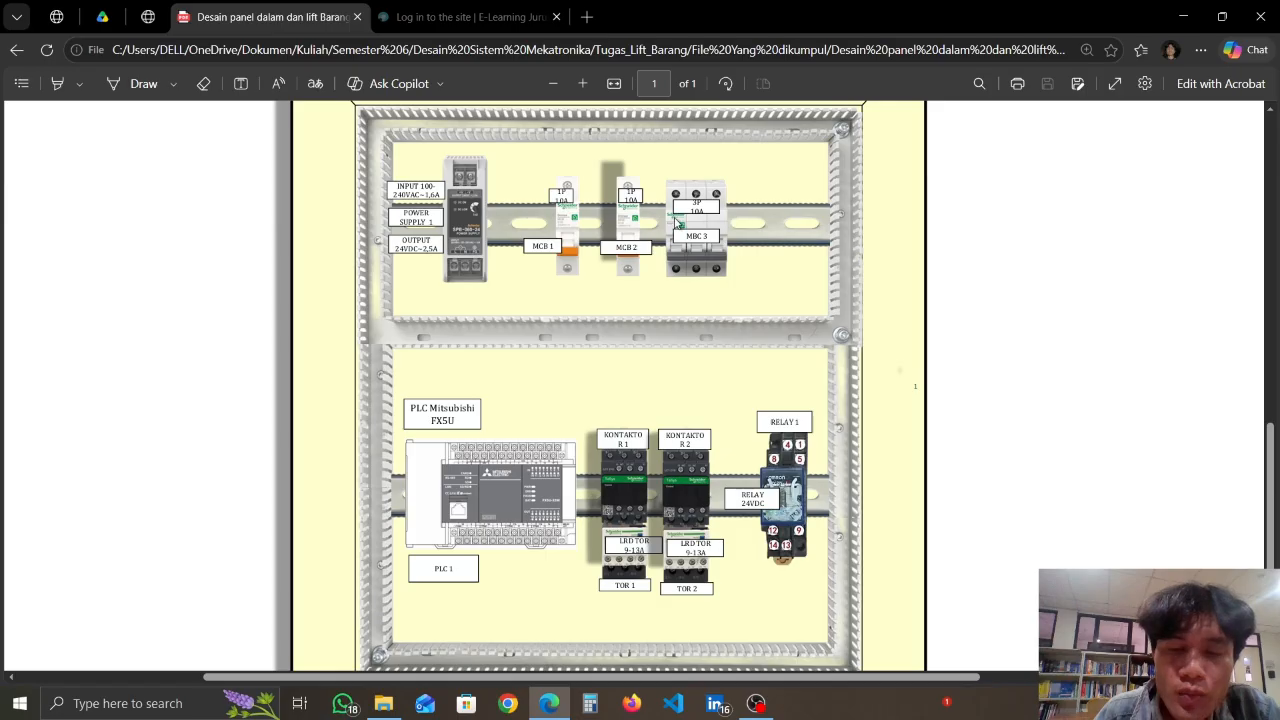
Examine the inner panel layout from the MCBs, PLC, contactors and relay to the terminal blocks, and the outer panel's buttons and indicators
{"action": "scroll", "coordinate": [522, 275], "scroll_direction": "down", "scroll_amount": 3}
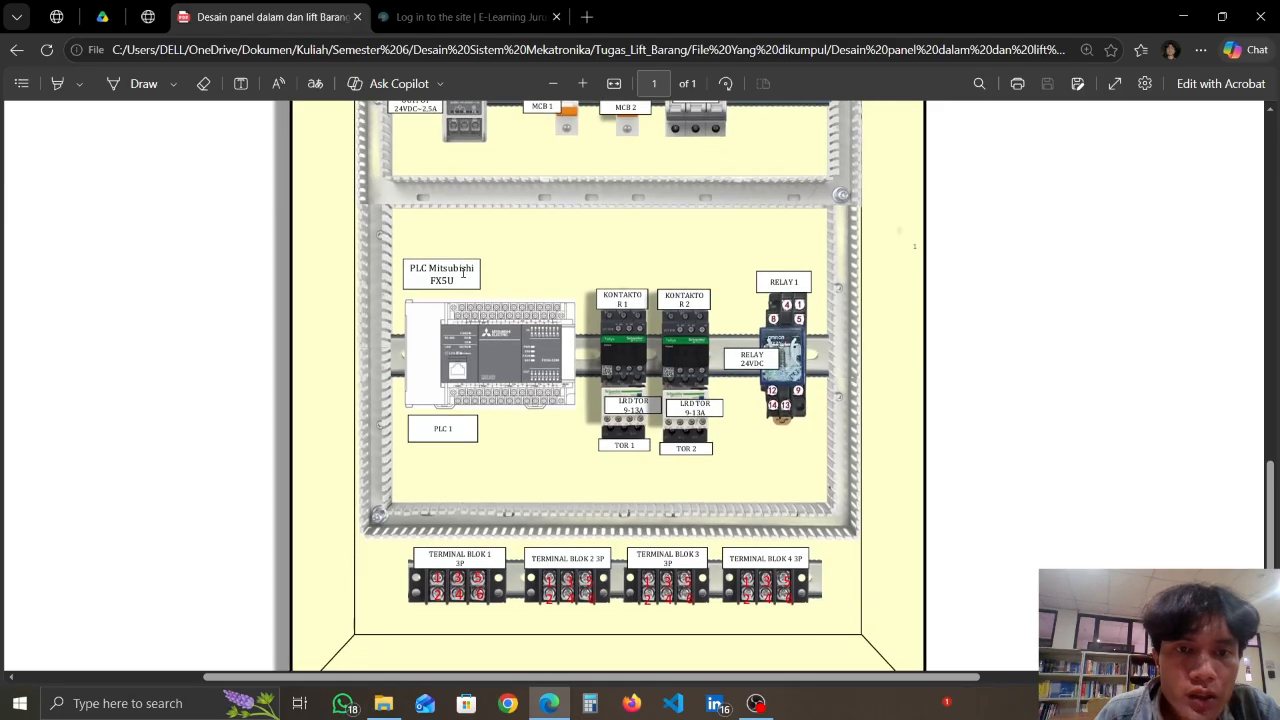
{"action": "scroll", "coordinate": [464, 273], "scroll_direction": "down", "scroll_amount": 3}
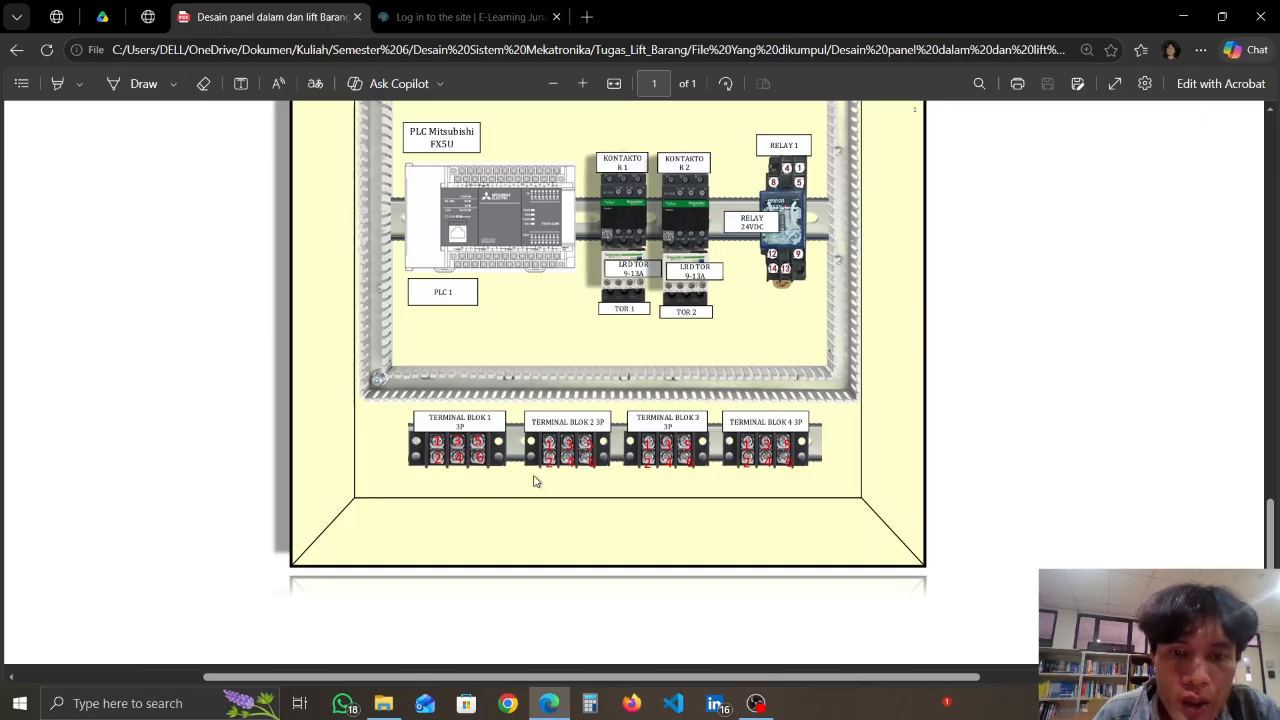
{"action": "scroll", "coordinate": [441, 449], "scroll_direction": "up", "scroll_amount": 1, "text": "ctrl"}
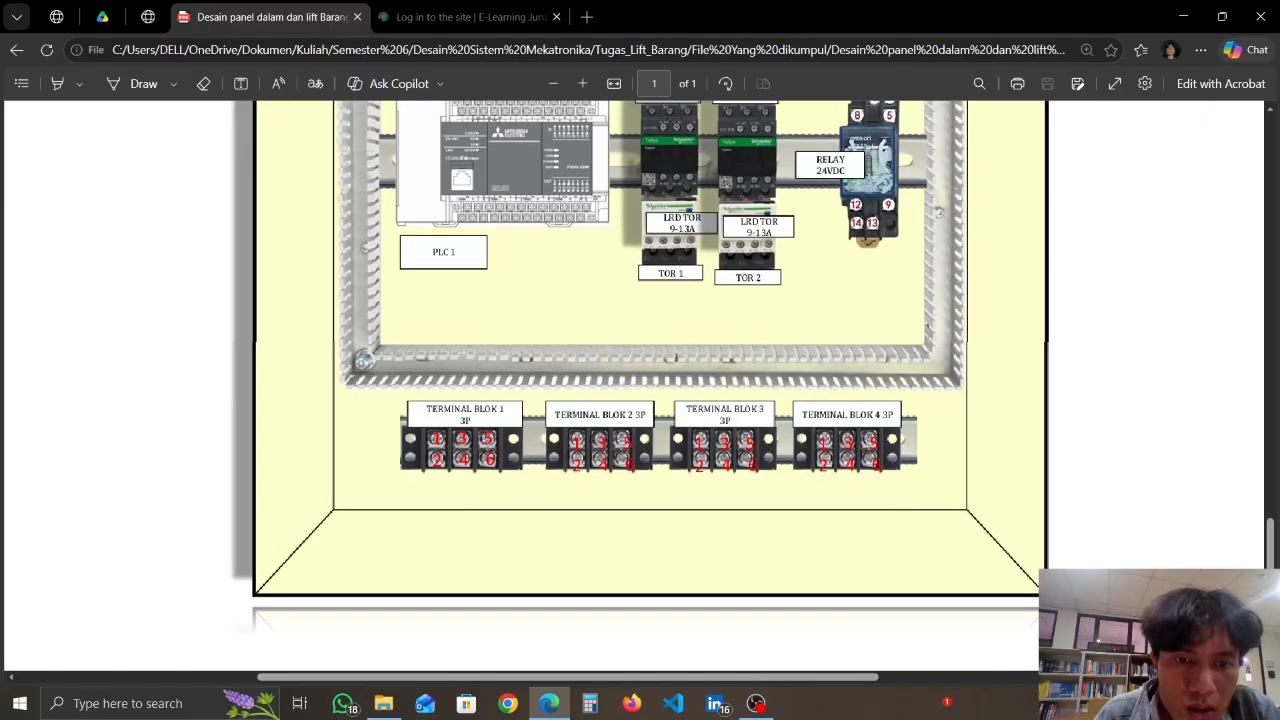
{"action": "scroll", "coordinate": [750, 368], "scroll_direction": "down", "scroll_amount": 3, "text": "ctrl"}
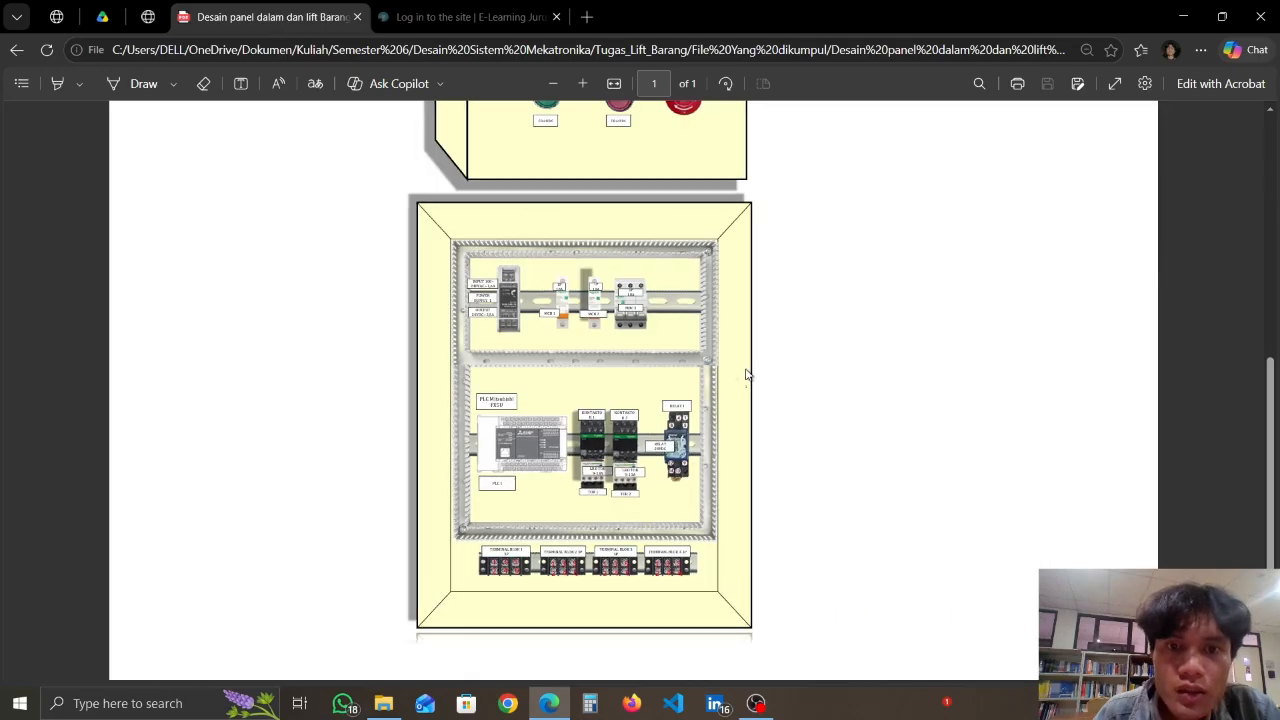
{"action": "scroll", "coordinate": [740, 366], "scroll_direction": "up", "scroll_amount": 5}
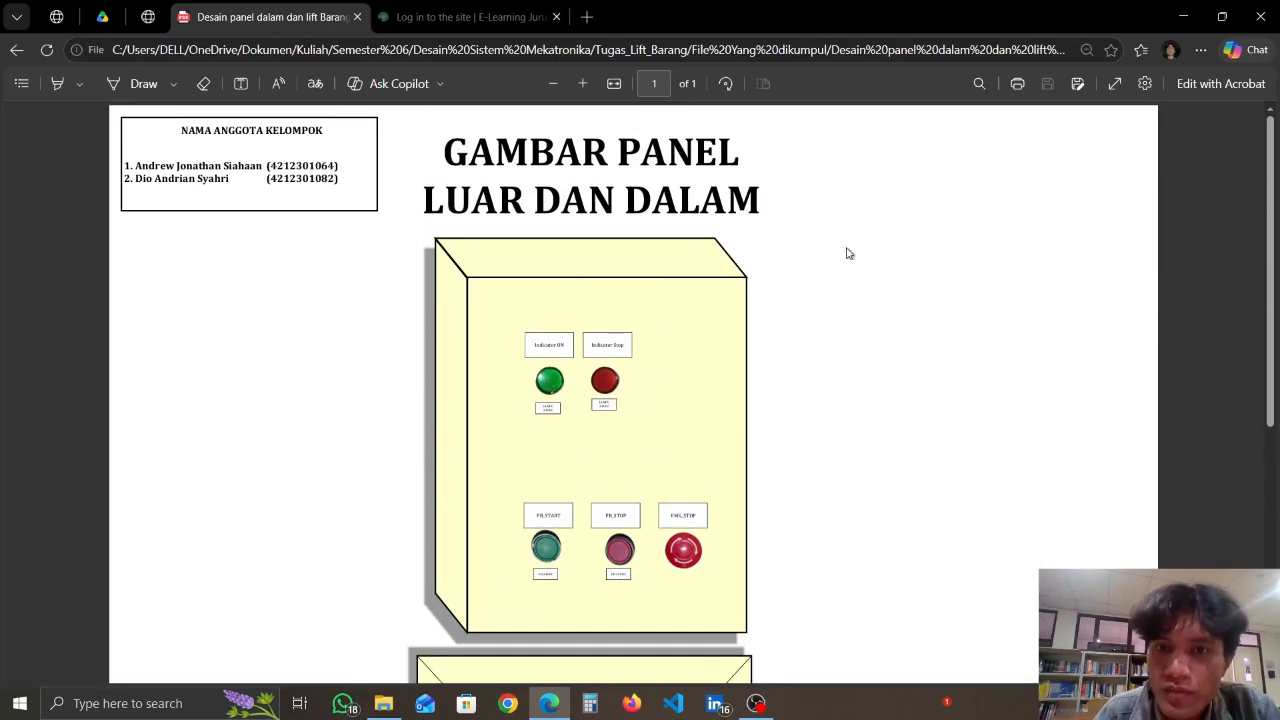
Switch to the Visio drawing of the goods lift wiring and survey the power and control circuits as a whole
{"action": "left_click", "coordinate": [756, 703]}
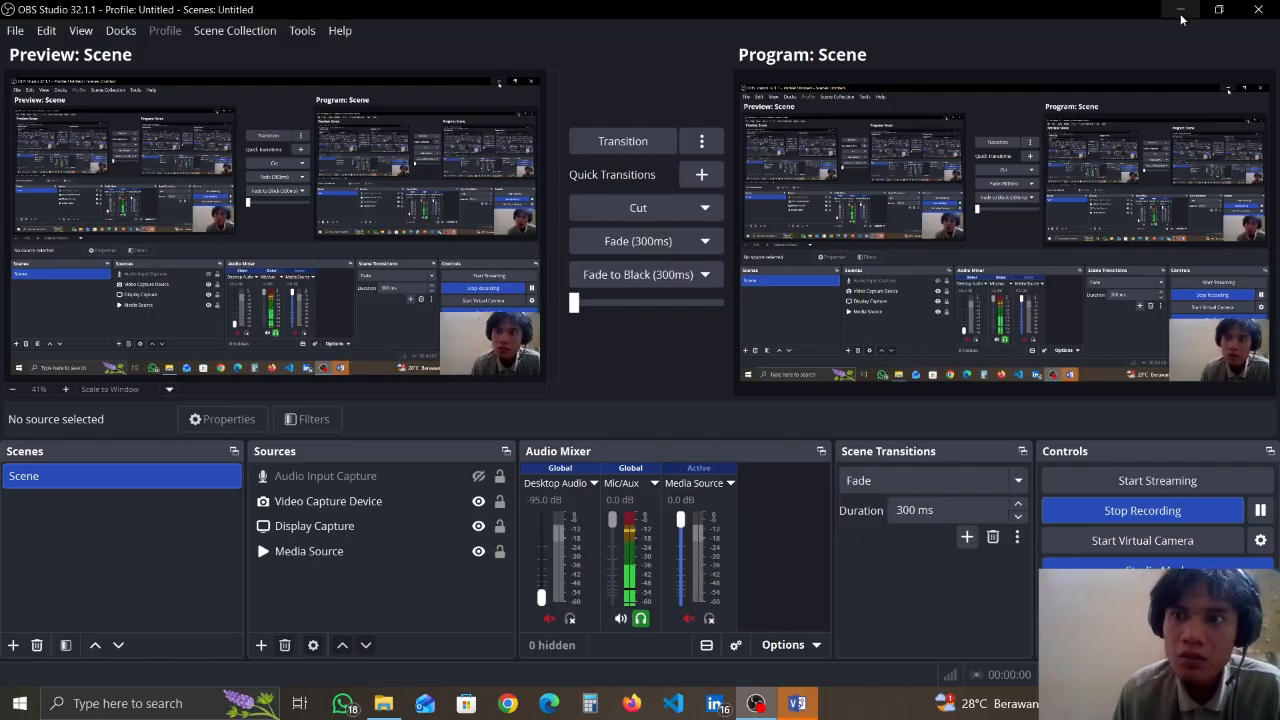
{"action": "left_click", "coordinate": [1181, 17]}
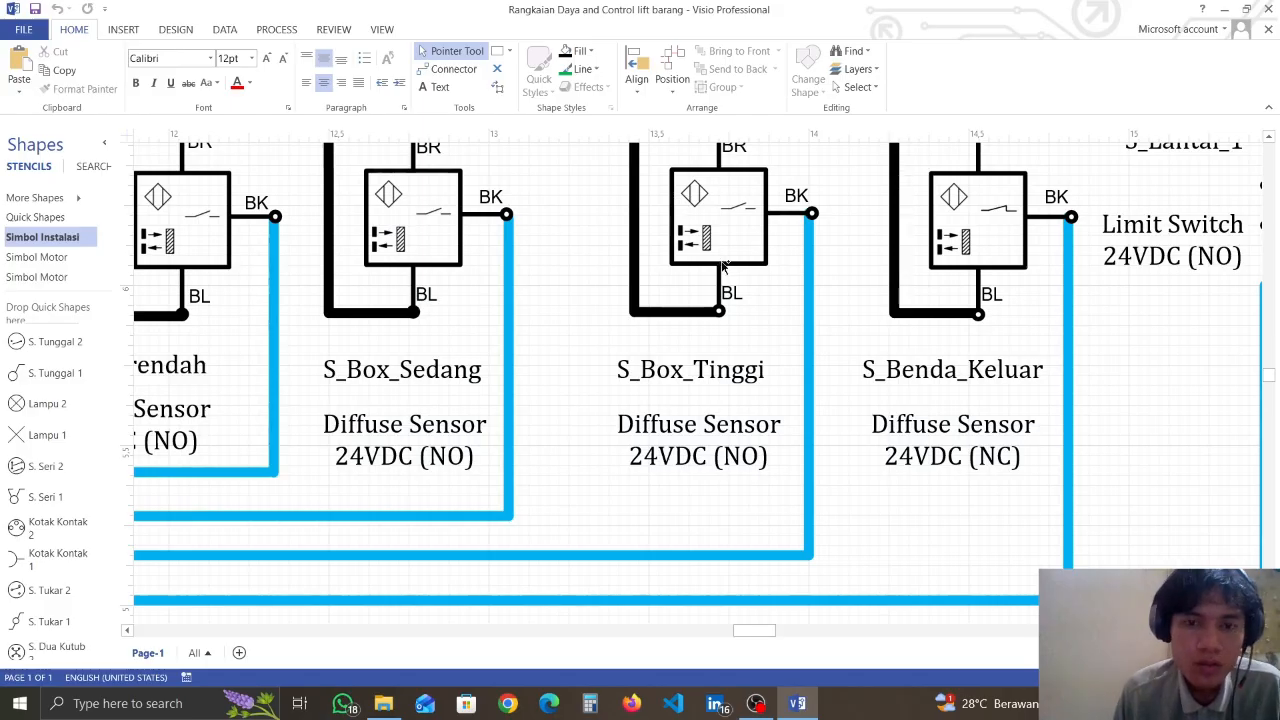
{"action": "scroll", "coordinate": [723, 265], "scroll_direction": "down", "scroll_amount": 5, "text": "ctrl"}
{"action": "scroll", "coordinate": [723, 265], "scroll_direction": "up", "scroll_amount": 2, "text": "ctrl"}
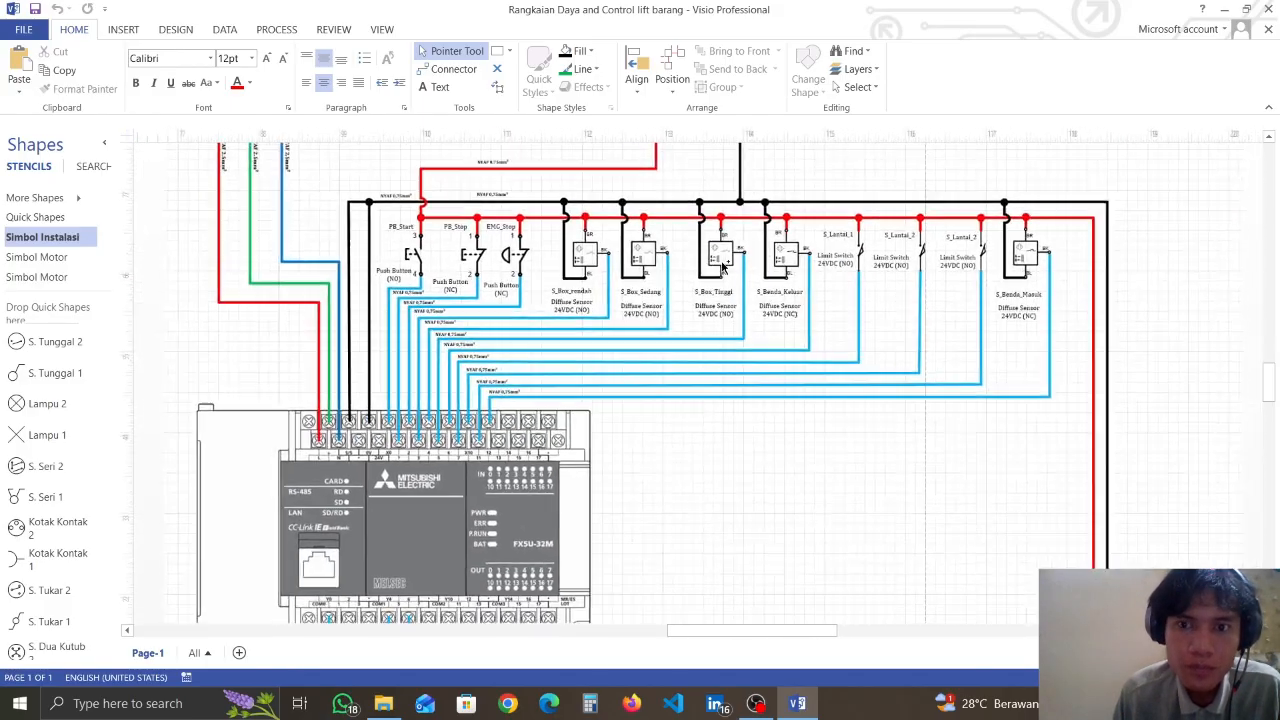
{"action": "scroll", "coordinate": [723, 265], "scroll_direction": "down", "scroll_amount": 4, "text": "ctrl"}
{"action": "scroll", "coordinate": [875, 205], "scroll_direction": "down", "scroll_amount": 2, "text": "ctrl"}
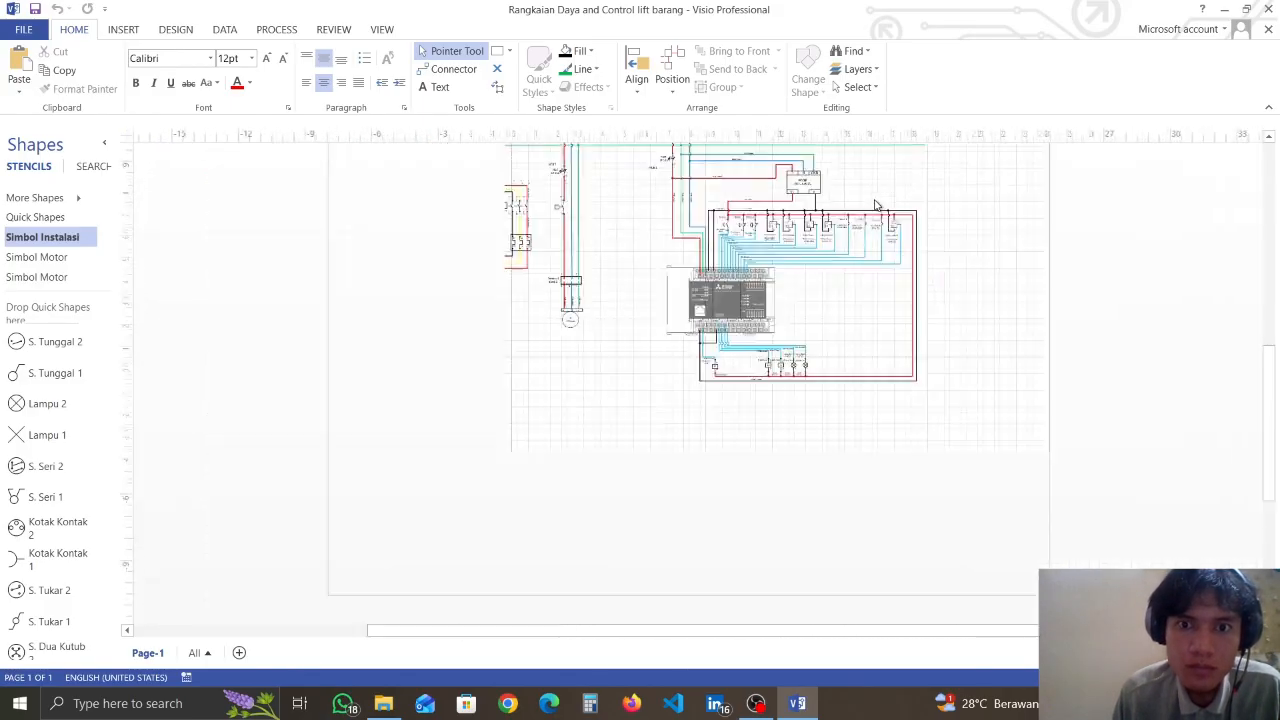
{"action": "scroll", "coordinate": [875, 205], "scroll_direction": "down", "scroll_amount": 3, "text": "ctrl"}
{"action": "scroll", "coordinate": [890, 202], "scroll_direction": "up", "scroll_amount": 4, "text": "ctrl"}
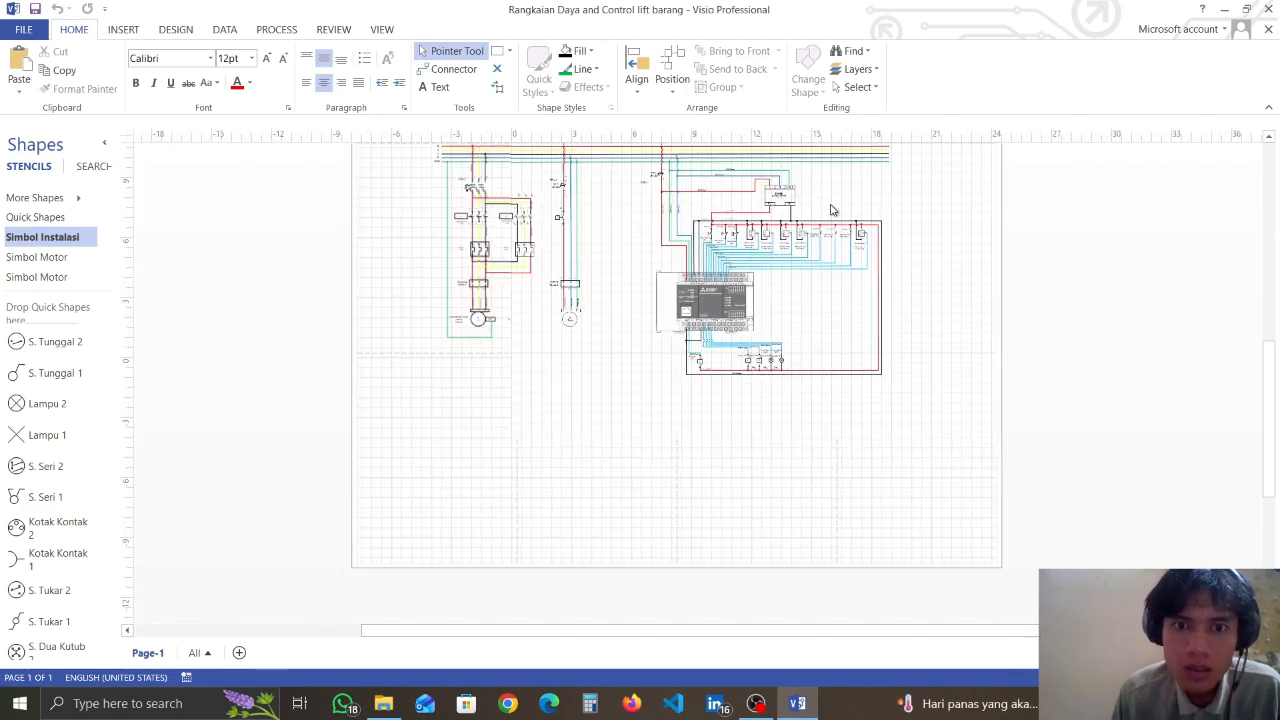
{"action": "scroll", "coordinate": [833, 210], "scroll_direction": "up", "scroll_amount": 3, "text": "ctrl"}
{"action": "scroll", "coordinate": [508, 316], "scroll_direction": "up", "scroll_amount": 2, "text": "ctrl"}
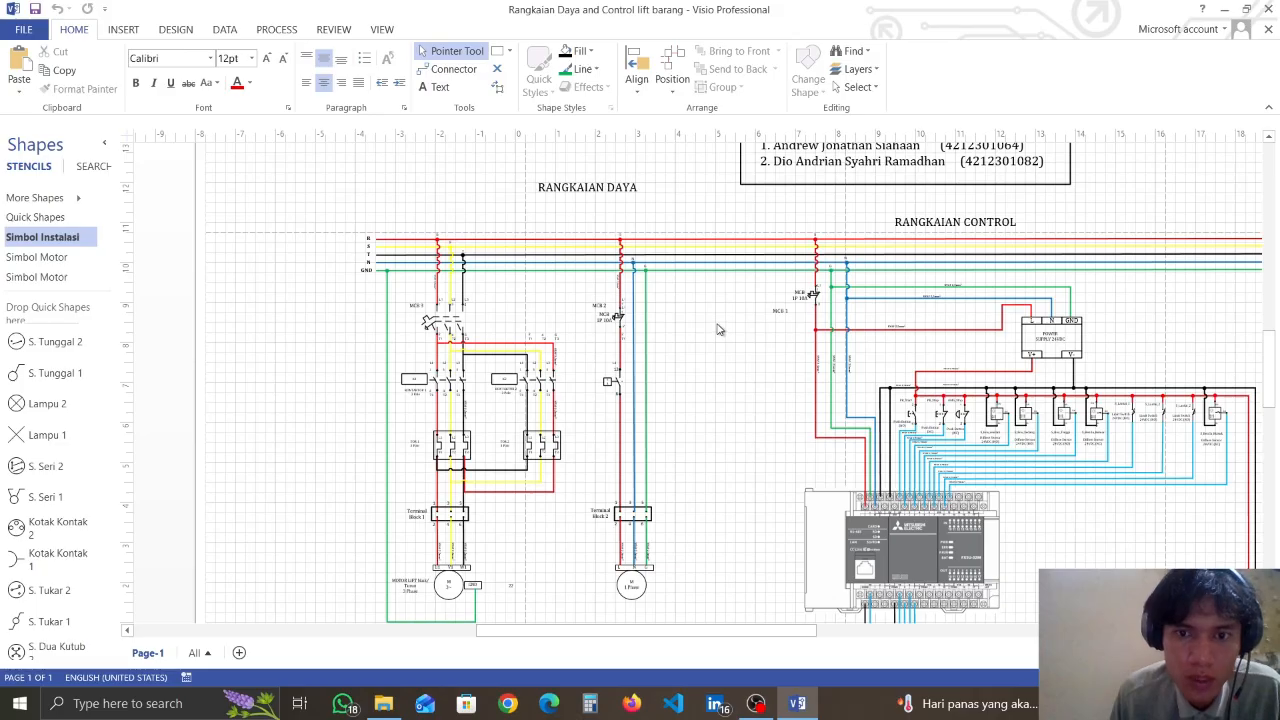
Examine the RANGKAIAN DAYA power circuit from MCB 3 and MCB 2 to the three-phase lift motor and the single-phase motor
{"action": "scroll", "coordinate": [712, 285], "scroll_direction": "down", "scroll_amount": 3}
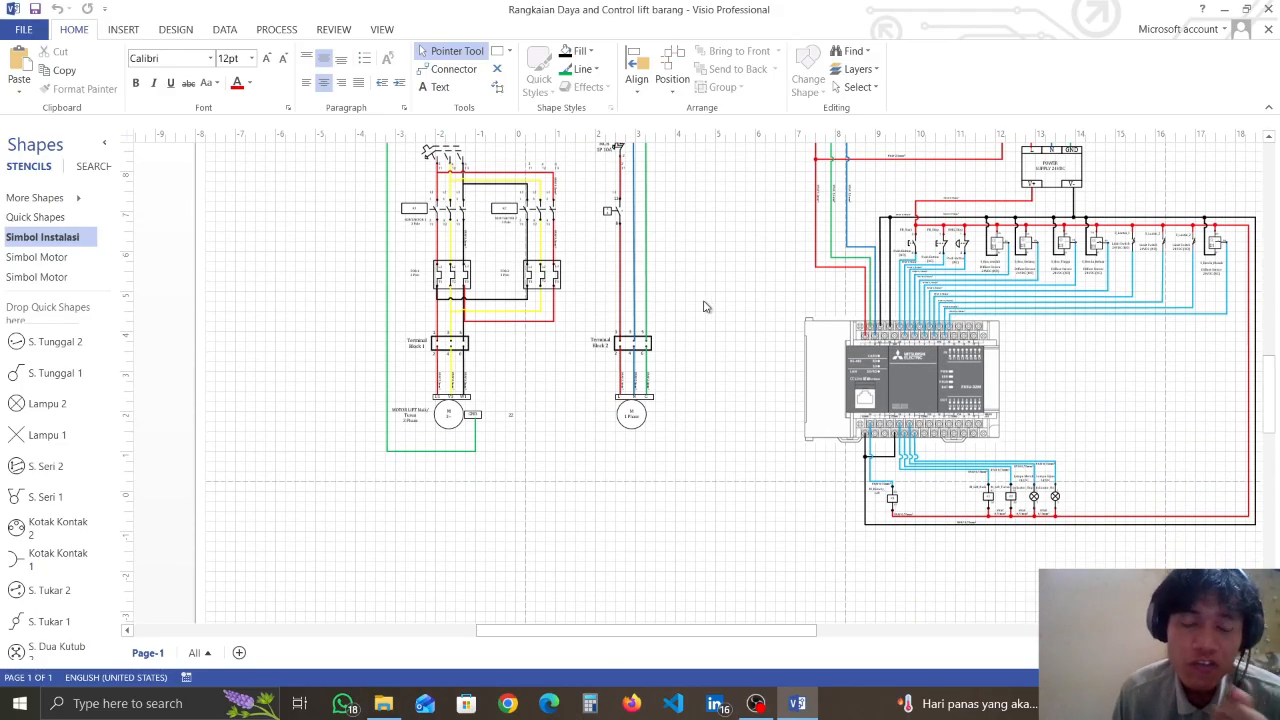
{"action": "scroll", "coordinate": [627, 320], "scroll_direction": "up", "scroll_amount": 2}
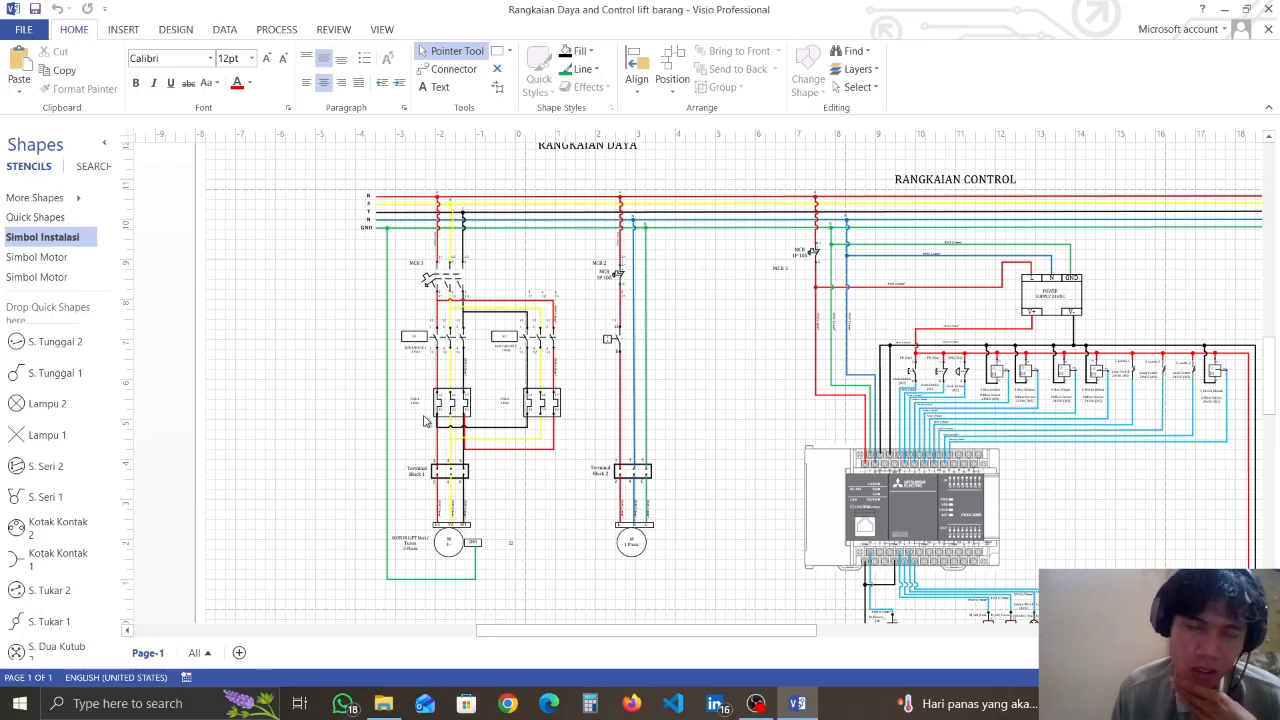
{"action": "scroll", "coordinate": [510, 322], "scroll_direction": "up", "scroll_amount": 1}
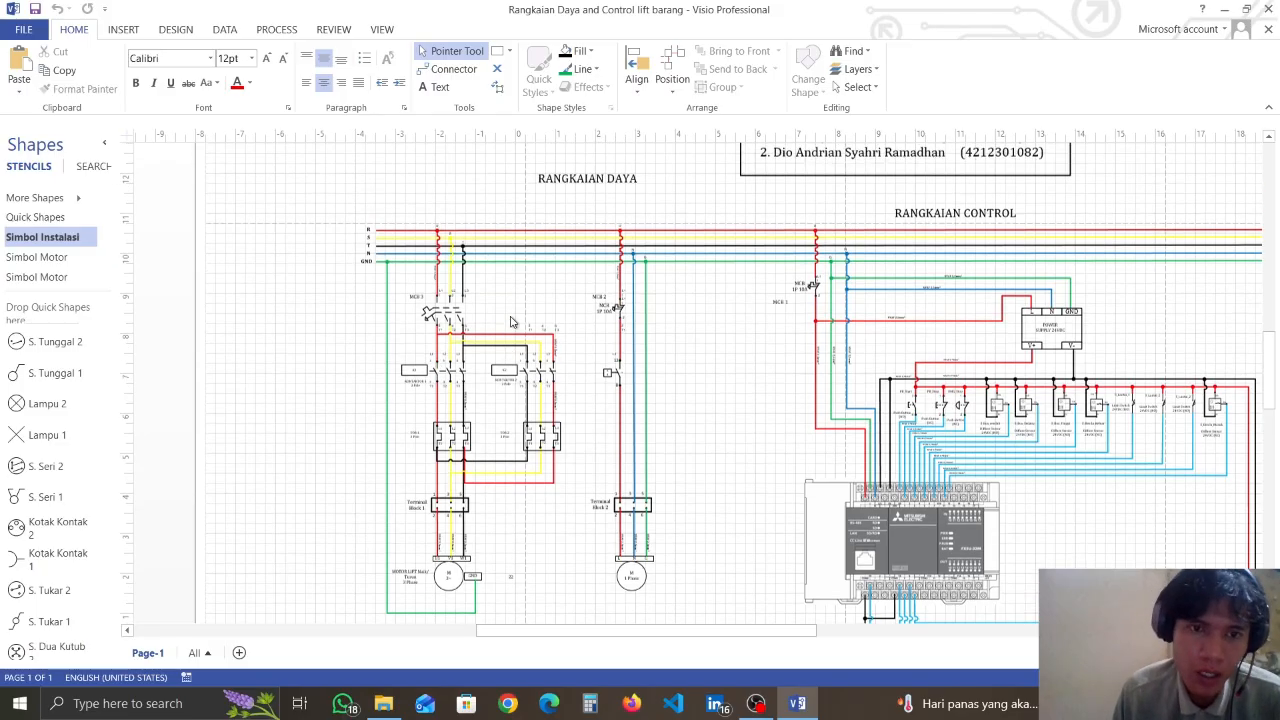
{"action": "scroll", "coordinate": [510, 322], "scroll_direction": "up", "scroll_amount": 2}
{"action": "scroll", "coordinate": [518, 292], "scroll_direction": "up", "scroll_amount": 4, "text": "ctrl"}
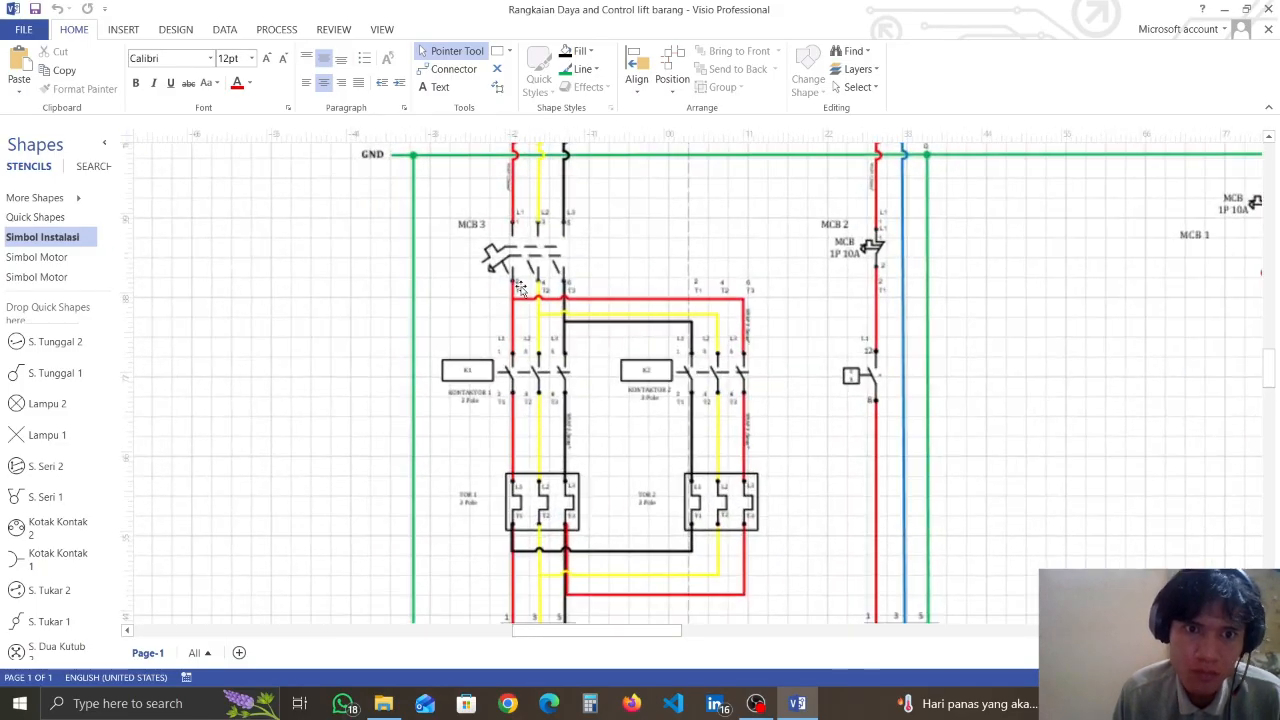
{"action": "scroll", "coordinate": [520, 288], "scroll_direction": "up", "scroll_amount": 1}
{"action": "scroll", "coordinate": [566, 305], "scroll_direction": "down", "scroll_amount": 5}
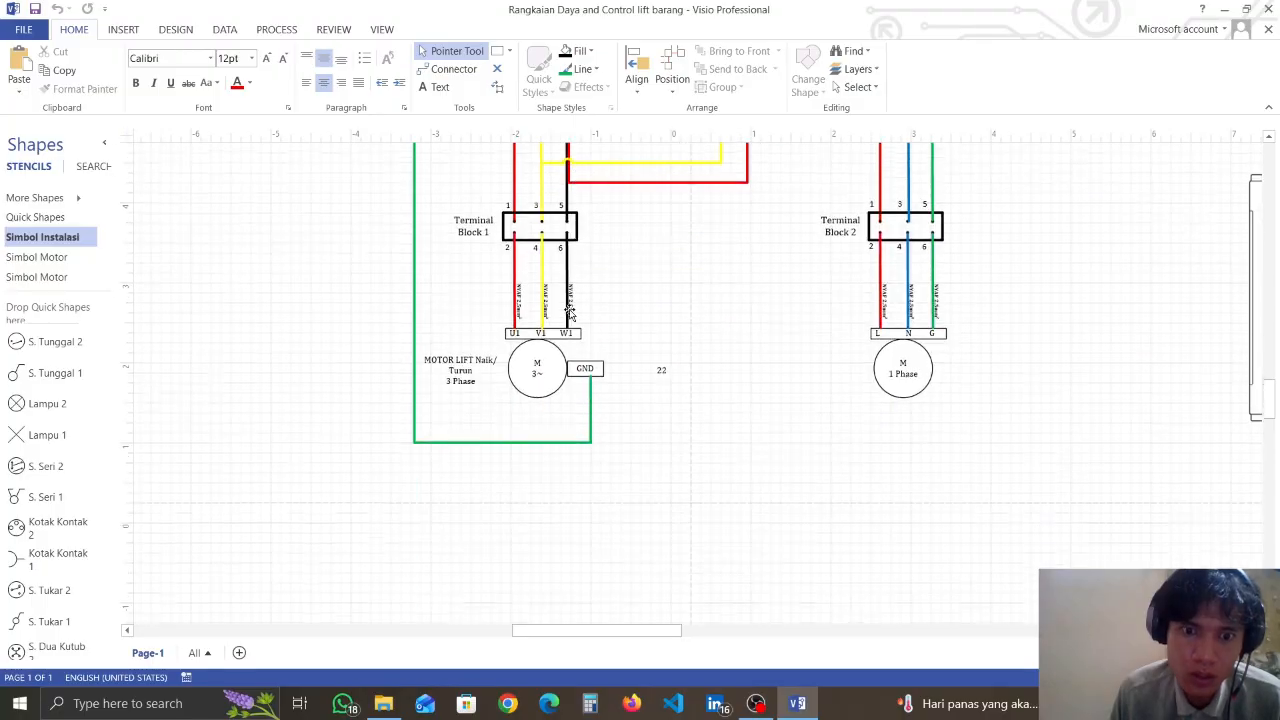
{"action": "scroll", "coordinate": [569, 312], "scroll_direction": "down", "scroll_amount": 1}
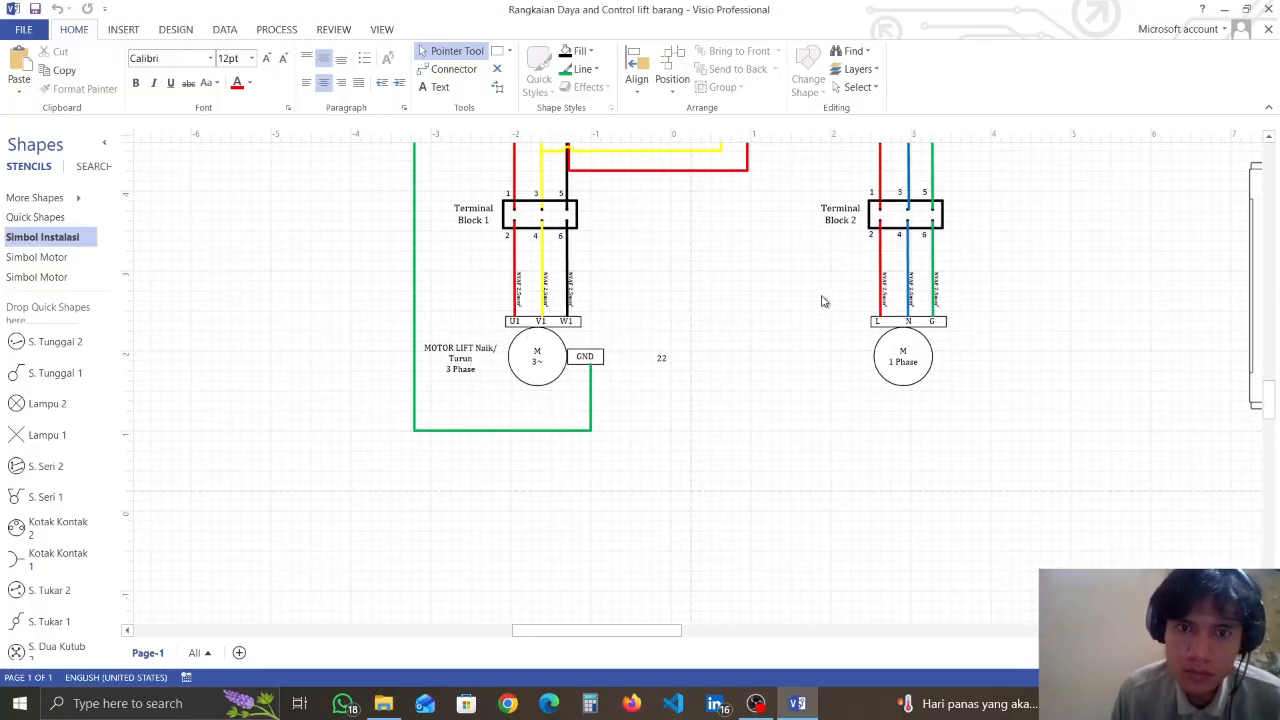
{"action": "scroll", "coordinate": [900, 320], "scroll_direction": "up", "scroll_amount": 3}
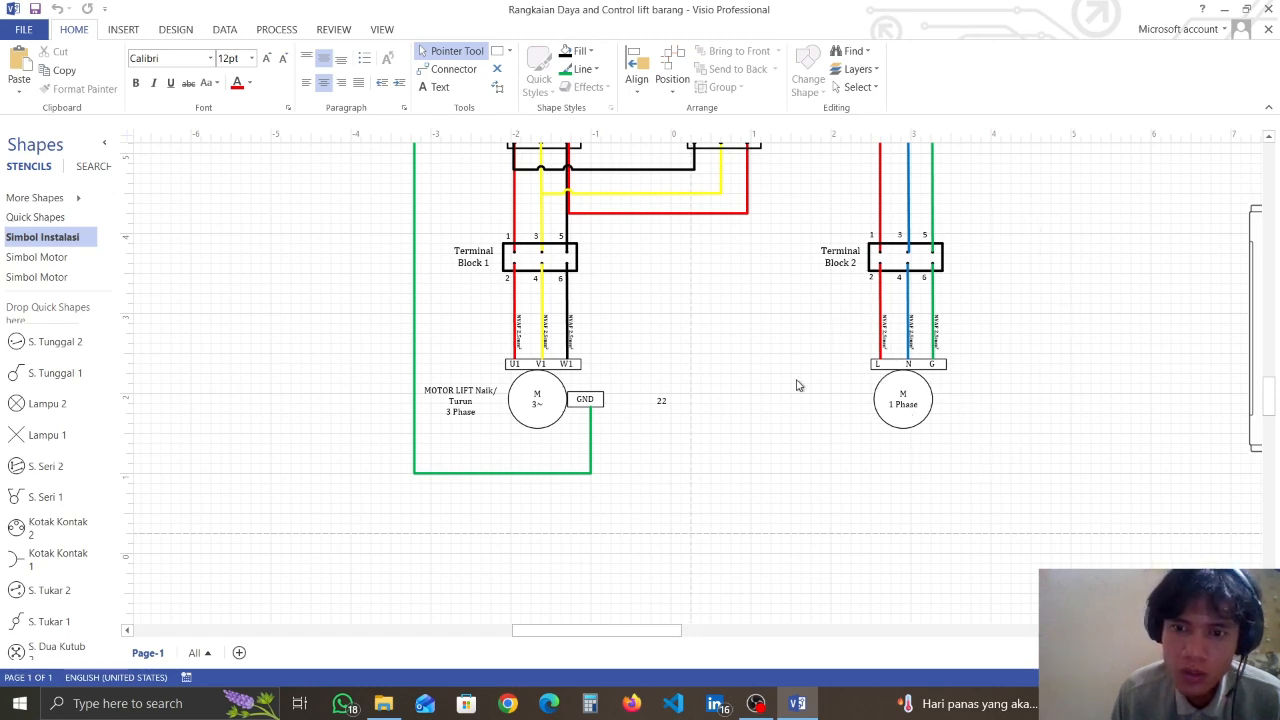
Trace the lift motor's supply from the R, S, T lines through MCB 3, Kontaktor 1, TOR 1 and Terminal Block 1
{"action": "scroll", "coordinate": [797, 385], "scroll_direction": "up", "scroll_amount": 10}
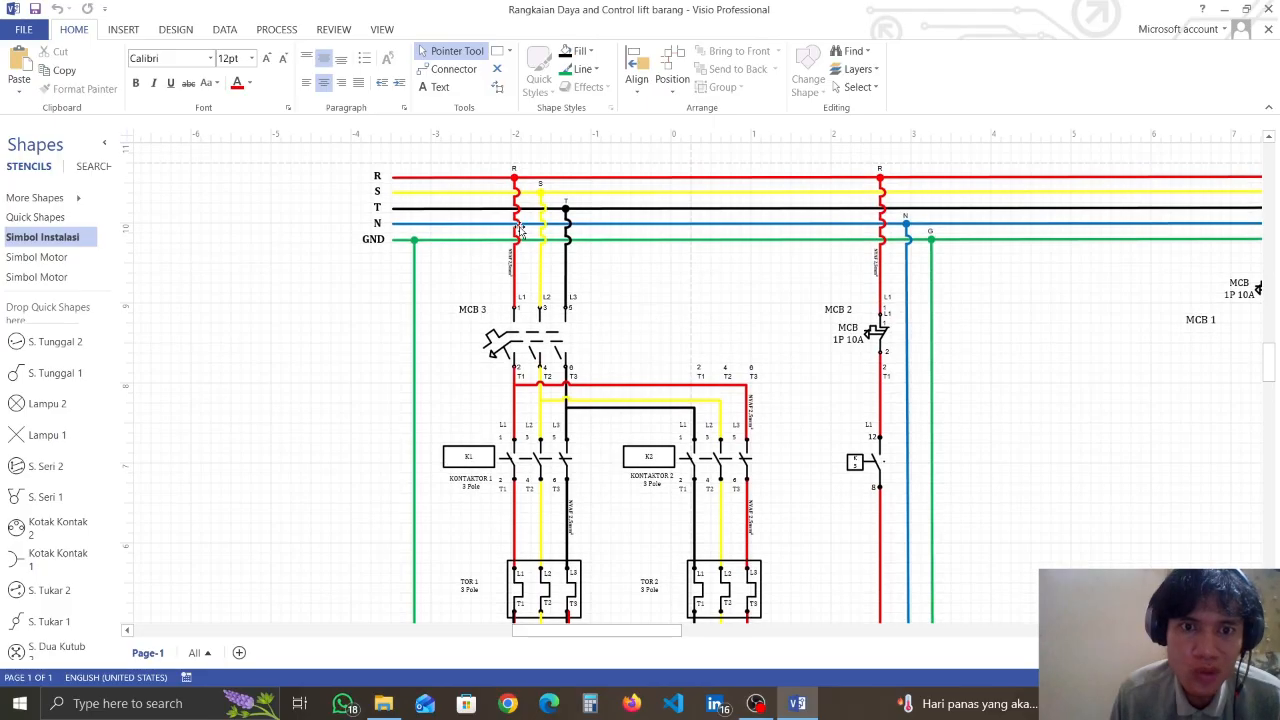
{"action": "scroll", "coordinate": [558, 347], "scroll_direction": "down", "scroll_amount": 10}
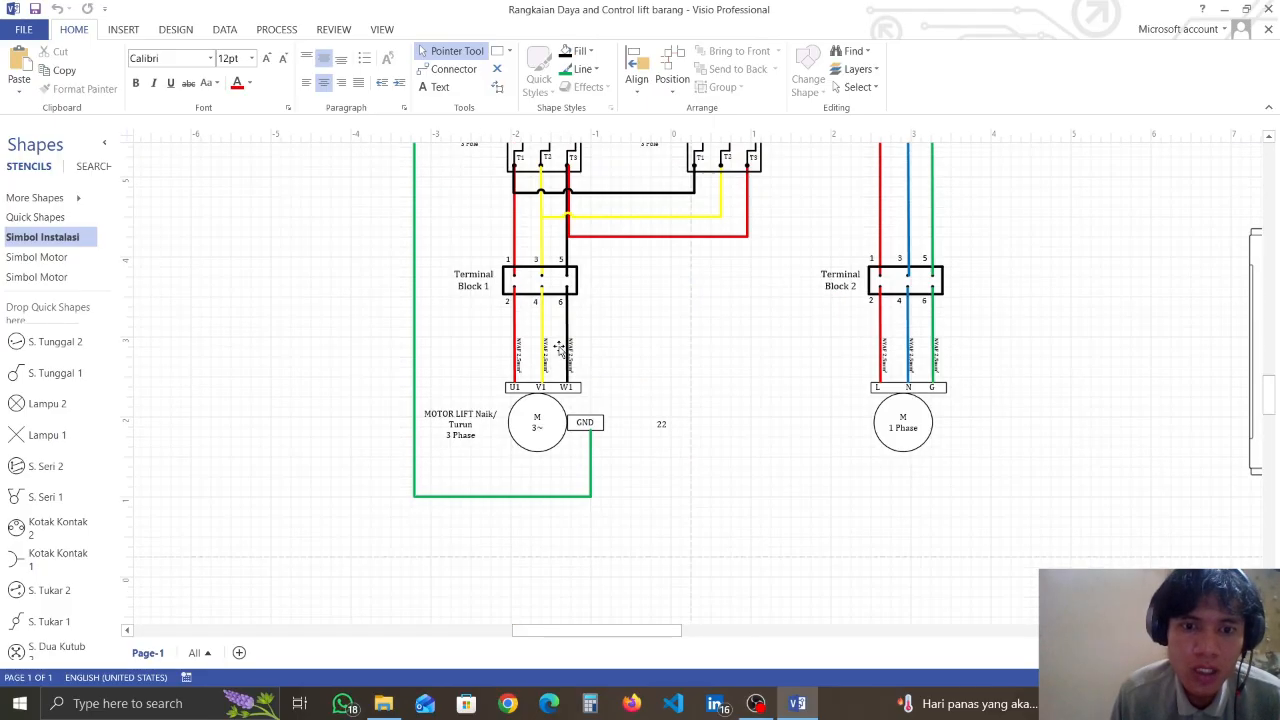
{"action": "scroll", "coordinate": [558, 347], "scroll_direction": "up", "scroll_amount": 10}
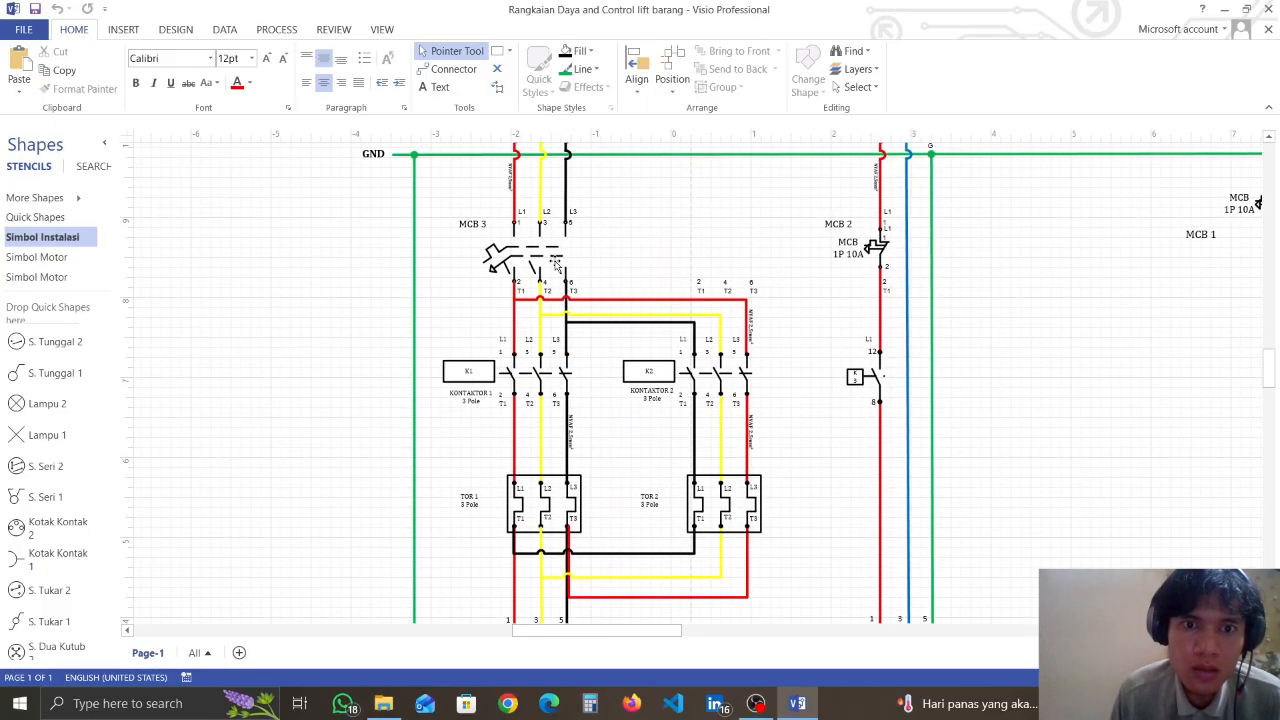
{"action": "scroll", "coordinate": [560, 268], "scroll_direction": "up", "scroll_amount": 1}
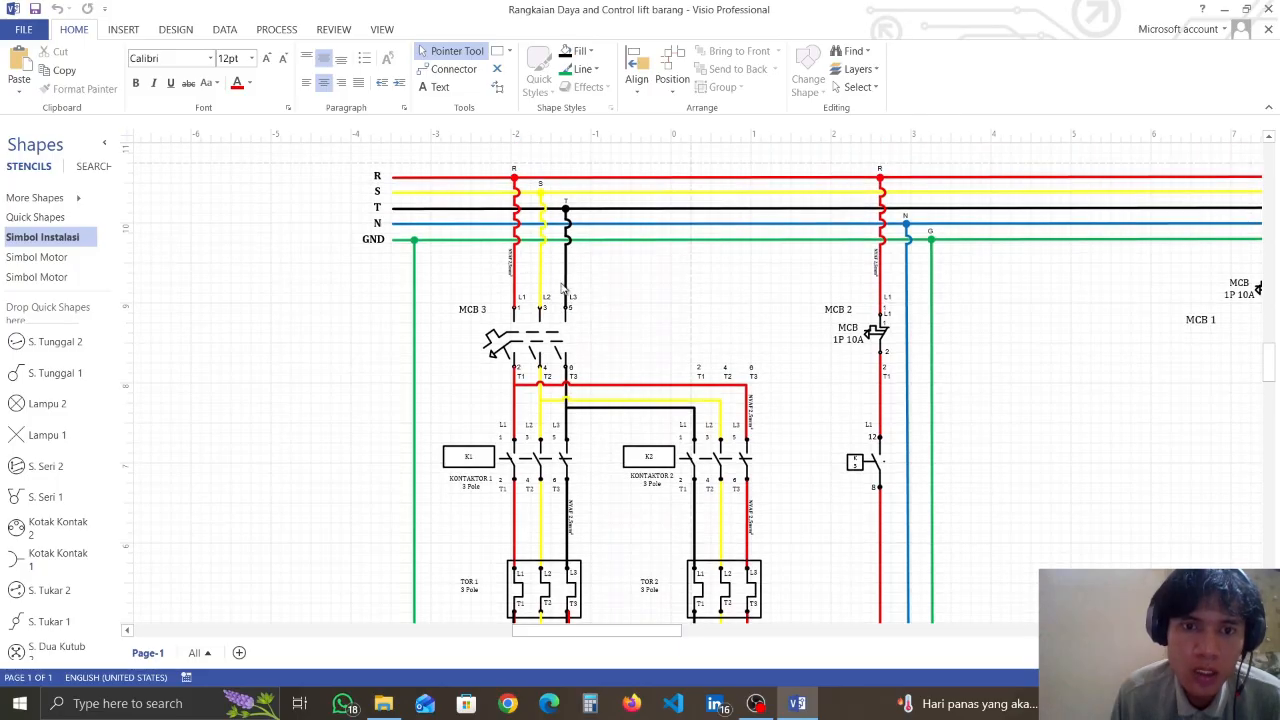
{"action": "scroll", "coordinate": [487, 313], "scroll_direction": "down", "scroll_amount": 3}
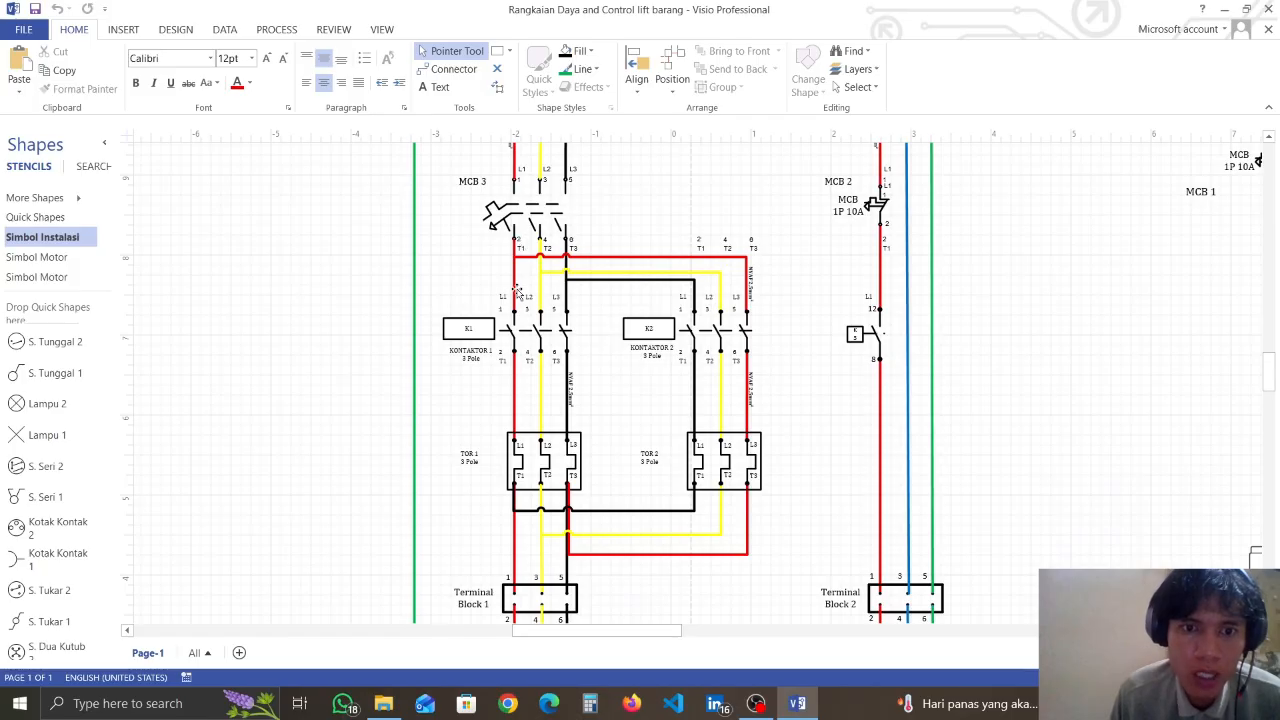
{"action": "scroll", "coordinate": [486, 318], "scroll_direction": "down", "scroll_amount": 1}
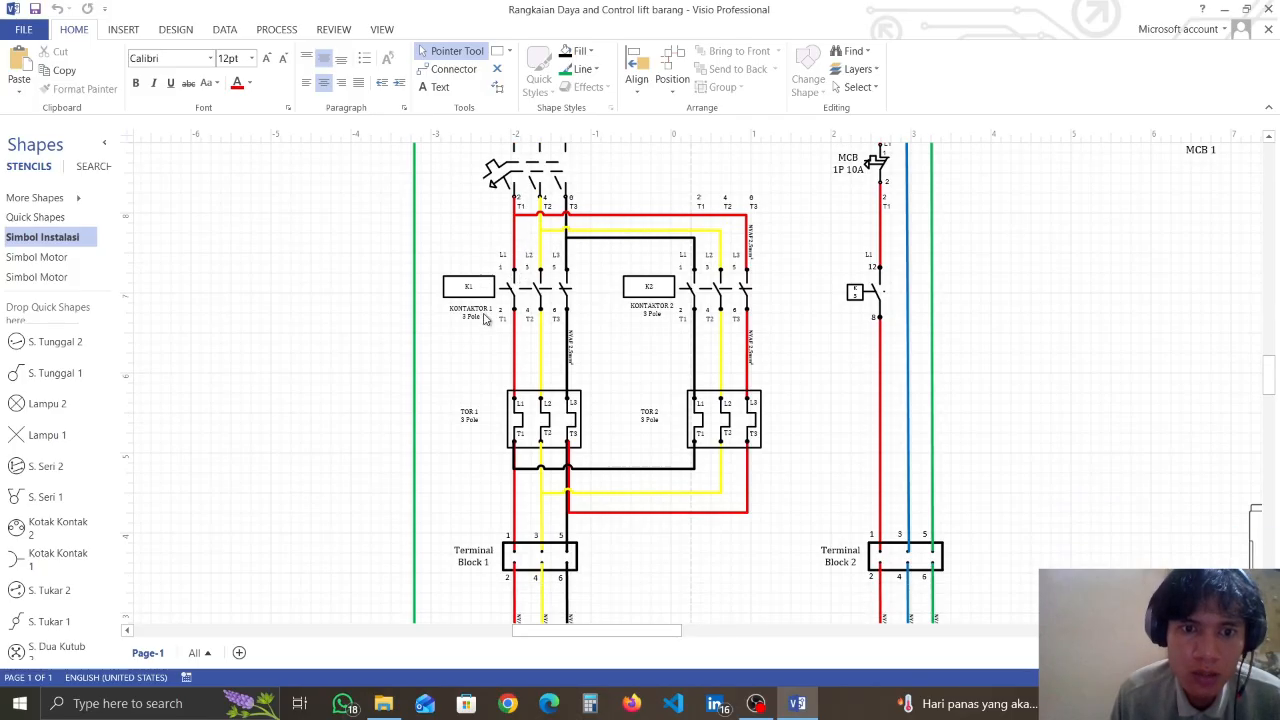
{"action": "scroll", "coordinate": [533, 349], "scroll_direction": "down", "scroll_amount": 2}
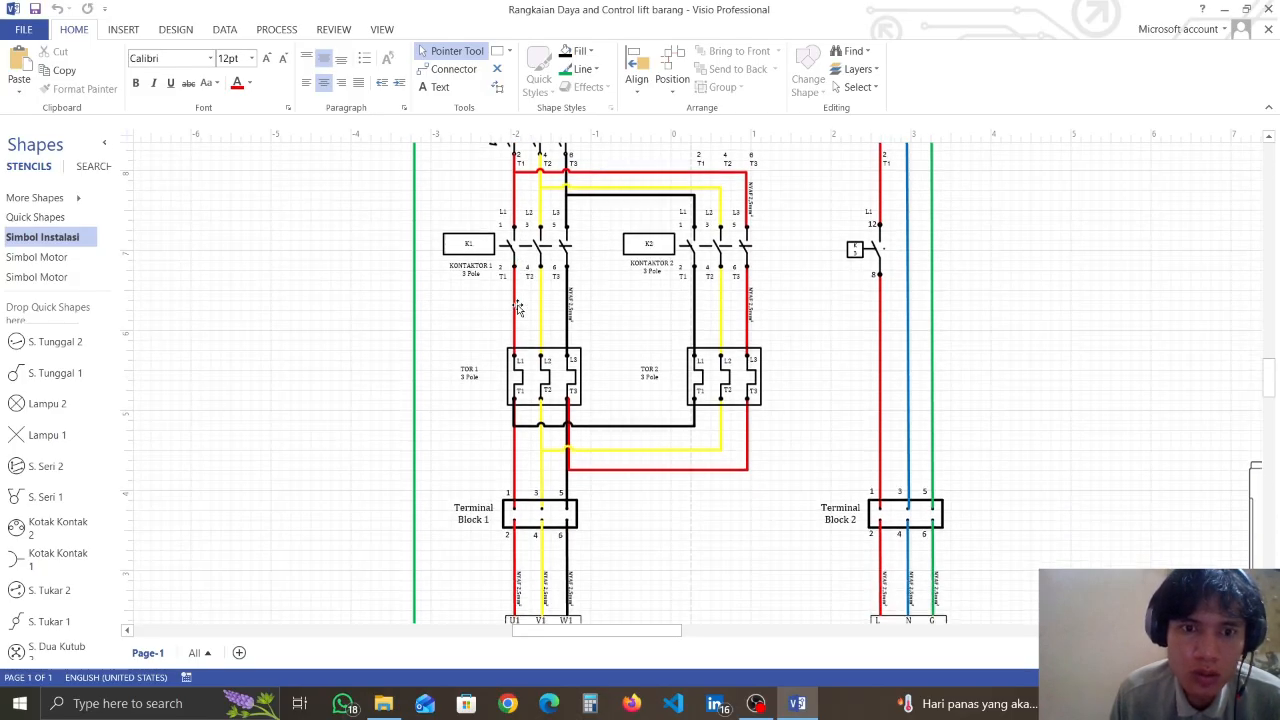
{"action": "scroll", "coordinate": [512, 292], "scroll_direction": "down", "scroll_amount": 1}
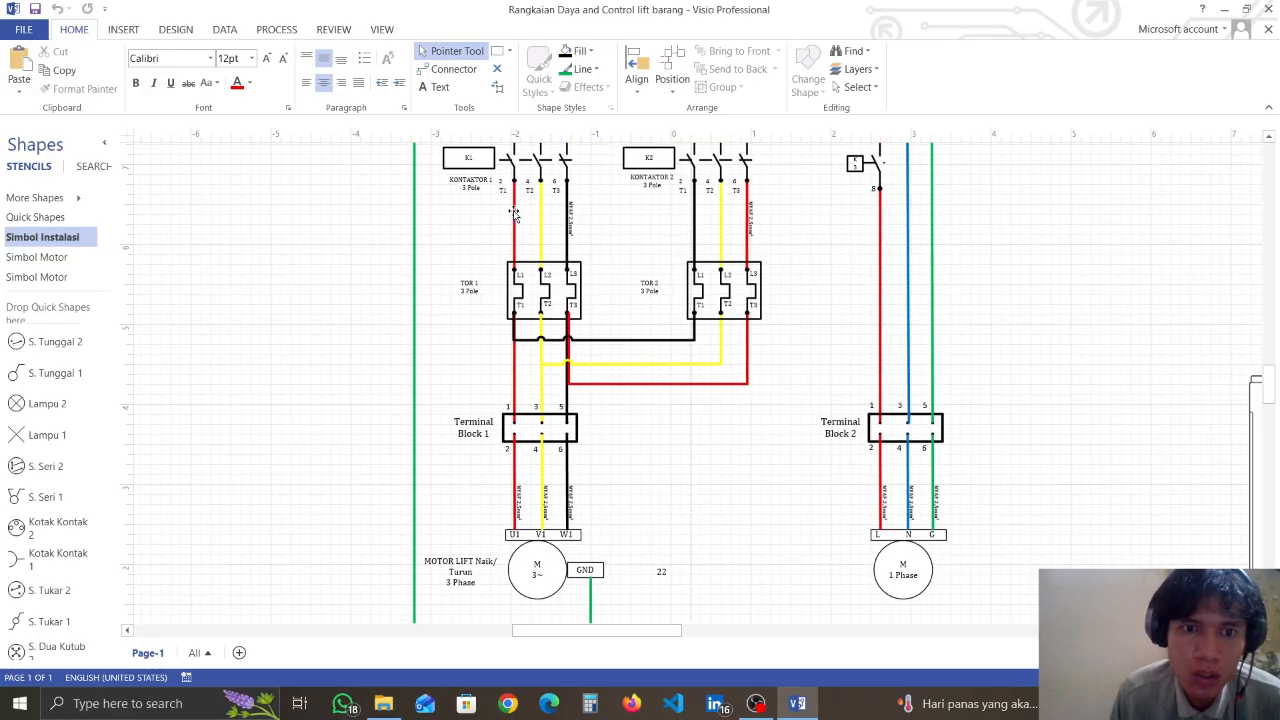
{"action": "scroll", "coordinate": [530, 305], "scroll_direction": "down", "scroll_amount": 2}
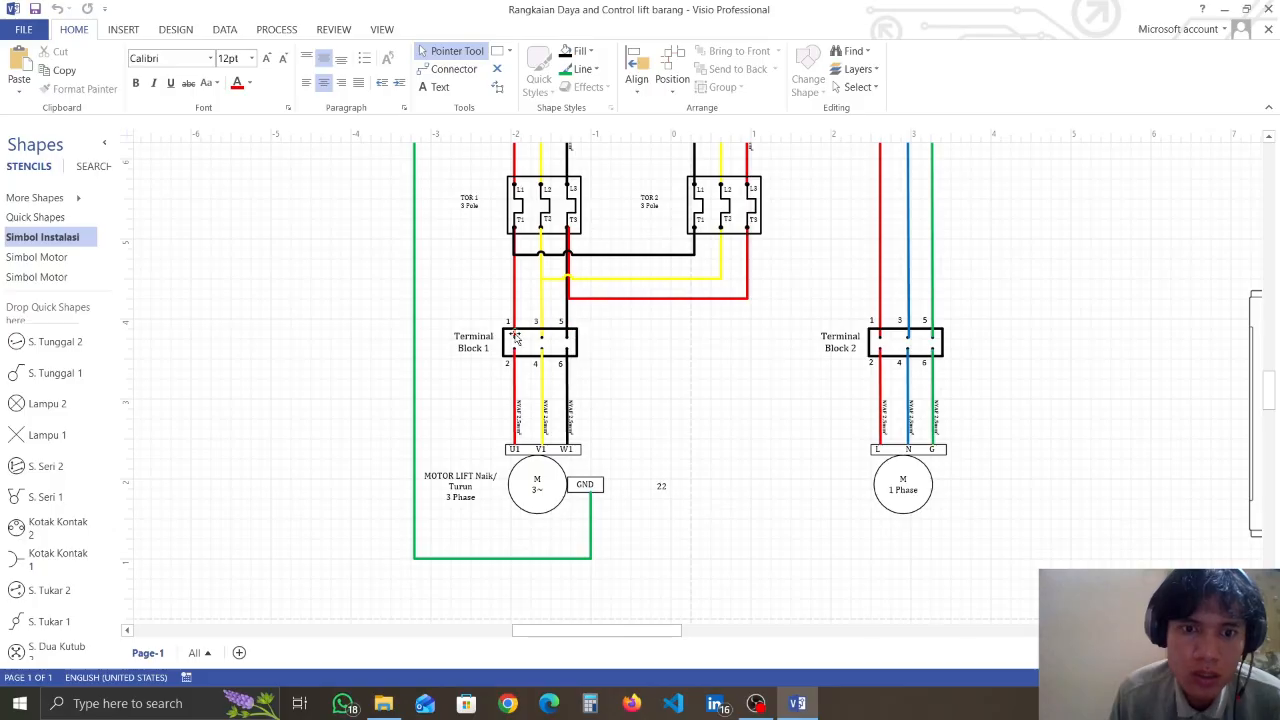
{"action": "scroll", "coordinate": [578, 330], "scroll_direction": "down", "scroll_amount": 2}
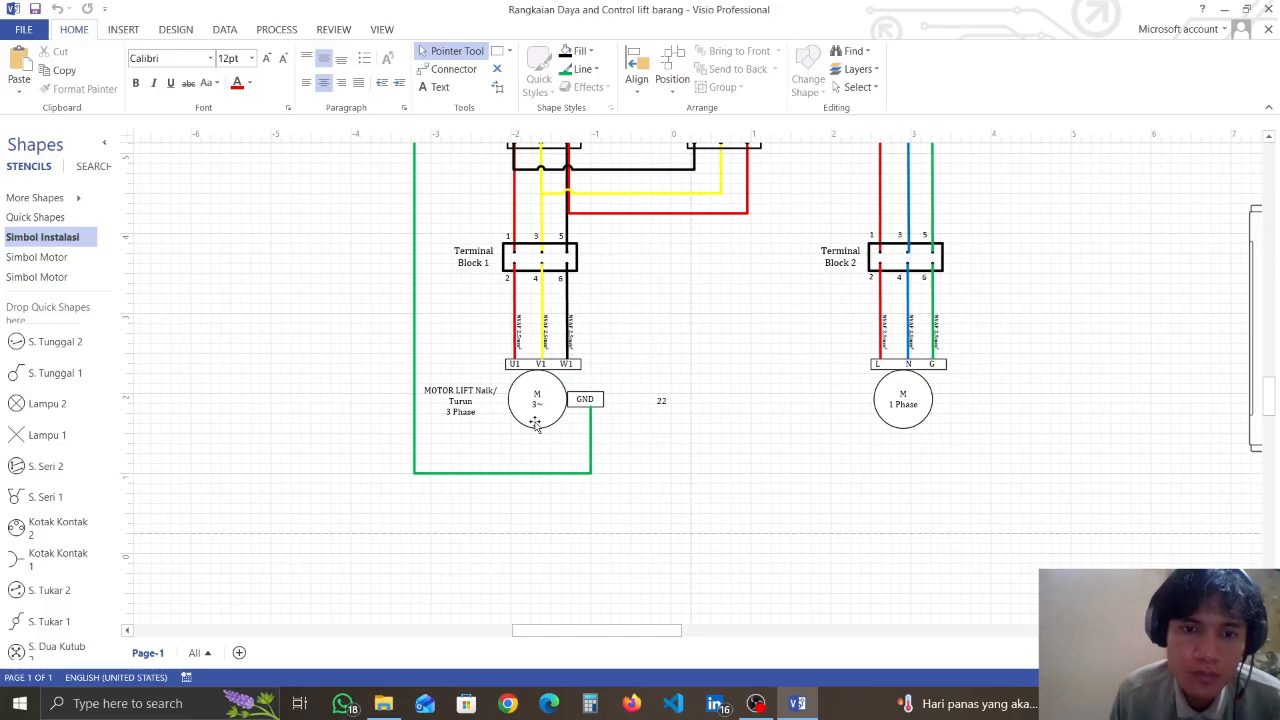
Trace the swapped-phase path from MCB 3 through Kontaktor 2 and TOR 2 to Terminal Block 1 and the lift motor
{"action": "scroll", "coordinate": [537, 357], "scroll_direction": "up", "scroll_amount": 5}
{"action": "scroll", "coordinate": [531, 267], "scroll_direction": "up", "scroll_amount": 3}
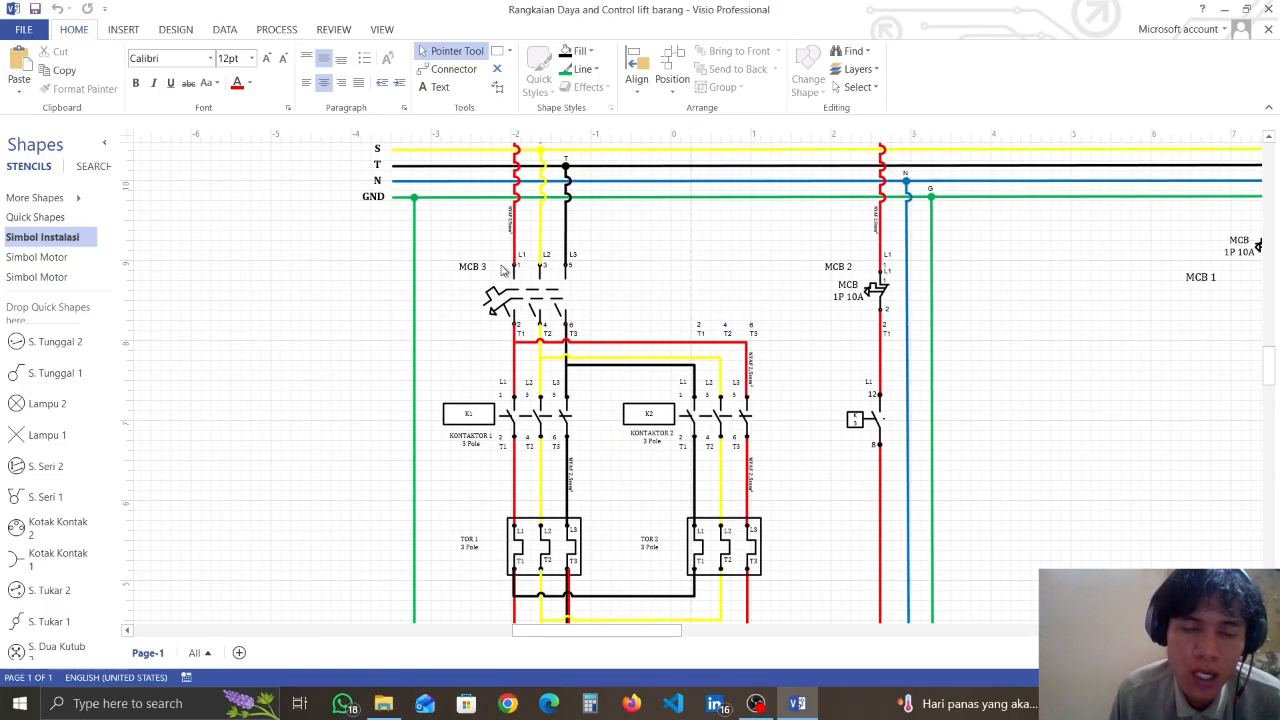
{"action": "scroll", "coordinate": [475, 310], "scroll_direction": "down", "scroll_amount": 2}
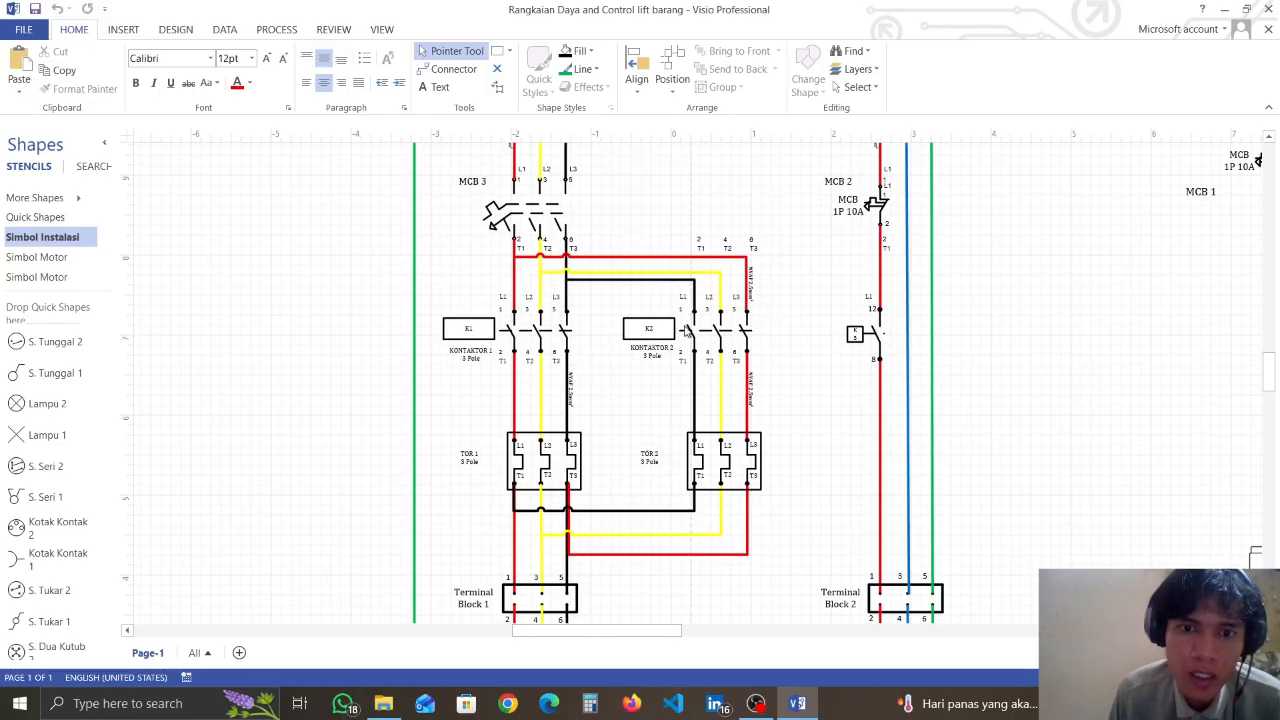
{"action": "scroll", "coordinate": [687, 330], "scroll_direction": "down", "scroll_amount": 2}
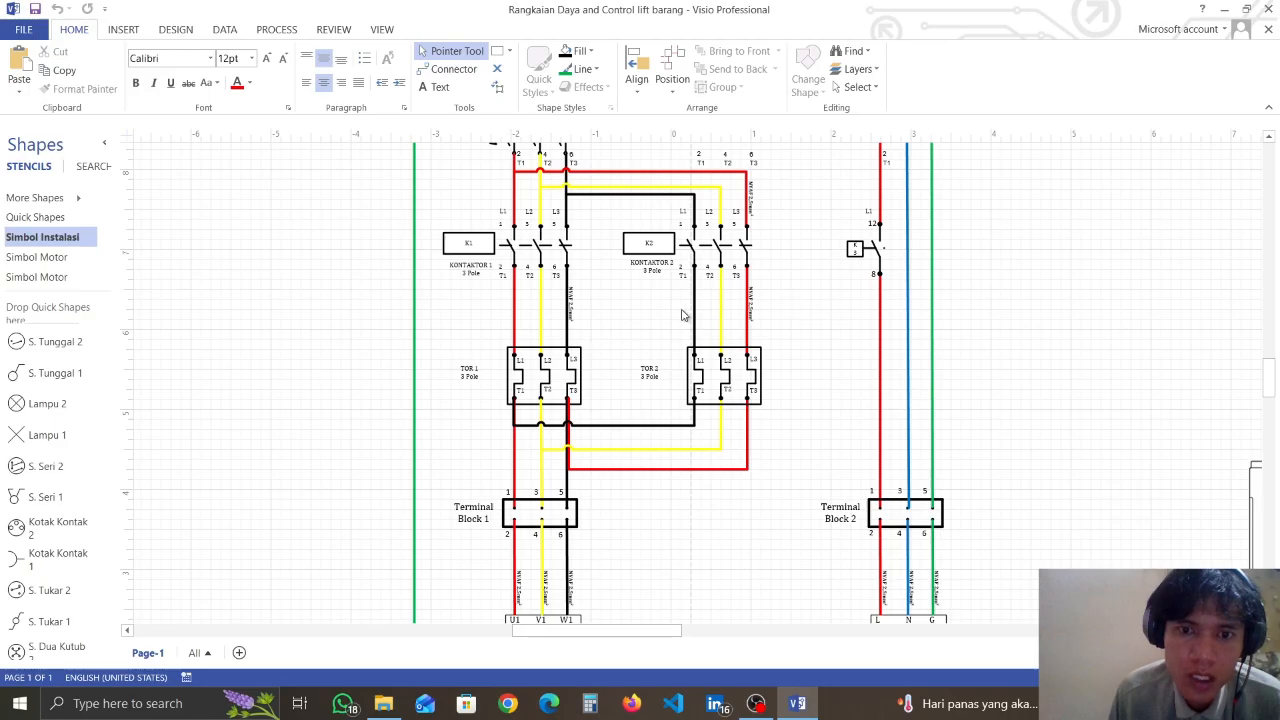
{"action": "scroll", "coordinate": [660, 335], "scroll_direction": "down", "scroll_amount": 1}
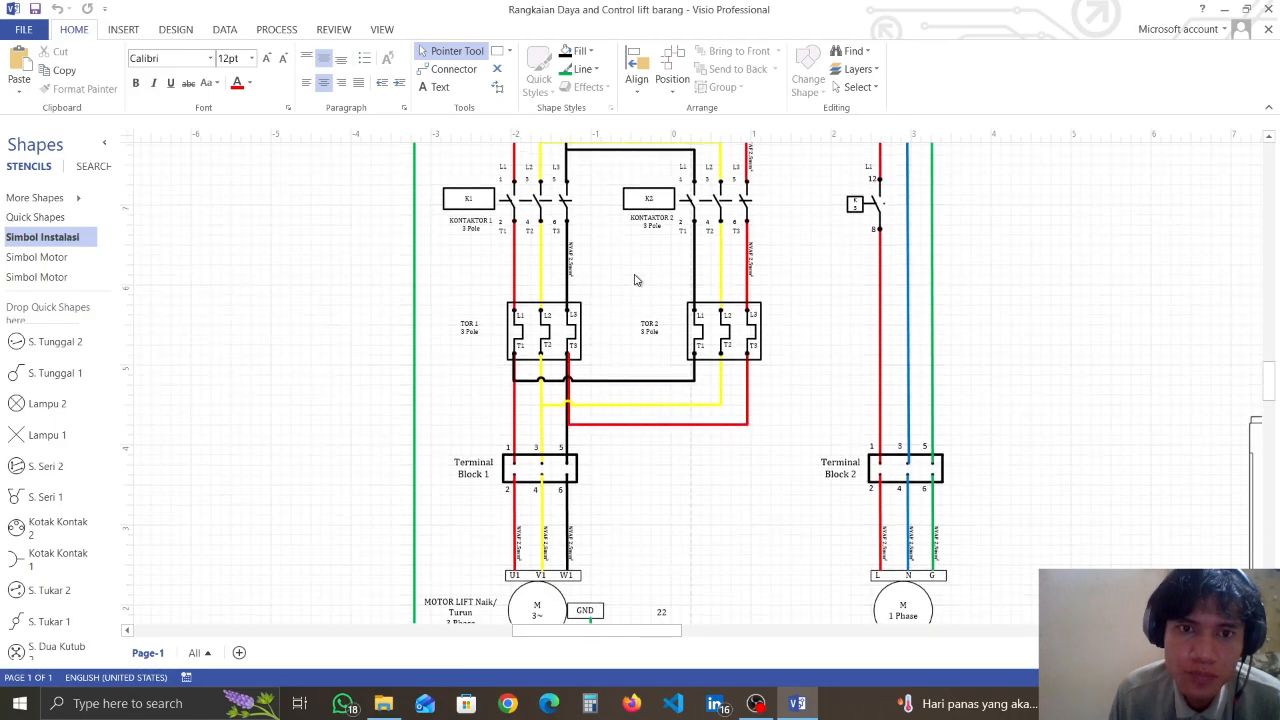
{"action": "scroll", "coordinate": [634, 280], "scroll_direction": "up", "scroll_amount": 2}
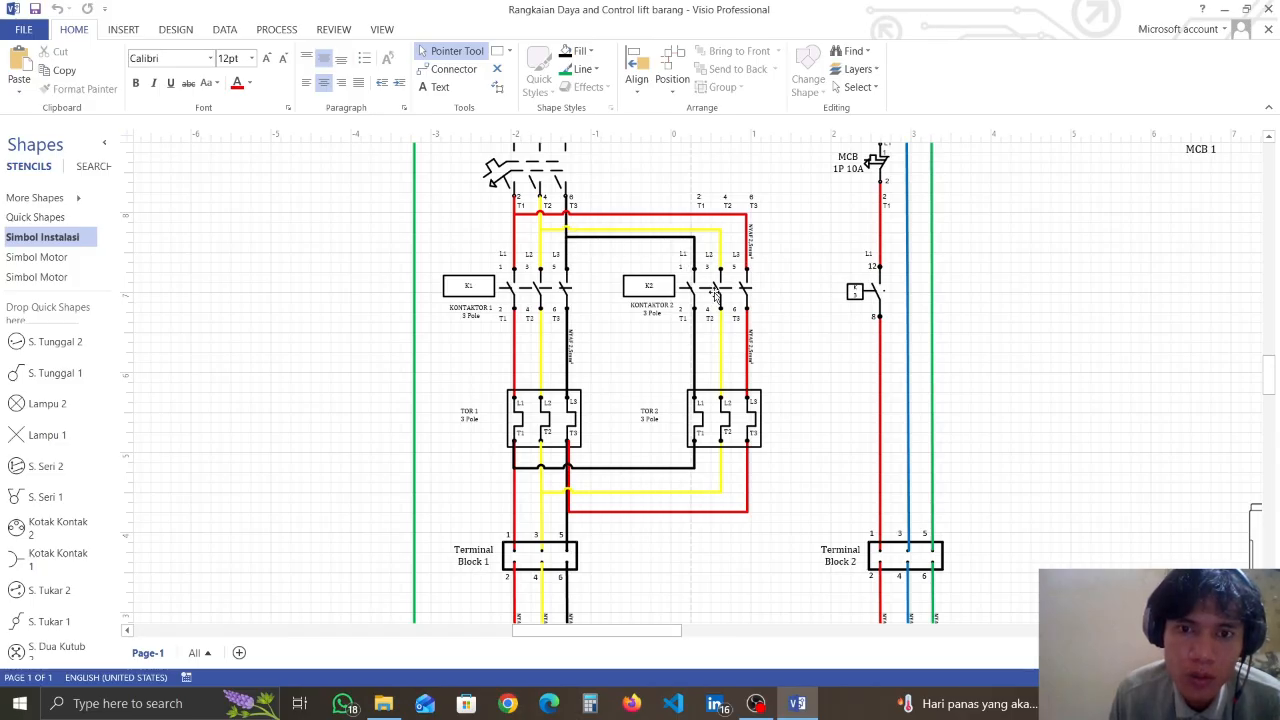
{"action": "scroll", "coordinate": [695, 298], "scroll_direction": "down", "scroll_amount": 1}
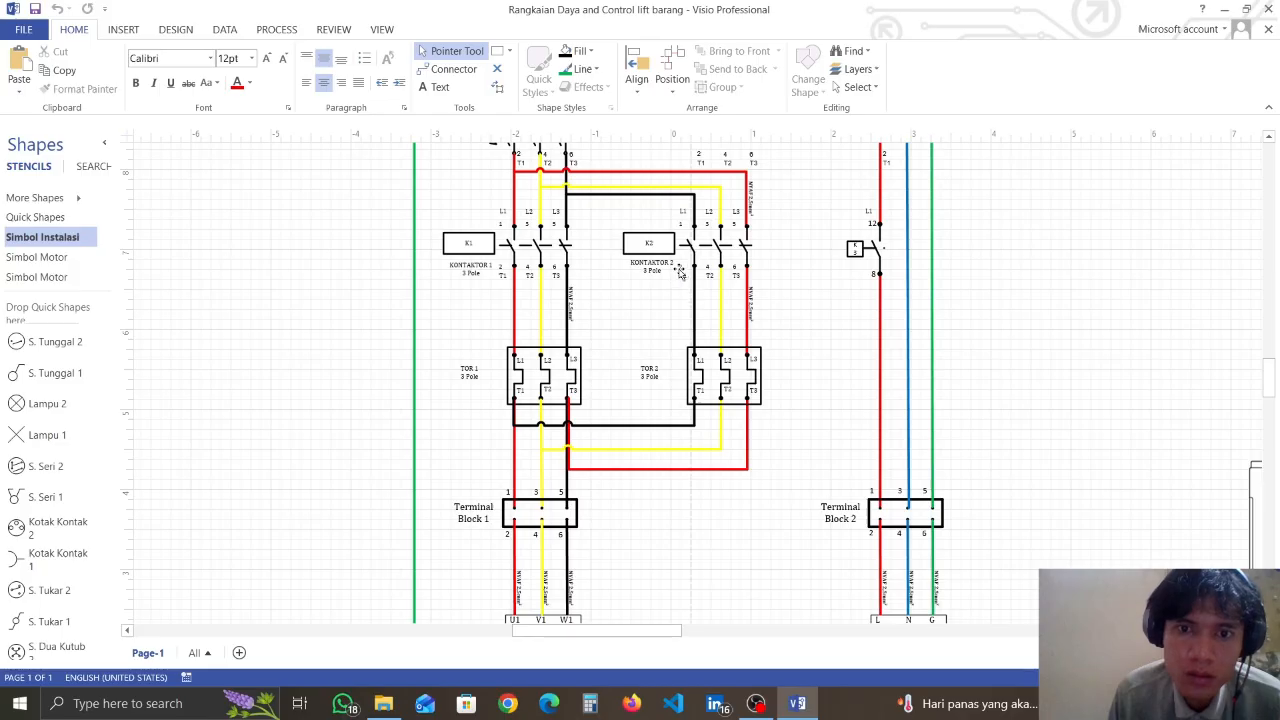
{"action": "scroll", "coordinate": [700, 245], "scroll_direction": "down", "scroll_amount": 1}
{"action": "scroll", "coordinate": [725, 331], "scroll_direction": "down", "scroll_amount": 2}
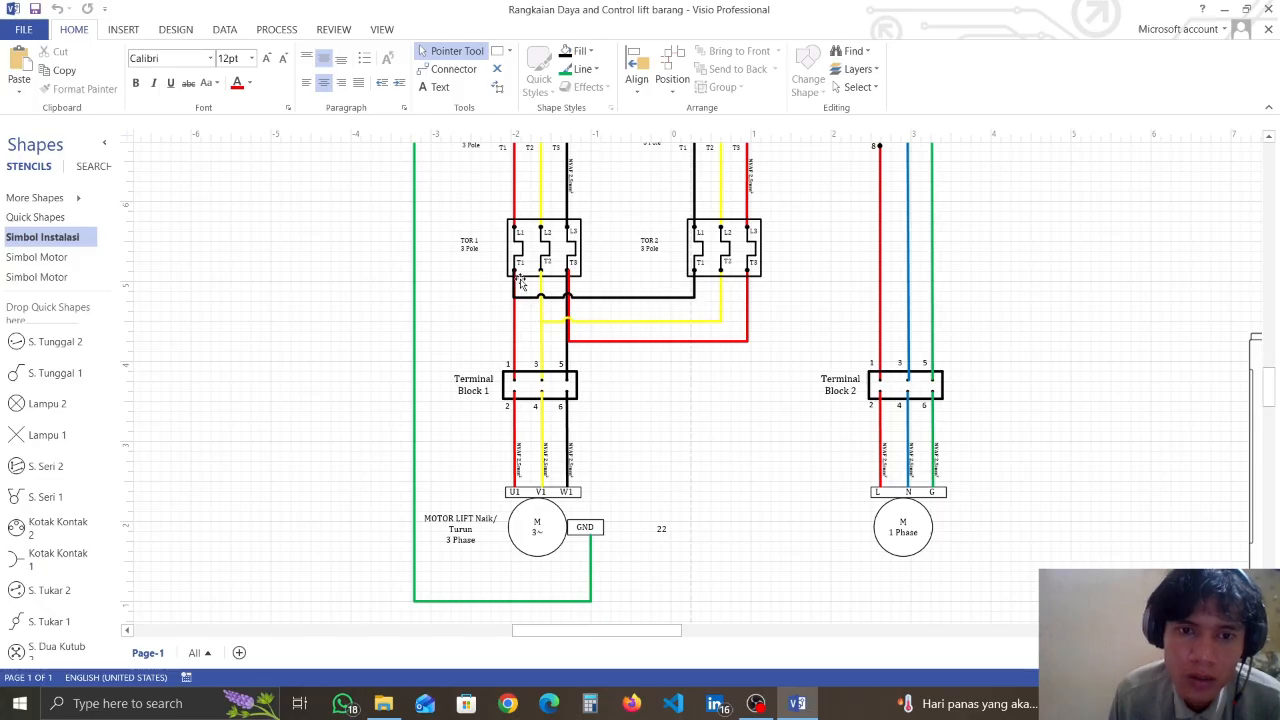
Trace the crossed outputs of TOR 1 and TOR 2 through Terminal Block 1 to the three-phase lift motor's U1, V1 and W1 terminals
{"action": "scroll", "coordinate": [513, 334], "scroll_direction": "down", "scroll_amount": 1}
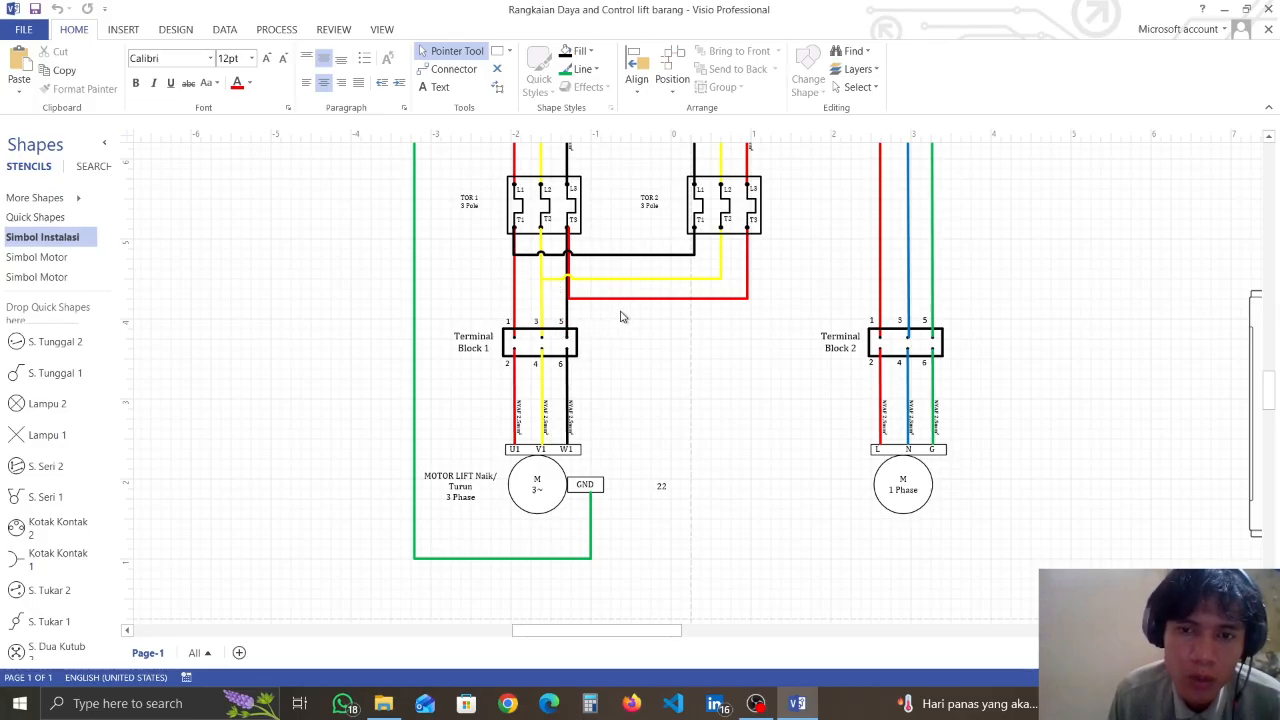
{"action": "scroll", "coordinate": [620, 317], "scroll_direction": "down", "scroll_amount": 1}
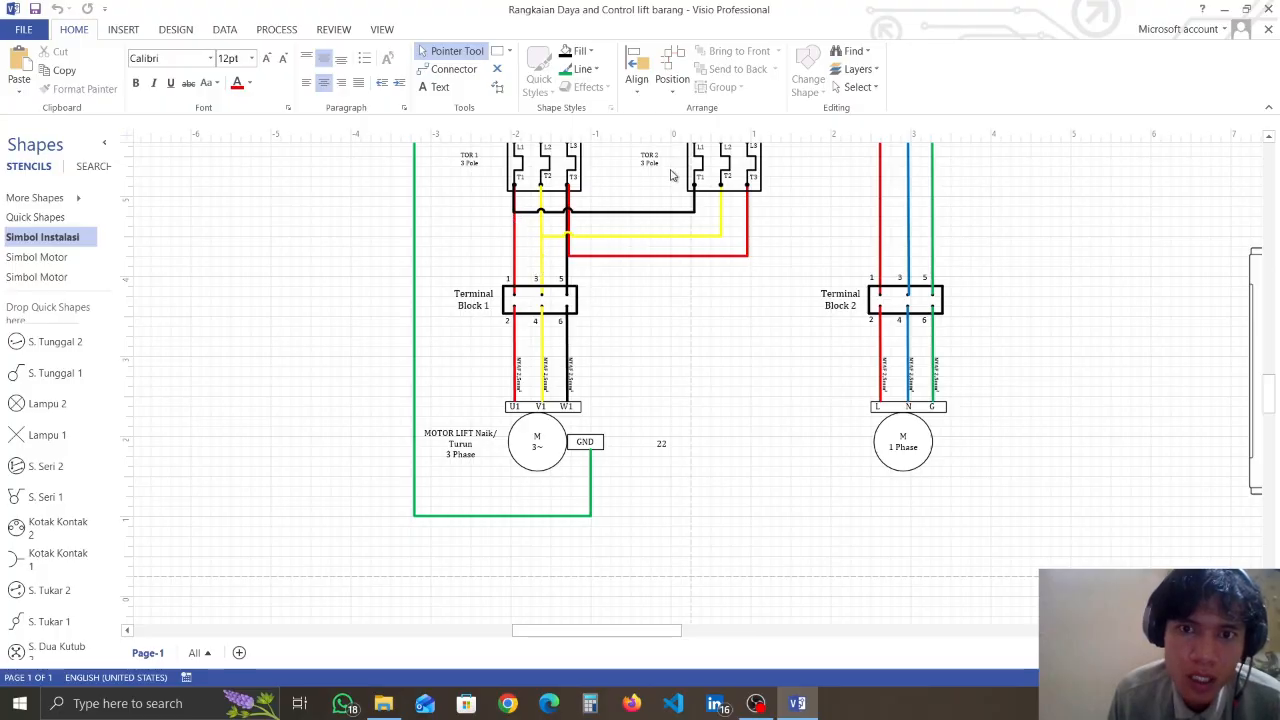
{"action": "scroll", "coordinate": [655, 289], "scroll_direction": "down", "scroll_amount": 2}
{"action": "scroll", "coordinate": [629, 314], "scroll_direction": "up", "scroll_amount": 1}
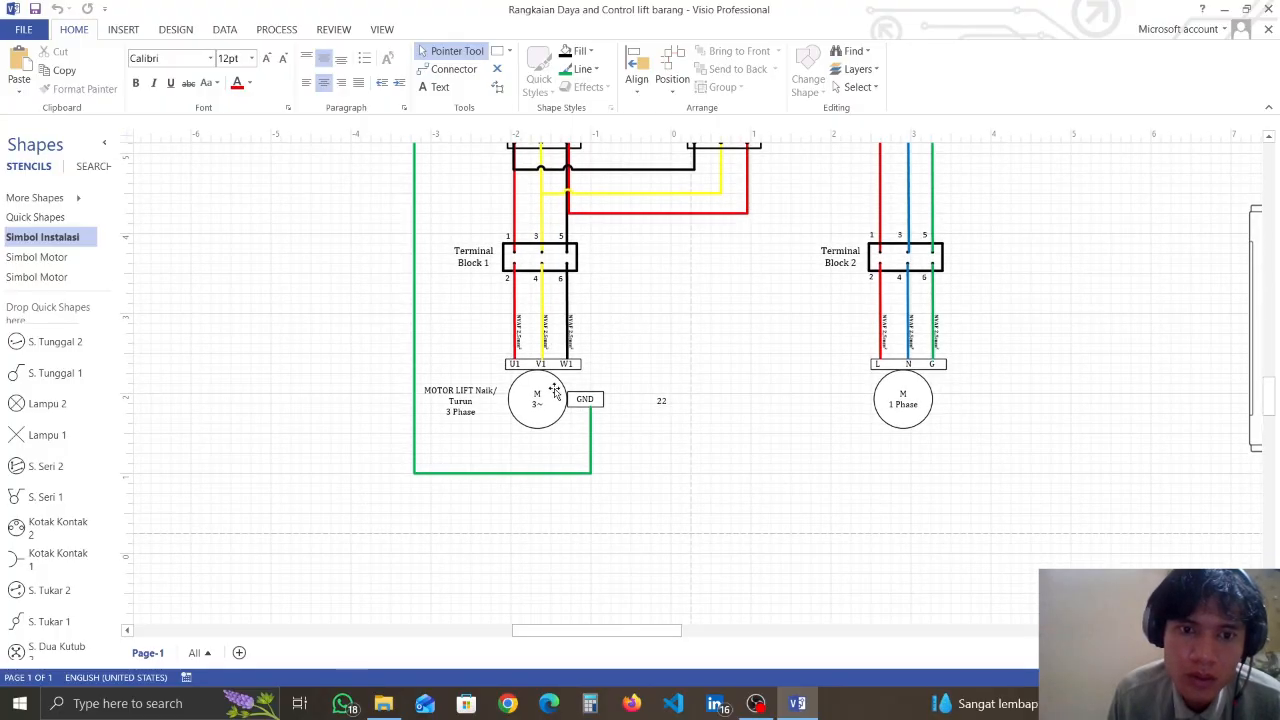
{"action": "scroll", "coordinate": [565, 362], "scroll_direction": "up", "scroll_amount": 1}
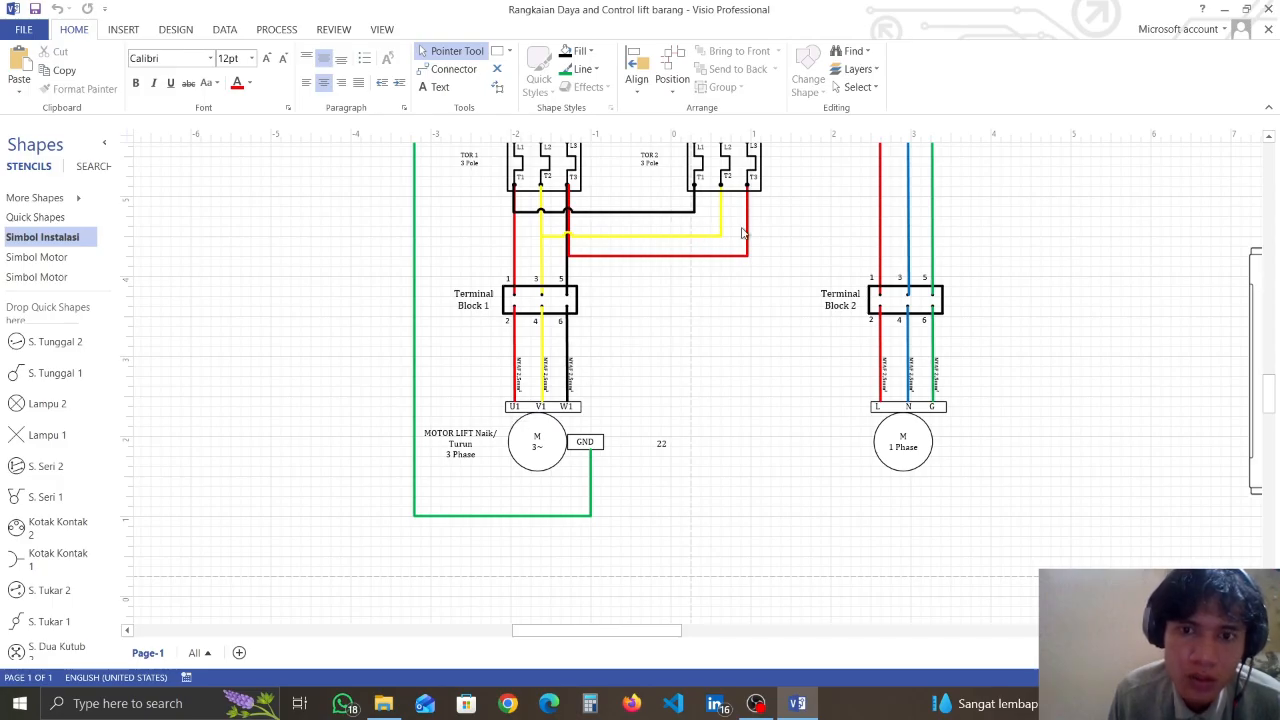
Trace the single-phase motor's live line from R through MCB 2, the relay contact and Terminal Block 2 to terminal L
{"action": "scroll", "coordinate": [696, 352], "scroll_direction": "up", "scroll_amount": 6}
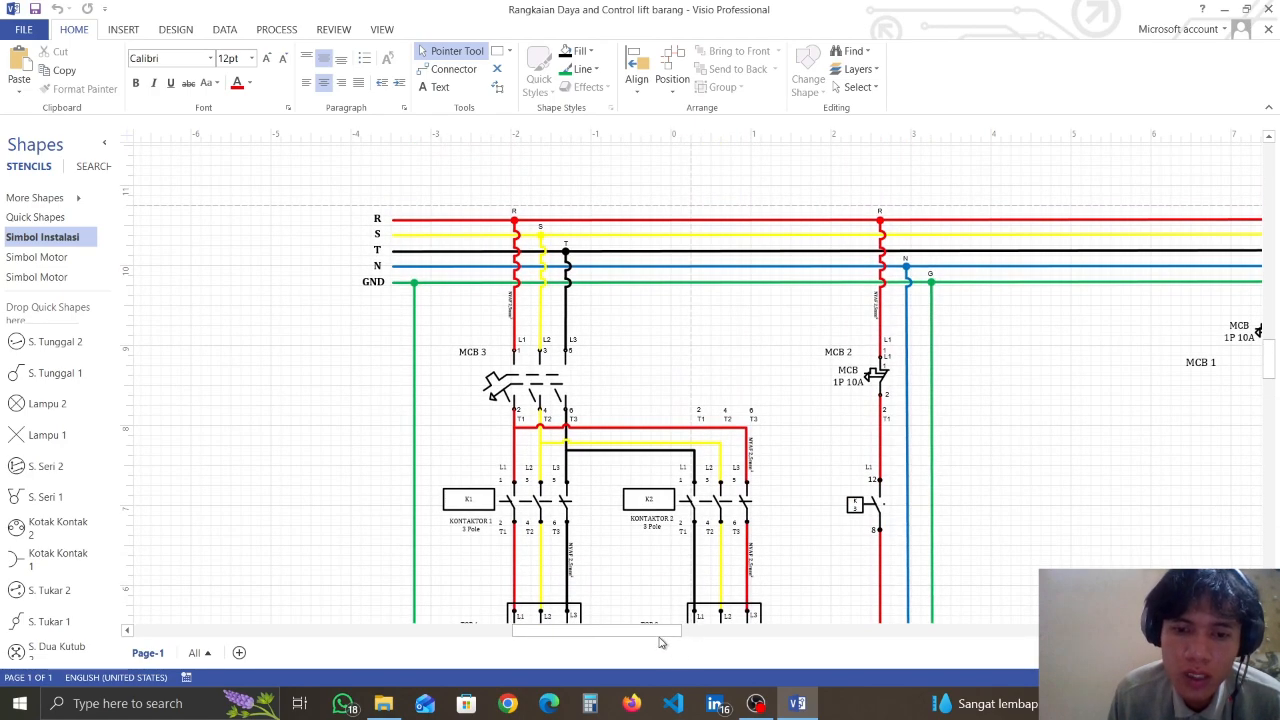
{"action": "left_click_drag", "start_coordinate": [660, 642], "coordinate": [727, 641]}
{"action": "scroll", "coordinate": [434, 276], "scroll_direction": "down", "scroll_amount": 2}
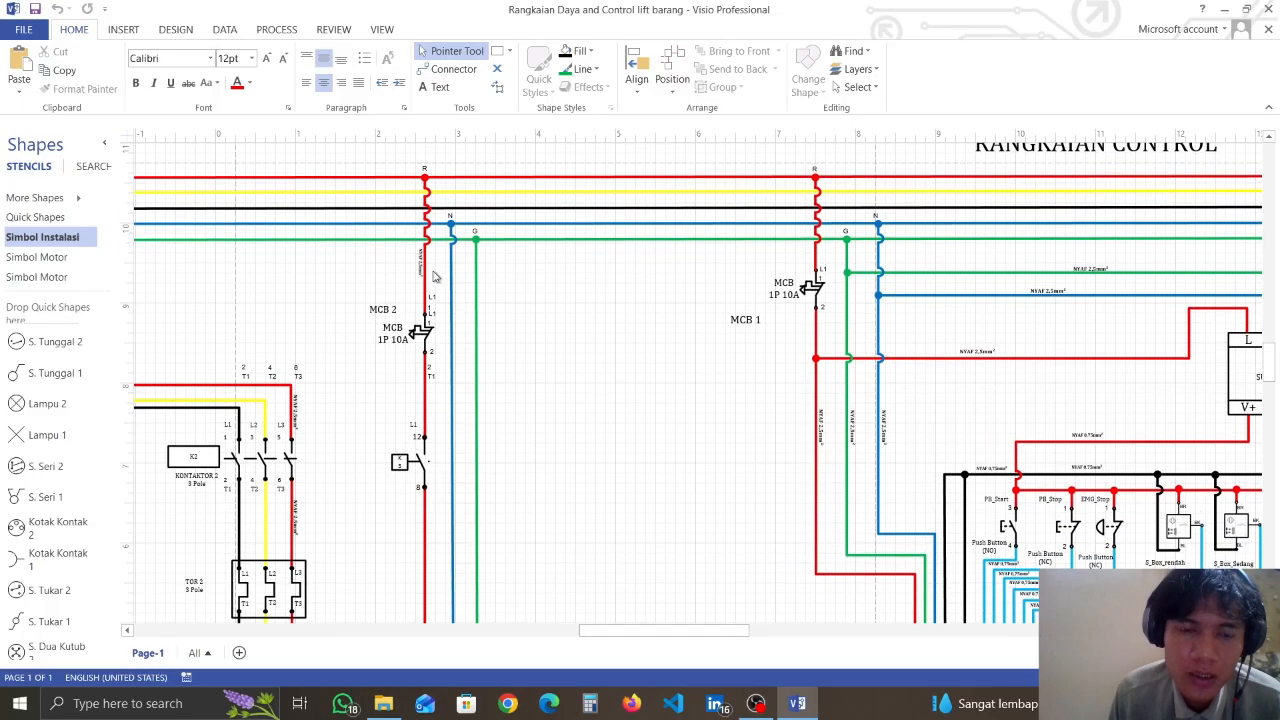
{"action": "scroll", "coordinate": [433, 274], "scroll_direction": "down", "scroll_amount": 2}
{"action": "scroll", "coordinate": [430, 265], "scroll_direction": "up", "scroll_amount": 2}
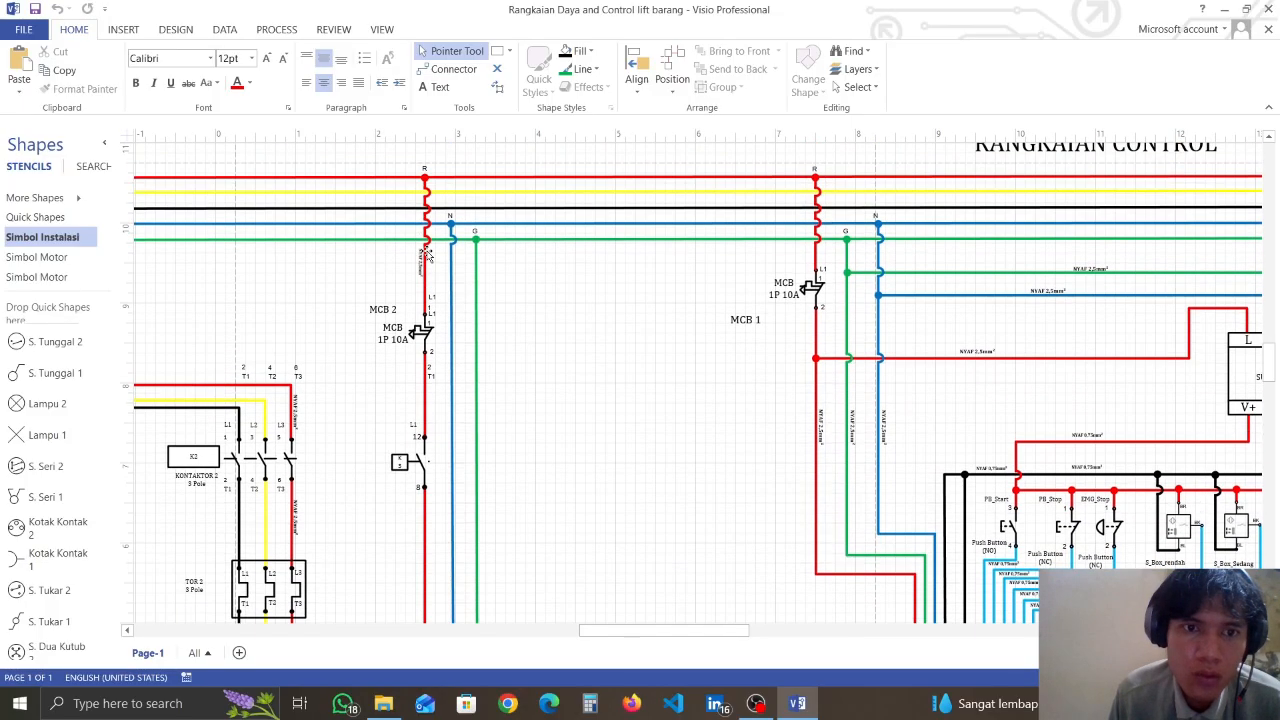
{"action": "scroll", "coordinate": [424, 295], "scroll_direction": "down", "scroll_amount": 1}
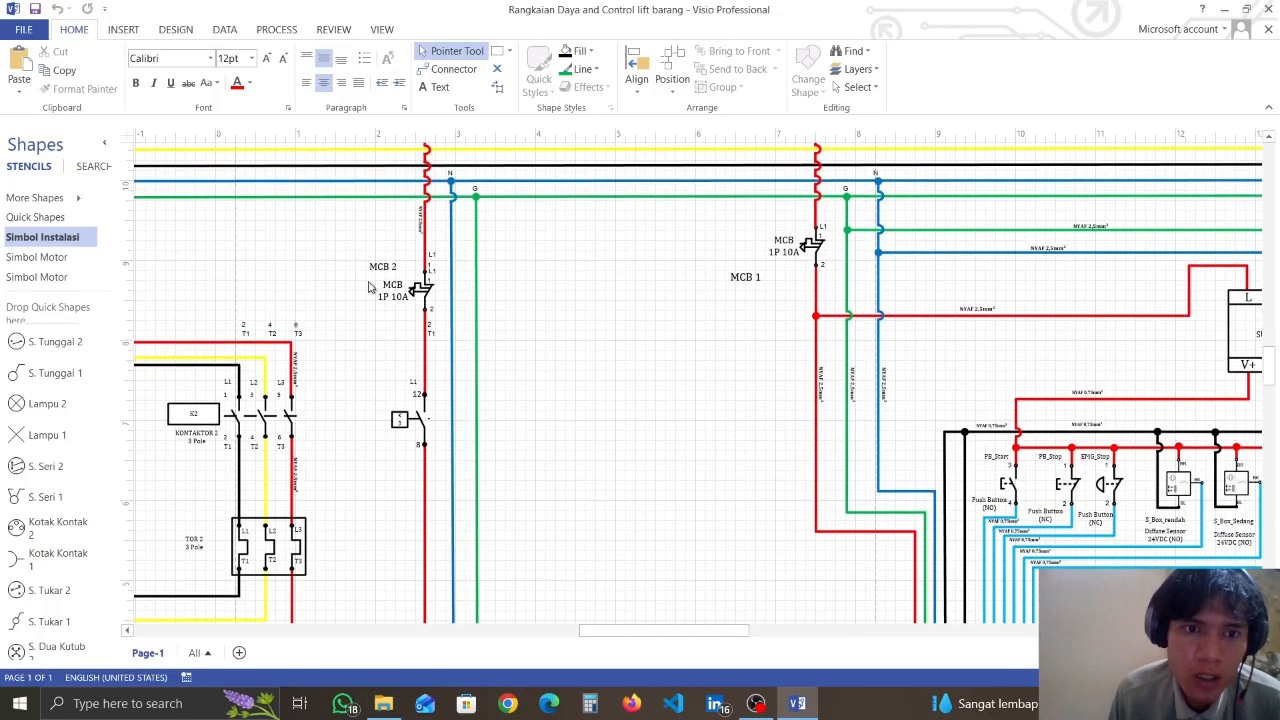
{"action": "scroll", "coordinate": [376, 306], "scroll_direction": "down", "scroll_amount": 1}
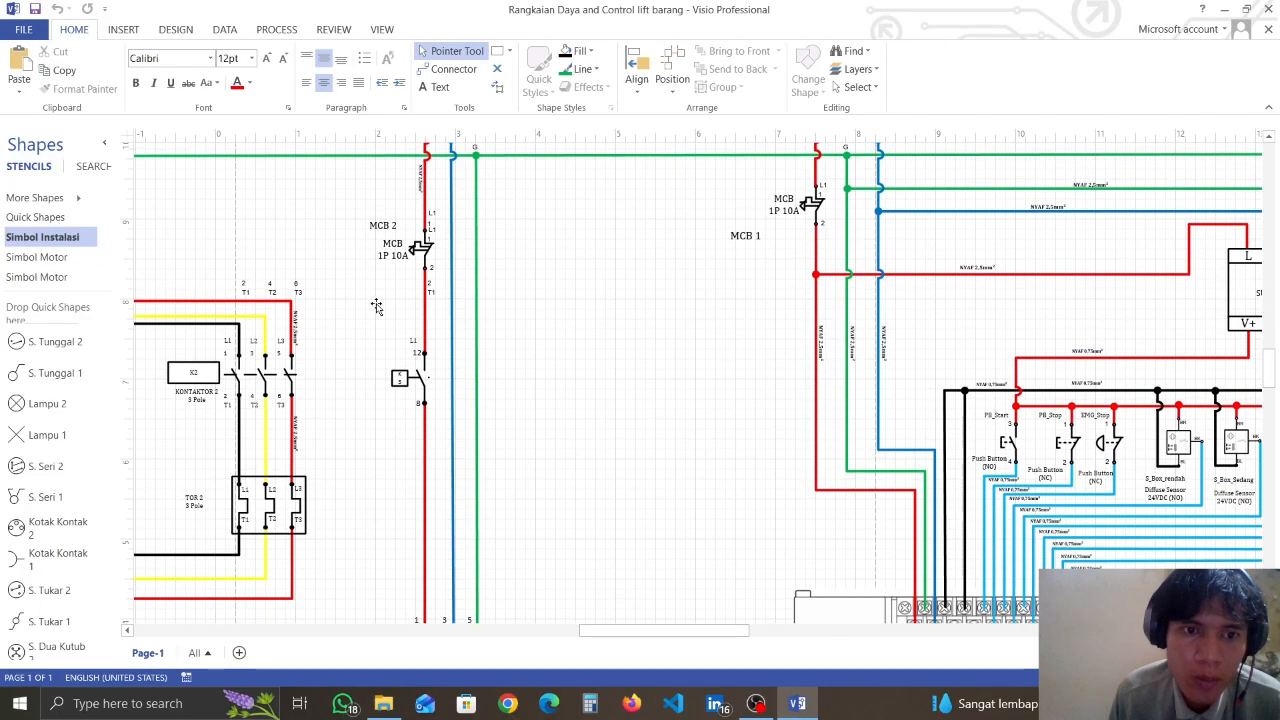
{"action": "scroll", "coordinate": [376, 306], "scroll_direction": "down", "scroll_amount": 1}
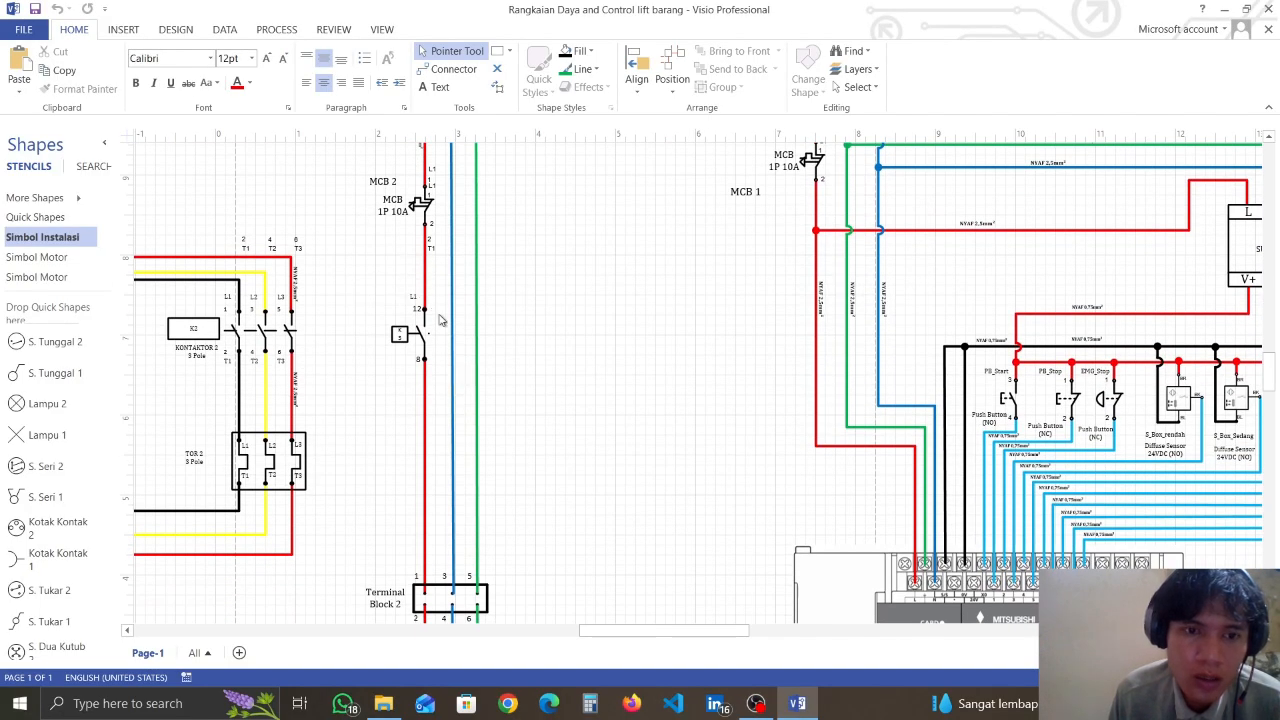
{"action": "scroll", "coordinate": [430, 330], "scroll_direction": "down", "scroll_amount": 1}
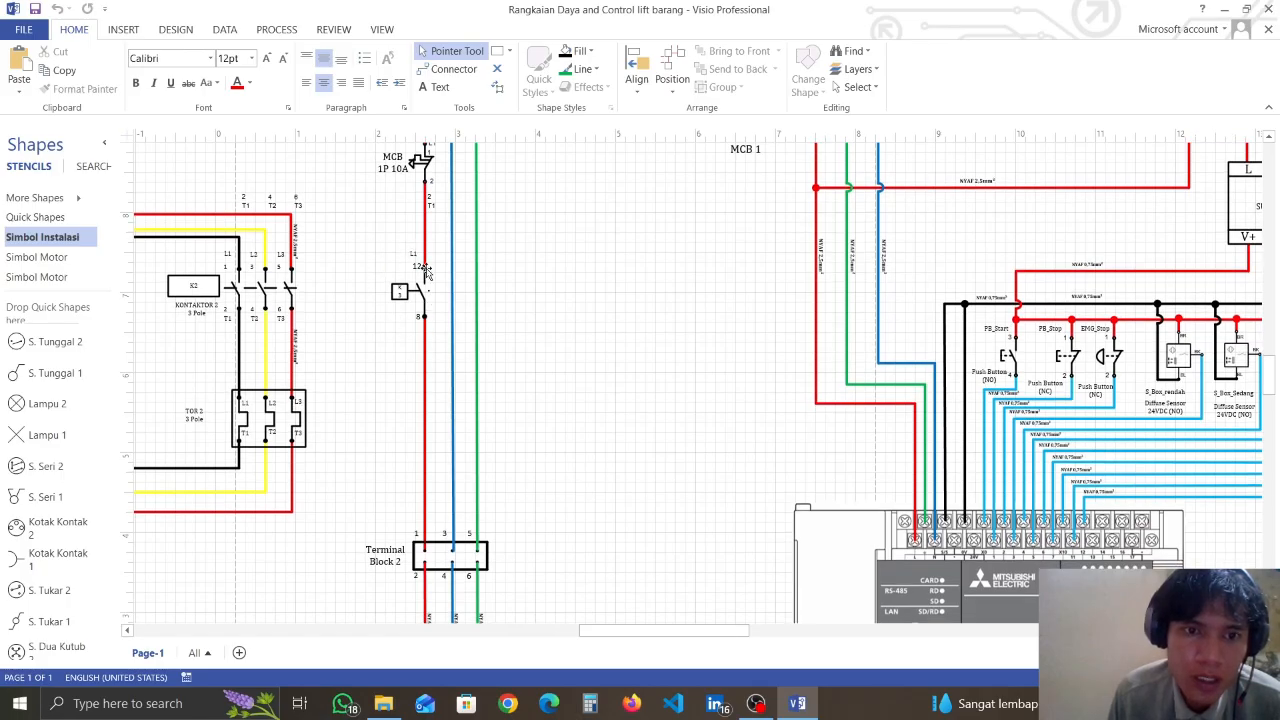
{"action": "scroll", "coordinate": [440, 360], "scroll_direction": "down", "scroll_amount": 4}
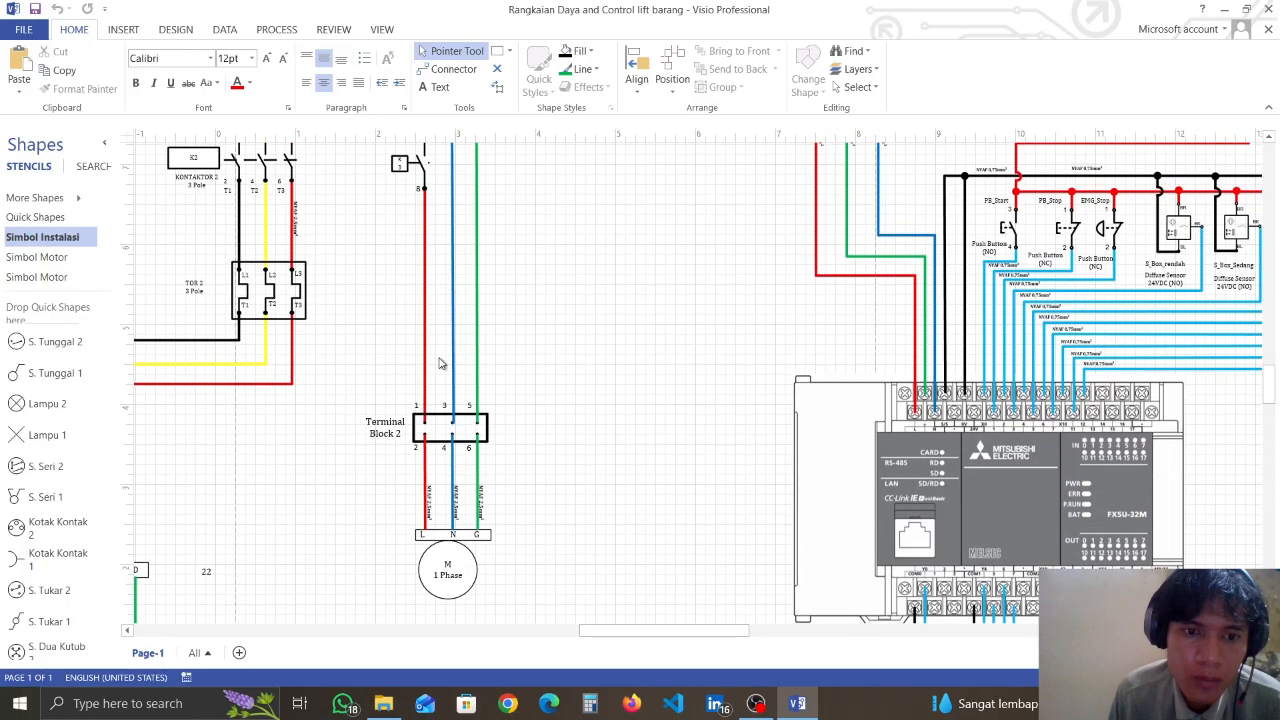
{"action": "scroll", "coordinate": [440, 355], "scroll_direction": "down", "scroll_amount": 2}
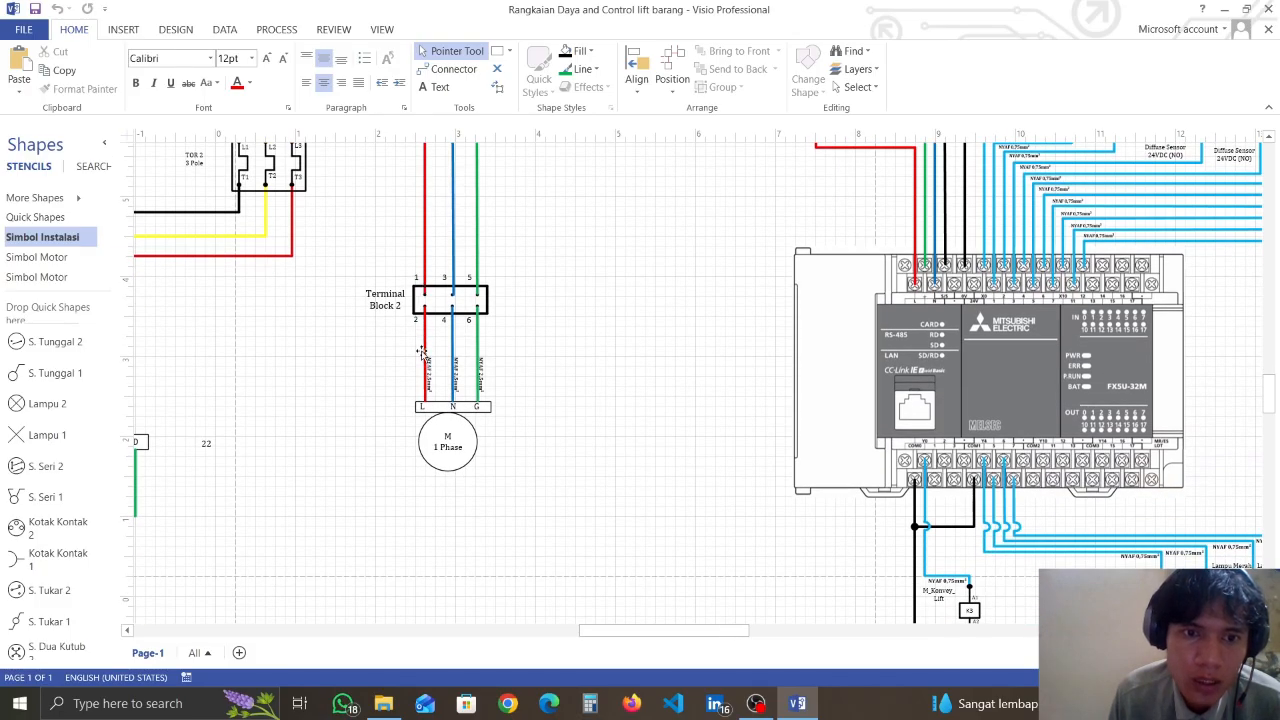
{"action": "scroll", "coordinate": [422, 352], "scroll_direction": "down", "scroll_amount": 2}
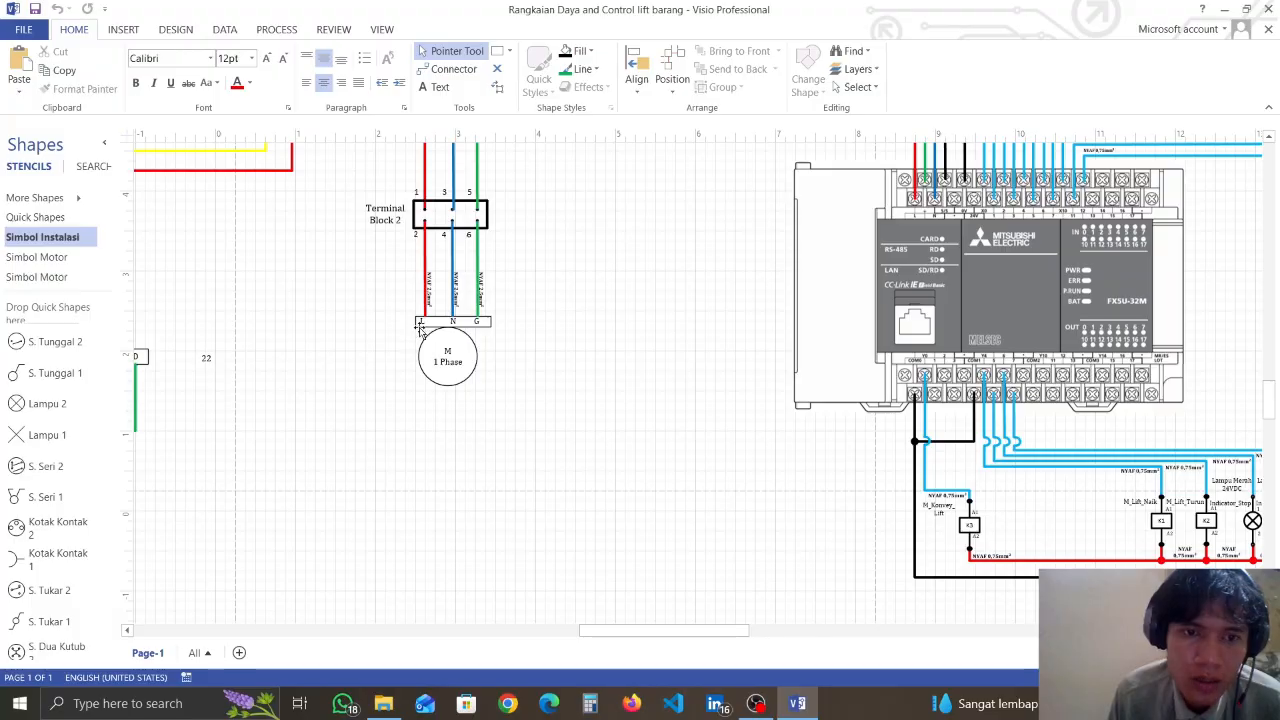
Trace the neutral and ground wires from the N and GND lines through Terminal Block 2 to the single-phase motor
{"action": "scroll", "coordinate": [427, 310], "scroll_direction": "up", "scroll_amount": 10}
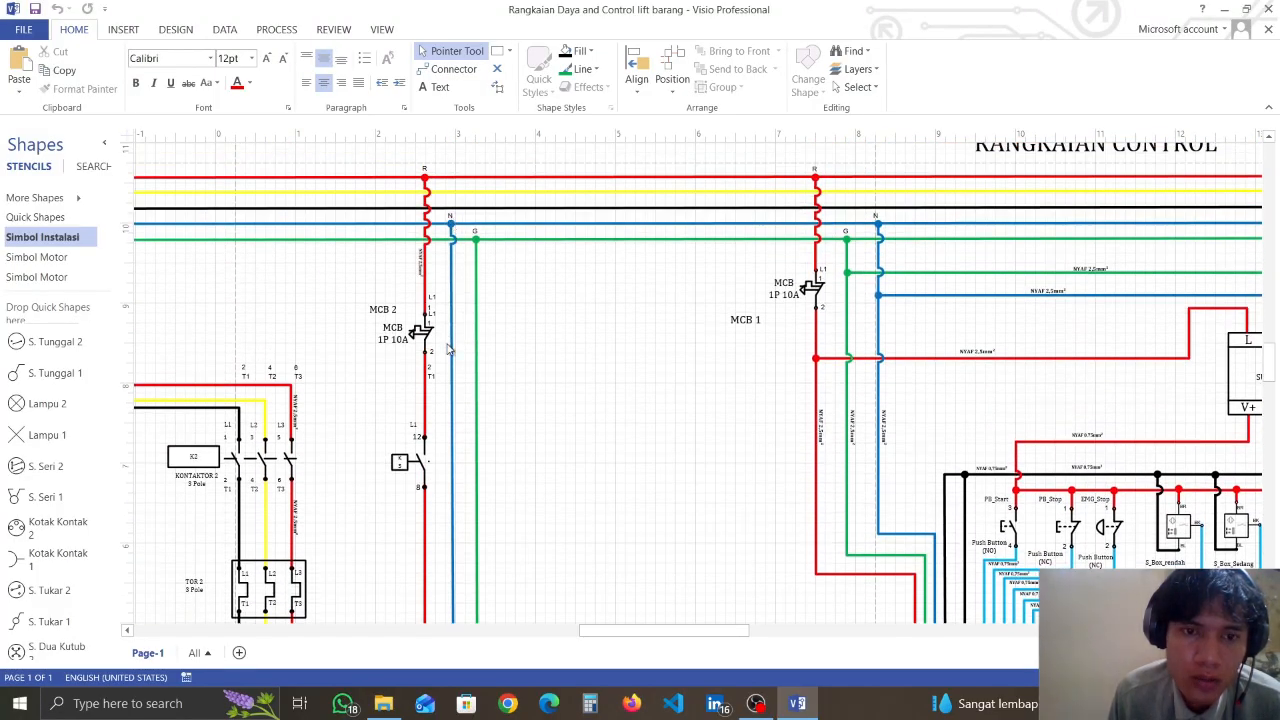
{"action": "scroll", "coordinate": [450, 225], "scroll_direction": "down", "scroll_amount": 10}
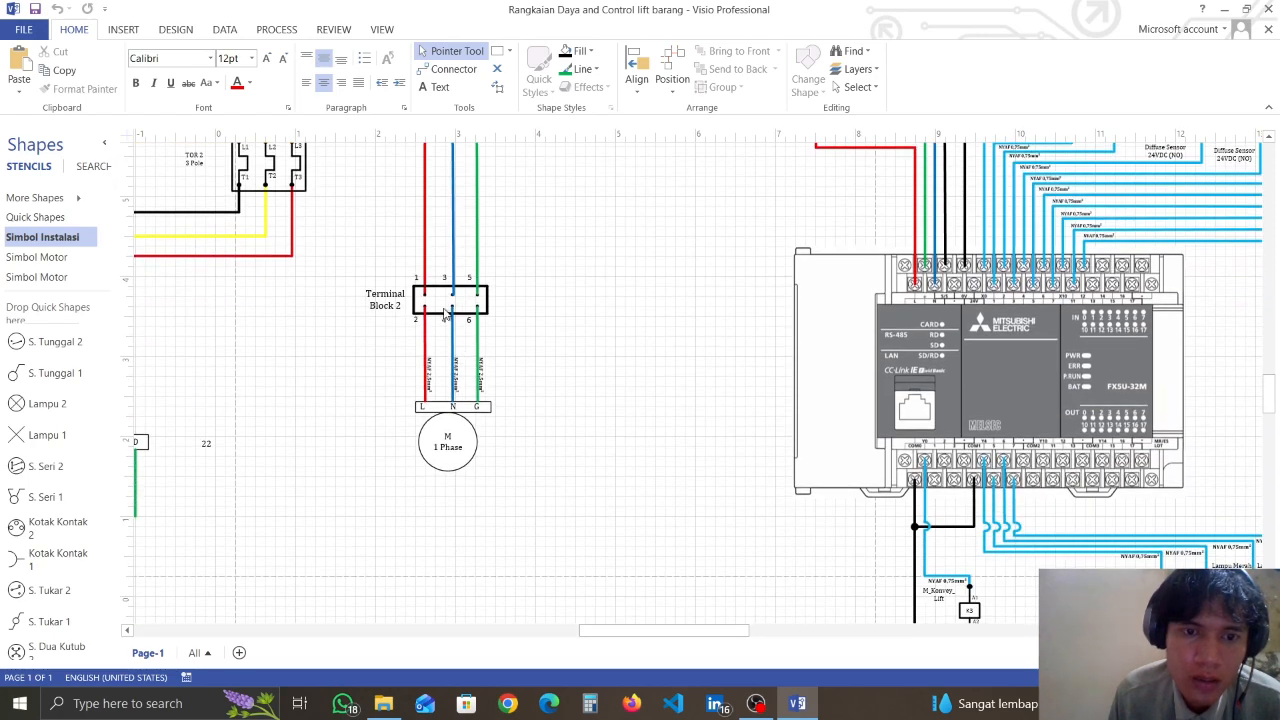
{"action": "scroll", "coordinate": [478, 246], "scroll_direction": "up", "scroll_amount": 10}
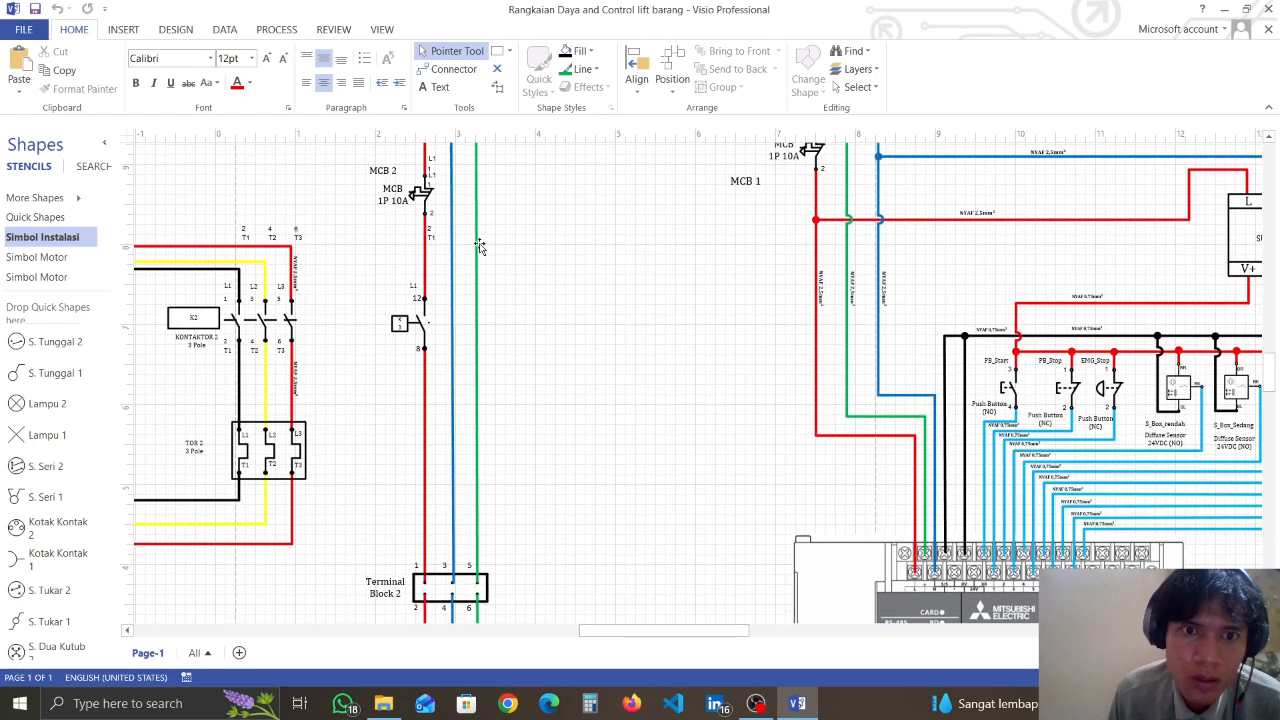
{"action": "scroll", "coordinate": [478, 246], "scroll_direction": "down", "scroll_amount": 8}
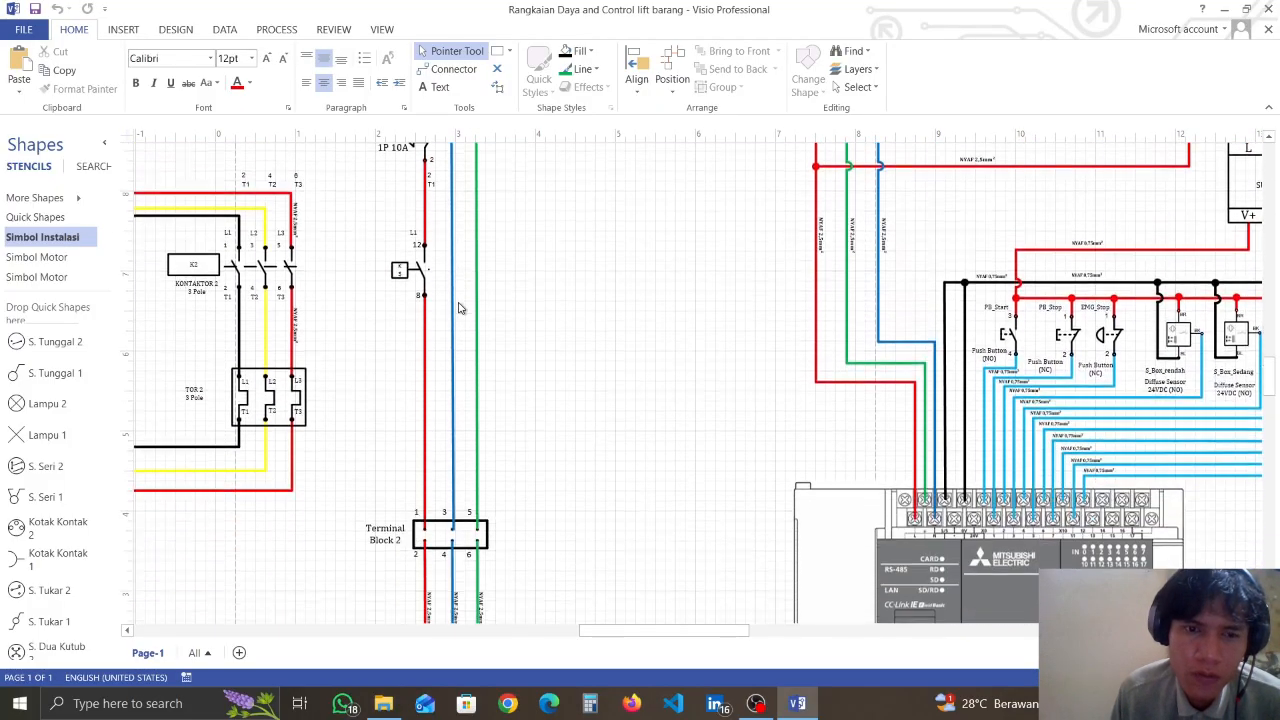
{"action": "scroll", "coordinate": [459, 308], "scroll_direction": "up", "scroll_amount": 1}
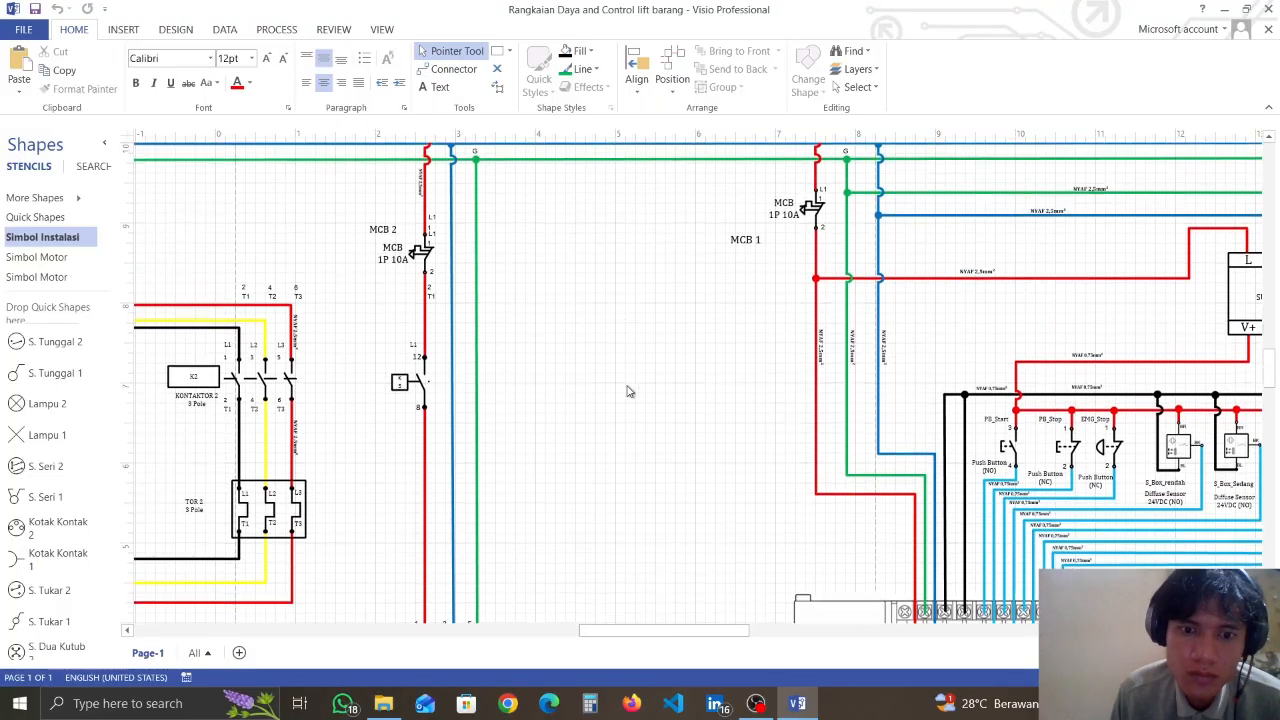
Survey the RANGKAIAN CONTROL circuit from the supply lines and 24VDC power supply to the PLC's input wiring
{"action": "left_click_drag", "start_coordinate": [692, 630], "coordinate": [809, 634]}
{"action": "scroll", "coordinate": [790, 451], "scroll_direction": "up", "scroll_amount": 2}
{"action": "scroll", "coordinate": [716, 405], "scroll_direction": "down", "scroll_amount": 5}
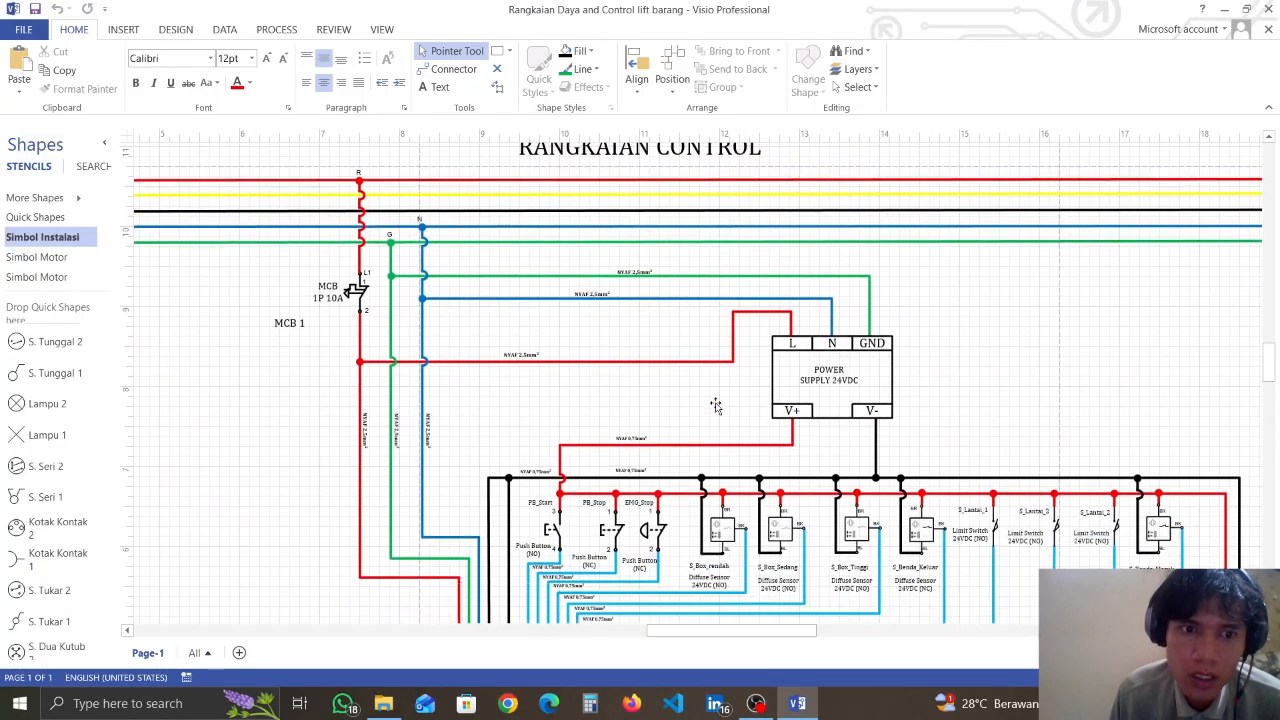
{"action": "scroll", "coordinate": [427, 372], "scroll_direction": "up", "scroll_amount": 4}
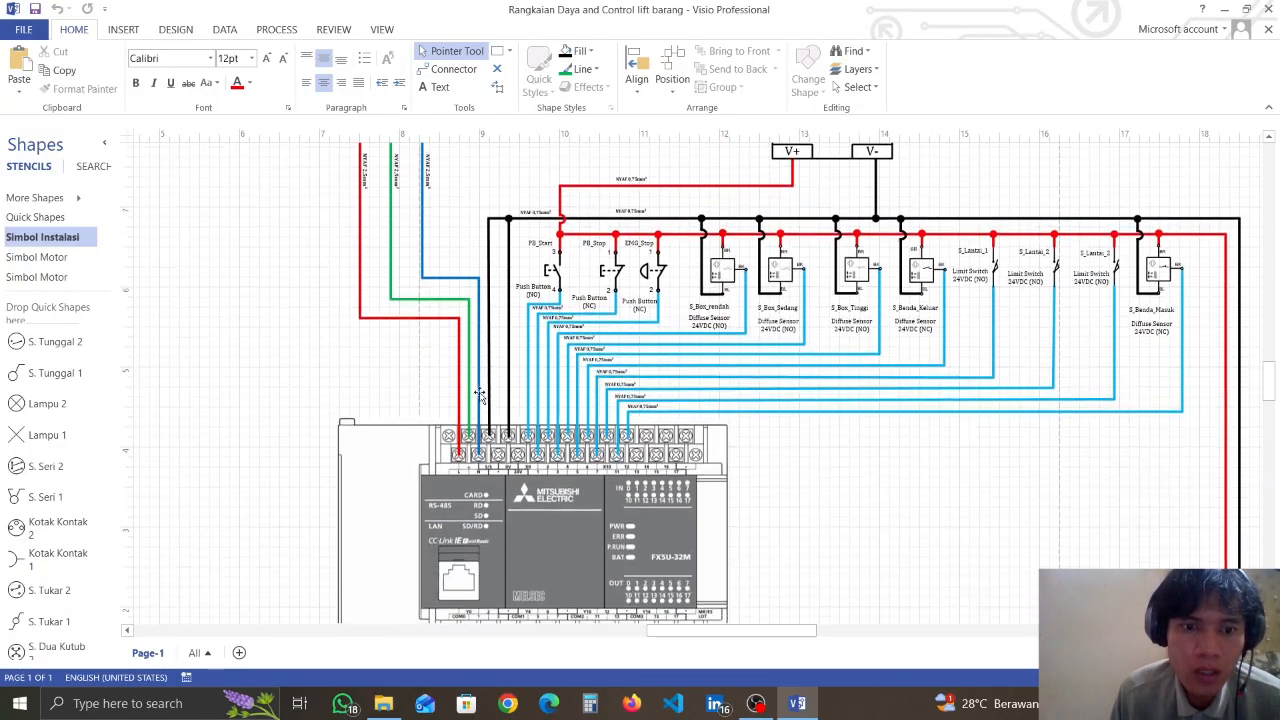
{"action": "scroll", "coordinate": [427, 372], "scroll_direction": "up", "scroll_amount": 1}
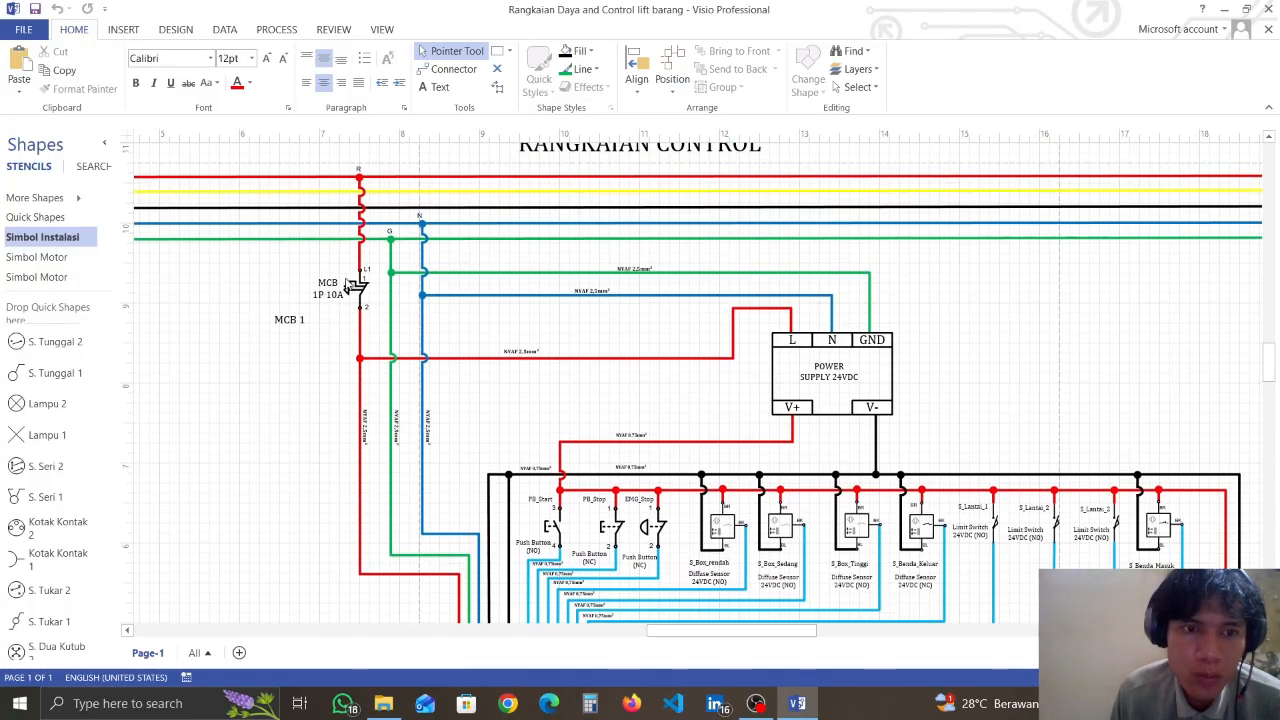
Trace the PLC's supply from MCB 1 and the neutral and ground lines to the Mitsubishi FX5U-32M's power terminals
{"action": "left_click", "coordinate": [341, 332]}
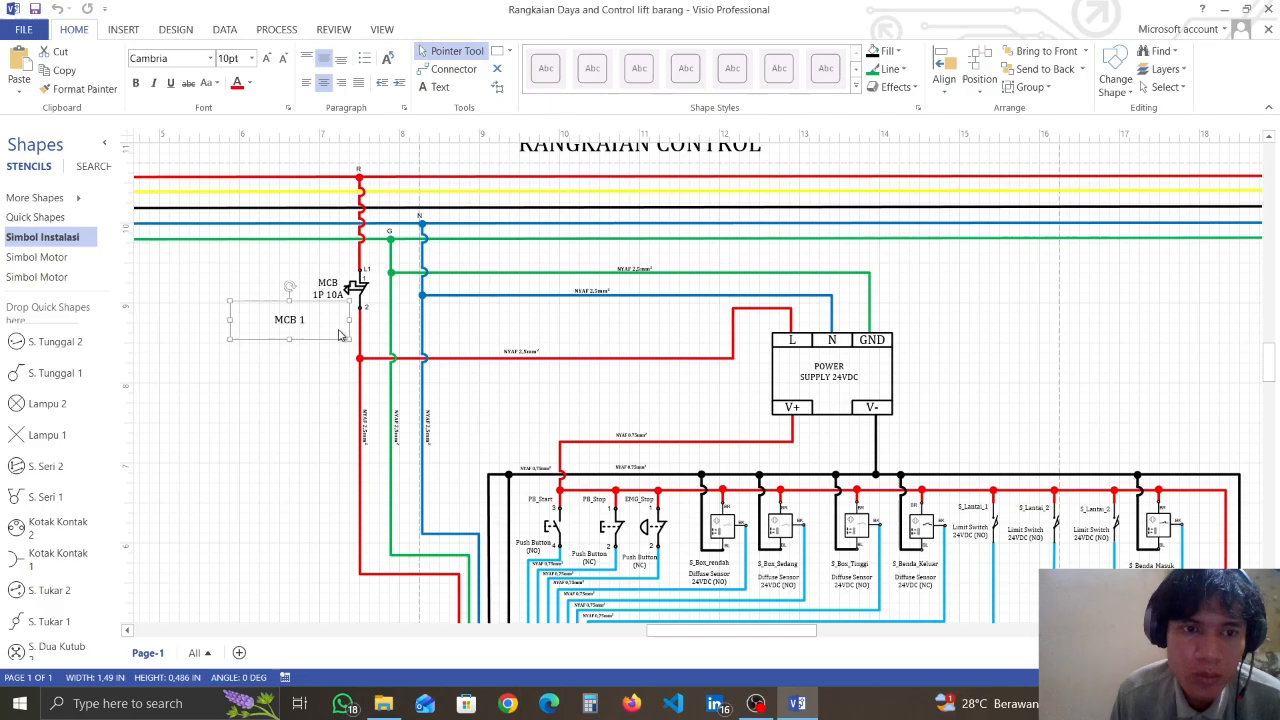
{"action": "left_click", "coordinate": [486, 324]}
{"action": "scroll", "coordinate": [452, 298], "scroll_direction": "down", "scroll_amount": 1}
{"action": "scroll", "coordinate": [452, 298], "scroll_direction": "down", "scroll_amount": 6}
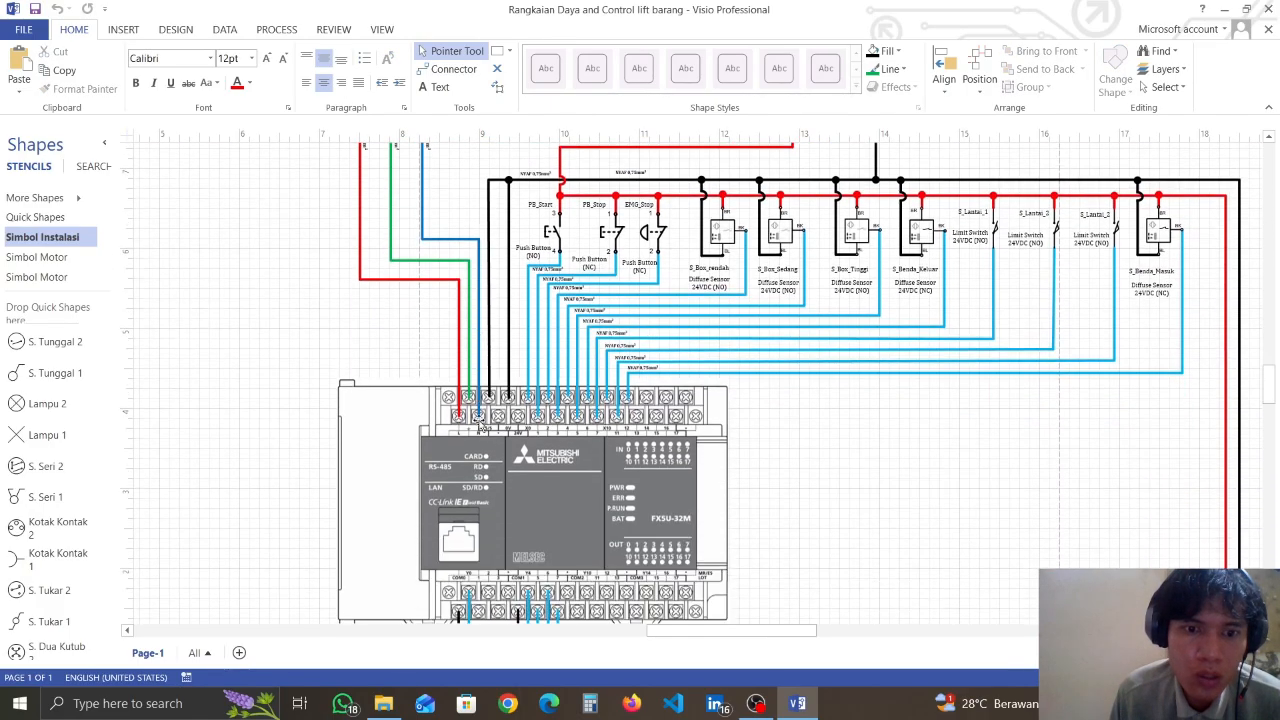
{"action": "scroll", "coordinate": [509, 406], "scroll_direction": "up", "scroll_amount": 5}
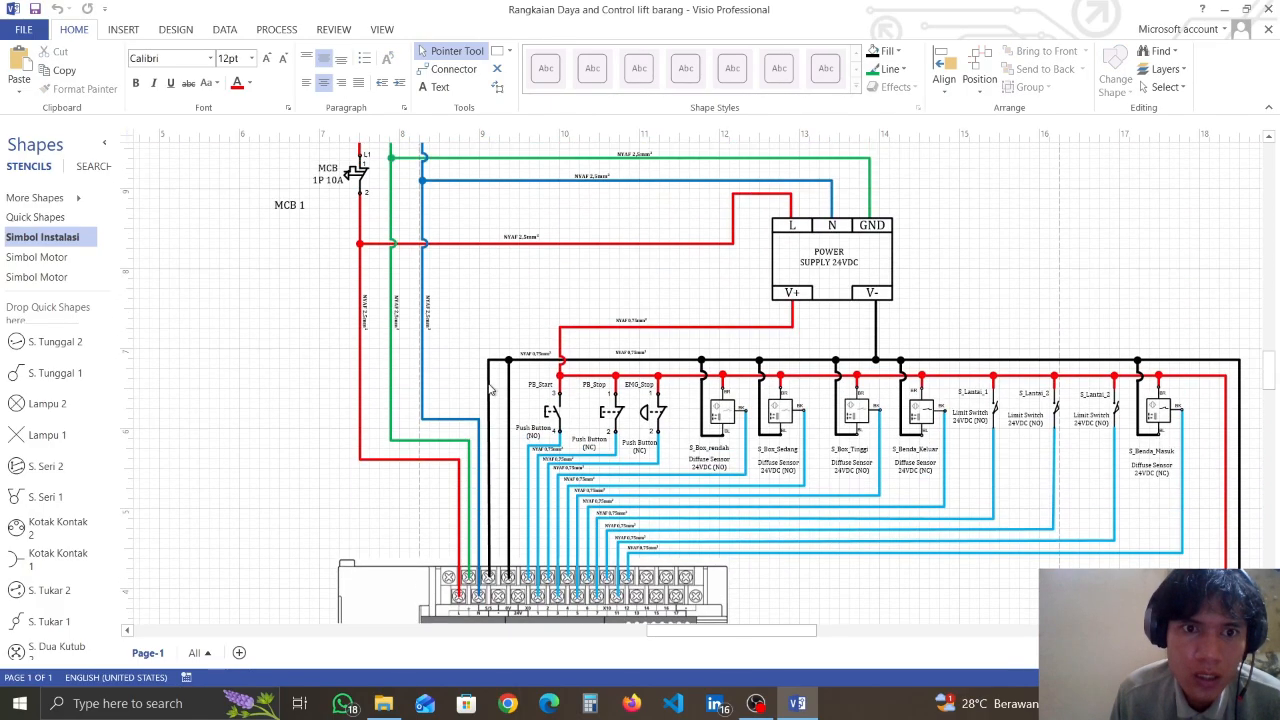
Examine the 24VDC power supply's L, N and GND feeds and its V+ and V- distribution to the input devices
{"action": "scroll", "coordinate": [443, 222], "scroll_direction": "up", "scroll_amount": 2}
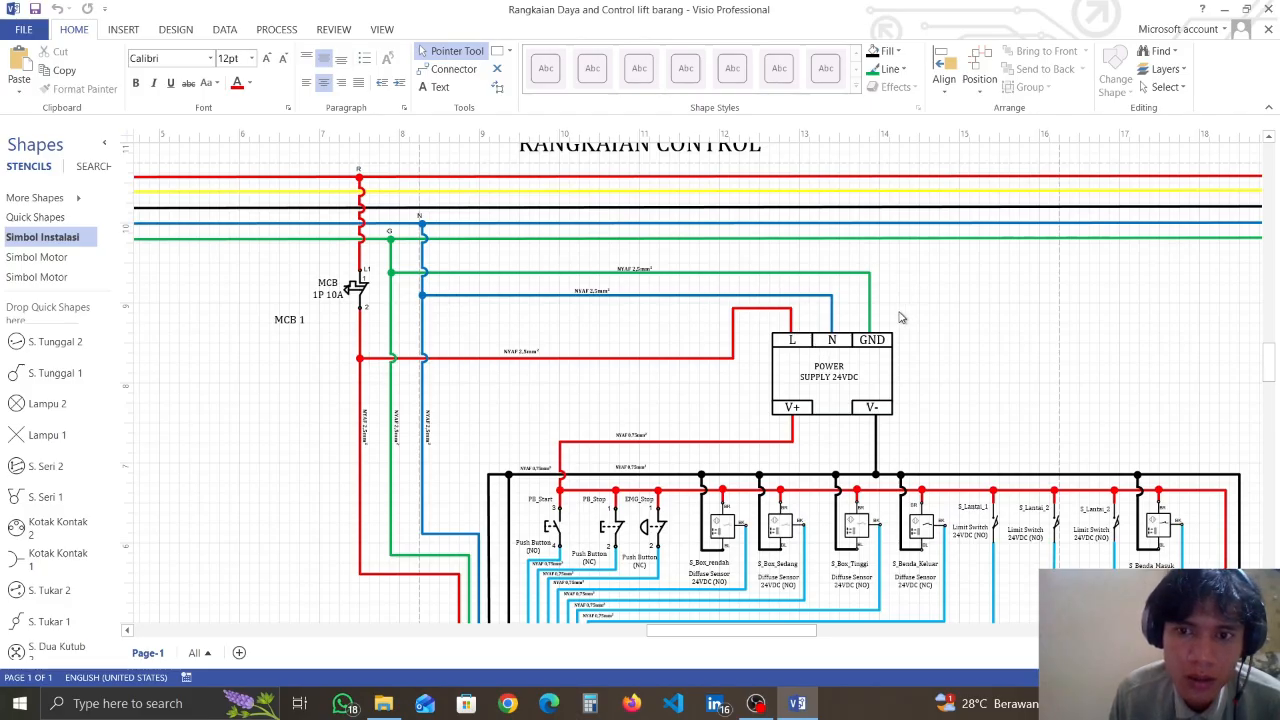
{"action": "scroll", "coordinate": [900, 317], "scroll_direction": "down", "scroll_amount": 4}
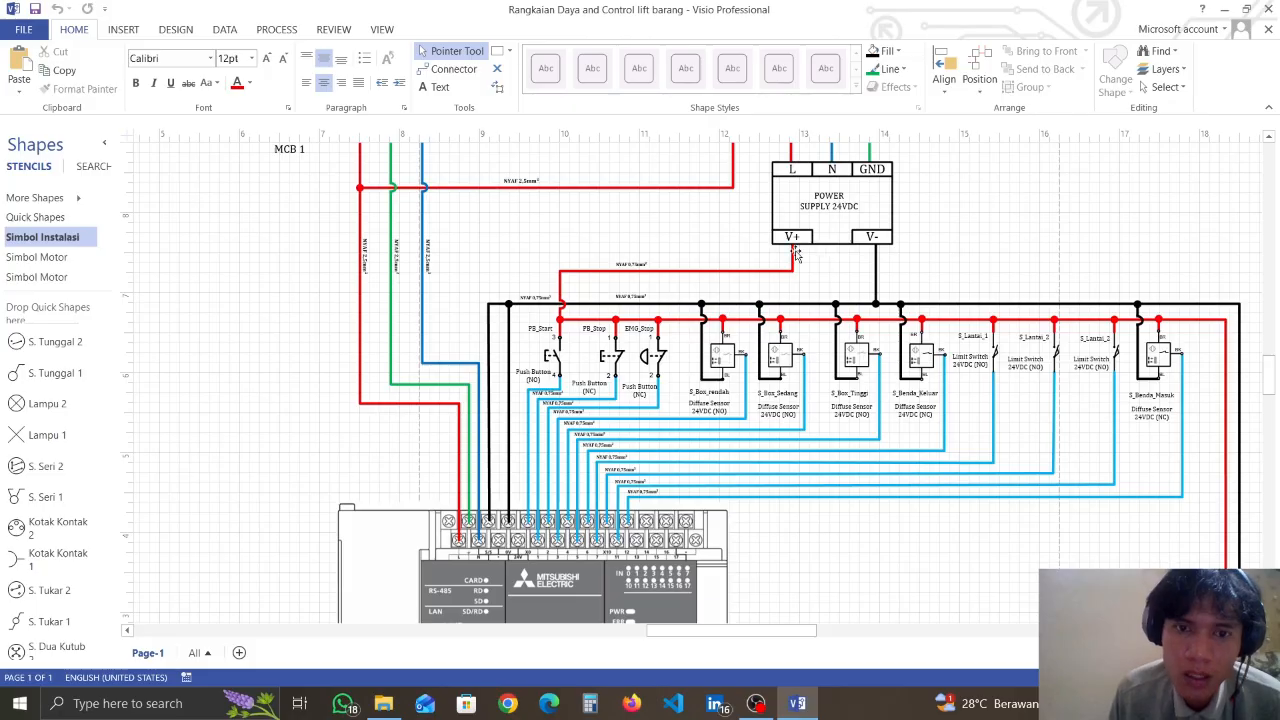
{"action": "scroll", "coordinate": [513, 440], "scroll_direction": "down", "scroll_amount": 1}
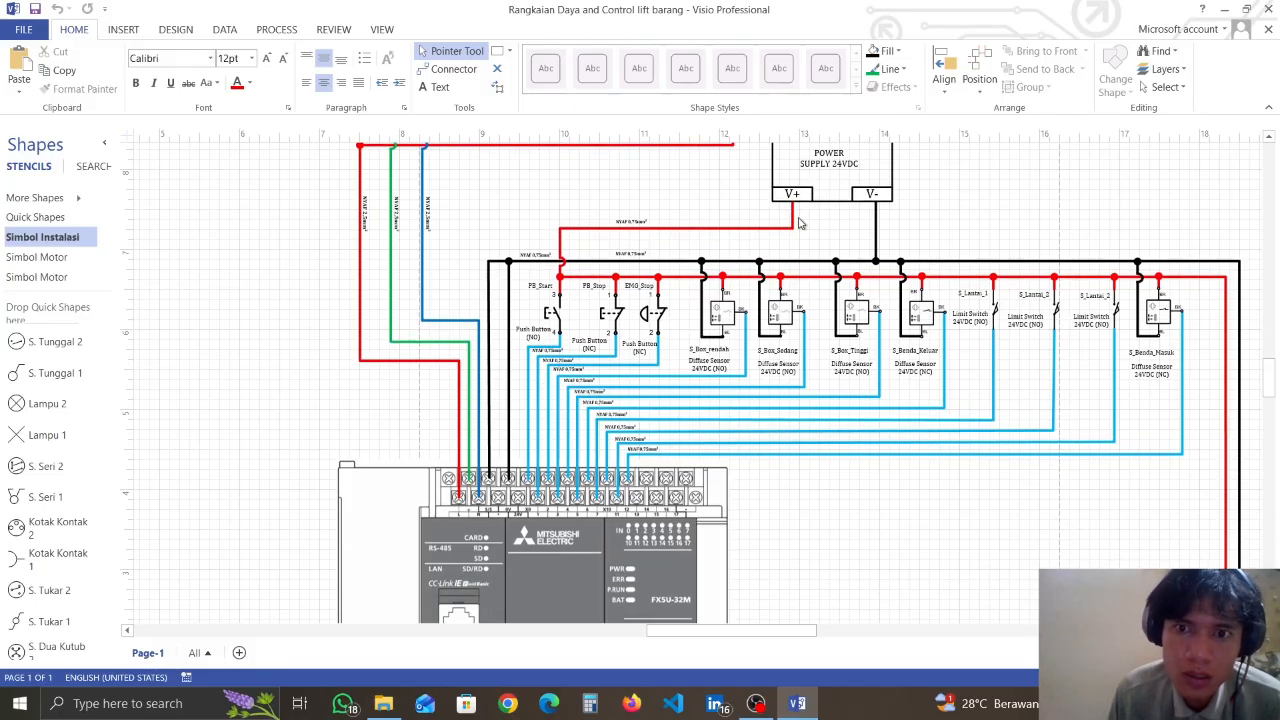
{"action": "scroll", "coordinate": [740, 385], "scroll_direction": "down", "scroll_amount": 2}
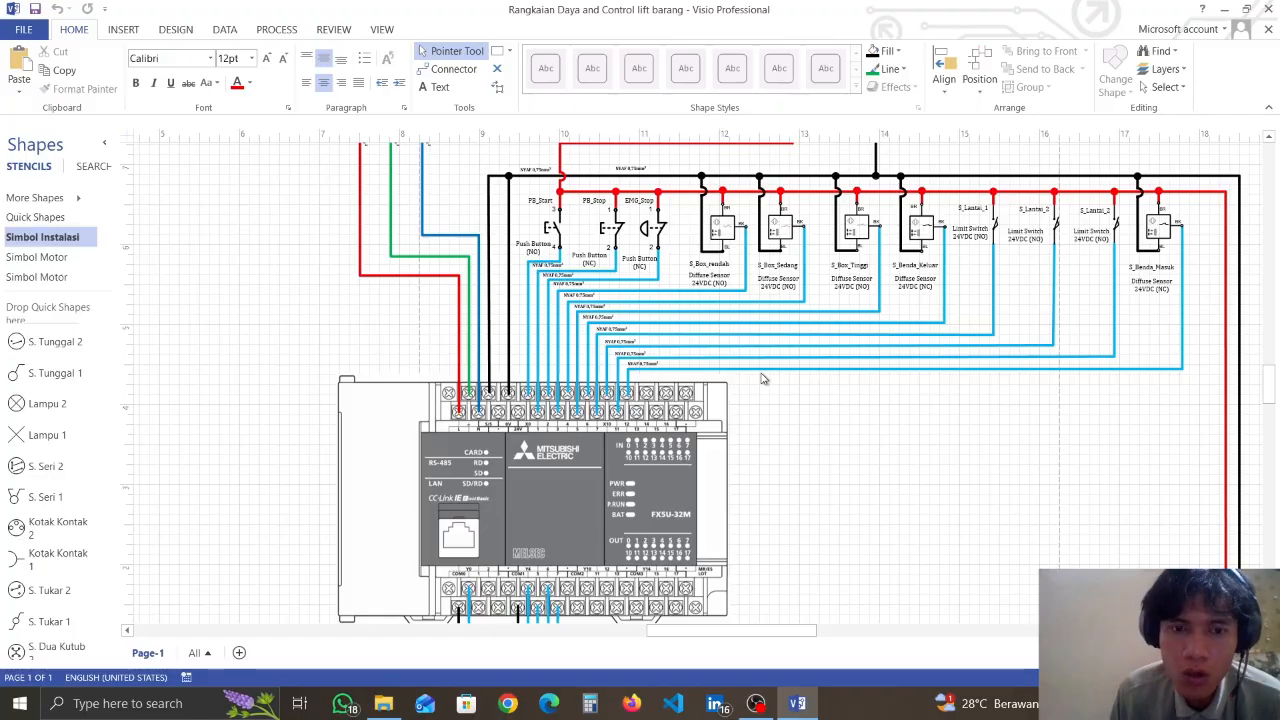
Trace the PB_Start, PB_Stop and EMG_Stop push button wires to the PLC's input terminals
{"action": "scroll", "coordinate": [762, 378], "scroll_direction": "up", "scroll_amount": 2}
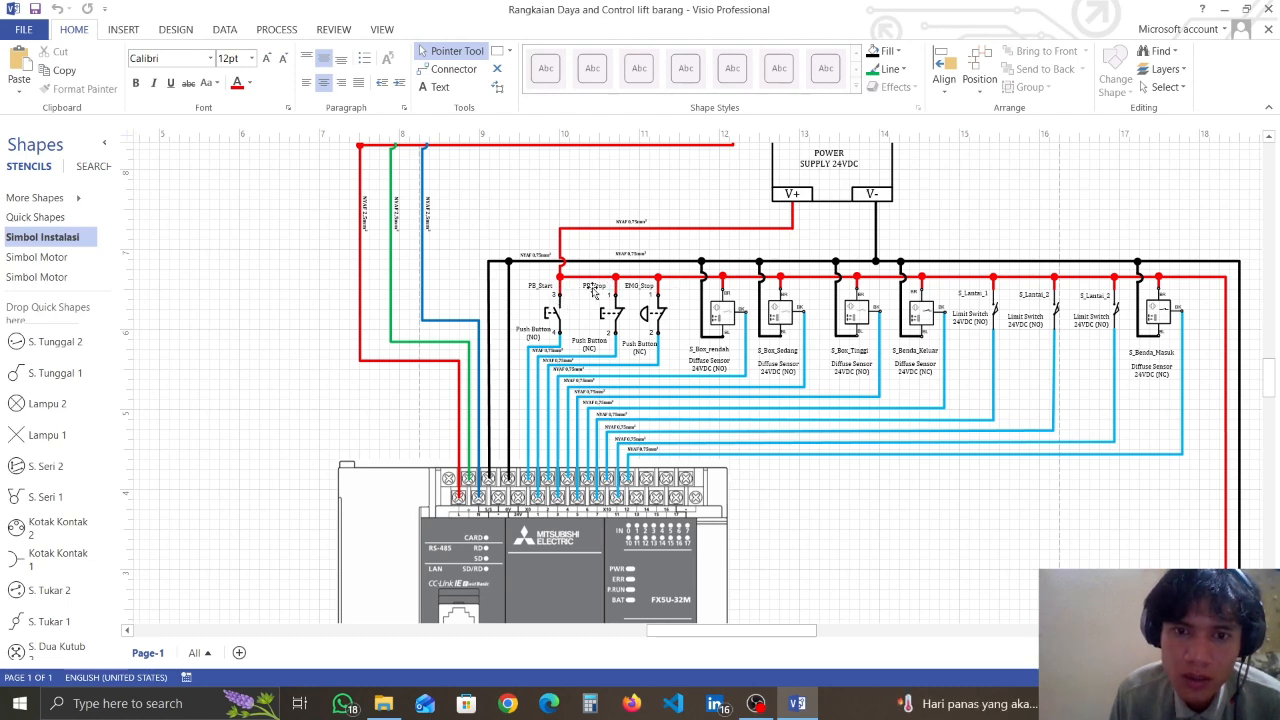
{"action": "scroll", "coordinate": [660, 342], "scroll_direction": "down", "scroll_amount": 2}
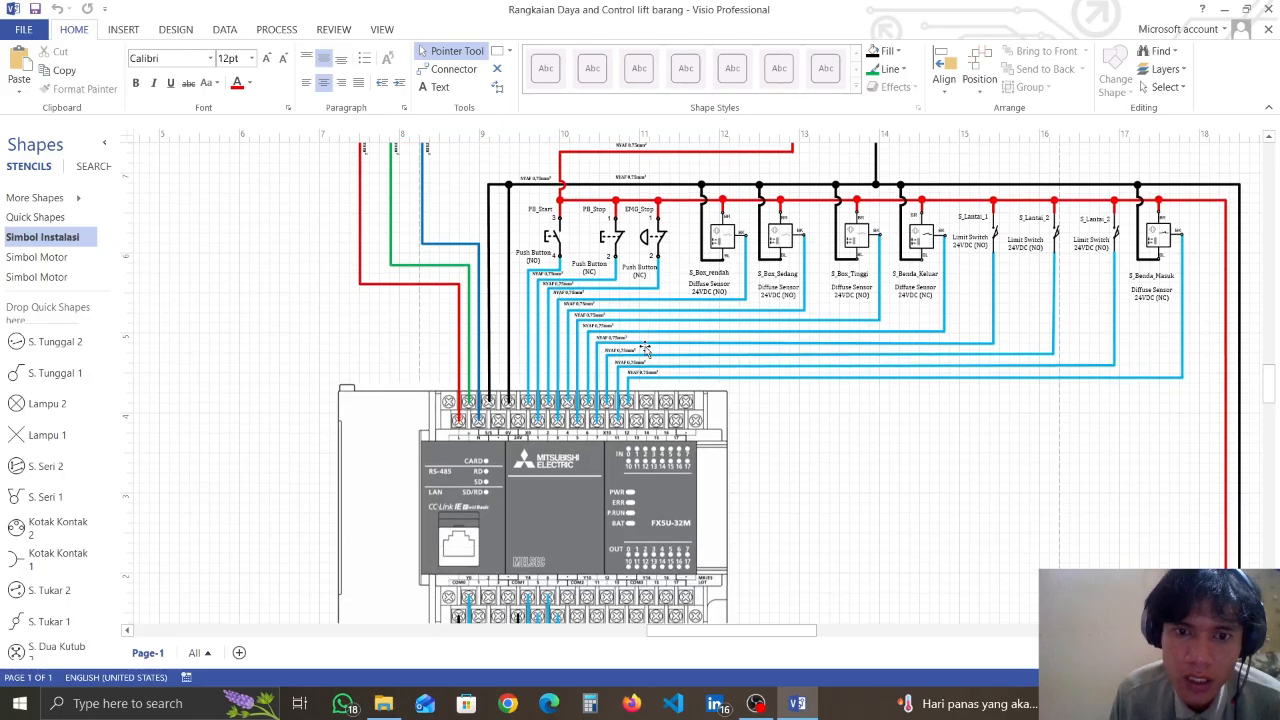
{"action": "scroll", "coordinate": [531, 345], "scroll_direction": "down", "scroll_amount": 2}
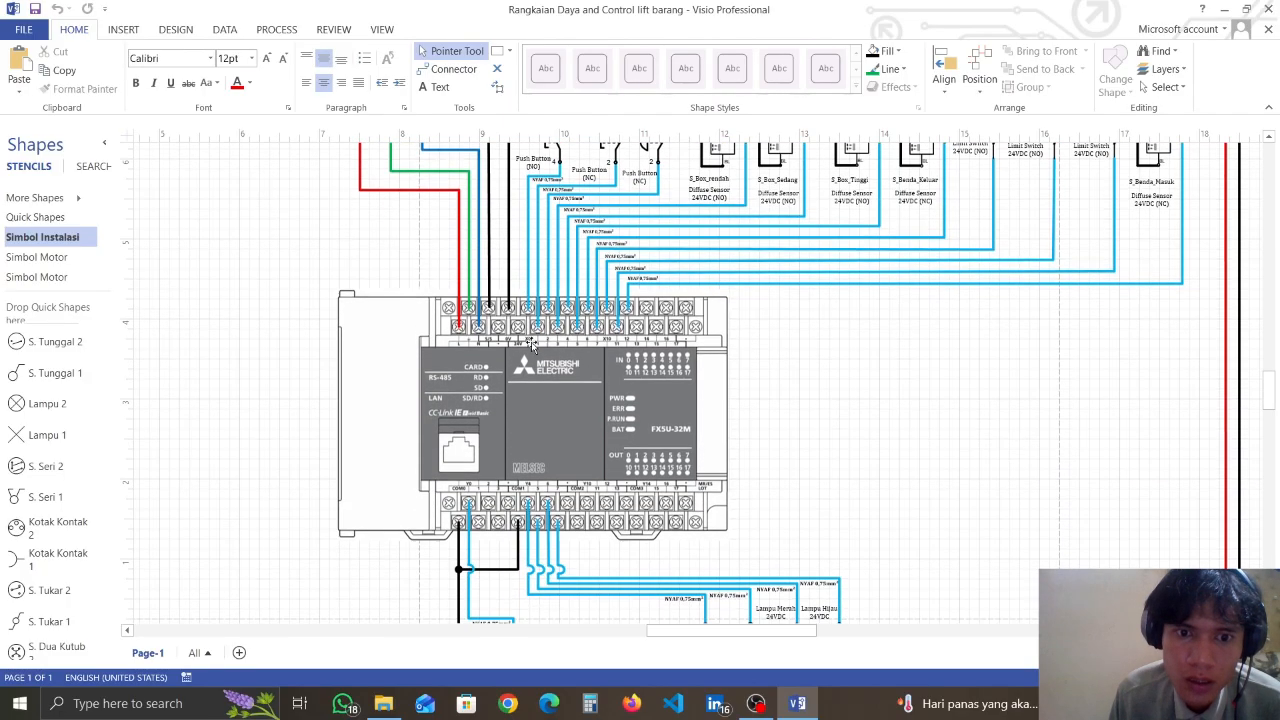
{"action": "scroll", "coordinate": [608, 262], "scroll_direction": "up", "scroll_amount": 3}
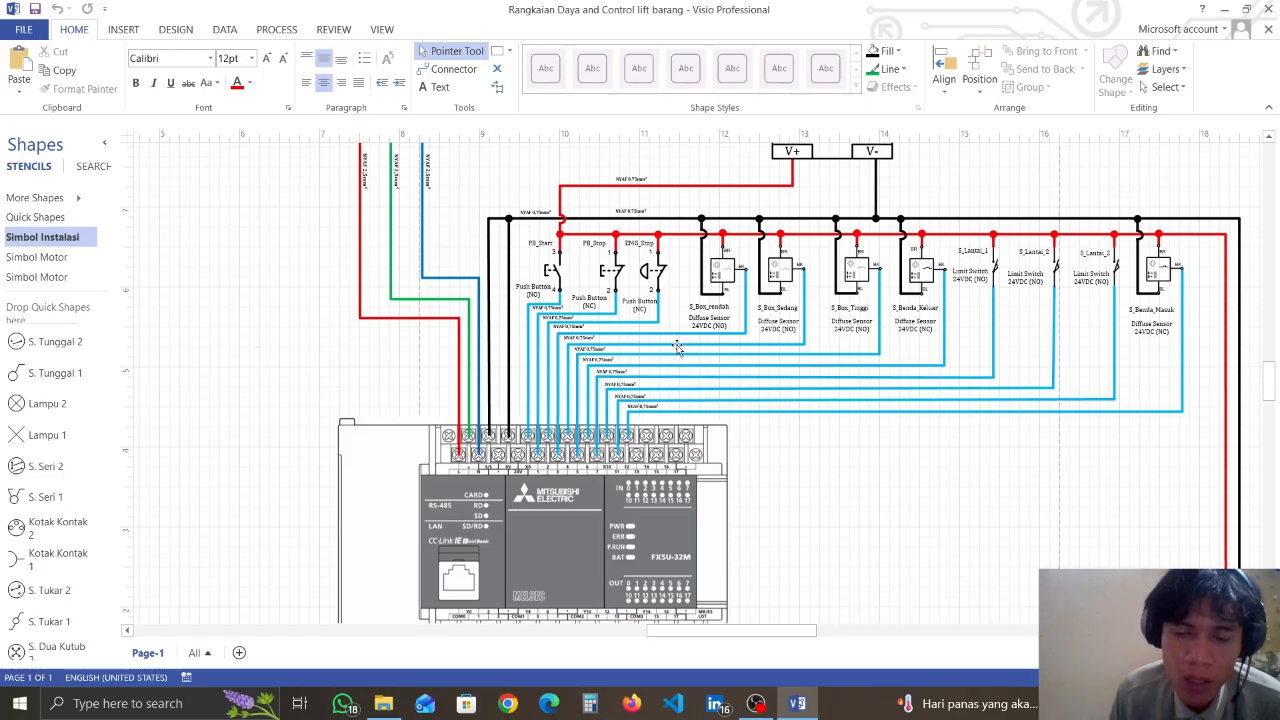
Point out the S_Box_rendah, S_Box_Sedang, S_Box_Tinggi and S_Benda_Keluar diffuse sensors by selecting each in turn
{"action": "left_click", "coordinate": [718, 275]}
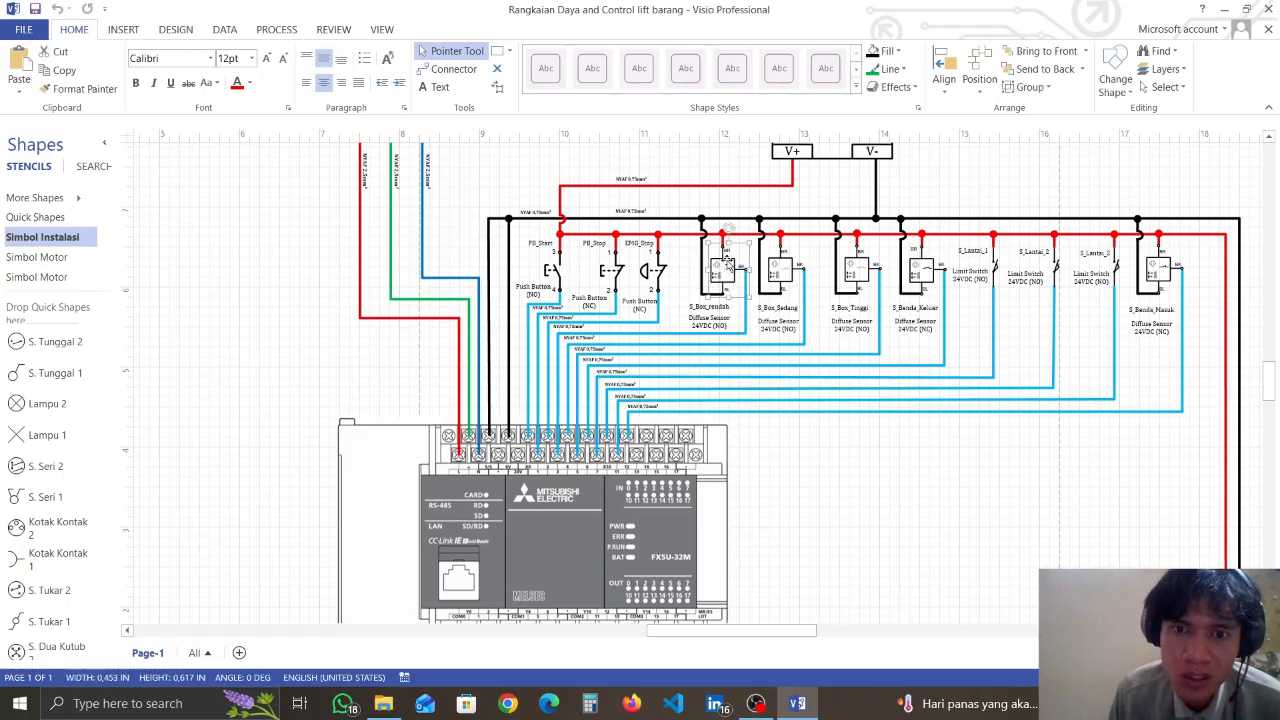
{"action": "left_click", "coordinate": [789, 265]}
{"action": "left_click", "coordinate": [849, 271]}
{"action": "left_click", "coordinate": [924, 268]}
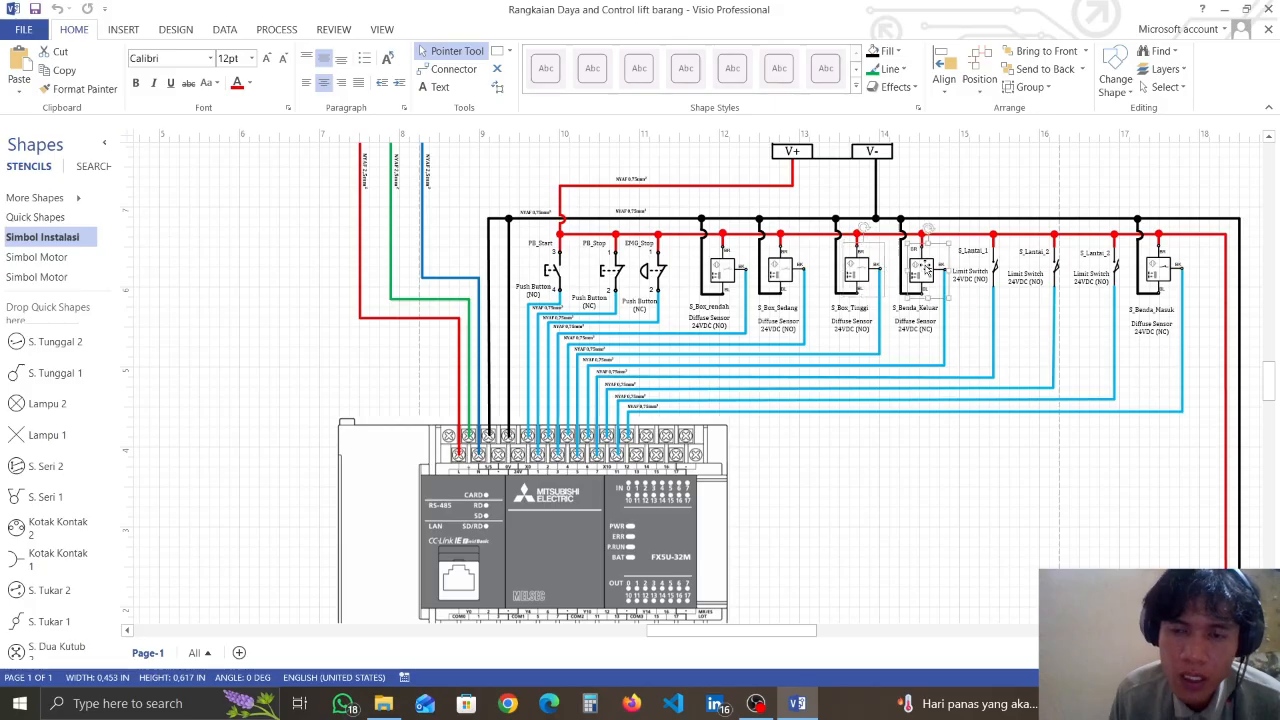
Trace the S_Box_rendah diffuse sensor's BR, BL and BK wires to the V+ and V- lines and its PLC input terminal
{"action": "left_click", "coordinate": [729, 271]}
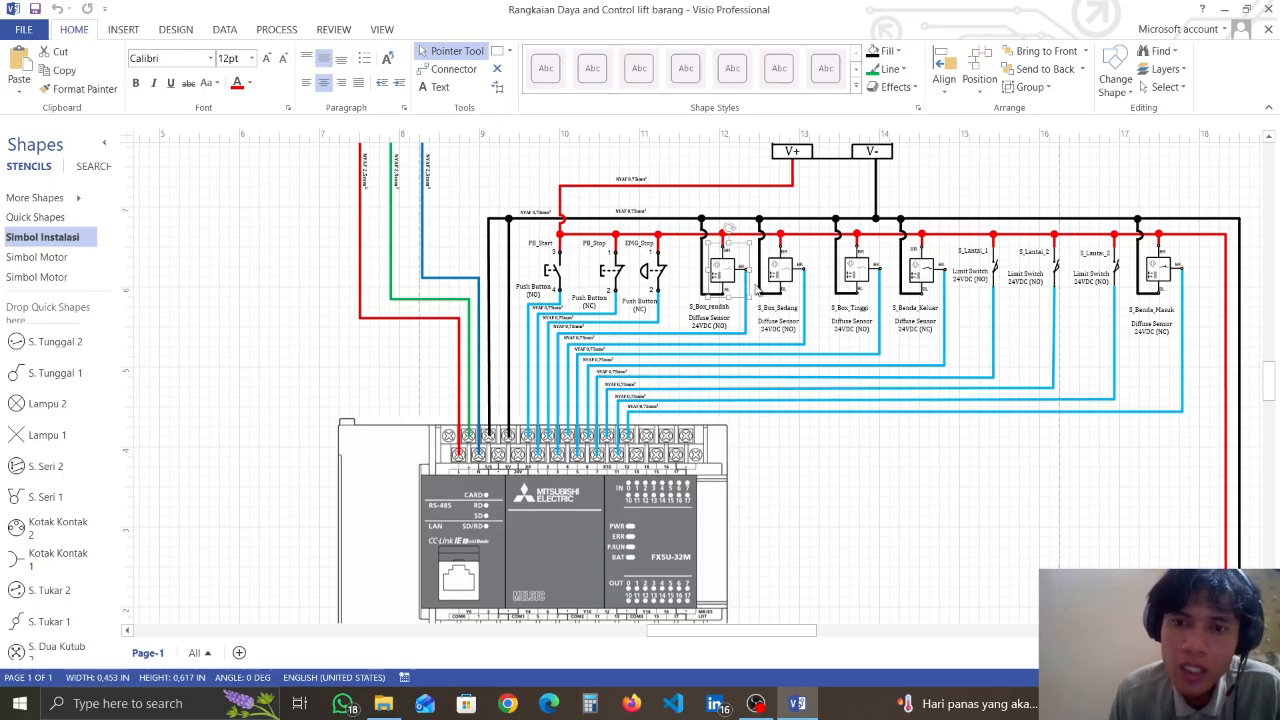
{"action": "scroll", "coordinate": [757, 288], "scroll_direction": "down", "scroll_amount": 1}
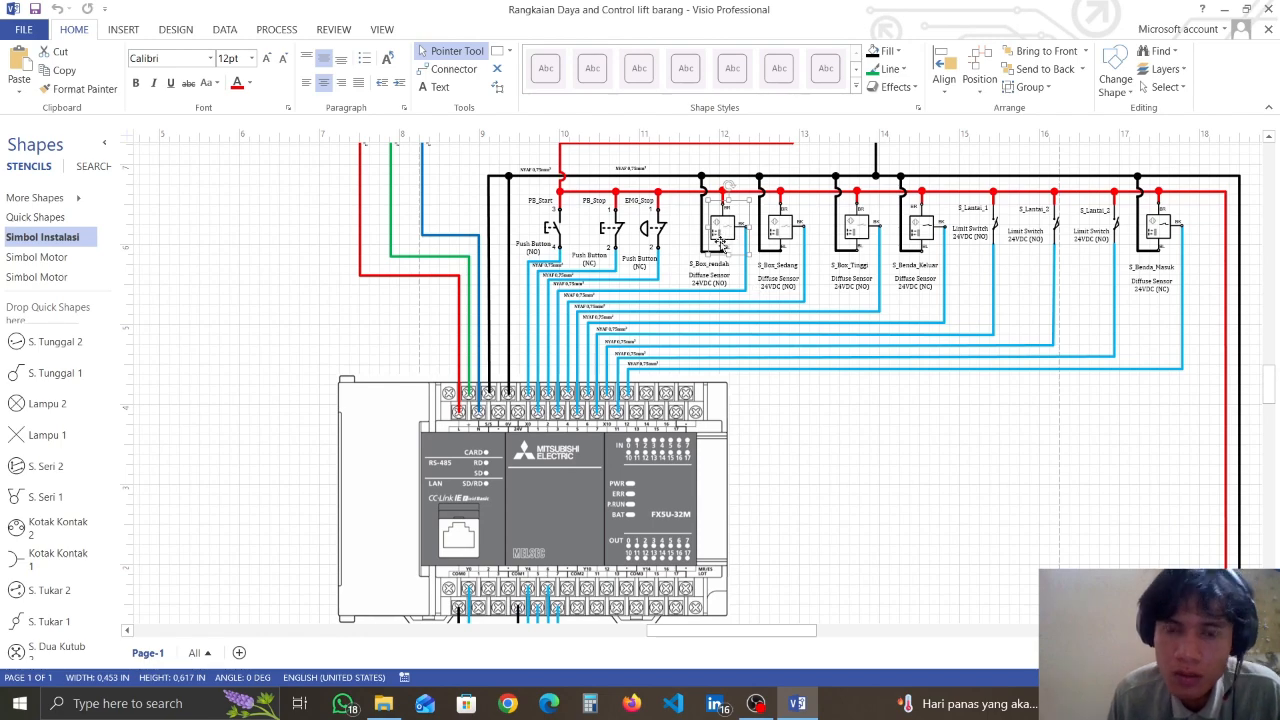
{"action": "scroll", "coordinate": [720, 240], "scroll_direction": "up", "scroll_amount": 5, "text": "ctrl"}
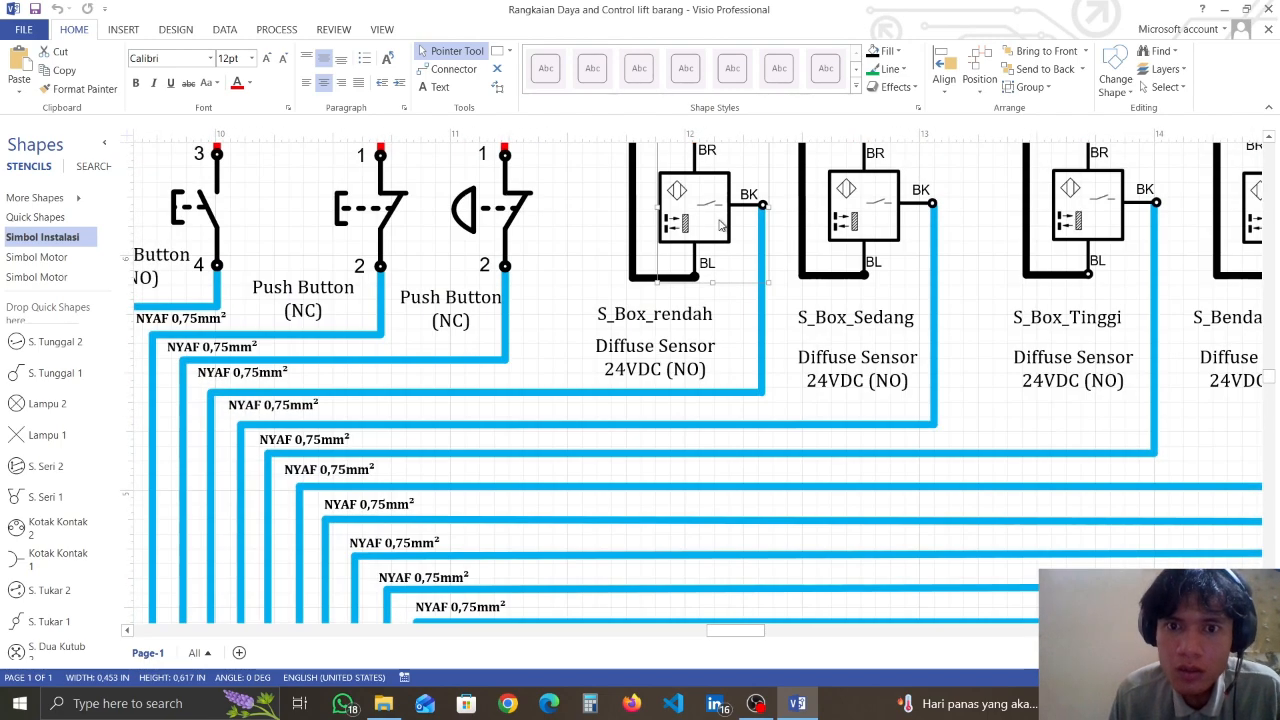
{"action": "scroll", "coordinate": [722, 243], "scroll_direction": "down", "scroll_amount": 3, "text": "ctrl"}
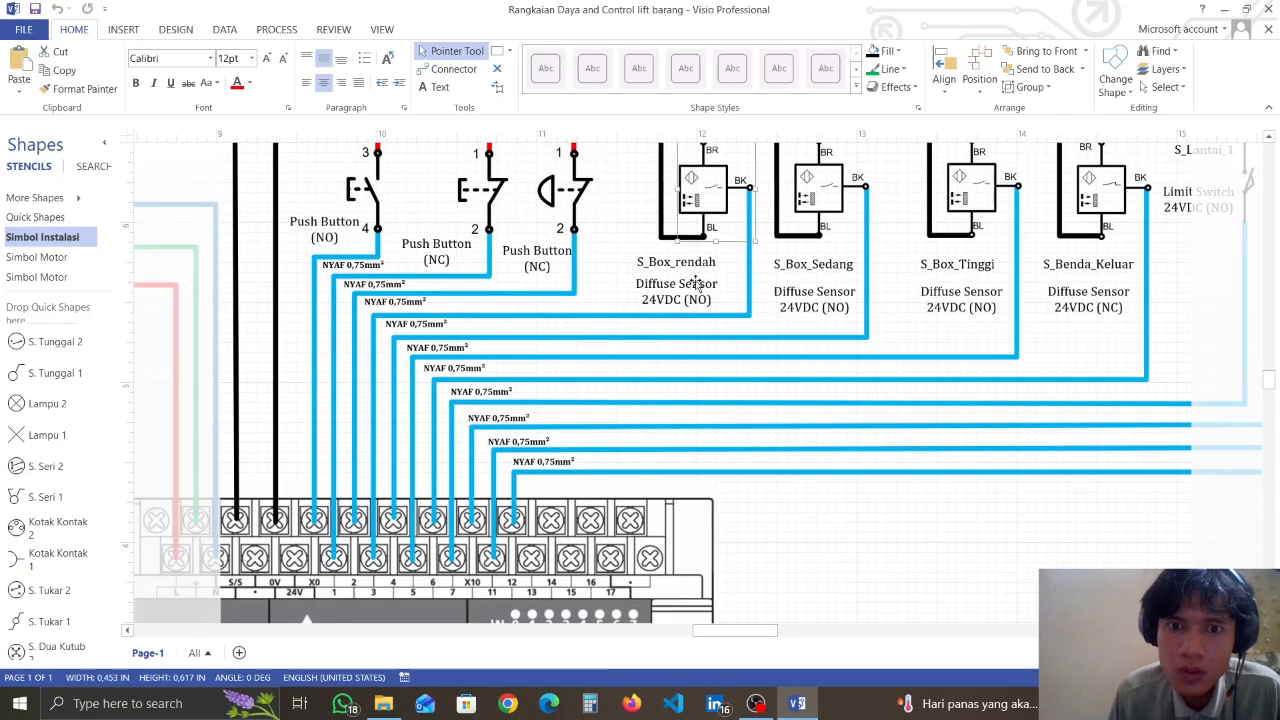
{"action": "scroll", "coordinate": [945, 252], "scroll_direction": "up", "scroll_amount": 1}
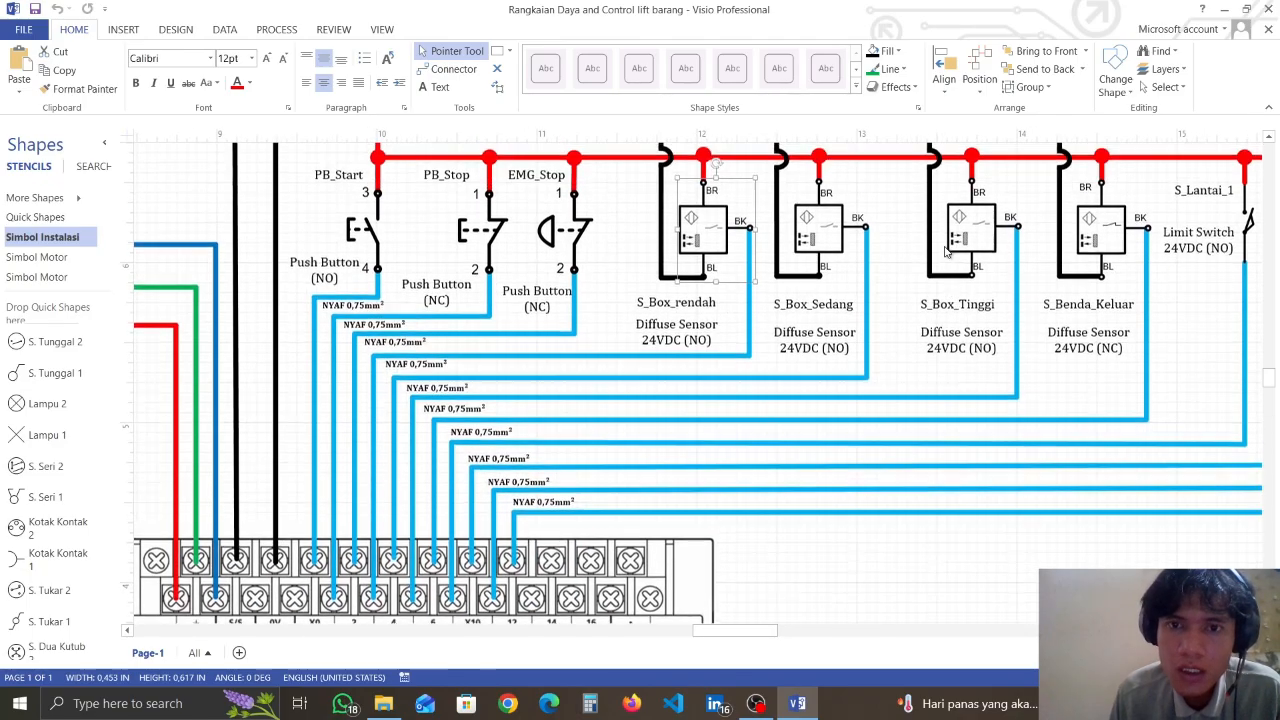
{"action": "scroll", "coordinate": [945, 252], "scroll_direction": "up", "scroll_amount": 1}
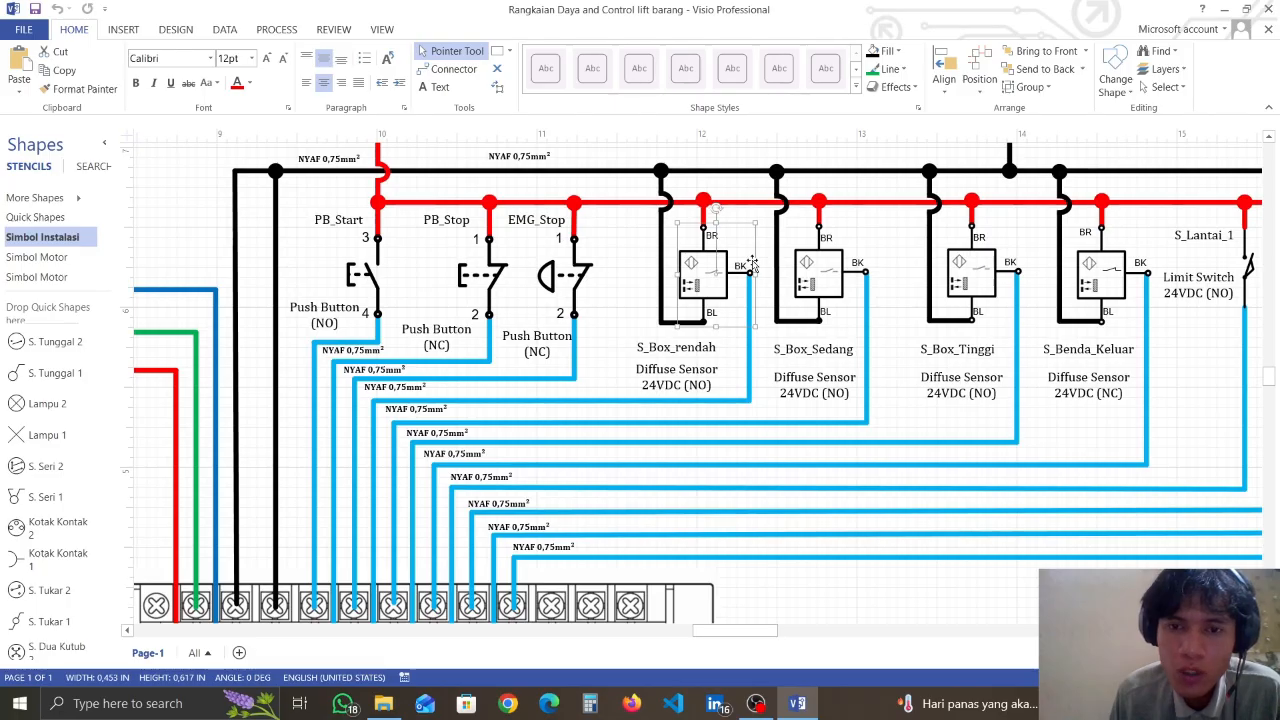
{"action": "scroll", "coordinate": [749, 283], "scroll_direction": "down", "scroll_amount": 2}
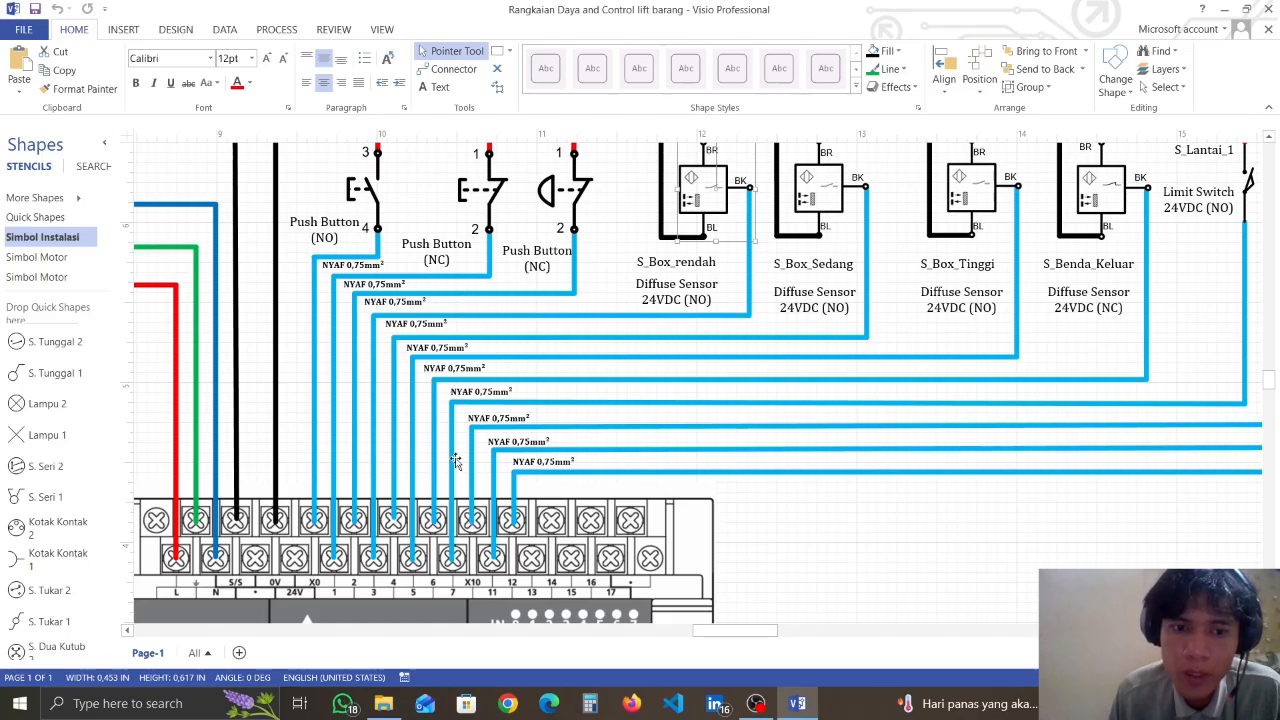
{"action": "scroll", "coordinate": [690, 325], "scroll_direction": "up", "scroll_amount": 2}
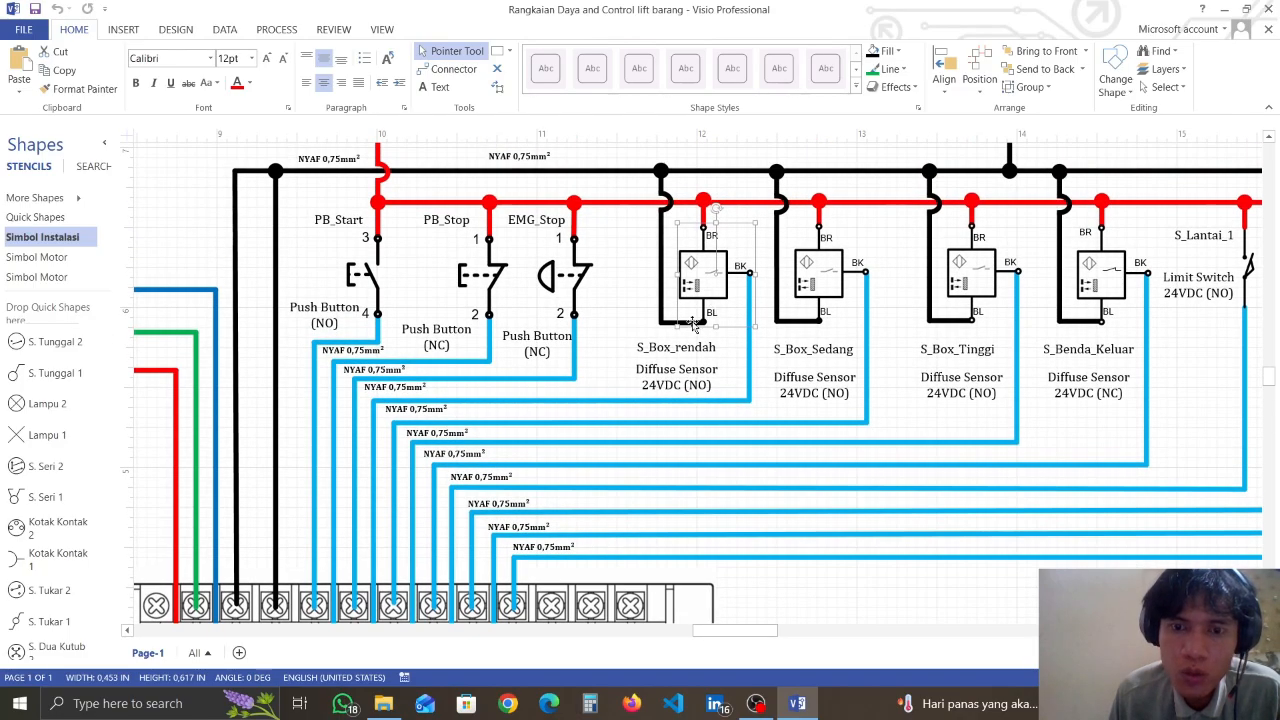
{"action": "left_click", "coordinate": [661, 170]}
{"action": "scroll", "coordinate": [829, 308], "scroll_direction": "up", "scroll_amount": 4}
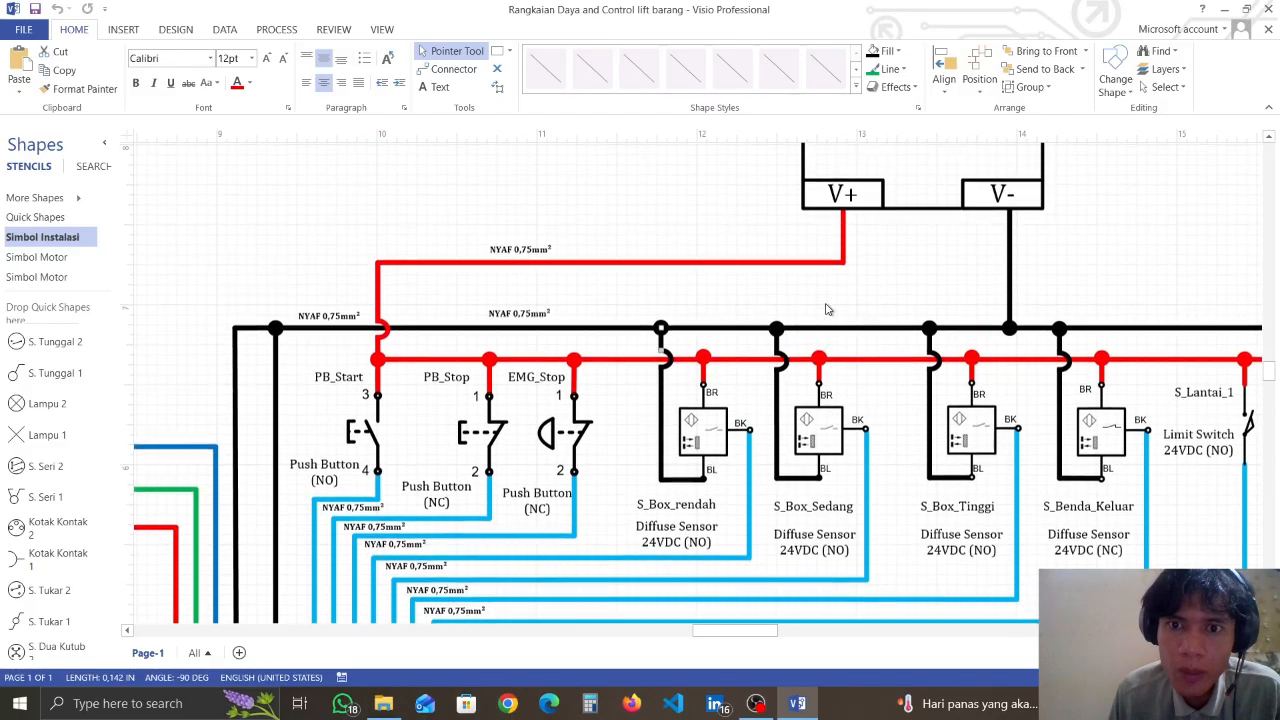
{"action": "scroll", "coordinate": [887, 338], "scroll_direction": "down", "scroll_amount": 4}
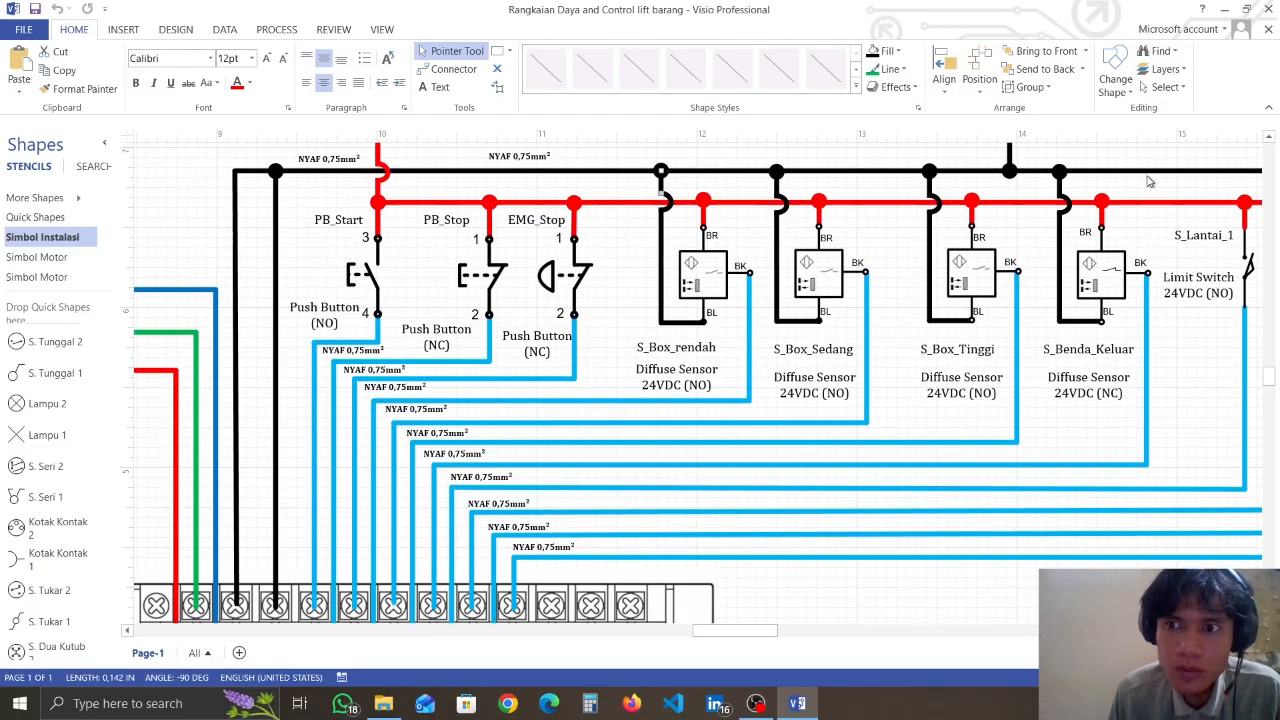
{"action": "left_click", "coordinate": [1163, 191]}
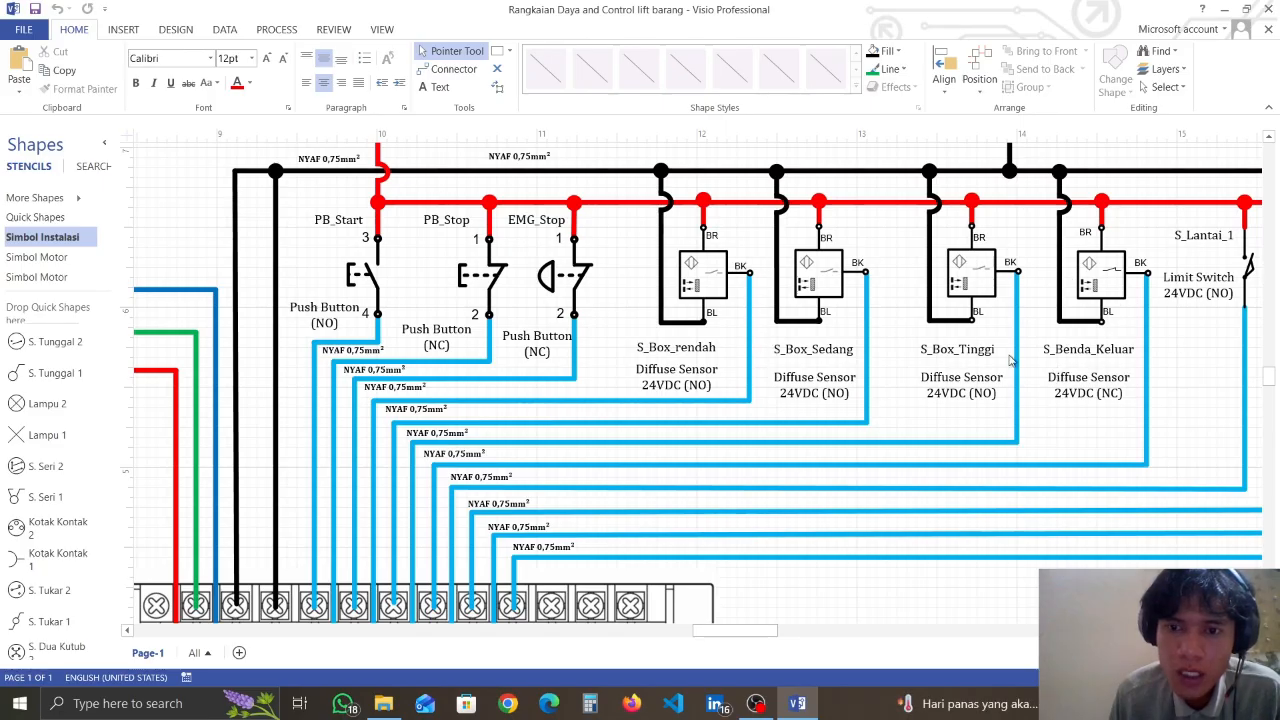
Trace the floor limit switches and the S_Benda_Masuk diffuse sensor from the V+ and V- lines to their PLC input terminals
{"action": "left_click_drag", "start_coordinate": [742, 631], "coordinate": [791, 637]}
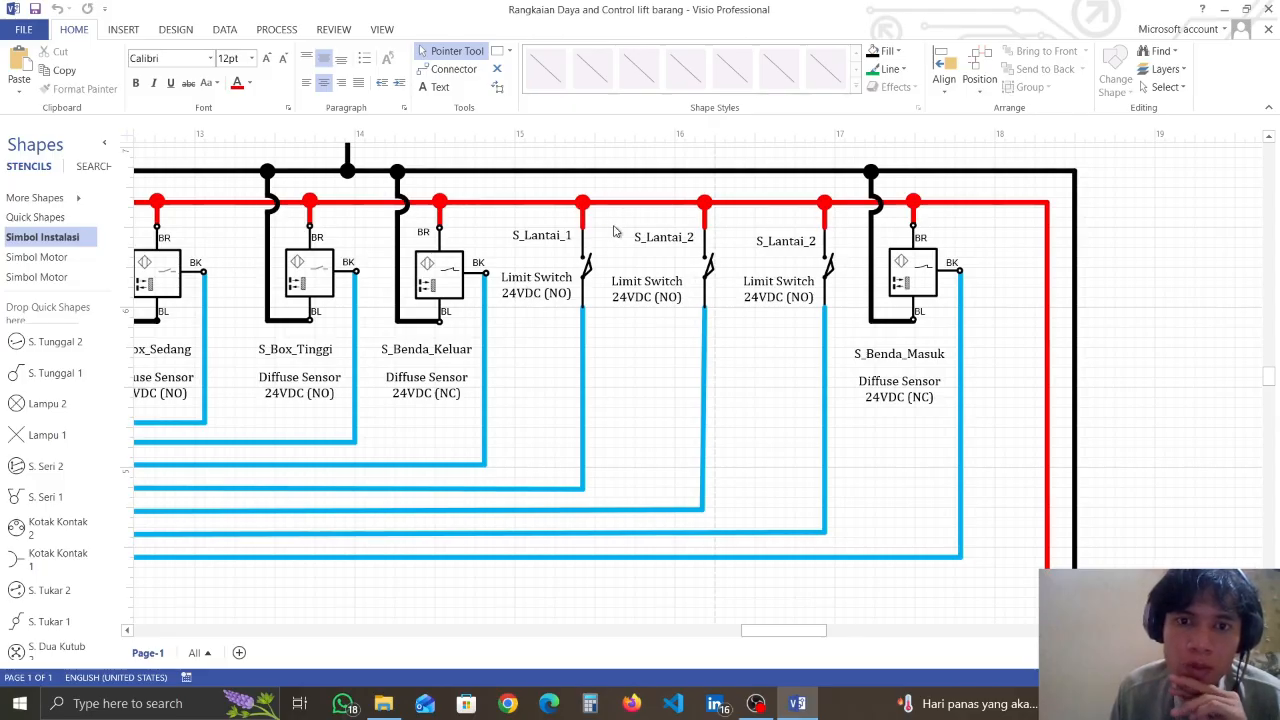
{"action": "scroll", "coordinate": [640, 391], "scroll_direction": "down", "scroll_amount": 2}
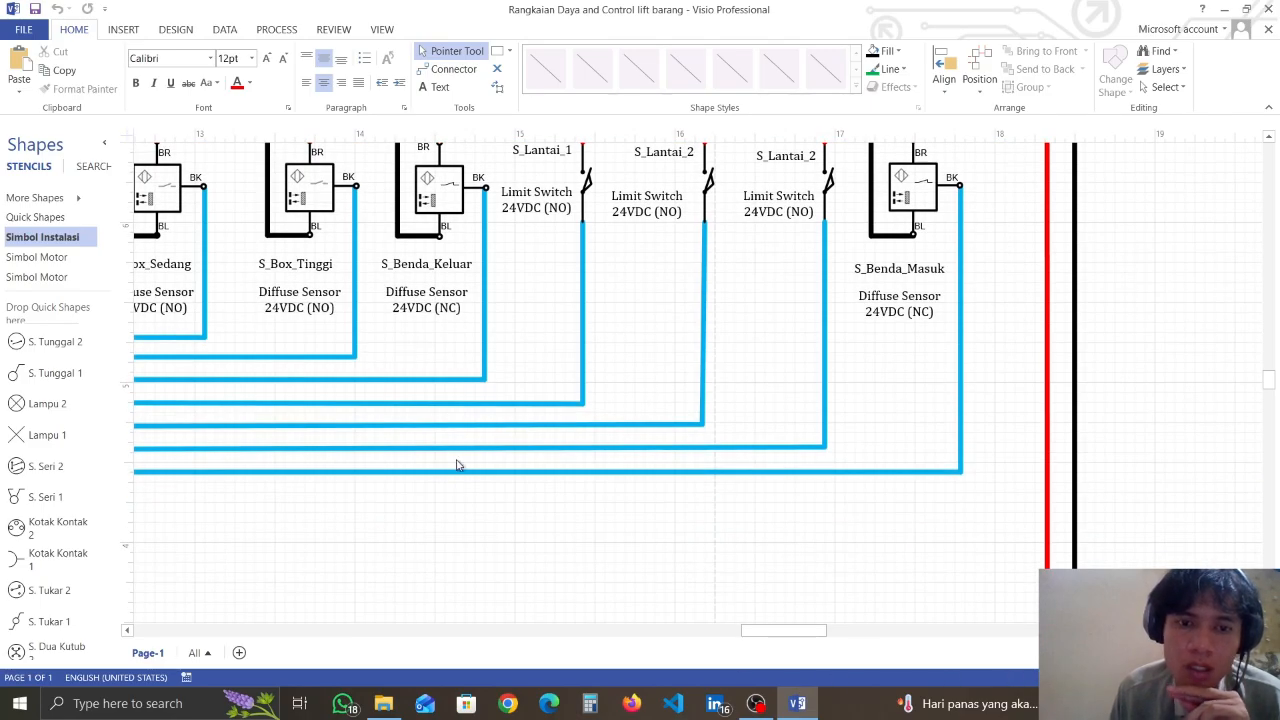
{"action": "left_click_drag", "start_coordinate": [800, 632], "coordinate": [756, 634]}
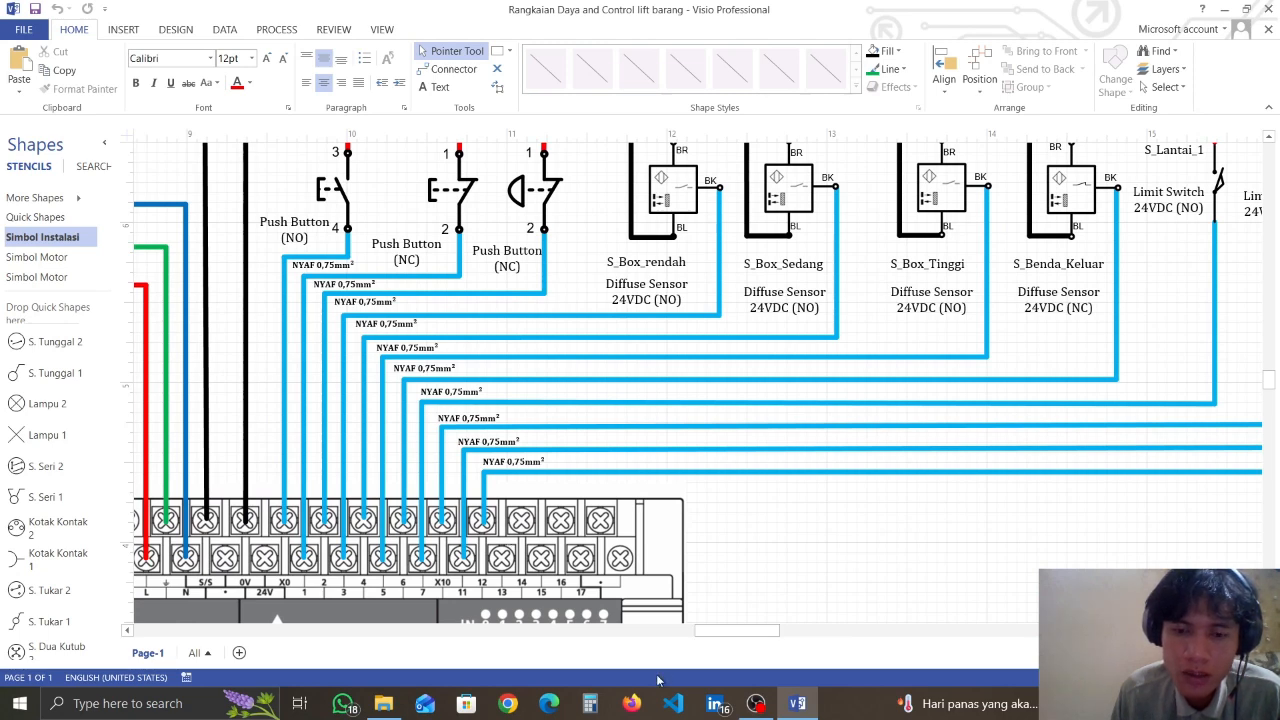
{"action": "scroll", "coordinate": [733, 640], "scroll_direction": "right", "scroll_amount": 5}
{"action": "scroll", "coordinate": [786, 491], "scroll_direction": "up", "scroll_amount": 3}
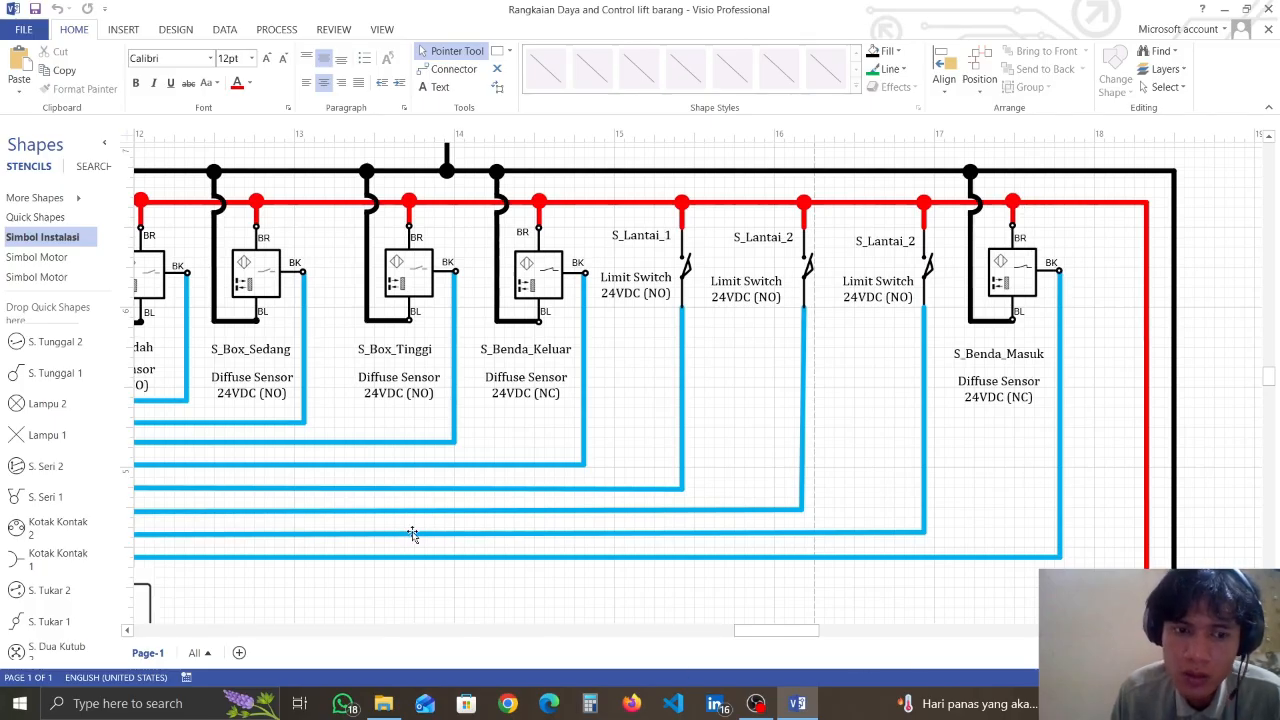
{"action": "scroll", "coordinate": [260, 603], "scroll_direction": "down", "scroll_amount": 1}
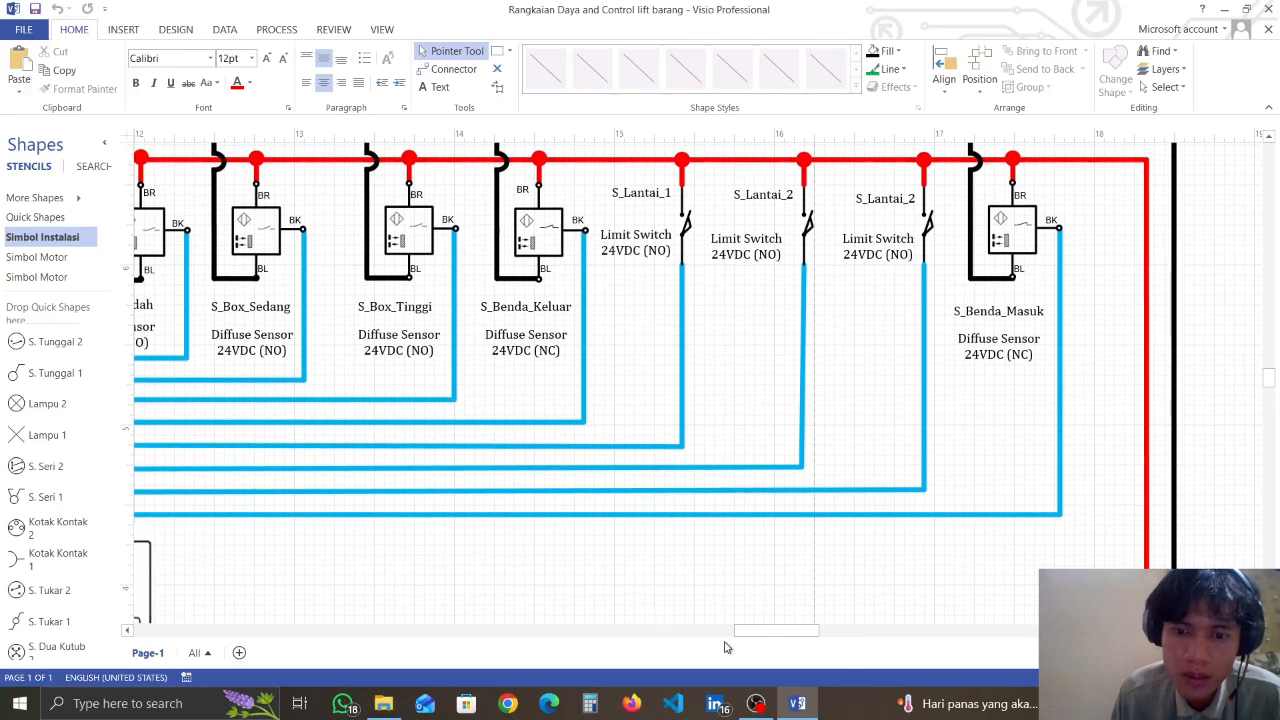
{"action": "mouse_move", "coordinate": [765, 631]}
{"action": "left_mouse_down"}
{"action": "mouse_move", "coordinate": [730, 633]}
{"action": "mouse_move", "coordinate": [772, 630]}
{"action": "left_mouse_up"}
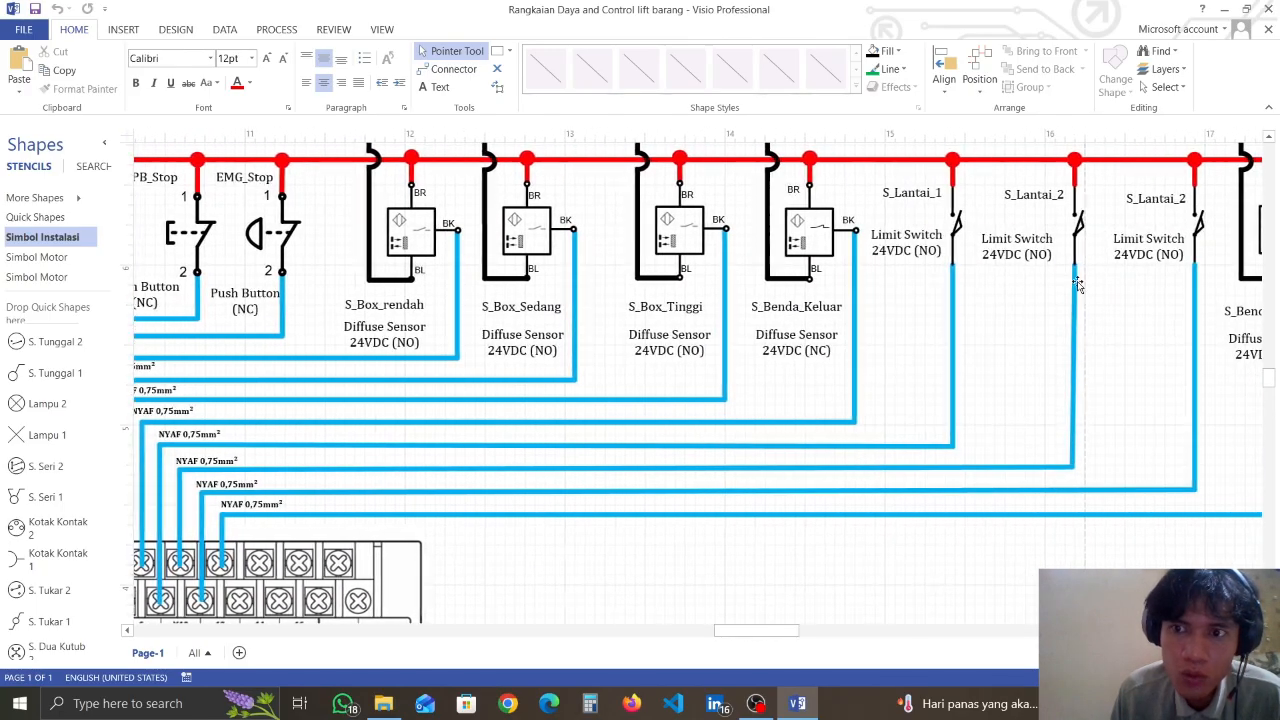
{"action": "scroll", "coordinate": [794, 449], "scroll_direction": "down", "scroll_amount": 5, "text": "ctrl"}
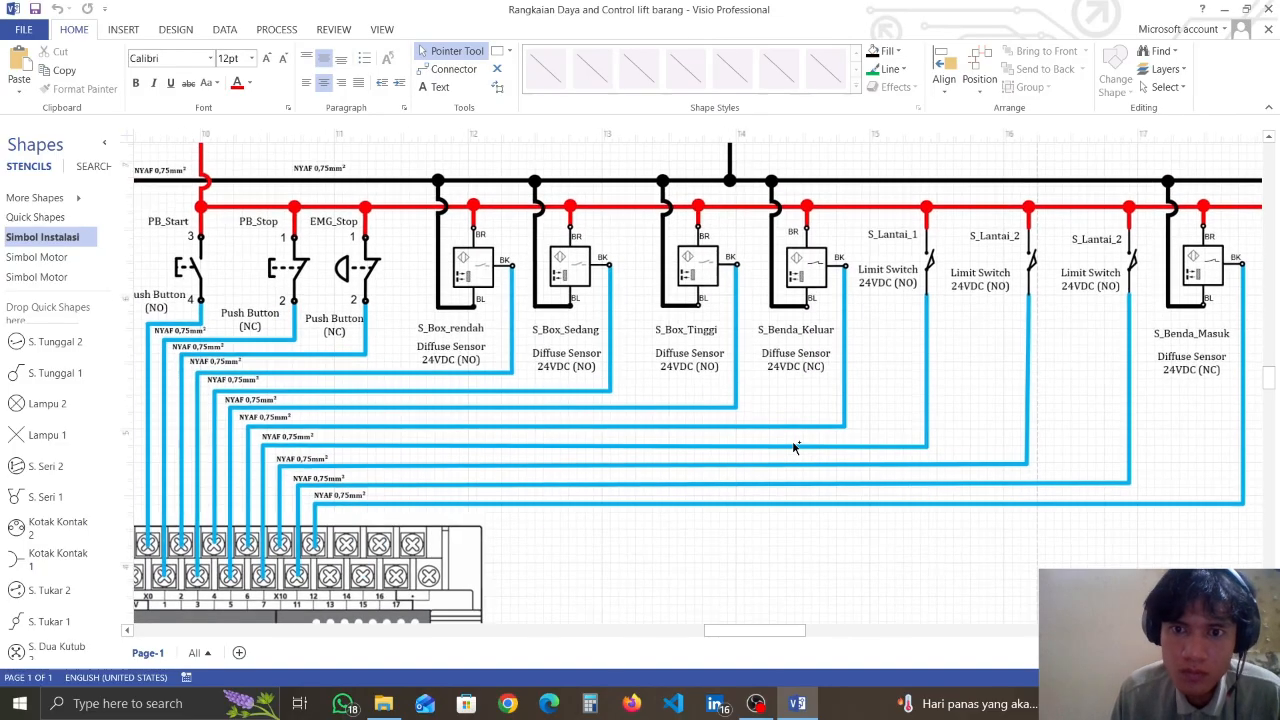
{"action": "scroll", "coordinate": [900, 420], "scroll_direction": "up", "scroll_amount": 2}
{"action": "scroll", "coordinate": [930, 399], "scroll_direction": "up", "scroll_amount": 2, "text": "ctrl"}
Examine the PLC's output wiring to contactor coils K1, K2 and K3 and the indicator lamps, selecting the M_Konvey_Lift coil K3
{"action": "scroll", "coordinate": [930, 399], "scroll_direction": "down", "scroll_amount": 10}
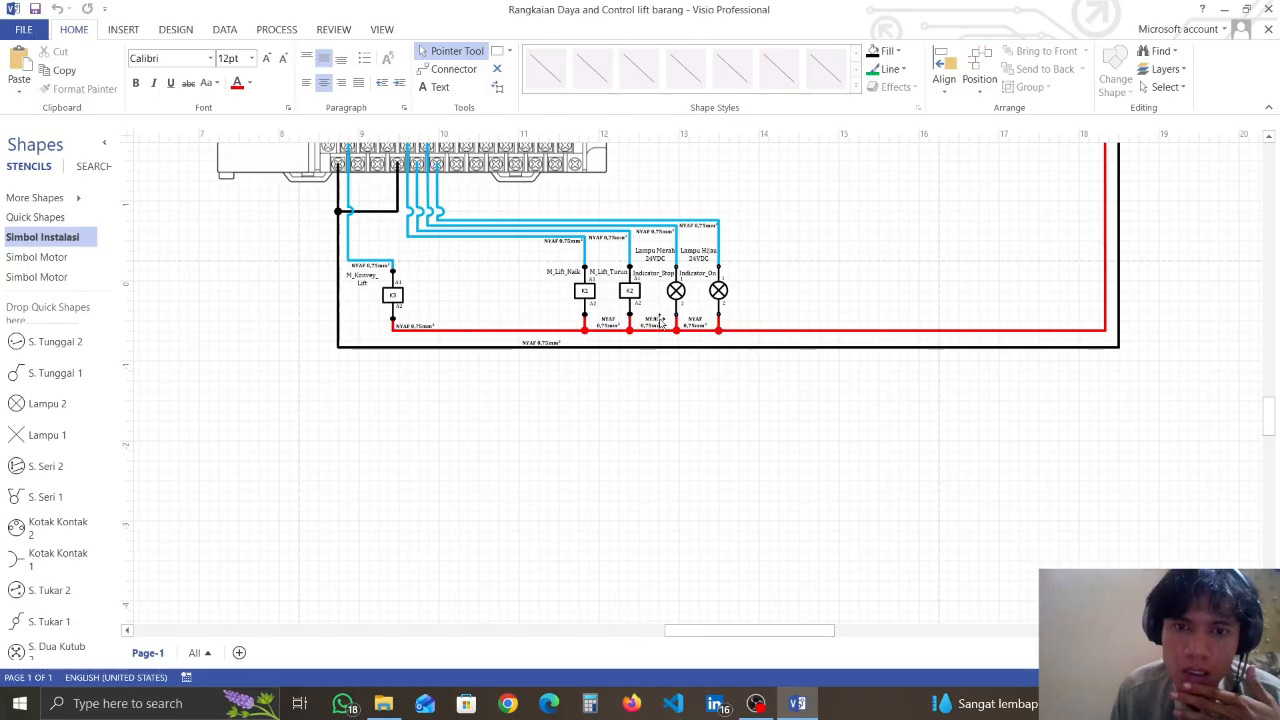
{"action": "left_click", "coordinate": [393, 294]}
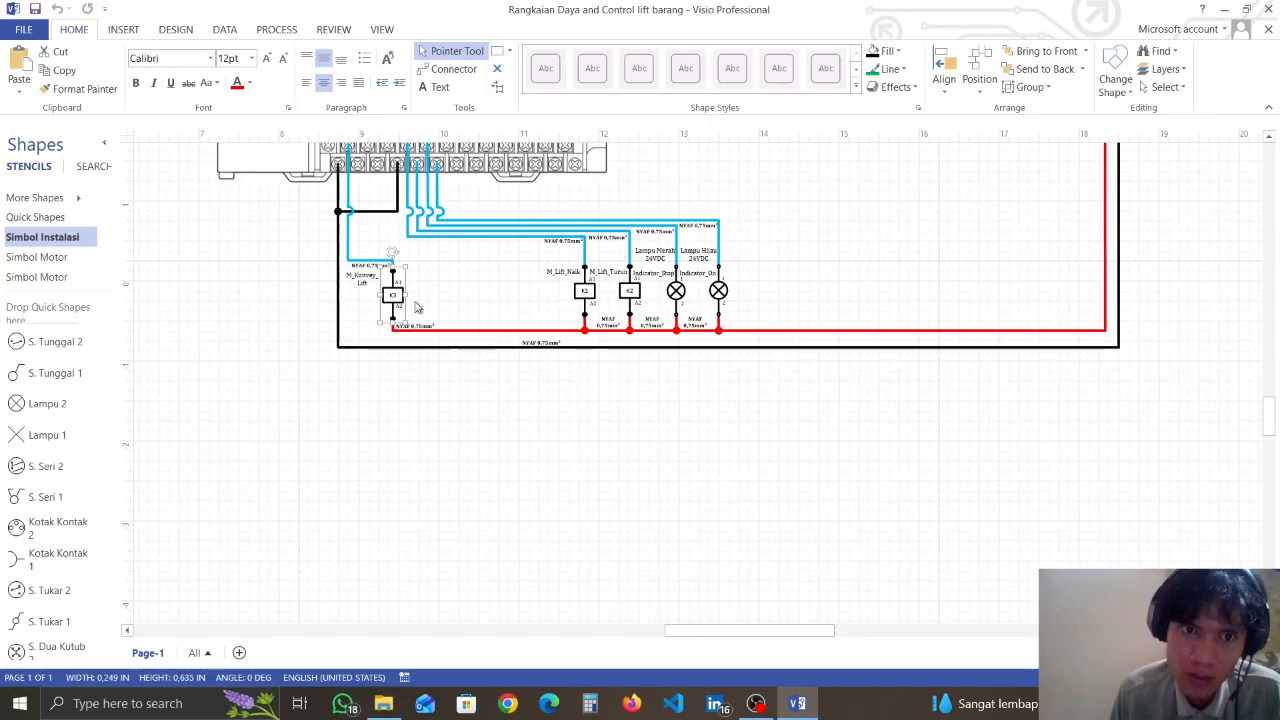
{"action": "scroll", "coordinate": [417, 307], "scroll_direction": "up", "scroll_amount": 2}
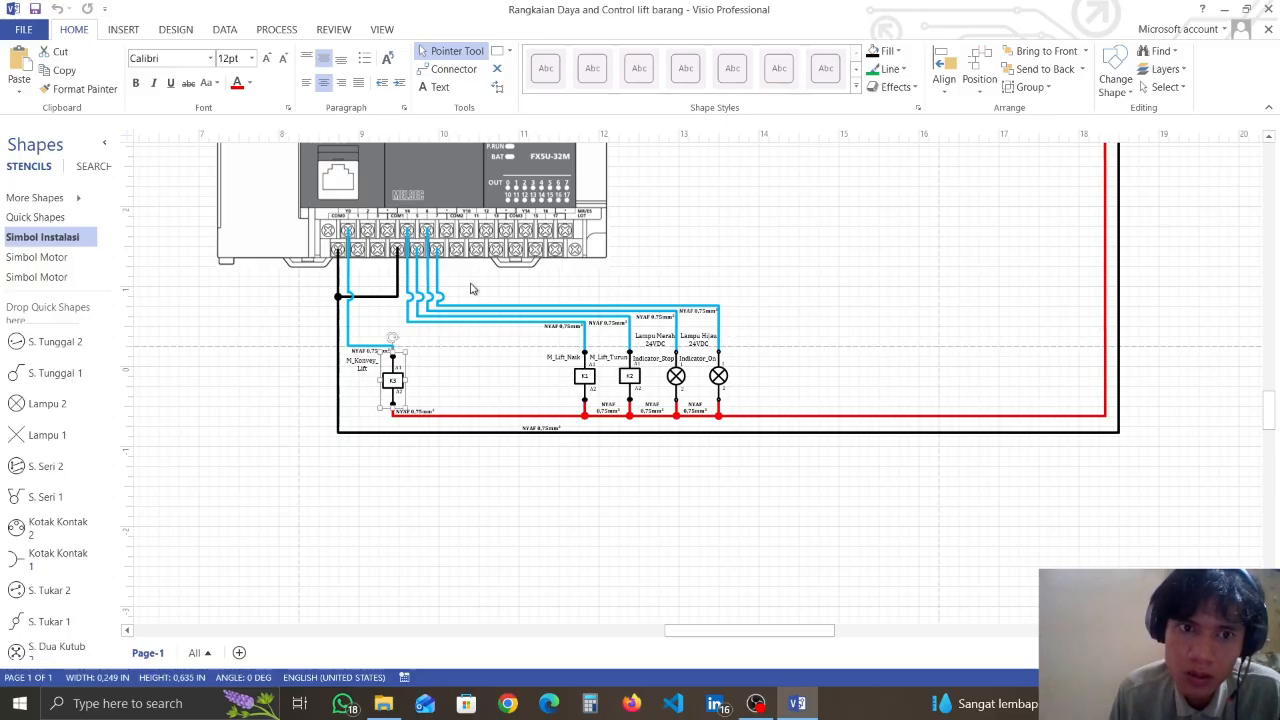
{"action": "scroll", "coordinate": [567, 305], "scroll_direction": "down", "scroll_amount": 2}
{"action": "scroll", "coordinate": [567, 305], "scroll_direction": "up", "scroll_amount": 1}
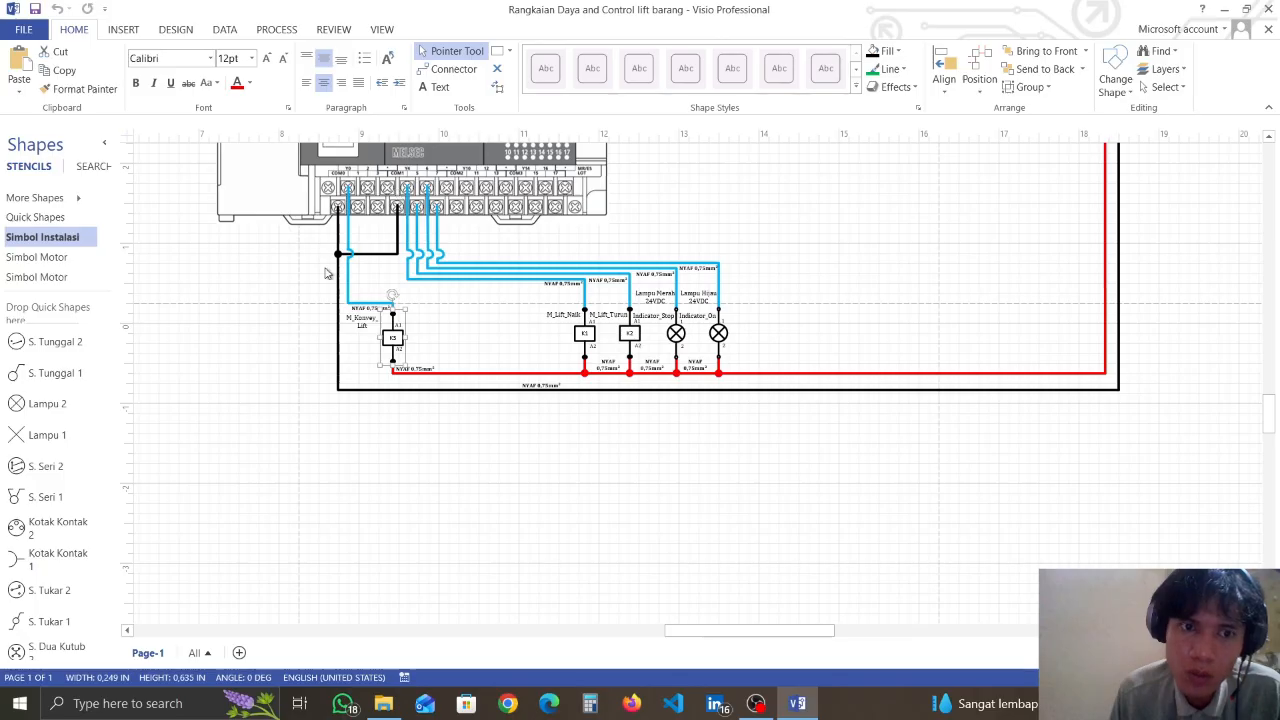
Trace the 24VDC supply's V+ and V- lines past the input devices to the output coils, lamps and PLC common terminals
{"action": "scroll", "coordinate": [900, 365], "scroll_direction": "up", "scroll_amount": 5}
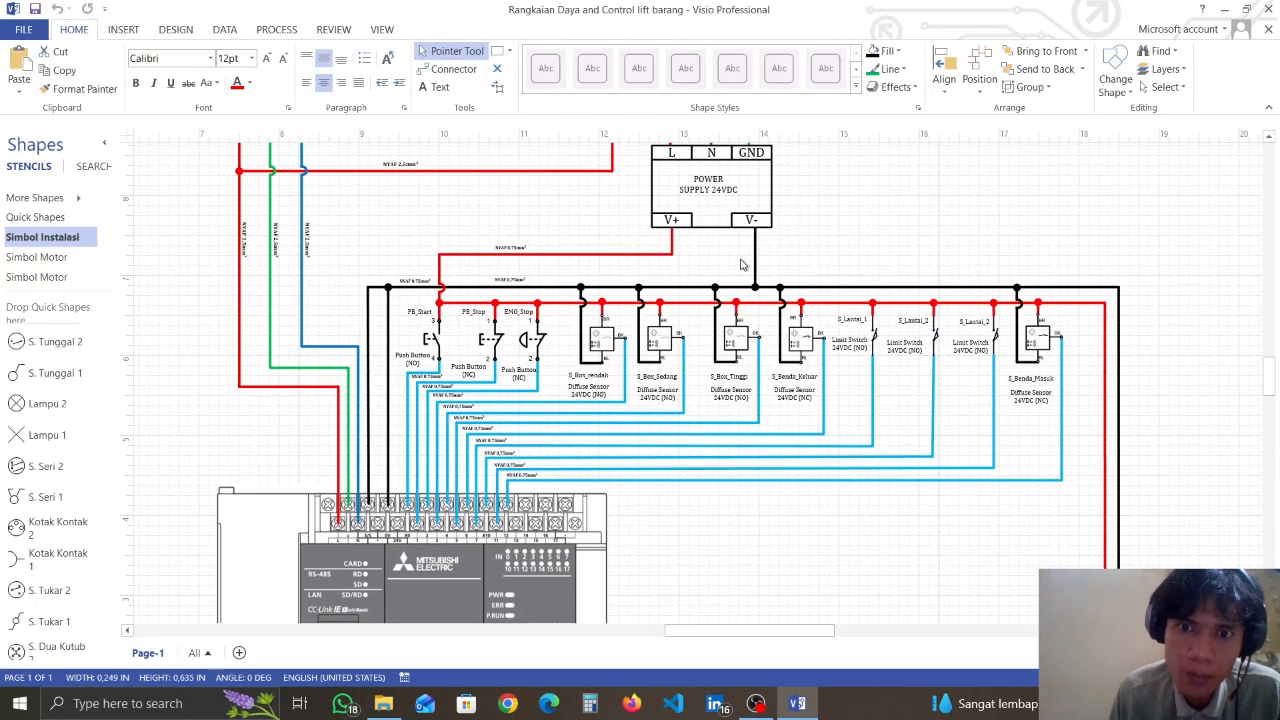
{"action": "scroll", "coordinate": [386, 545], "scroll_direction": "down", "scroll_amount": 3}
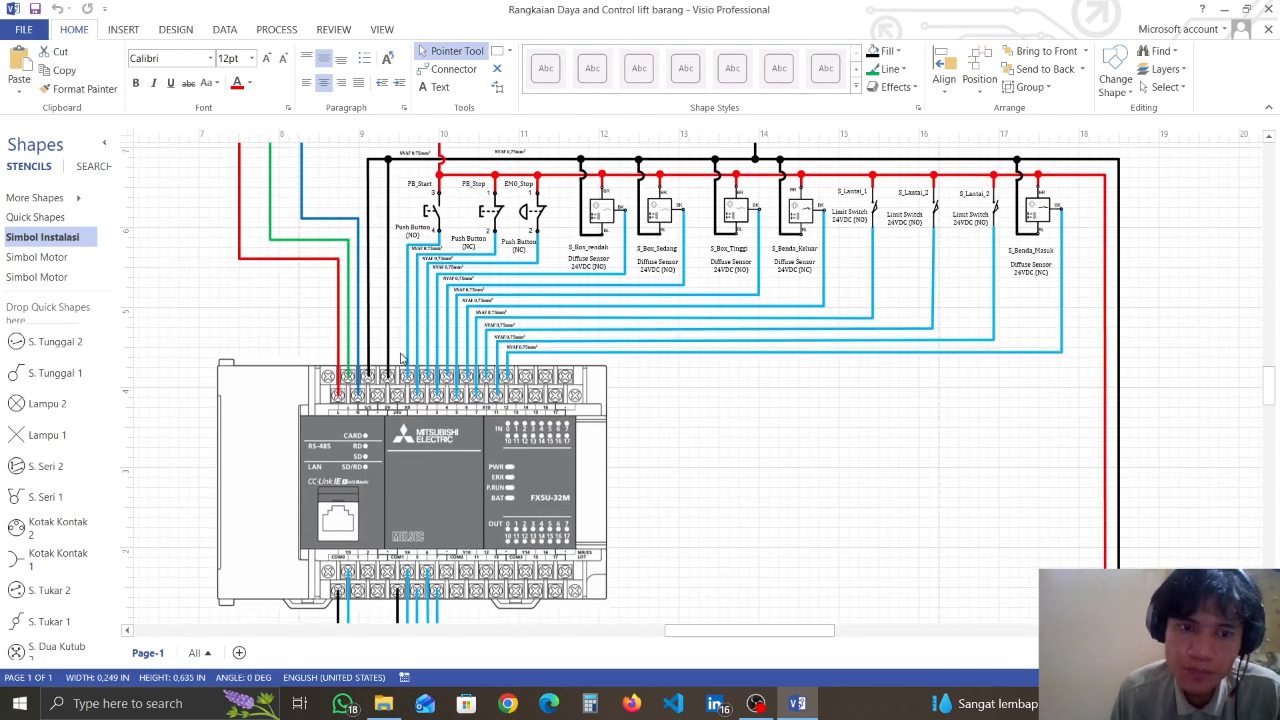
{"action": "scroll", "coordinate": [477, 378], "scroll_direction": "up", "scroll_amount": 3}
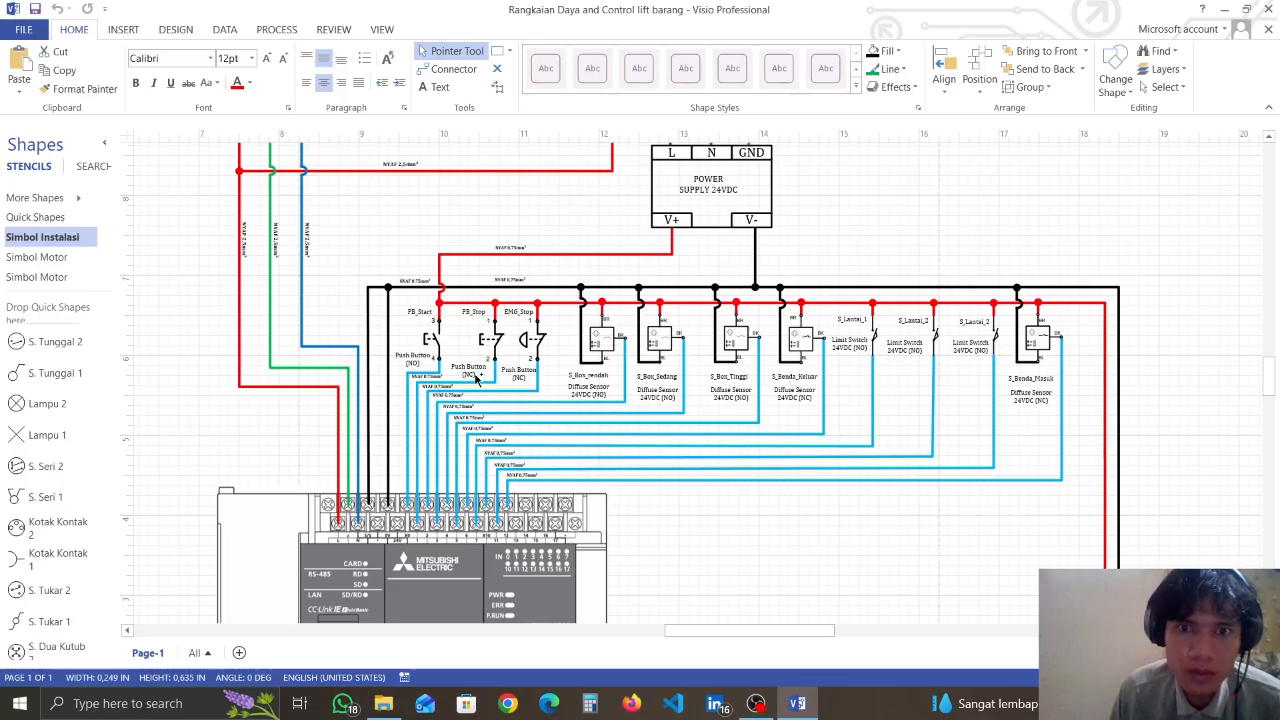
{"action": "scroll", "coordinate": [477, 379], "scroll_direction": "down", "scroll_amount": 2, "text": "ctrl"}
{"action": "scroll", "coordinate": [1122, 505], "scroll_direction": "down", "scroll_amount": 5}
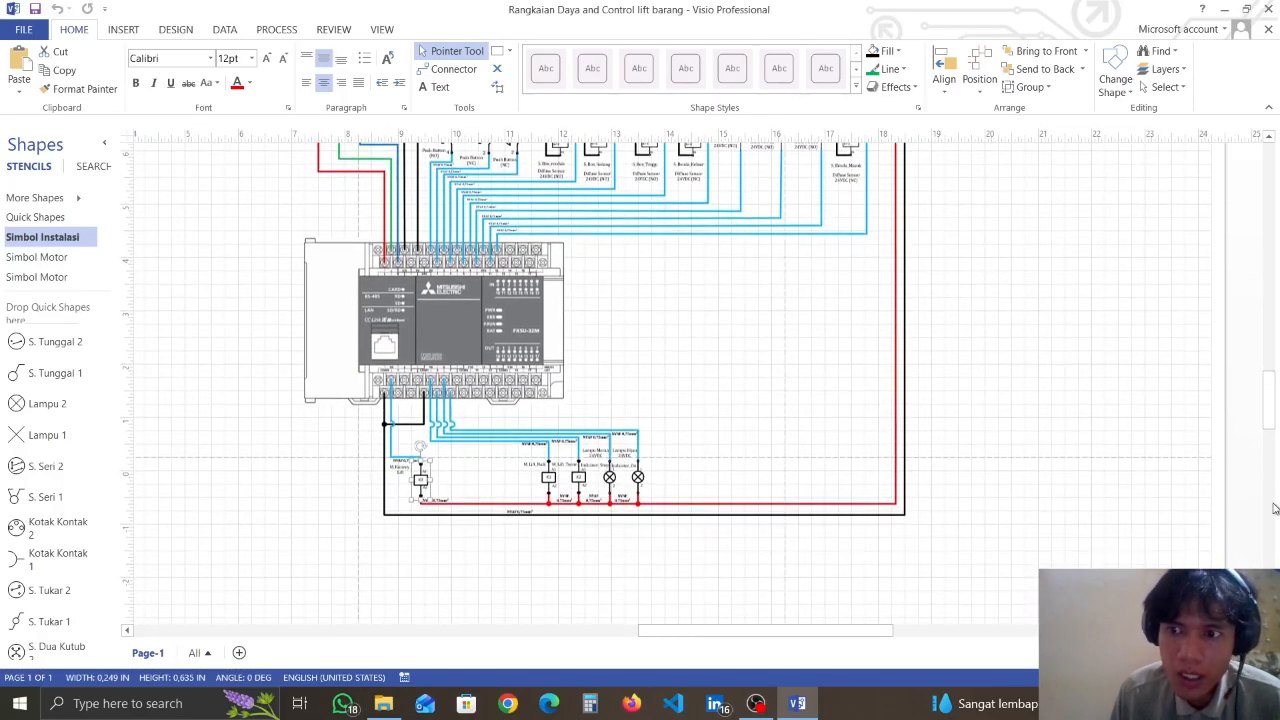
Return to the top of the diagram to review the Rangkaian Daya and Rangkaian Control sections together
{"action": "scroll", "coordinate": [1274, 508], "scroll_direction": "down", "scroll_amount": 3}
{"action": "mouse_move", "coordinate": [830, 631]}
{"action": "left_mouse_down"}
{"action": "mouse_move", "coordinate": [751, 631]}
{"action": "mouse_move", "coordinate": [783, 634]}
{"action": "left_mouse_up"}
{"action": "scroll", "coordinate": [750, 511], "scroll_direction": "up", "scroll_amount": 13}
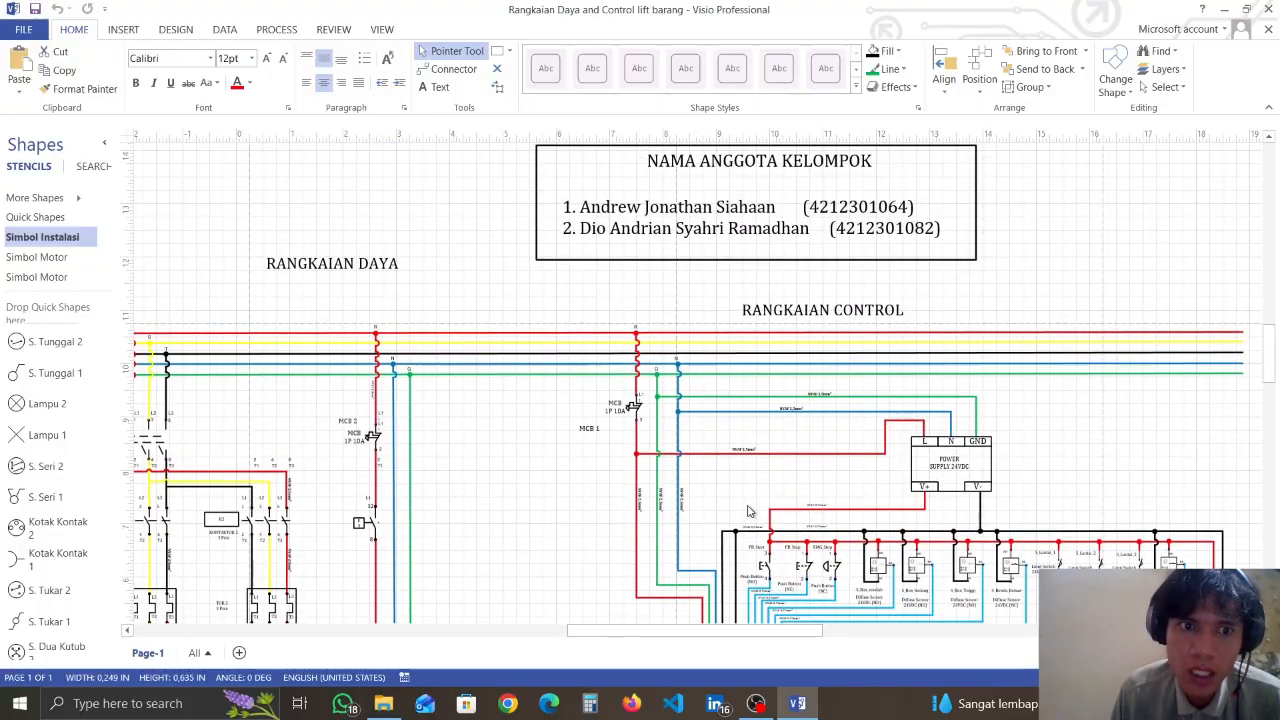
{"action": "left_click", "coordinate": [775, 706]}
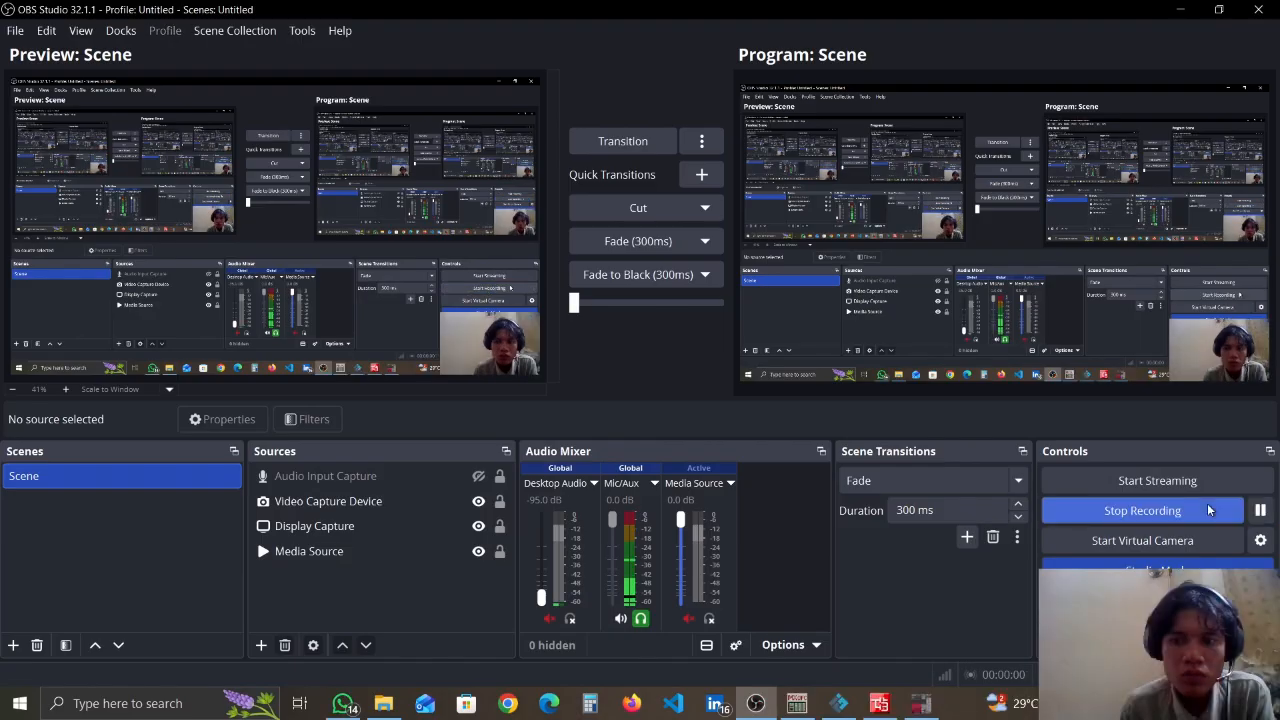
{"action": "left_click", "coordinate": [1208, 510]}
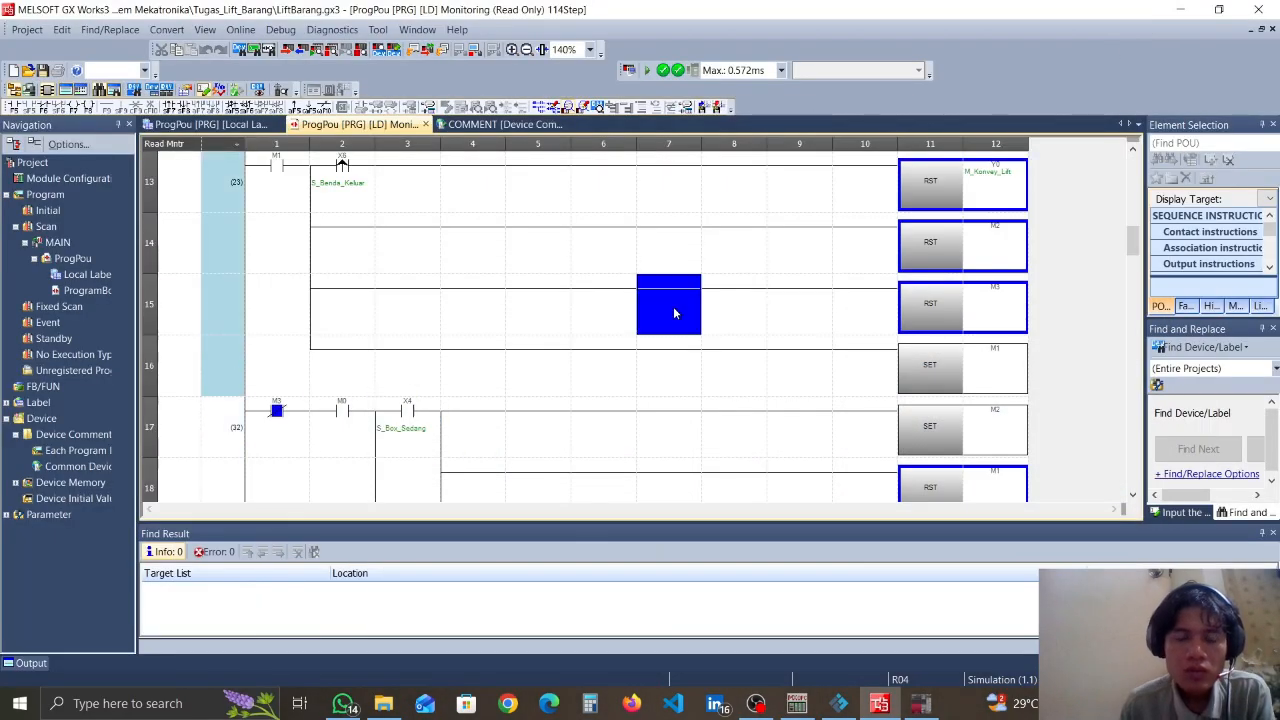
Go to the first rung of the ProgPou ladder program in the GX Works3 LiftBarang project
{"action": "key", "text": "Up"}
{"action": "key", "text": "Up"}
{"action": "key", "text": "Up"}
{"action": "key", "text": "Up"}
{"action": "key", "text": "Up"}
{"action": "key", "text": "Up"}
{"action": "key", "text": "Up"}
{"action": "key", "text": "Up"}
{"action": "key", "text": "Up"}
{"action": "key", "text": "Up"}
{"action": "key", "text": "Up"}
{"action": "key", "text": "Up"}
{"action": "key", "text": "Up"}
{"action": "key", "text": "Up"}
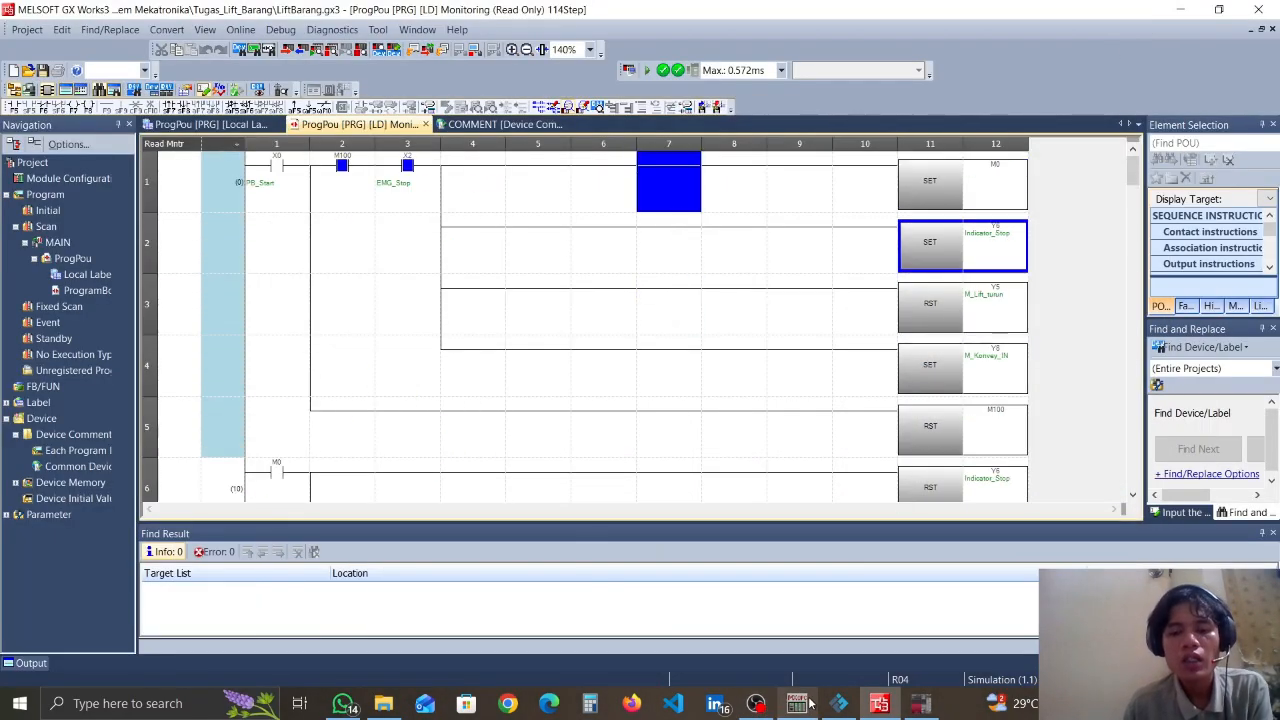
View the lift's tag names and device addresses in MX OPC Configurator, and return to the GX Works3 ladder
{"action": "left_click", "coordinate": [842, 706]}
{"action": "left_click", "coordinate": [812, 708]}
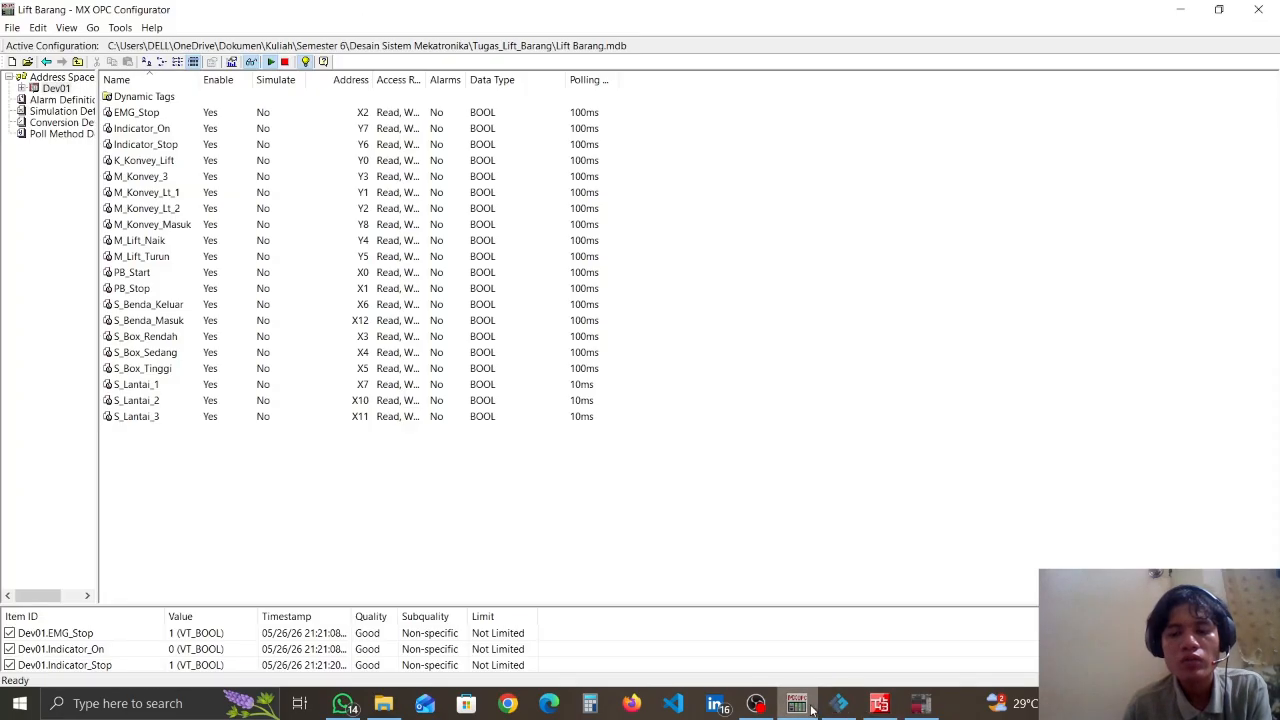
{"action": "left_click", "coordinate": [840, 706]}
{"action": "left_click", "coordinate": [880, 706]}
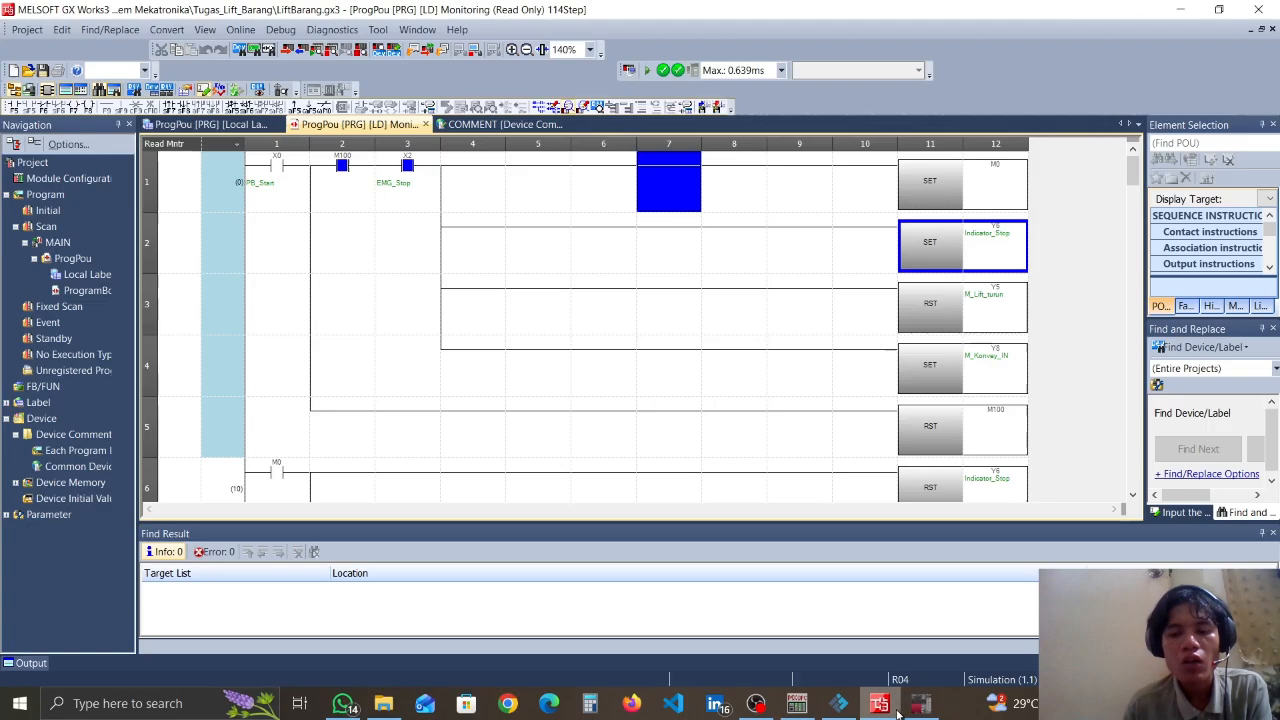
{"action": "left_click", "coordinate": [797, 704]}
{"action": "left_click", "coordinate": [880, 706]}
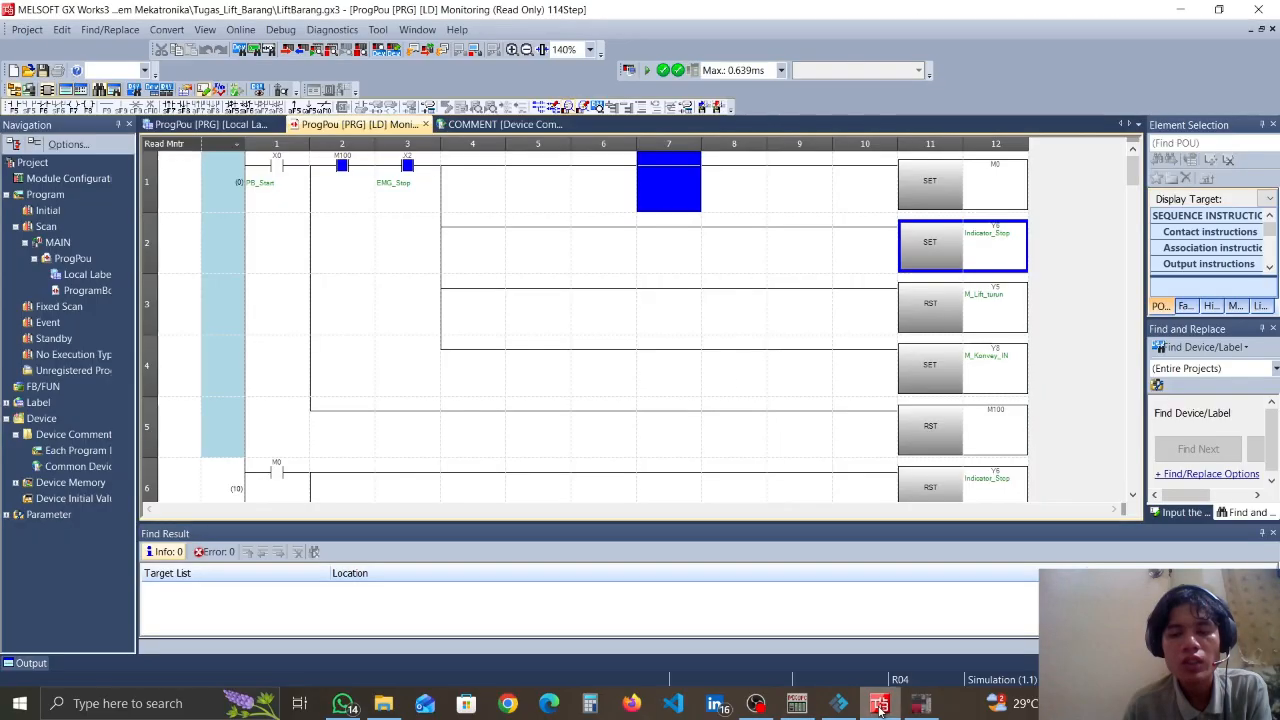
Browse the ProgPou ladder from the first rung down to the M_Lift_Naik and M_Konvey_Lift rungs around rows 23 to 27
{"action": "left_click", "coordinate": [530, 187]}
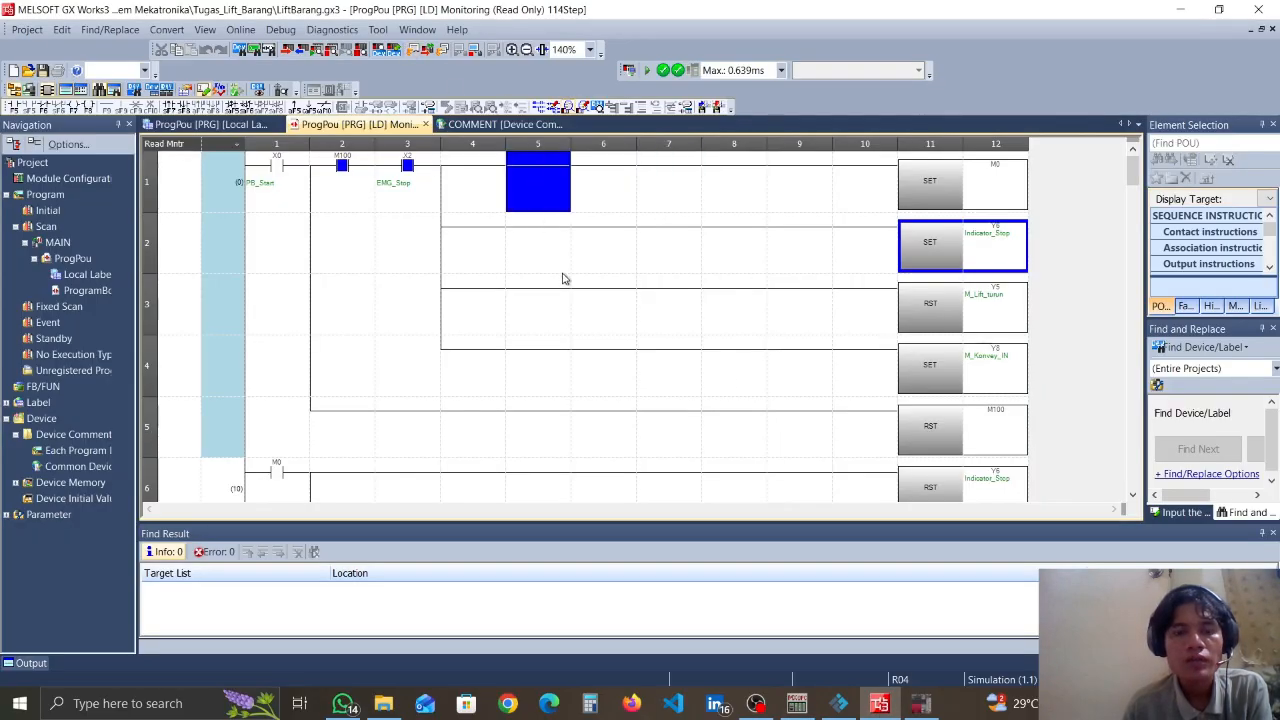
{"action": "key", "text": "Down"}
{"action": "key", "text": "Down"}
{"action": "key", "text": "Down"}
{"action": "key", "text": "Down"}
{"action": "key", "text": "Down"}
{"action": "key", "text": "Down"}
{"action": "key", "text": "Down"}
{"action": "key", "text": "Down"}
{"action": "key", "text": "Down"}
{"action": "key", "text": "Down"}
{"action": "key", "text": "Down"}
{"action": "key", "text": "Down"}
{"action": "key", "text": "Down"}
{"action": "key", "text": "Down"}
{"action": "key", "text": "Down"}
{"action": "key", "text": "Down"}
{"action": "key", "text": "Down"}
{"action": "key", "text": "Down"}
{"action": "key", "text": "Down"}
{"action": "key", "text": "Down"}
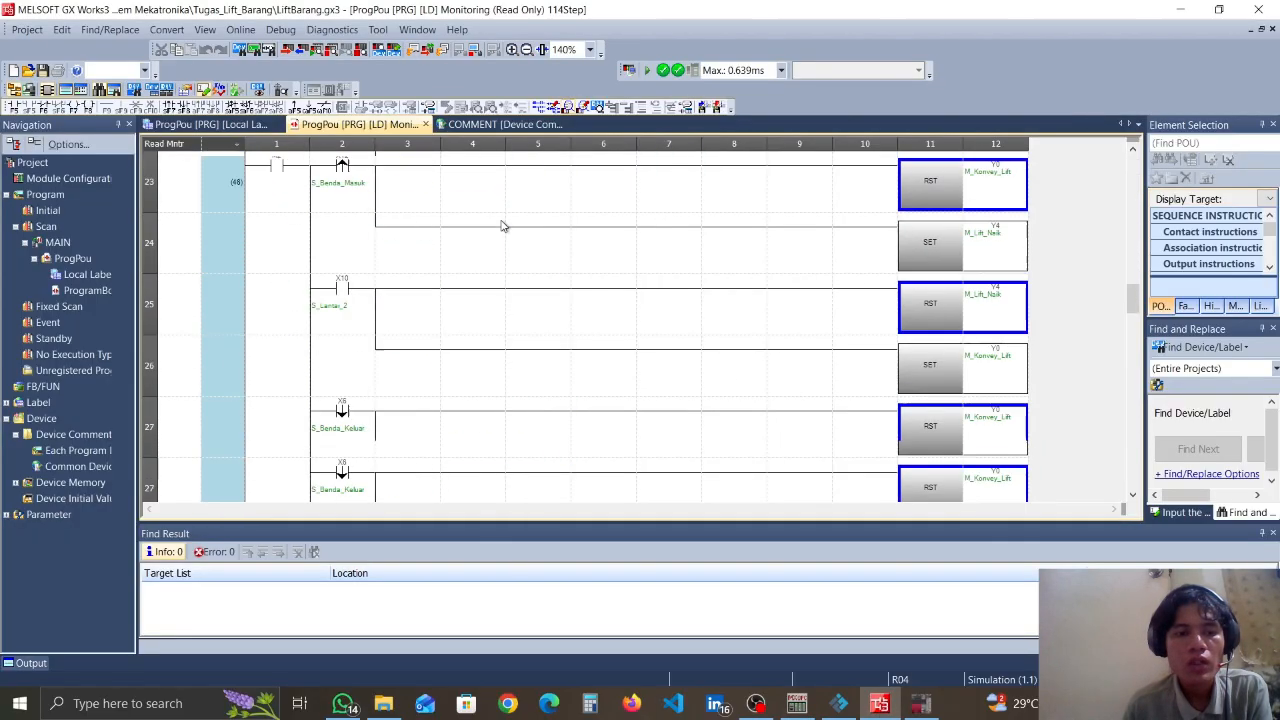
Return to the first rung of the ProgPou ladder and examine its PB_Start contact and the SET M0 output
{"action": "key", "text": "Up"}
{"action": "key", "text": "Up"}
{"action": "key", "text": "Up"}
{"action": "key", "text": "Up"}
{"action": "key", "text": "Up"}
{"action": "key", "text": "Up"}
{"action": "key", "text": "Up"}
{"action": "key", "text": "Up"}
{"action": "key", "text": "Up"}
{"action": "key", "text": "Up"}
{"action": "key", "text": "Up"}
{"action": "key", "text": "Up"}
{"action": "key", "text": "Up"}
{"action": "key", "text": "Up"}
{"action": "key", "text": "Up"}
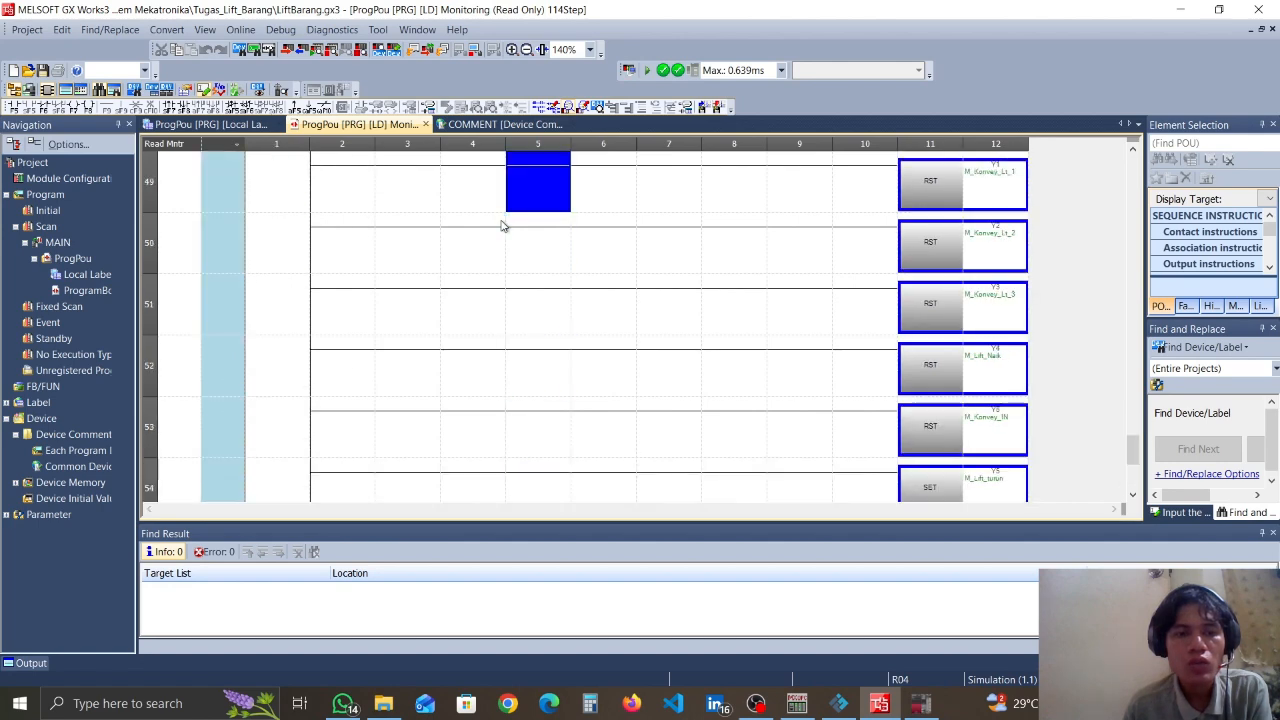
{"action": "key", "text": "Up"}
{"action": "key", "text": "Up"}
{"action": "key", "text": "Up"}
{"action": "key", "text": "Up"}
{"action": "key", "text": "Up"}
{"action": "key", "text": "Up"}
{"action": "key", "text": "Up"}
{"action": "key", "text": "Up"}
{"action": "key", "text": "Up"}
{"action": "key", "text": "Up"}
{"action": "key", "text": "Up"}
{"action": "key", "text": "Up"}
{"action": "key", "text": "Up"}
{"action": "key", "text": "Up"}
{"action": "key", "text": "Up"}
{"action": "key", "text": "Up"}
{"action": "key", "text": "Up"}
{"action": "key", "text": "Up"}
{"action": "key", "text": "Up"}
{"action": "key", "text": "Up"}
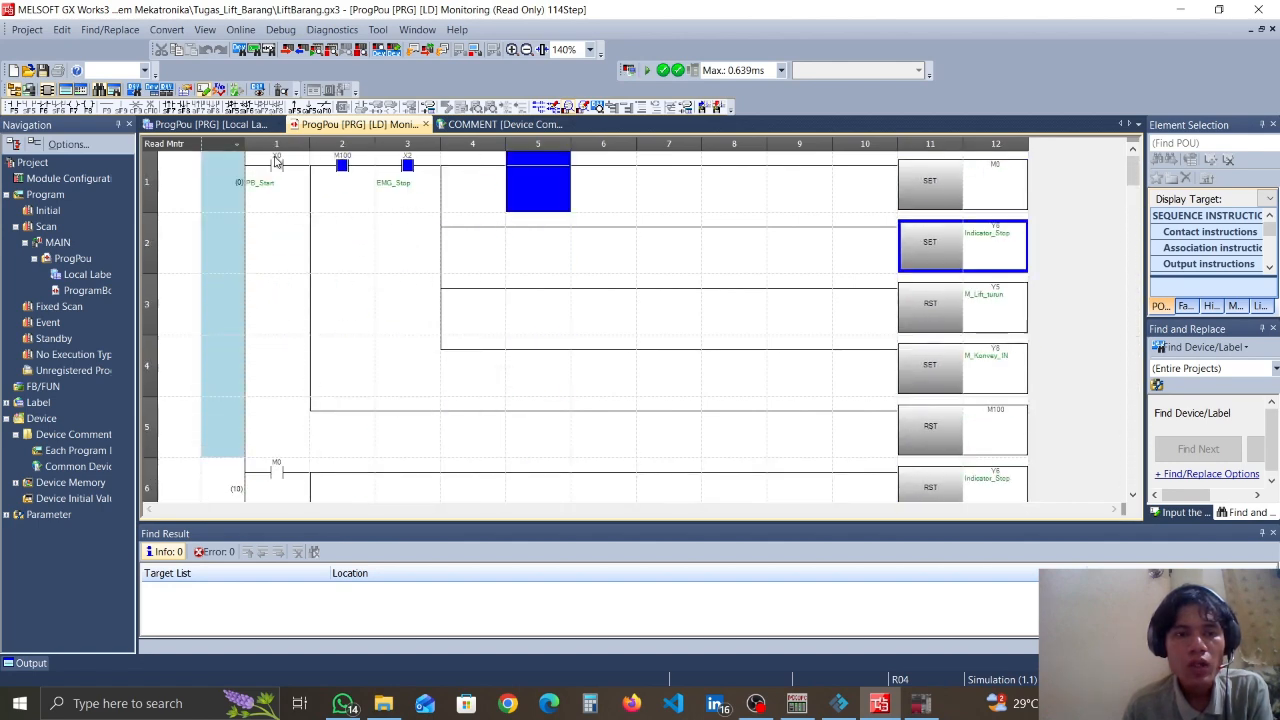
{"action": "left_click", "coordinate": [277, 162]}
{"action": "left_click", "coordinate": [960, 205]}
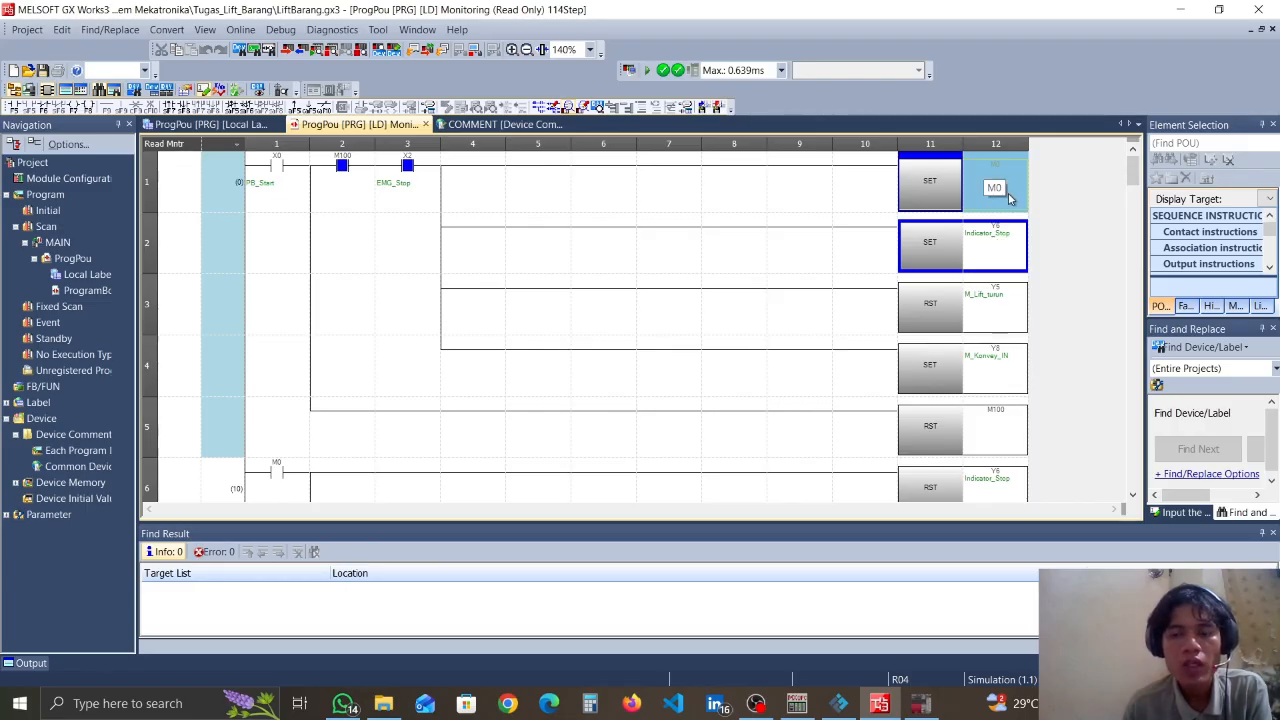
Examine the M0 rung at rows 6 and 7 that resets Indicator_Stop and sets Indicator_ON
{"action": "key", "text": "Down"}
{"action": "key", "text": "Down"}
{"action": "key", "text": "Down"}
{"action": "key", "text": "Down"}
{"action": "key", "text": "Down"}
{"action": "key", "text": "Down"}
{"action": "key", "text": "Down"}
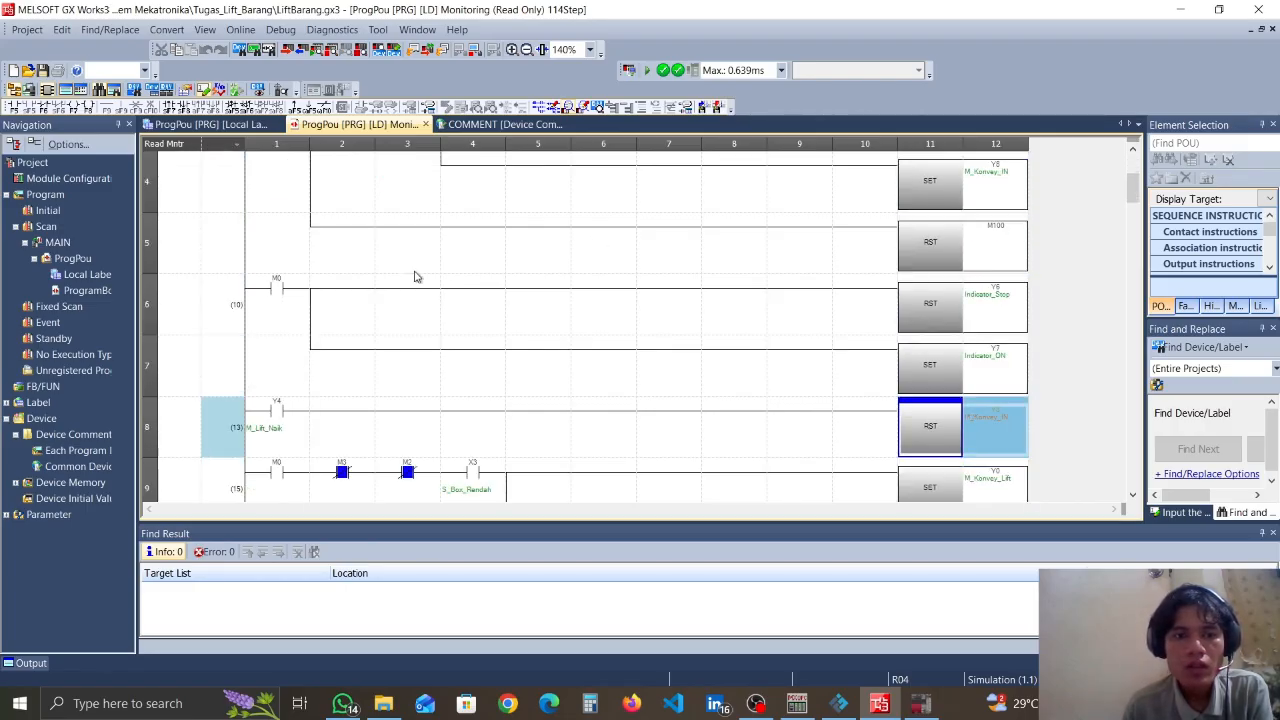
{"action": "left_click", "coordinate": [290, 303]}
{"action": "left_click", "coordinate": [796, 305]}
{"action": "left_click", "coordinate": [842, 306]}
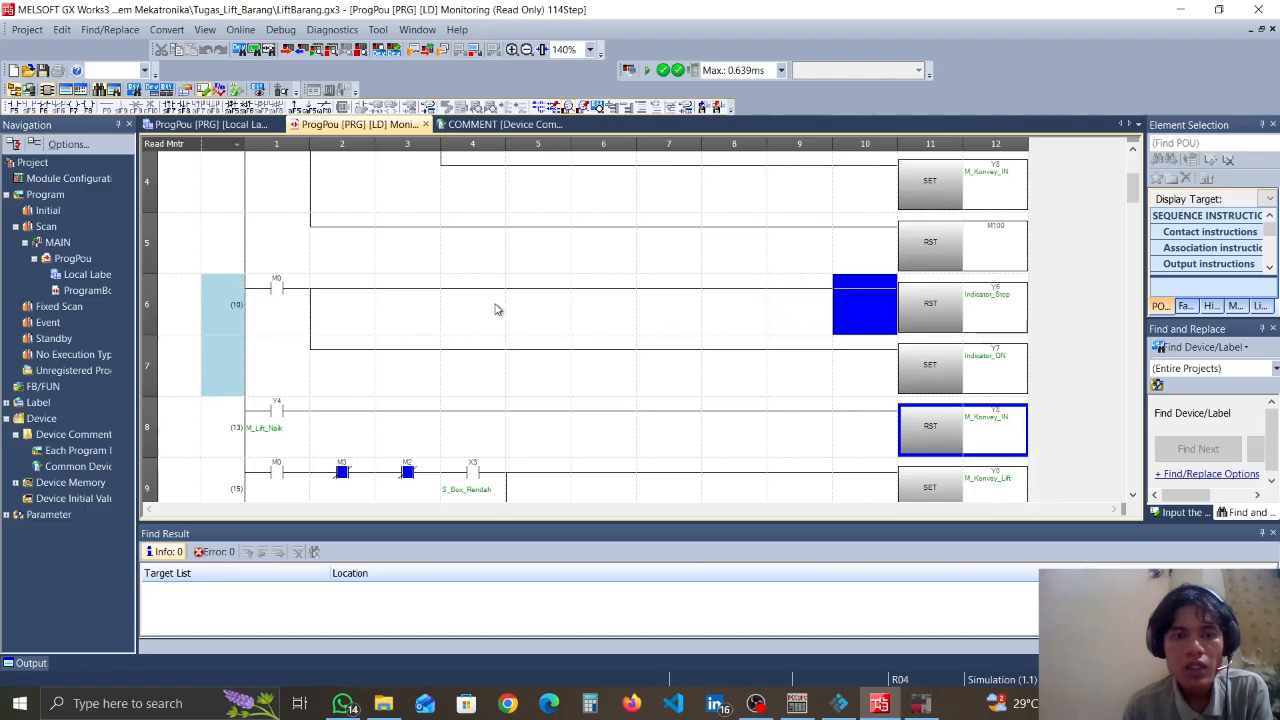
{"action": "left_click", "coordinate": [392, 305]}
{"action": "left_click", "coordinate": [995, 310]}
{"action": "left_click", "coordinate": [365, 308]}
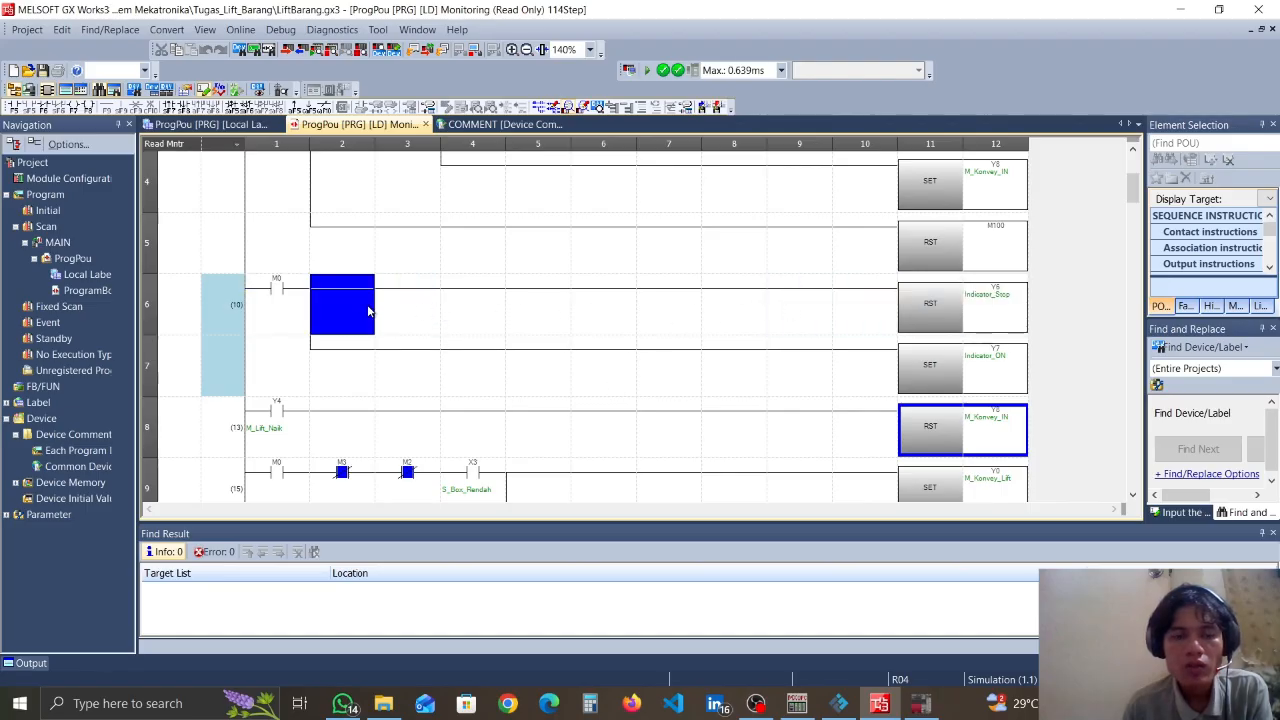
Examine the contacts of the row 9 rung, from M0 through to S_Box_Rendah
{"action": "key", "text": "Down"}
{"action": "key", "text": "Down"}
{"action": "key", "text": "Down"}
{"action": "key", "text": "Down"}
{"action": "left_click", "coordinate": [276, 340]}
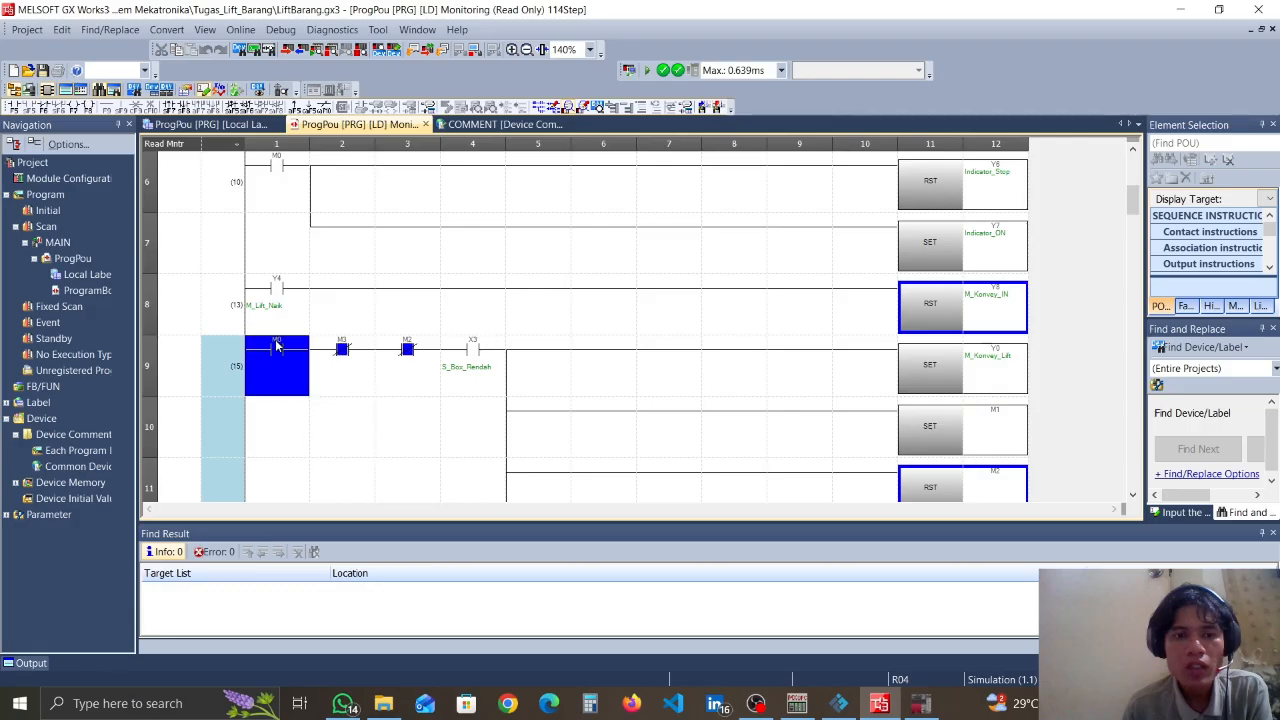
{"action": "key", "text": "Down"}
{"action": "key", "text": "Down"}
{"action": "key", "text": "Down"}
{"action": "key", "text": "Up"}
{"action": "key", "text": "Up"}
{"action": "key", "text": "Up"}
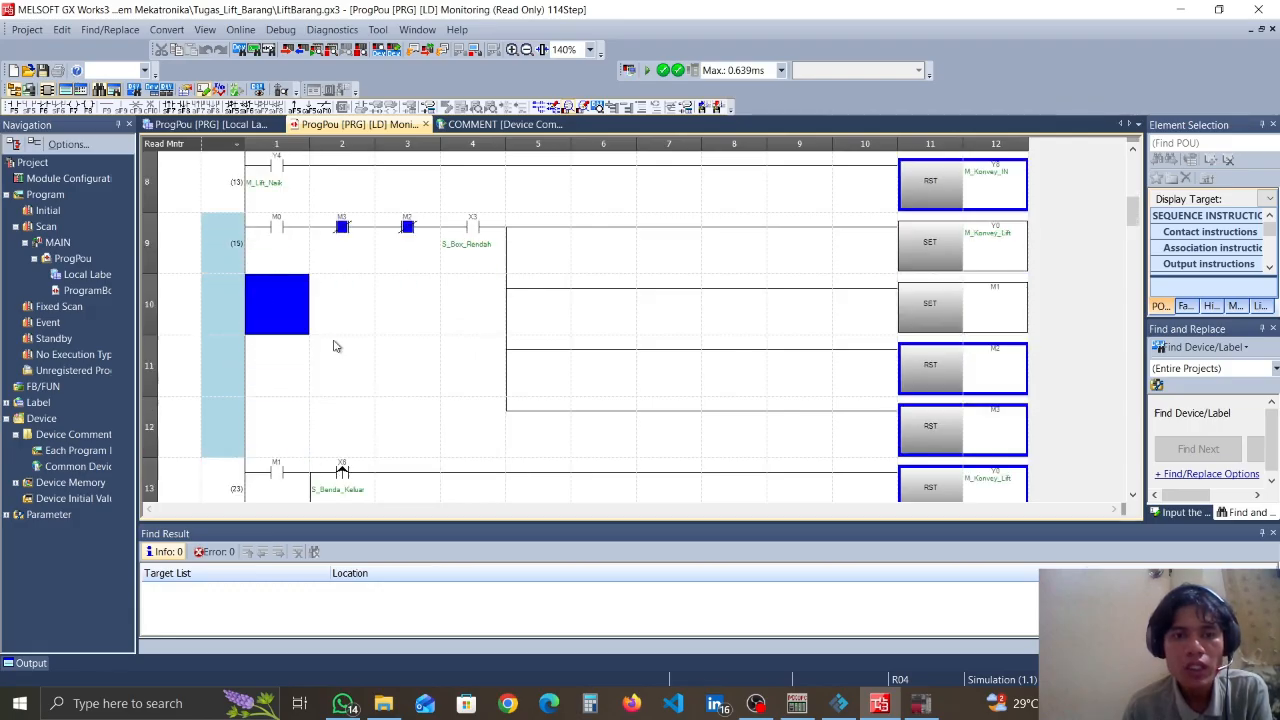
{"action": "key", "text": "Right"}
{"action": "key", "text": "Right"}
{"action": "key", "text": "Right"}
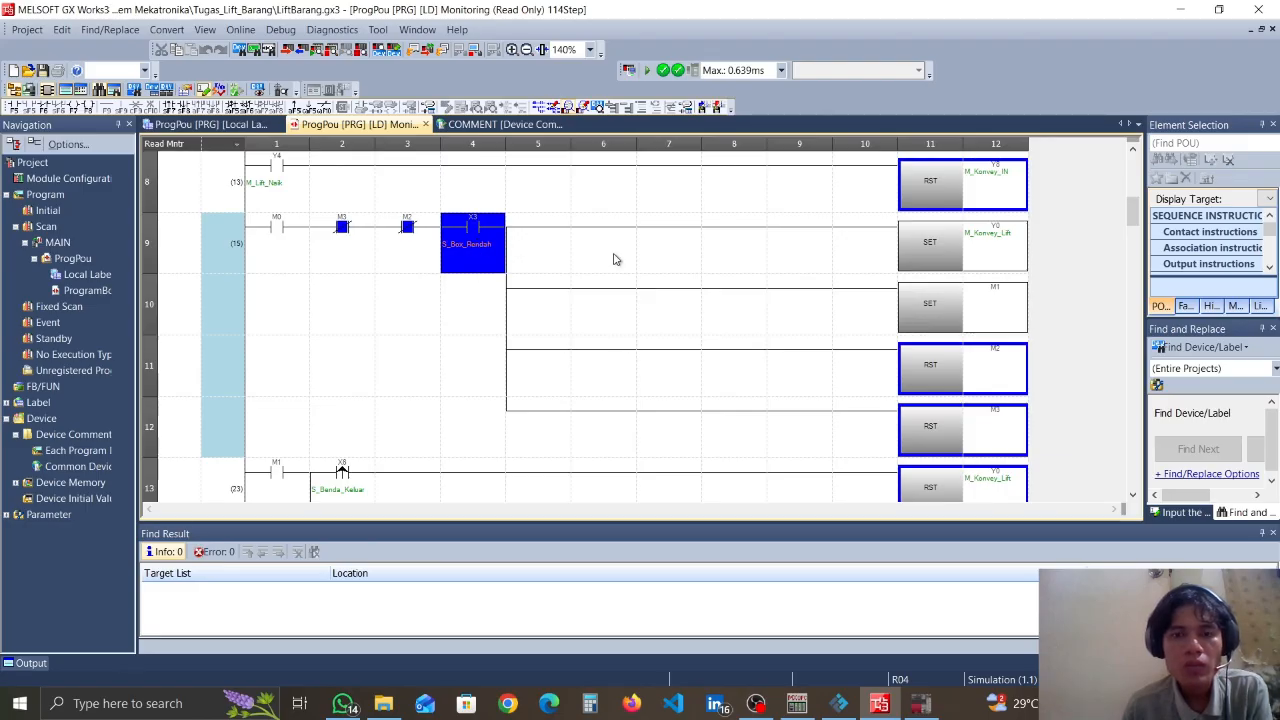
Examine the outputs of the S_Box_Rendah rung in rows 9 to 12, covering M_Konvey_Lift, M1, M2 and M3
{"action": "key", "text": "Down"}
{"action": "key", "text": "Up"}
{"action": "key", "text": "Up"}
{"action": "key", "text": "Down"}
{"action": "key", "text": "Down"}
{"action": "key", "text": "Down"}
{"action": "key", "text": "Down"}
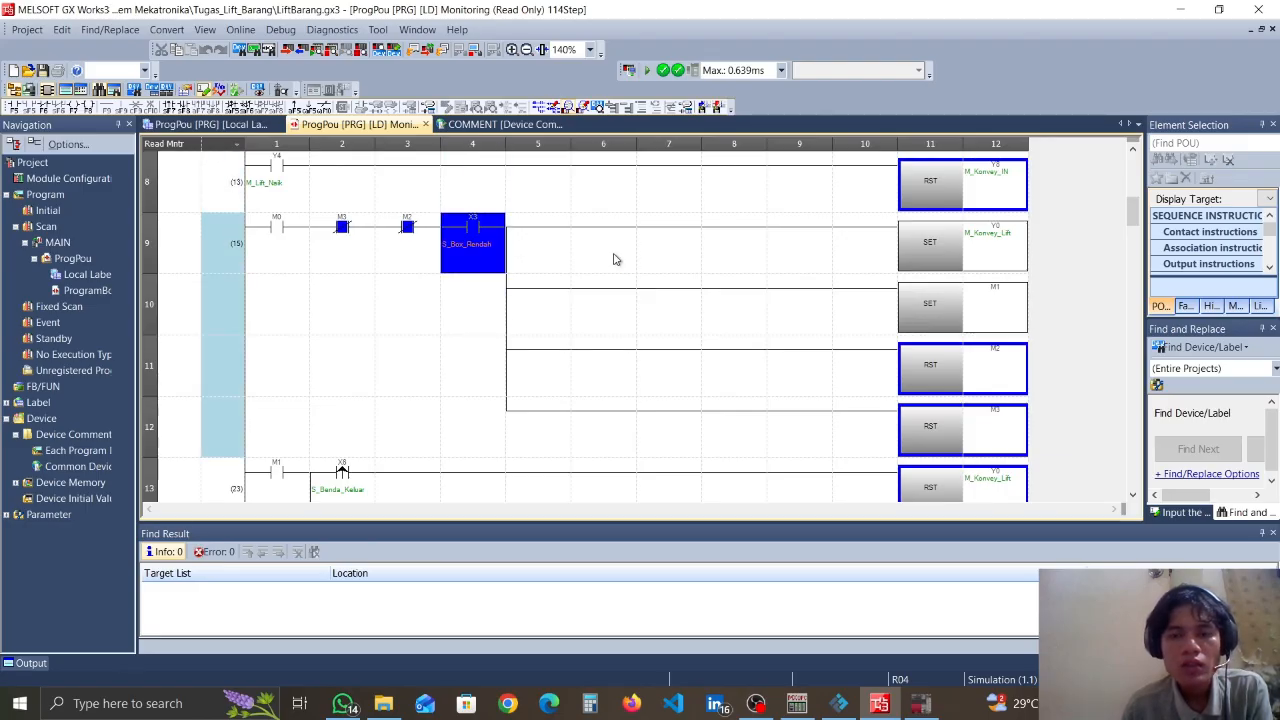
{"action": "key", "text": "Down"}
{"action": "key", "text": "Up"}
{"action": "key", "text": "Up"}
{"action": "key", "text": "Up"}
{"action": "key", "text": "Right"}
{"action": "key", "text": "Right"}
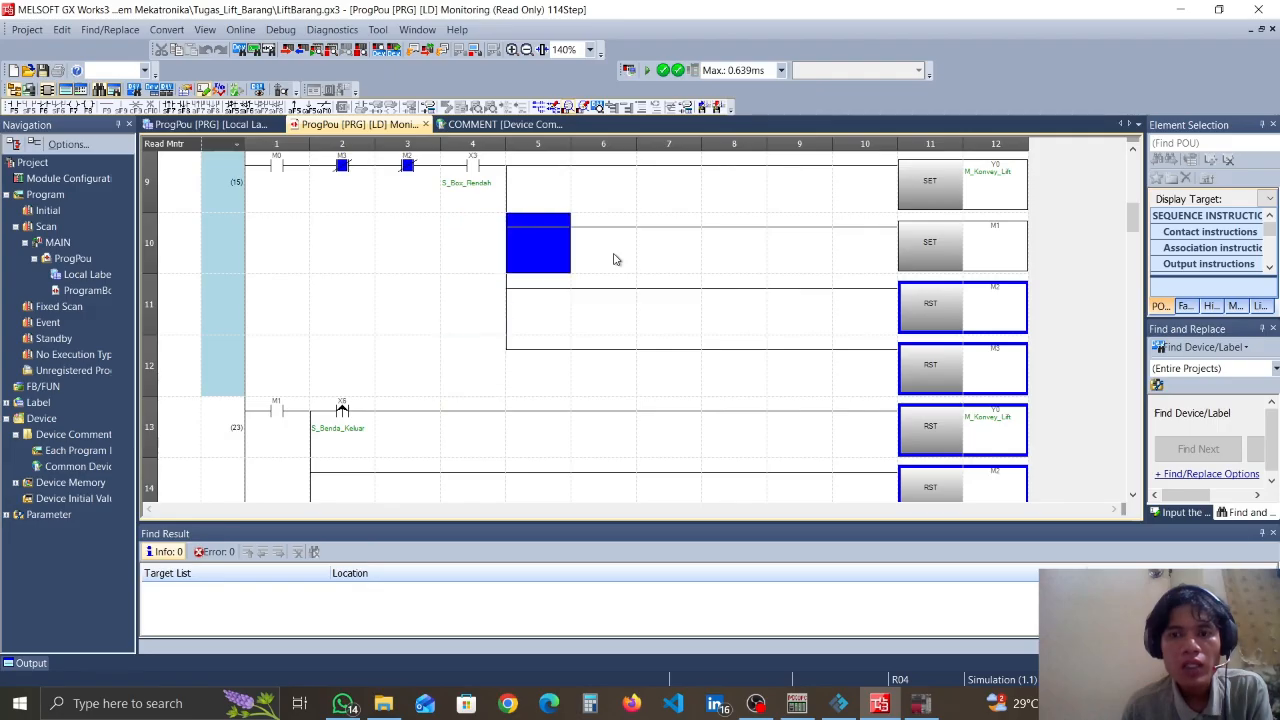
{"action": "key", "text": "Right"}
{"action": "key", "text": "Right"}
{"action": "key", "text": "Right"}
{"action": "key", "text": "Right"}
{"action": "key", "text": "Right"}
{"action": "key", "text": "Left"}
{"action": "key", "text": "Left"}
{"action": "key", "text": "Left"}
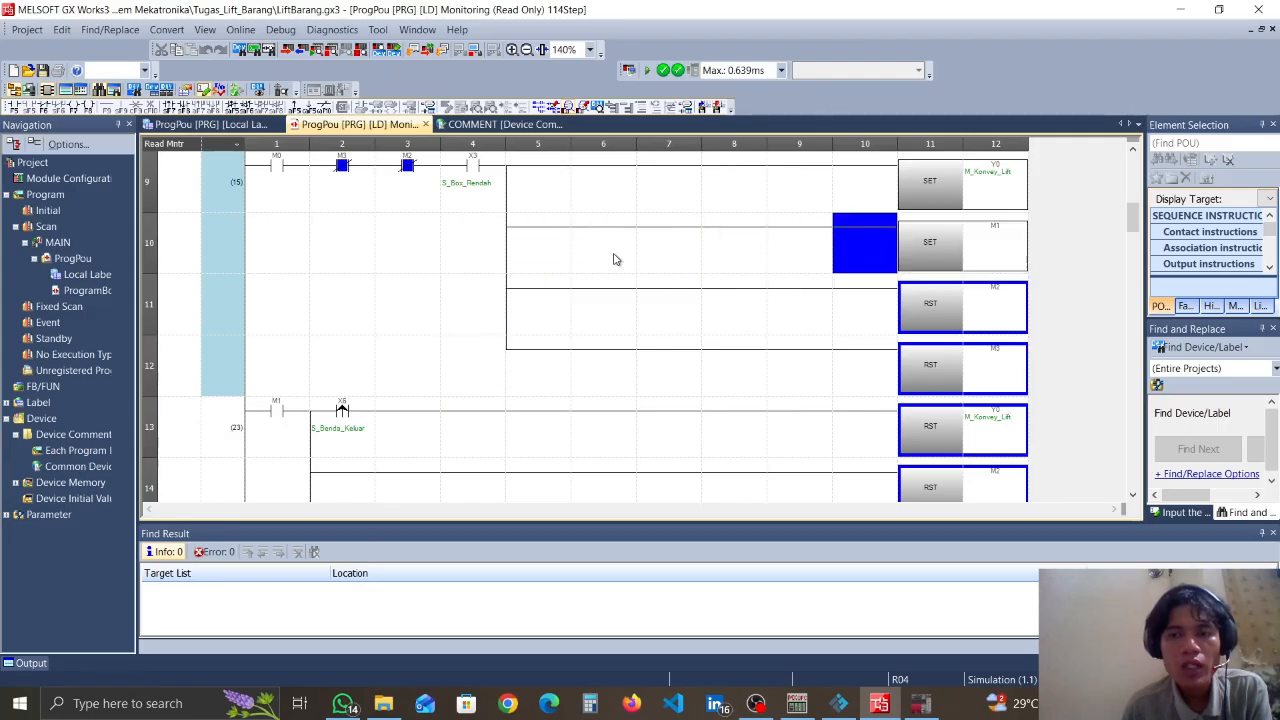
{"action": "key", "text": "Down"}
{"action": "key", "text": "Down"}
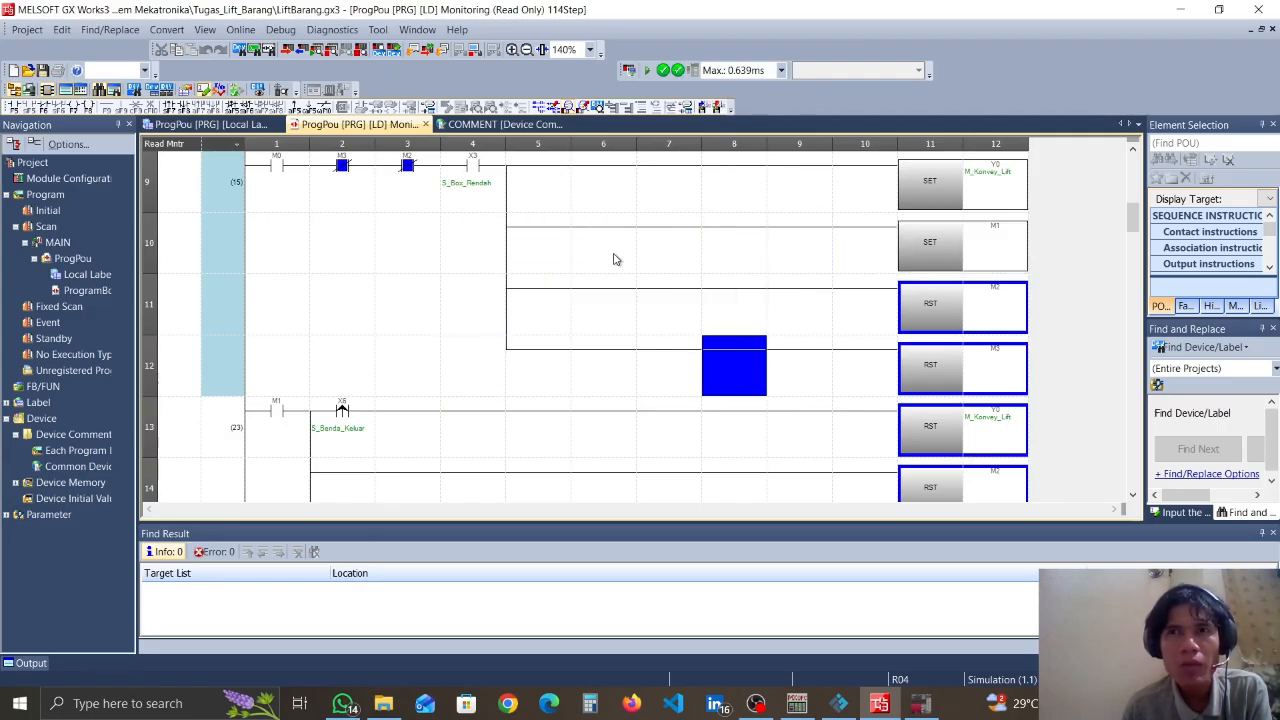
Examine the M1 rung with the S_Benda_Keluar contact and its outputs in rows 13 to 16
{"action": "key", "text": "Down"}
{"action": "key", "text": "Down"}
{"action": "key", "text": "Down"}
{"action": "key", "text": "Down"}
{"action": "key", "text": "Down"}
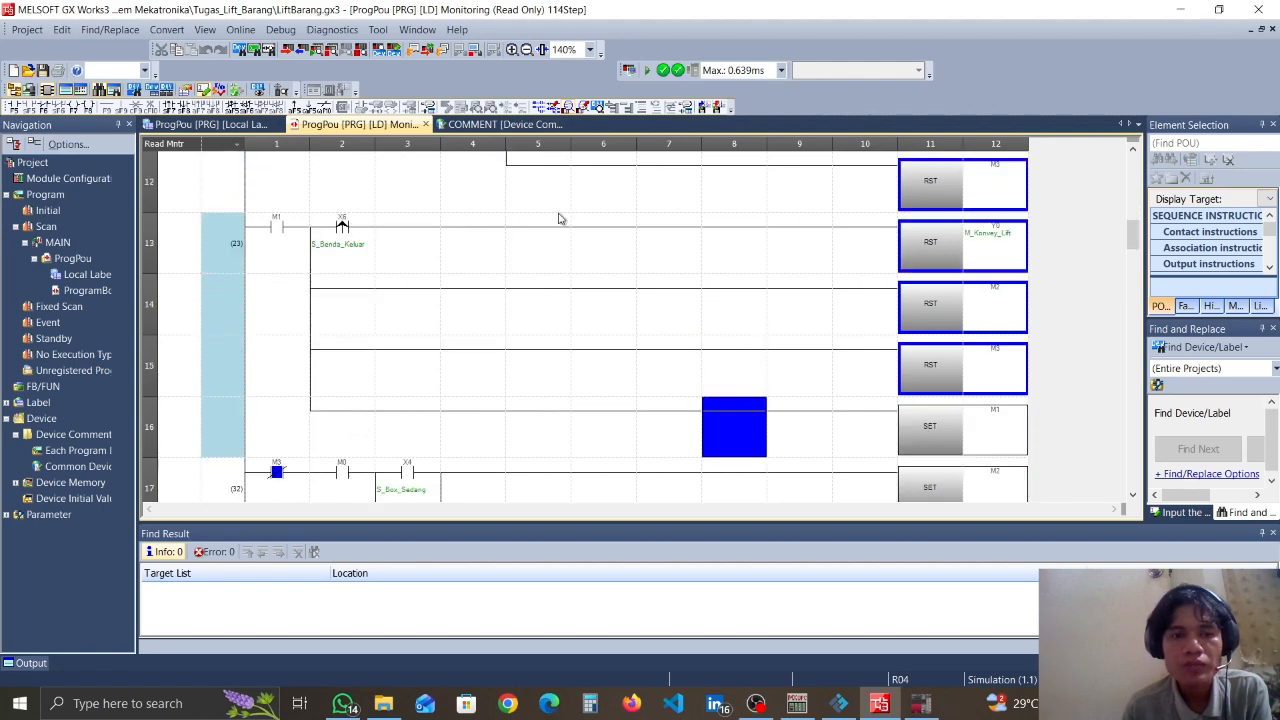
{"action": "key", "text": "Down"}
{"action": "key", "text": "Up"}
{"action": "key", "text": "Up"}
{"action": "key", "text": "Up"}
{"action": "key", "text": "Up"}
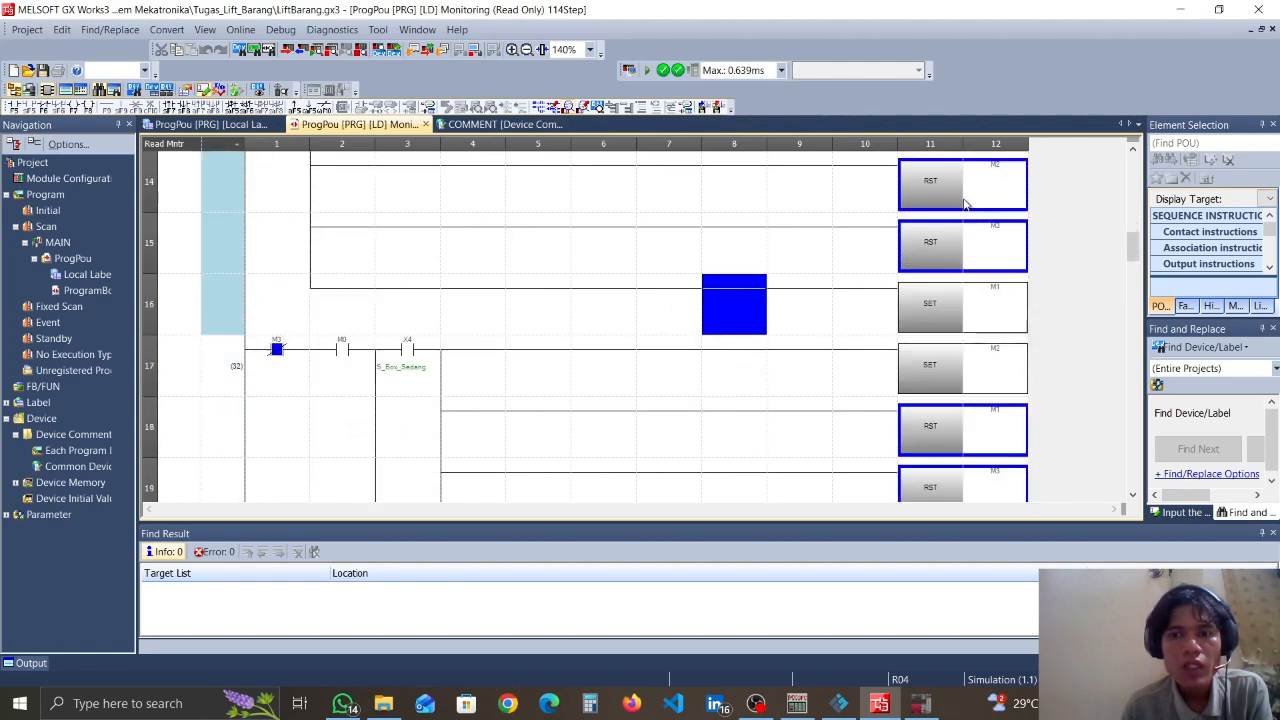
{"action": "key", "text": "Up"}
{"action": "key", "text": "Up"}
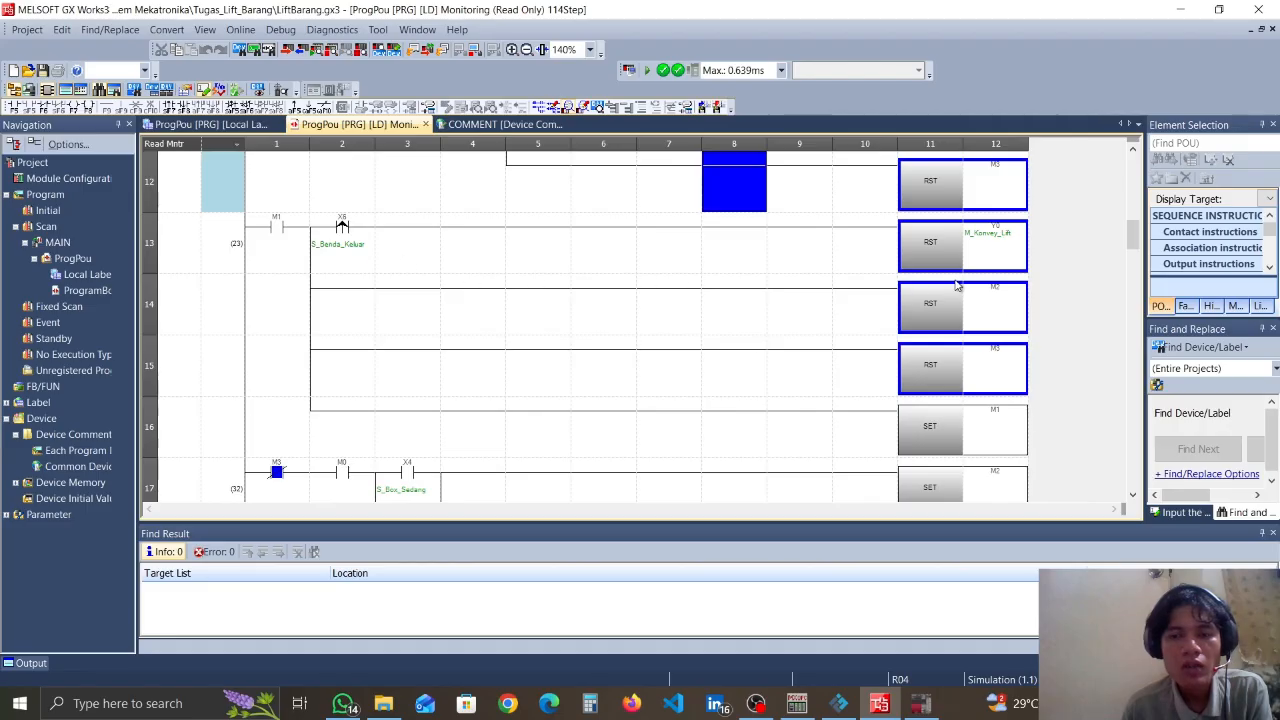
Inspect the M2 and M3 reset outputs in rows 14 and 15
{"action": "left_click", "coordinate": [1002, 291]}
{"action": "key", "text": "Down"}
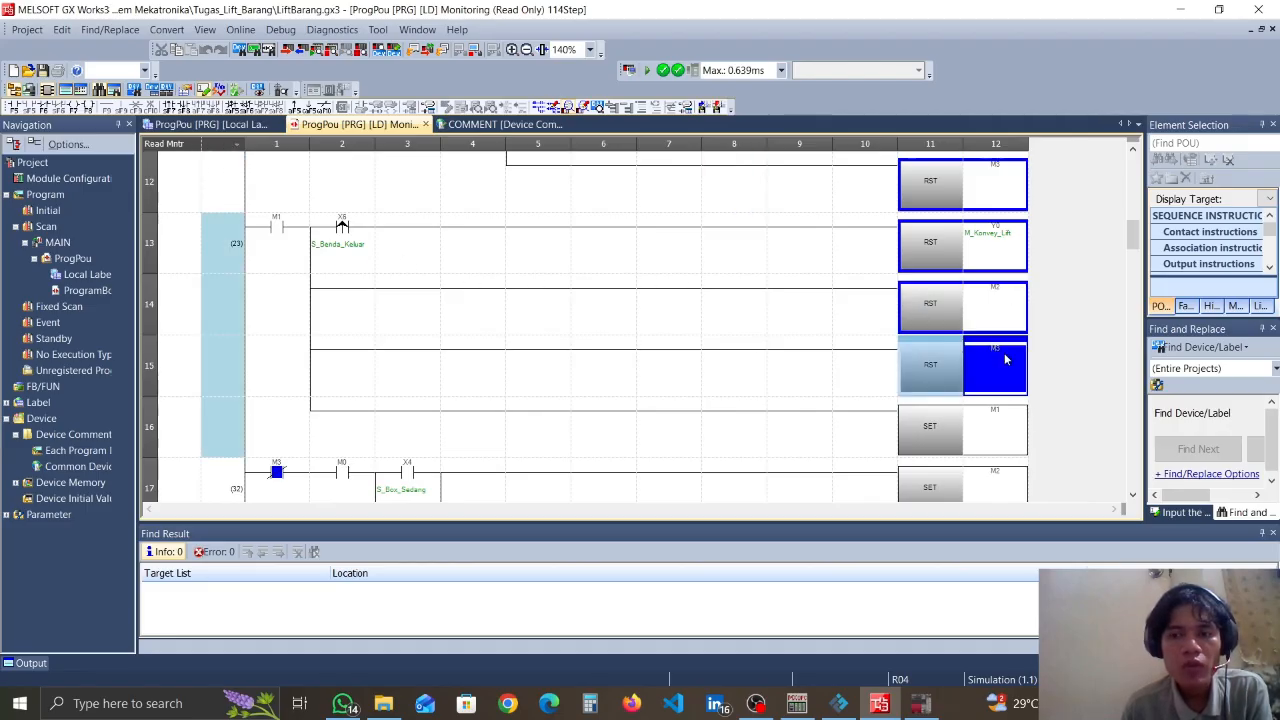
{"action": "left_click", "coordinate": [991, 302]}
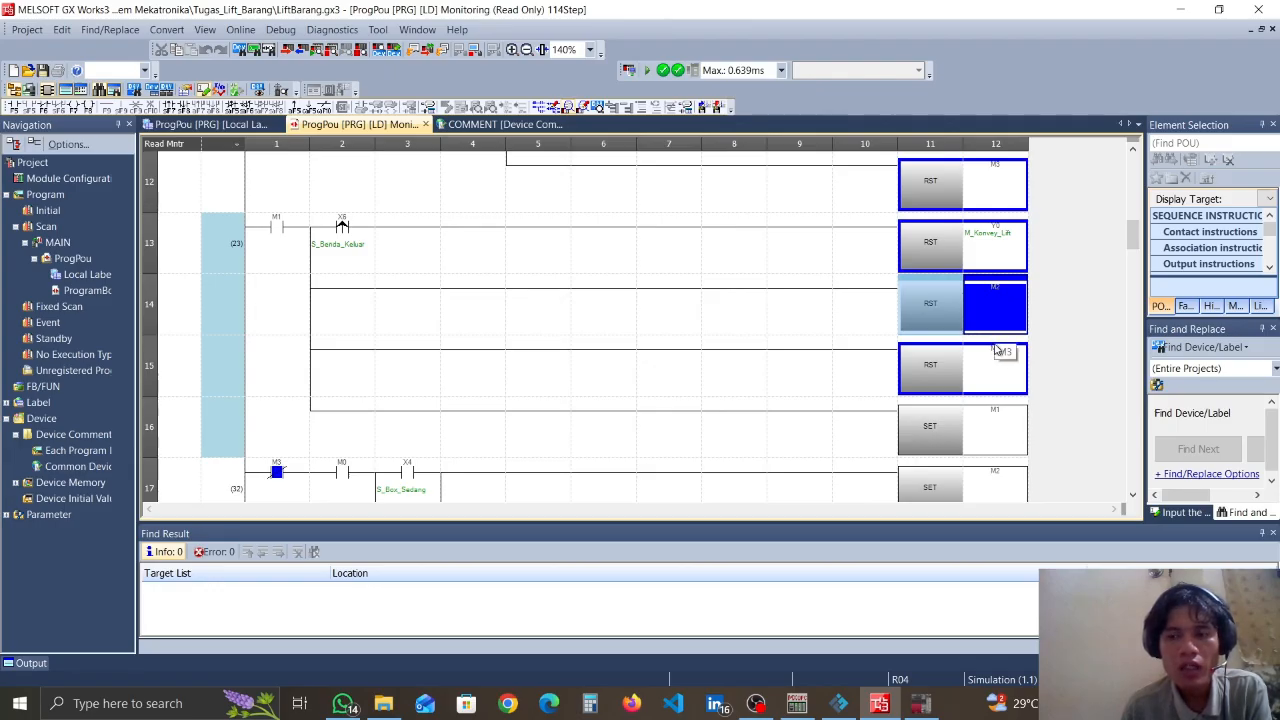
{"action": "left_click", "coordinate": [1010, 366]}
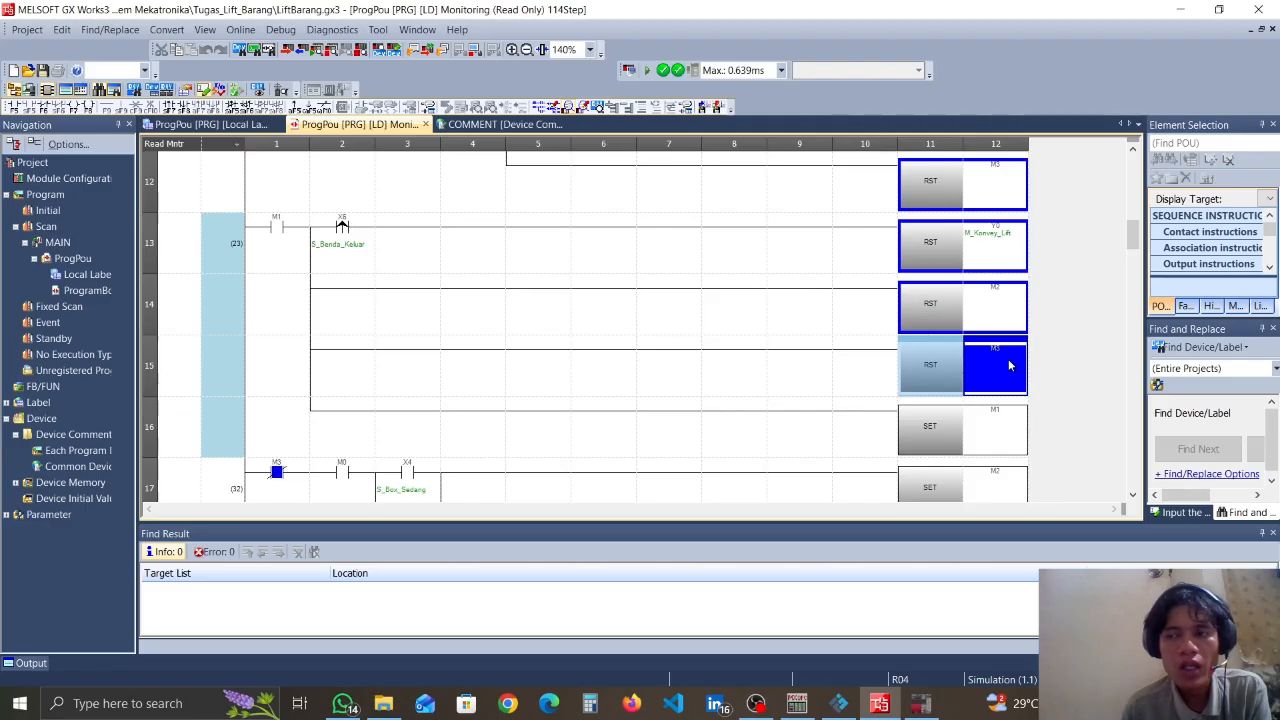
Examine the S_Box_Sedang rung at rows 17 and 18, including its SET M2 and RST M1 outputs
{"action": "key", "text": "Down"}
{"action": "key", "text": "Down"}
{"action": "key", "text": "Down"}
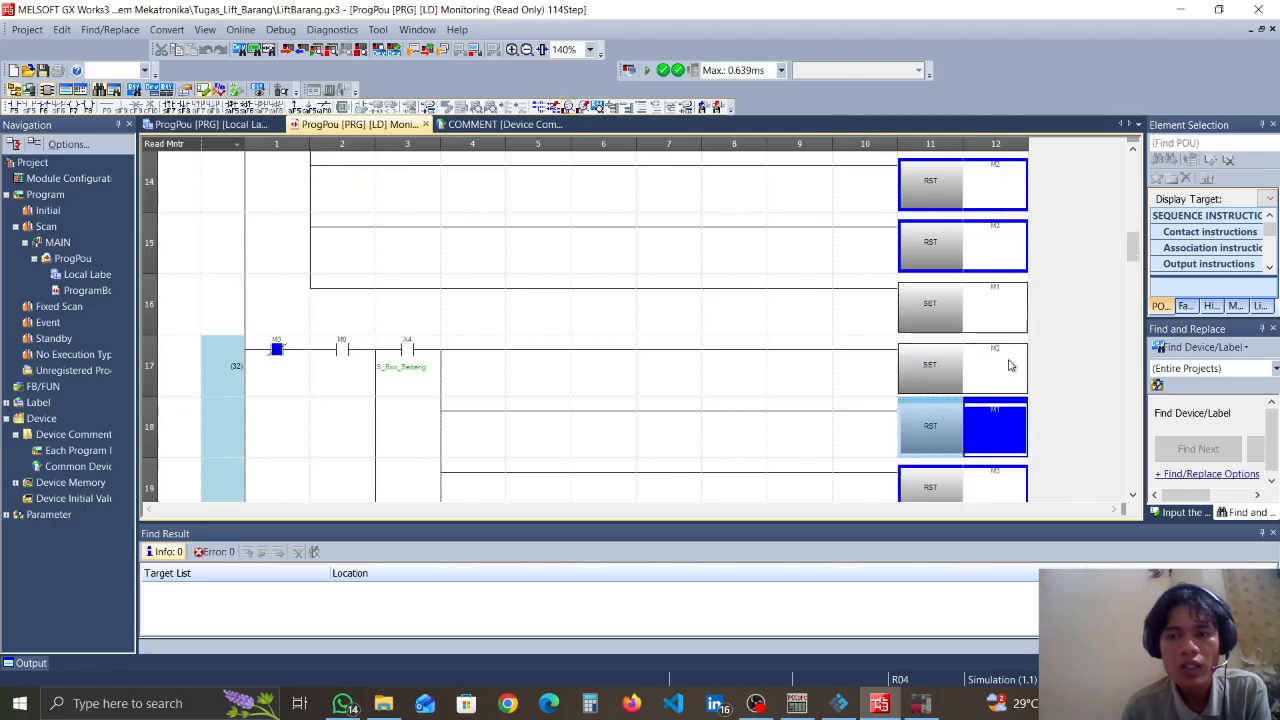
{"action": "key", "text": "Left"}
{"action": "key", "text": "Left"}
{"action": "key", "text": "Left"}
{"action": "key", "text": "Left"}
{"action": "key", "text": "Left"}
{"action": "key", "text": "Left"}
{"action": "key", "text": "Left"}
{"action": "key", "text": "Left"}
{"action": "key", "text": "Up"}
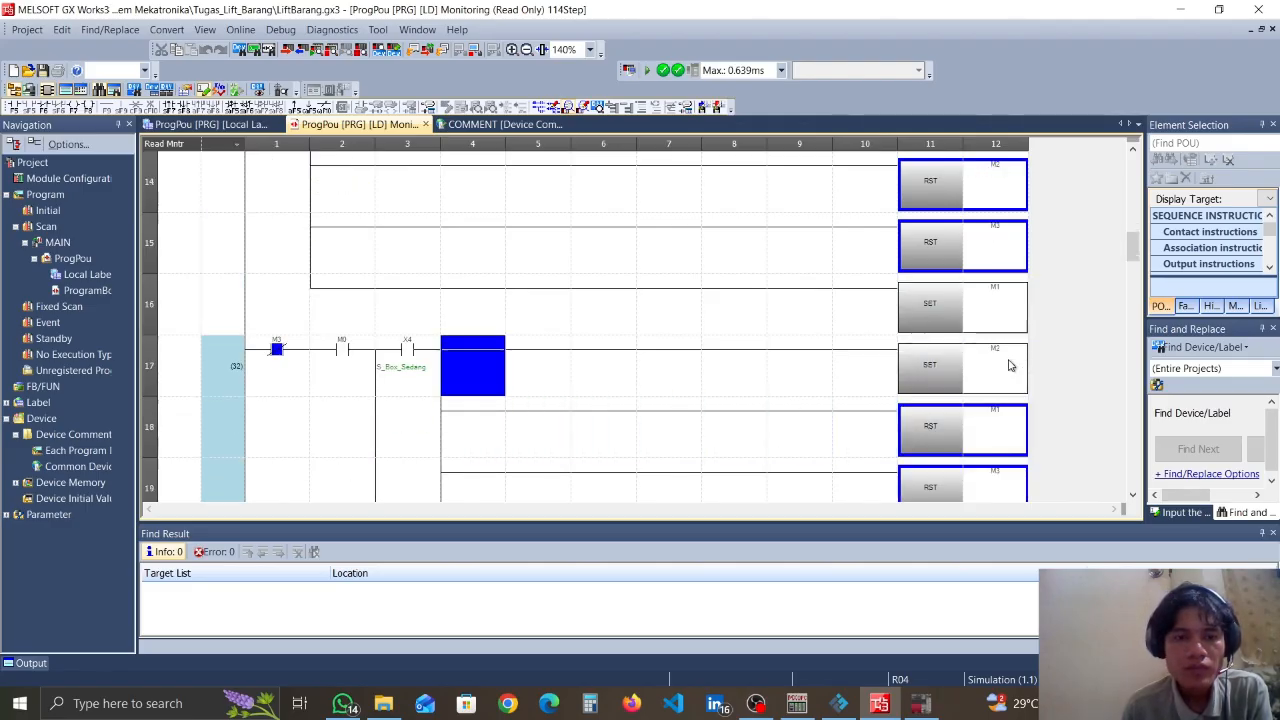
{"action": "key", "text": "Down"}
{"action": "key", "text": "Left"}
{"action": "key", "text": "Up"}
{"action": "key", "text": "Right"}
{"action": "key", "text": "Down"}
{"action": "key", "text": "Right"}
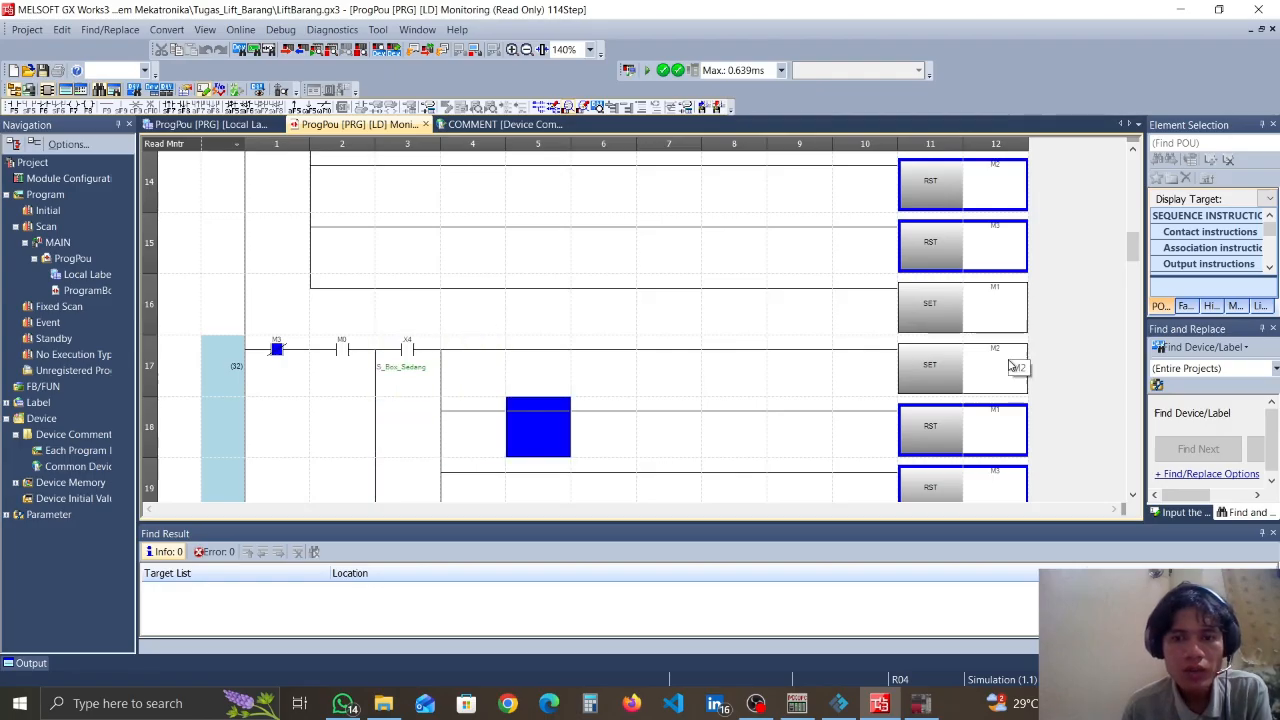
Review the remaining S_Box_Sedang branches in rows 19 to 22, including S_Benda_Keluar and M_Konvey_Lt_1
{"action": "key", "text": "Right"}
{"action": "key", "text": "Down"}
{"action": "key", "text": "Down"}
{"action": "key", "text": "Up"}
{"action": "key", "text": "Down"}
{"action": "key", "text": "Down"}
{"action": "key", "text": "Down"}
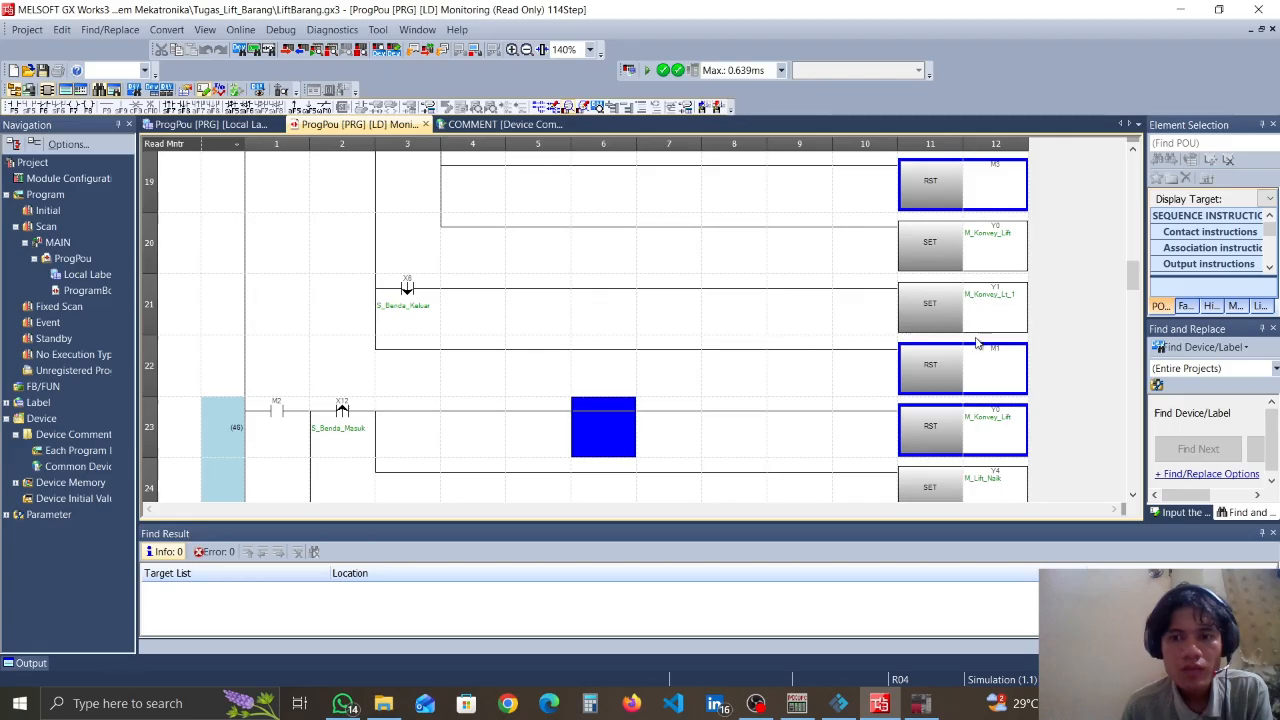
{"action": "key", "text": "Up"}
{"action": "scroll", "coordinate": [808, 242], "scroll_direction": "down", "scroll_amount": 1}
{"action": "key", "text": "Down"}
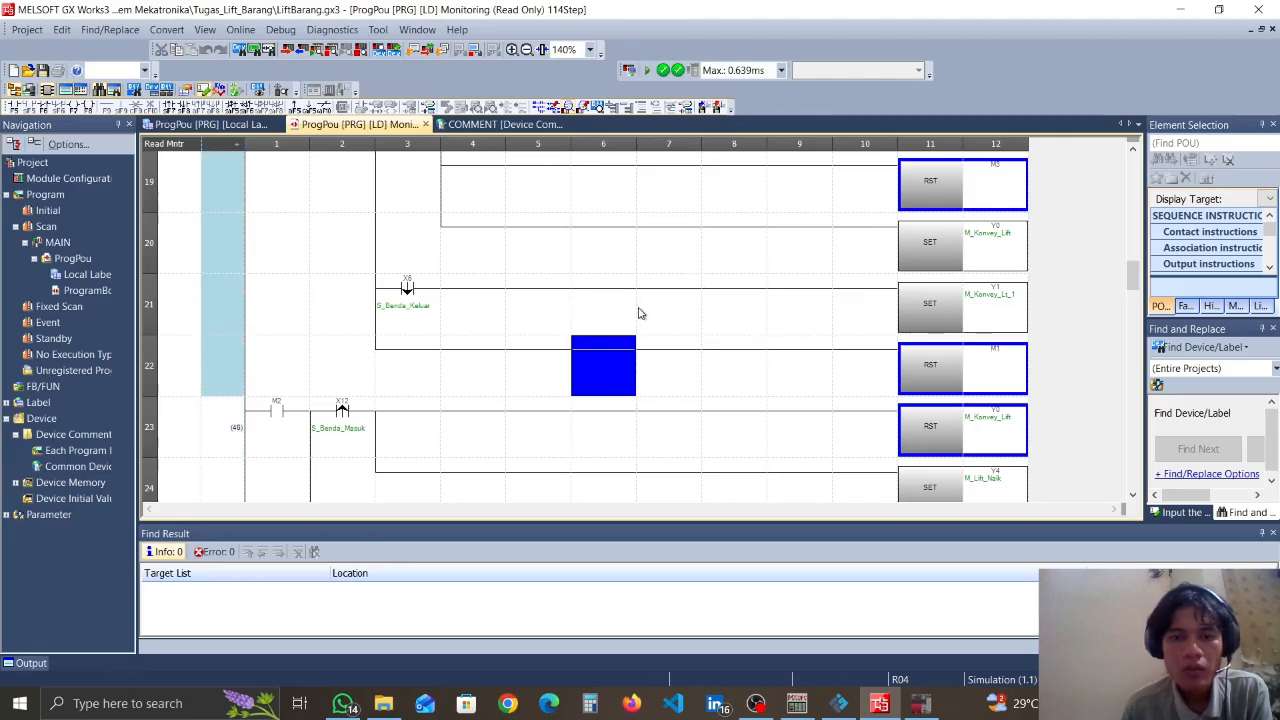
{"action": "key", "text": "Down"}
{"action": "key", "text": "Down"}
Examine the M2 rung from the S_Benda_Masuk branch at row 23 to the S_Lantai_2 and S_Benda_Keluar branches below
{"action": "key", "text": "Left"}
{"action": "key", "text": "Left"}
{"action": "key", "text": "Left"}
{"action": "key", "text": "Up"}
{"action": "key", "text": "Down"}
{"action": "key", "text": "Down"}
{"action": "key", "text": "Down"}
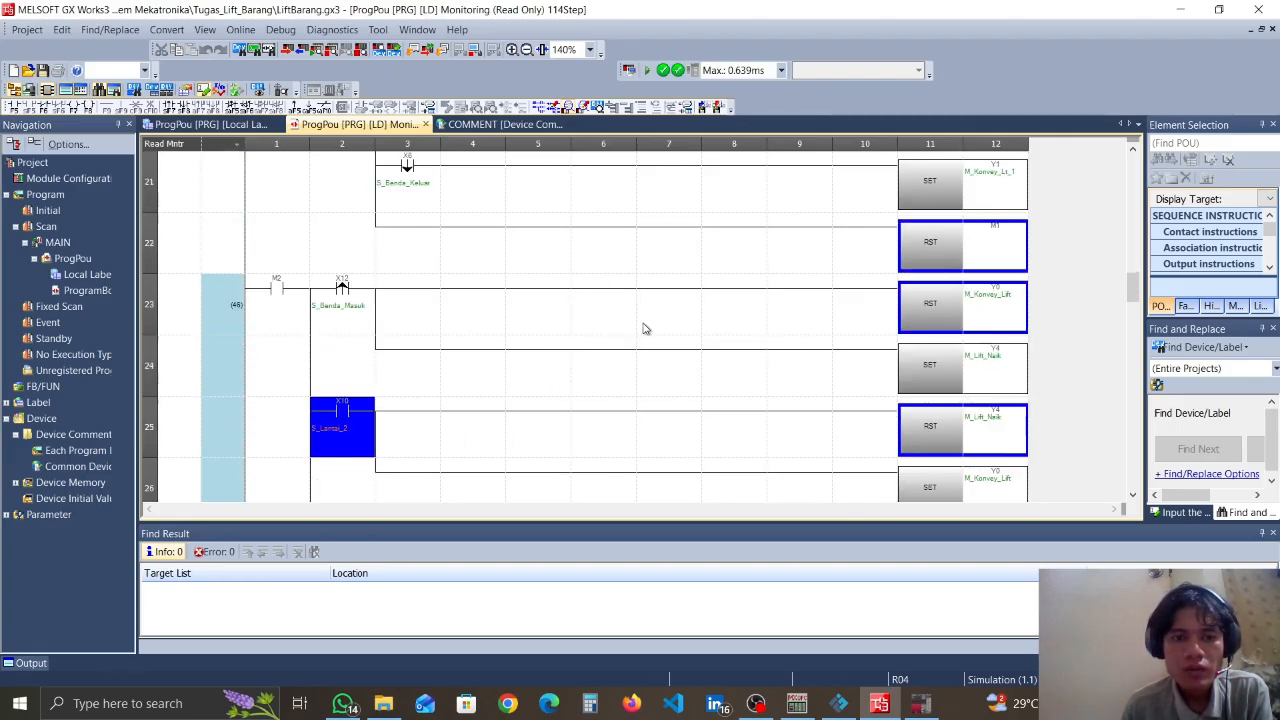
{"action": "key", "text": "Down"}
{"action": "key", "text": "Down"}
{"action": "key", "text": "Down"}
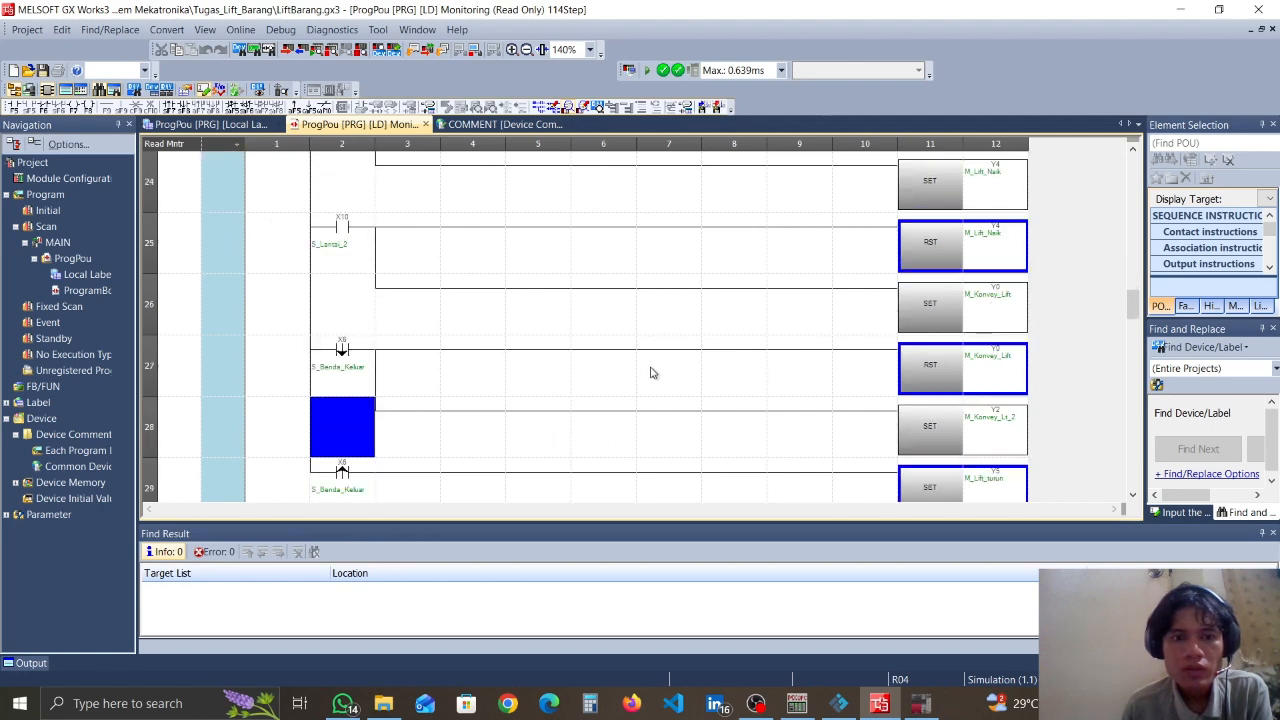
{"action": "left_click", "coordinate": [352, 192]}
{"action": "key", "text": "Down"}
{"action": "left_click", "coordinate": [324, 209]}
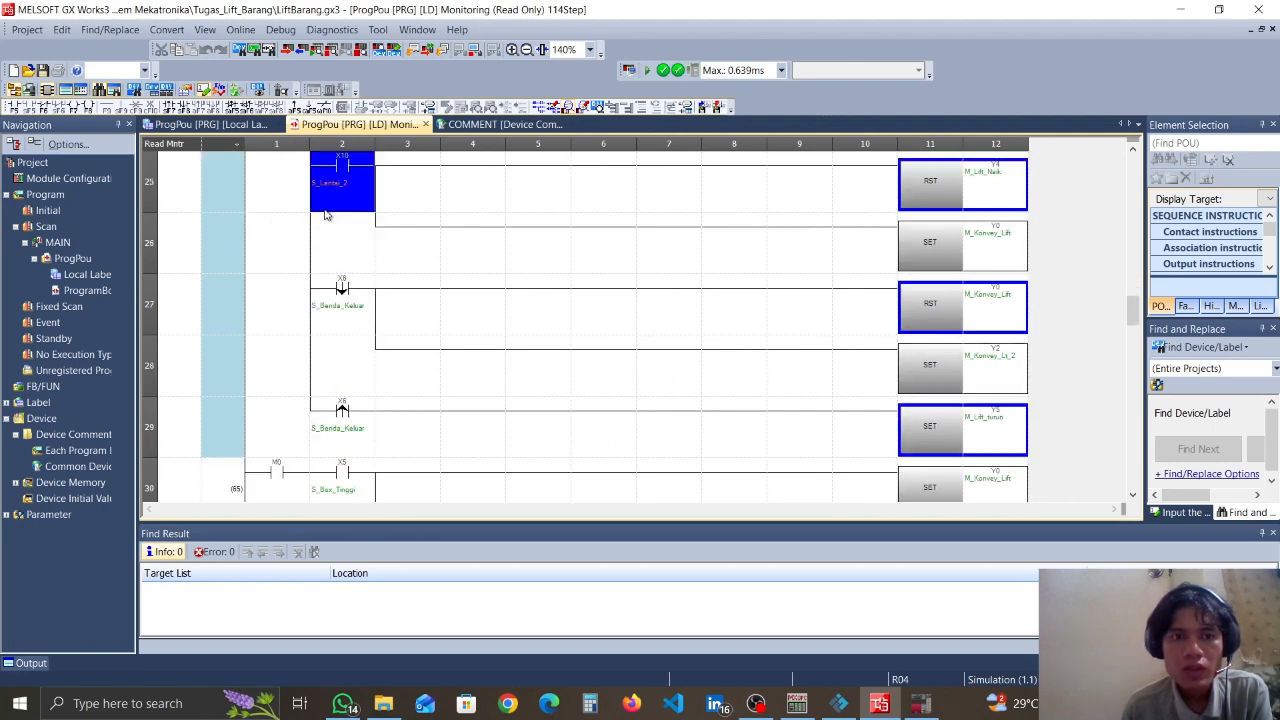
{"action": "key", "text": "Right"}
{"action": "key", "text": "Left"}
{"action": "key", "text": "Down"}
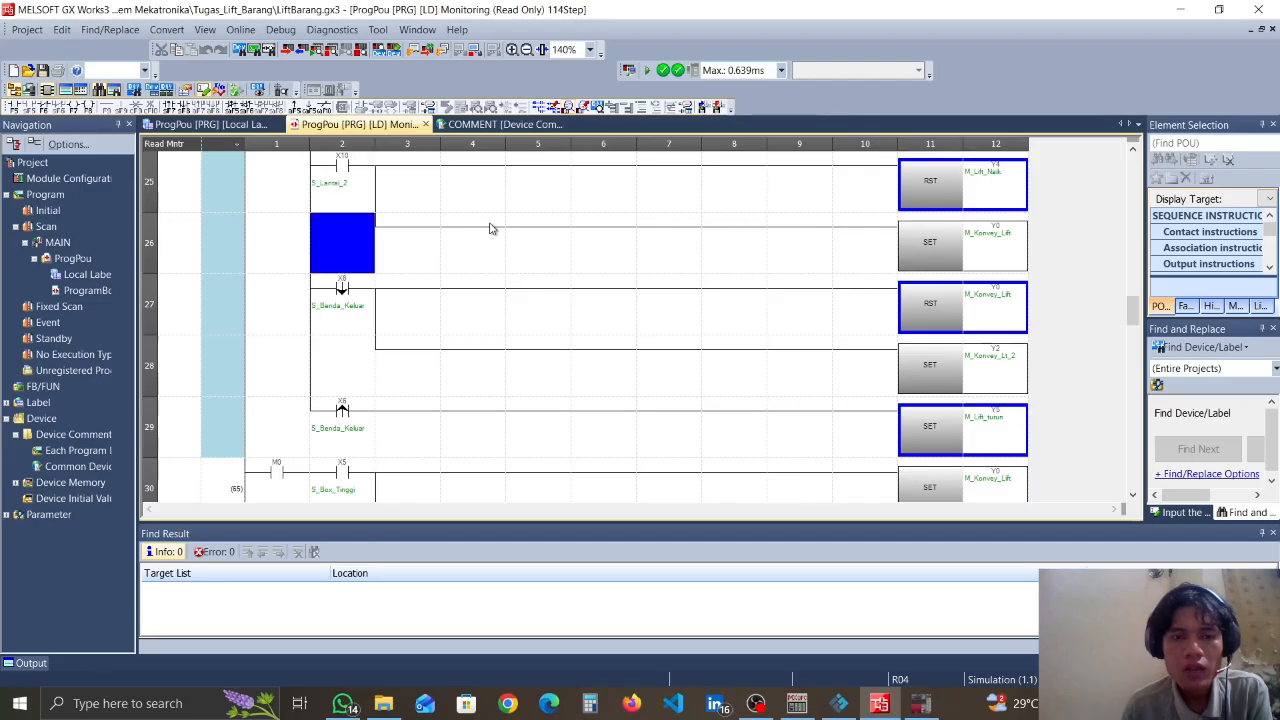
Go down to the S_Box_Tinggi rung at row 30 and review its outputs
{"action": "key", "text": "Down"}
{"action": "key", "text": "Down"}
{"action": "key", "text": "Down"}
{"action": "key", "text": "Down"}
{"action": "key", "text": "Down"}
{"action": "key", "text": "Down"}
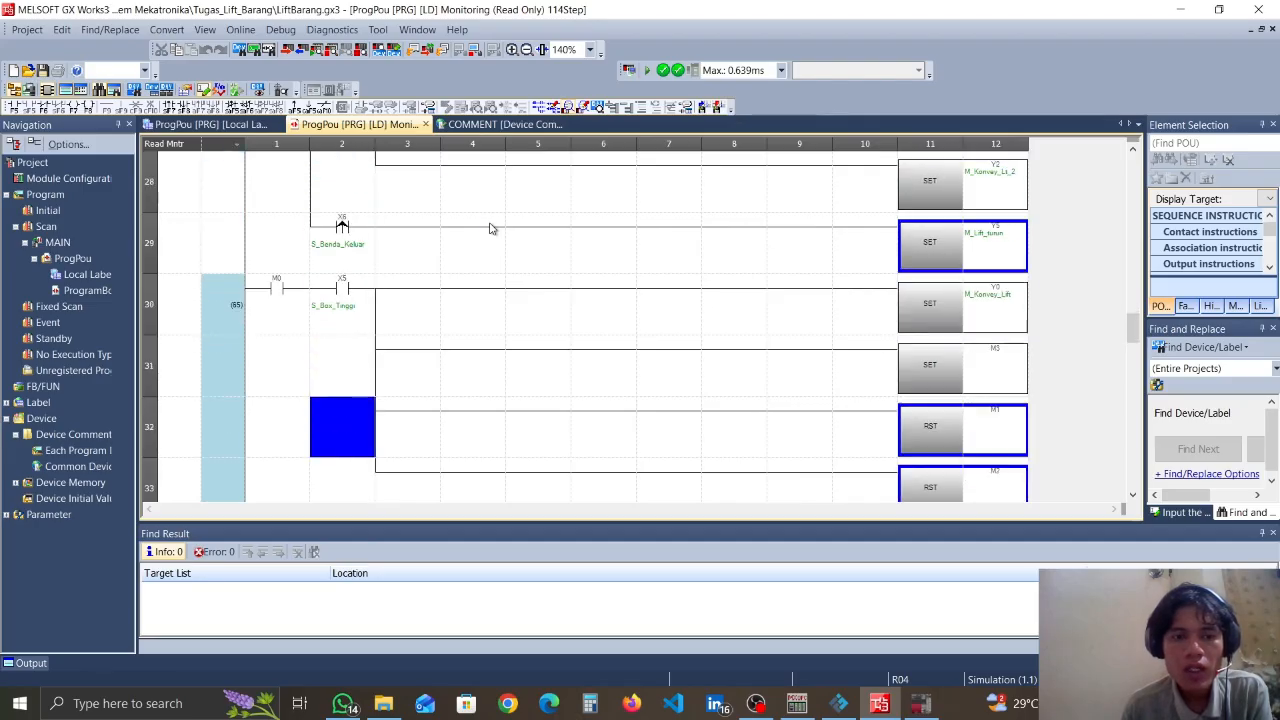
Examine the S_Box_Tinggi rung at rows 30 to 33, including its SET M3 and RST M1 outputs
{"action": "key", "text": "Left"}
{"action": "key", "text": "Up"}
{"action": "key", "text": "Up"}
{"action": "key", "text": "Up"}
{"action": "key", "text": "Right"}
{"action": "key", "text": "Down"}
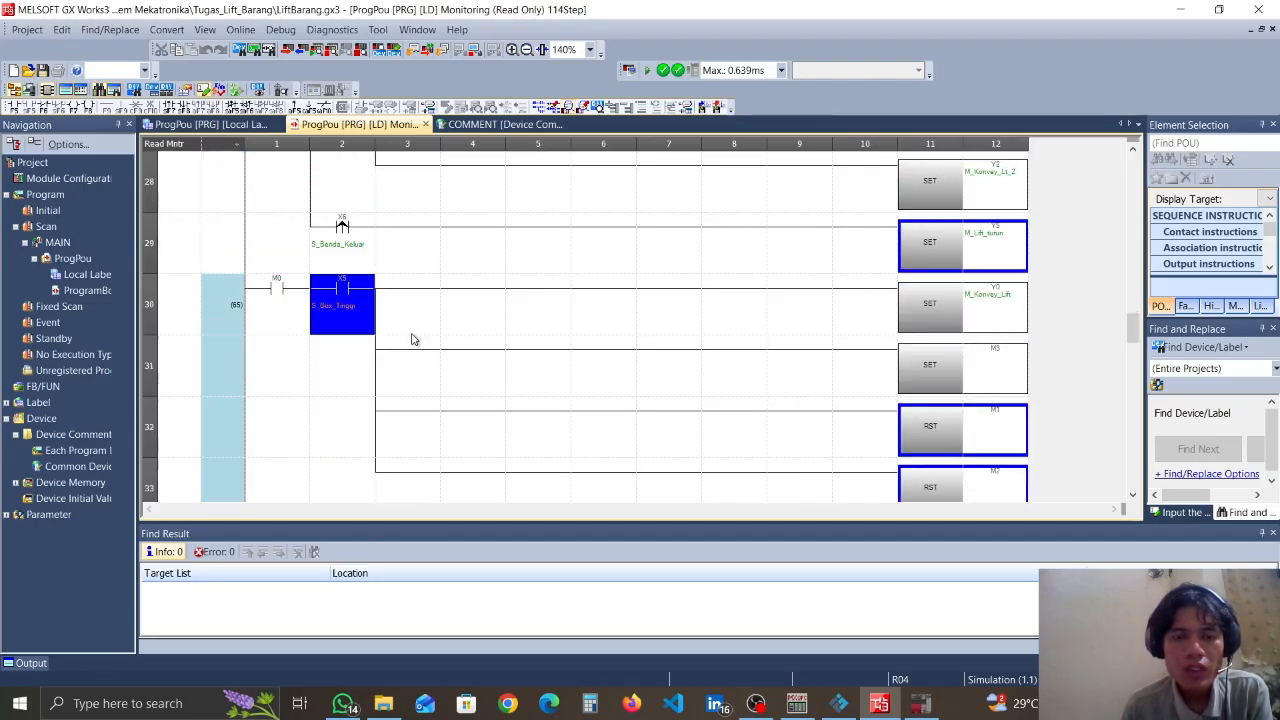
{"action": "key", "text": "Right"}
{"action": "key", "text": "Right"}
{"action": "key", "text": "Right"}
{"action": "key", "text": "Down"}
{"action": "key", "text": "Right"}
{"action": "key", "text": "Right"}
{"action": "key", "text": "Right"}
{"action": "key", "text": "Right"}
{"action": "key", "text": "Right"}
{"action": "key", "text": "Down"}
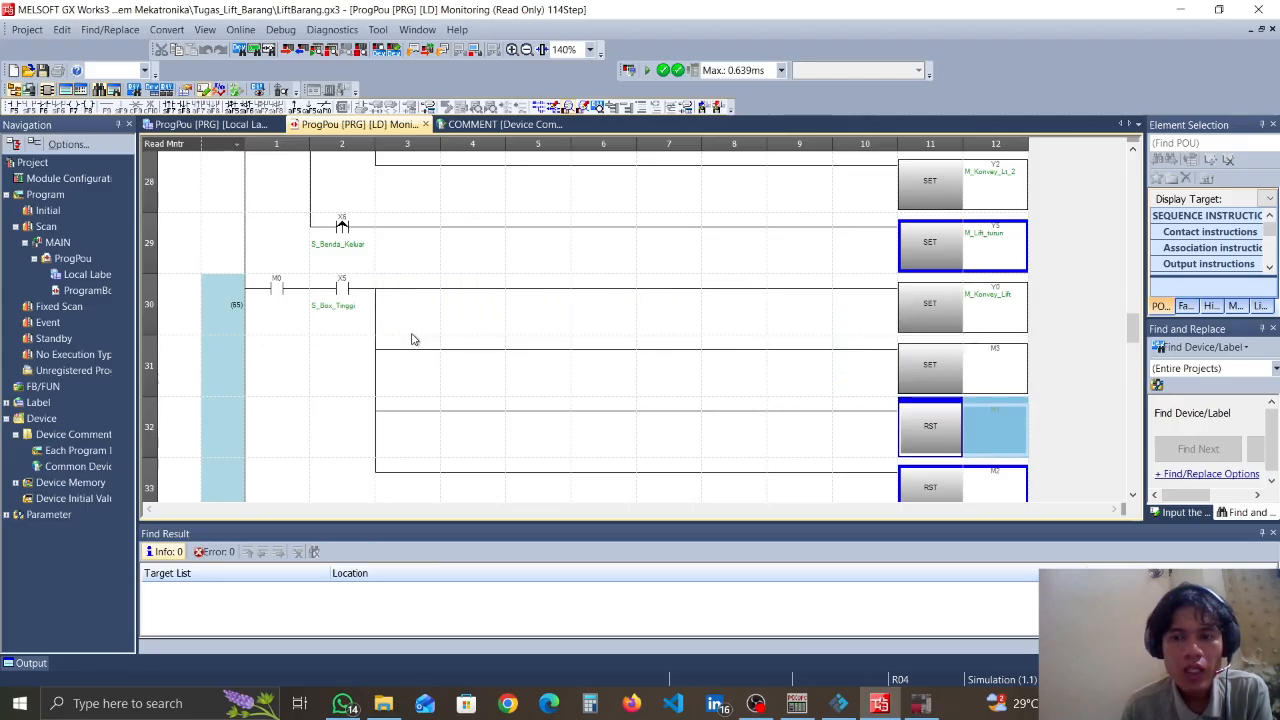
Go down to the rung at row 34 and inspect its M3 contact
{"action": "key", "text": "Down"}
{"action": "key", "text": "Down"}
{"action": "key", "text": "Down"}
{"action": "key", "text": "Left"}
{"action": "key", "text": "Left"}
{"action": "key", "text": "Left"}
{"action": "key", "text": "Left"}
{"action": "key", "text": "Left"}
{"action": "key", "text": "Left"}
{"action": "key", "text": "Left"}
{"action": "key", "text": "Left"}
{"action": "key", "text": "Left"}
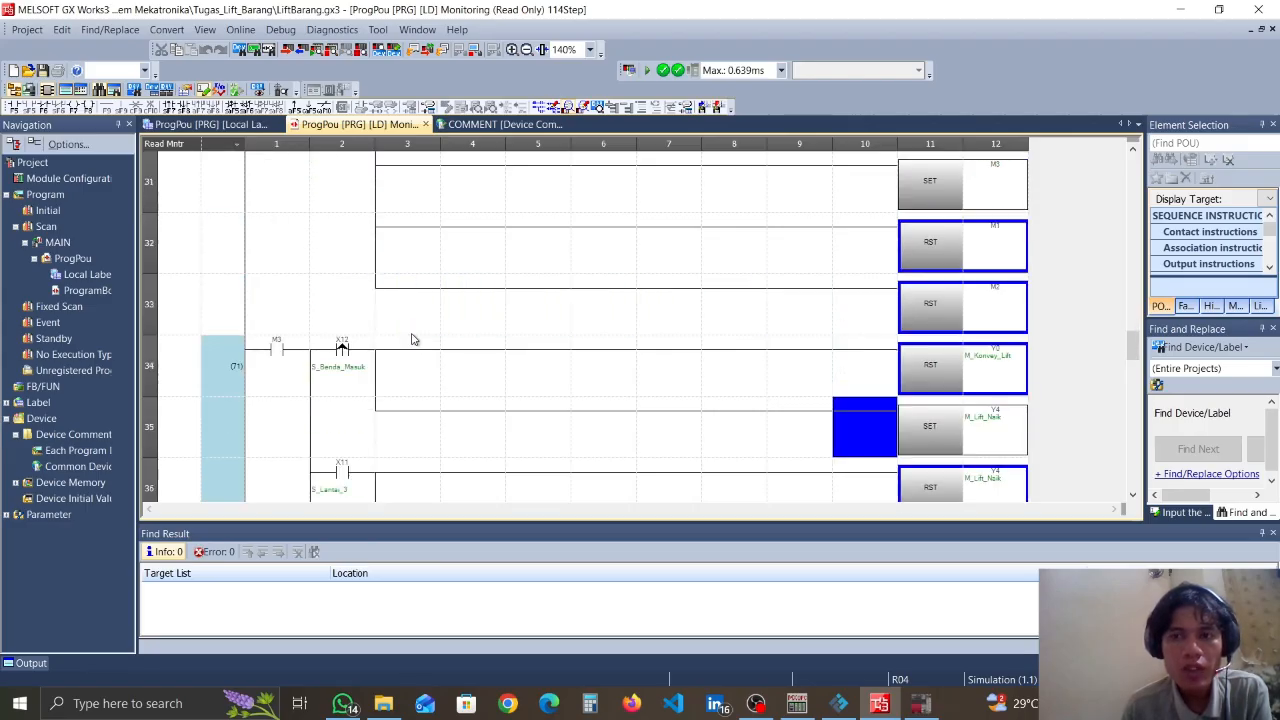
{"action": "key", "text": "Left"}
{"action": "key", "text": "Up"}
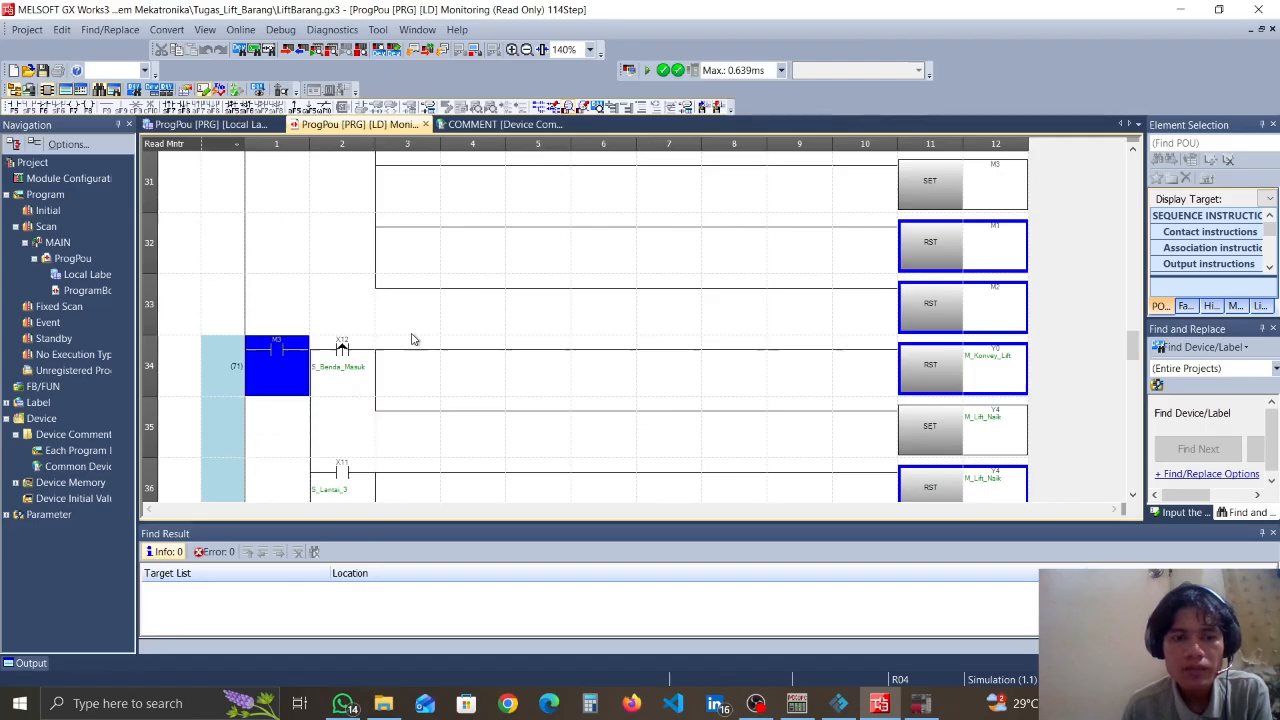
Examine the S_Benda_Masuk branch at rows 34 and 35, including RST M_Konvey_Lift and SET M_Lift_Naik
{"action": "key", "text": "Right"}
{"action": "key", "text": "Down"}
{"action": "key", "text": "Down"}
{"action": "key", "text": "Down"}
{"action": "key", "text": "Down"}
{"action": "left_click", "coordinate": [361, 323]}
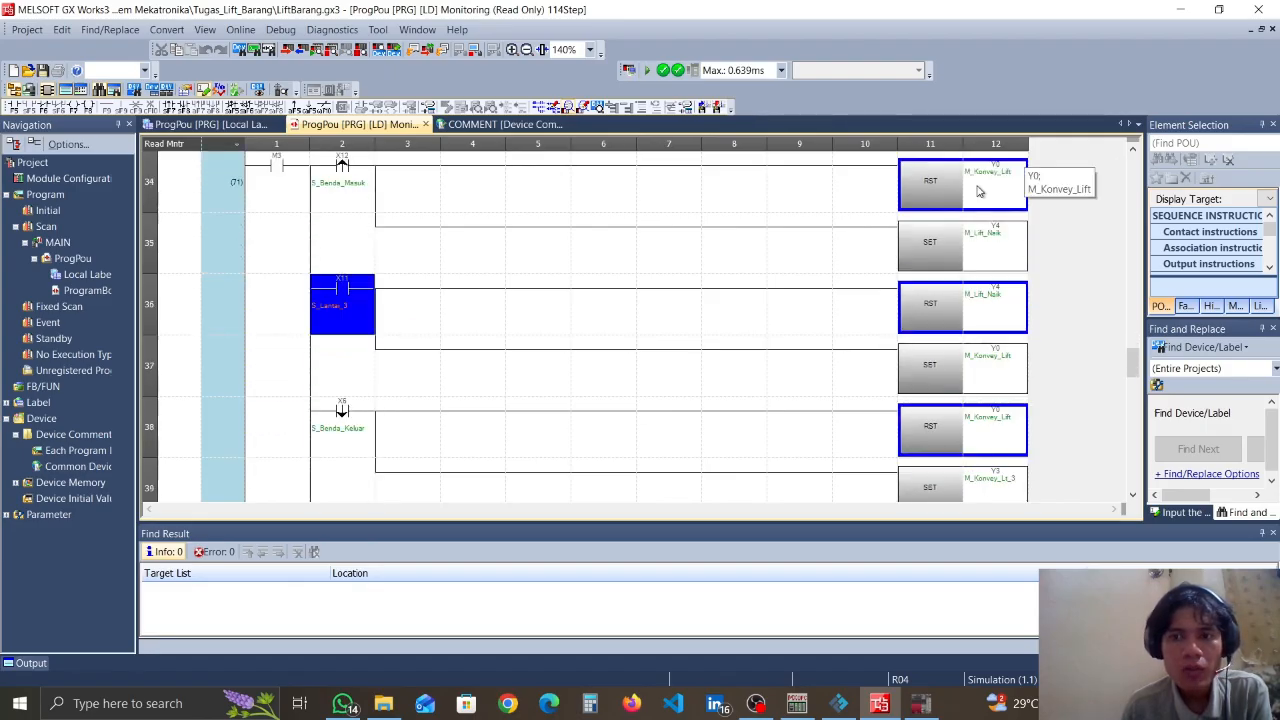
{"action": "left_click", "coordinate": [995, 236]}
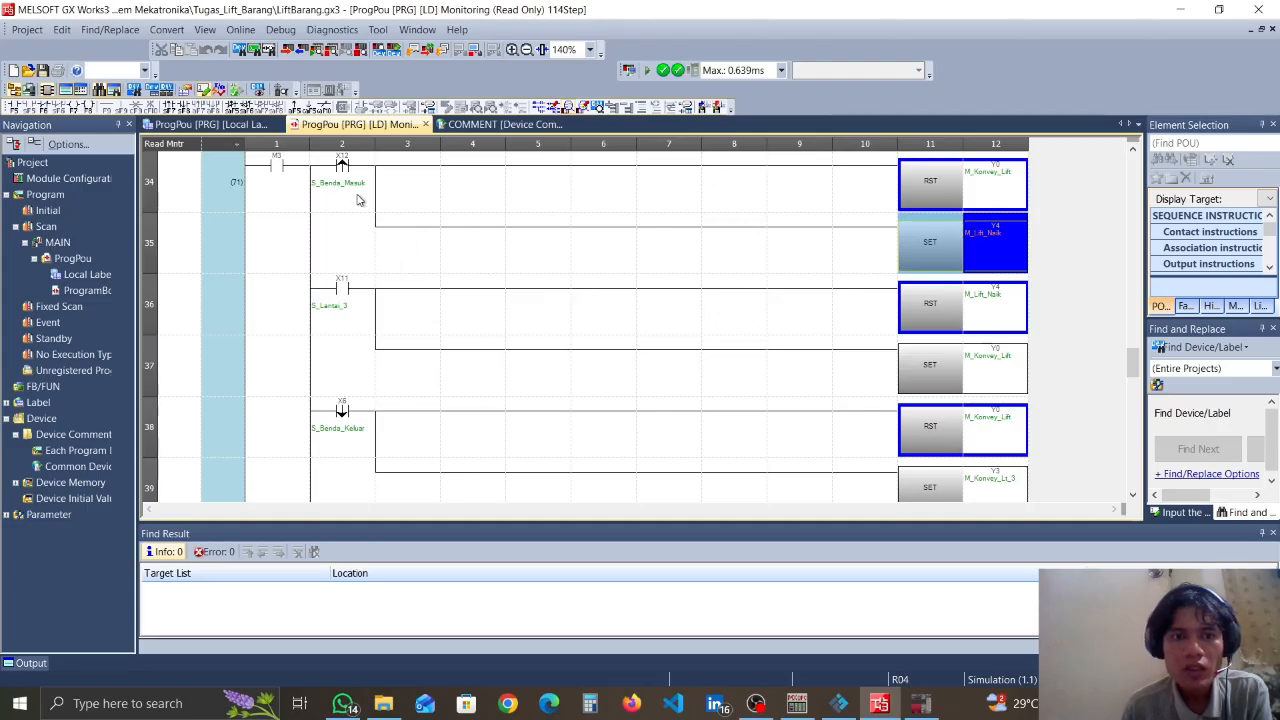
{"action": "key", "text": "Up"}
{"action": "key", "text": "Up"}
{"action": "key", "text": "Left"}
{"action": "key", "text": "Left"}
{"action": "key", "text": "Left"}
{"action": "key", "text": "Left"}
{"action": "key", "text": "Left"}
{"action": "key", "text": "Left"}
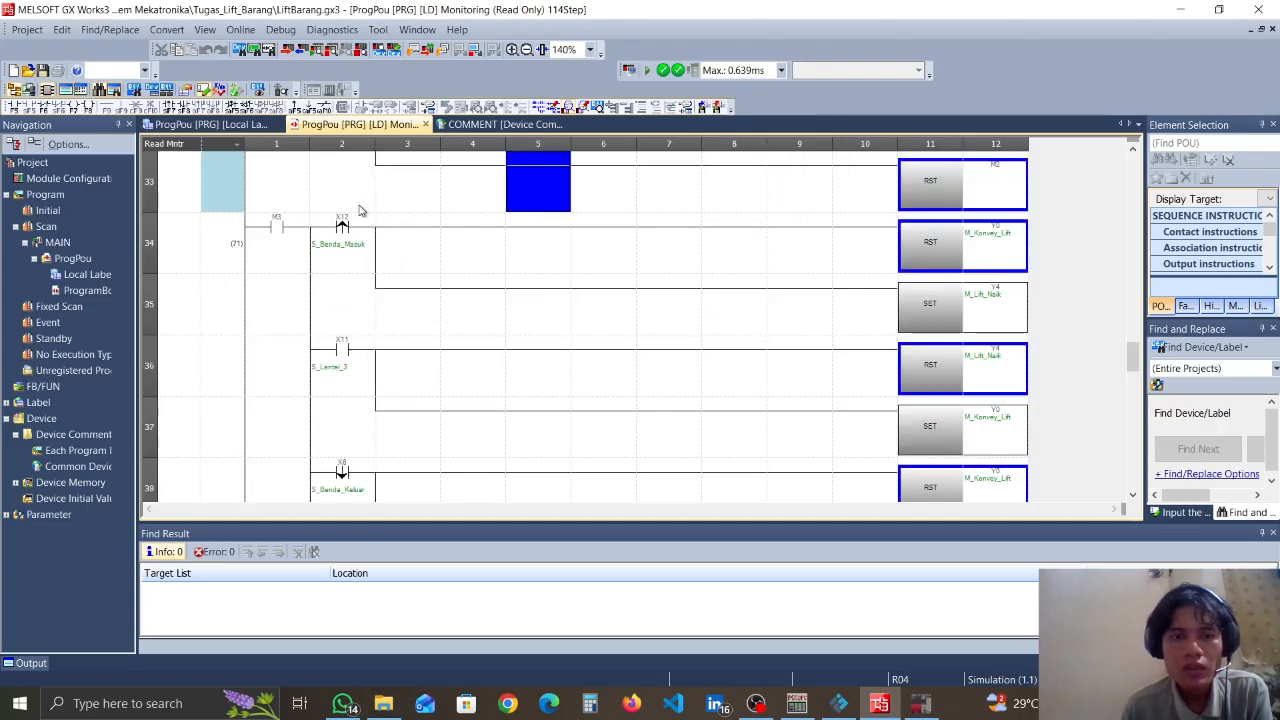
Examine the S_Lantai_3 branch at row 36 and follow it across to its outputs
{"action": "key", "text": "Down"}
{"action": "key", "text": "Down"}
{"action": "key", "text": "Down"}
{"action": "key", "text": "Left"}
{"action": "key", "text": "Left"}
{"action": "key", "text": "Left"}
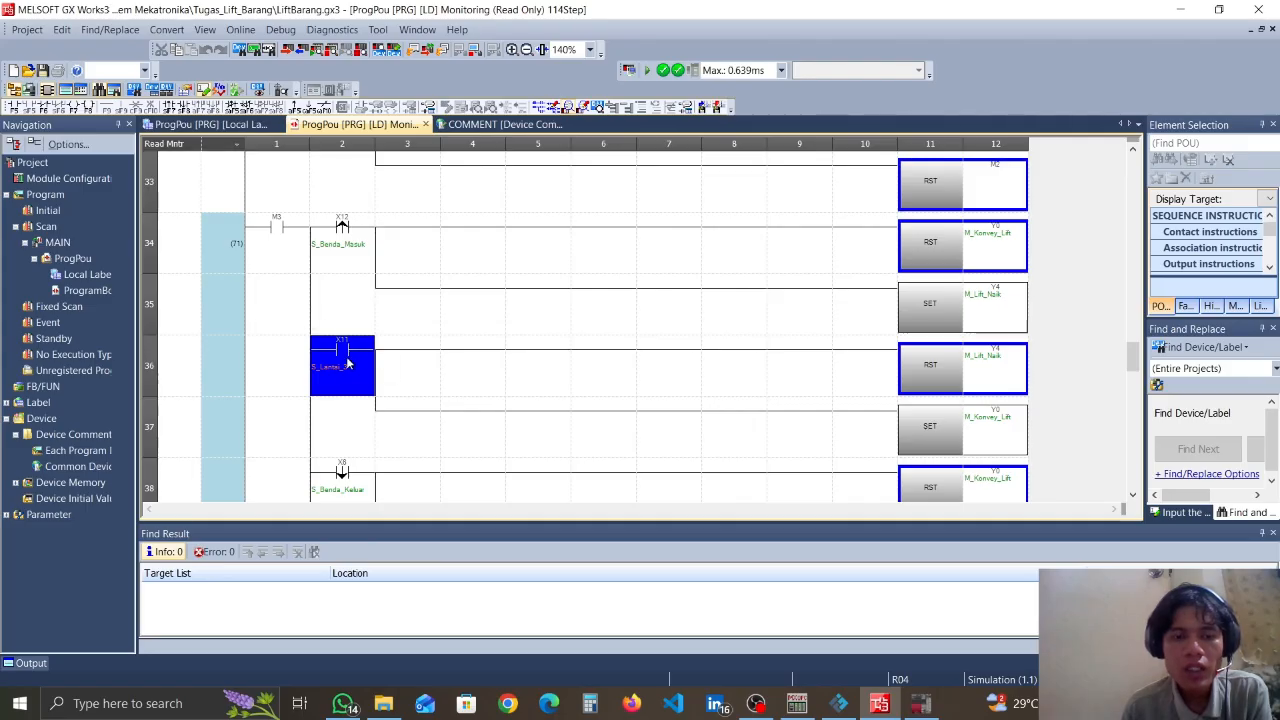
{"action": "key", "text": "Right"}
{"action": "key", "text": "Right"}
{"action": "key", "text": "Right"}
{"action": "key", "text": "Right"}
{"action": "key", "text": "Right"}
{"action": "key", "text": "Right"}
{"action": "key", "text": "Right"}
{"action": "key", "text": "Right"}
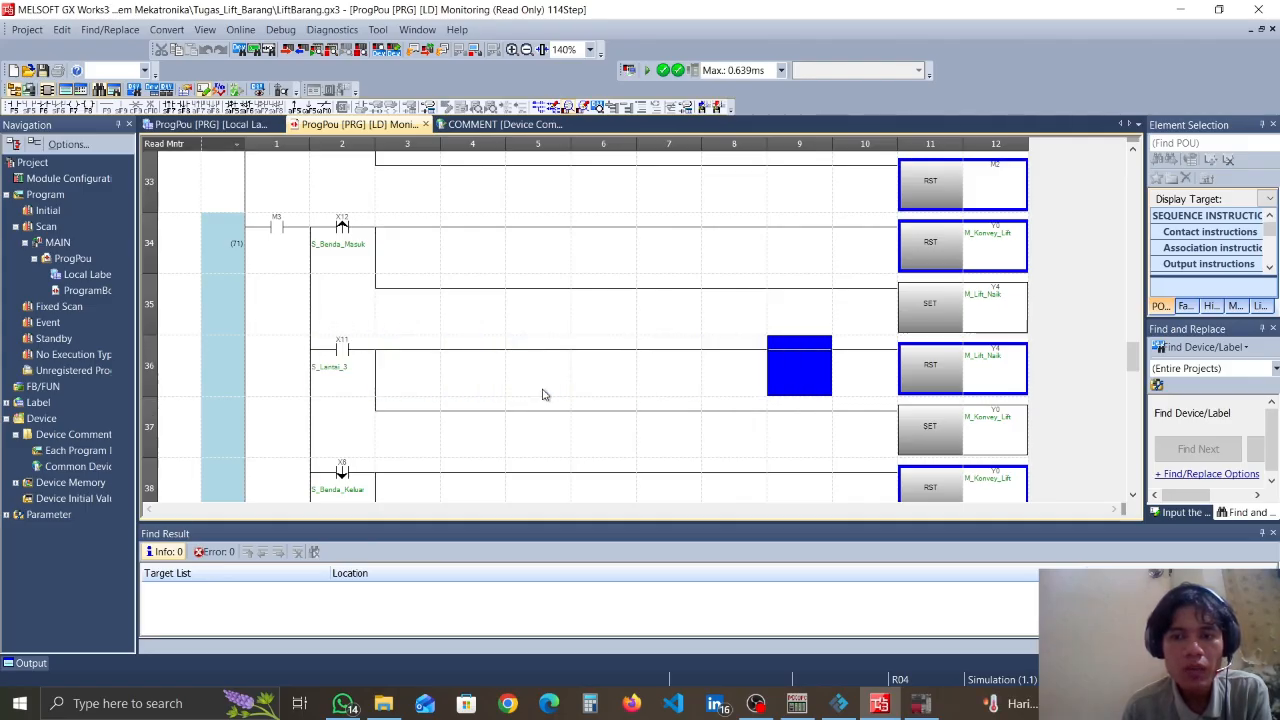
Review the S_Benda_Keluar branches in rows 38 to 40 and the S_Lantai_1 rung at rows 41 and 42
{"action": "key", "text": "Down"}
{"action": "key", "text": "Down"}
{"action": "key", "text": "Down"}
{"action": "key", "text": "Down"}
{"action": "key", "text": "Down"}
{"action": "key", "text": "Down"}
{"action": "key", "text": "Down"}
{"action": "key", "text": "Down"}
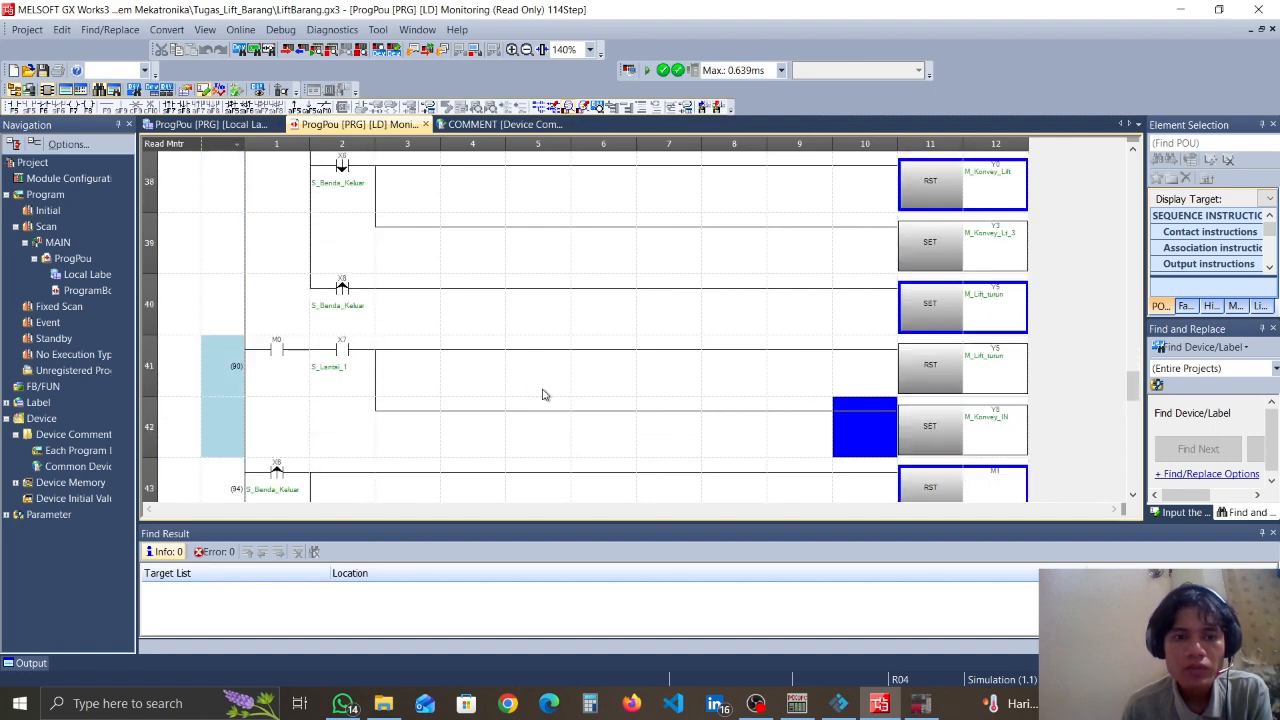
Examine the S_Benda_Keluar rung at rows 43 to 45 that resets M1, M2 and M3
{"action": "key", "text": "Down"}
{"action": "key", "text": "Left"}
{"action": "key", "text": "Left"}
{"action": "key", "text": "Left"}
{"action": "key", "text": "Left"}
{"action": "key", "text": "Left"}
{"action": "key", "text": "Left"}
{"action": "key", "text": "Left"}
{"action": "key", "text": "Left"}
{"action": "key", "text": "Left"}
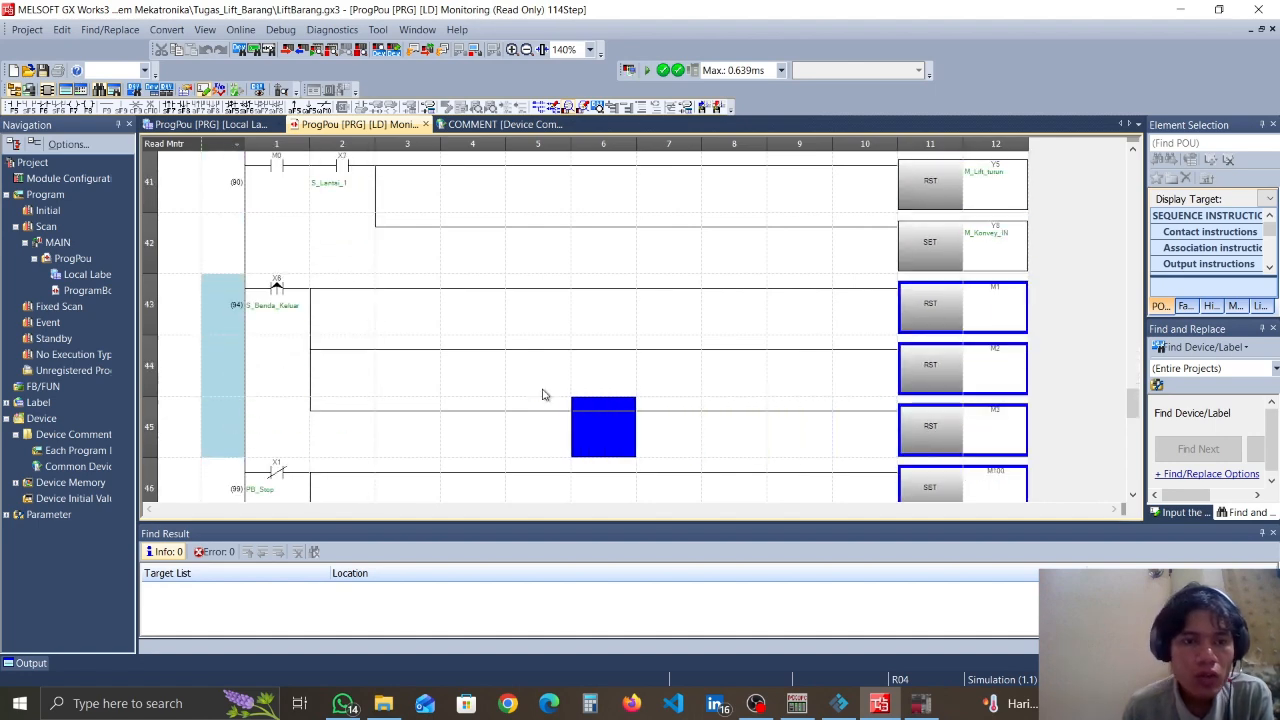
Examine the PB_Stop and EMG_Stop rung at rows 46 and 47 with its SET M100 output
{"action": "key", "text": "Down"}
{"action": "key", "text": "Down"}
{"action": "key", "text": "Down"}
{"action": "key", "text": "Down"}
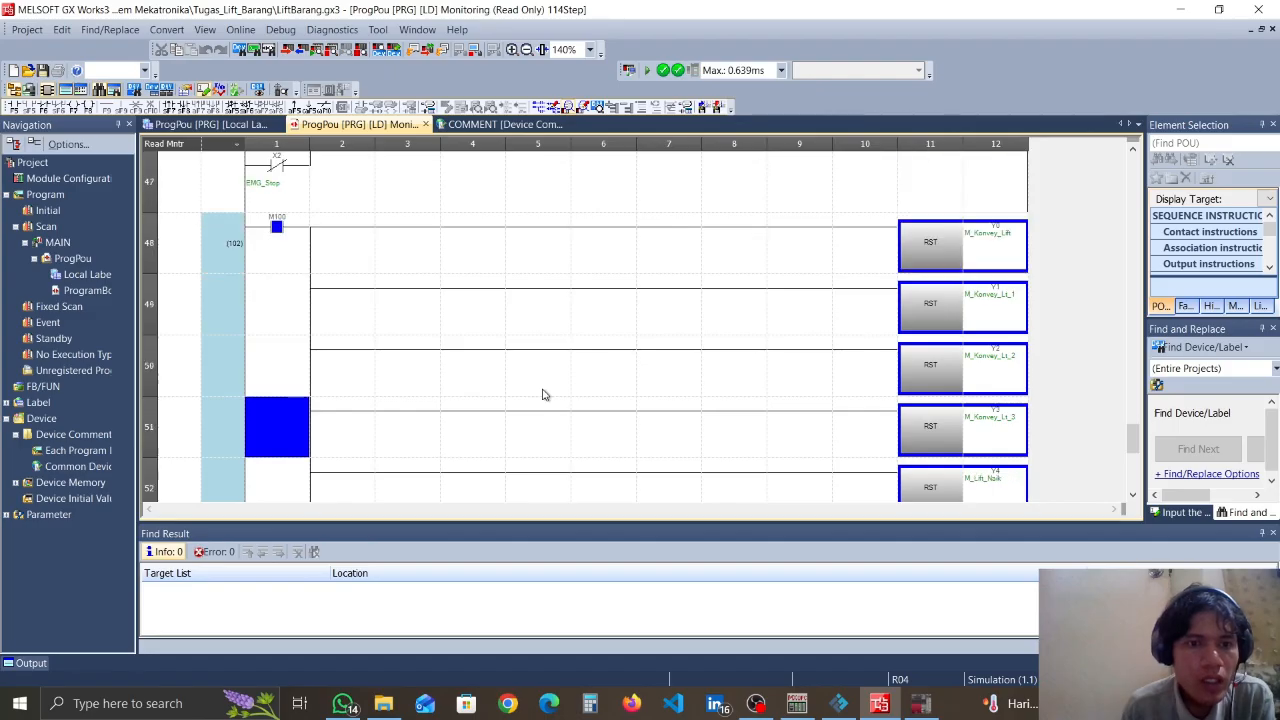
{"action": "key", "text": "Up"}
{"action": "key", "text": "Up"}
{"action": "key", "text": "Up"}
{"action": "key", "text": "Right"}
{"action": "key", "text": "Right"}
{"action": "key", "text": "Right"}
{"action": "key", "text": "Right"}
{"action": "key", "text": "Right"}
{"action": "key", "text": "Right"}
{"action": "key", "text": "Right"}
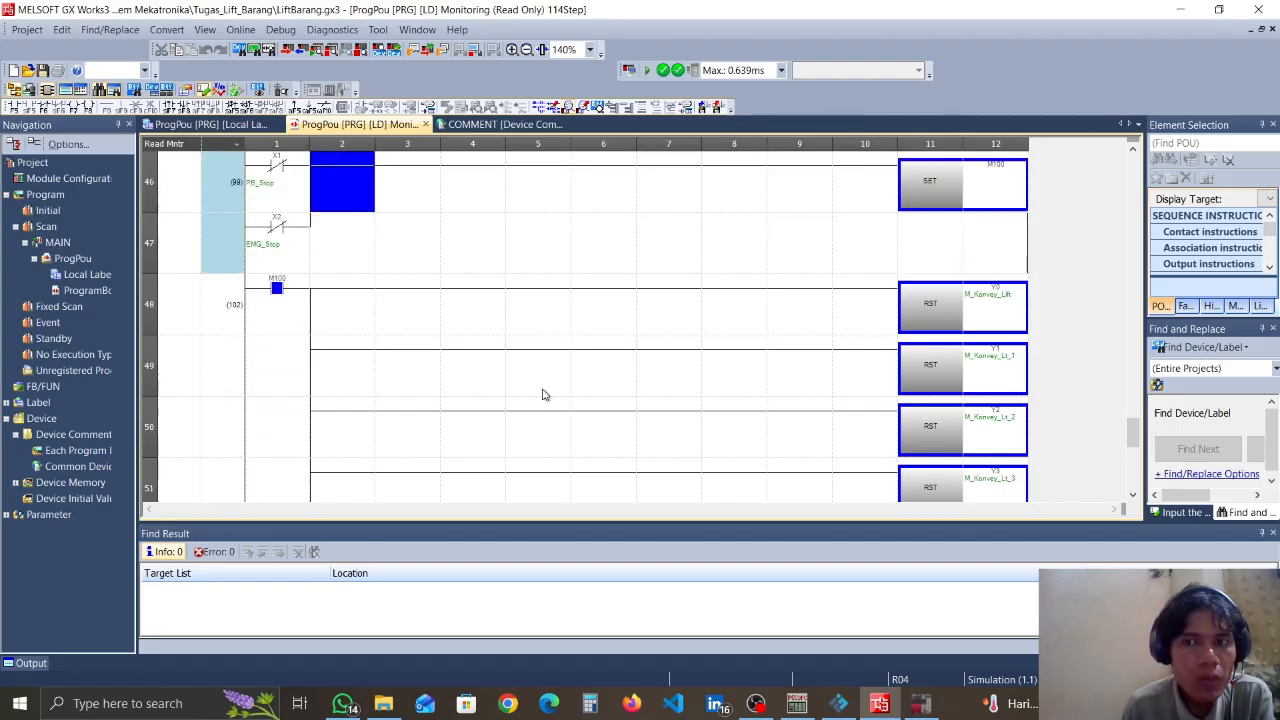
{"action": "key", "text": "Left"}
{"action": "key", "text": "Left"}
{"action": "key", "text": "Left"}
{"action": "key", "text": "Left"}
{"action": "key", "text": "Left"}
{"action": "key", "text": "Left"}
{"action": "key", "text": "Left"}
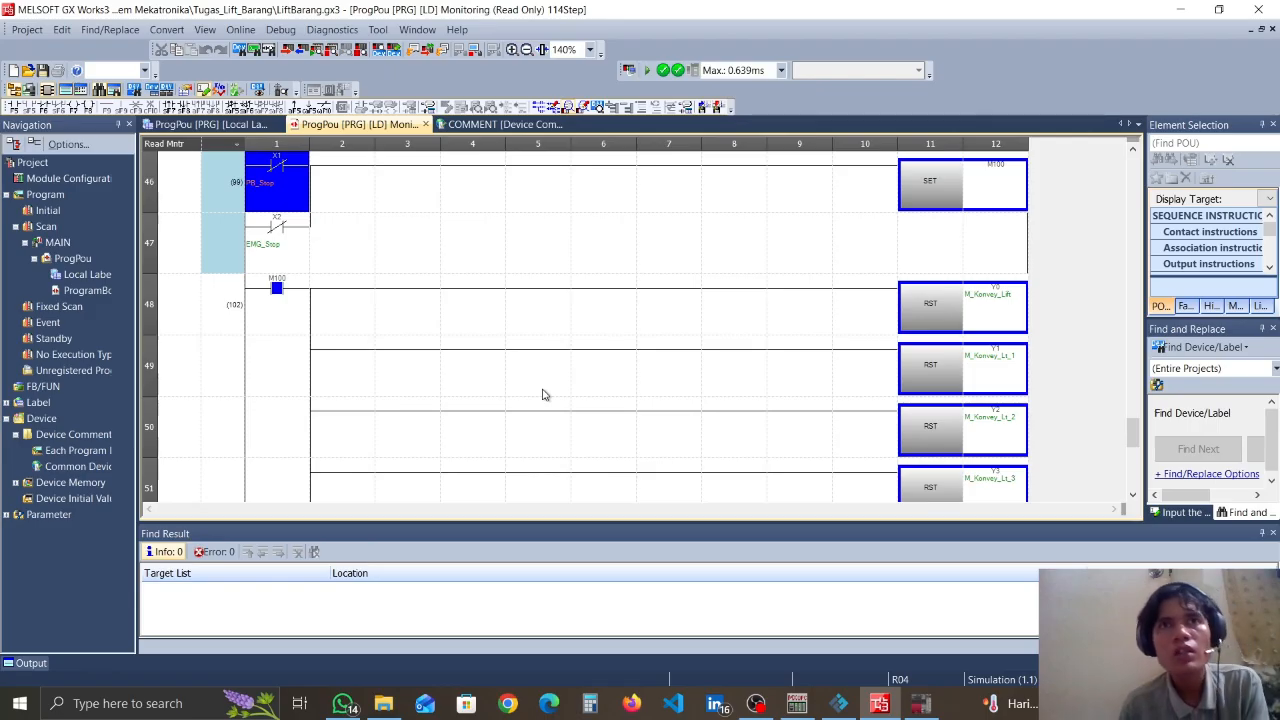
Inspect the M100 contact that starts the reset rung at row 48
{"action": "key", "text": "Down"}
{"action": "key", "text": "Down"}
{"action": "key", "text": "Down"}
{"action": "key", "text": "Down"}
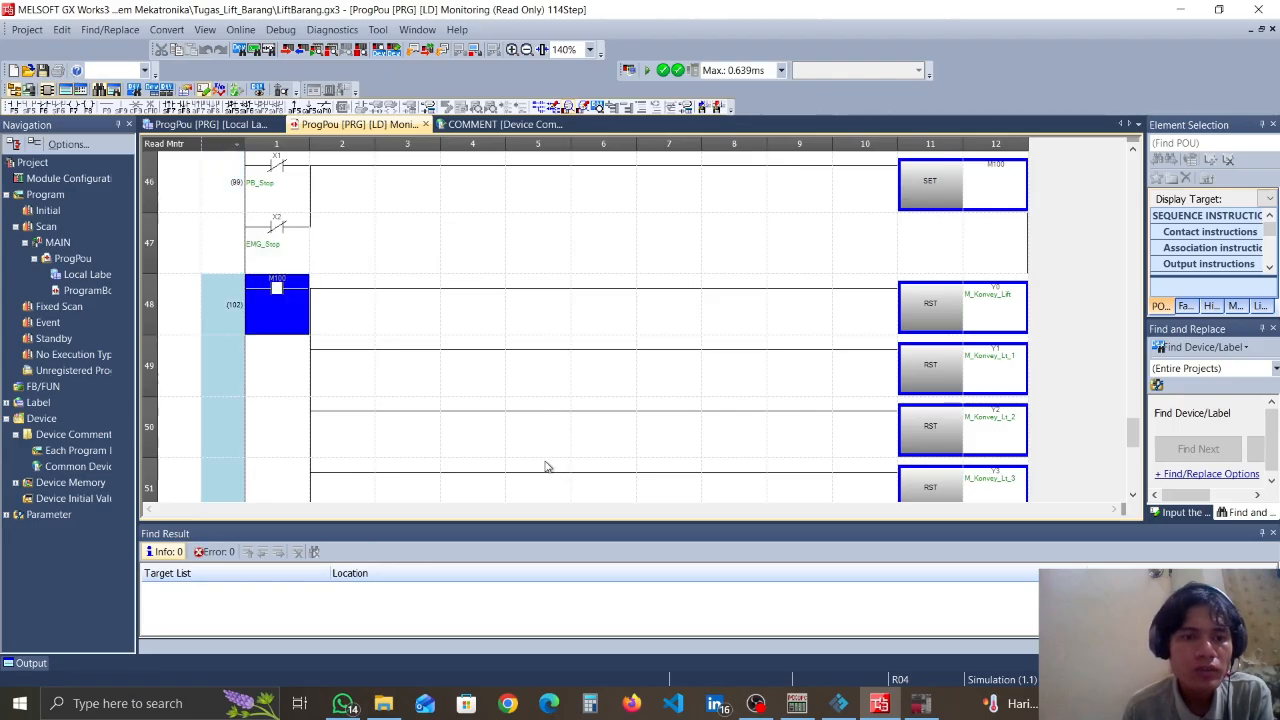
{"action": "key", "text": "Up"}
{"action": "key", "text": "Up"}
{"action": "key", "text": "Up"}
{"action": "key", "text": "Down"}
{"action": "key", "text": "Right"}
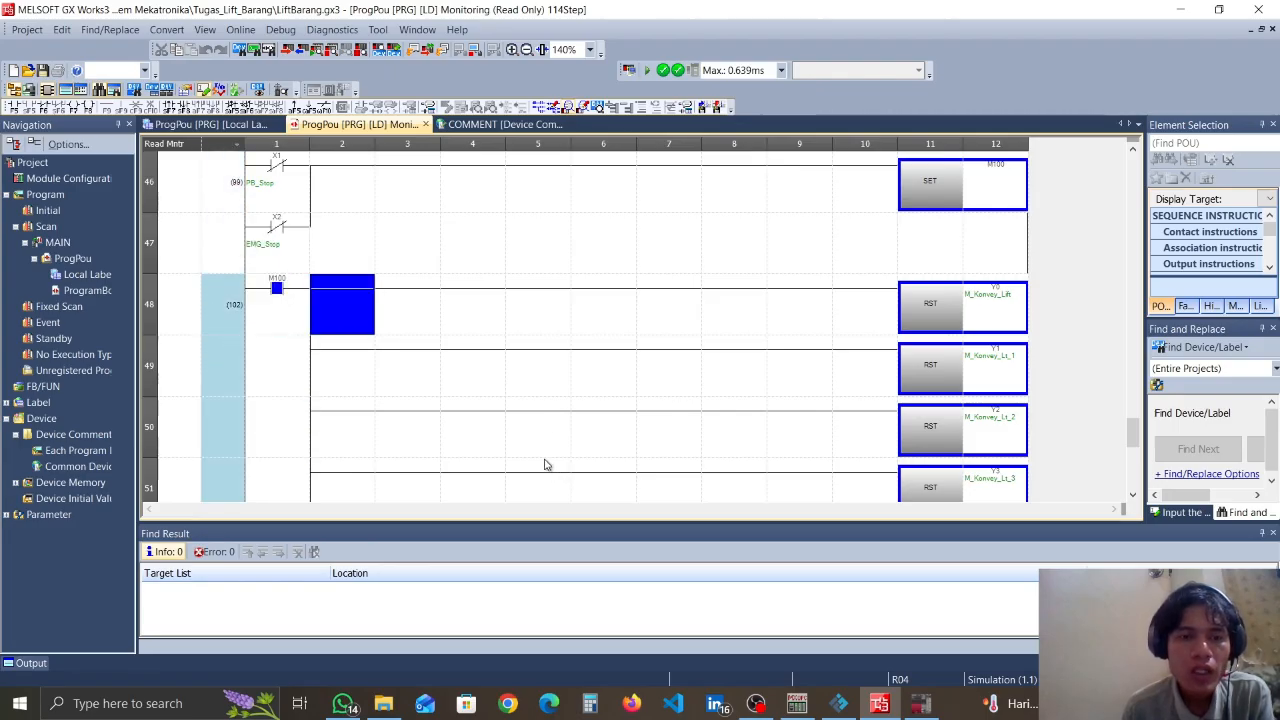
Review the M100 rung's remaining outputs down to Indicator_Stop and Indicator_ON, as far as the program's END row
{"action": "key", "text": "Right"}
{"action": "key", "text": "Right"}
{"action": "key", "text": "Right"}
{"action": "key", "text": "Right"}
{"action": "key", "text": "Right"}
{"action": "key", "text": "Up"}
{"action": "key", "text": "Left"}
{"action": "key", "text": "Down"}
{"action": "key", "text": "Down"}
{"action": "key", "text": "ctrl+End"}
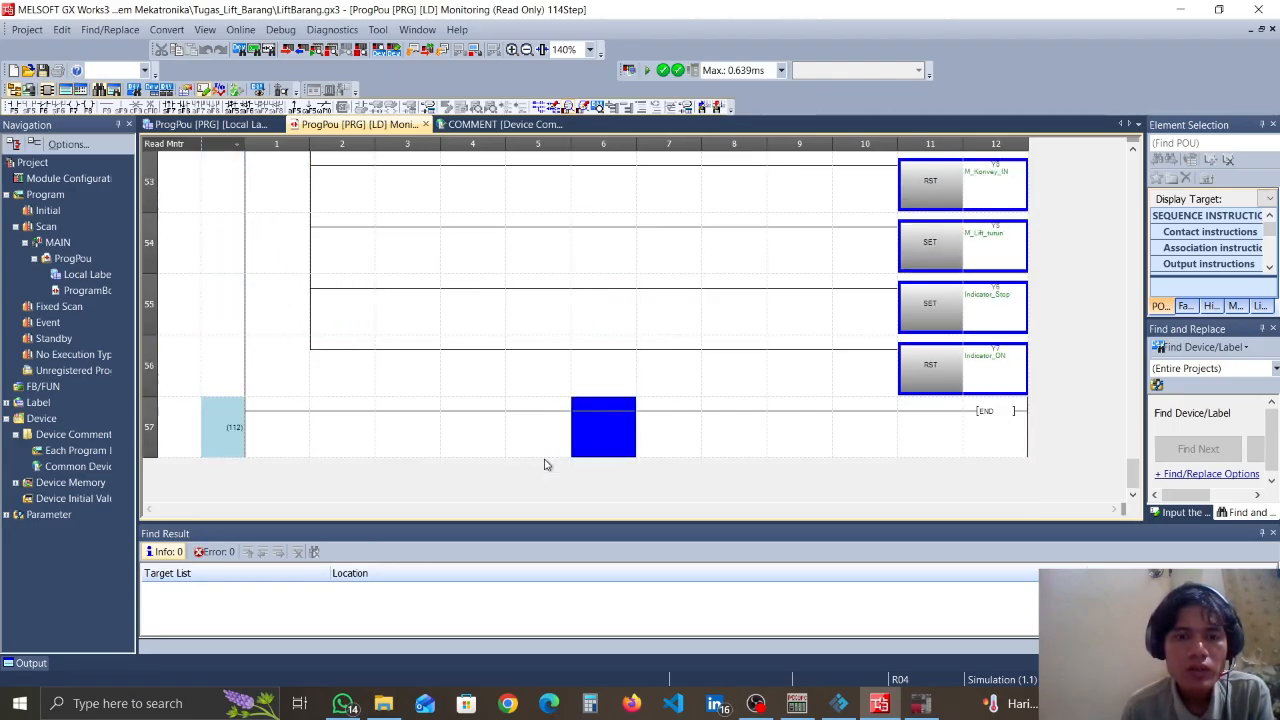
{"action": "key", "text": "Up"}
{"action": "key", "text": "Up"}
Open the device comments and review the output comments from Y0 M_Konvey_Lift to Y8 M_Konvey_IN
{"action": "left_click", "coordinate": [505, 124]}
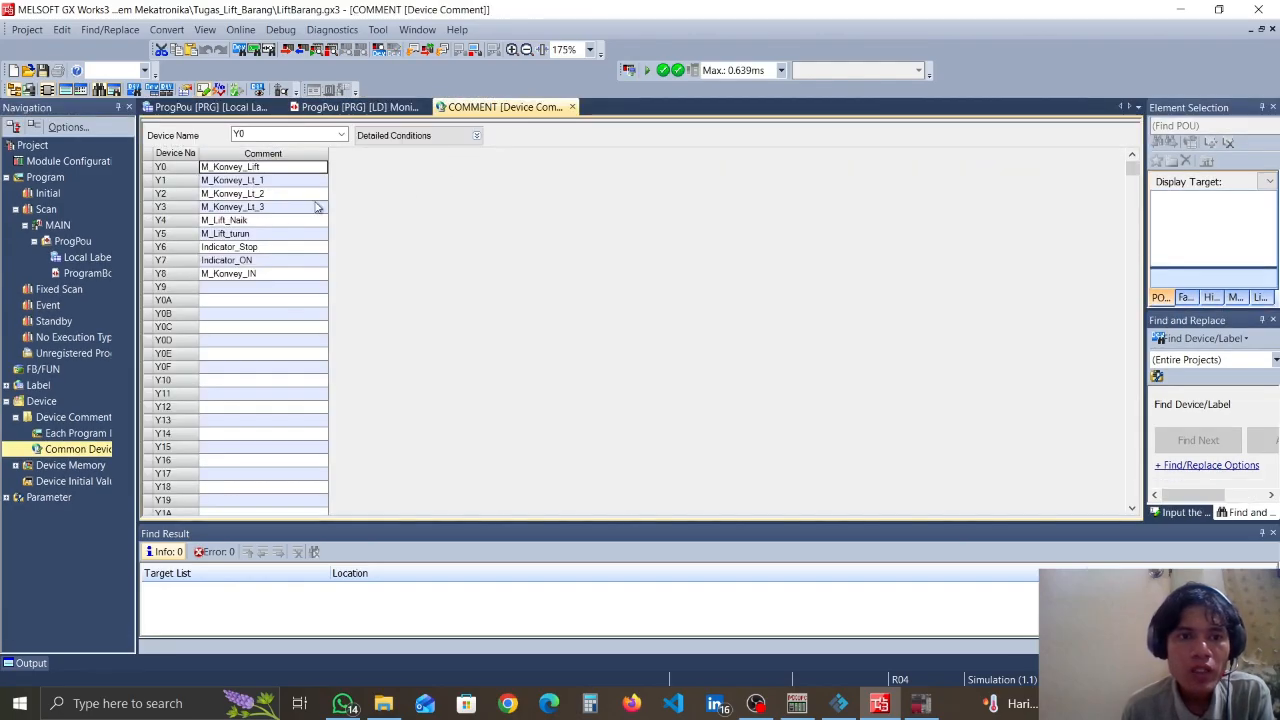
{"action": "left_click", "coordinate": [258, 181]}
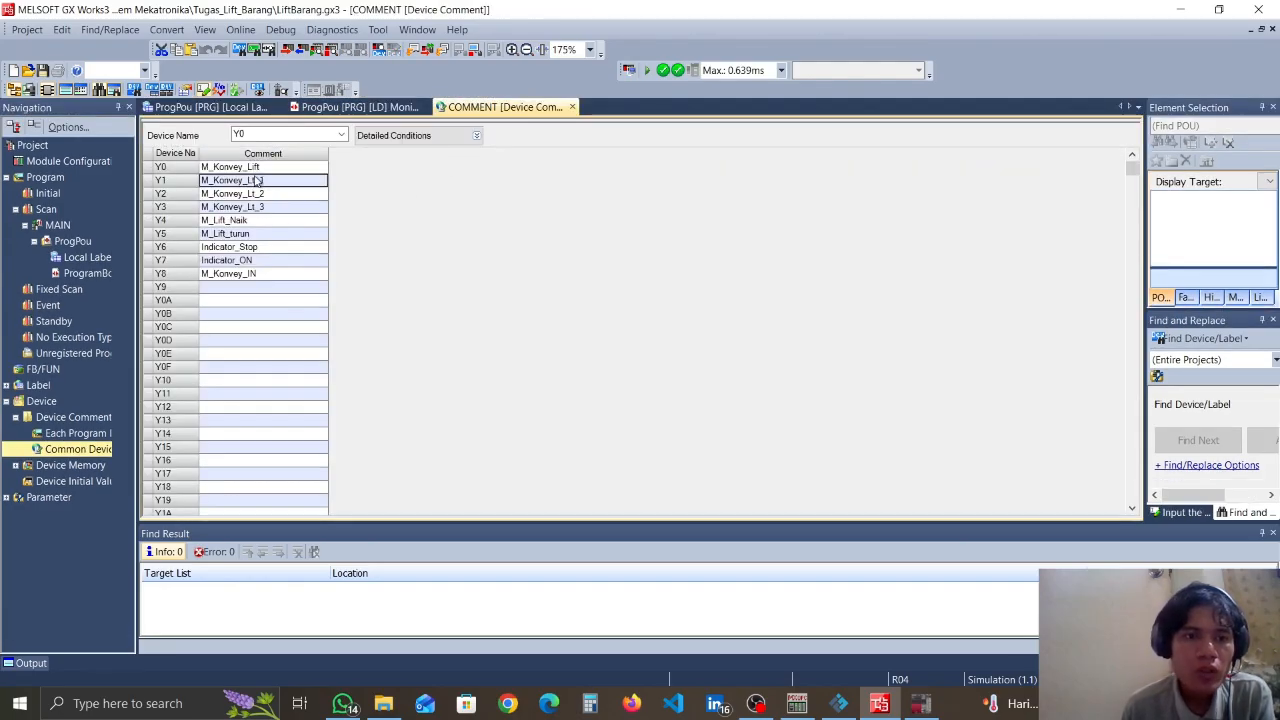
{"action": "left_click", "coordinate": [221, 171]}
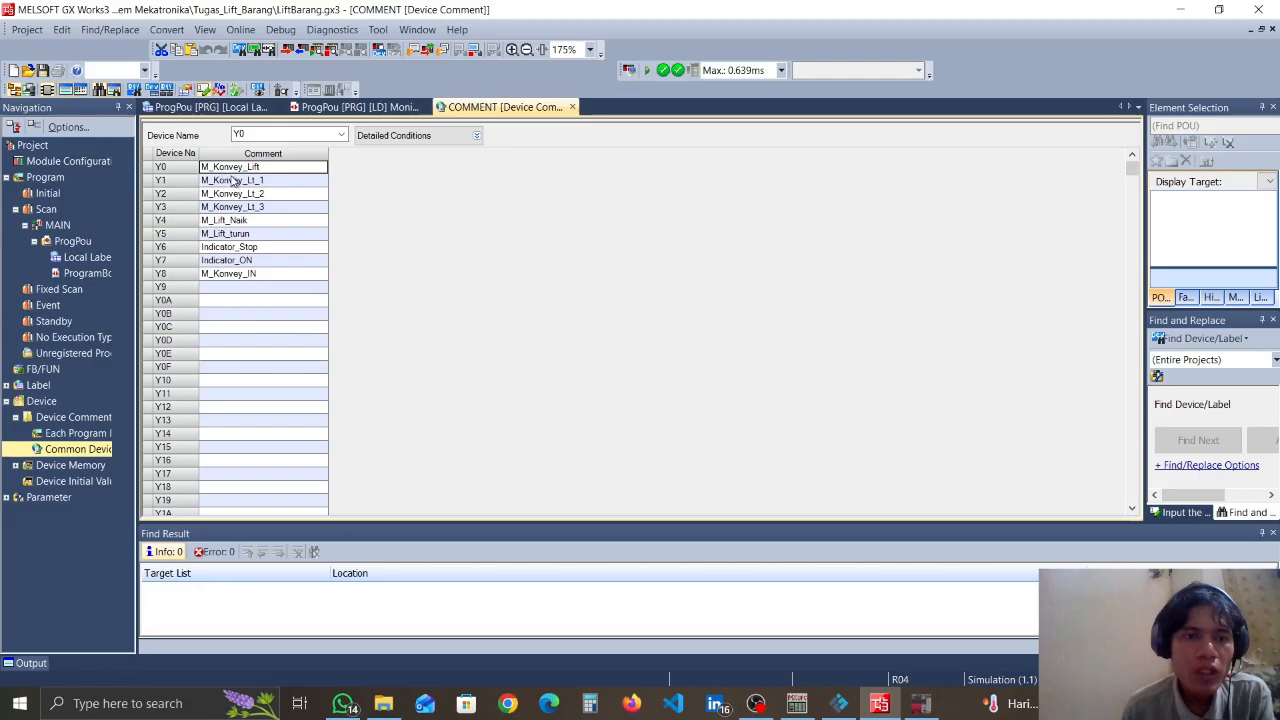
{"action": "left_click", "coordinate": [234, 181]}
{"action": "left_click", "coordinate": [265, 195]}
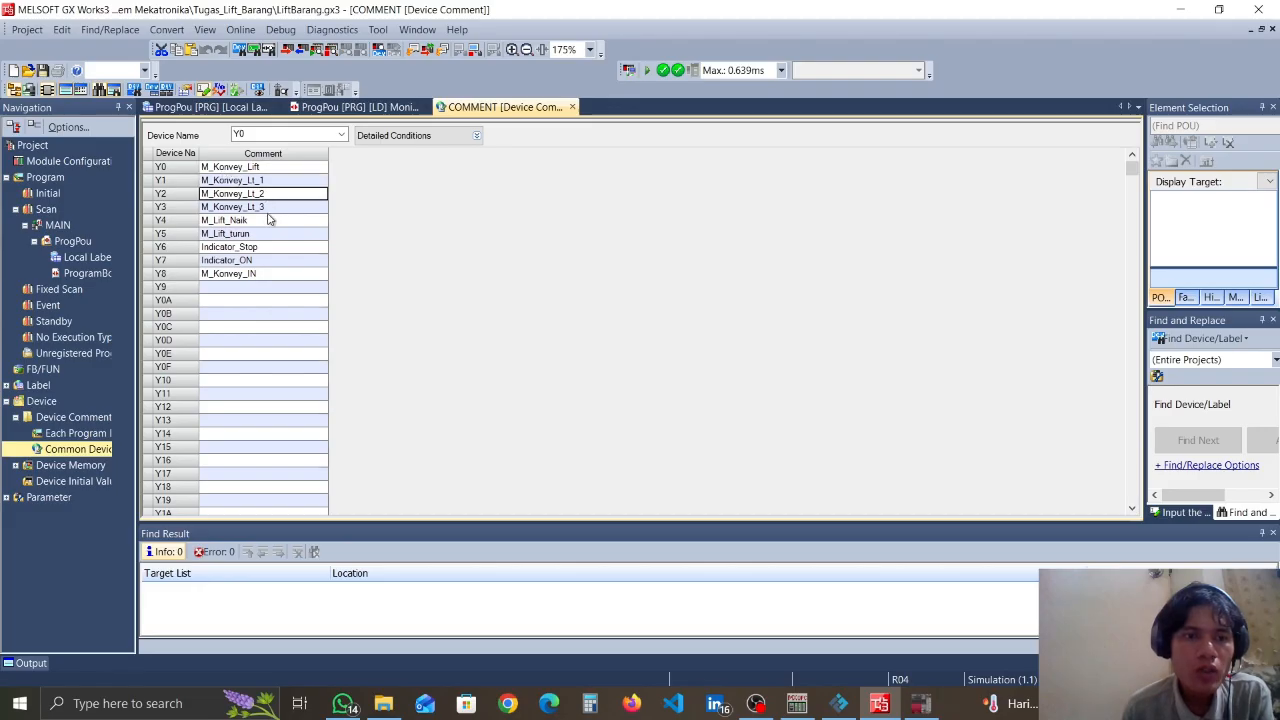
{"action": "left_click", "coordinate": [267, 209]}
{"action": "left_click", "coordinate": [251, 221]}
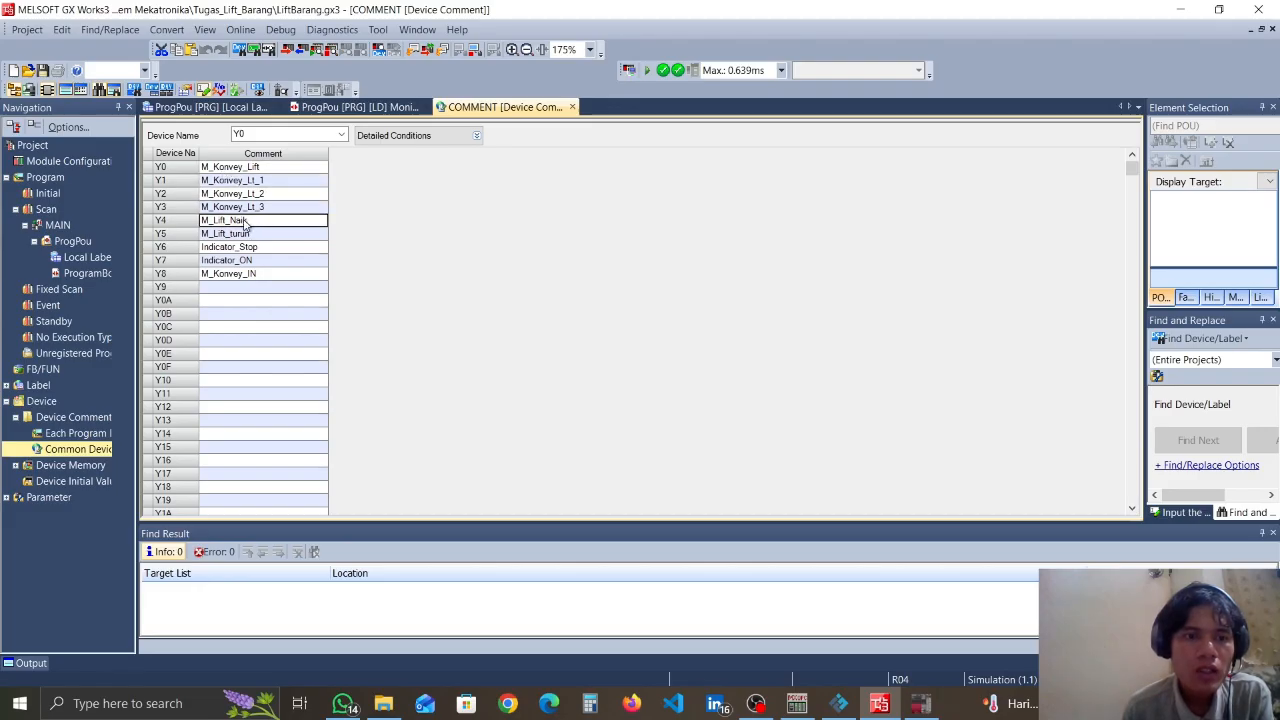
{"action": "left_click", "coordinate": [244, 236]}
{"action": "left_click", "coordinate": [246, 248]}
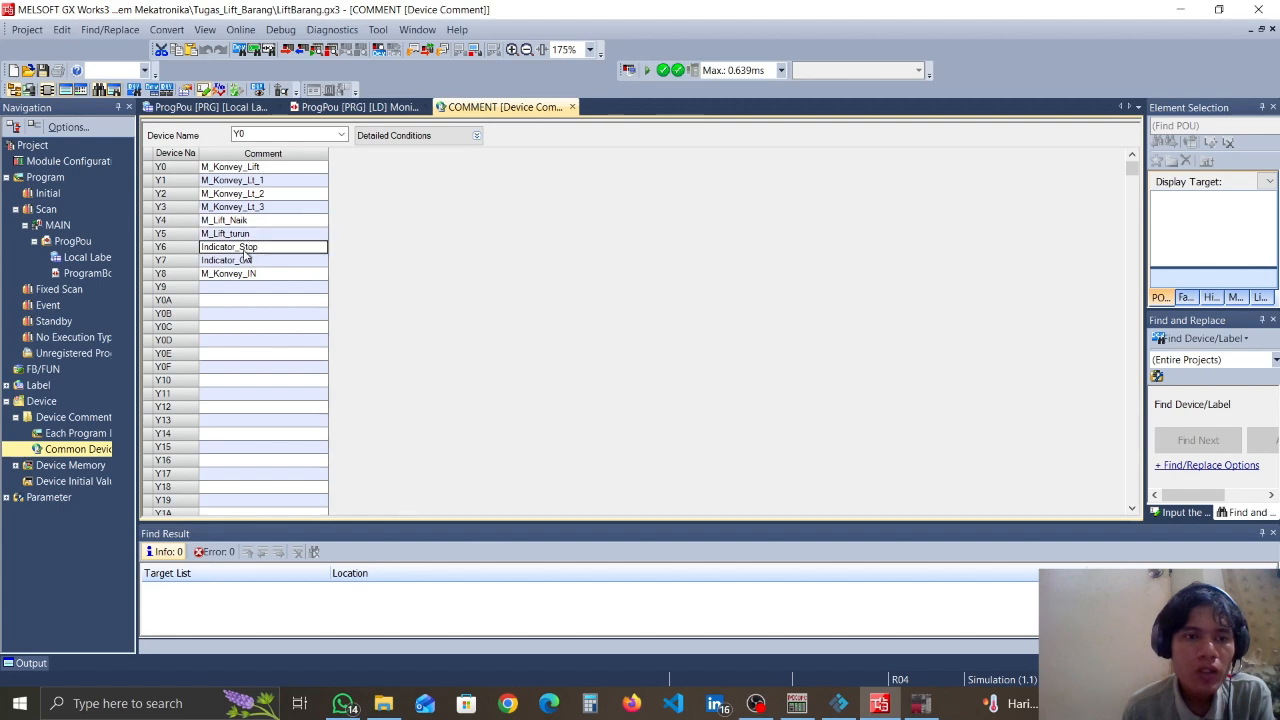
{"action": "left_click", "coordinate": [260, 263]}
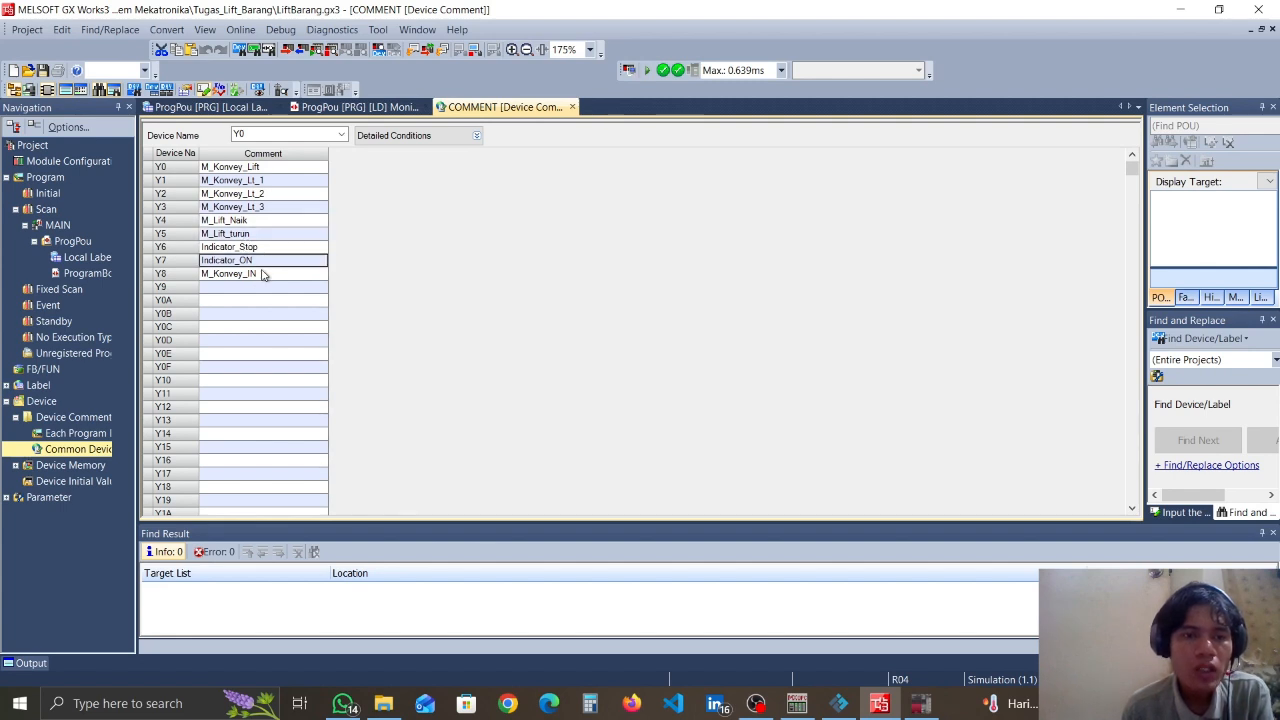
{"action": "left_click", "coordinate": [265, 273]}
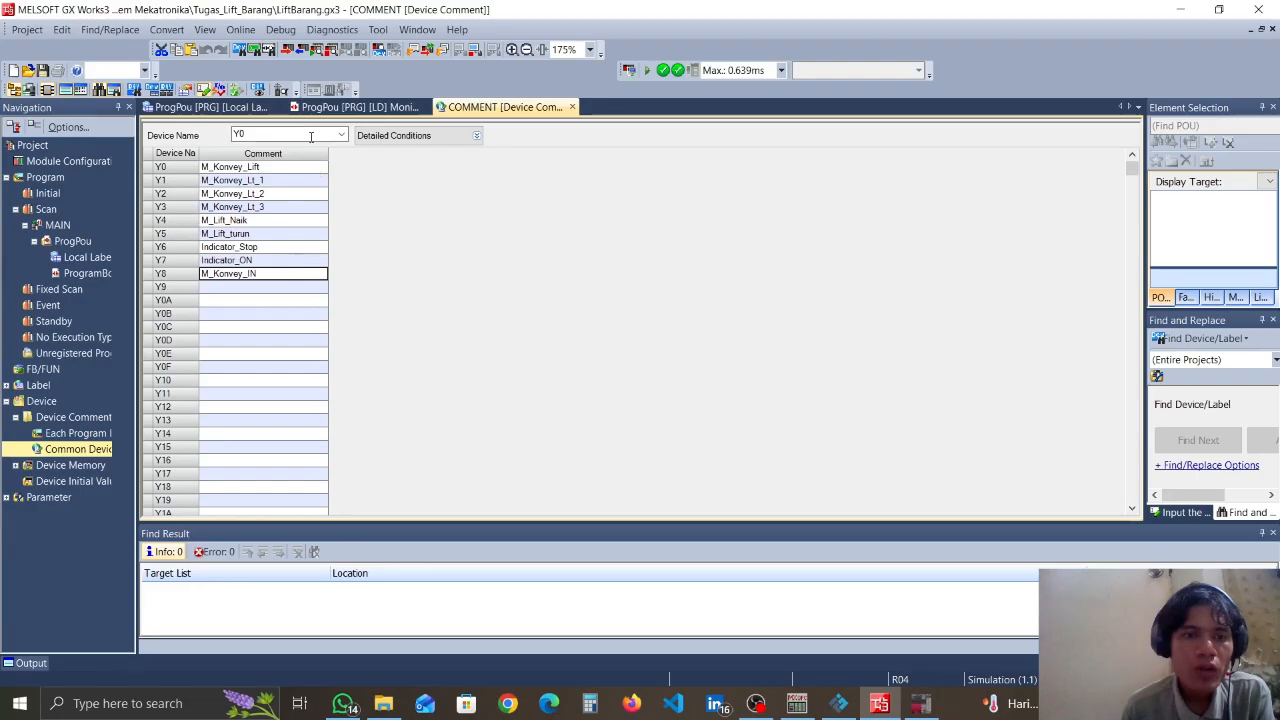
Switch the device comment list to the input devices starting at X0
{"action": "left_click", "coordinate": [341, 134]}
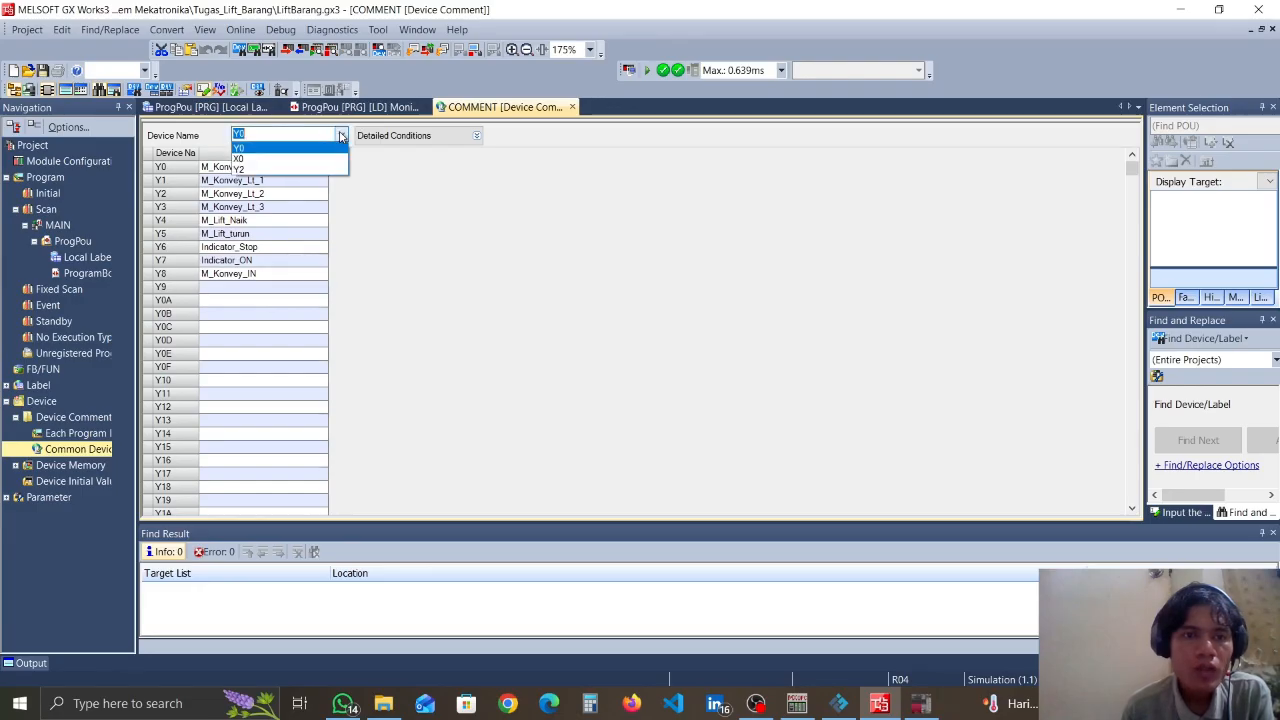
{"action": "left_click", "coordinate": [345, 150]}
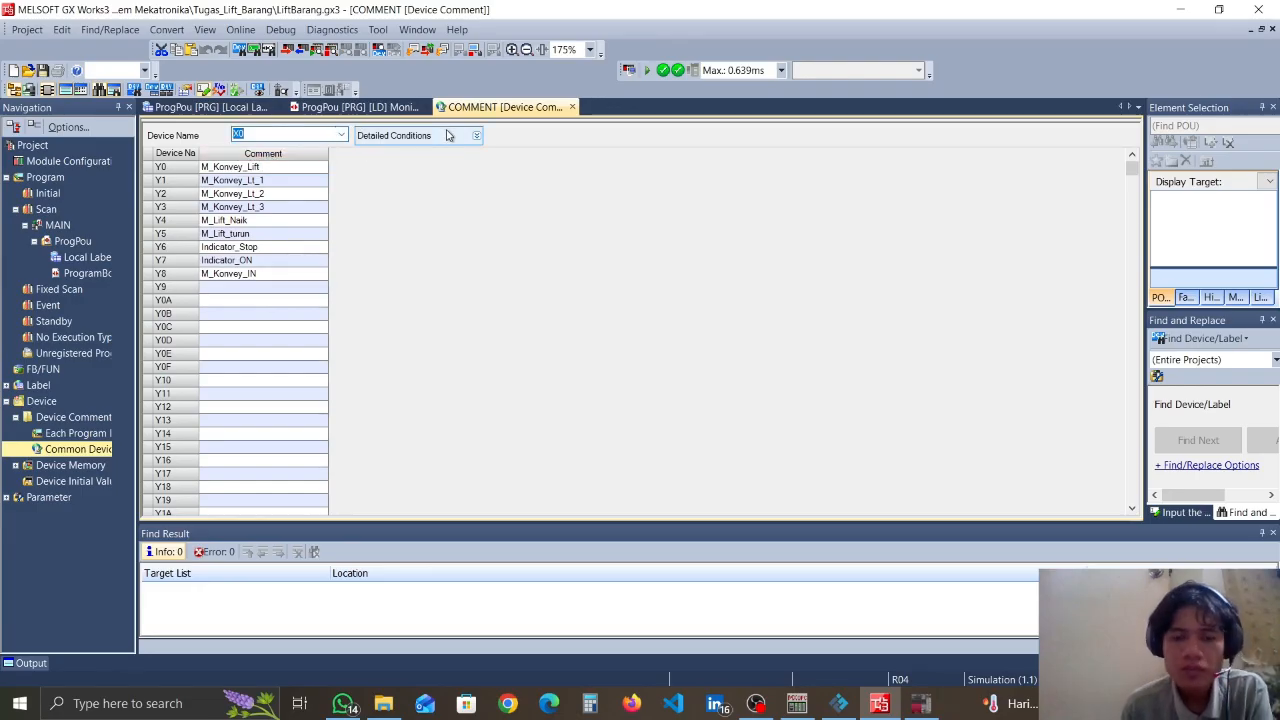
{"action": "key", "text": "Return"}
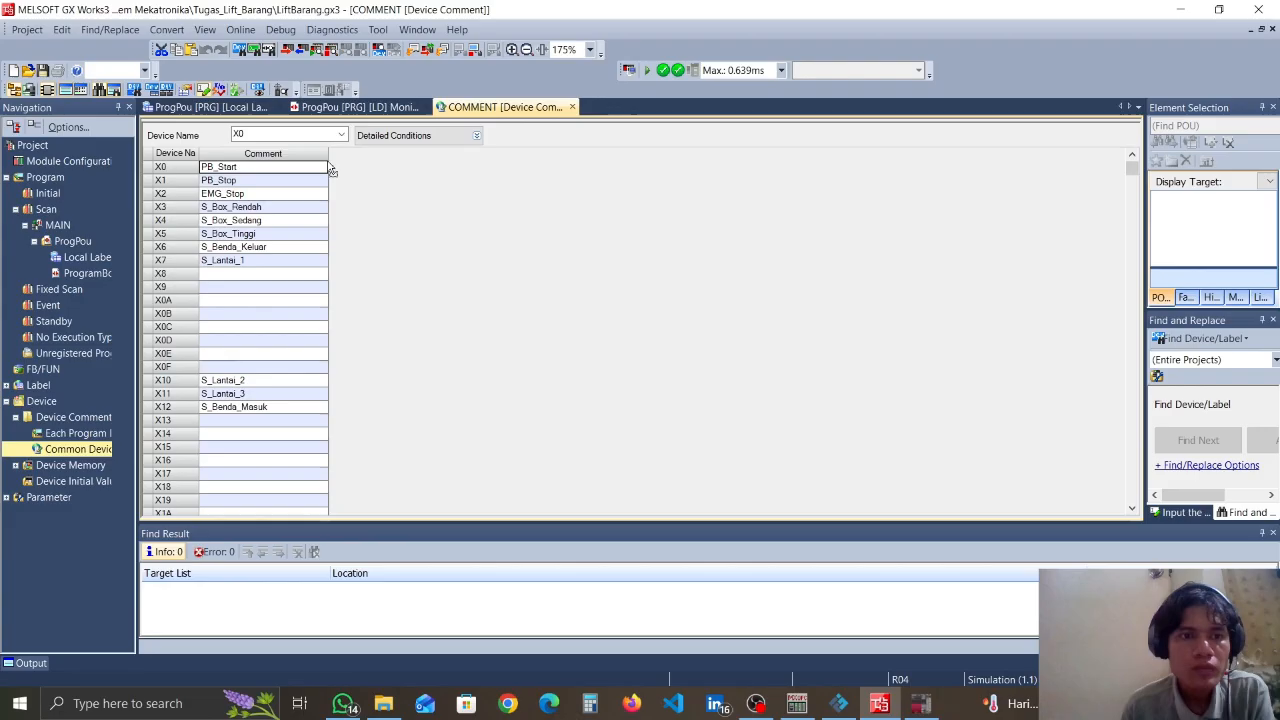
Review the input device comments from X1 PB_Stop through the box sensors to X7 S_Lantai_1
{"action": "left_click", "coordinate": [217, 182]}
{"action": "left_click", "coordinate": [218, 194]}
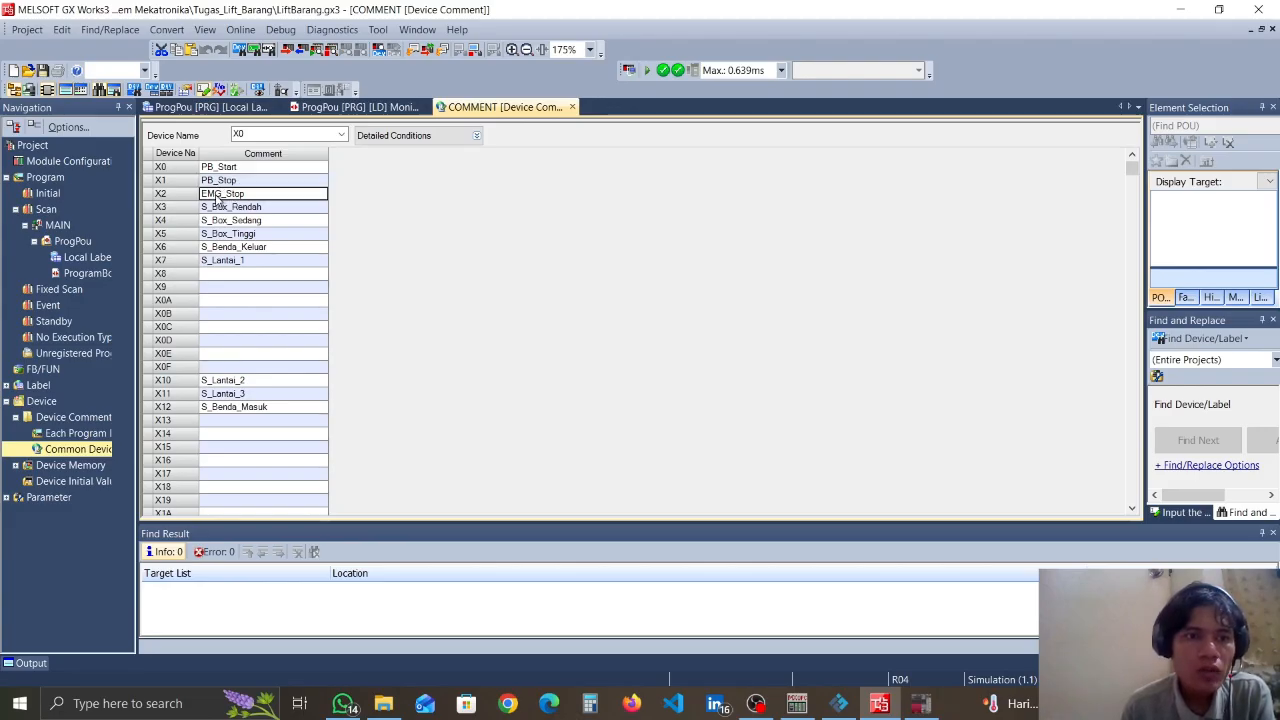
{"action": "left_click", "coordinate": [226, 207]}
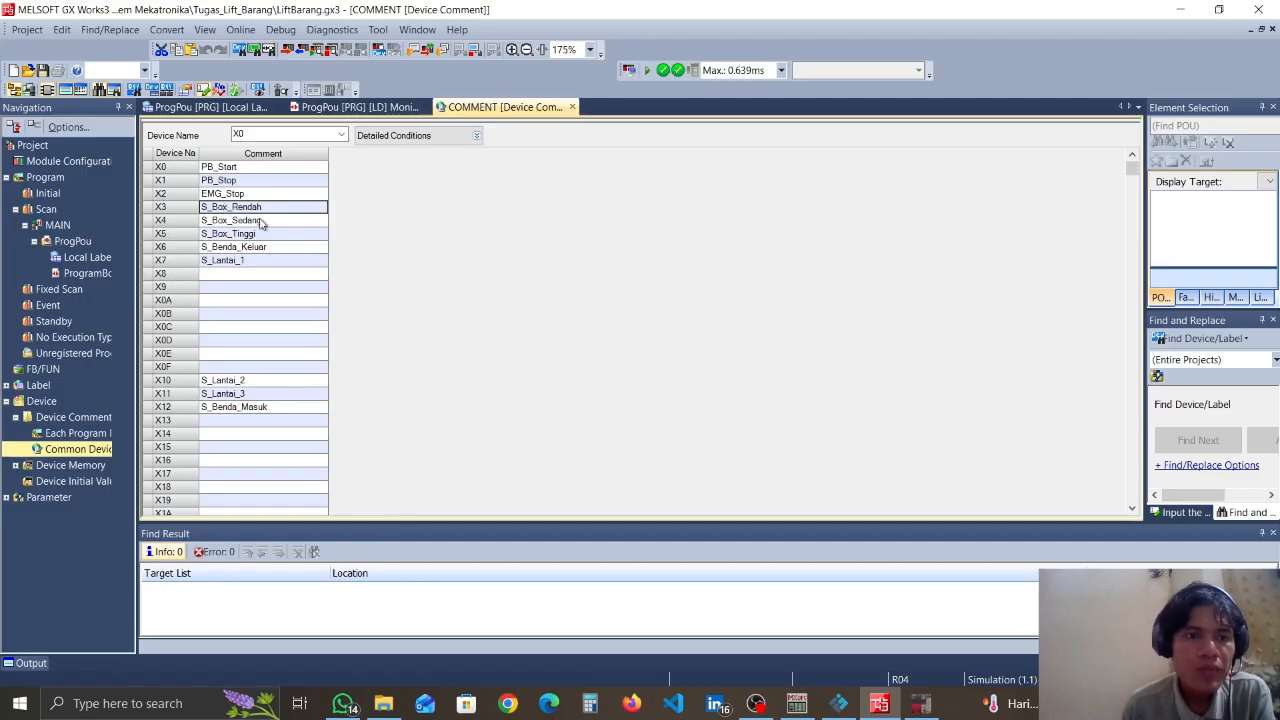
{"action": "left_click", "coordinate": [257, 221]}
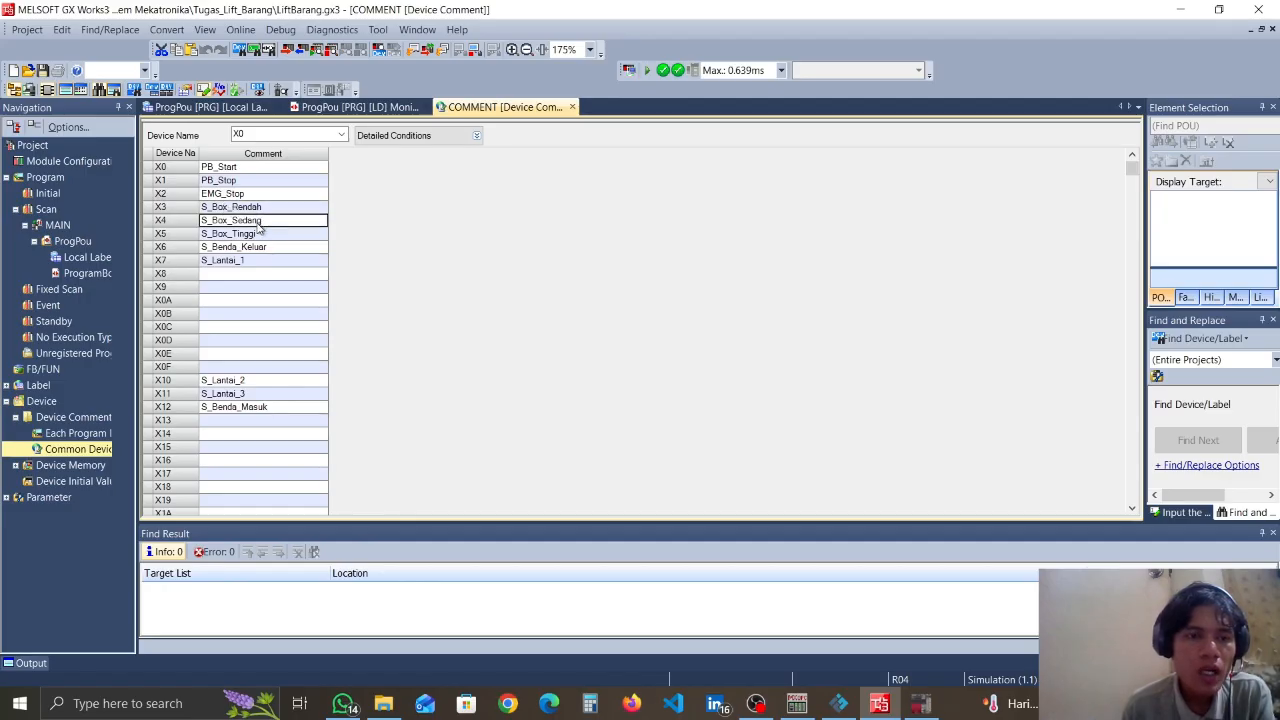
{"action": "left_click", "coordinate": [255, 234]}
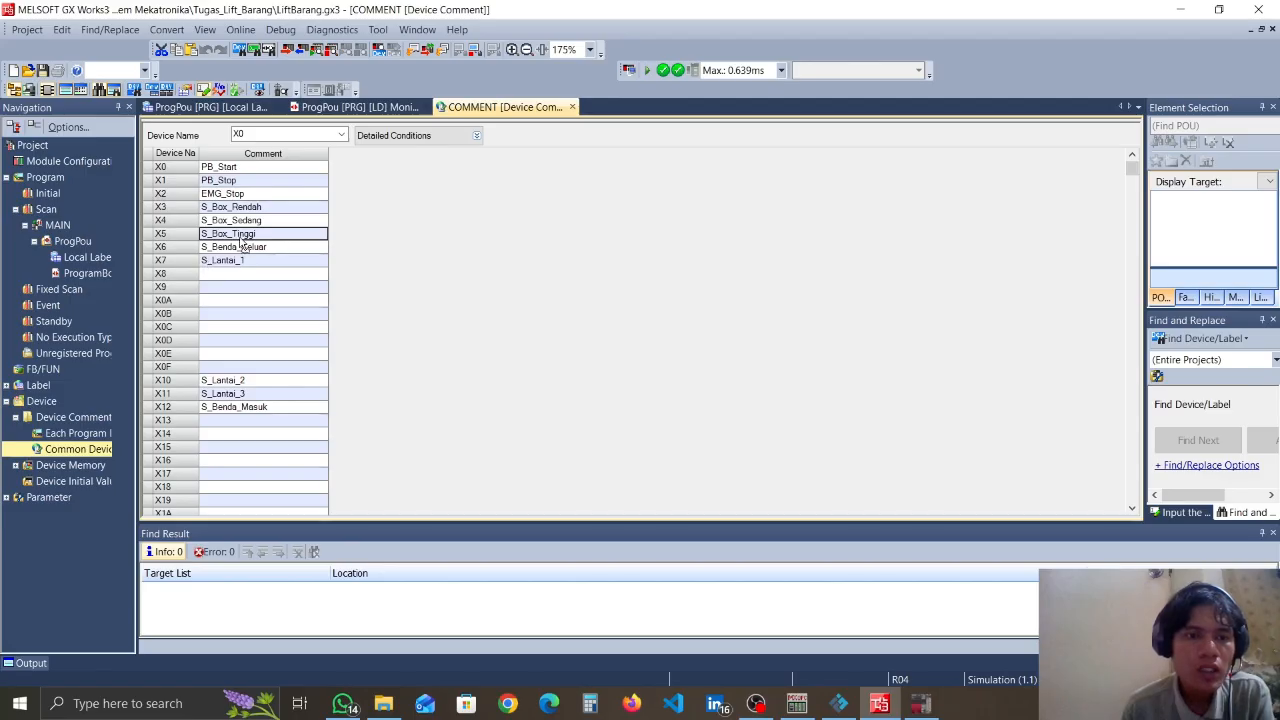
{"action": "left_click", "coordinate": [245, 250]}
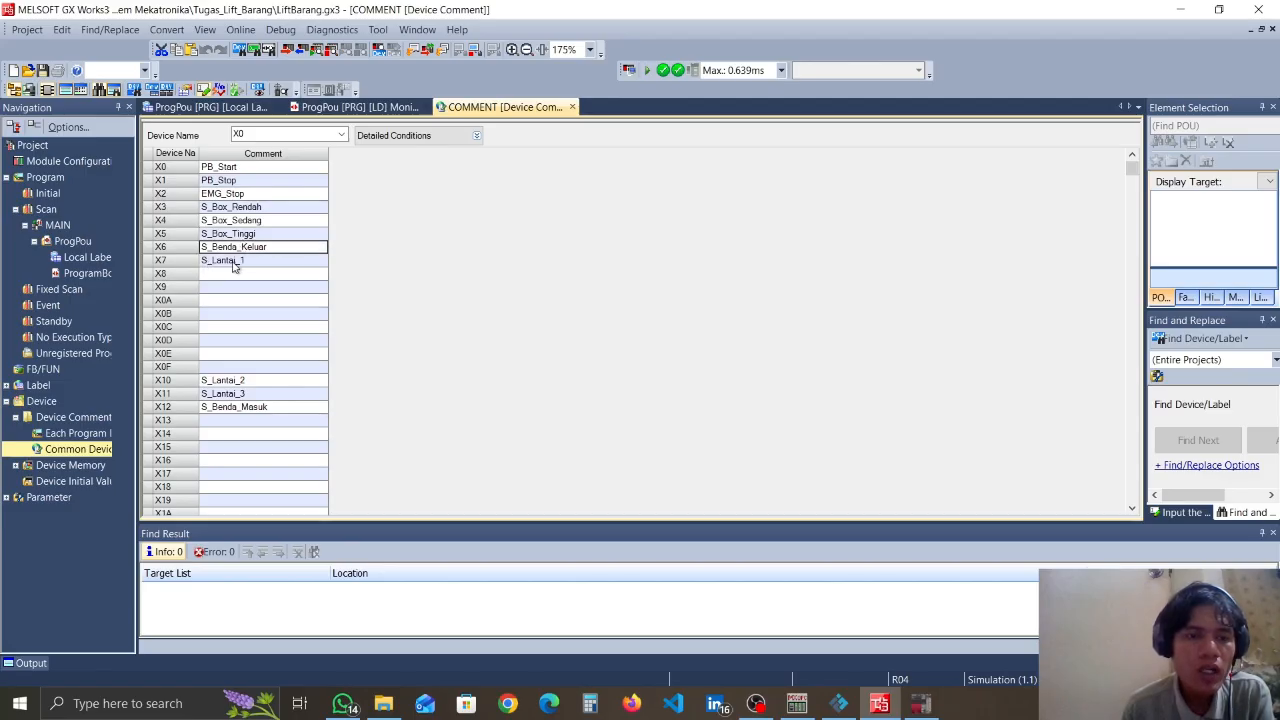
{"action": "left_click", "coordinate": [234, 262]}
{"action": "left_click", "coordinate": [265, 276]}
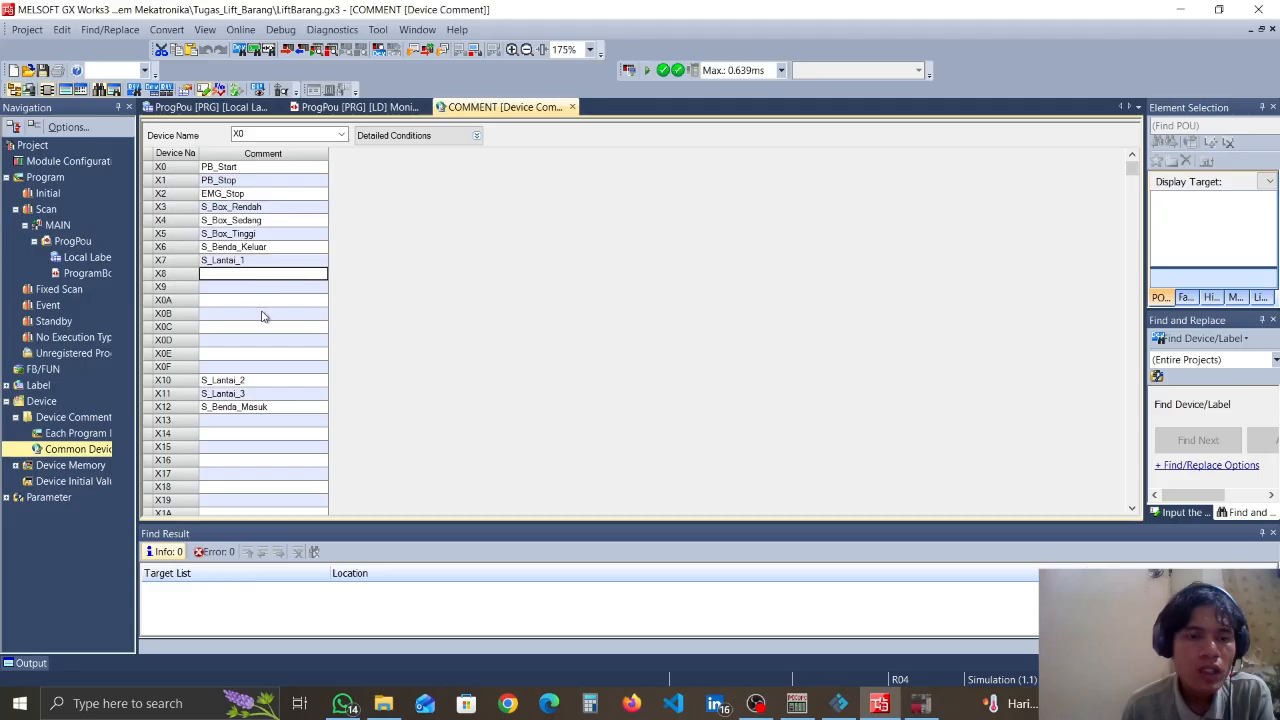
Review the remaining input comments X10 S_Lantai_2, X11 S_Lantai_3 and X12 S_Benda_Masuk
{"action": "left_click", "coordinate": [240, 383]}
{"action": "scroll", "coordinate": [242, 365], "scroll_direction": "down", "scroll_amount": 3}
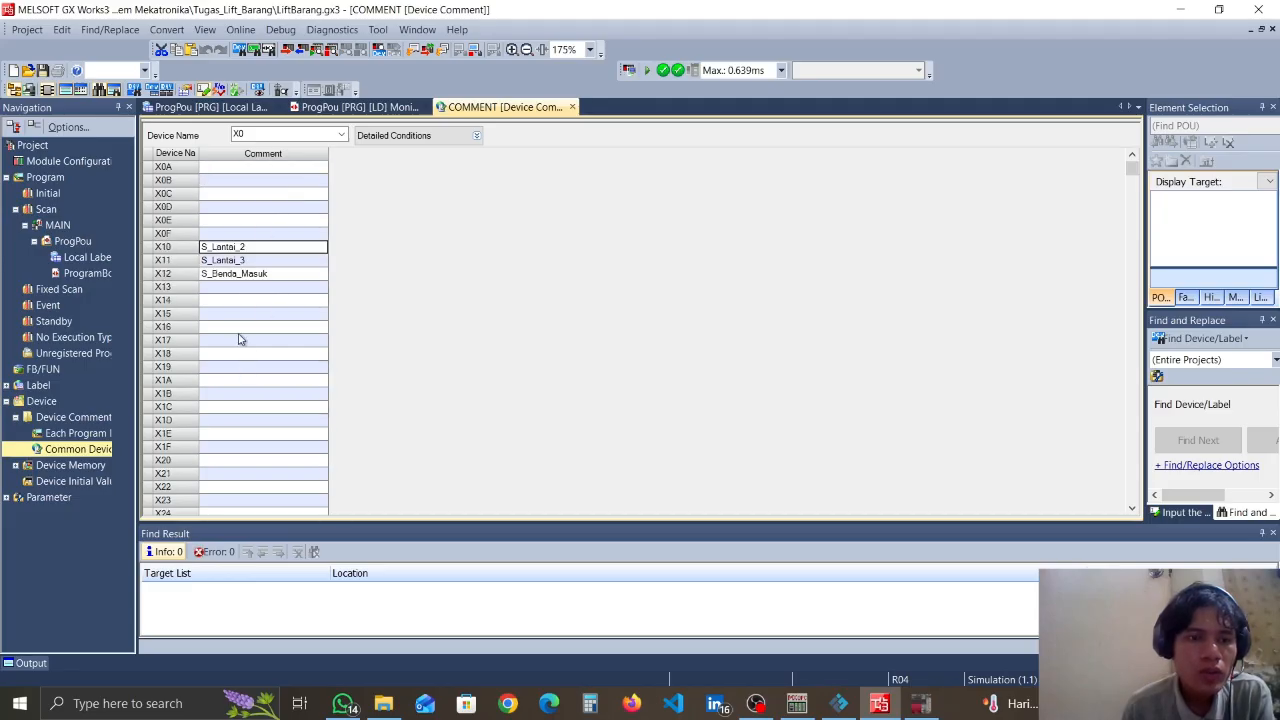
{"action": "left_click", "coordinate": [240, 262]}
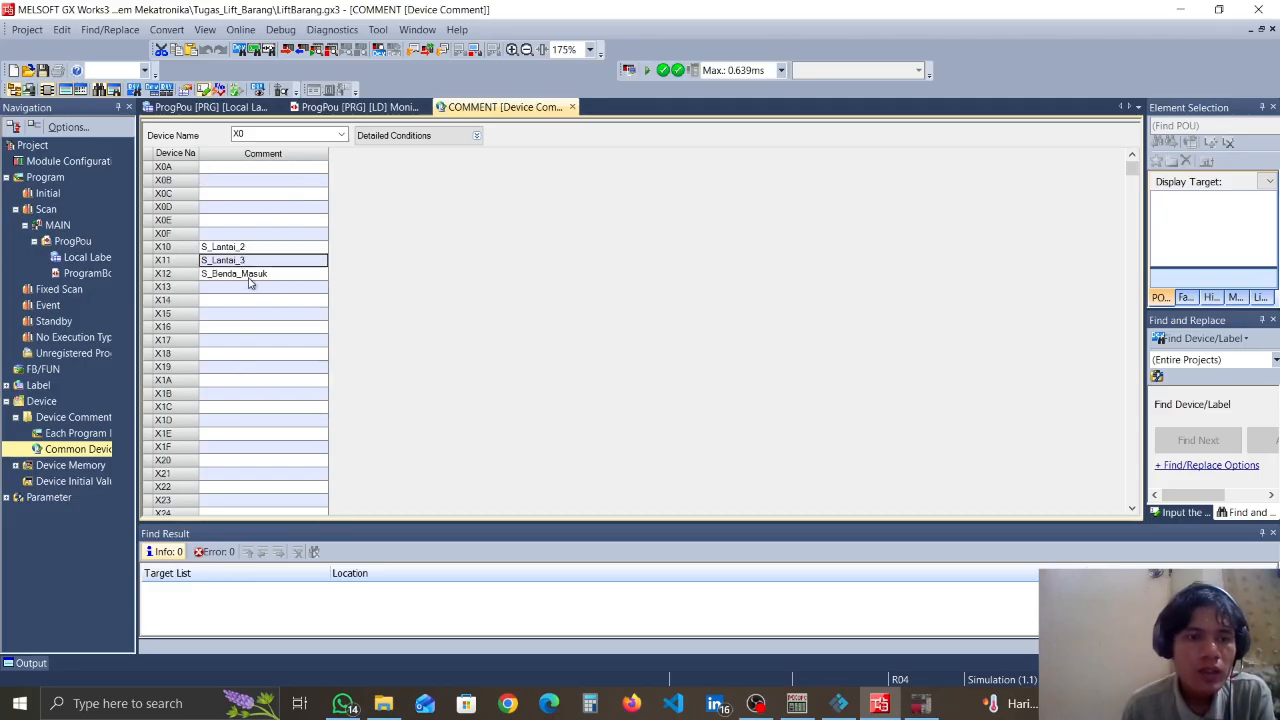
{"action": "left_click", "coordinate": [250, 275]}
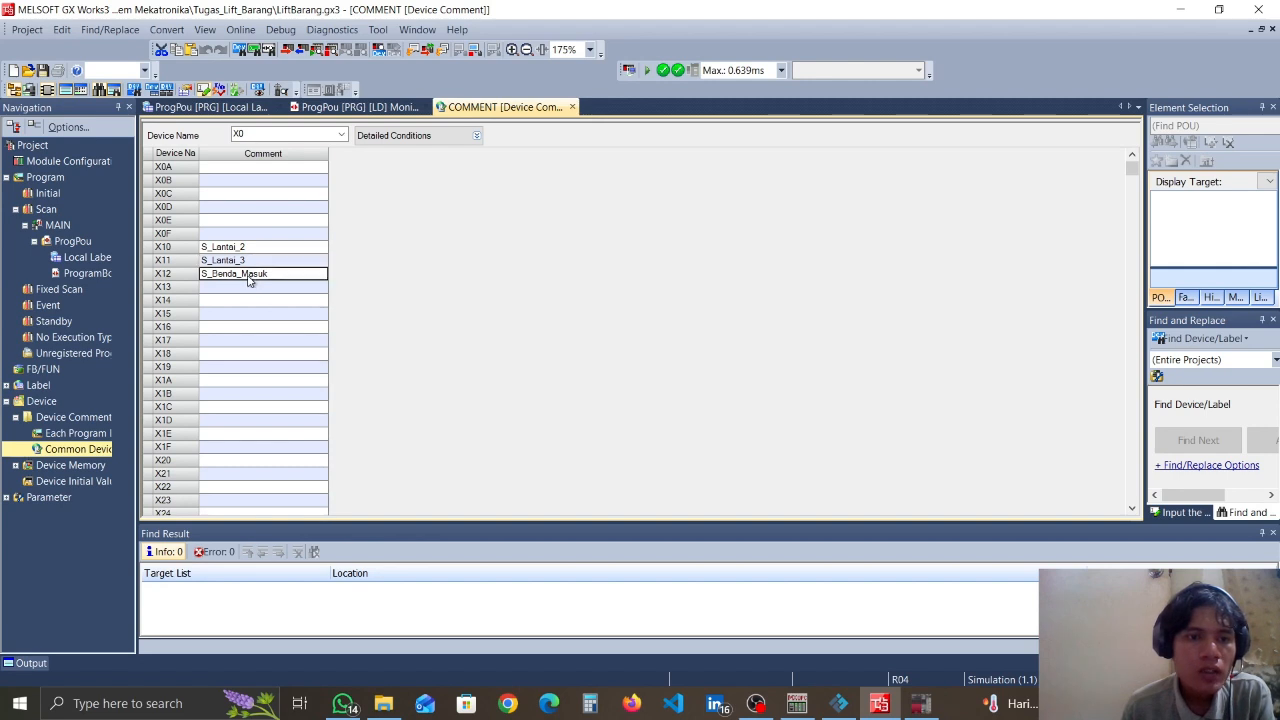
Switch to MX OPC Configurator and review the Lift Barang tags and their addresses
{"action": "left_click", "coordinate": [1180, 9]}
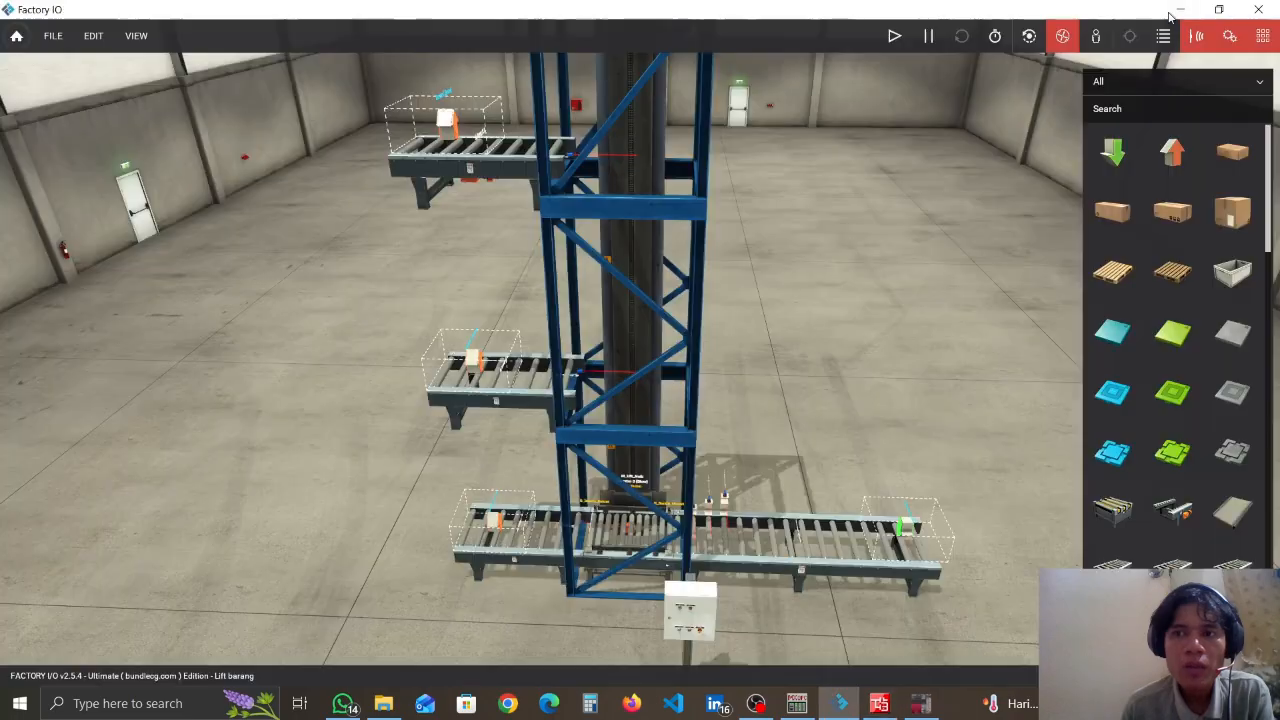
{"action": "left_click", "coordinate": [797, 703]}
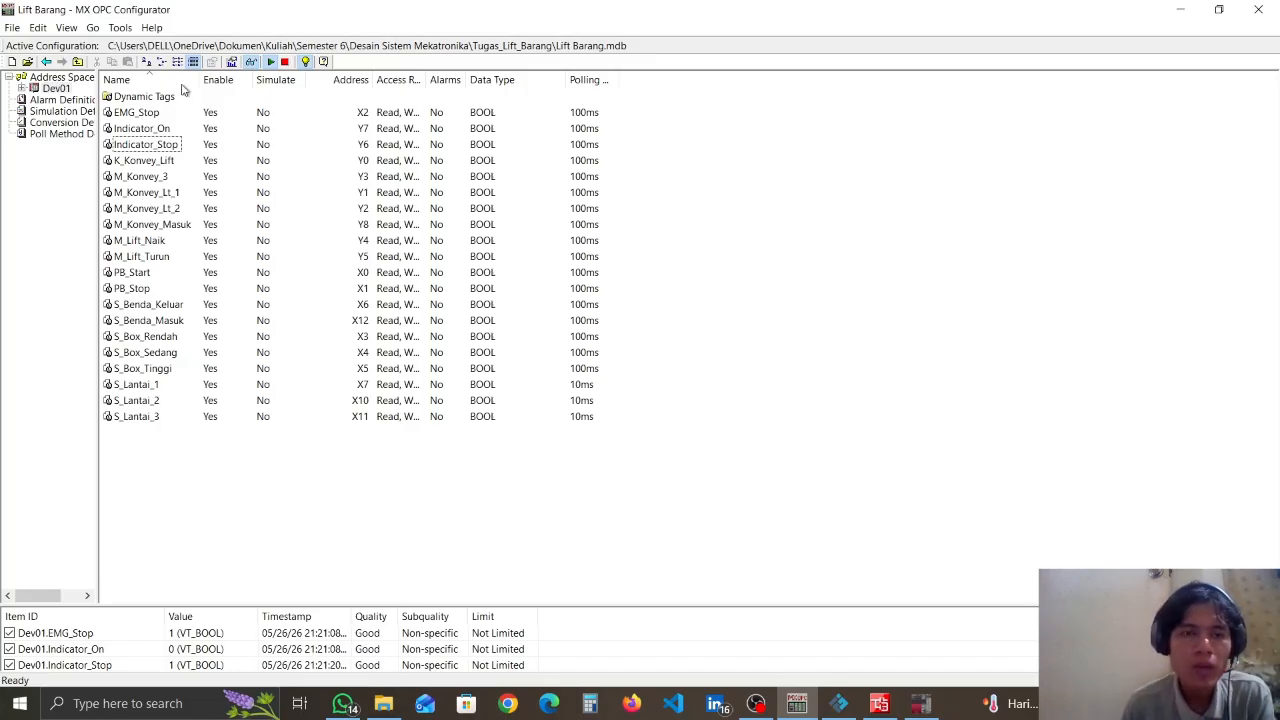
{"action": "left_click", "coordinate": [130, 112]}
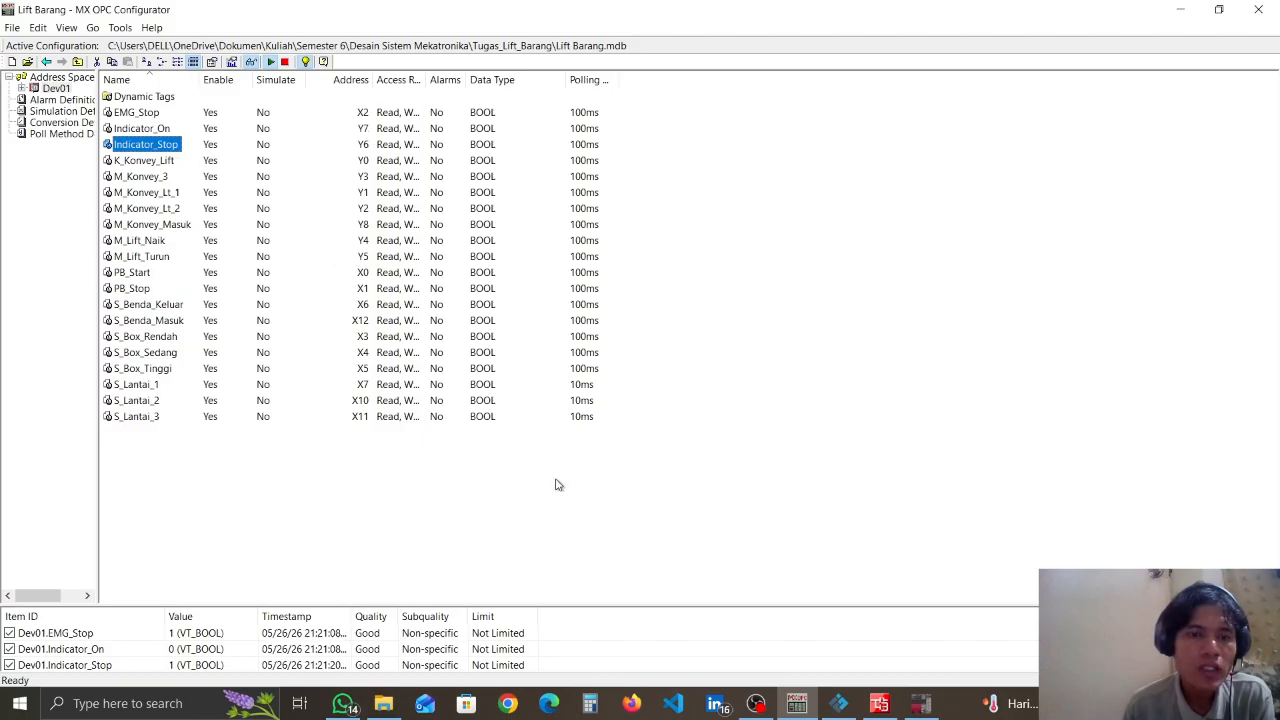
{"action": "left_click", "coordinate": [798, 705]}
{"action": "left_click", "coordinate": [797, 705]}
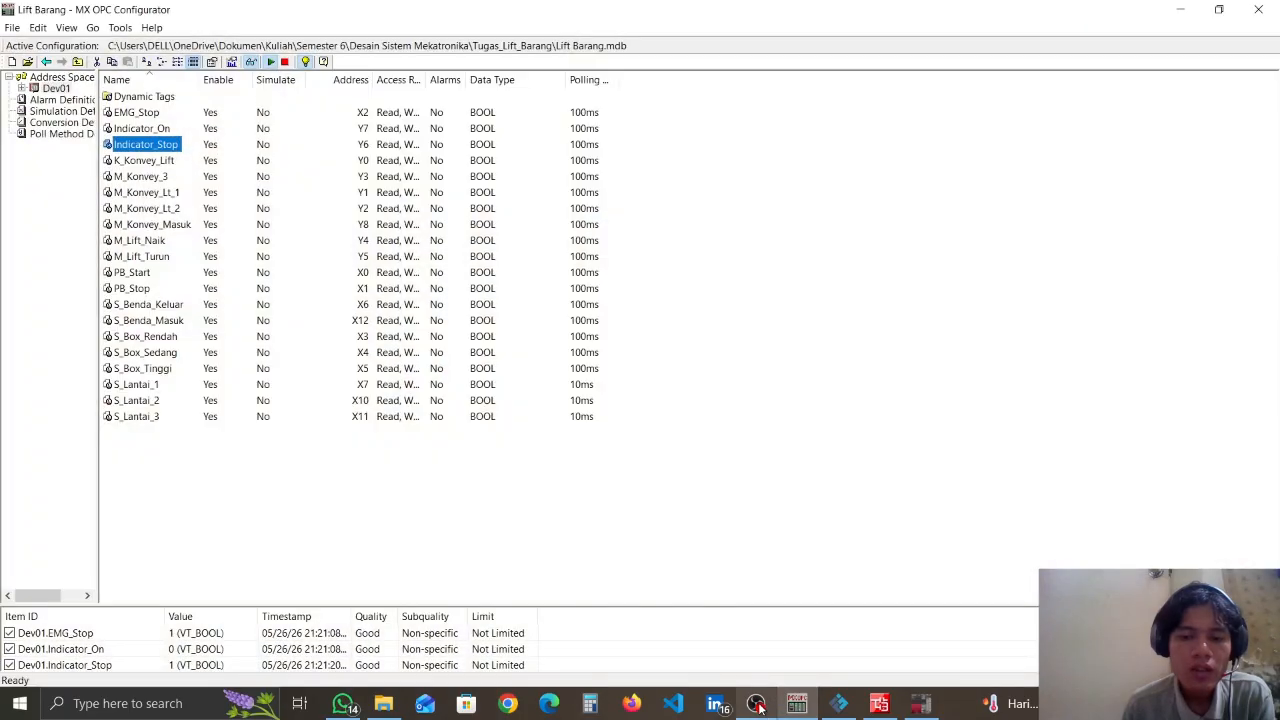
Switch to Factory IO, examine the OPC Client DA/UA driver's sensor and actuator mapping, and return to the scene
{"action": "mouse_move", "coordinate": [757, 706]}
{"action": "left_click", "coordinate": [838, 705]}
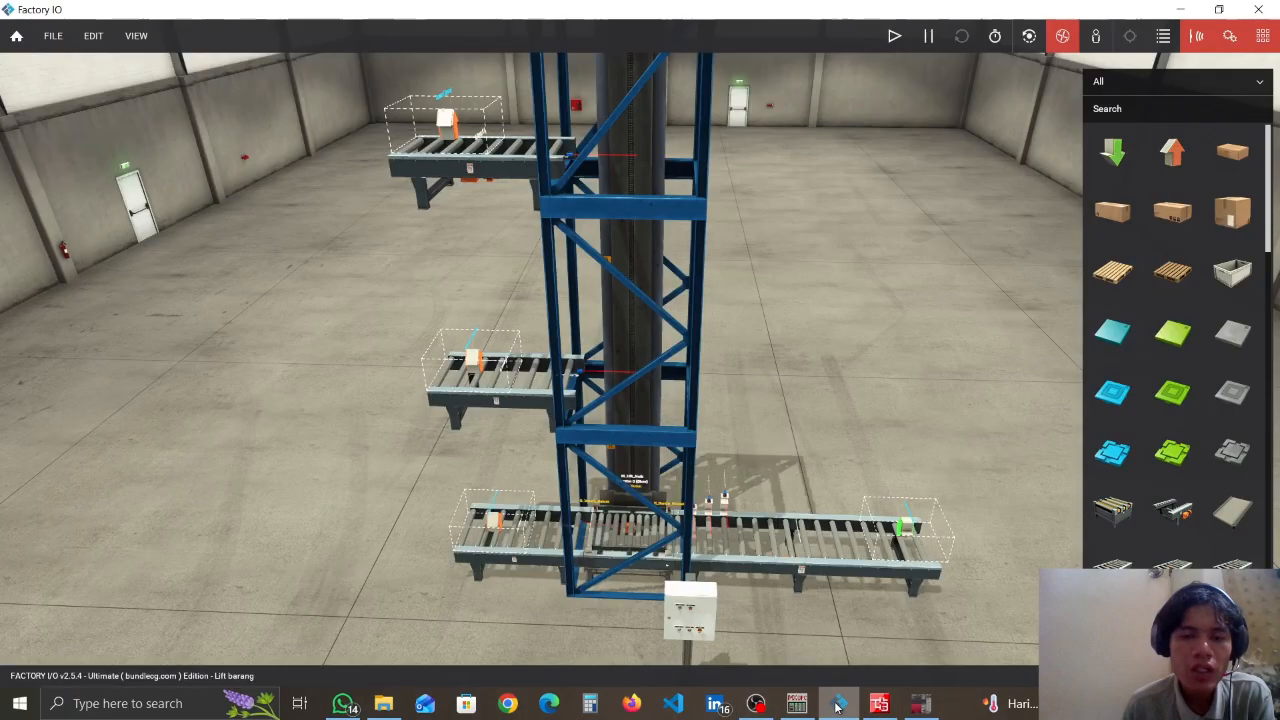
{"action": "left_click", "coordinate": [55, 36]}
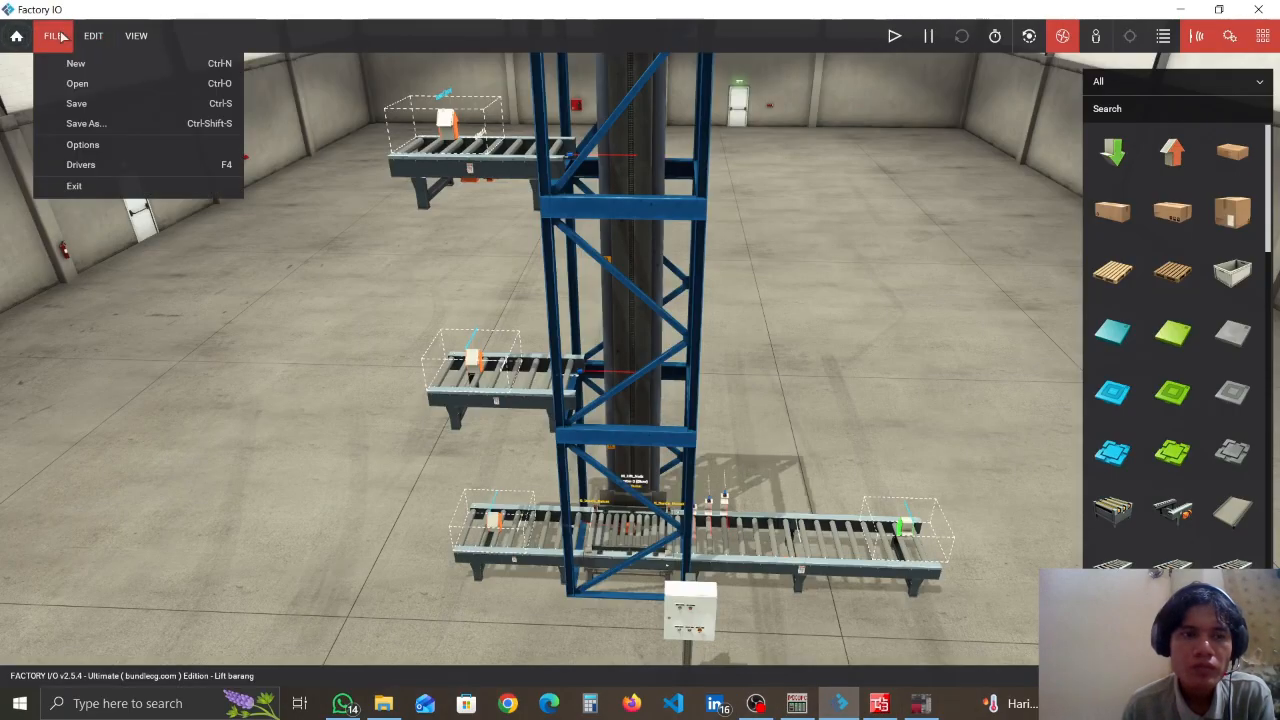
{"action": "left_click", "coordinate": [81, 165]}
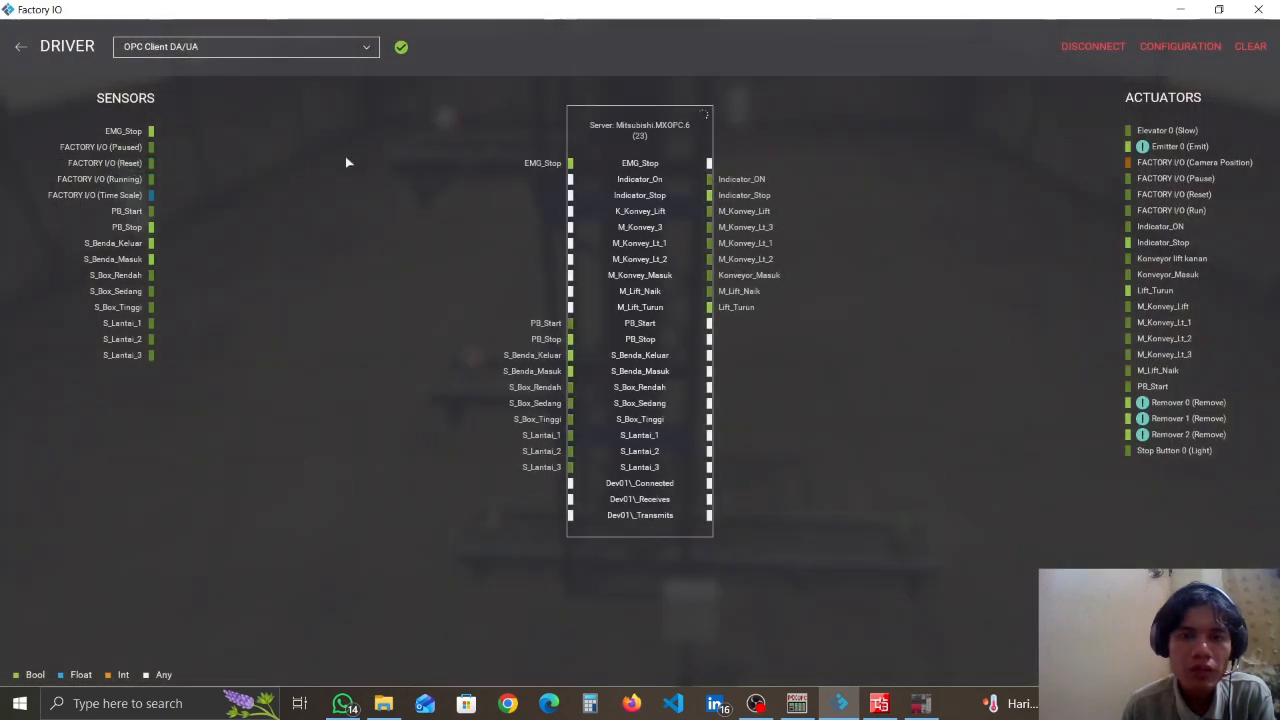
{"action": "left_click", "coordinate": [20, 49]}
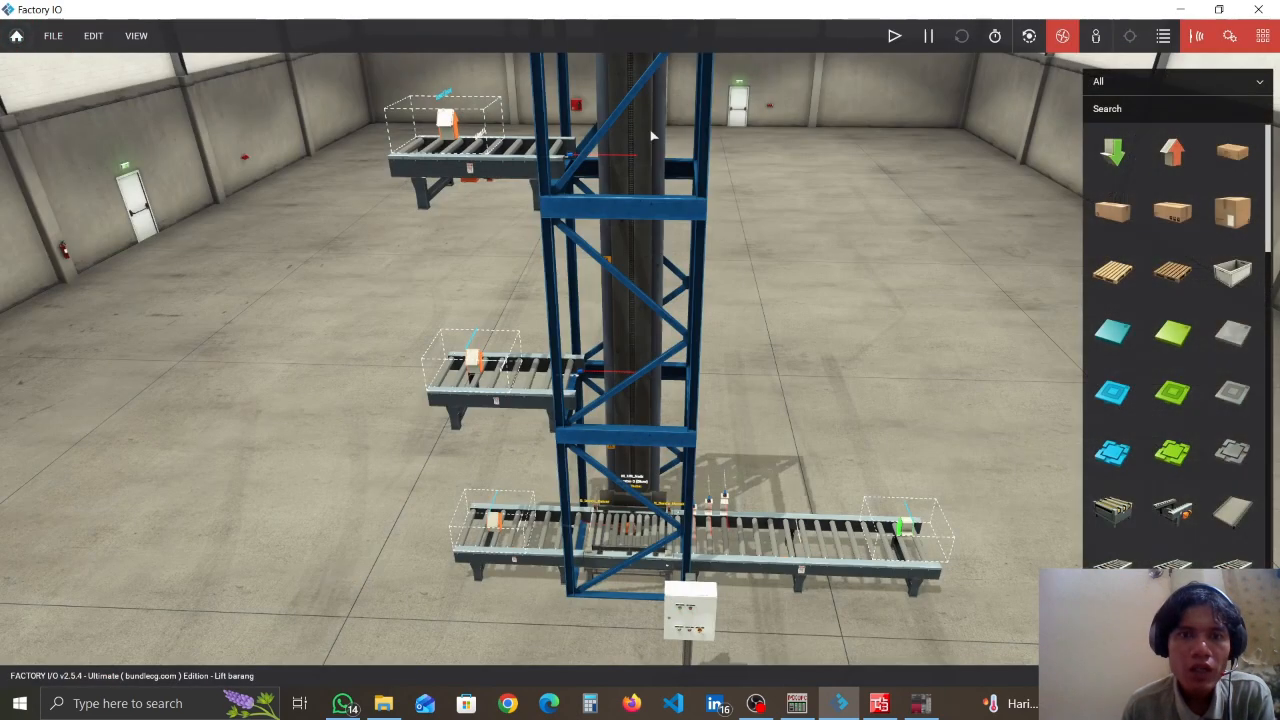
{"action": "left_click", "coordinate": [804, 705]}
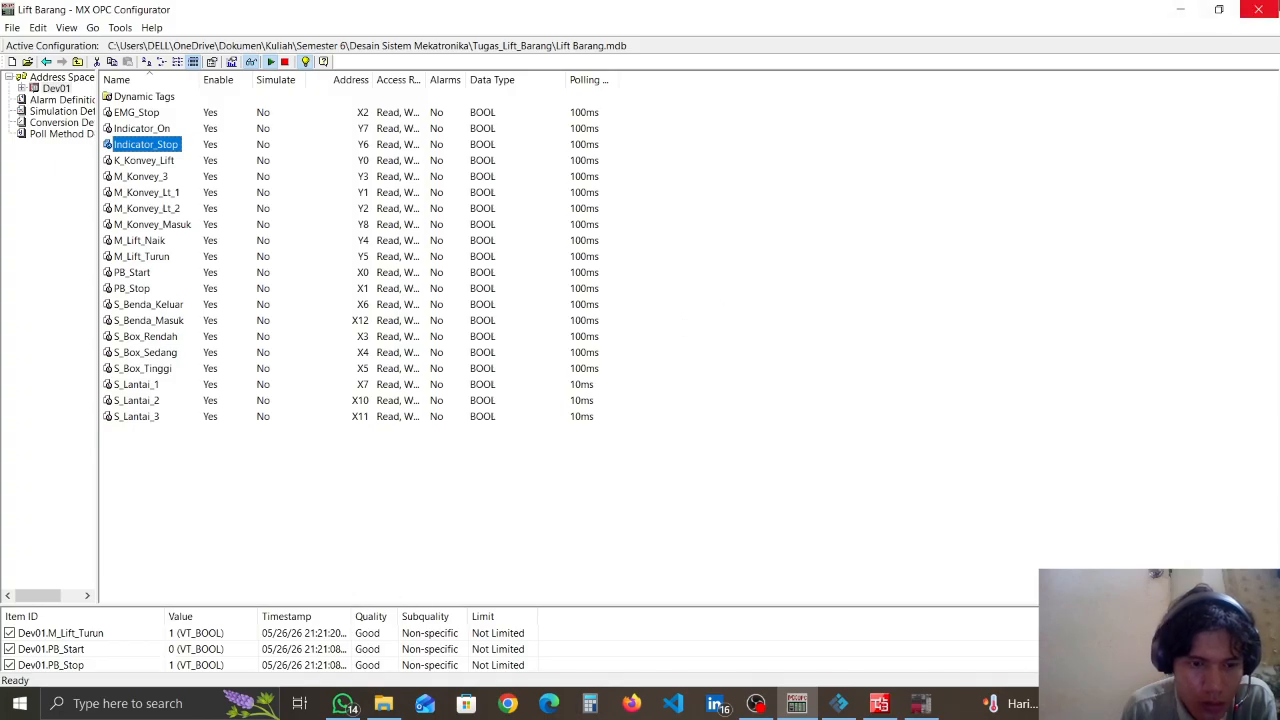
{"action": "left_click", "coordinate": [1237, 9]}
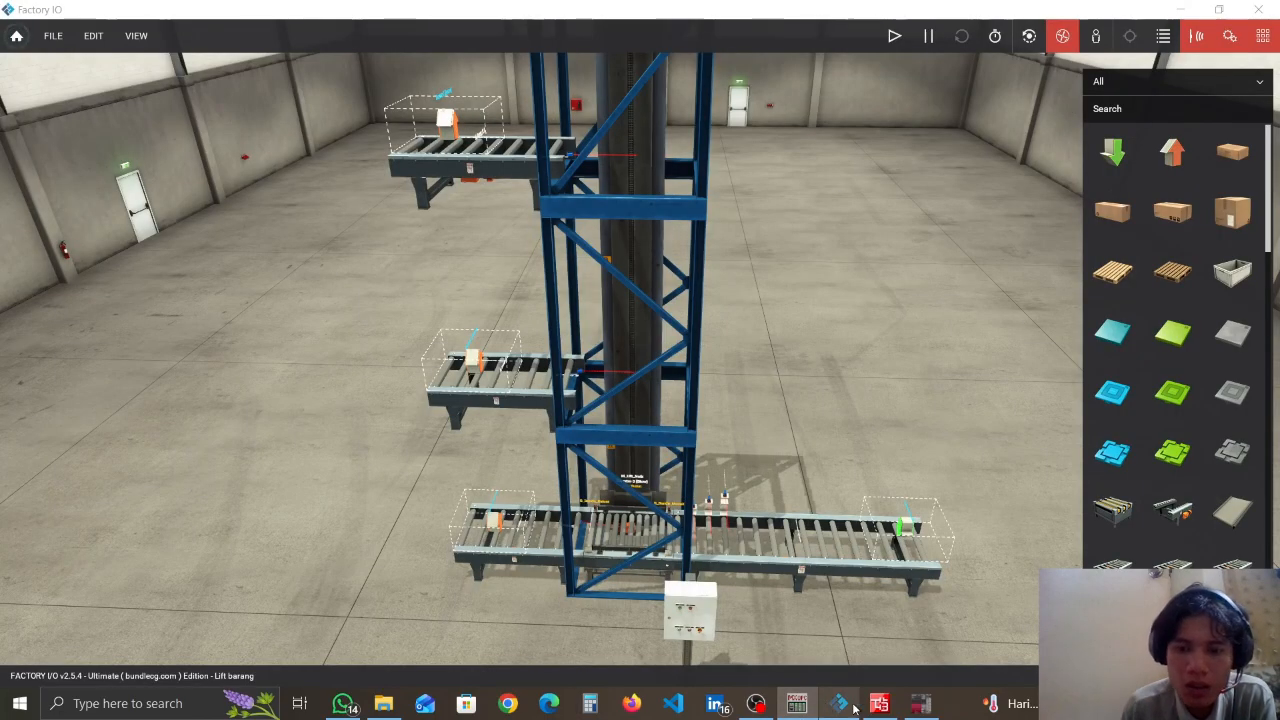
{"action": "right_click", "coordinate": [796, 706]}
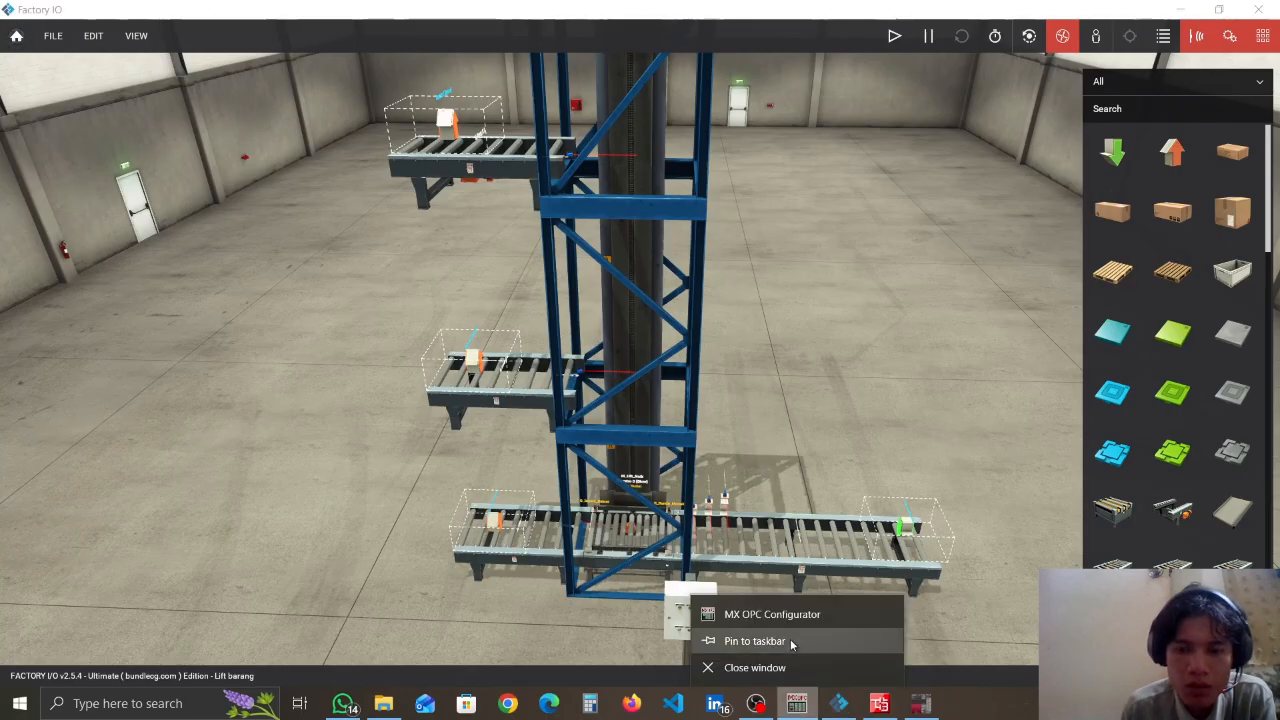
{"action": "left_click", "coordinate": [803, 710]}
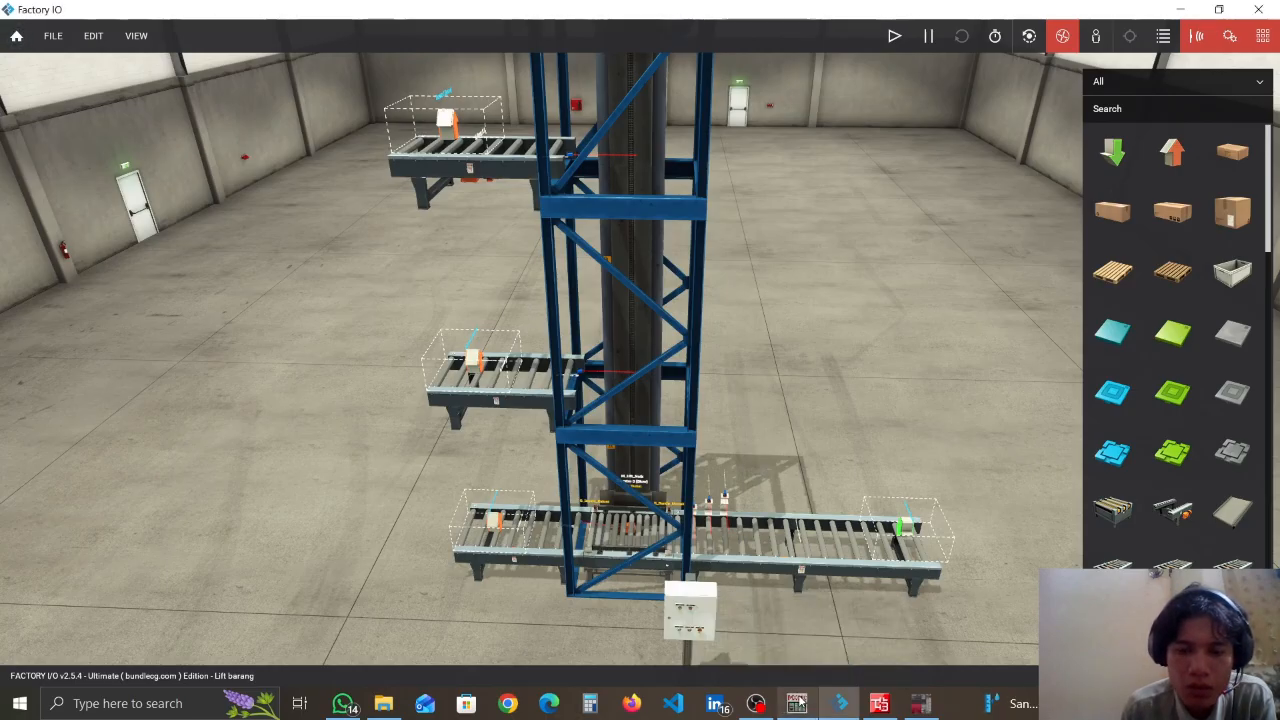
{"action": "mouse_move", "coordinate": [805, 707]}
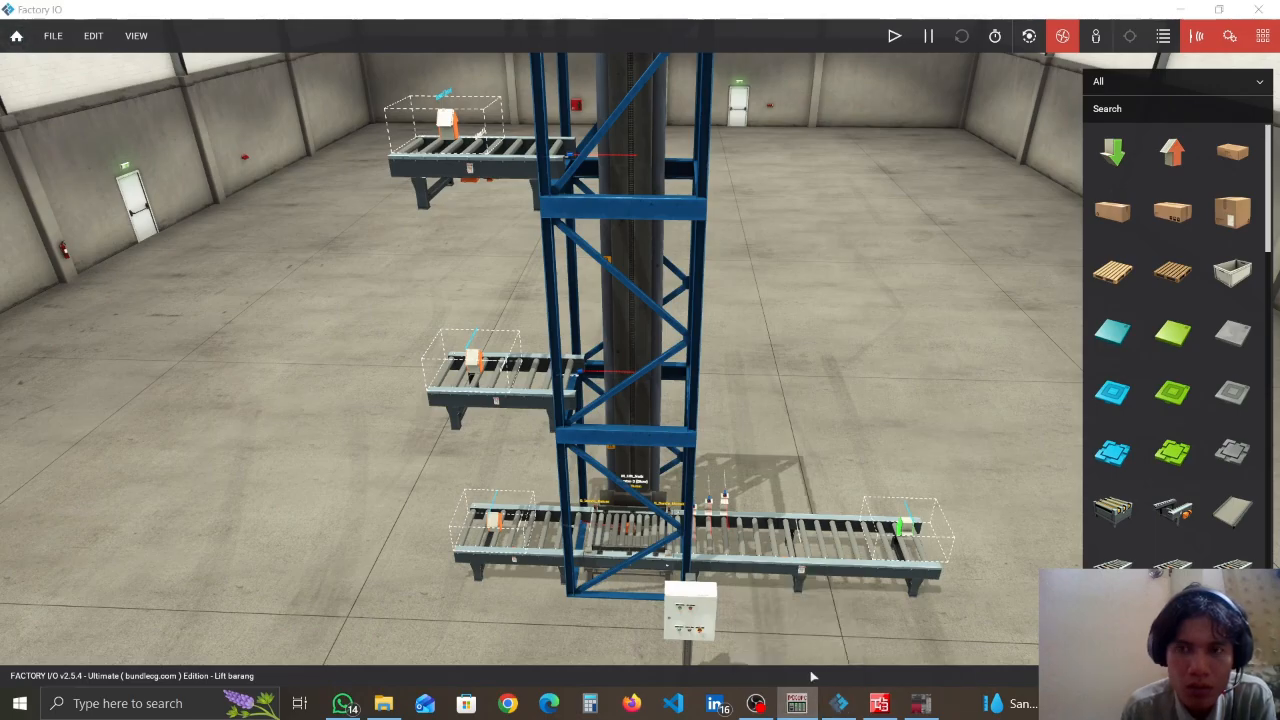
{"action": "left_click", "coordinate": [1170, 10]}
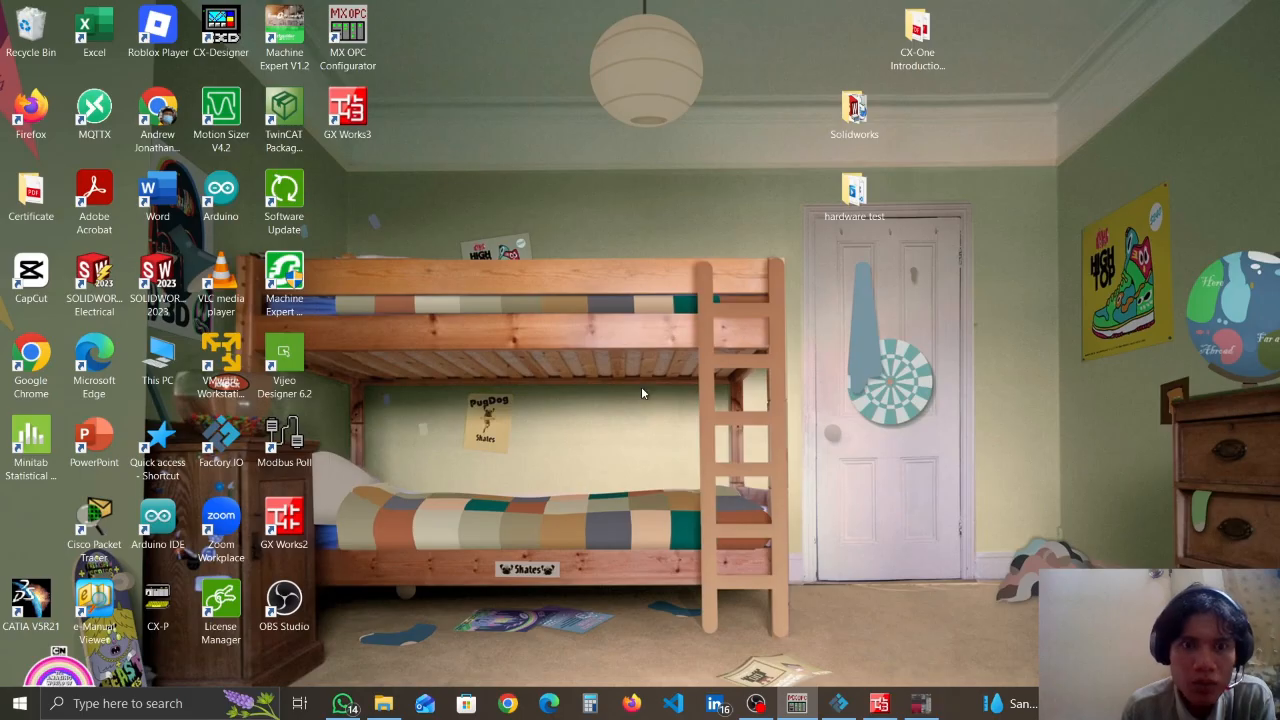
{"action": "mouse_move", "coordinate": [799, 707]}
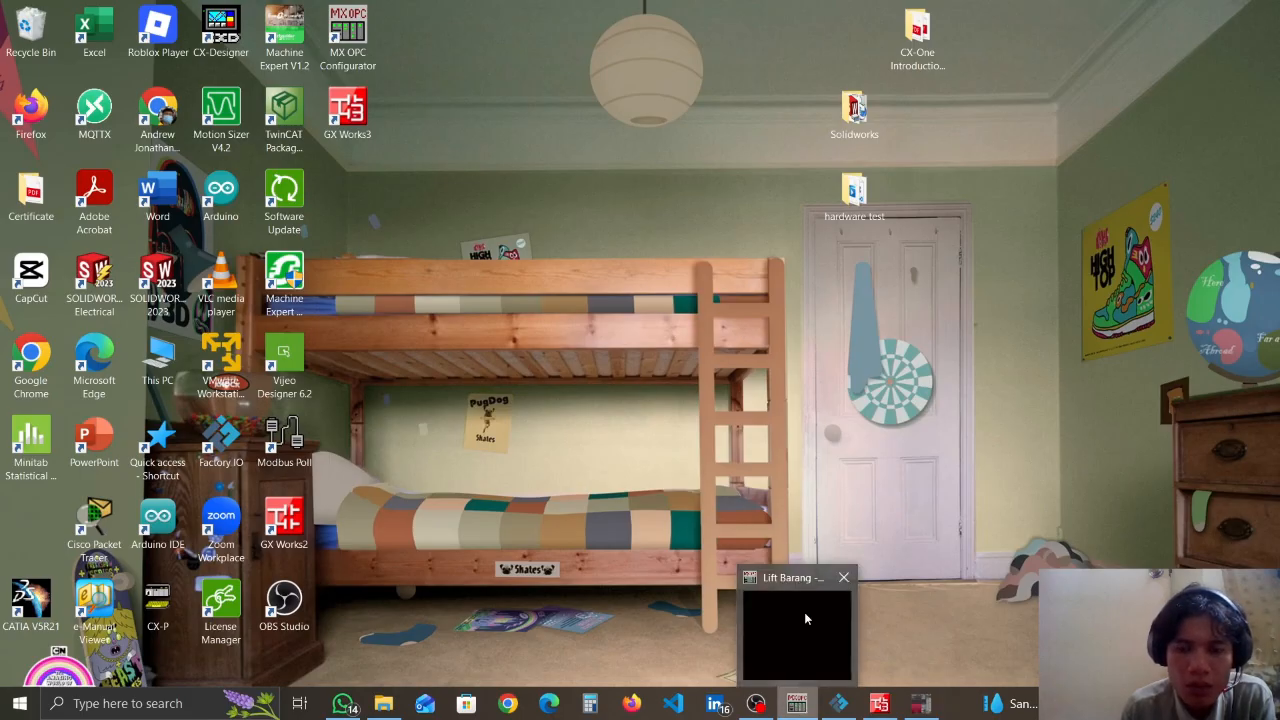
{"action": "right_click", "coordinate": [820, 583]}
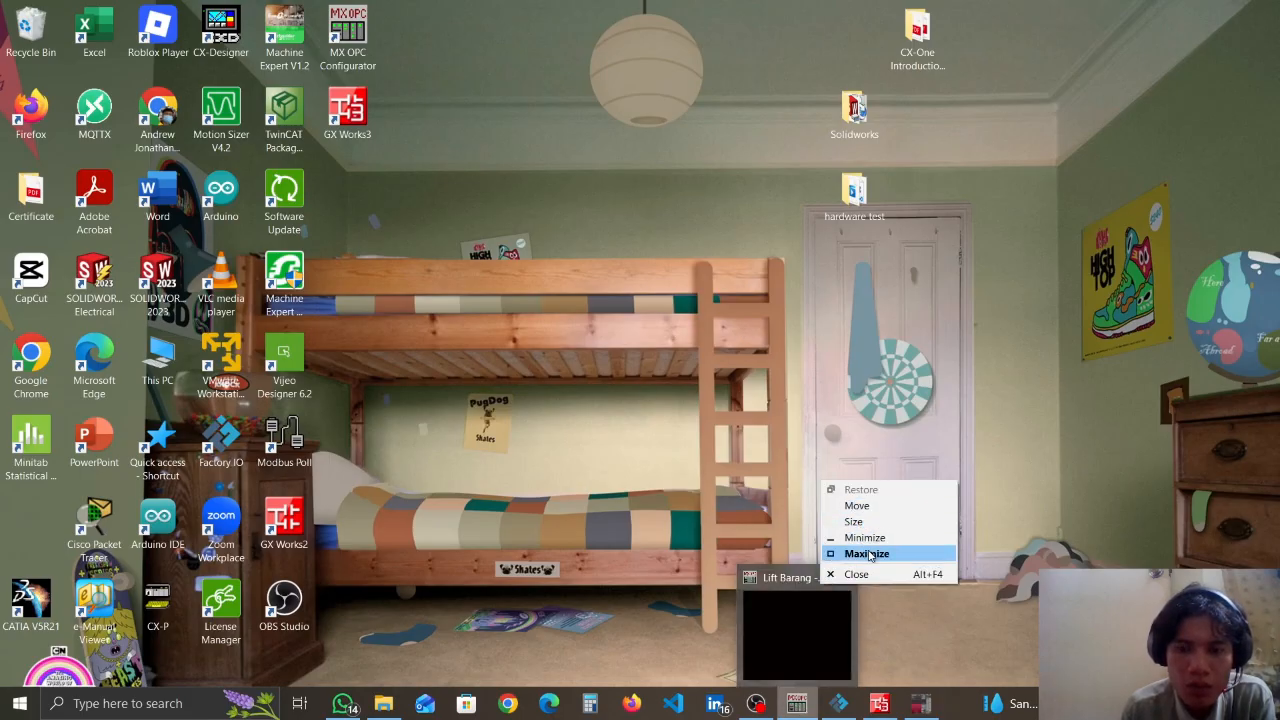
{"action": "left_click", "coordinate": [866, 554]}
{"action": "double_click", "coordinate": [877, 17]}
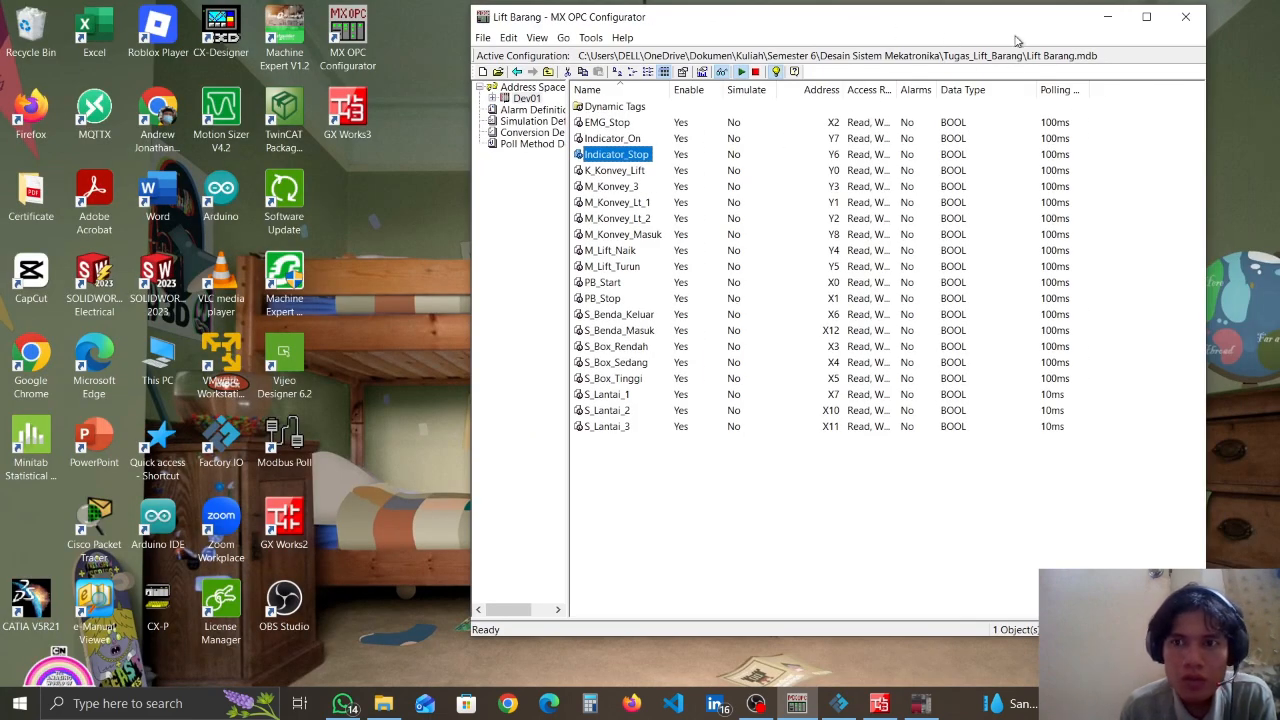
{"action": "left_click_drag", "start_coordinate": [1022, 33], "coordinate": [976, 29]}
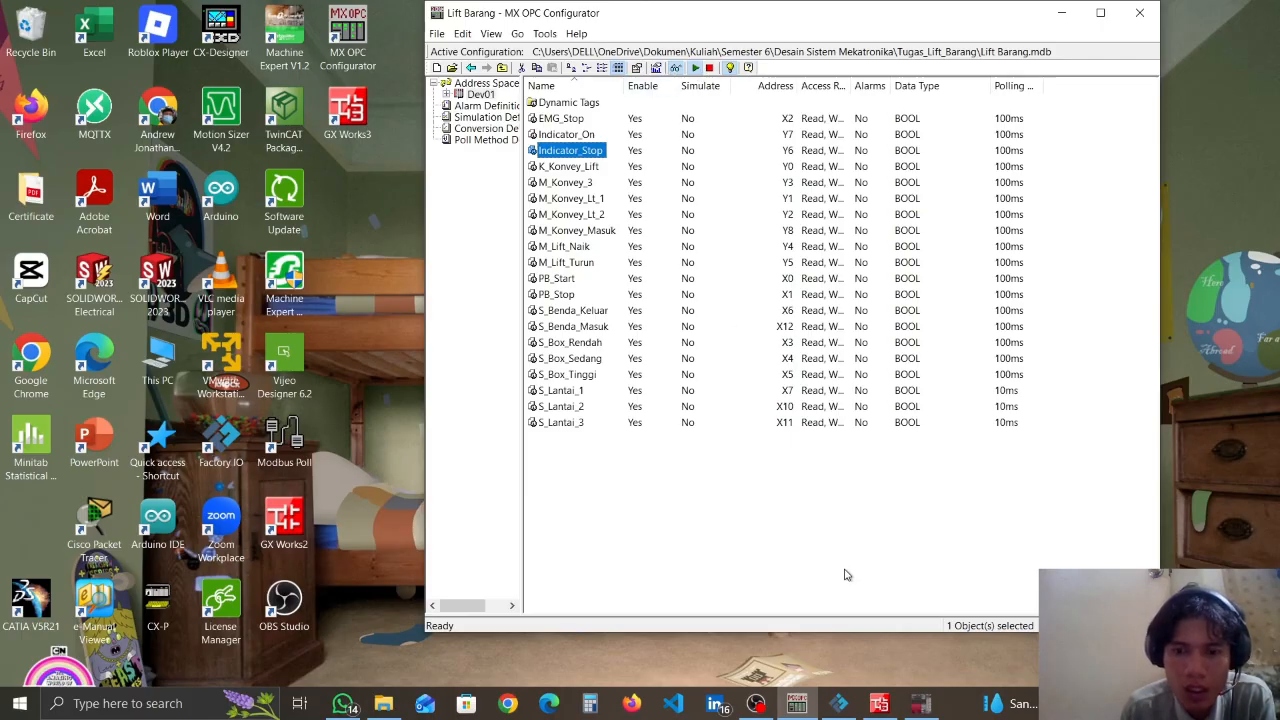
{"action": "left_click", "coordinate": [1101, 14]}
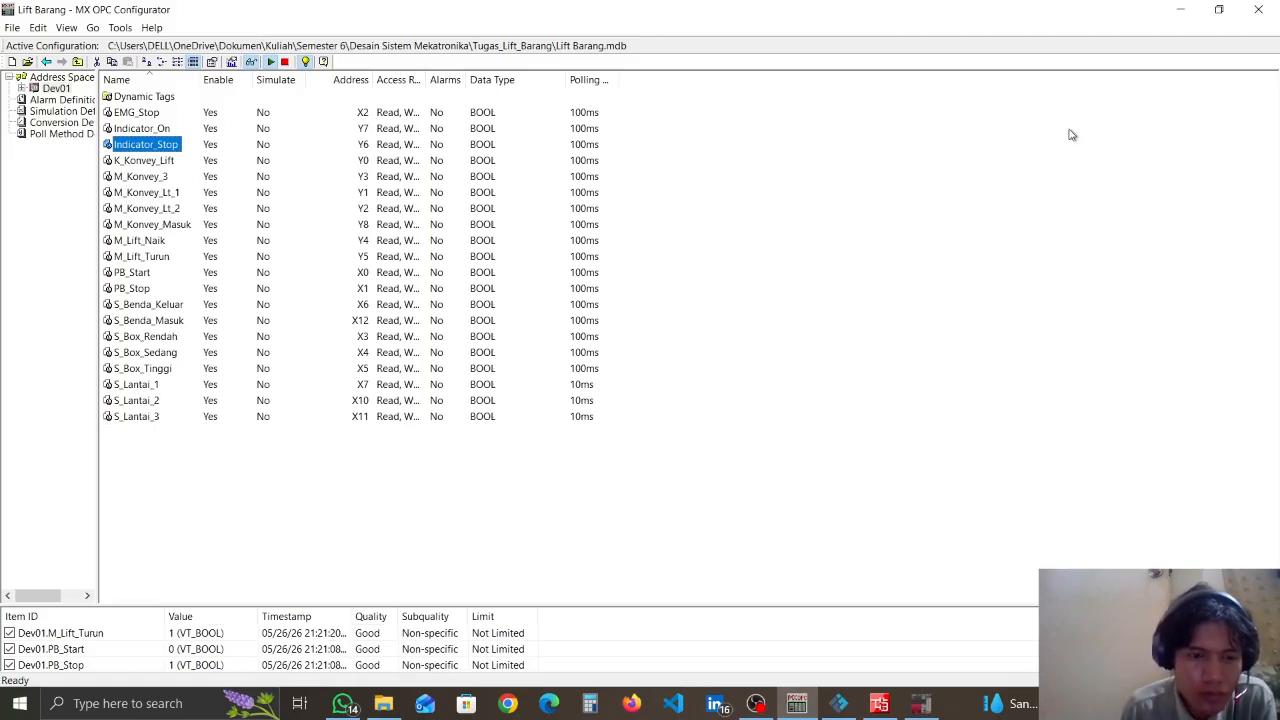
{"action": "left_click", "coordinate": [1190, 8]}
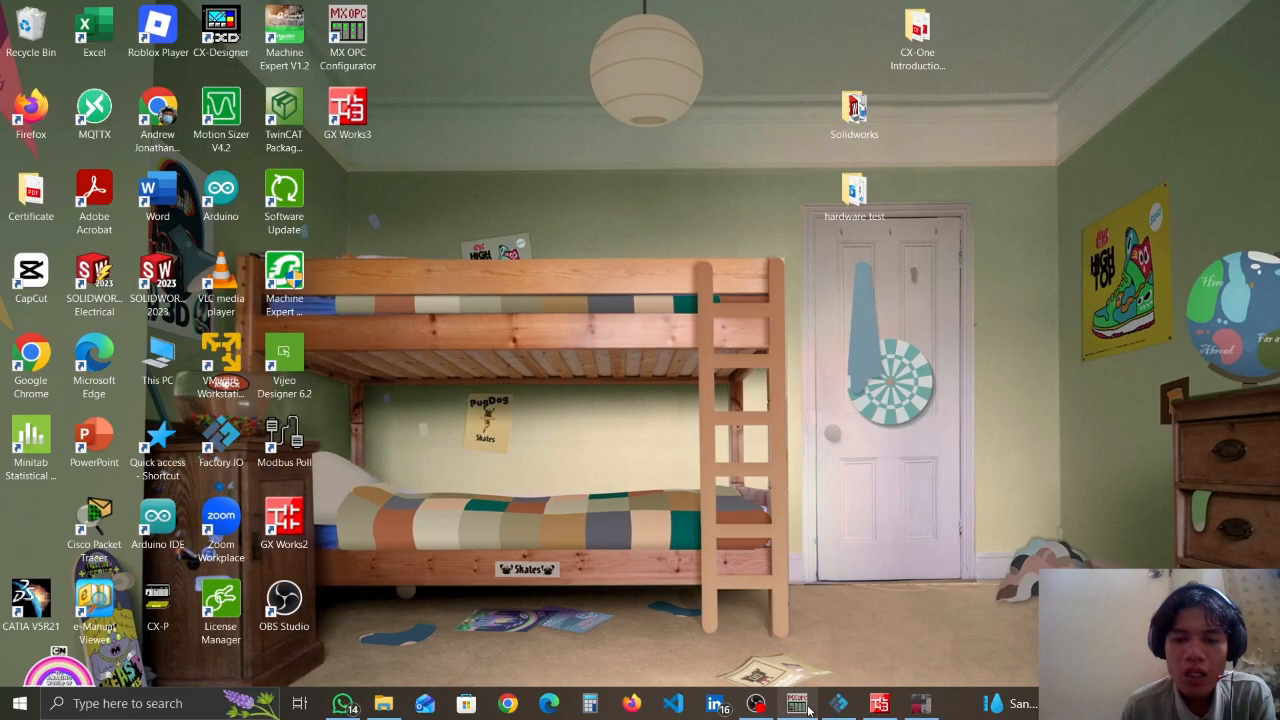
Switch to Factory IO, start the Lift barang simulation and look closely at the control panel and ground-floor conveyor
{"action": "left_click", "coordinate": [840, 704]}
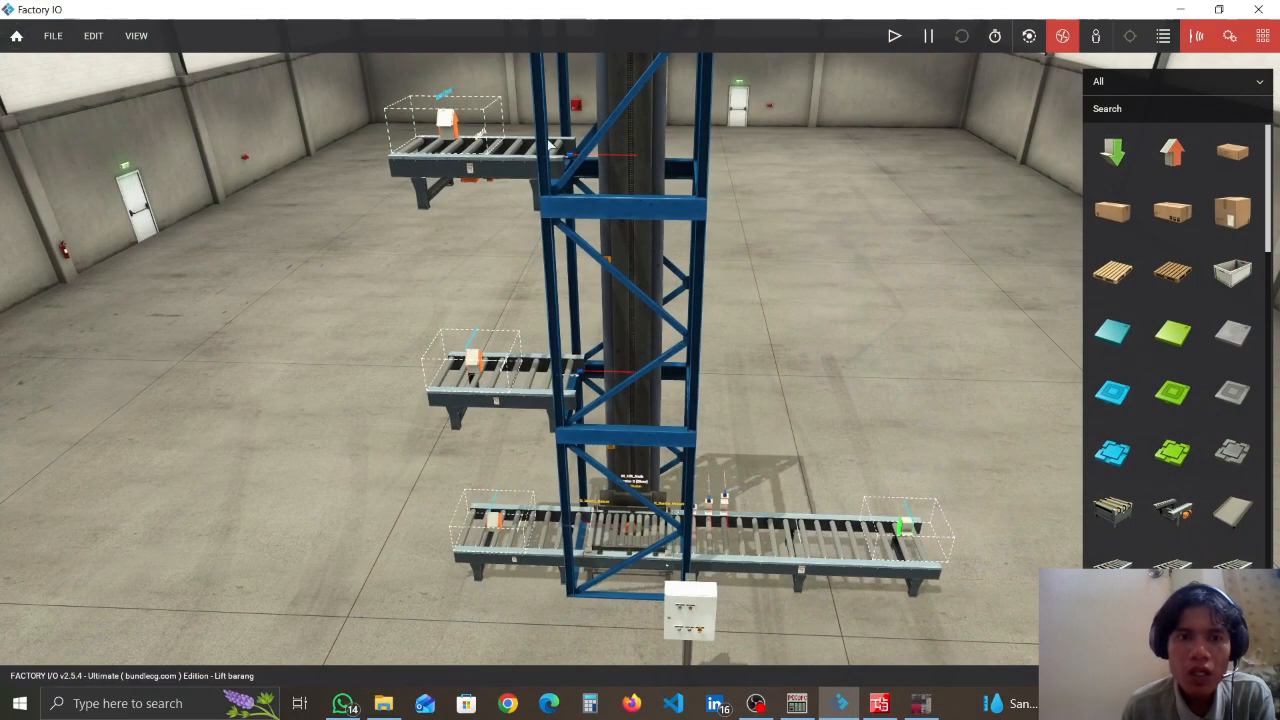
{"action": "left_click", "coordinate": [895, 37]}
{"action": "right_click_drag", "start_coordinate": [940, 337], "coordinate": [964, 437]}
{"action": "scroll", "coordinate": [632, 437], "scroll_direction": "up", "scroll_amount": 6}
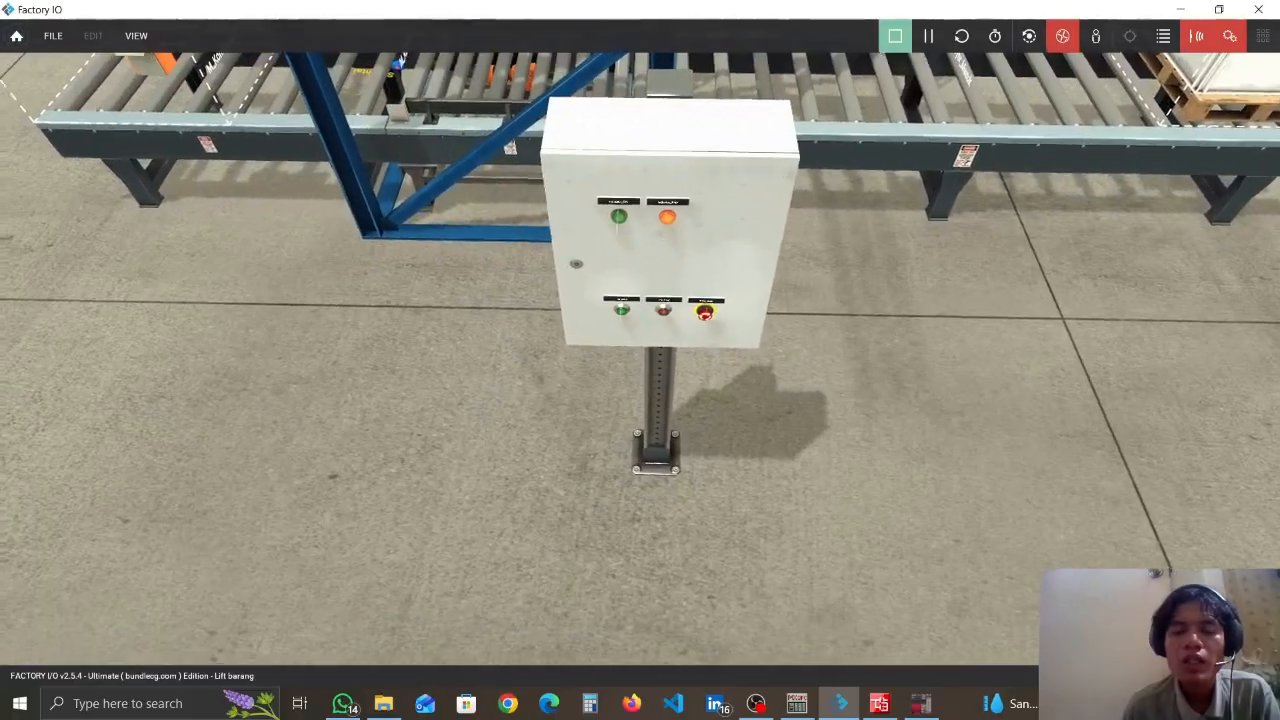
{"action": "right_click_drag", "start_coordinate": [805, 440], "coordinate": [866, 121]}
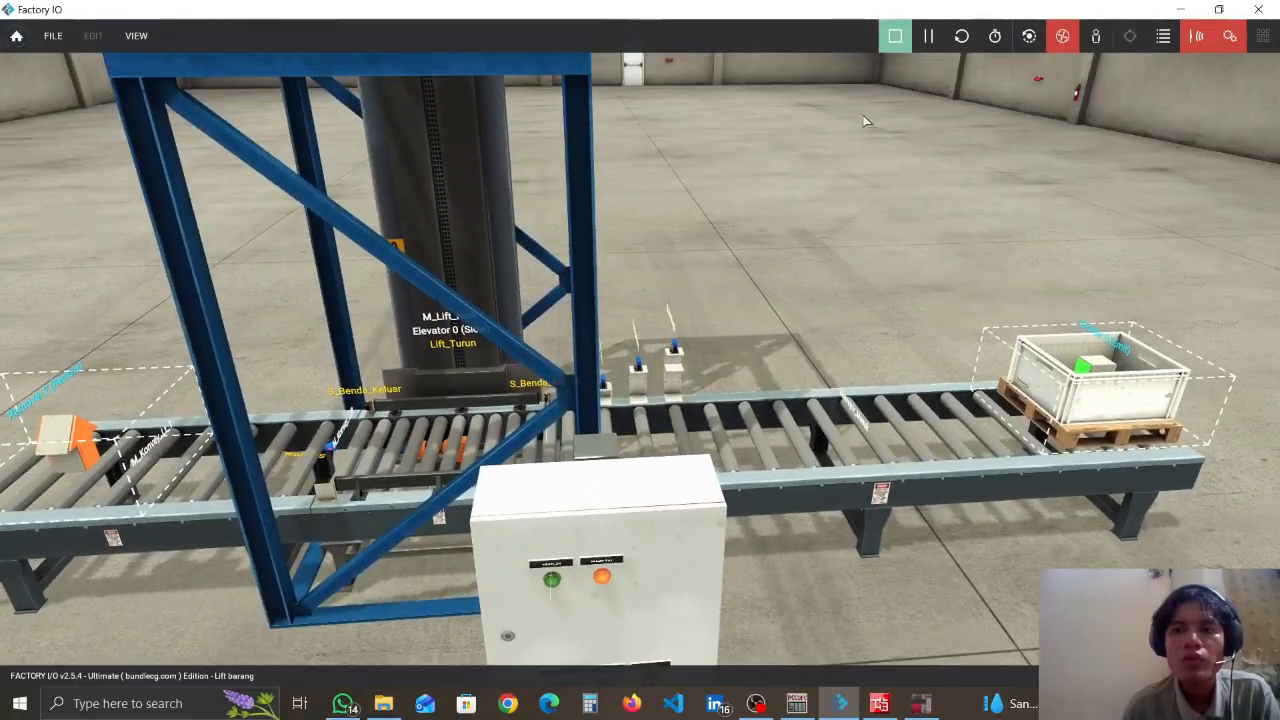
Switch to the first-person camera and face the control panel in front of the lift
{"action": "left_click", "coordinate": [1099, 42]}
{"action": "right_click_drag", "start_coordinate": [1026, 173], "coordinate": [1010, 92]}
{"action": "key", "text": "s"}
{"action": "key", "text": "s"}
{"action": "key", "text": "a"}
{"action": "key", "text": "d"}
{"action": "key", "text": "w"}
{"action": "right_click_drag", "start_coordinate": [655, 275], "coordinate": [625, 357]}
{"action": "key", "text": "a"}
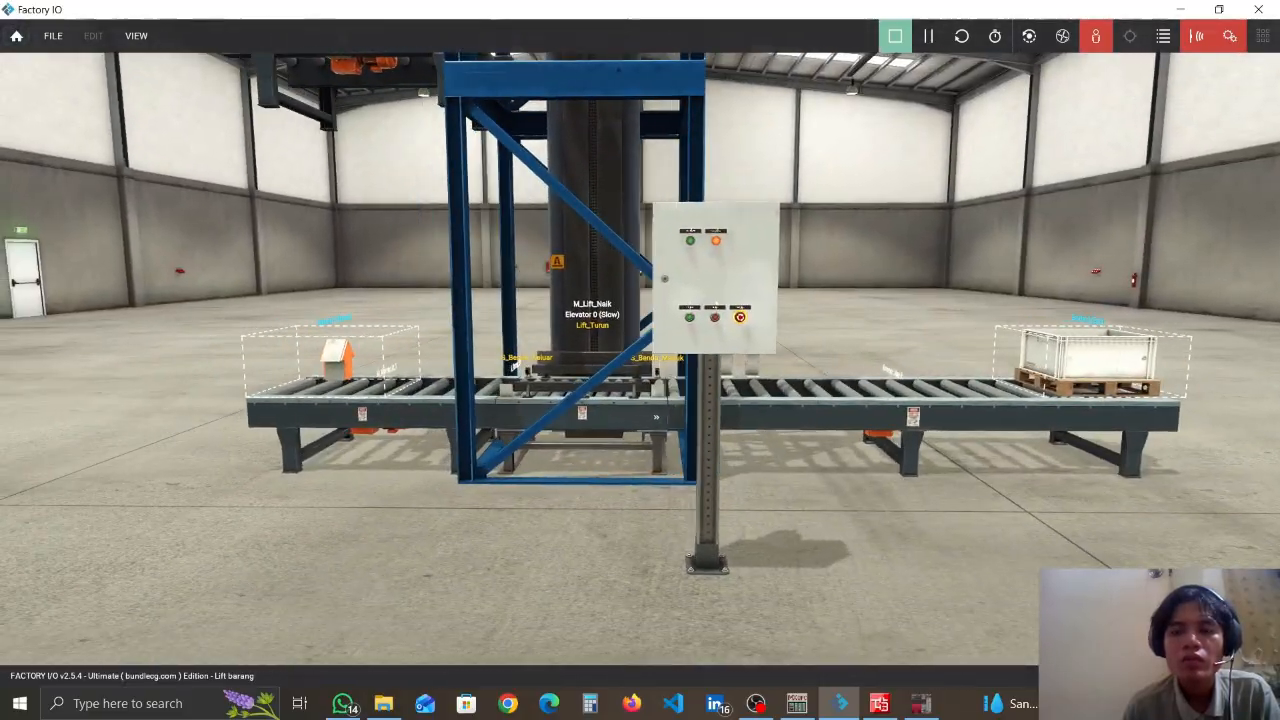
Walk around to the infeed end of the ground-floor conveyor and examine the emitter with its palletized box
{"action": "key", "text": "w"}
{"action": "key", "text": "d"}
{"action": "right_click_drag", "start_coordinate": [962, 341], "coordinate": [780, 380]}
{"action": "key", "text": "w"}
{"action": "key", "text": "a"}
{"action": "key", "text": "a"}
{"action": "key", "text": "s"}
{"action": "key", "text": "d"}
{"action": "key", "text": "w"}
{"action": "key", "text": "s"}
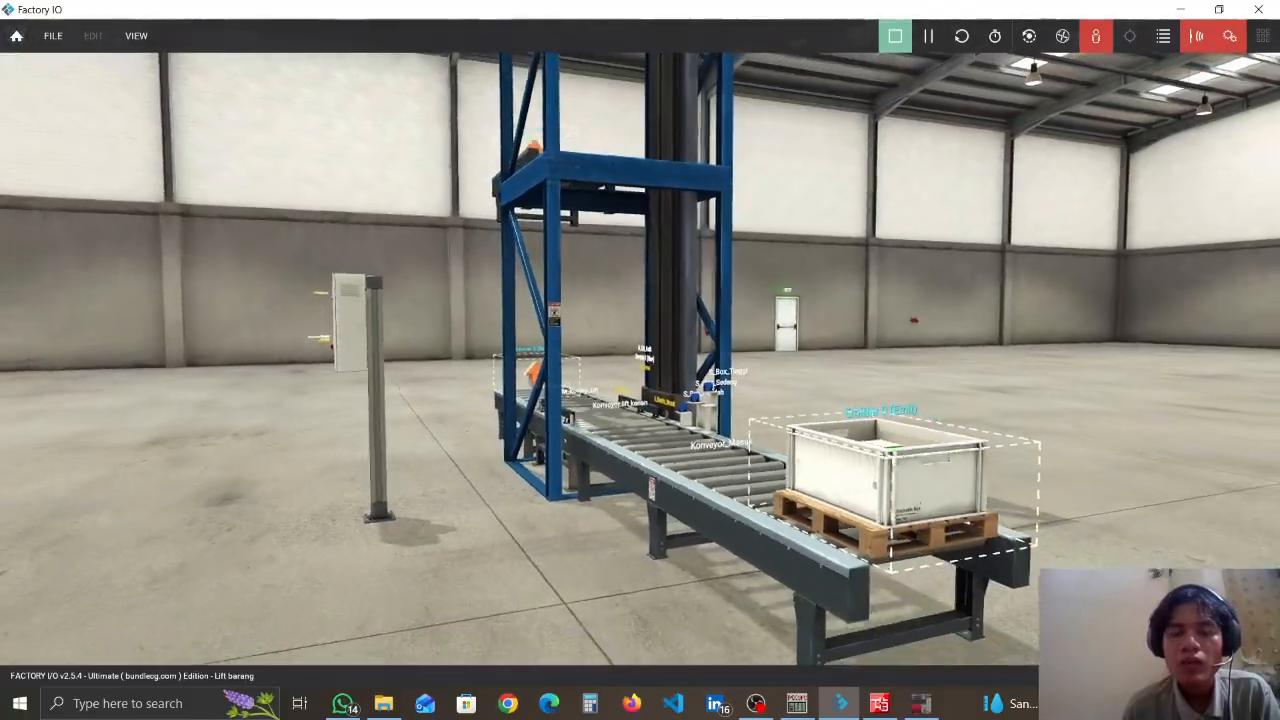
Move up to the lift base and inspect the S_Benda_Keluar, S_Benda_Masuk and box height sensors
{"action": "key", "text": "d"}
{"action": "right_click_drag", "start_coordinate": [560, 400], "coordinate": [785, 572]}
{"action": "key", "text": "w"}
{"action": "key", "text": "s"}
{"action": "key", "text": "a"}
{"action": "key", "text": "a"}
{"action": "key", "text": "w"}
{"action": "right_click_drag", "start_coordinate": [815, 283], "coordinate": [784, 293]}
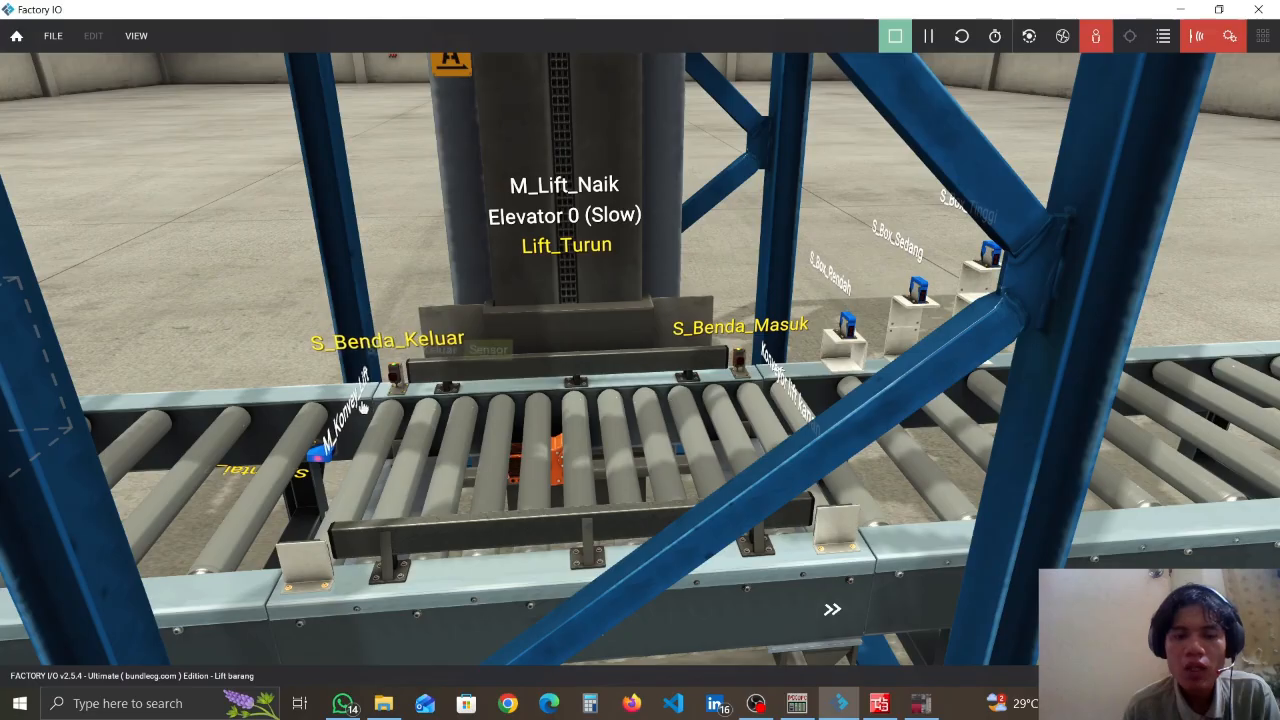
Examine the lift base rollers and the ground-floor outfeed conveyor with its remover
{"action": "right_click_drag", "start_coordinate": [320, 453], "coordinate": [372, 348]}
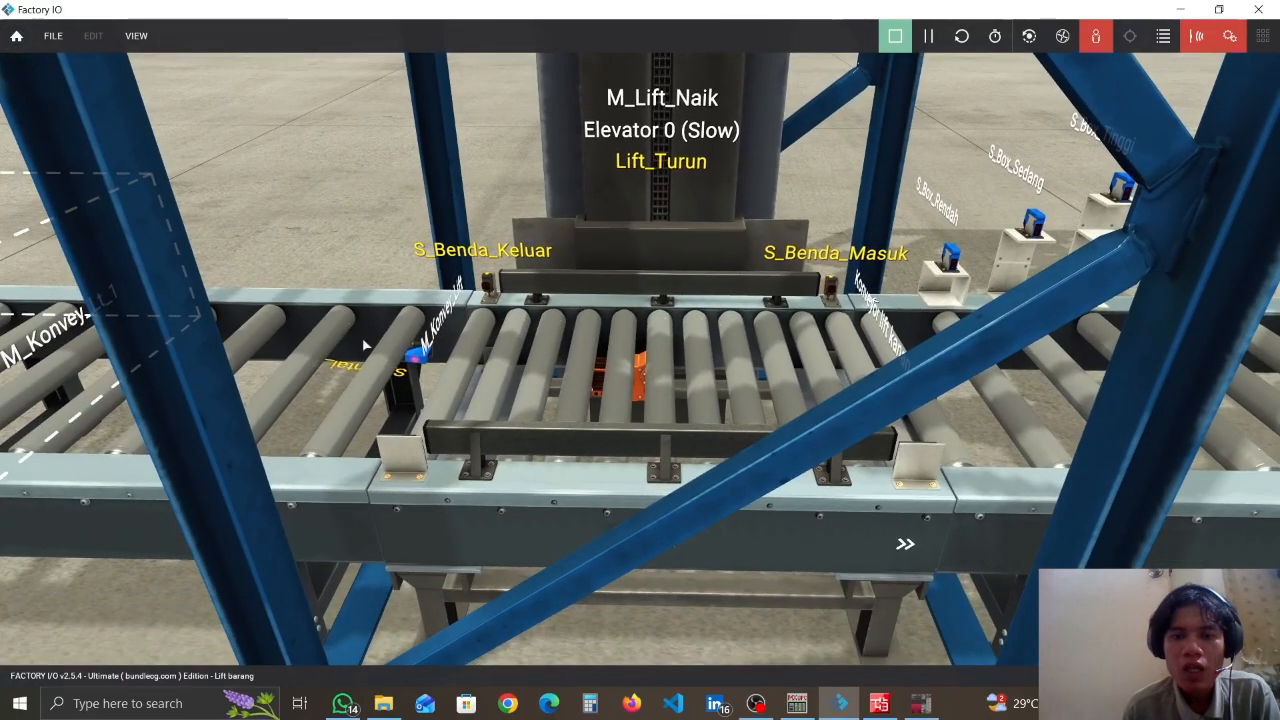
{"action": "key", "text": "s"}
{"action": "key", "text": "a"}
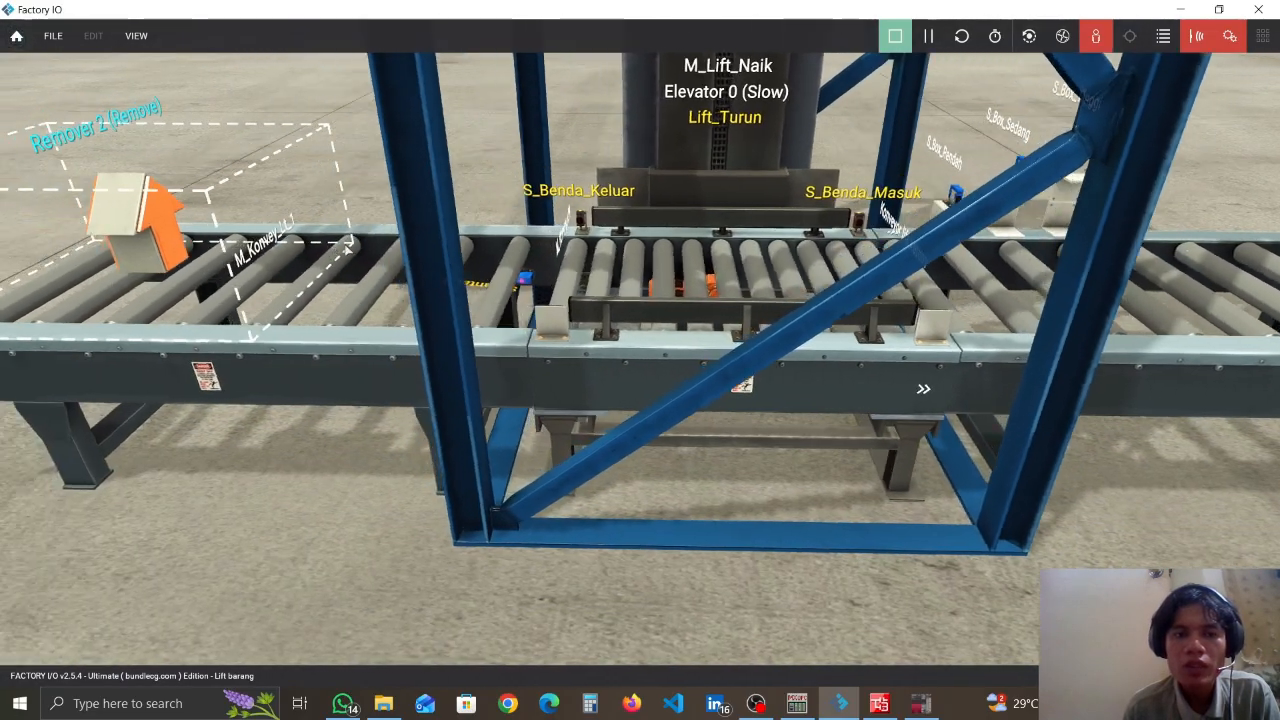
Walk past the control panel to the infeed side and inspect the S_Box_Tinggi, S_Box_Sedang and S_Box_Rendah sensors
{"action": "key", "text": "d"}
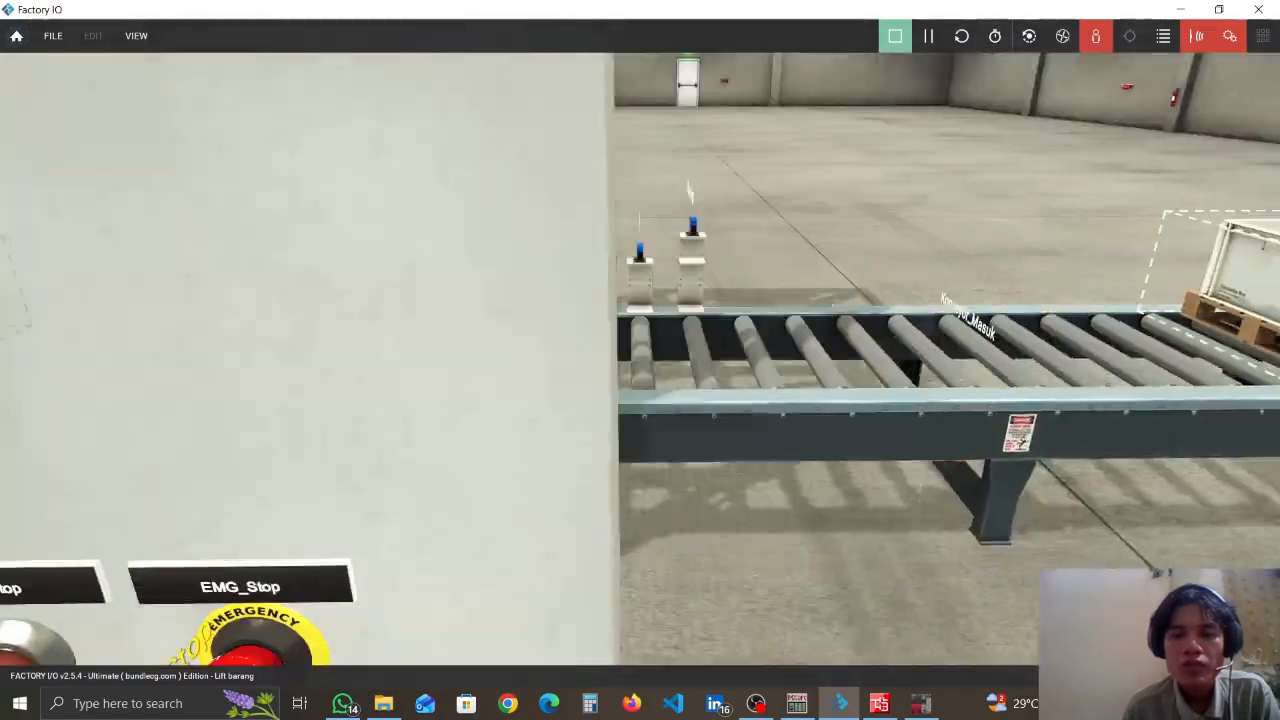
{"action": "key", "text": "w"}
{"action": "right_click_drag", "start_coordinate": [760, 330], "coordinate": [560, 385]}
{"action": "key", "text": "a"}
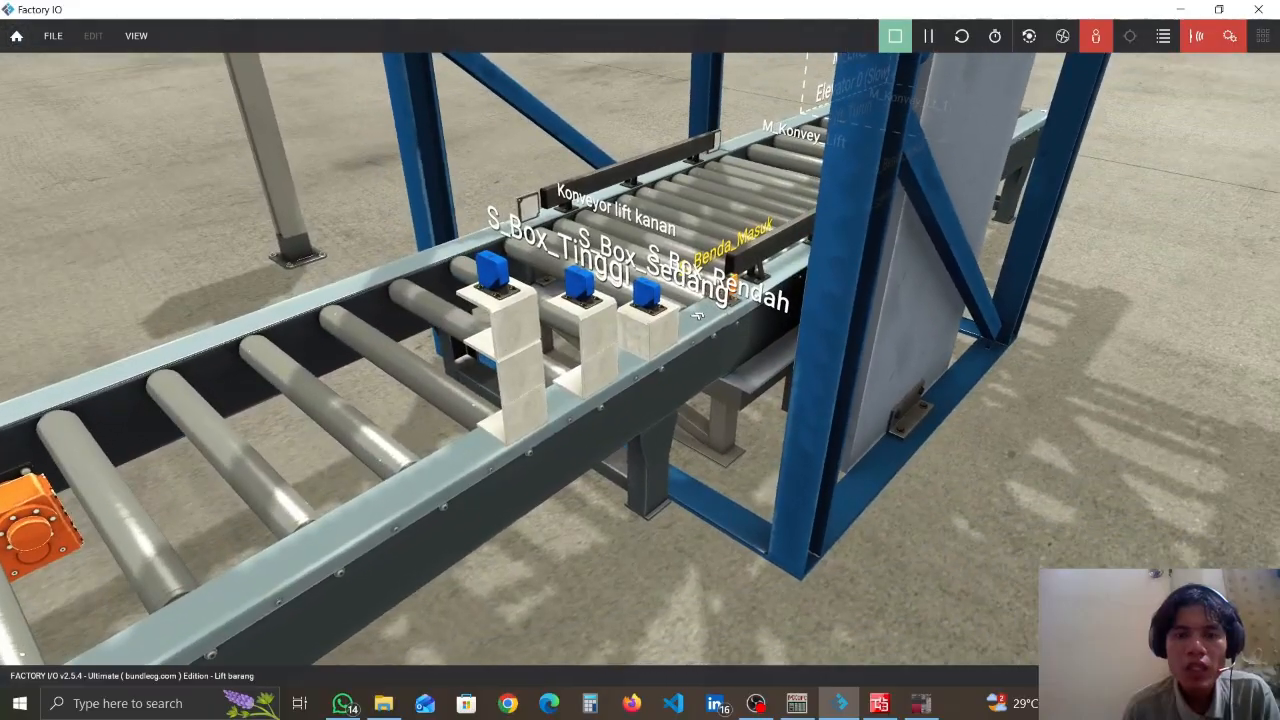
{"action": "right_click_drag", "start_coordinate": [838, 300], "coordinate": [690, 300]}
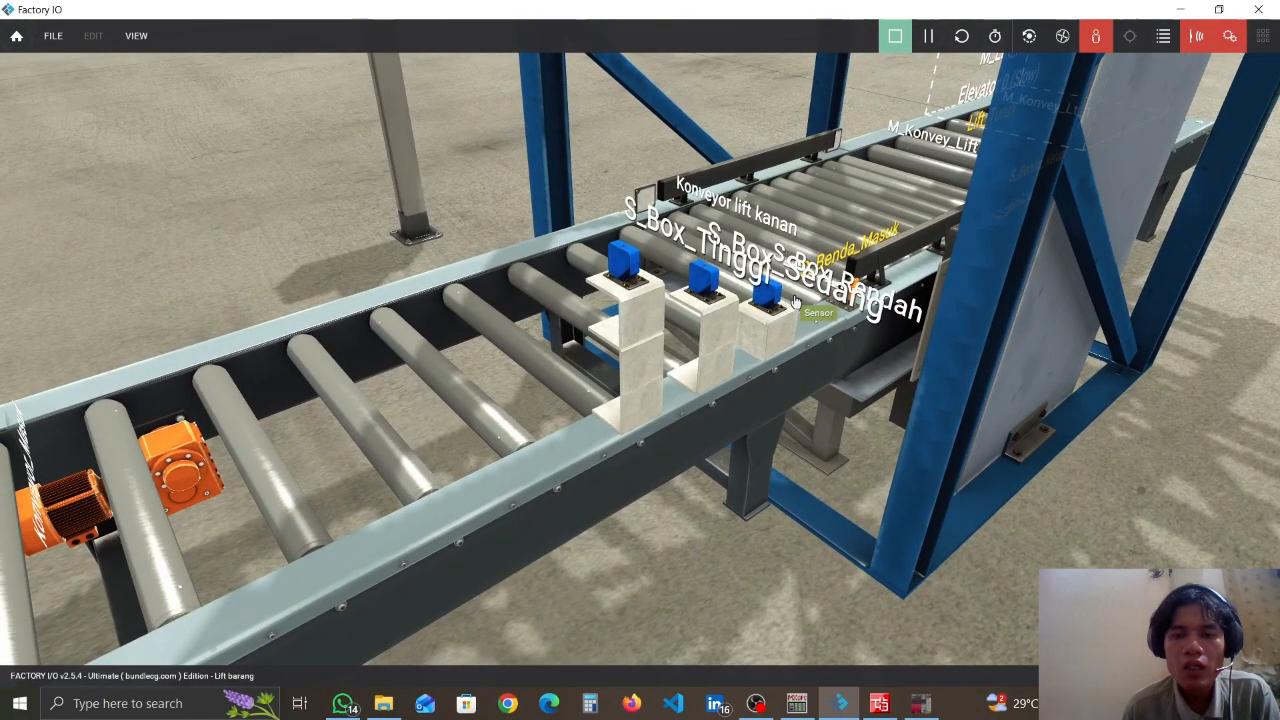
{"action": "key", "text": "s"}
{"action": "right_click_drag", "start_coordinate": [796, 302], "coordinate": [698, 302]}
{"action": "key", "text": "w"}
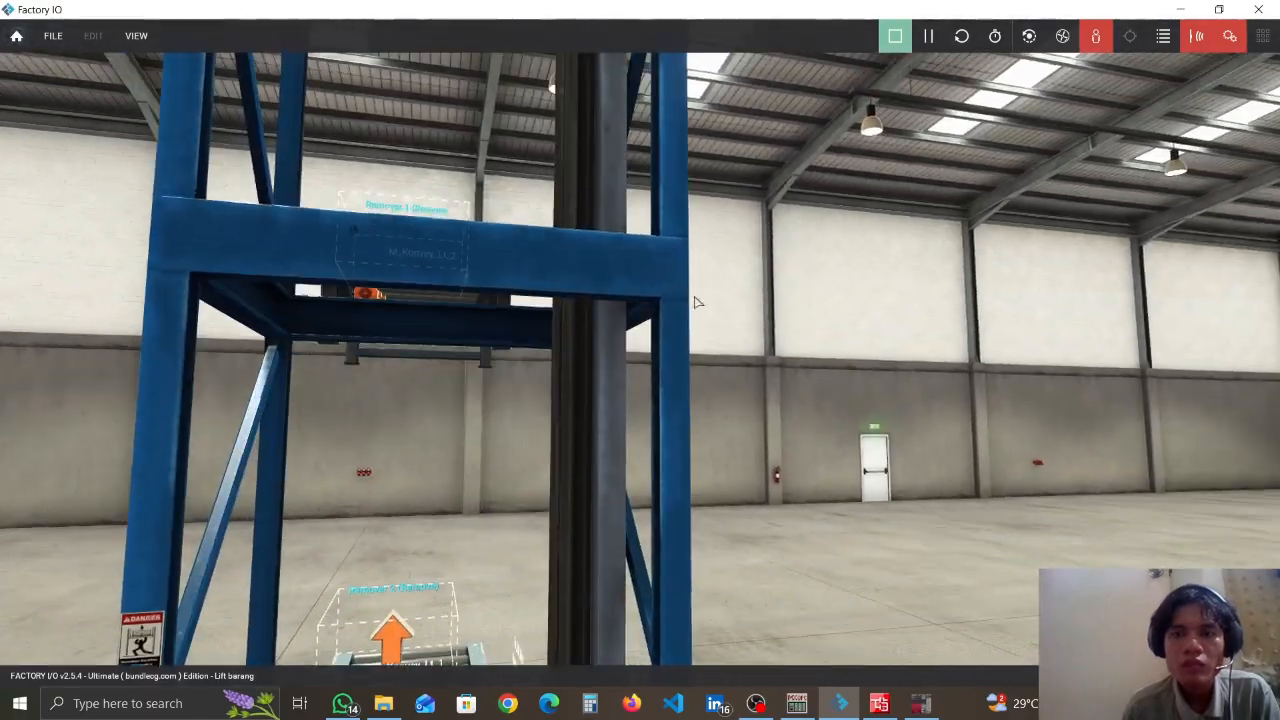
Switch to the orbit camera and examine the upper-floor outfeed conveyors, their removers and the whole lift tower
{"action": "right_click_drag", "start_coordinate": [987, 101], "coordinate": [25, 77]}
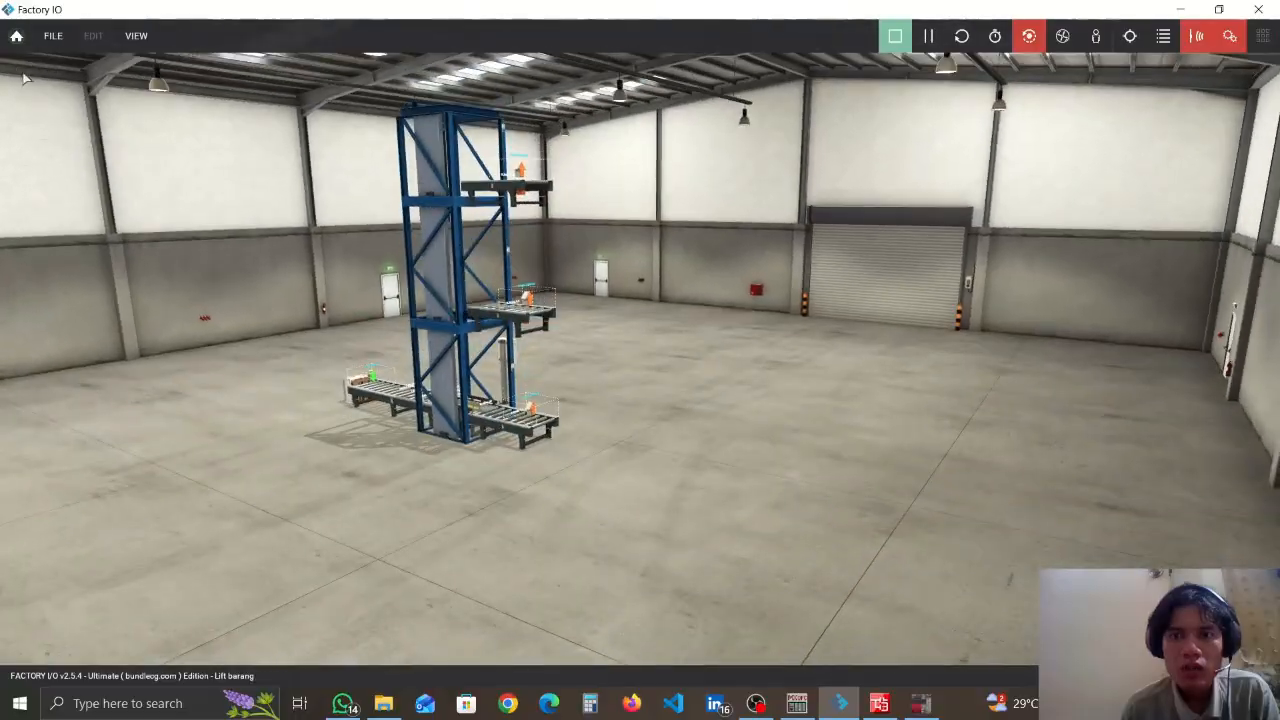
{"action": "scroll", "coordinate": [71, 123], "scroll_direction": "up", "scroll_amount": 4}
{"action": "right_click_drag", "start_coordinate": [106, 106], "coordinate": [647, 145]}
{"action": "scroll", "coordinate": [3, 139], "scroll_direction": "up", "scroll_amount": 3}
{"action": "scroll", "coordinate": [3, 139], "scroll_direction": "up", "scroll_amount": 3}
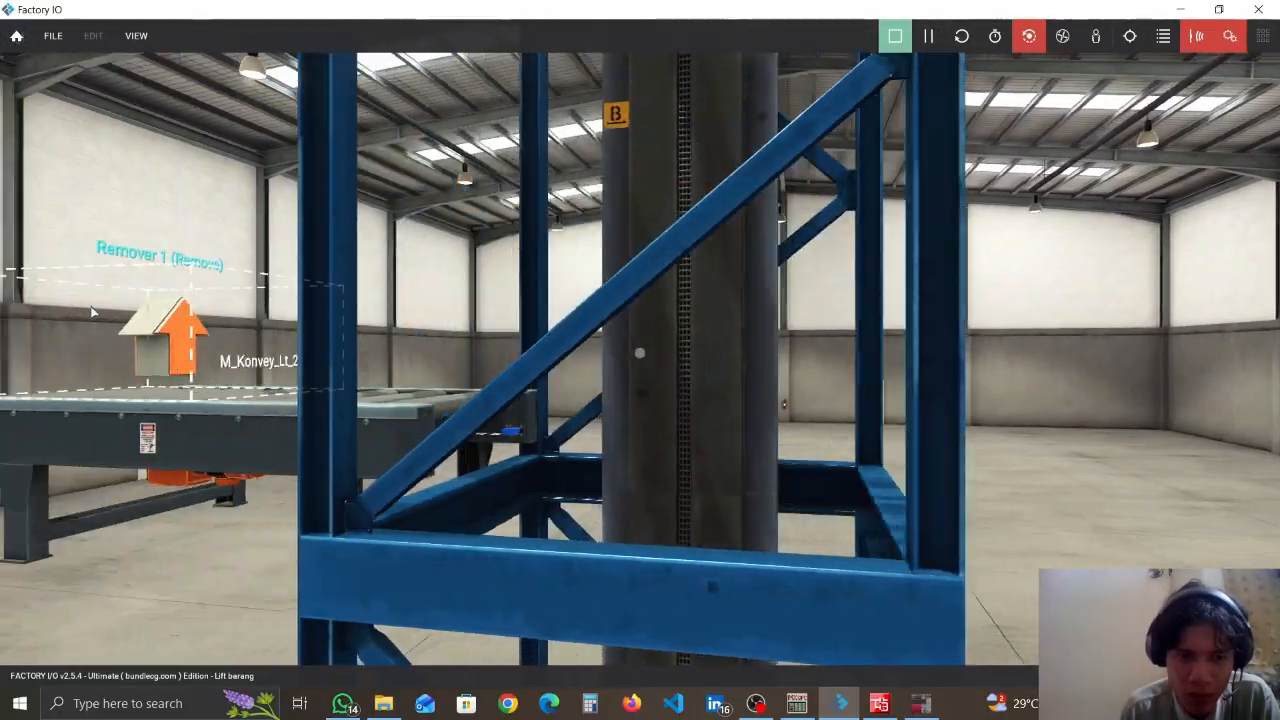
{"action": "scroll", "coordinate": [118, 310], "scroll_direction": "up", "scroll_amount": 3}
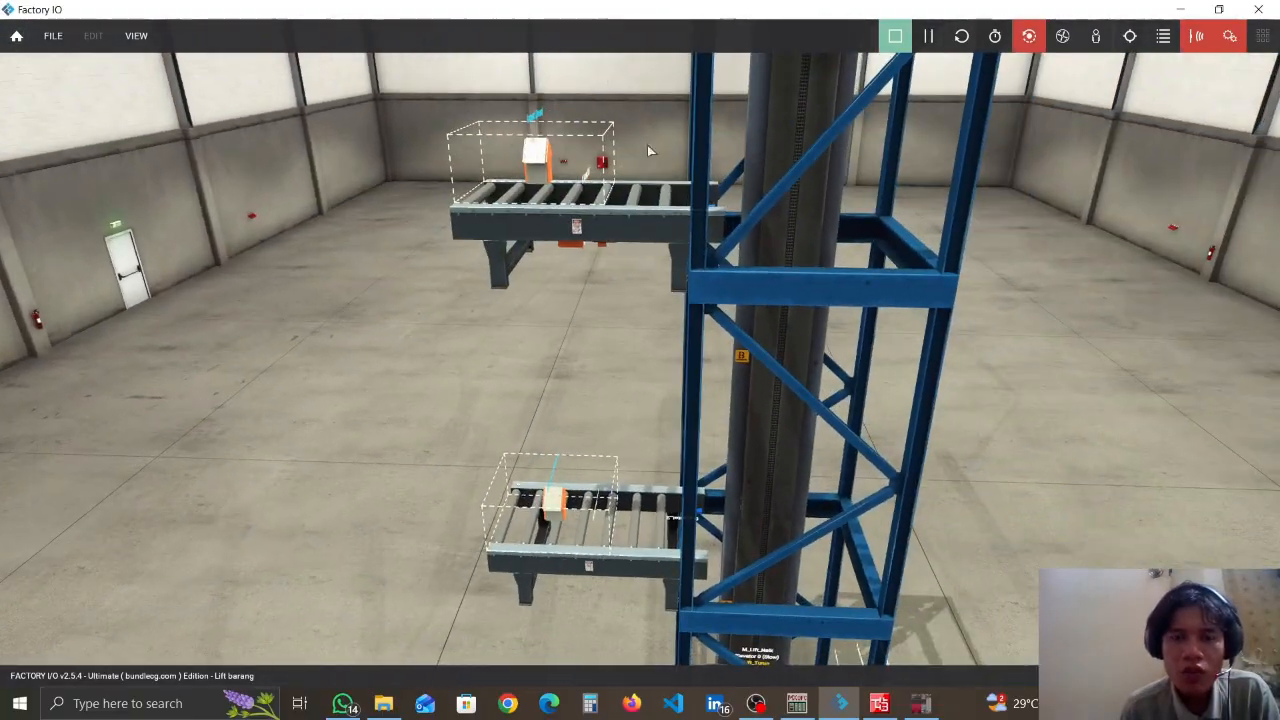
{"action": "scroll", "coordinate": [640, 354], "scroll_direction": "down", "scroll_amount": 5}
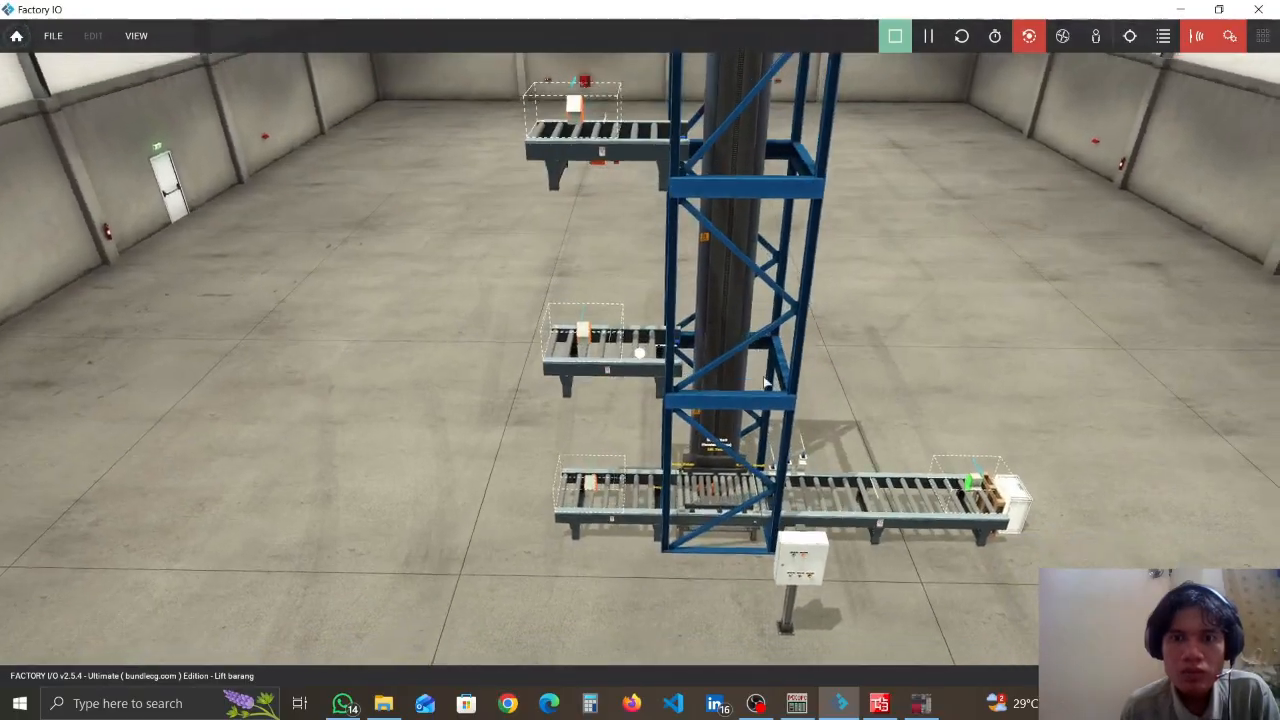
{"action": "right_click_drag", "start_coordinate": [765, 383], "coordinate": [905, 127]}
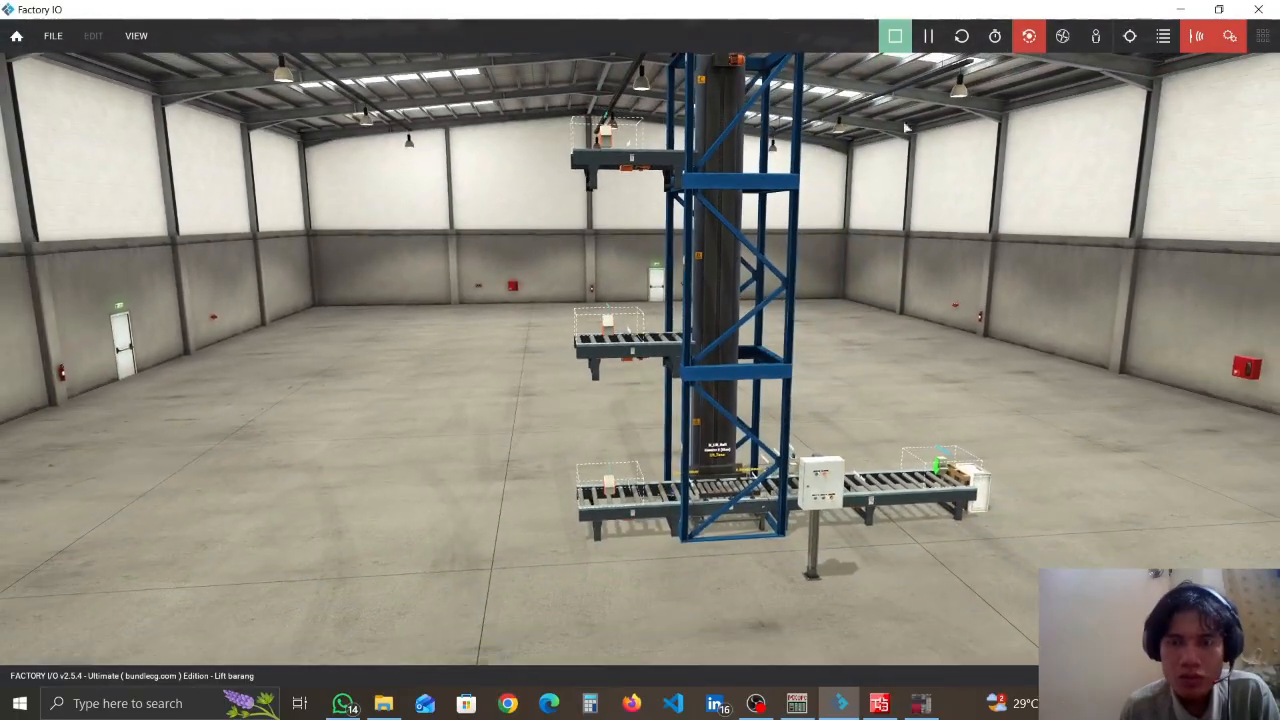
Switch to the fly camera and inspect the lift base, its motor and elevator tags, and the control panel up close
{"action": "scroll", "coordinate": [986, 214], "scroll_direction": "up", "scroll_amount": 8}
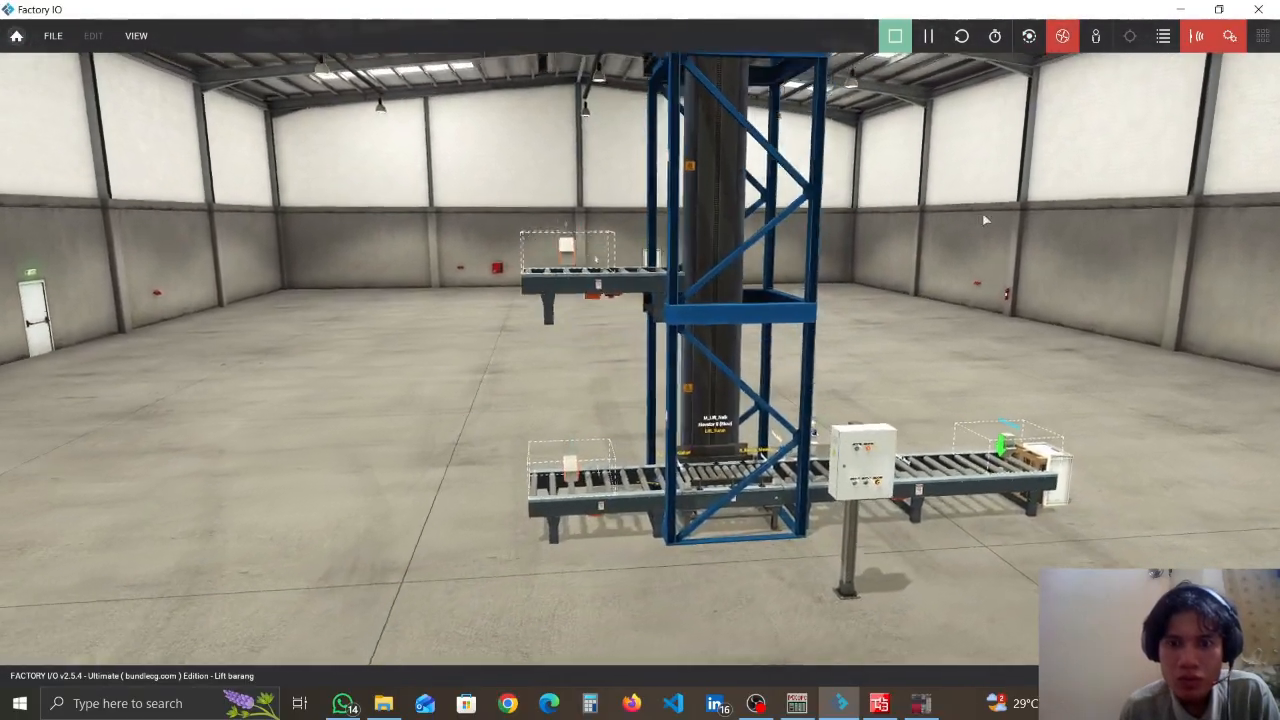
{"action": "scroll", "coordinate": [660, 381], "scroll_direction": "up", "scroll_amount": 10}
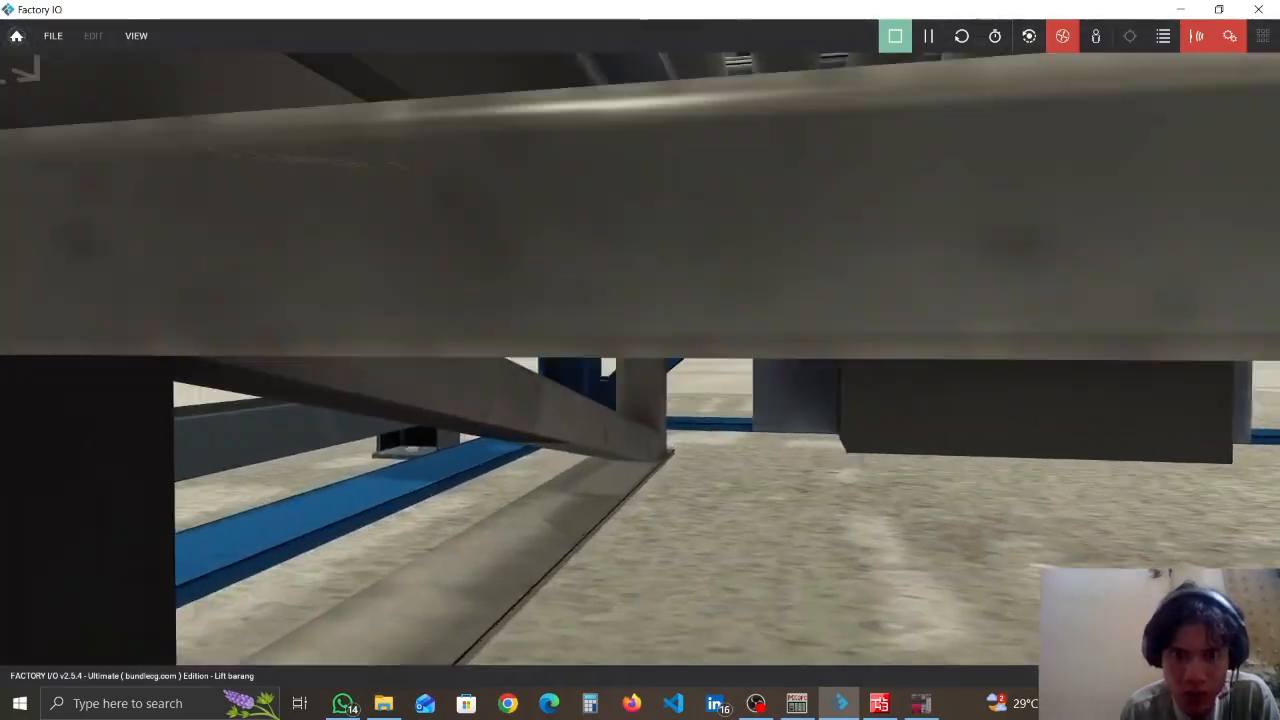
{"action": "right_click_drag", "start_coordinate": [660, 381], "coordinate": [632, 333]}
{"action": "scroll", "coordinate": [632, 333], "scroll_direction": "down", "scroll_amount": 10}
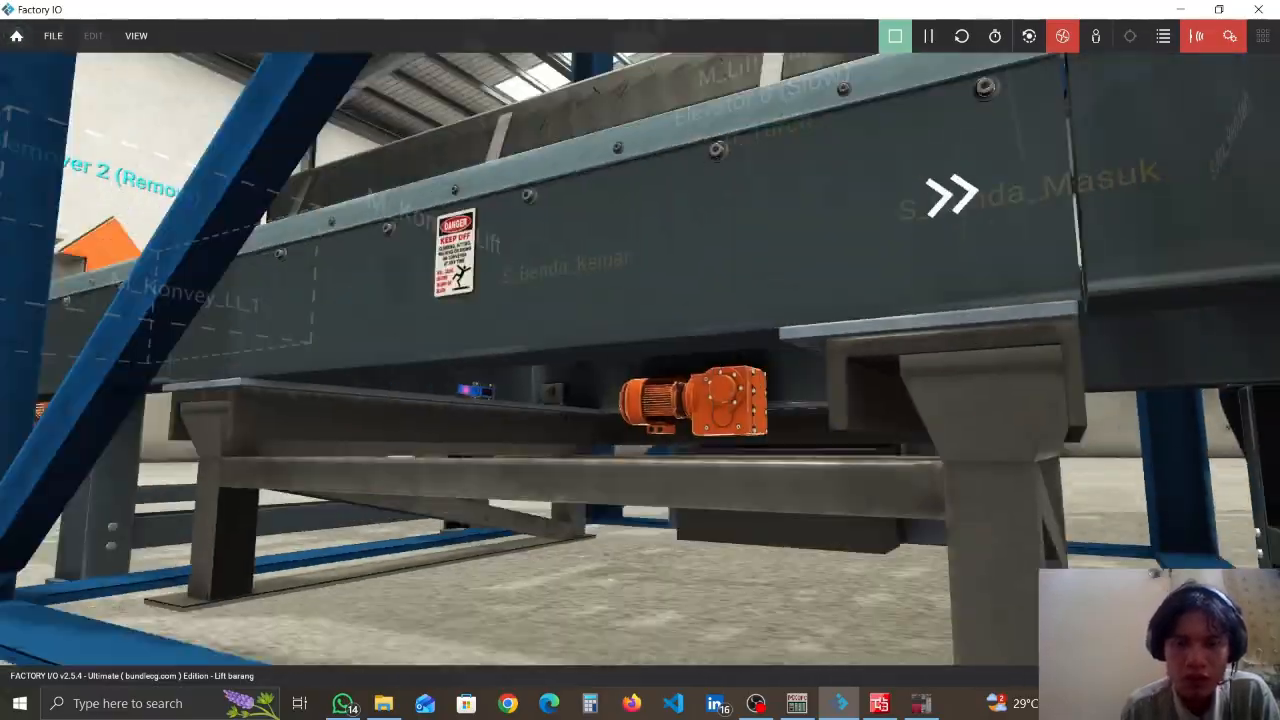
{"action": "scroll", "coordinate": [638, 345], "scroll_direction": "up", "scroll_amount": 10}
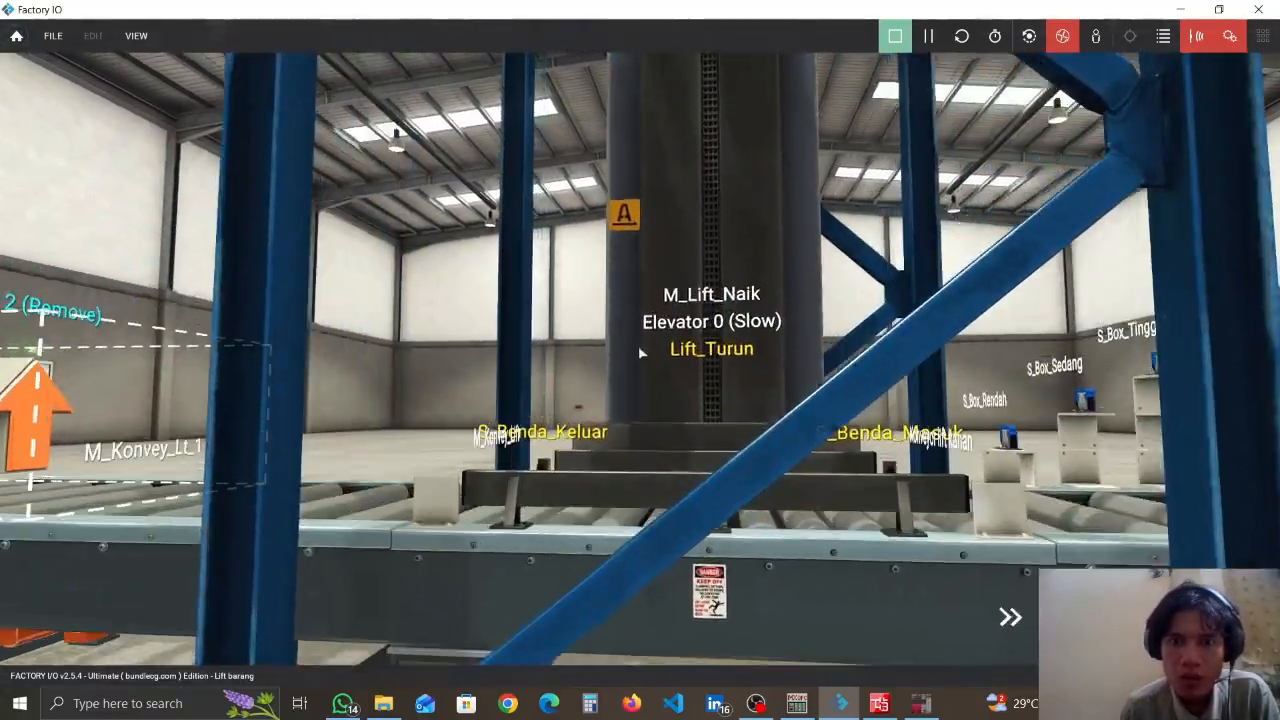
{"action": "scroll", "coordinate": [730, 372], "scroll_direction": "down", "scroll_amount": 8}
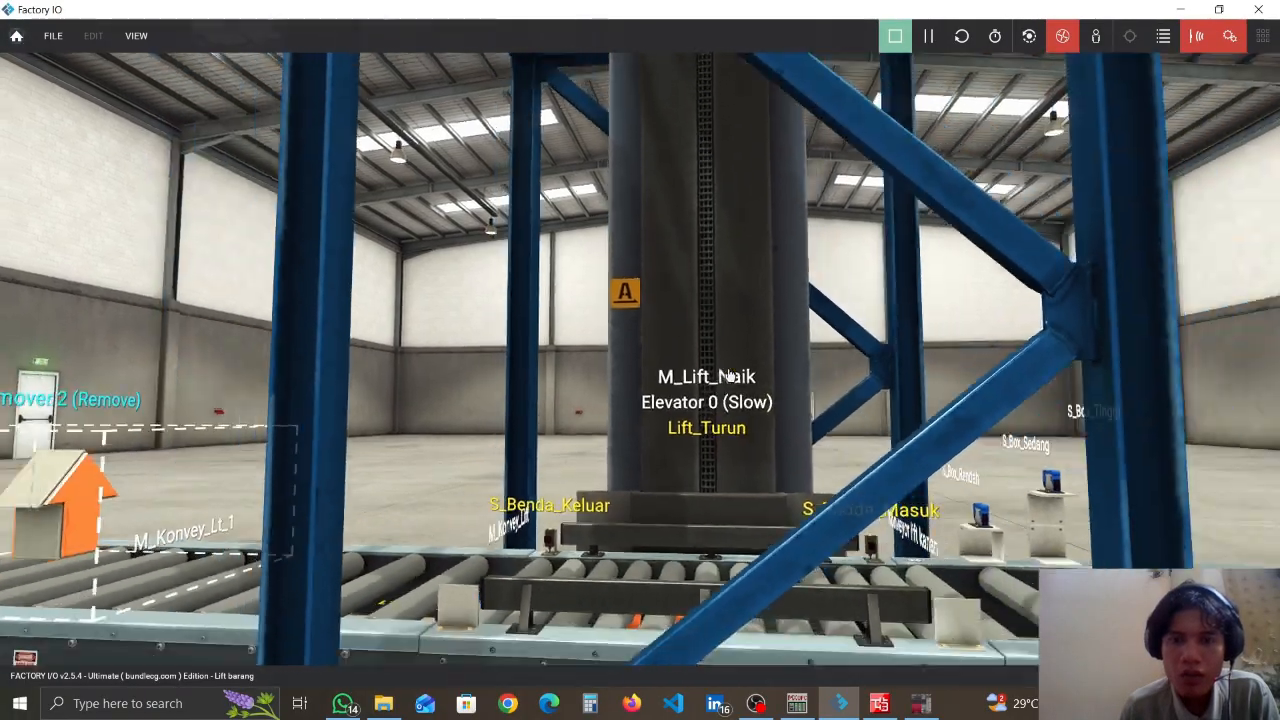
{"action": "scroll", "coordinate": [810, 362], "scroll_direction": "up", "scroll_amount": 6}
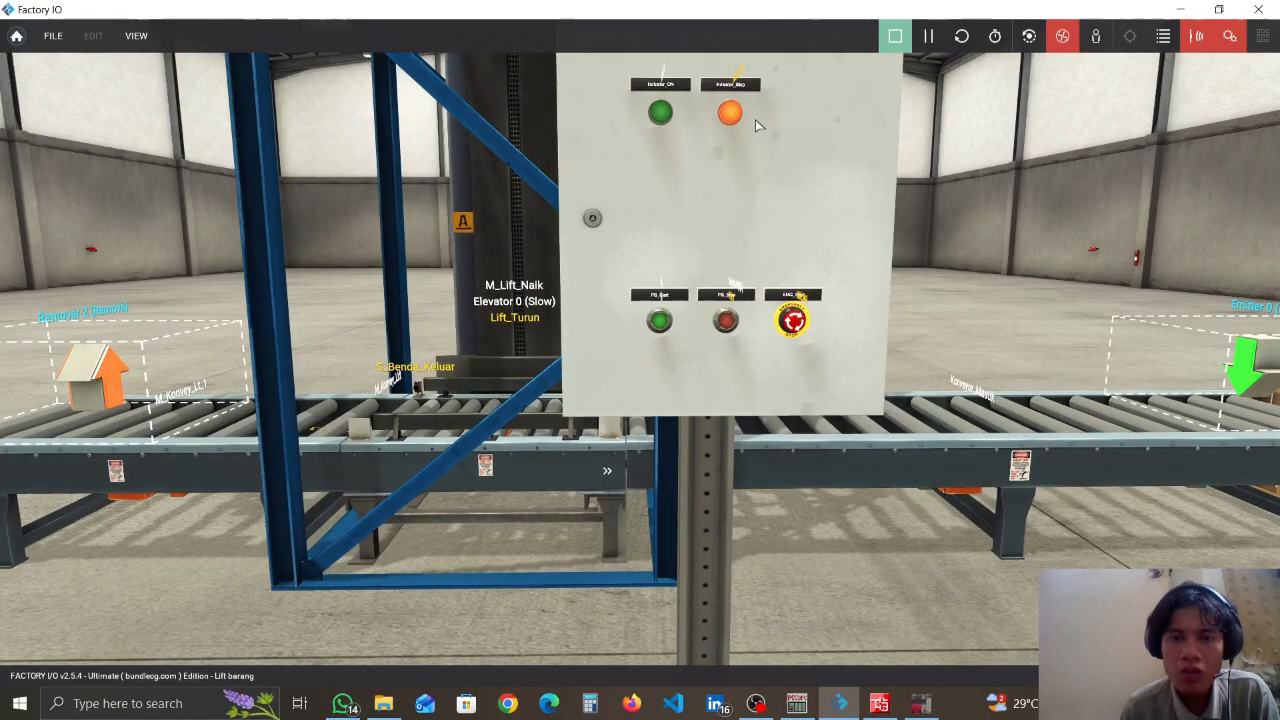
Start the goods lift with the PB_Start button on the control panel
{"action": "scroll", "coordinate": [806, 350], "scroll_direction": "up", "scroll_amount": 2}
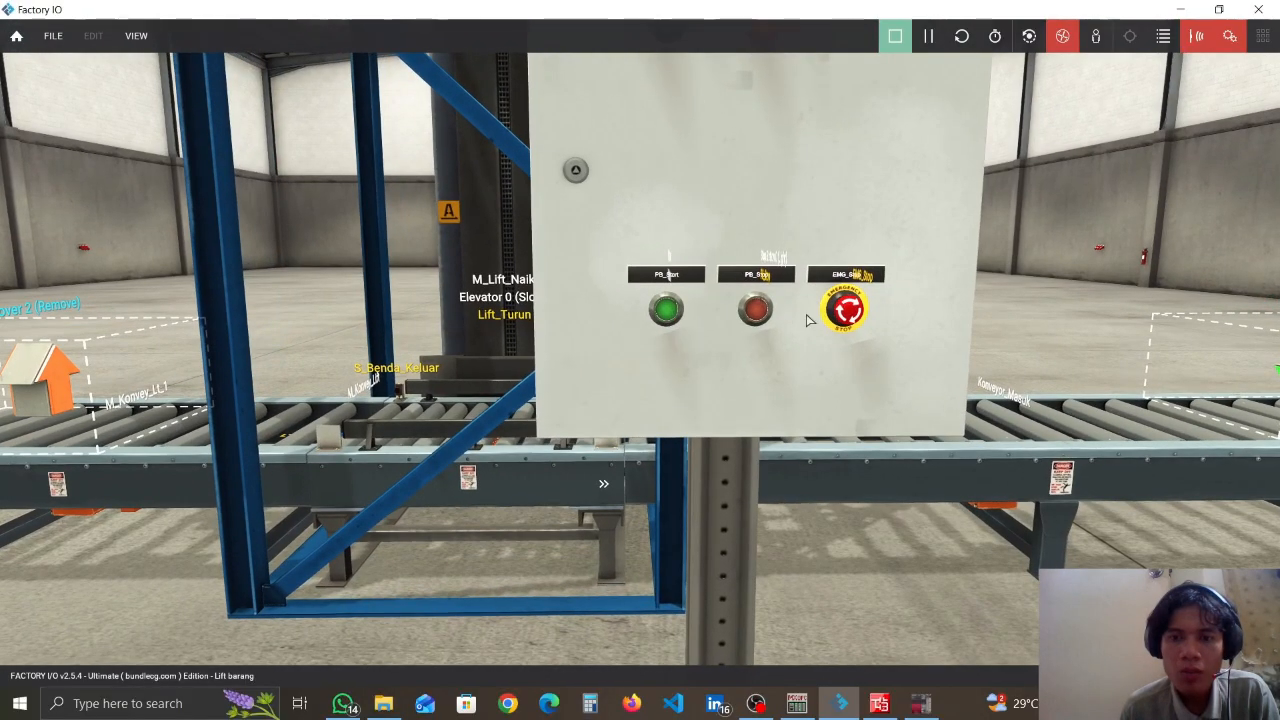
{"action": "scroll", "coordinate": [840, 294], "scroll_direction": "down", "scroll_amount": 5}
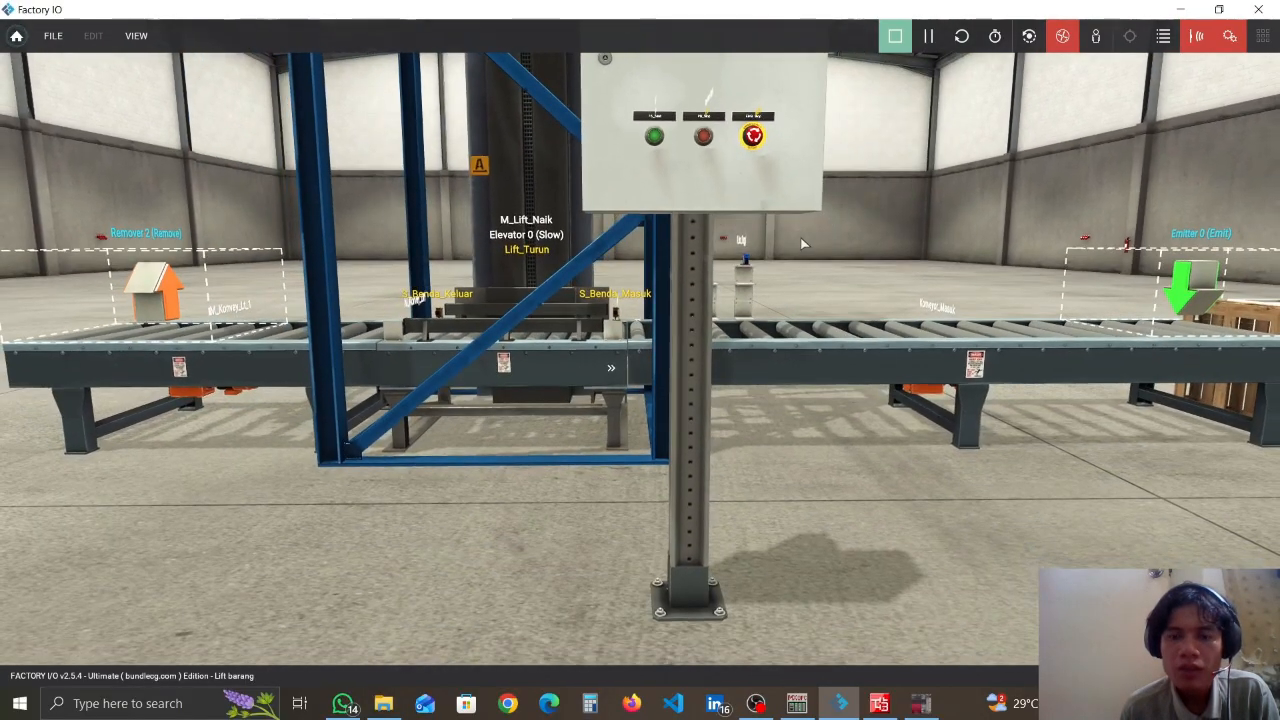
{"action": "scroll", "coordinate": [812, 222], "scroll_direction": "down", "scroll_amount": 5}
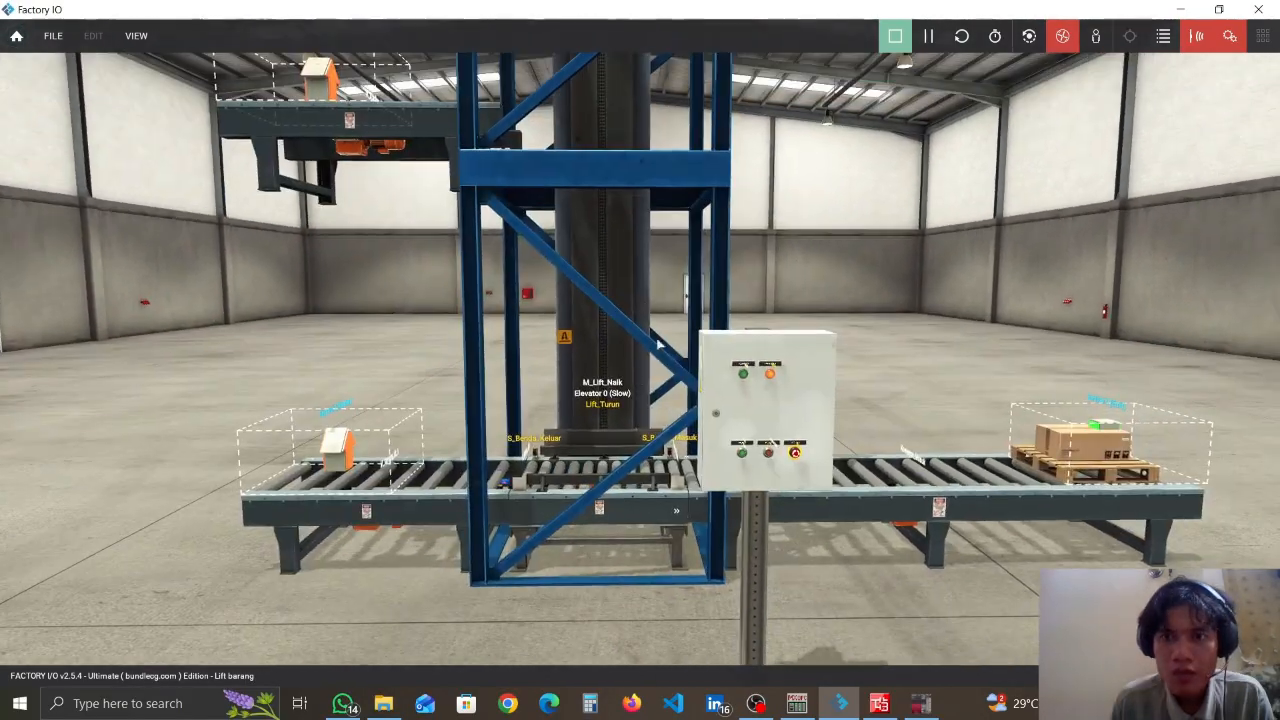
{"action": "right_click_drag", "start_coordinate": [657, 340], "coordinate": [634, 458]}
{"action": "scroll", "coordinate": [683, 336], "scroll_direction": "up", "scroll_amount": 1}
{"action": "scroll", "coordinate": [683, 336], "scroll_direction": "up", "scroll_amount": 3}
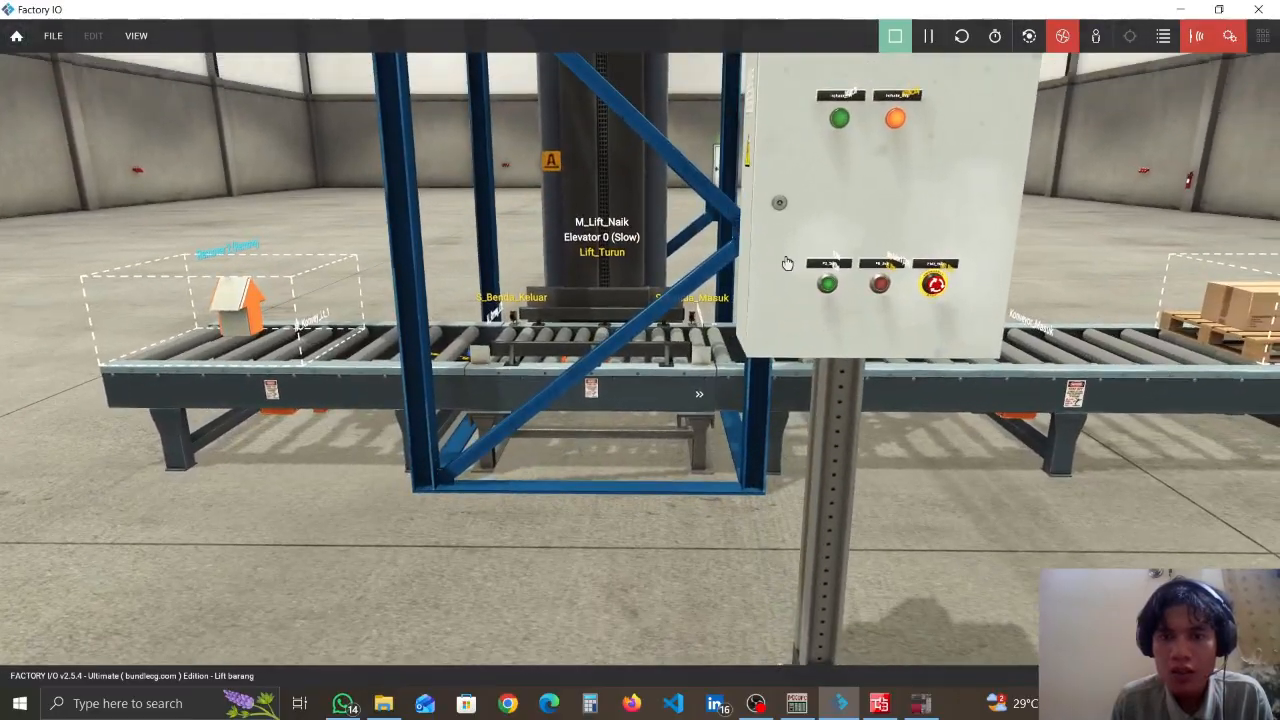
{"action": "key", "text": "s"}
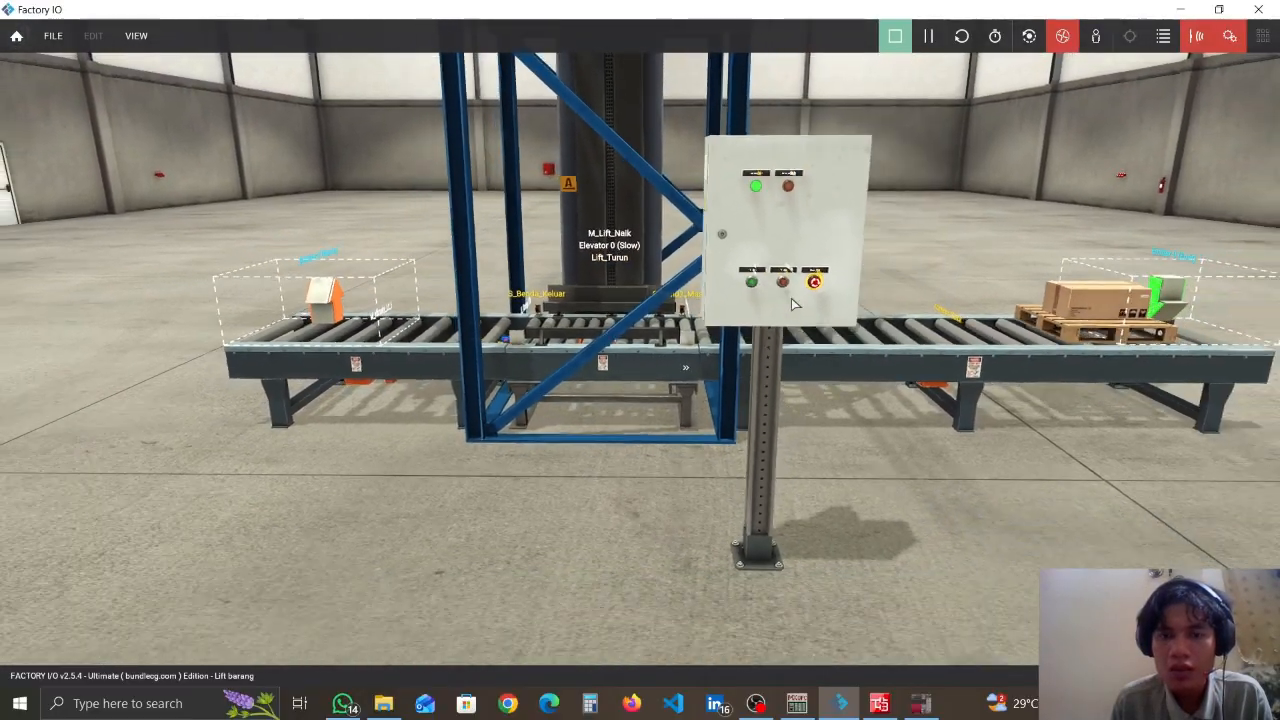
Follow the carton pallet along the infeed conveyor and up the lift to the middle-level outlet conveyor
{"action": "key", "text": "d"}
{"action": "key", "text": "a"}
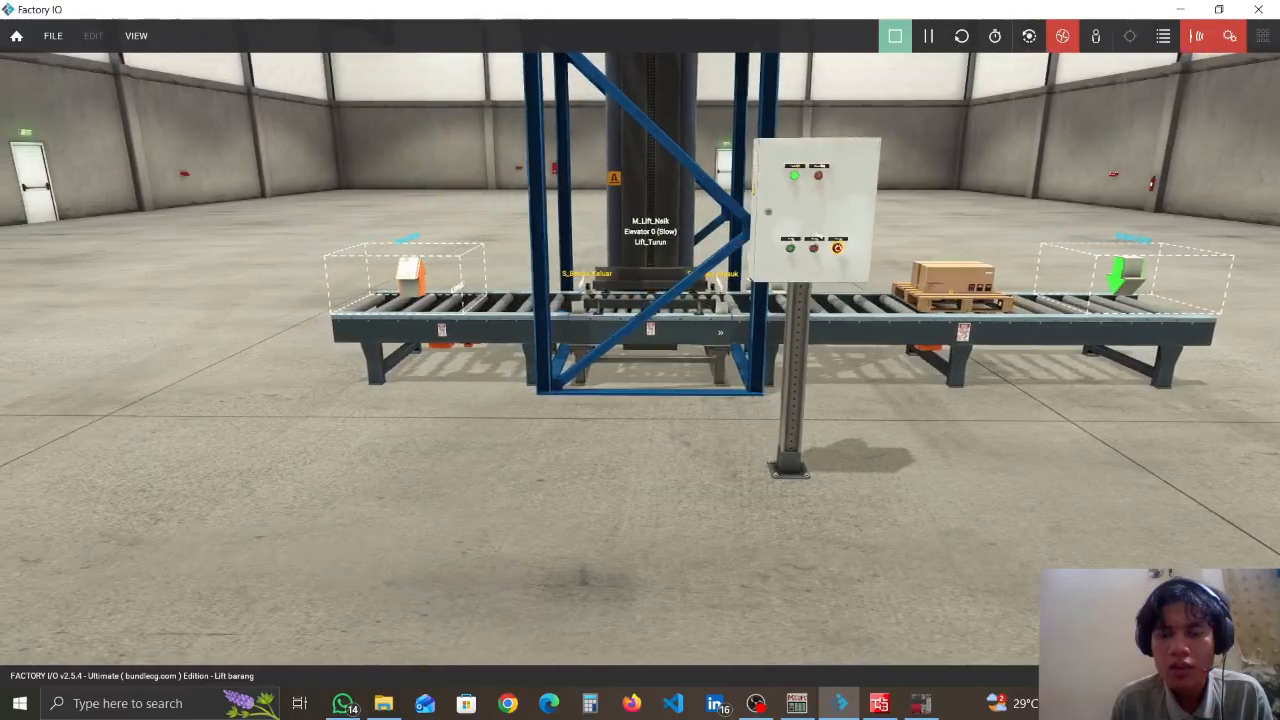
{"action": "key", "text": "d"}
{"action": "right_click_drag", "start_coordinate": [935, 323], "coordinate": [912, 268]}
{"action": "key", "text": "w"}
{"action": "key", "text": "s"}
{"action": "key", "text": "a"}
{"action": "key", "text": "s"}
{"action": "key", "text": "s"}
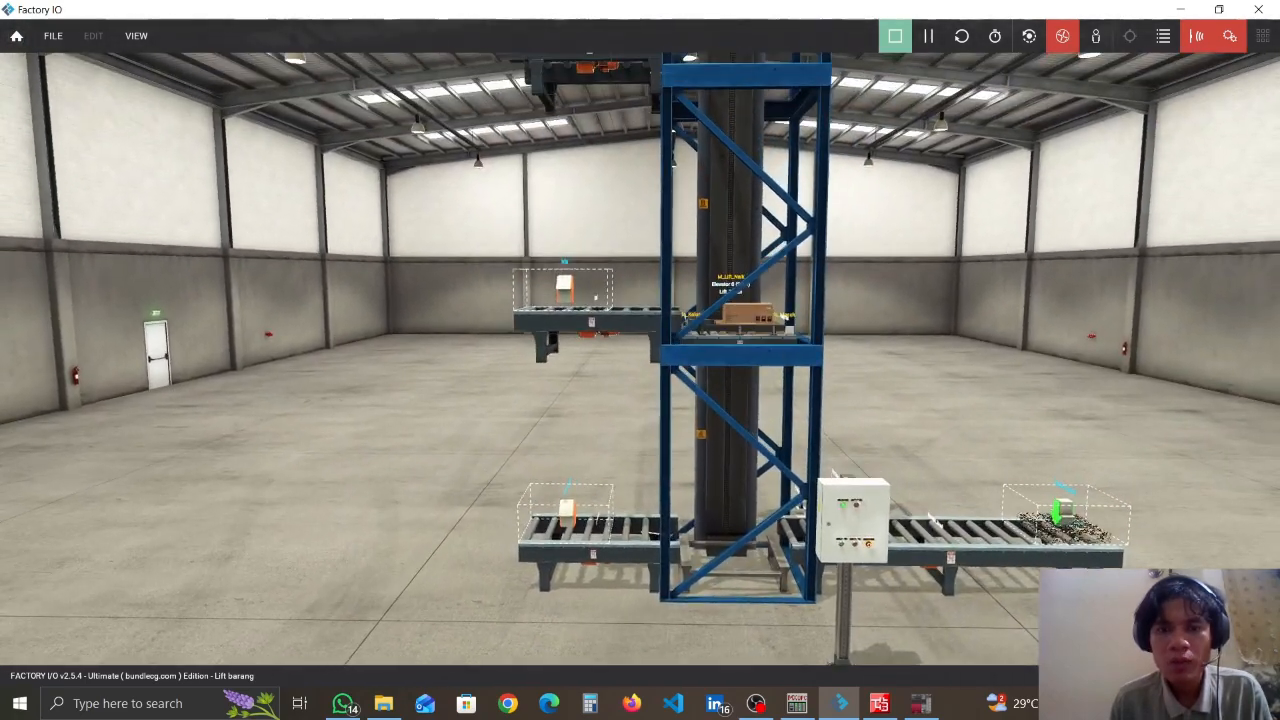
{"action": "key", "text": "w"}
{"action": "key", "text": "w"}
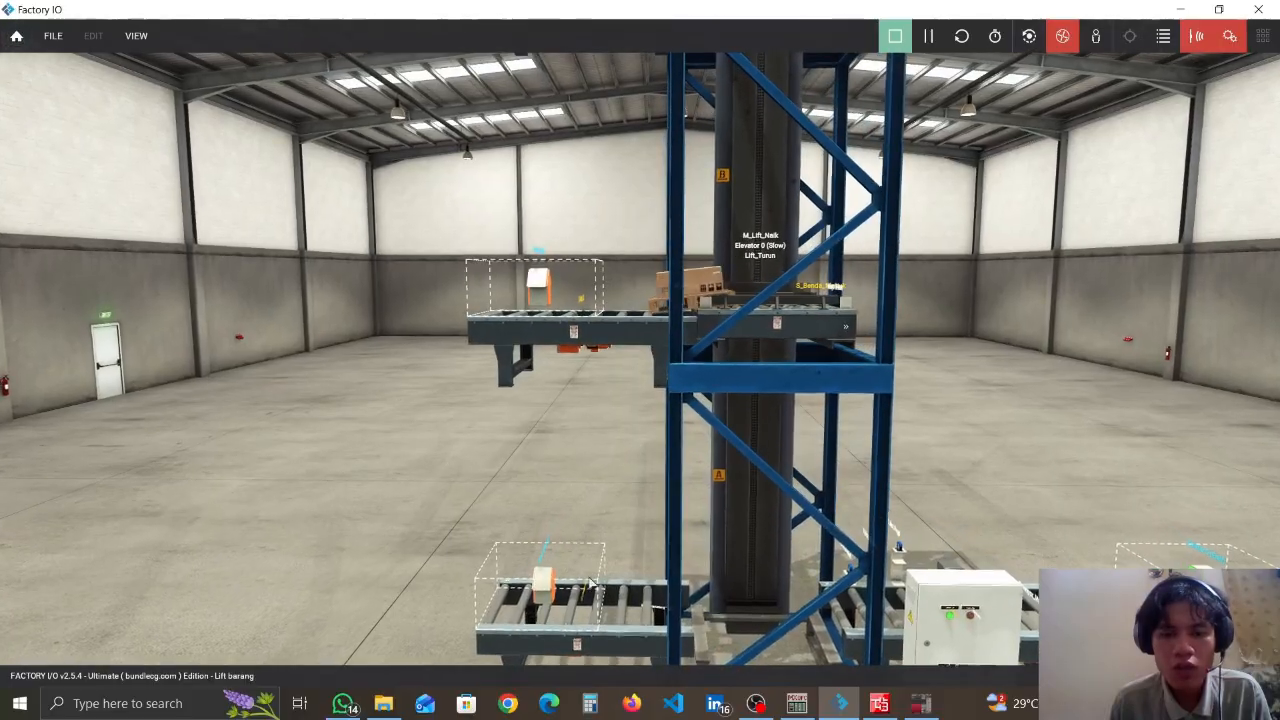
{"action": "key", "text": "s"}
{"action": "scroll", "coordinate": [626, 251], "scroll_direction": "up", "scroll_amount": 5}
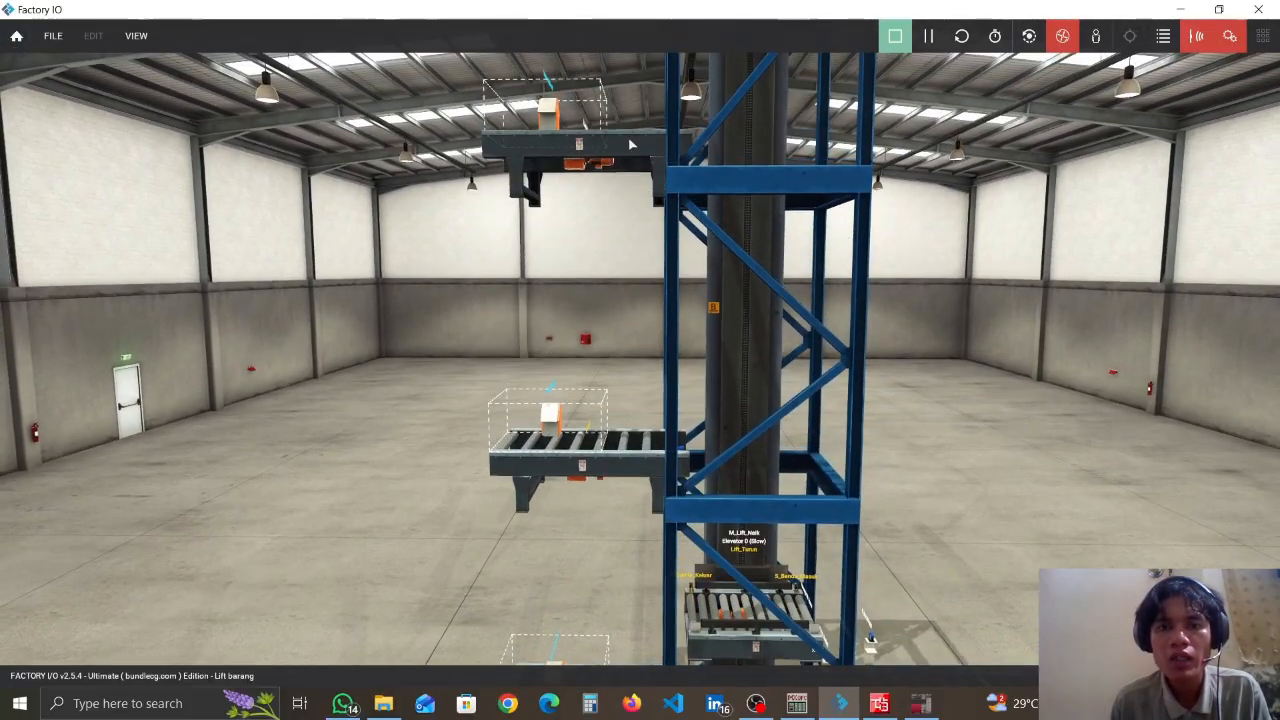
Follow the low pallet load to the ground-level outlet conveyor and the next carton to the raised outlet conveyor
{"action": "right_click_drag", "start_coordinate": [631, 143], "coordinate": [910, 508]}
{"action": "key", "text": "w"}
{"action": "key", "text": "w"}
{"action": "key", "text": "w"}
{"action": "key", "text": "s"}
{"action": "key", "text": "a"}
{"action": "key", "text": "s"}
{"action": "key", "text": "d"}
{"action": "key", "text": "d"}
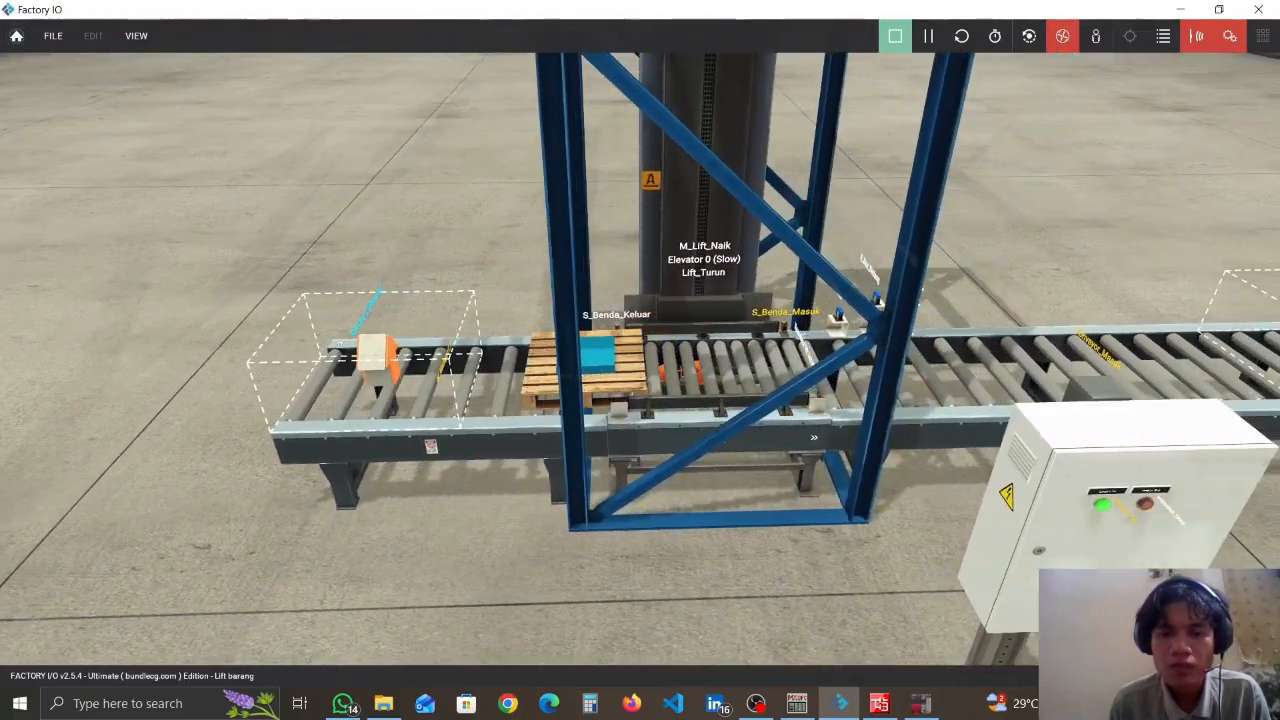
{"action": "key", "text": "d"}
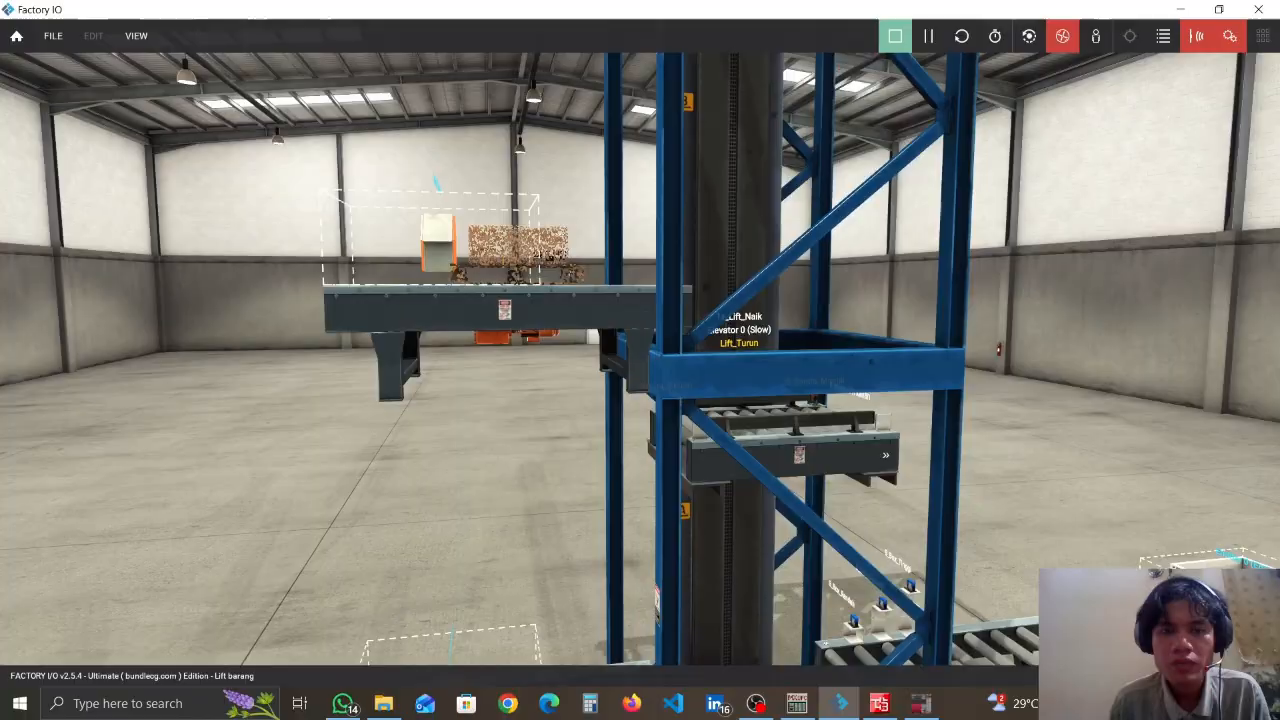
Examine the white crate pallet as it travels from the emitter past the three box-height sensors into the lift
{"action": "right_click_drag", "start_coordinate": [640, 360], "coordinate": [640, 500]}
{"action": "key", "text": "s"}
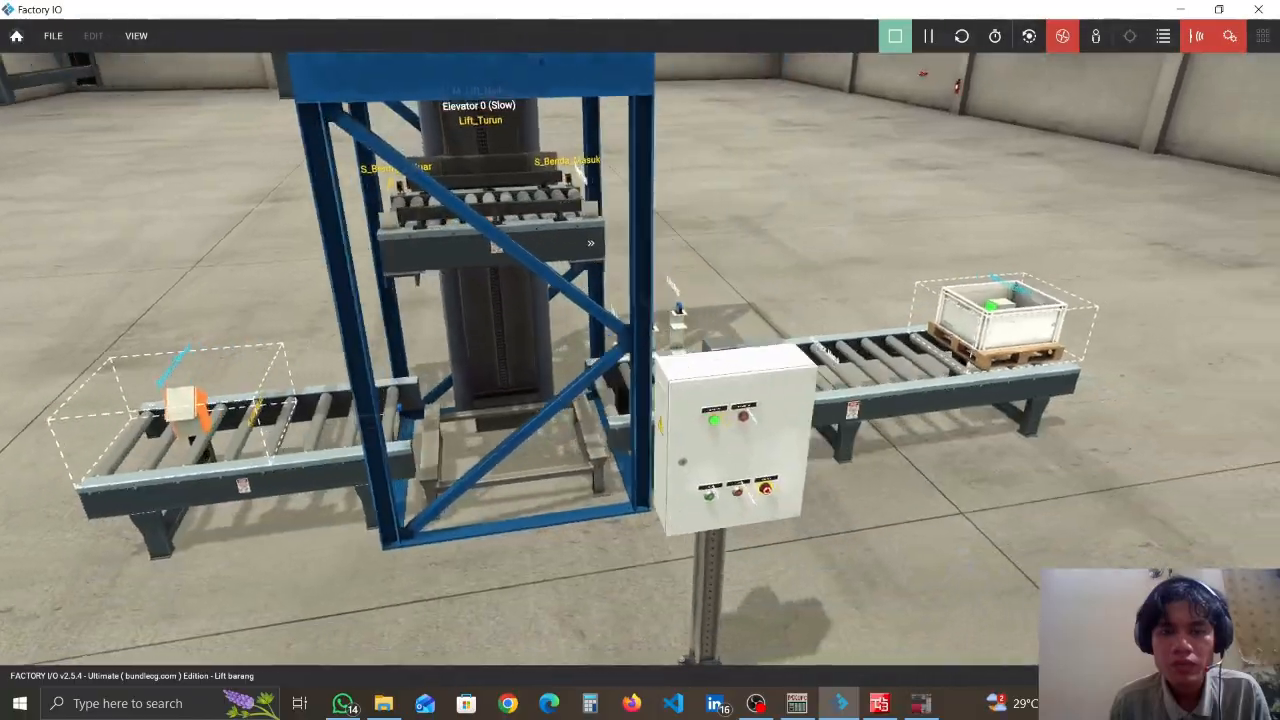
{"action": "key", "text": "d"}
{"action": "key", "text": "w"}
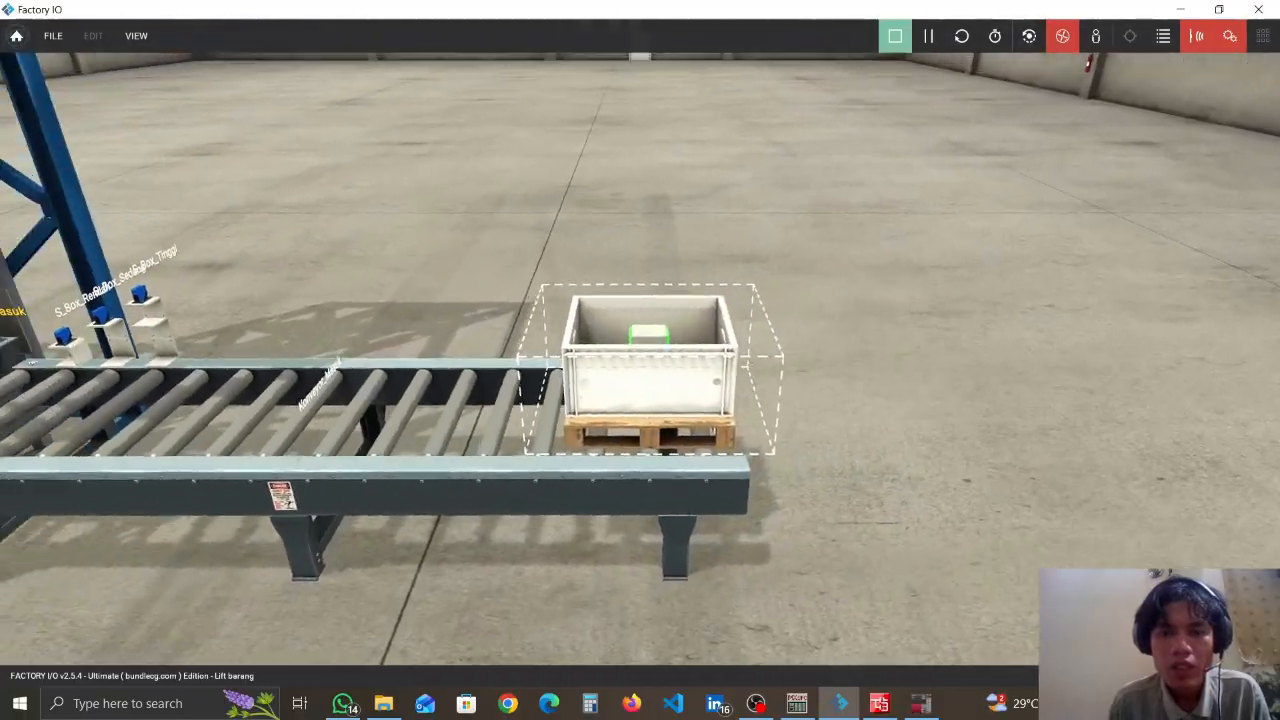
{"action": "right_click_drag", "start_coordinate": [640, 360], "coordinate": [590, 400]}
{"action": "key", "text": "a"}
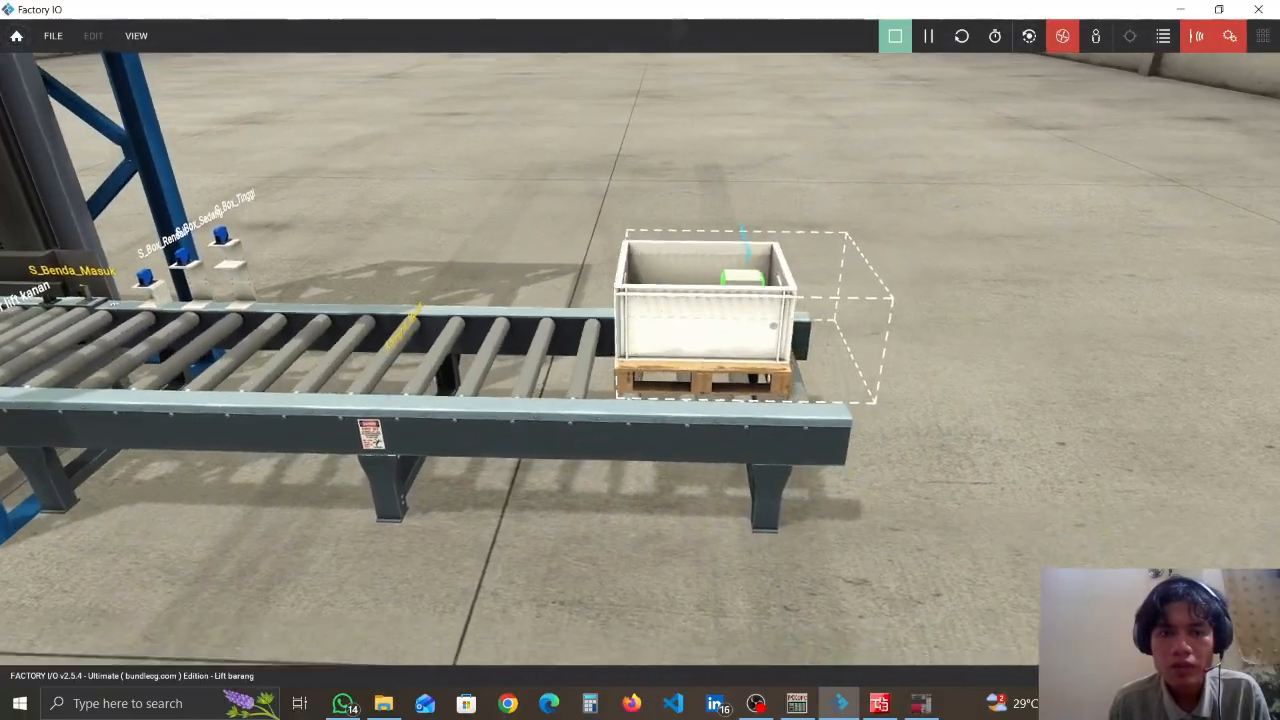
{"action": "key", "text": "w"}
{"action": "right_click_drag", "start_coordinate": [640, 360], "coordinate": [550, 290]}
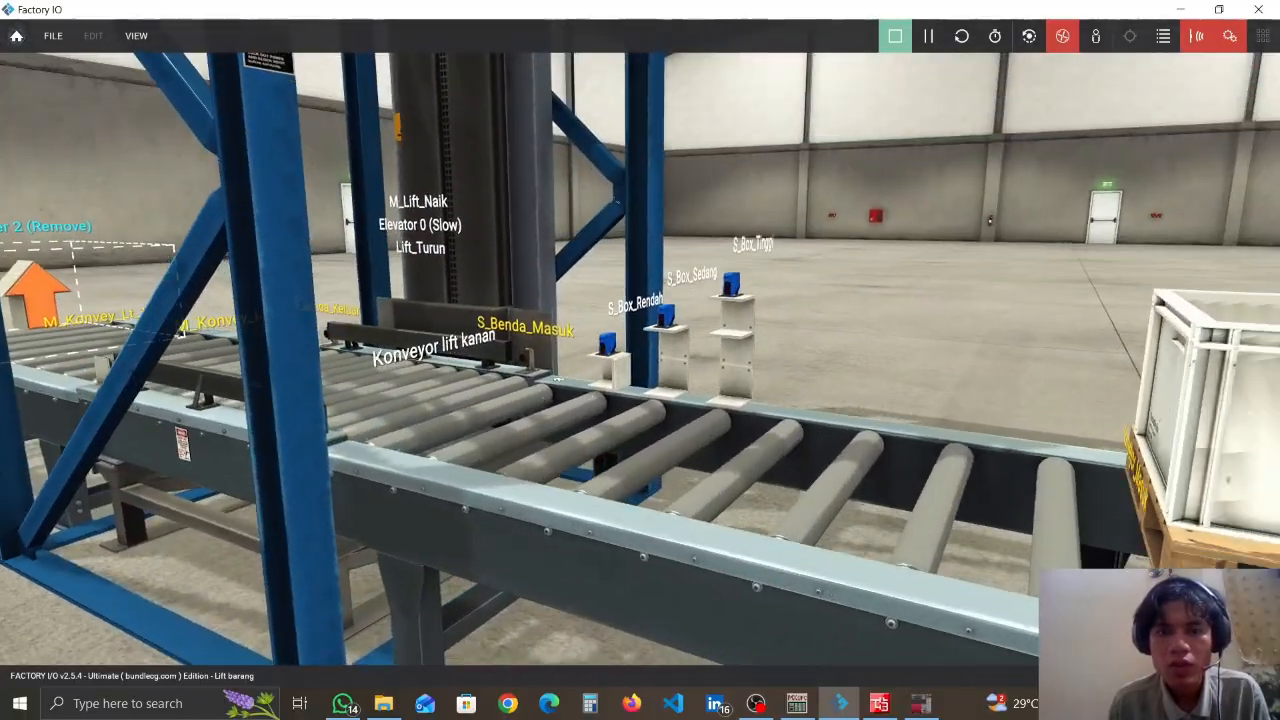
{"action": "key", "text": "w"}
{"action": "right_click_drag", "start_coordinate": [640, 360], "coordinate": [700, 360]}
{"action": "key", "text": "s"}
{"action": "key", "text": "a"}
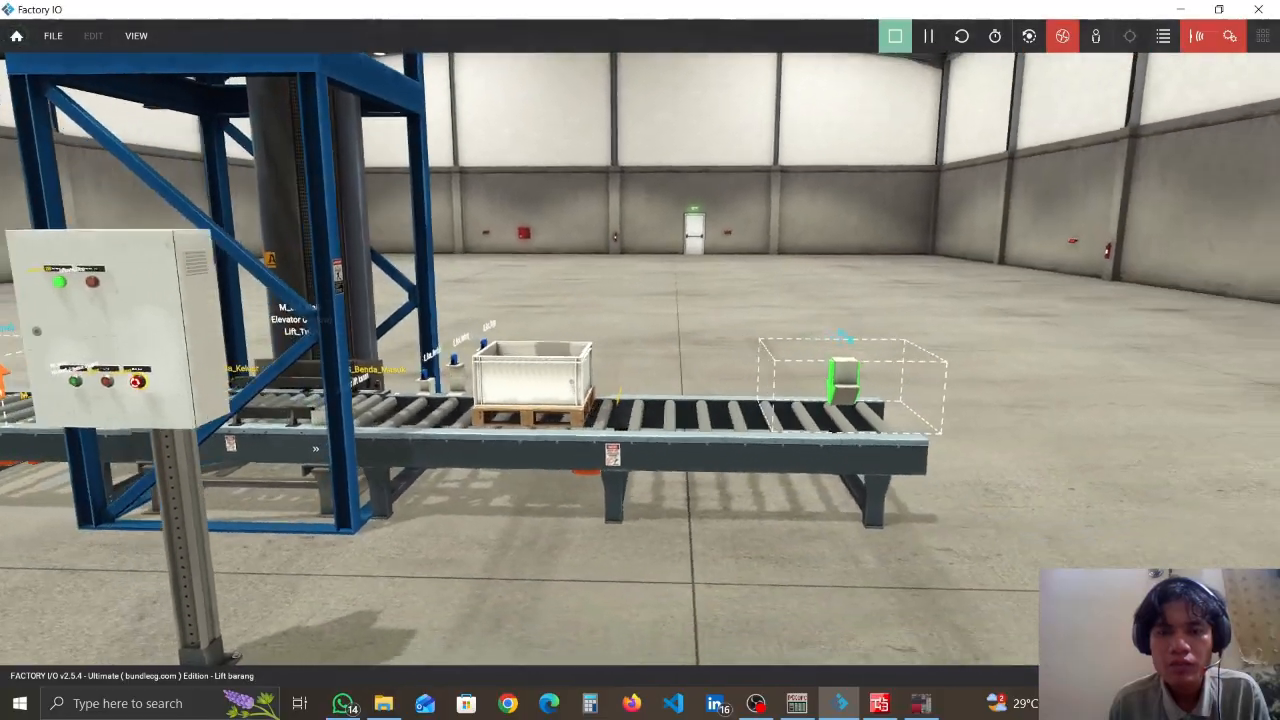
{"action": "key", "text": "a"}
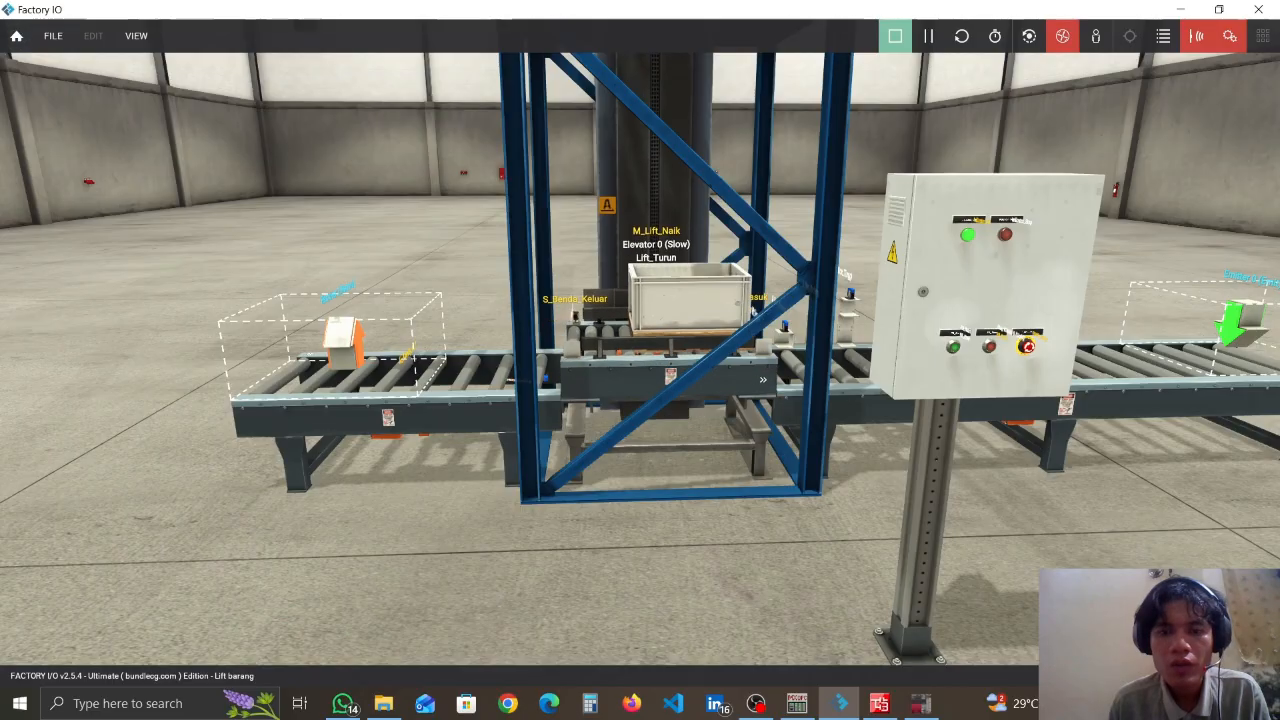
Follow the crate pallet up the lift shaft to the top-level outlet conveyor and examine the whole station from above
{"action": "key", "text": "e"}
{"action": "right_click_drag", "start_coordinate": [640, 360], "coordinate": [634, 312]}
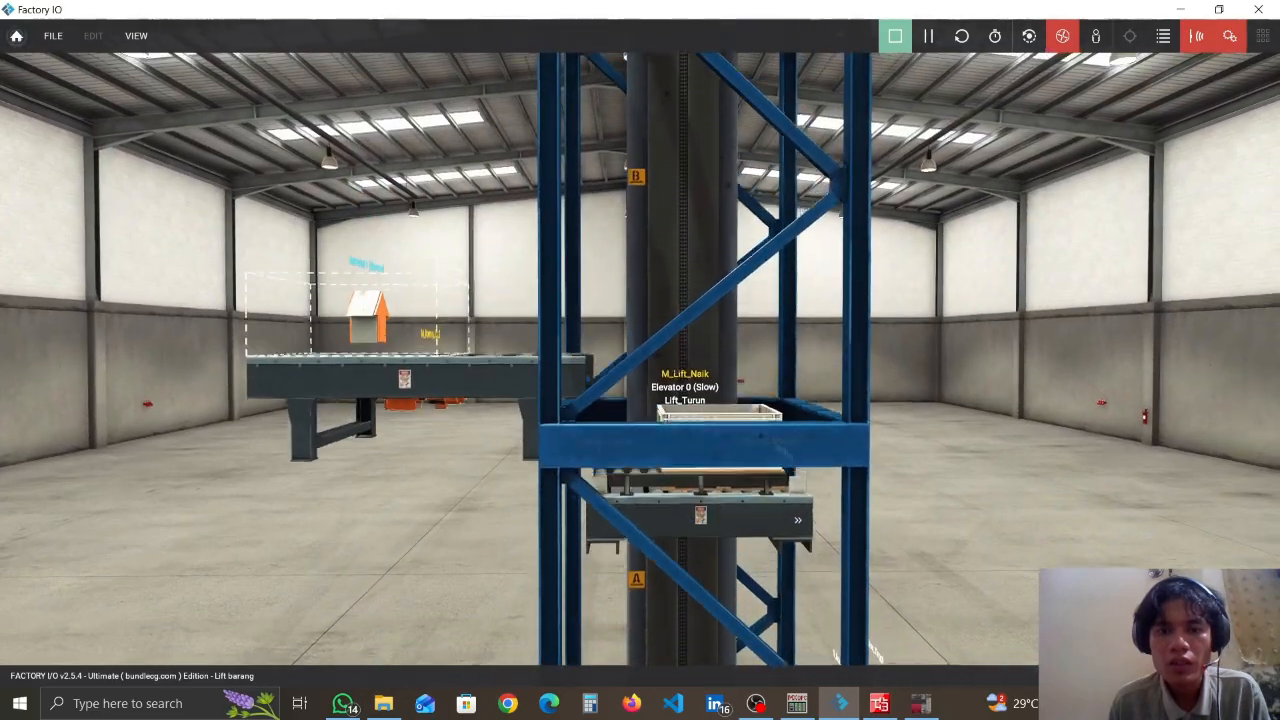
{"action": "key", "text": "e"}
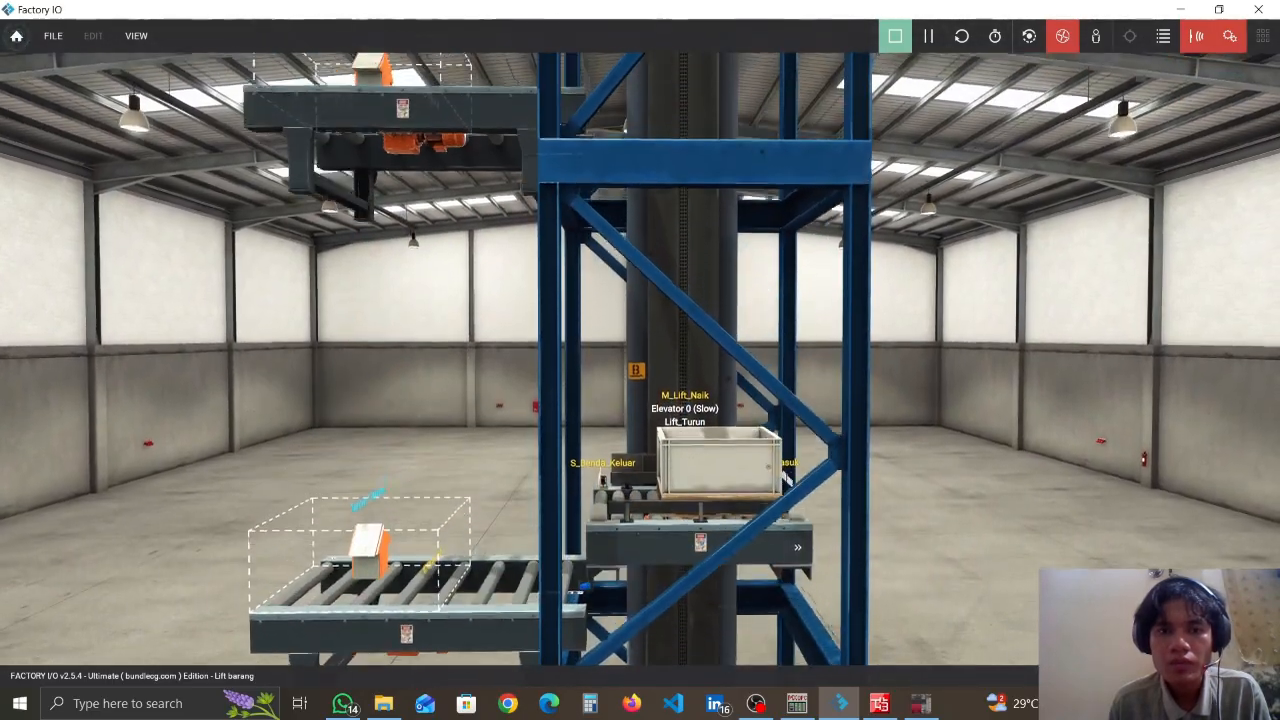
{"action": "right_click_drag", "start_coordinate": [640, 360], "coordinate": [638, 408]}
{"action": "key", "text": "e"}
{"action": "key", "text": "w"}
{"action": "key", "text": "s"}
{"action": "key", "text": "e"}
{"action": "key", "text": "w"}
{"action": "key", "text": "s"}
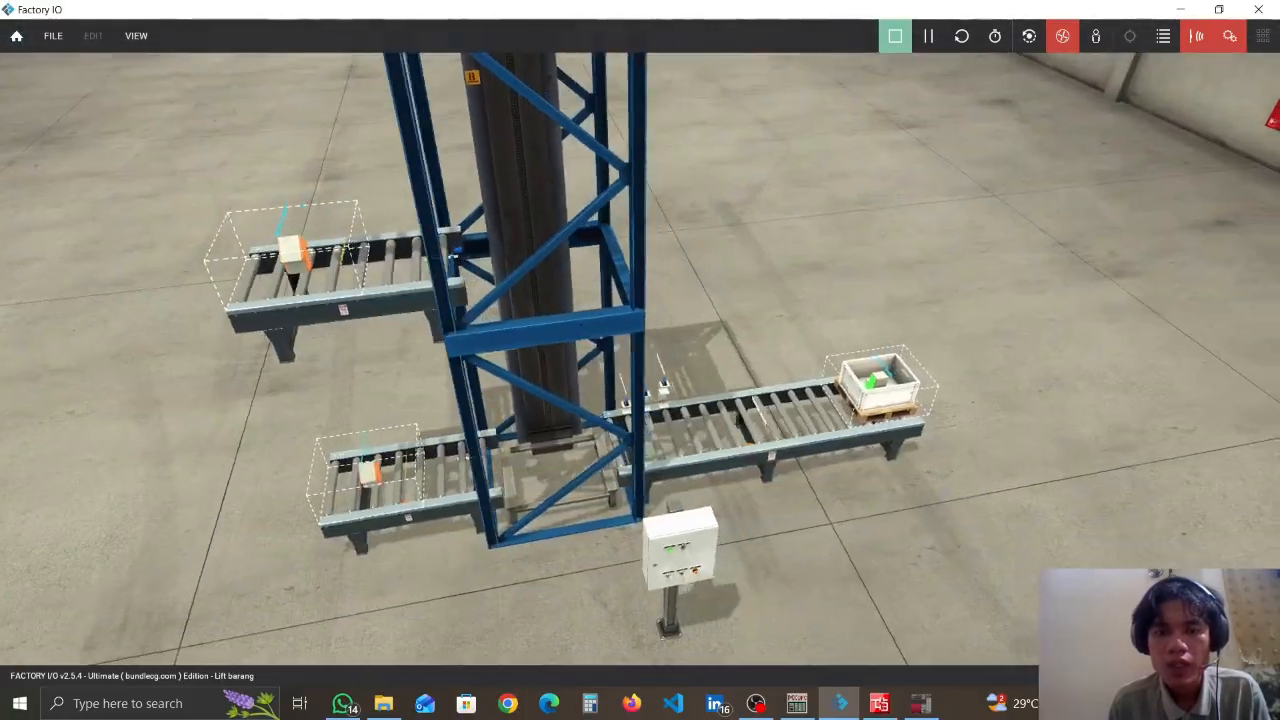
Examine the control panel and its emergency stop button while the empty lift returns to ground level
{"action": "key", "text": "w"}
{"action": "right_click_drag", "start_coordinate": [640, 360], "coordinate": [632, 392]}
{"action": "key", "text": "s"}
{"action": "key", "text": "q"}
{"action": "key", "text": "w"}
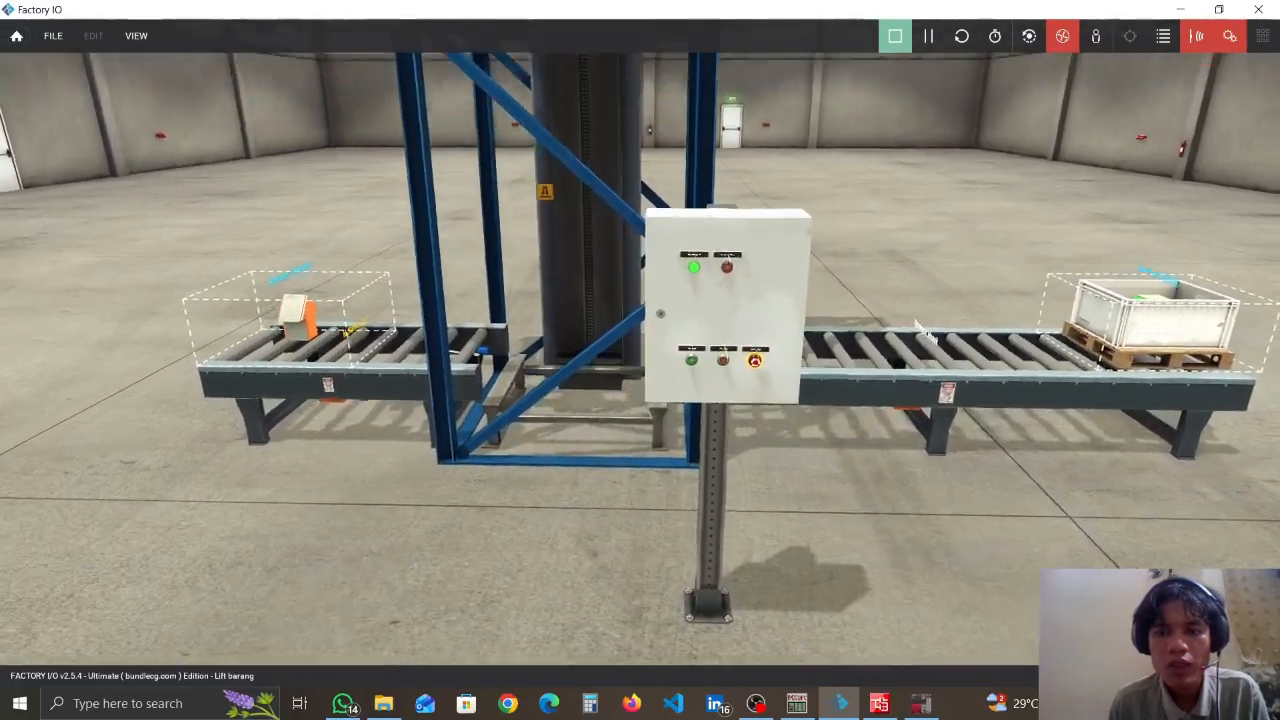
{"action": "right_click_drag", "start_coordinate": [792, 406], "coordinate": [802, 386]}
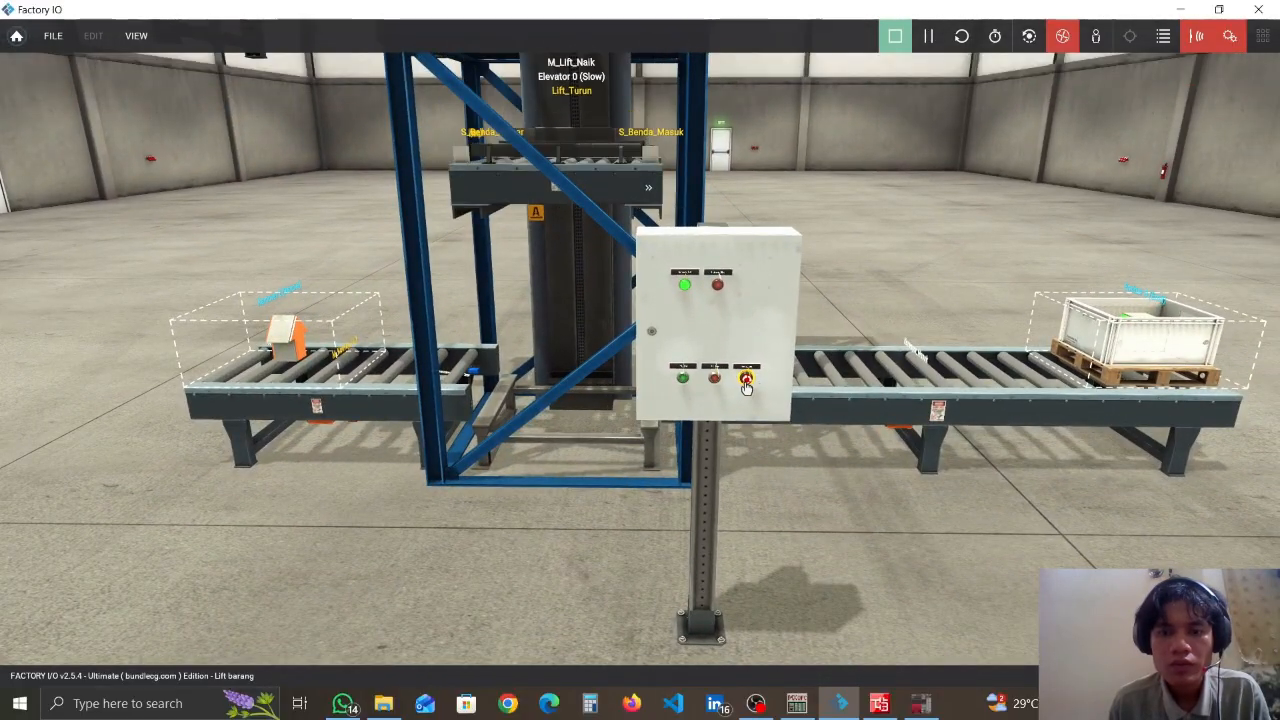
{"action": "key", "text": "s"}
{"action": "key", "text": "a"}
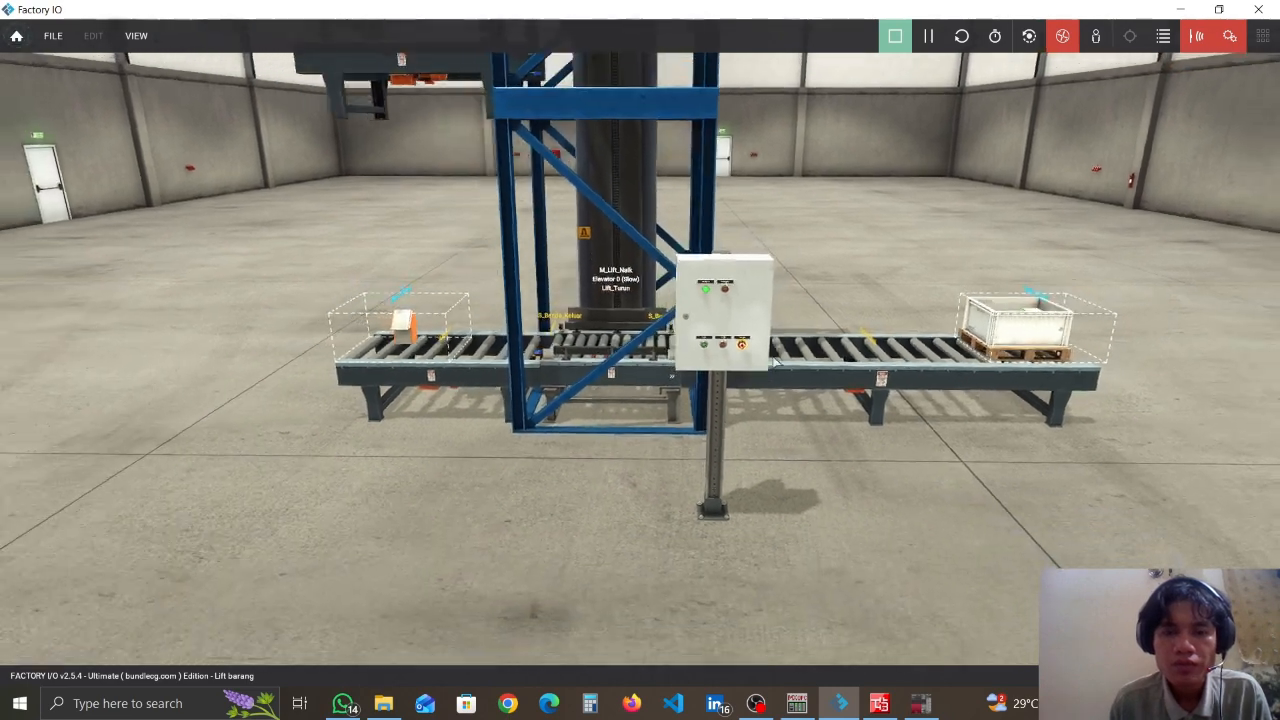
Follow the second crate pallet from the infeed conveyor into the lift and up past the middle level
{"action": "right_click_drag", "start_coordinate": [745, 388], "coordinate": [650, 367]}
{"action": "key", "text": "d"}
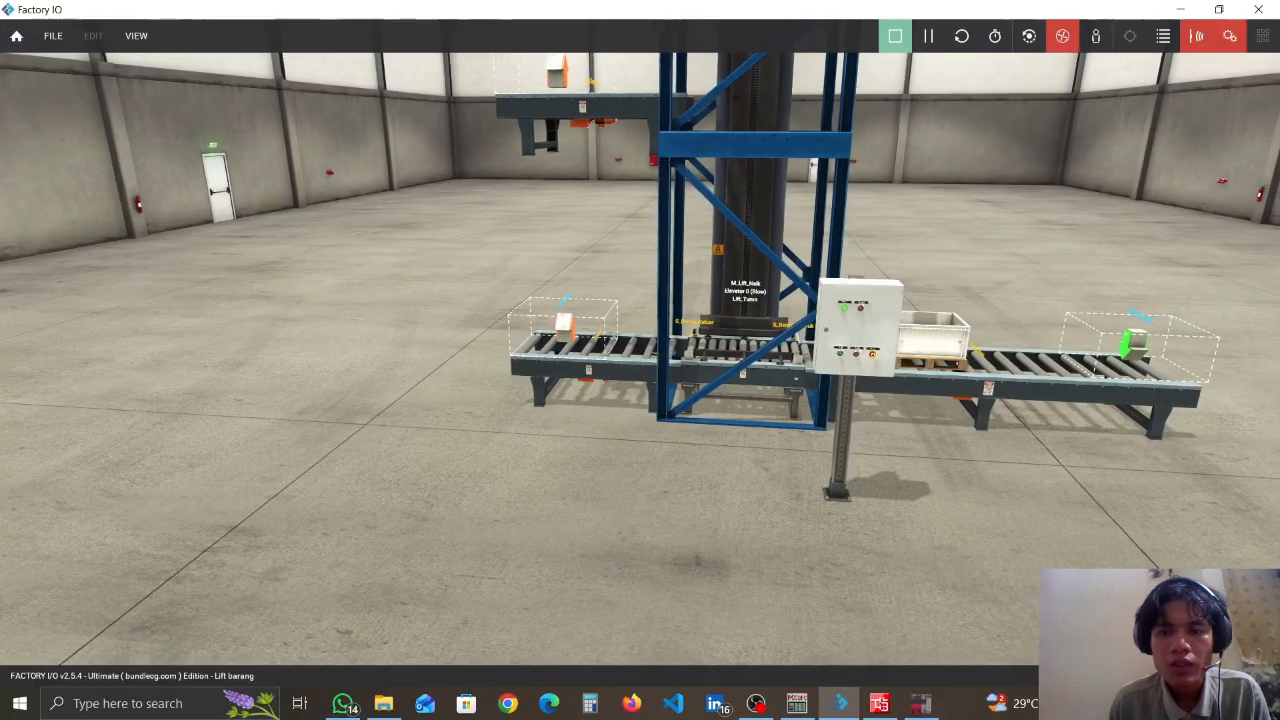
{"action": "key", "text": "a"}
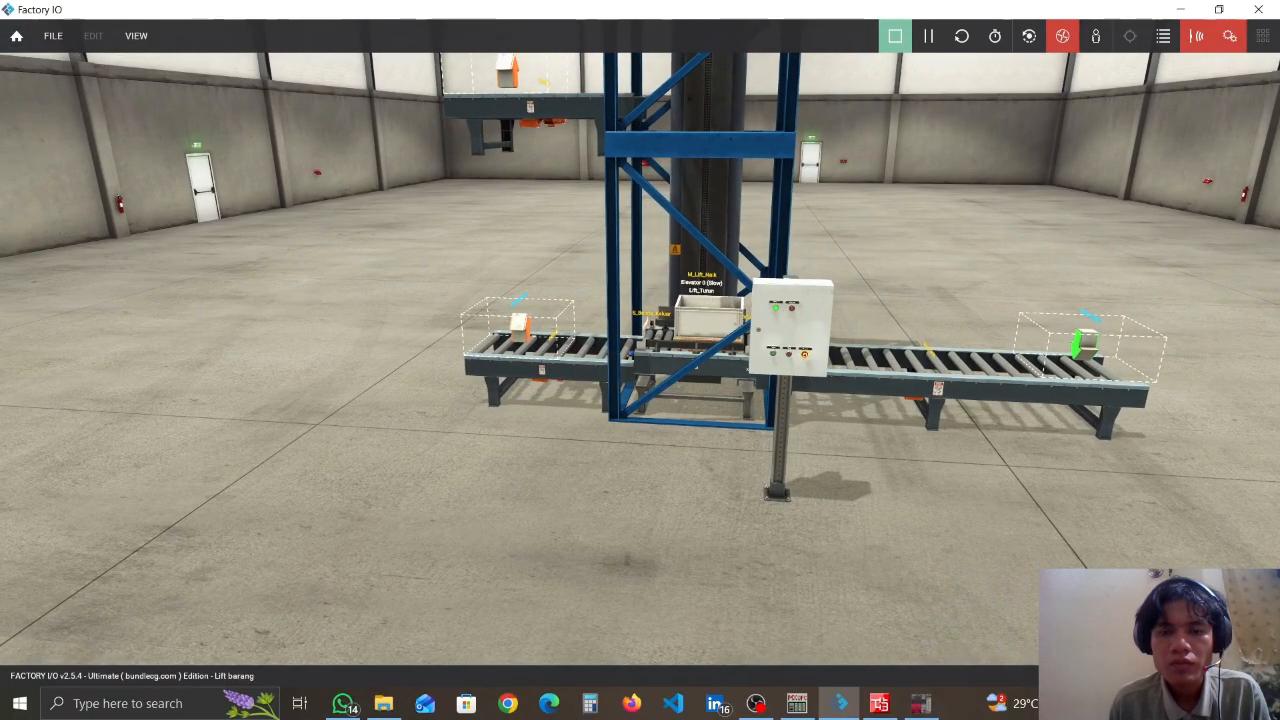
{"action": "right_click_drag", "start_coordinate": [650, 367], "coordinate": [700, 400]}
{"action": "key", "text": "e"}
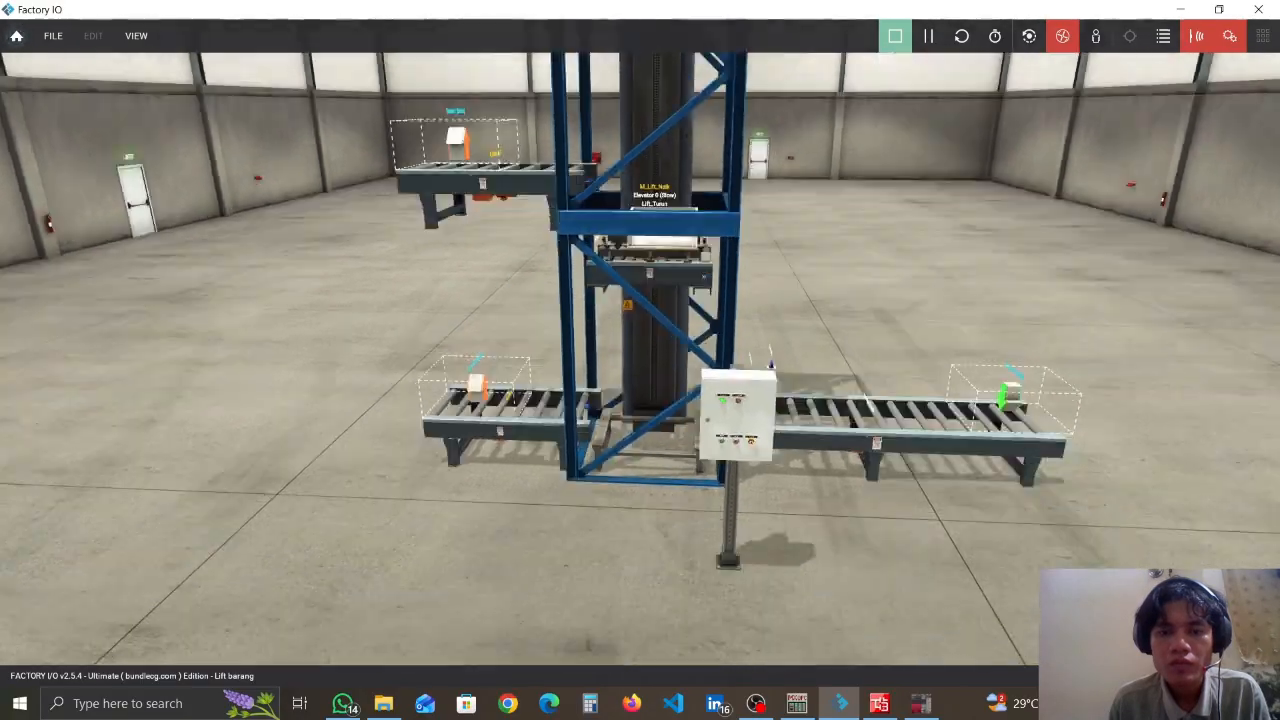
{"action": "key", "text": "w"}
{"action": "right_click_drag", "start_coordinate": [640, 360], "coordinate": [615, 240]}
{"action": "key", "text": "s"}
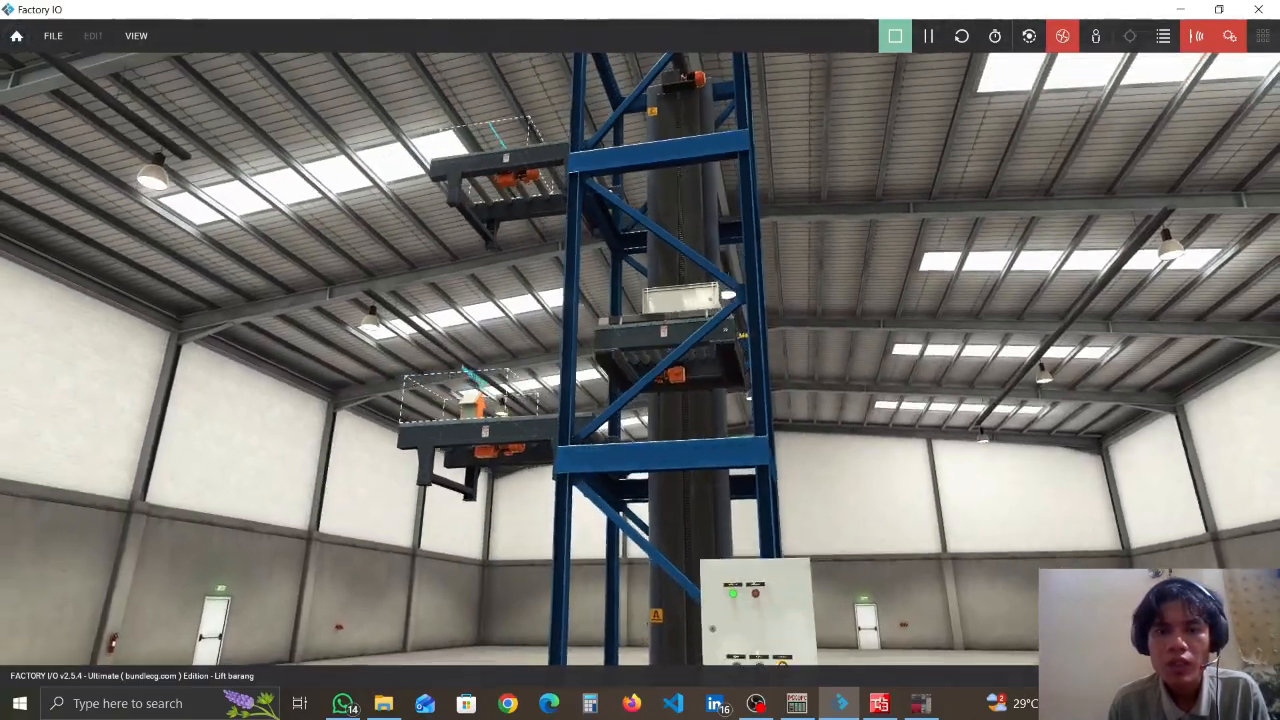
{"action": "right_click_drag", "start_coordinate": [812, 642], "coordinate": [820, 654]}
{"action": "key", "text": "w"}
{"action": "key", "text": "s"}
{"action": "right_click_drag", "start_coordinate": [786, 580], "coordinate": [690, 190]}
{"action": "key", "text": "w"}
{"action": "right_click_drag", "start_coordinate": [664, 146], "coordinate": [705, 215]}
{"action": "key", "text": "w"}
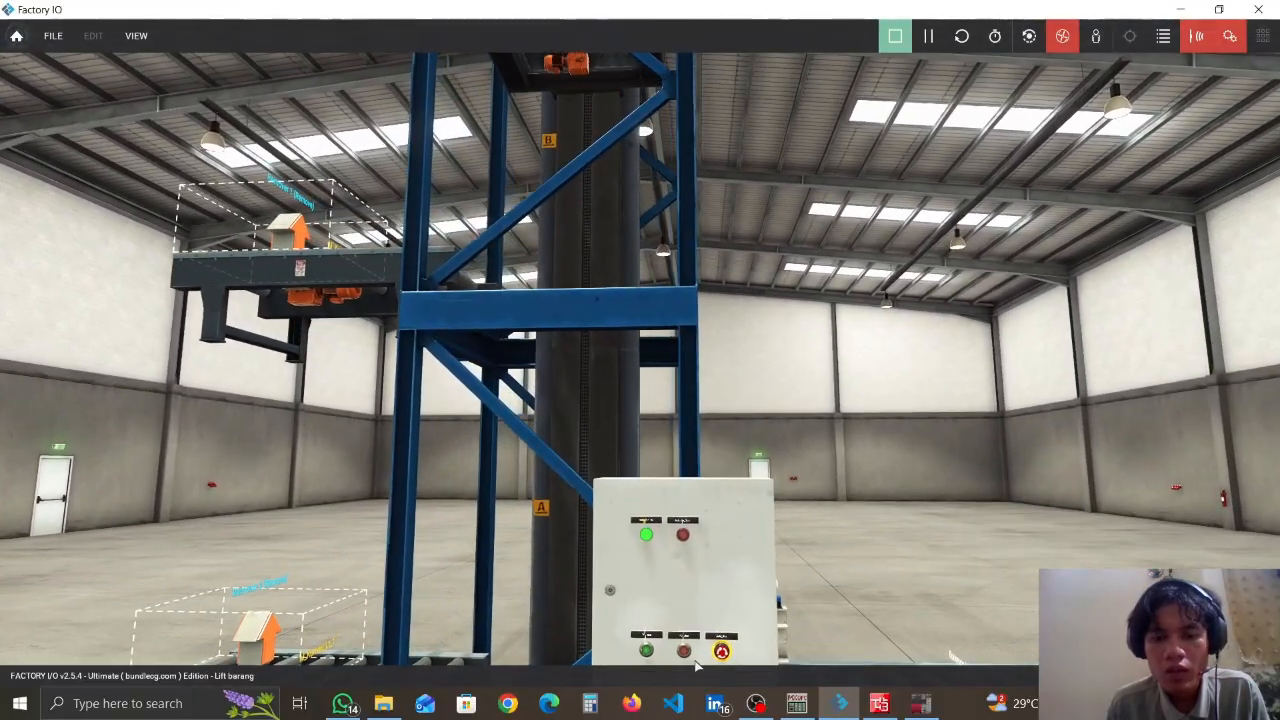
Stop the goods lift from the control panel while another crate pallet waits at the emitter
{"action": "right_click_drag", "start_coordinate": [708, 590], "coordinate": [736, 634]}
{"action": "key", "text": "s"}
{"action": "key", "text": "a"}
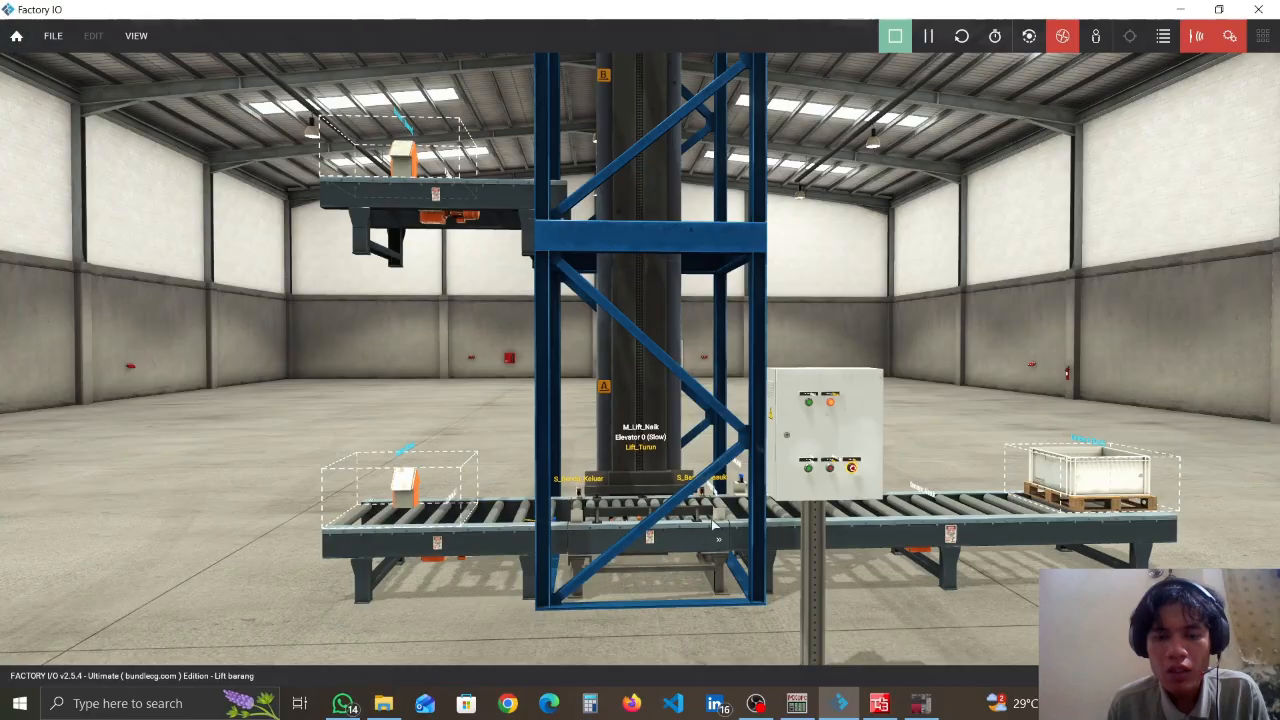
Restart the stopped goods lift with the control panel's PB_Start button
{"action": "key", "text": "s"}
{"action": "right_click_drag", "start_coordinate": [712, 524], "coordinate": [640, 317]}
{"action": "key", "text": "w"}
{"action": "key", "text": "d"}
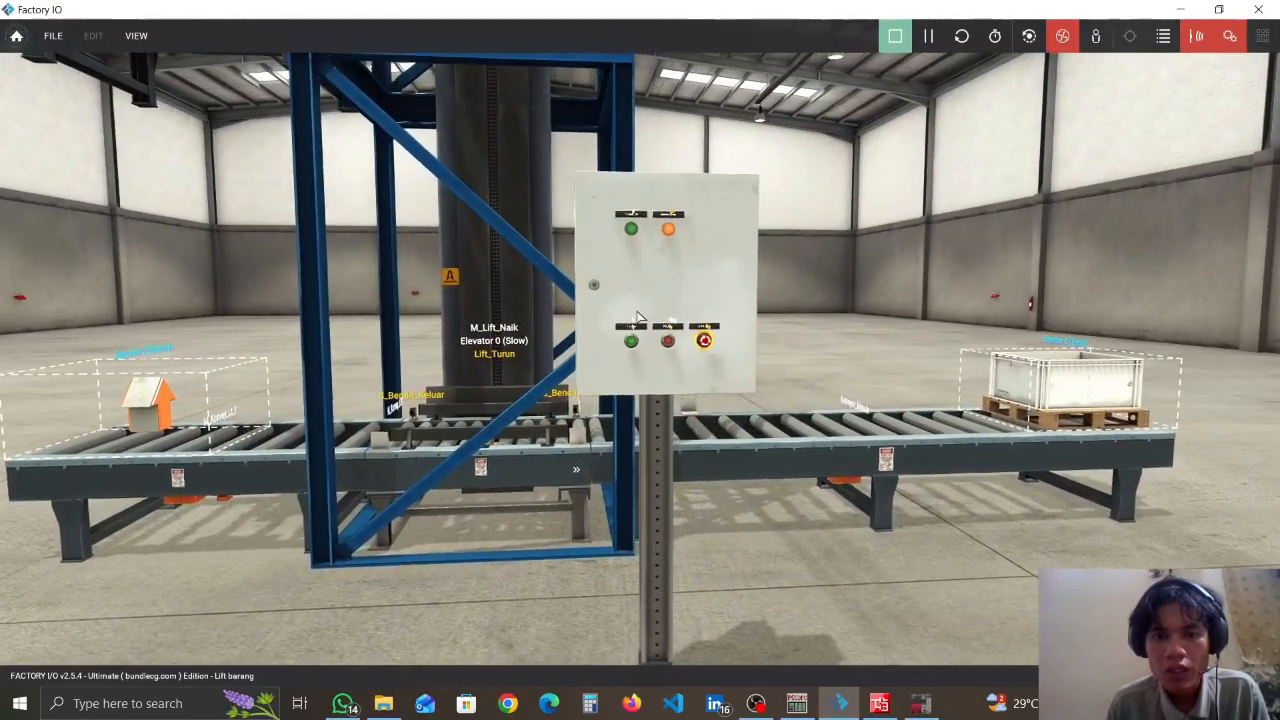
{"action": "right_click_drag", "start_coordinate": [716, 300], "coordinate": [800, 410]}
Engage the emergency stop on the control panel while the lift is carrying the crate pallet
{"action": "key", "text": "s"}
{"action": "key", "text": "a"}
{"action": "key", "text": "w"}
{"action": "key", "text": "w"}
{"action": "key", "text": "d"}
{"action": "key", "text": "s"}
{"action": "key", "text": "a"}
{"action": "key", "text": "space"}
{"action": "key", "text": "w"}
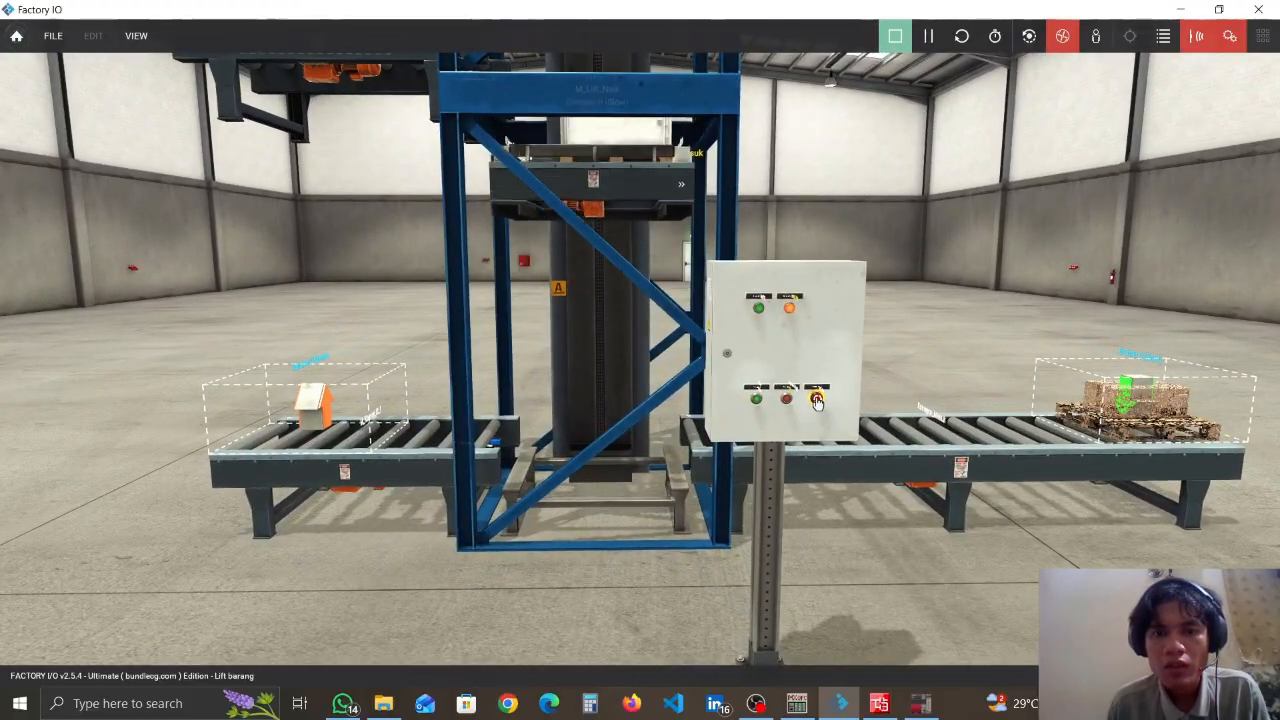
Examine how the lift and the crate pallet on it behave at ground level after the emergency stop
{"action": "right_click_drag", "start_coordinate": [728, 286], "coordinate": [742, 335]}
{"action": "key", "text": "w"}
{"action": "key", "text": "w"}
{"action": "key", "text": "d"}
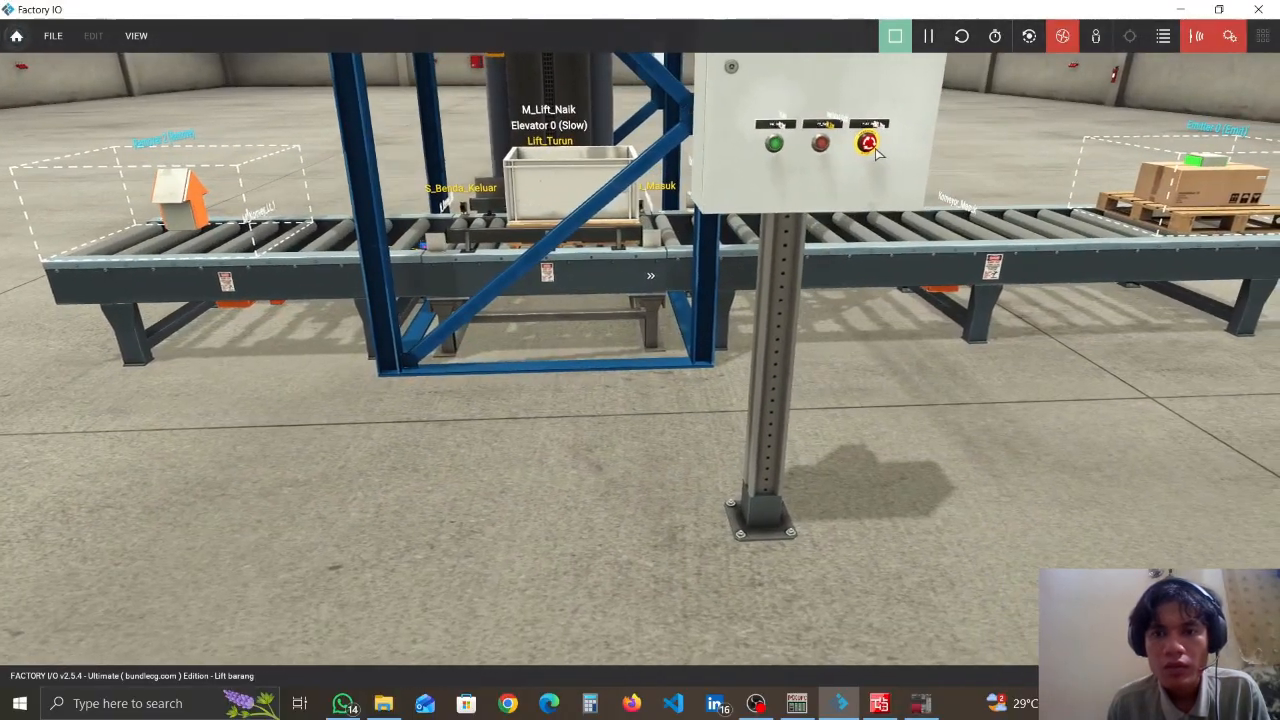
{"action": "key", "text": "w"}
{"action": "key", "text": "a"}
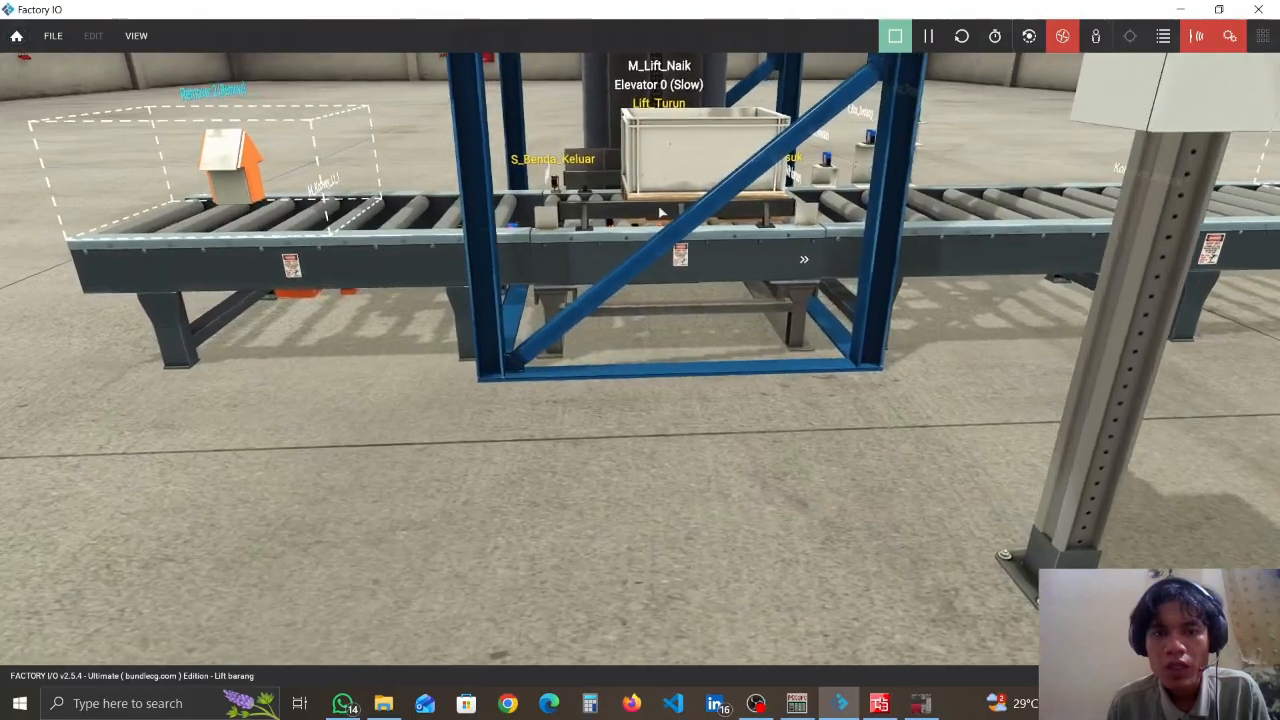
Move the crate pallet by hand off the lift and into the remover on the ground-level outlet conveyor
{"action": "key", "text": "w"}
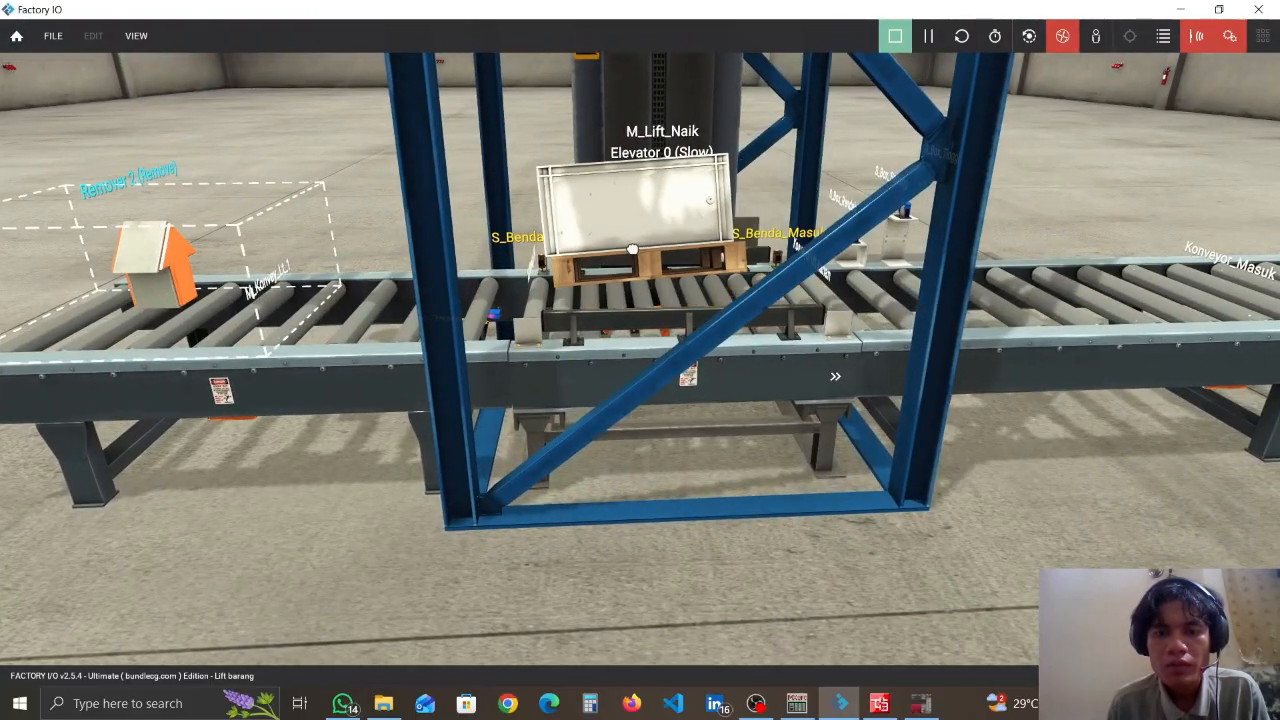
{"action": "key", "text": "a"}
{"action": "left_click_drag", "start_coordinate": [589, 257], "coordinate": [640, 292]}
{"action": "key", "text": "a"}
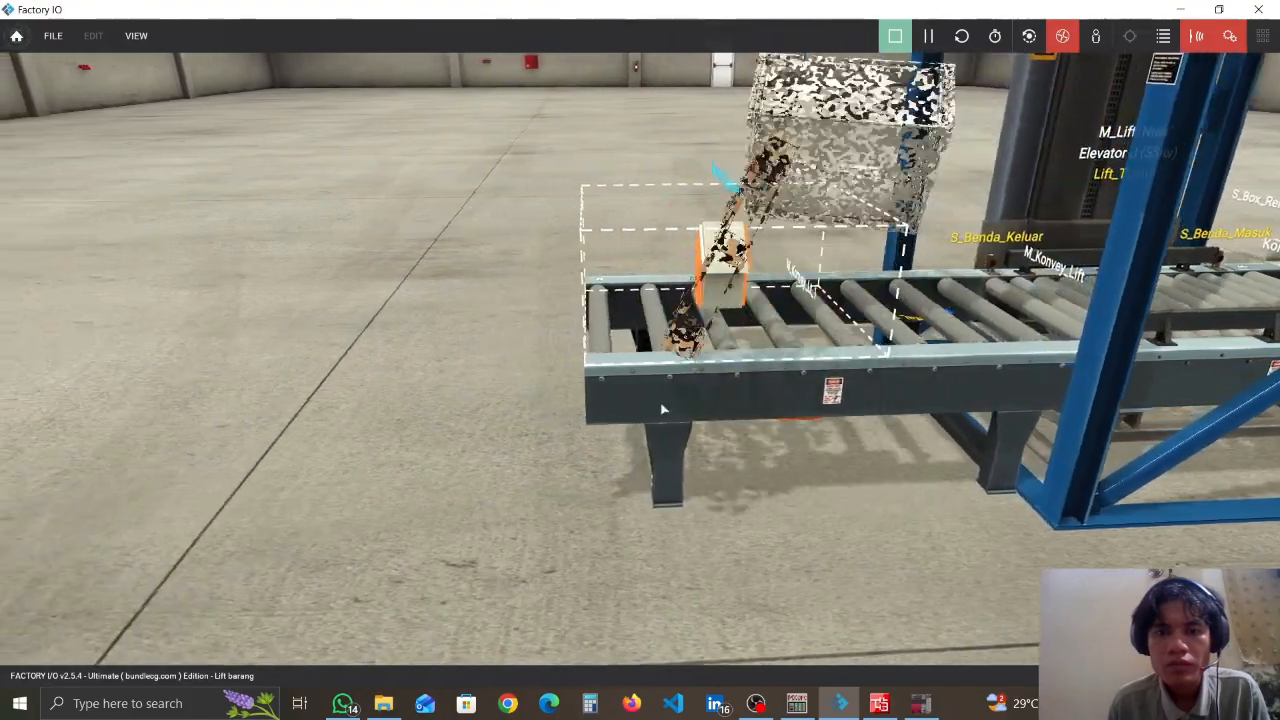
Restart the goods lift after the emergency stop with the control panel's PB_Start button
{"action": "key", "text": "s"}
{"action": "key", "text": "d"}
{"action": "key", "text": "d"}
{"action": "right_click_drag", "start_coordinate": [890, 305], "coordinate": [470, 168]}
{"action": "key", "text": "s"}
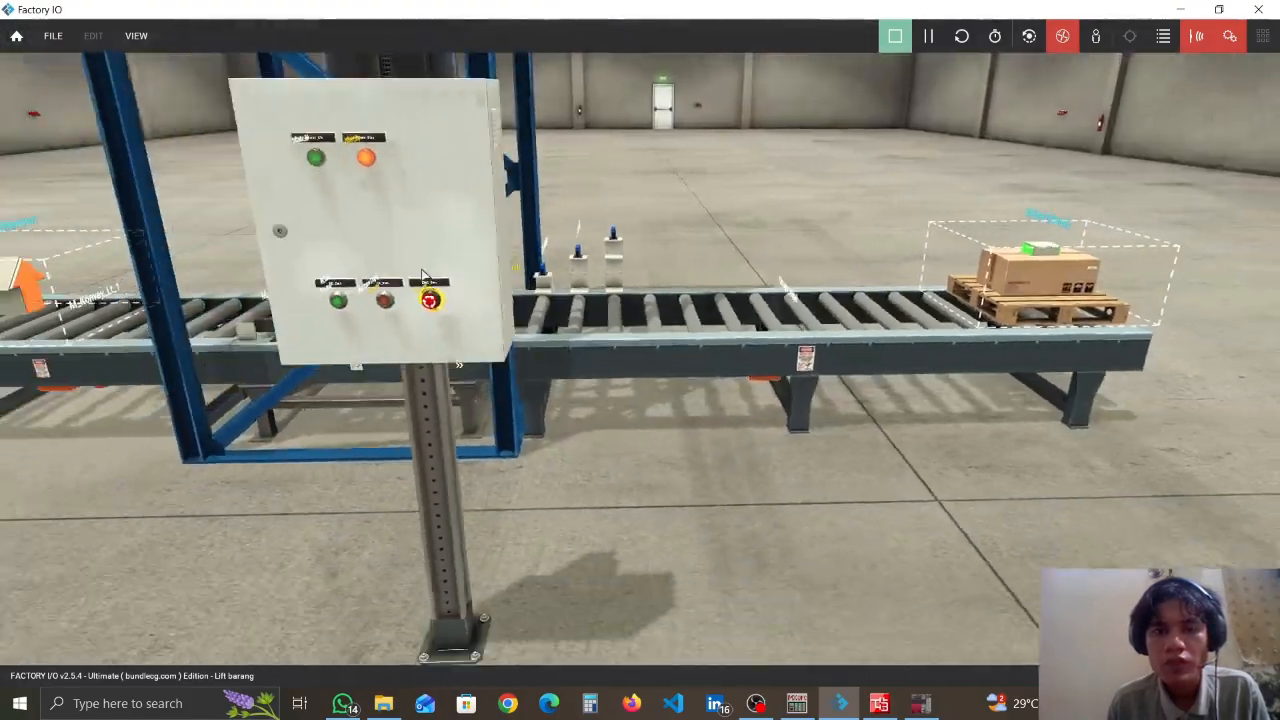
{"action": "key", "text": "a"}
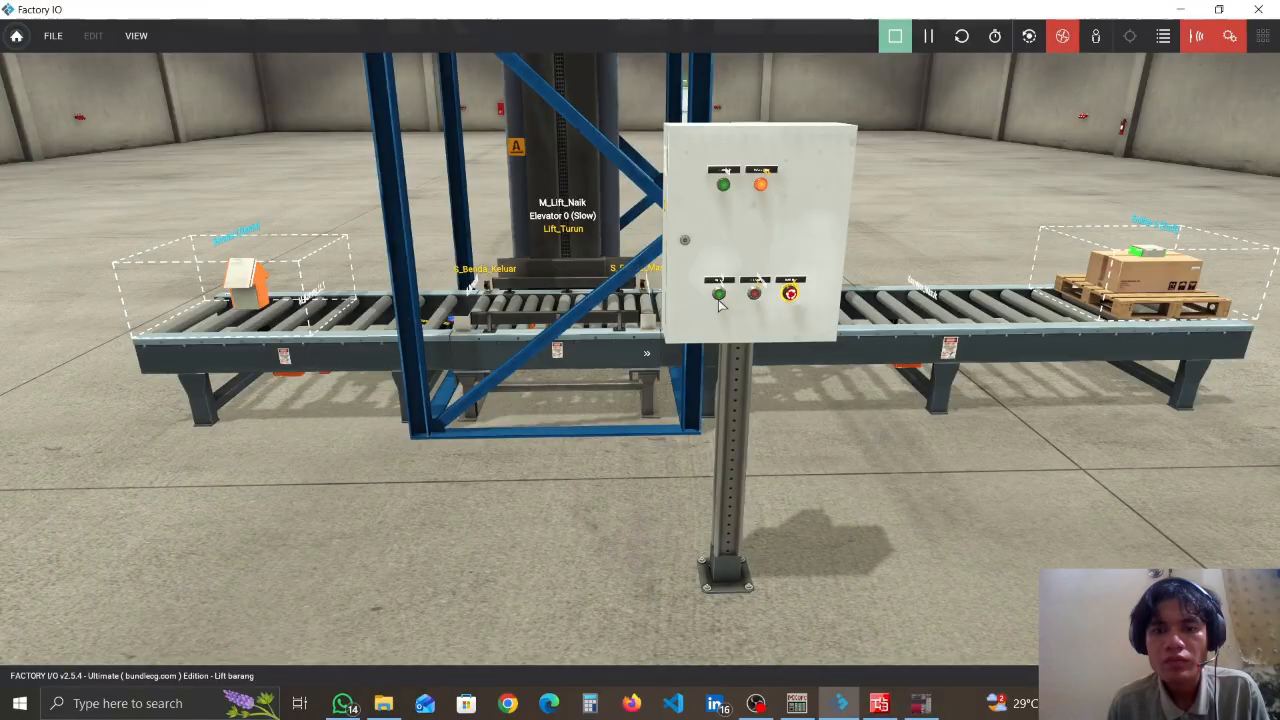
{"action": "key", "text": "d"}
{"action": "right_click_drag", "start_coordinate": [829, 317], "coordinate": [872, 284]}
Follow the cardboard-box pallet up to the second-level outlet conveyor and watch the empty lift's return
{"action": "key", "text": "a"}
{"action": "key", "text": "d"}
{"action": "key", "text": "a"}
{"action": "key", "text": "a"}
{"action": "key", "text": "s"}
{"action": "key", "text": "w"}
{"action": "scroll", "coordinate": [640, 360], "scroll_direction": "up", "scroll_amount": 1}
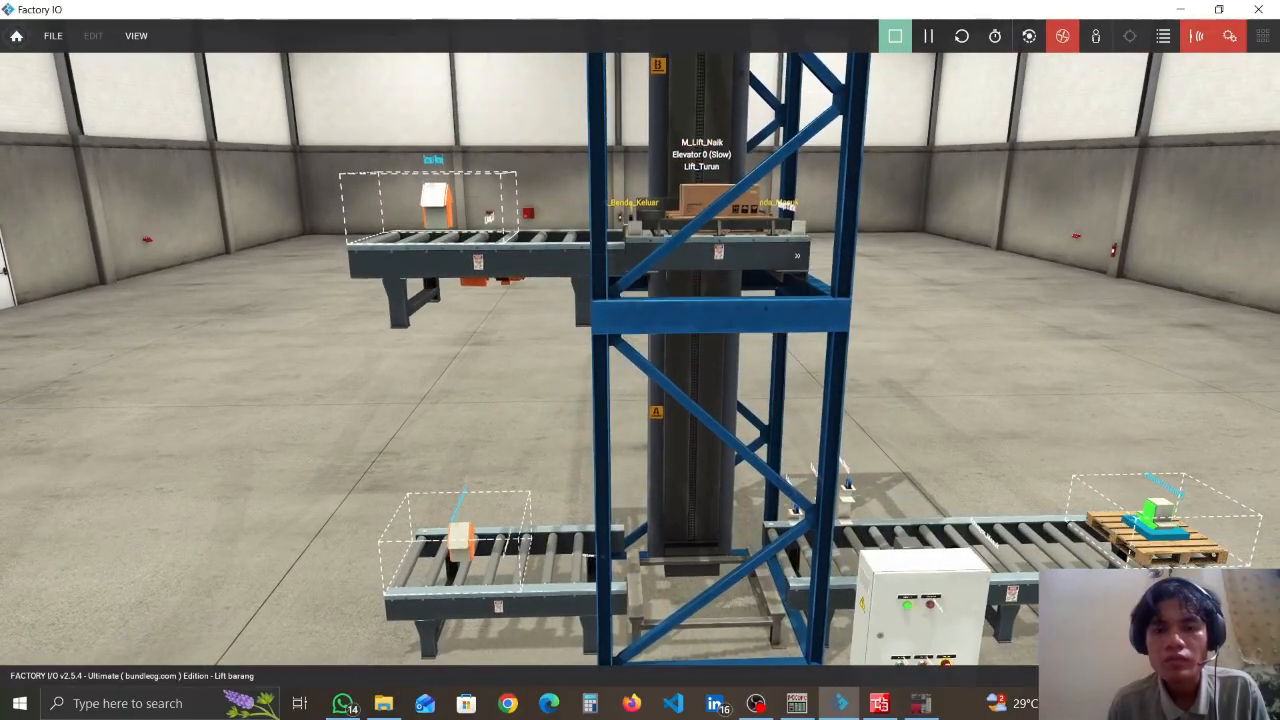
{"action": "key", "text": "a"}
{"action": "key", "text": "d"}
{"action": "scroll", "coordinate": [640, 360], "scroll_direction": "down", "scroll_amount": 2}
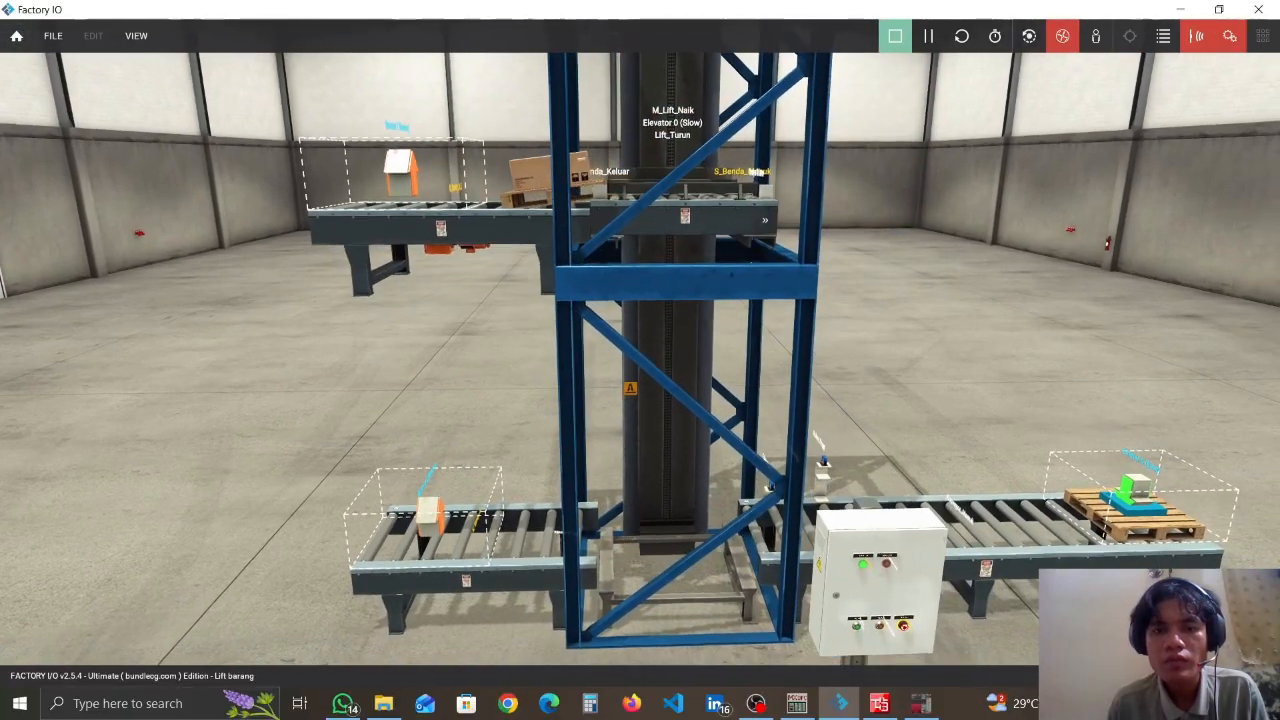
{"action": "right_click_drag", "start_coordinate": [872, 284], "coordinate": [872, 242]}
{"action": "key", "text": "w"}
{"action": "key", "text": "w"}
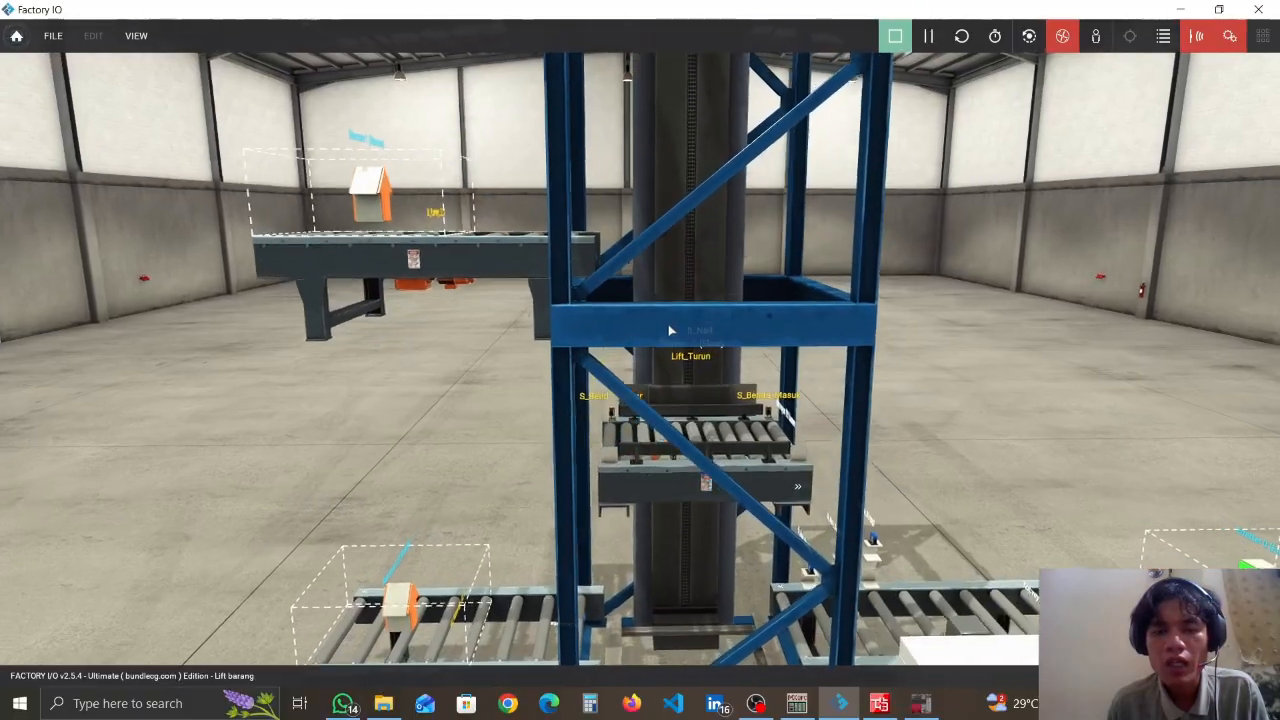
{"action": "key", "text": "w"}
{"action": "key", "text": "d"}
Examine how the low blue pallet travels along the inlet conveyor onto the lift at ground level
{"action": "key", "text": "s"}
{"action": "right_click_drag", "start_coordinate": [650, 313], "coordinate": [650, 420]}
{"action": "key", "text": "a"}
{"action": "key", "text": "w"}
{"action": "key", "text": "d"}
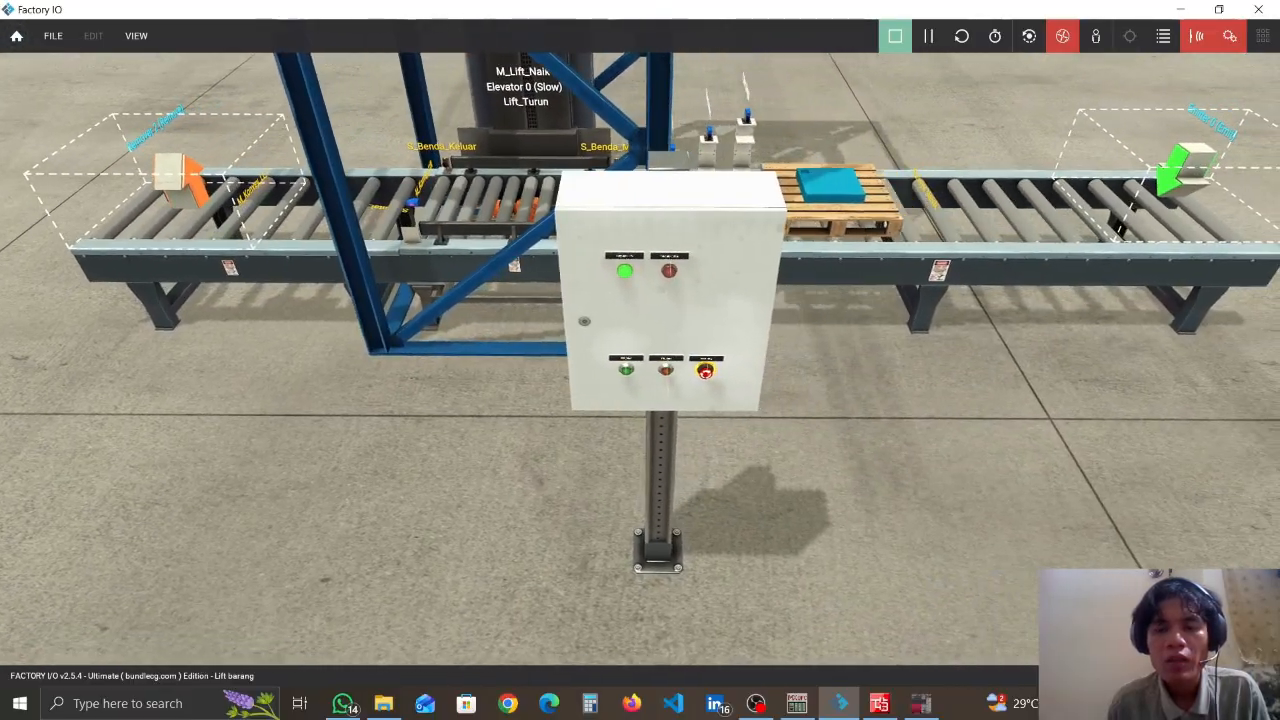
{"action": "key", "text": "a"}
{"action": "key", "text": "w"}
{"action": "key", "text": "s"}
{"action": "right_click_drag", "start_coordinate": [886, 311], "coordinate": [886, 270]}
{"action": "key", "text": "s"}
{"action": "key", "text": "a"}
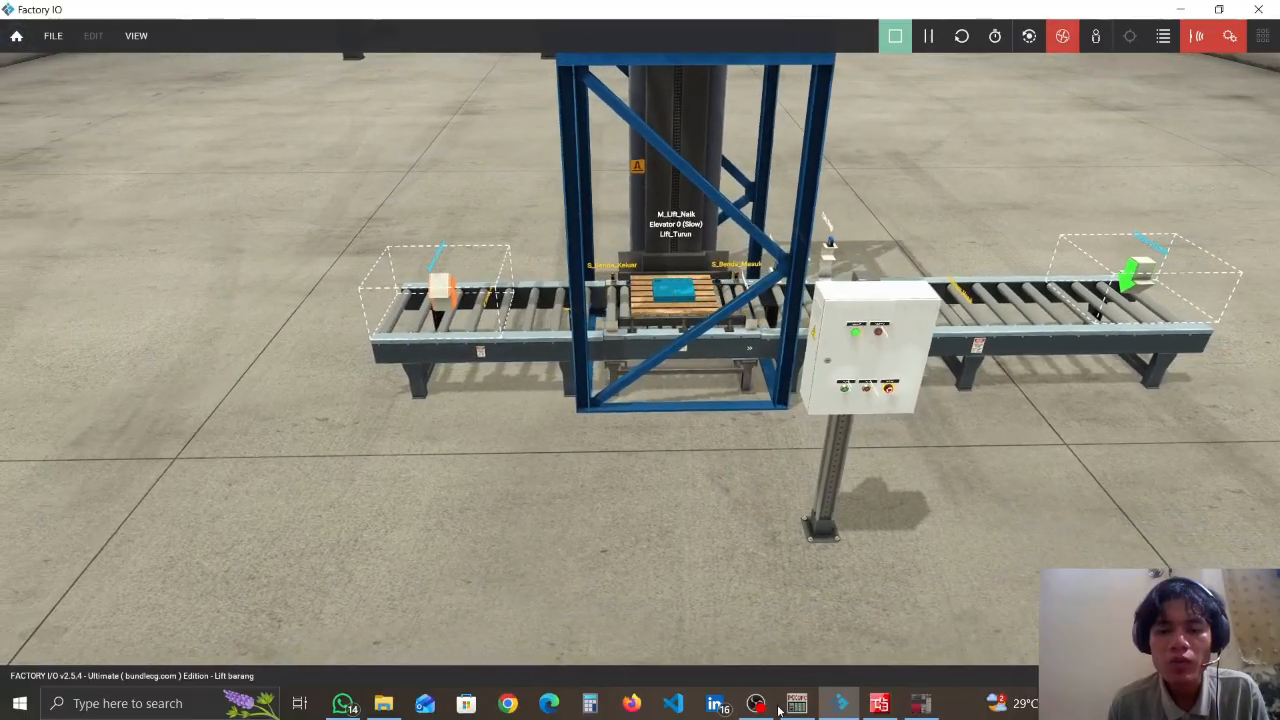
Switch to MX OPC Configurator to check the polling rates of the S_Lantai tags, and return to Factory IO
{"action": "left_click", "coordinate": [791, 713]}
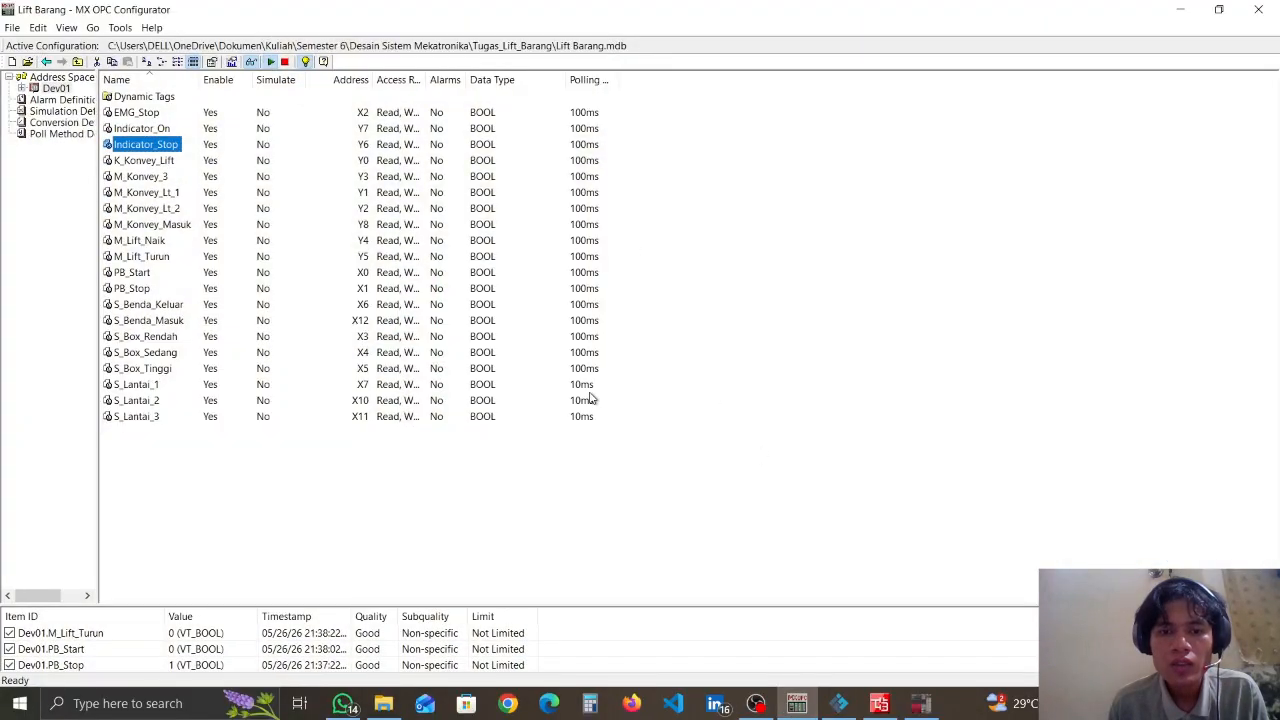
{"action": "left_click", "coordinate": [1172, 12]}
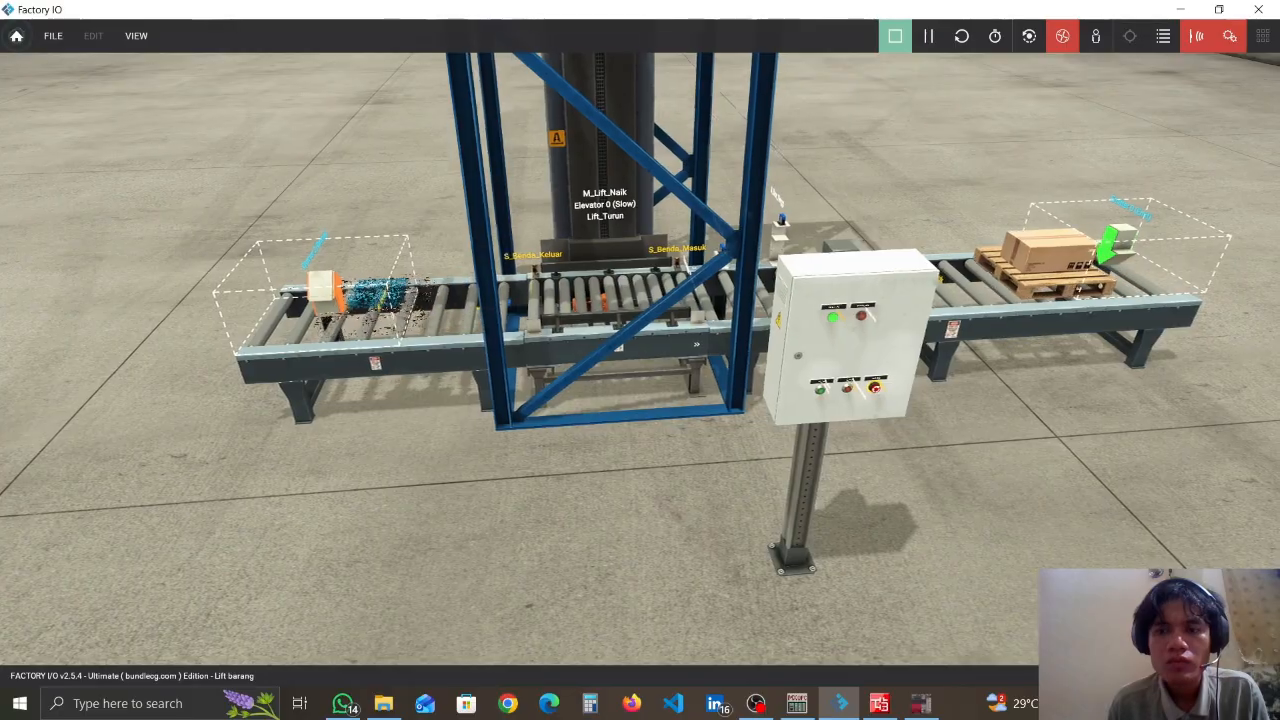
Follow the next cardboard-box pallet from the inlet conveyor into the lift and up to the second level
{"action": "key", "text": "d"}
{"action": "key", "text": "a"}
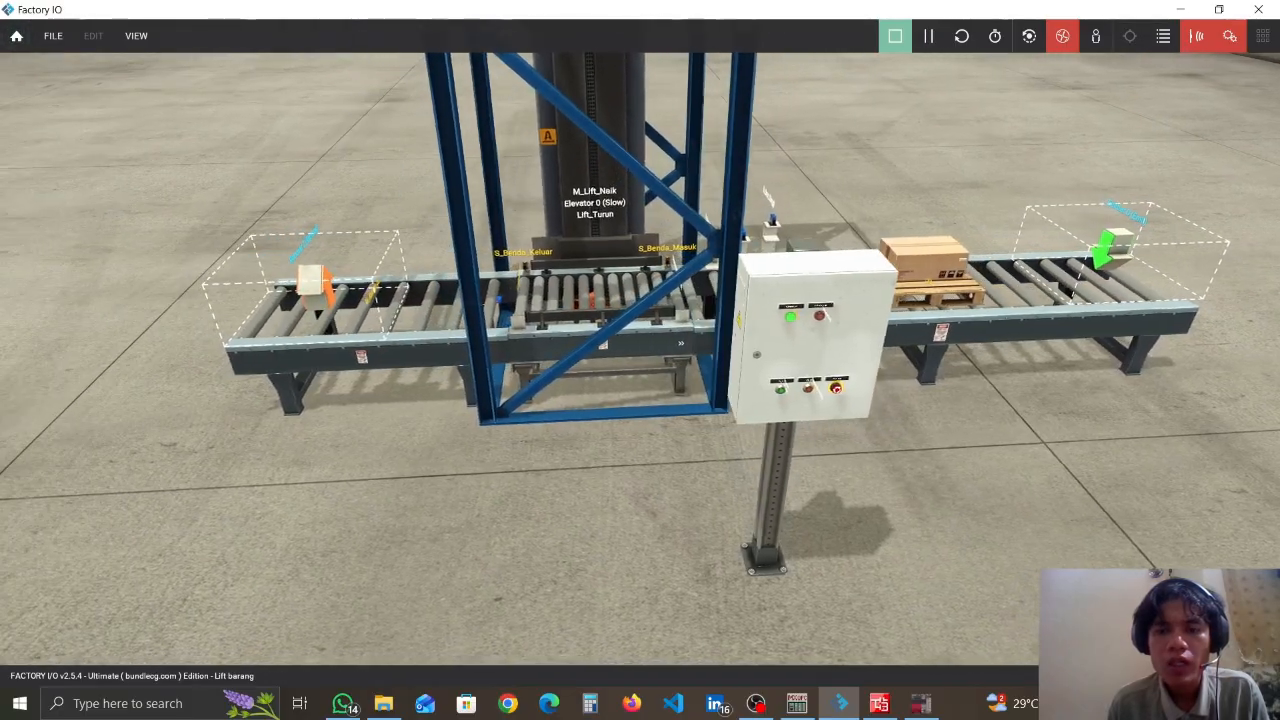
{"action": "key", "text": "d"}
{"action": "key", "text": "w"}
{"action": "key", "text": "a"}
{"action": "key", "text": "a"}
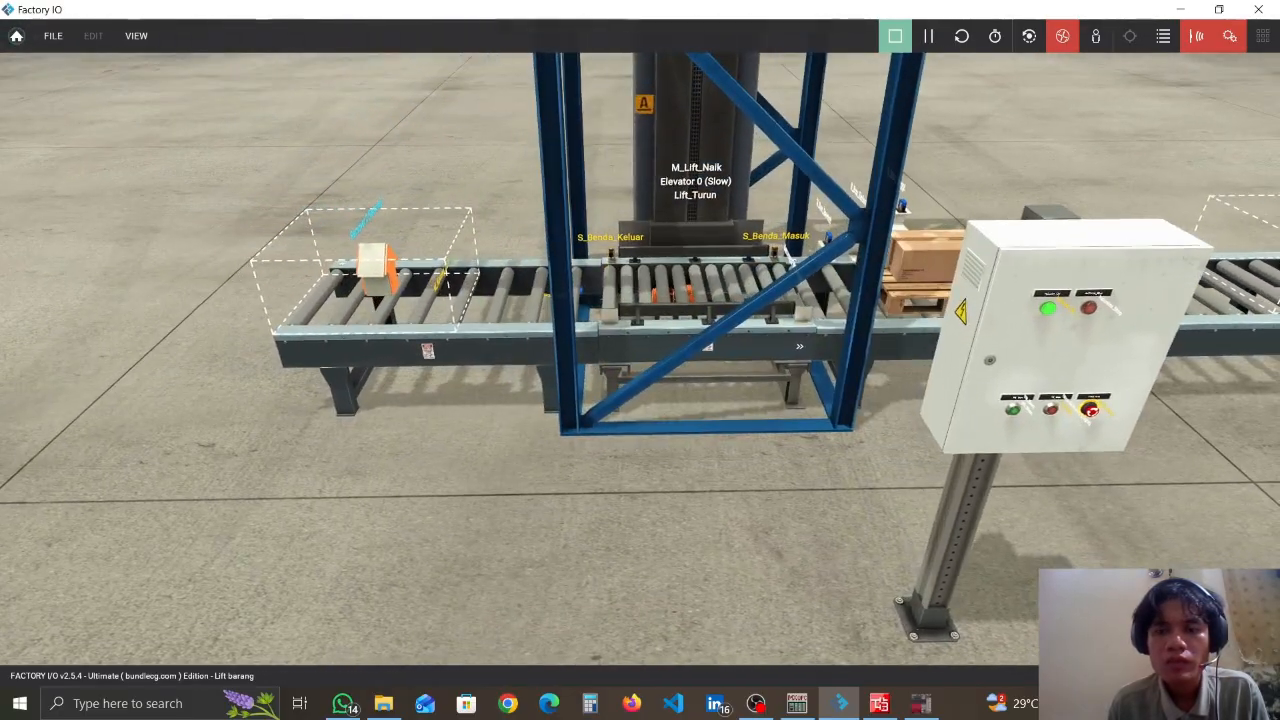
{"action": "key", "text": "s"}
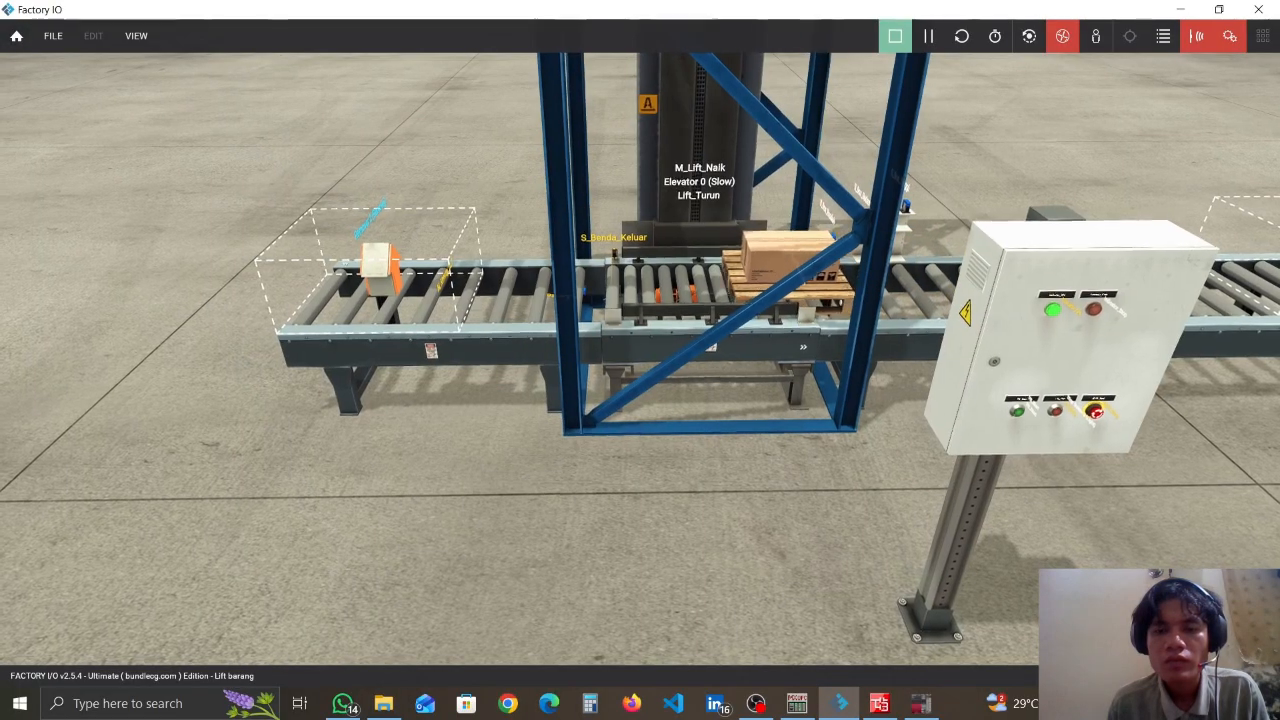
{"action": "key", "text": "s"}
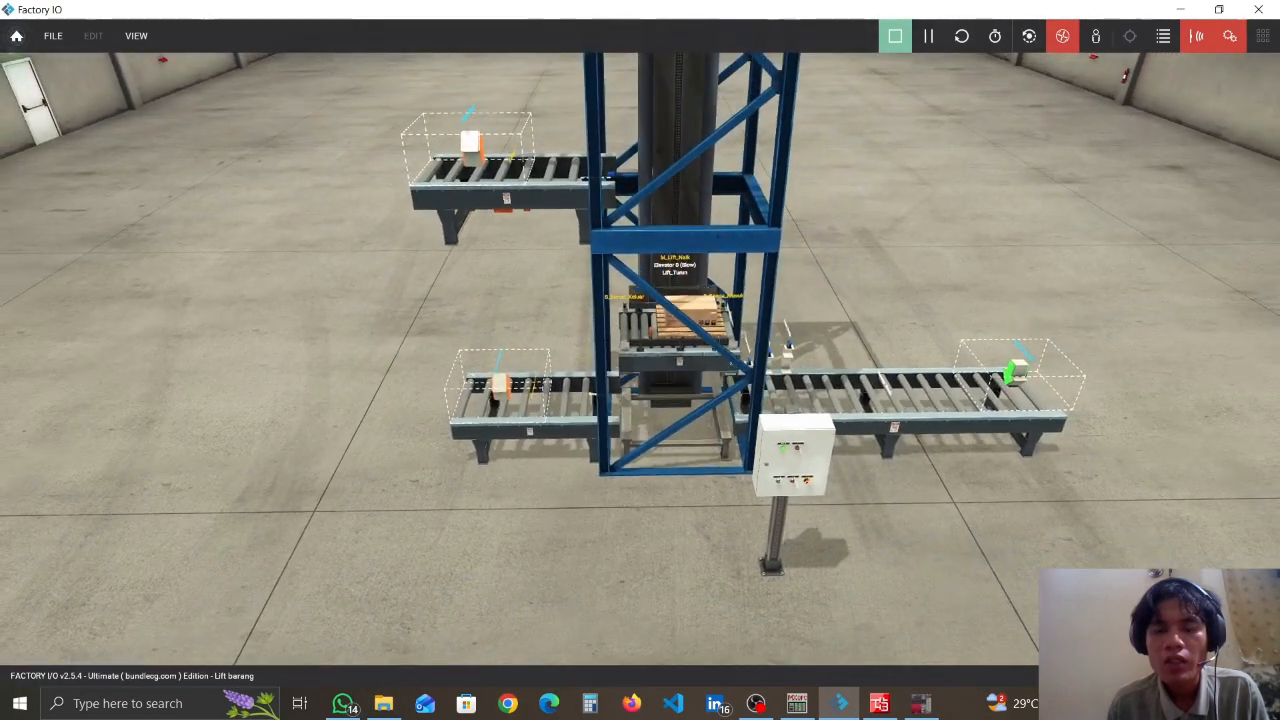
{"action": "key", "text": "w"}
{"action": "right_click_drag", "start_coordinate": [640, 360], "coordinate": [690, 285]}
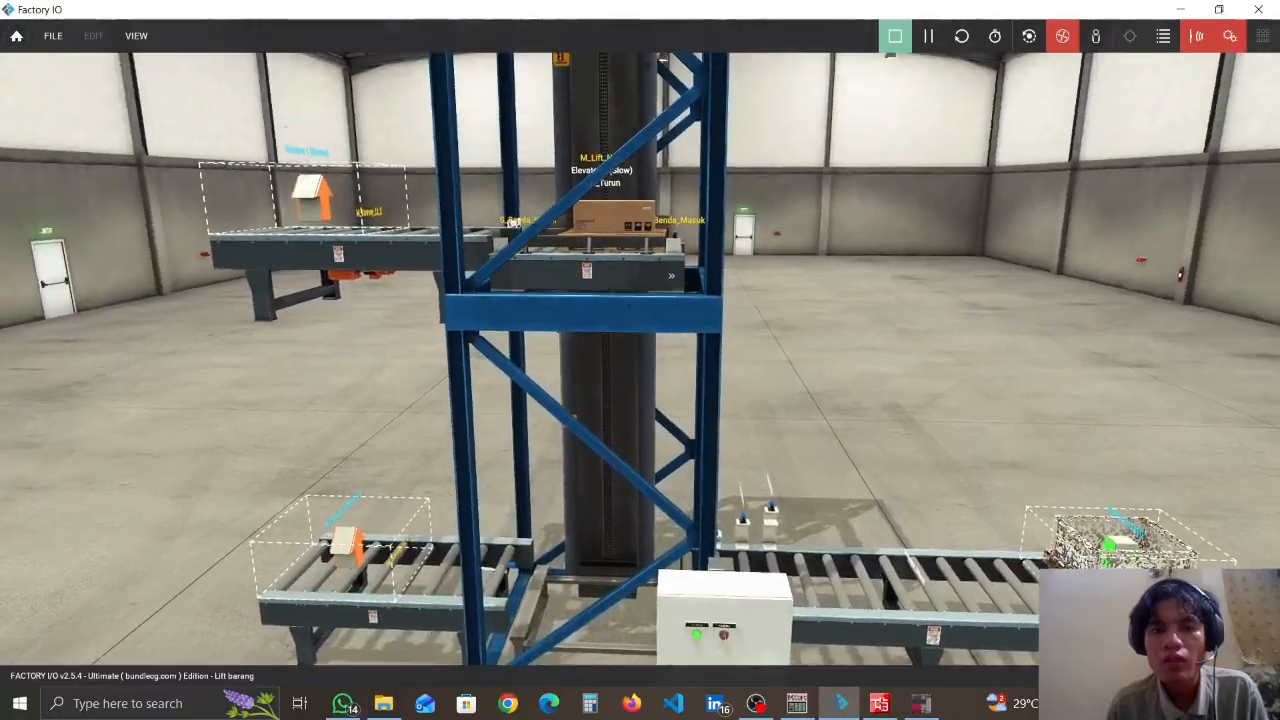
Engage the emergency stop on the control panel while the empty lift is descending, and watch the lift's response
{"action": "key", "text": "w"}
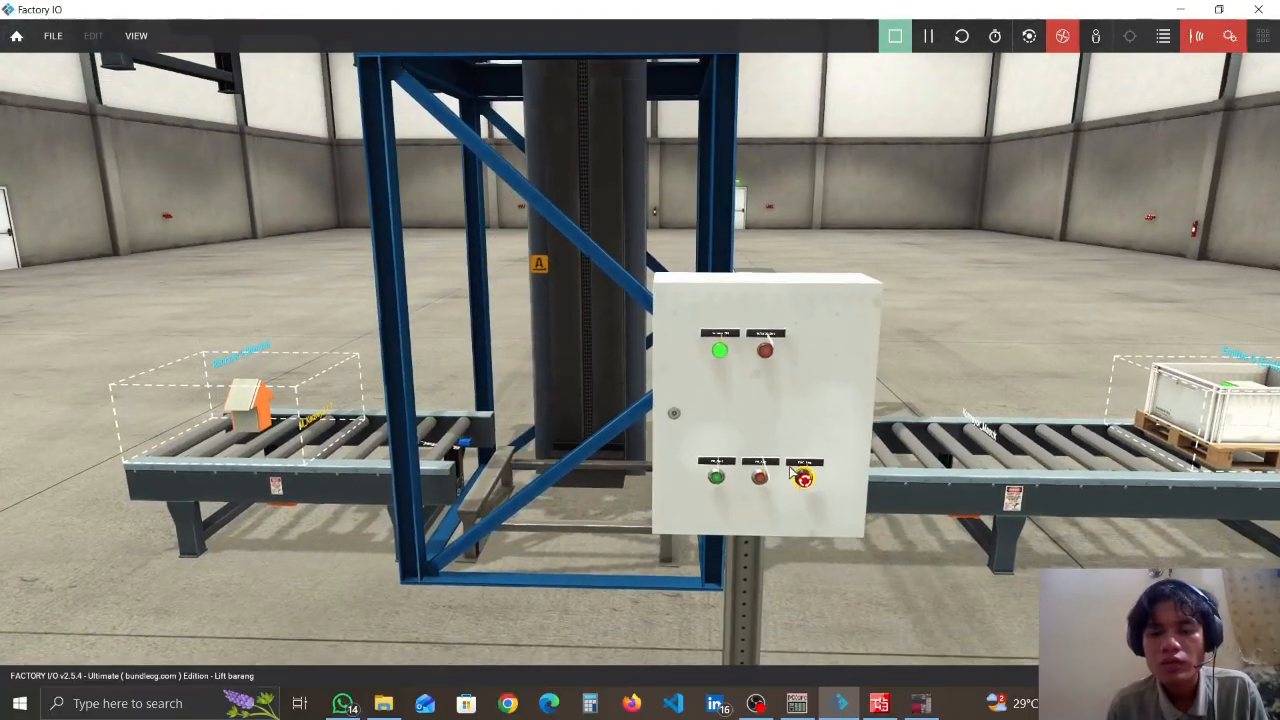
{"action": "middle_click_drag", "start_coordinate": [793, 471], "coordinate": [748, 483]}
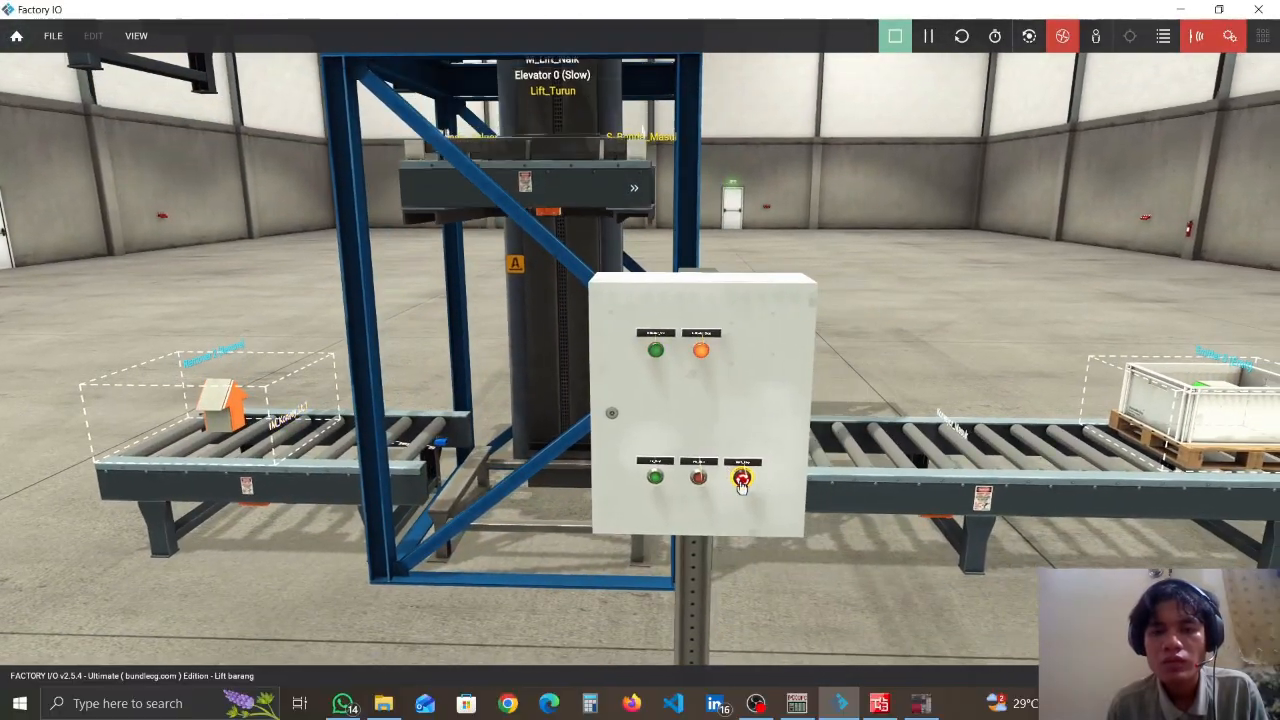
{"action": "key", "text": "s"}
{"action": "key", "text": "a"}
{"action": "key", "text": "w"}
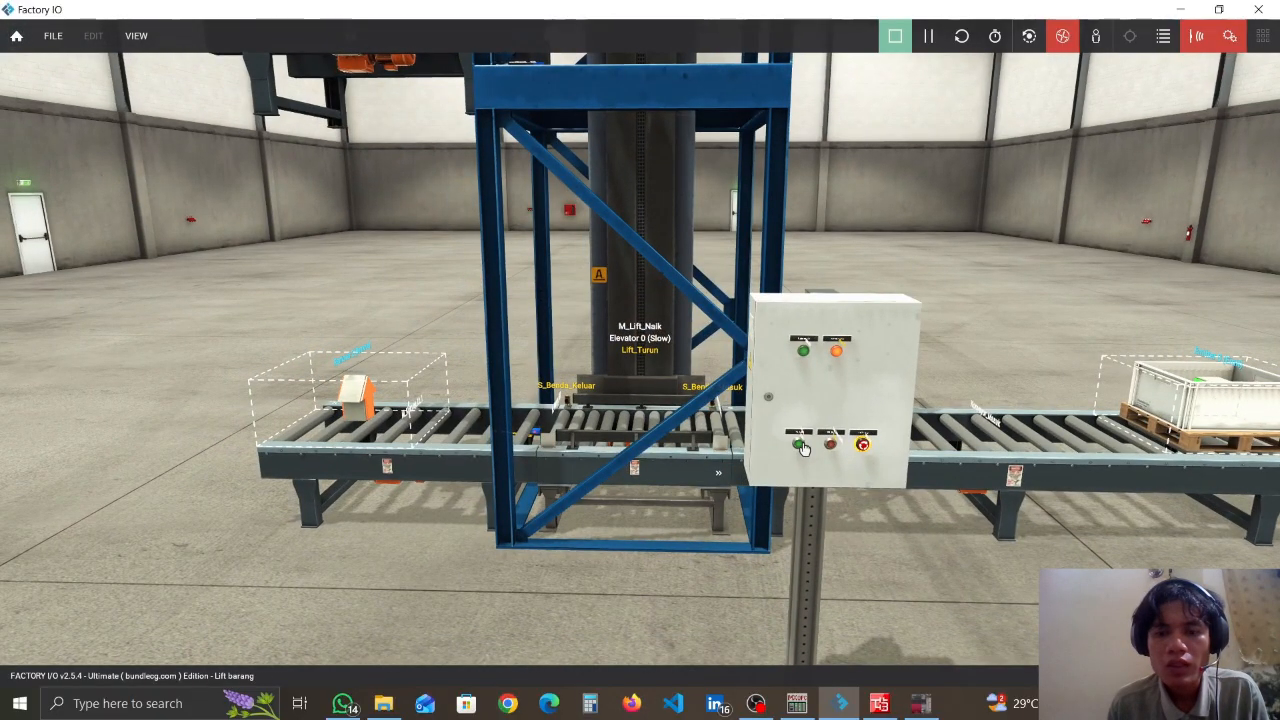
Inspect the control panel's stop indicator and restart the goods lift with PB_Start
{"action": "key", "text": "w"}
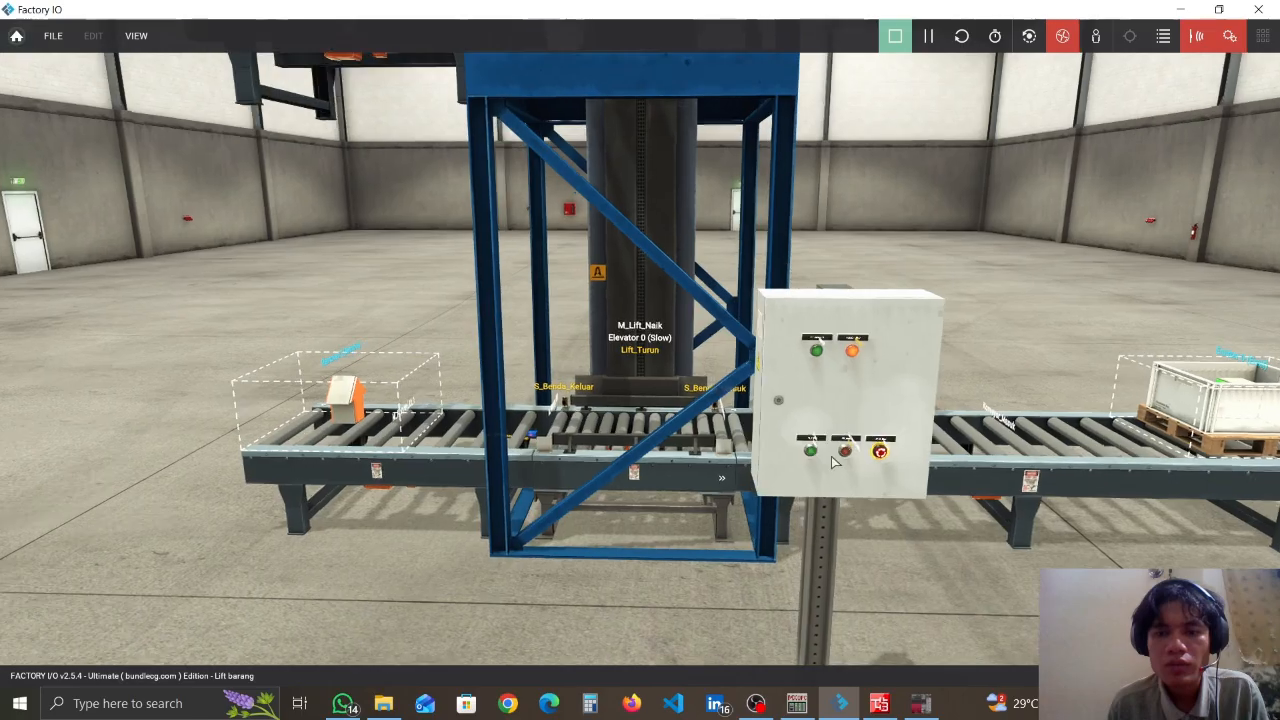
{"action": "key", "text": "s"}
{"action": "scroll", "coordinate": [925, 586], "scroll_direction": "down", "scroll_amount": 3}
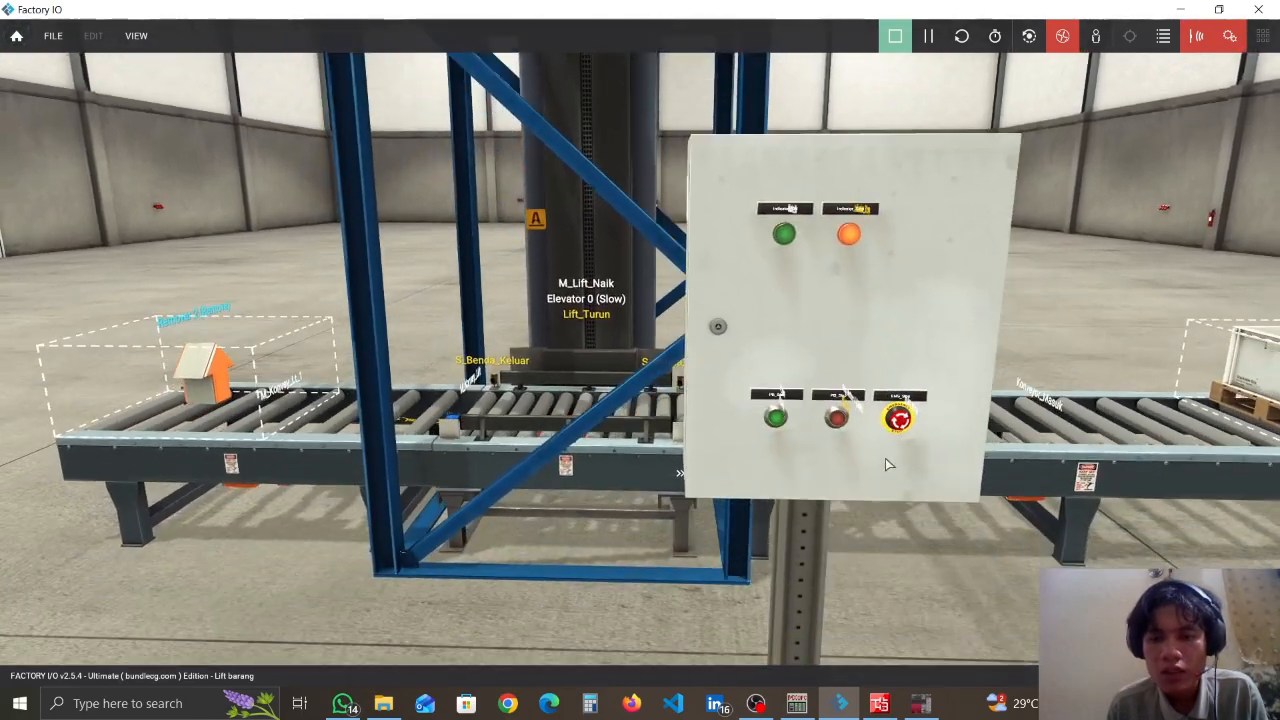
{"action": "key", "text": "w"}
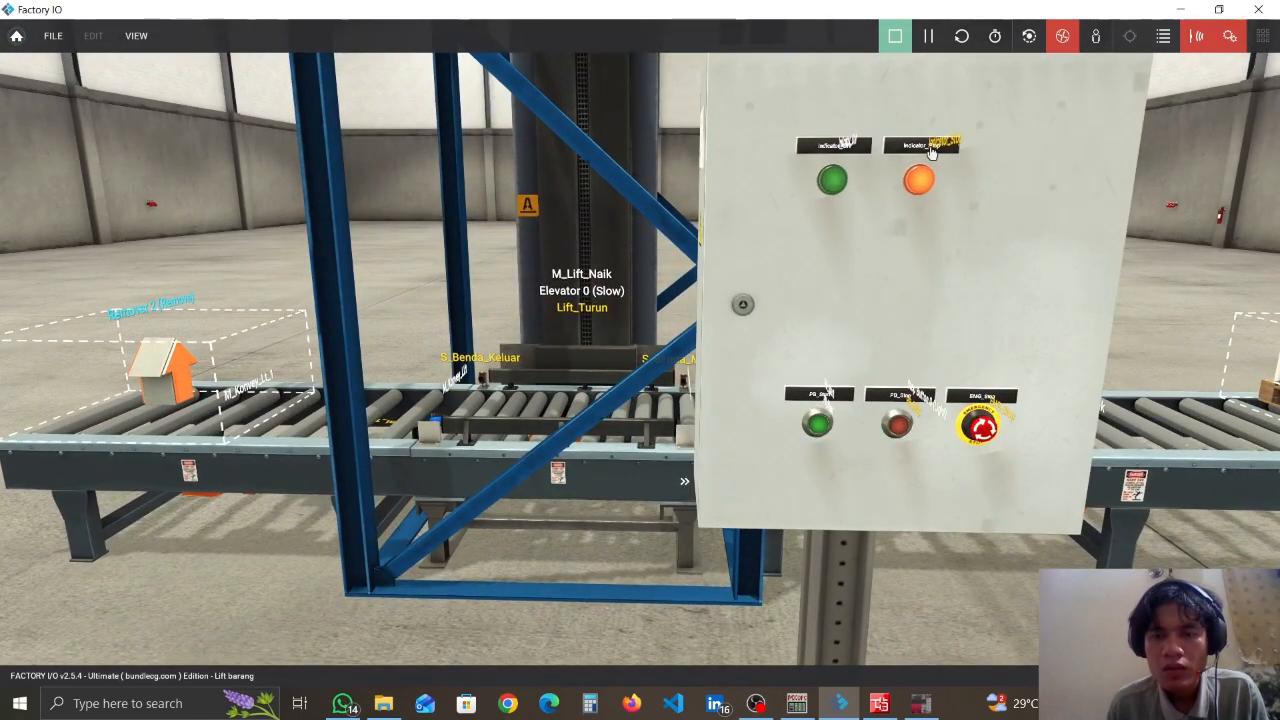
{"action": "key", "text": "s"}
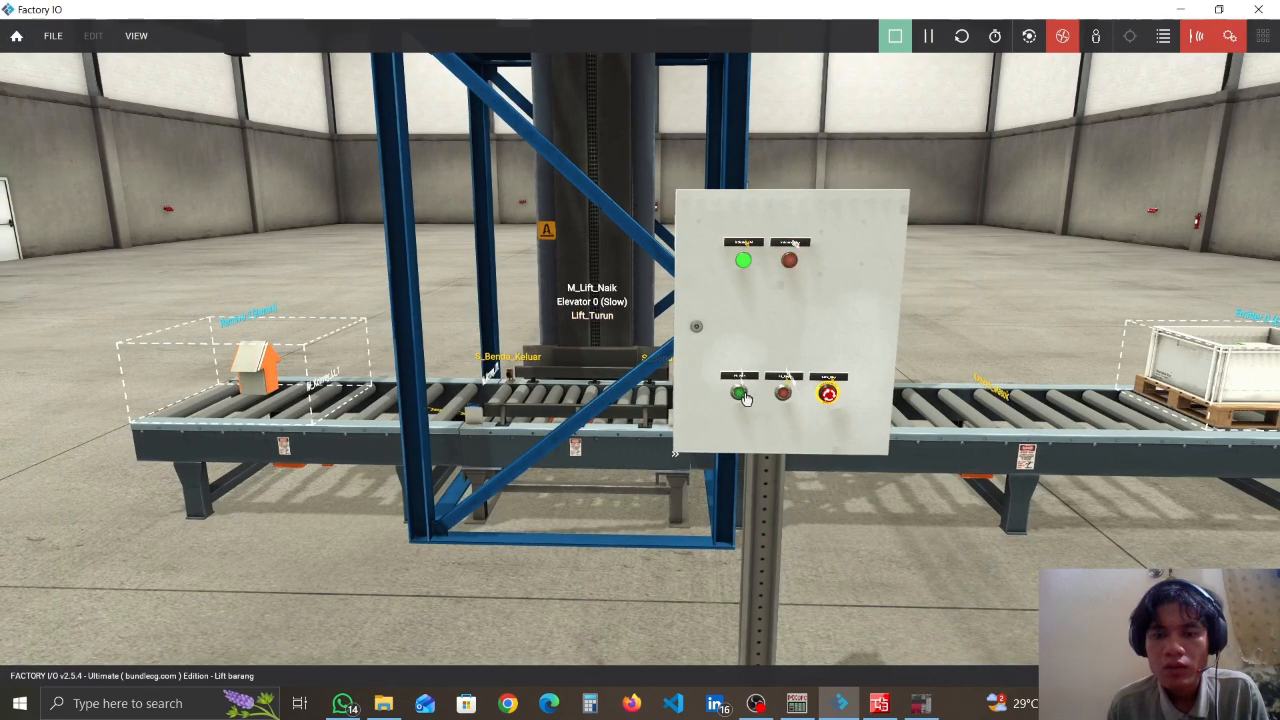
Follow the crate pallet from the inlet conveyor onto the lift and upward, viewing all three levels
{"action": "scroll", "coordinate": [746, 399], "scroll_direction": "down", "scroll_amount": 2}
{"action": "key", "text": "s"}
{"action": "key", "text": "a"}
{"action": "scroll", "coordinate": [833, 379], "scroll_direction": "up", "scroll_amount": 4}
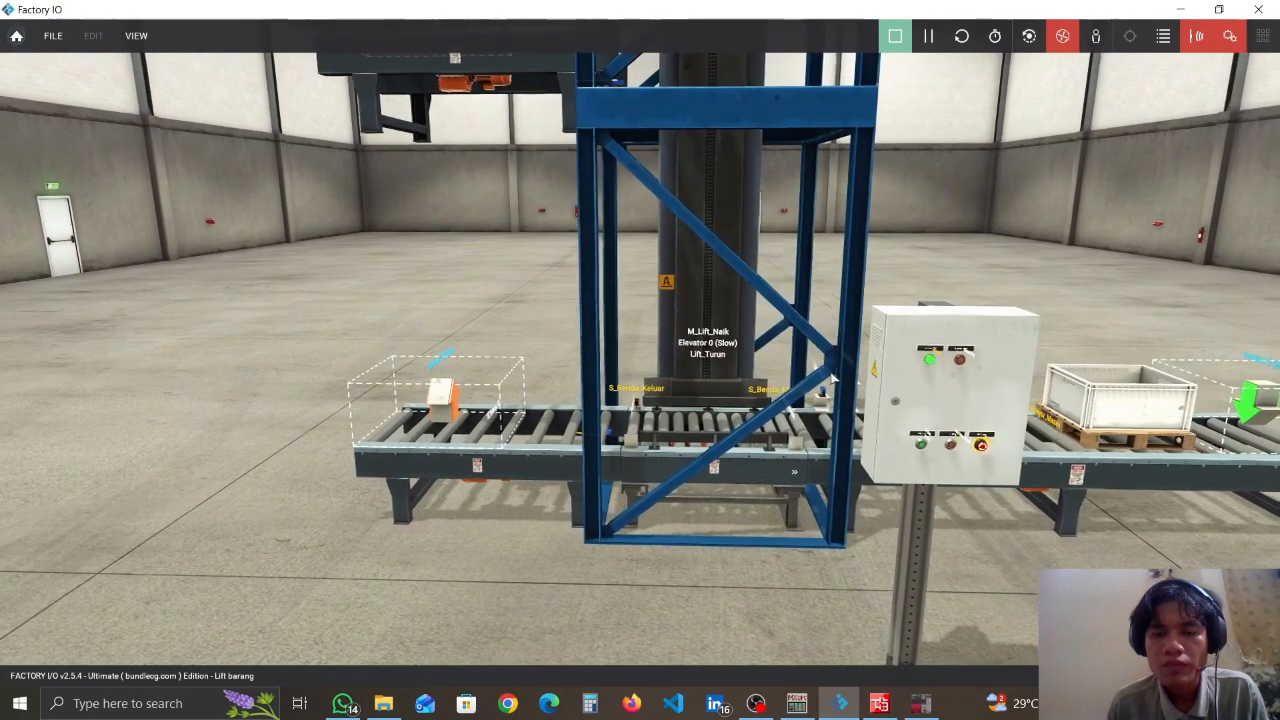
{"action": "key", "text": "d"}
{"action": "scroll", "coordinate": [834, 374], "scroll_direction": "down", "scroll_amount": 3}
{"action": "scroll", "coordinate": [872, 325], "scroll_direction": "up", "scroll_amount": 4}
{"action": "key", "text": "a"}
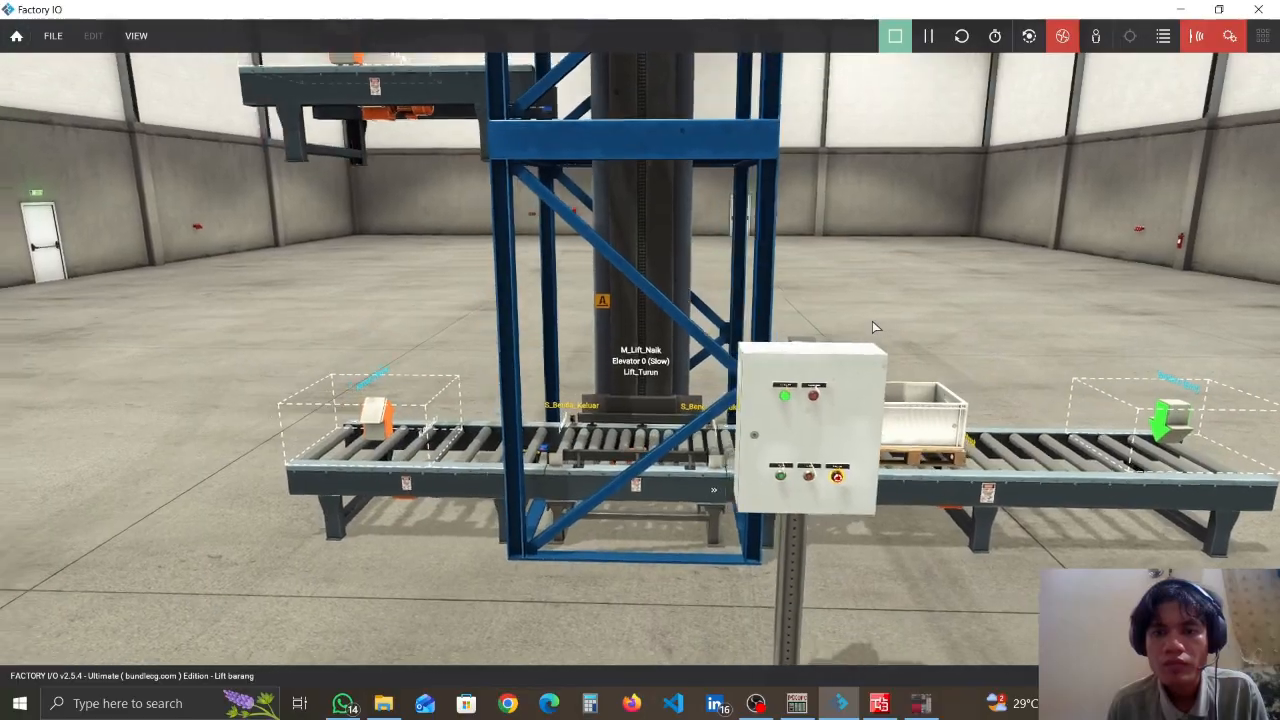
{"action": "key", "text": "a"}
{"action": "scroll", "coordinate": [890, 298], "scroll_direction": "up", "scroll_amount": 3}
{"action": "key", "text": "s"}
{"action": "right_click_drag", "start_coordinate": [909, 328], "coordinate": [930, 266]}
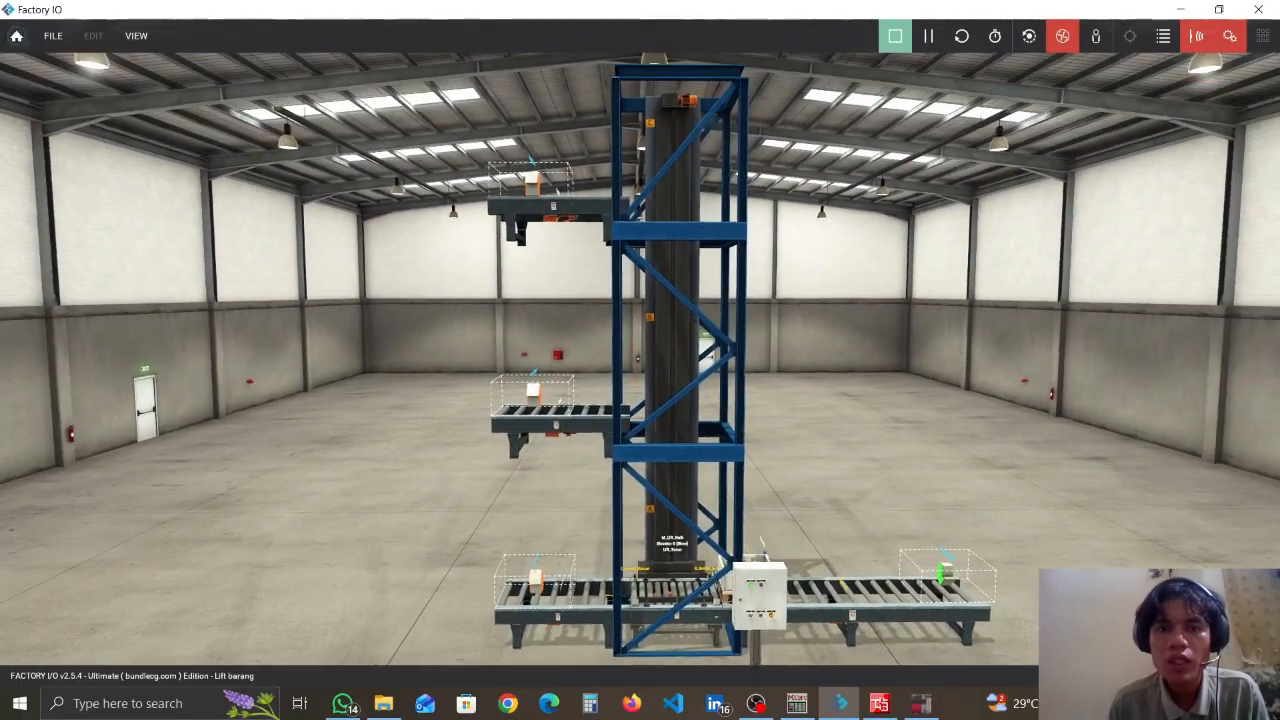
{"action": "right_click_drag", "start_coordinate": [712, 222], "coordinate": [695, 260]}
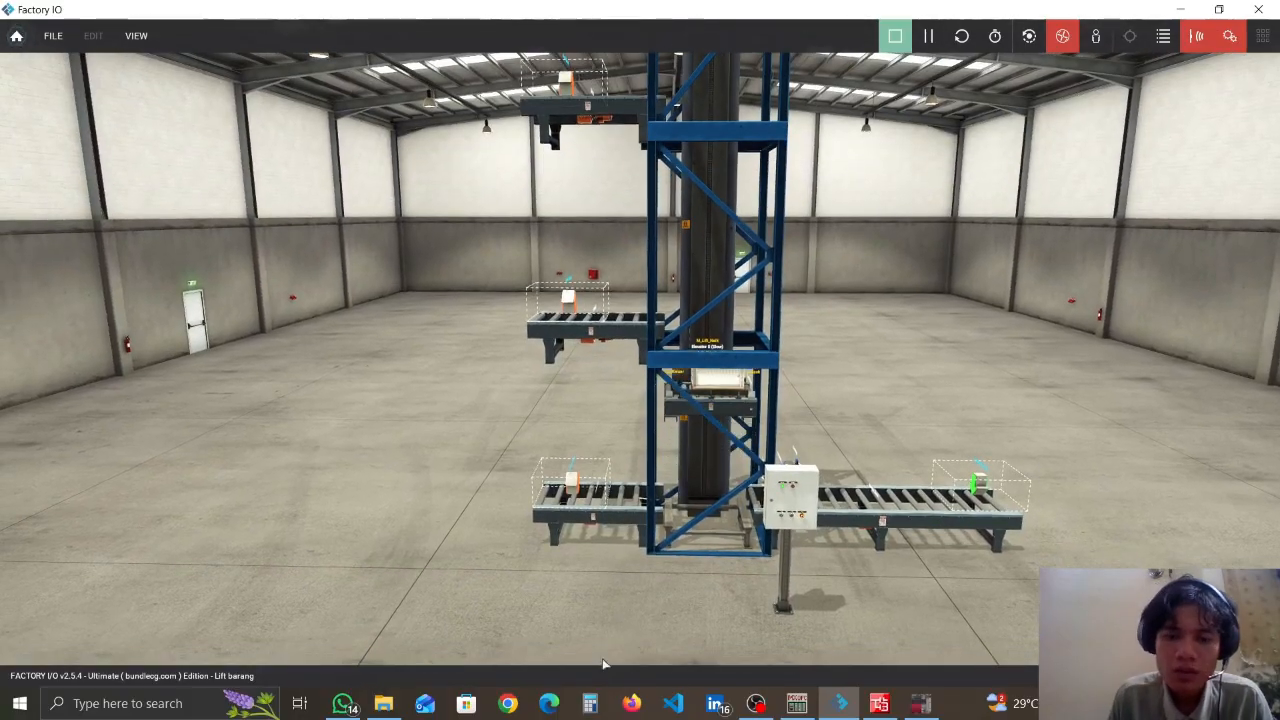
{"action": "mouse_move", "coordinate": [755, 703]}
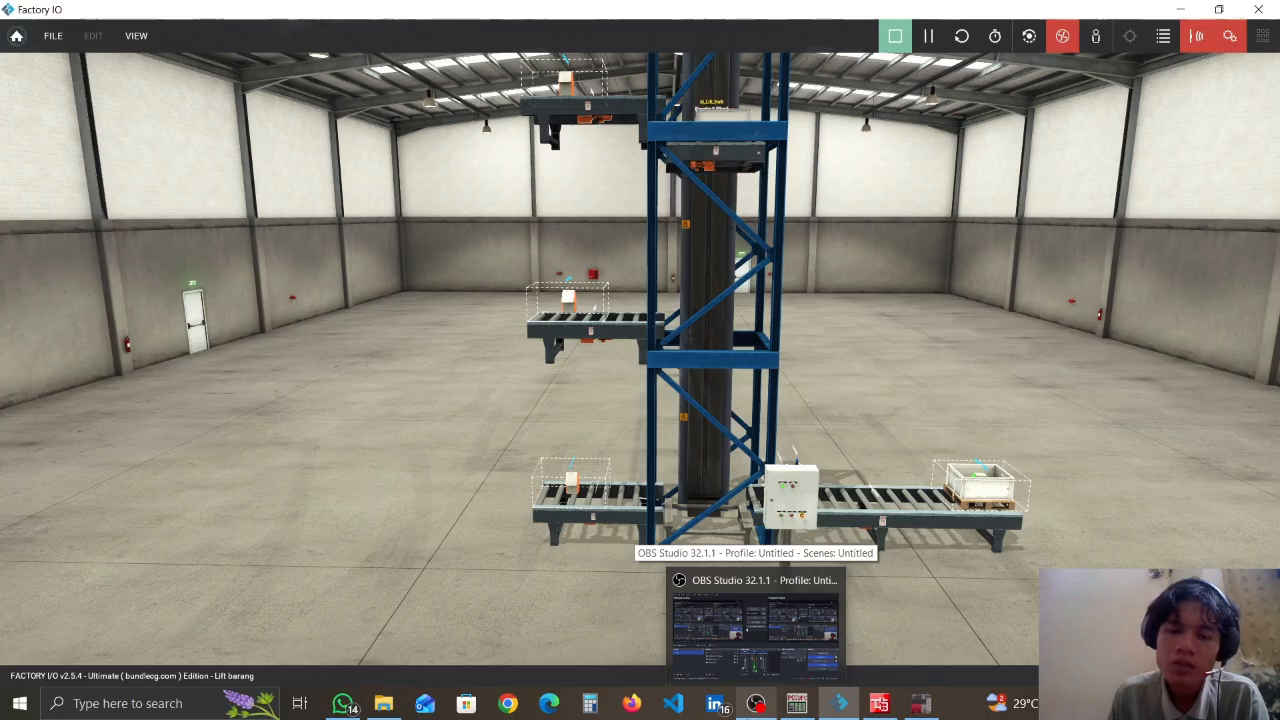
{"action": "left_click", "coordinate": [743, 708]}
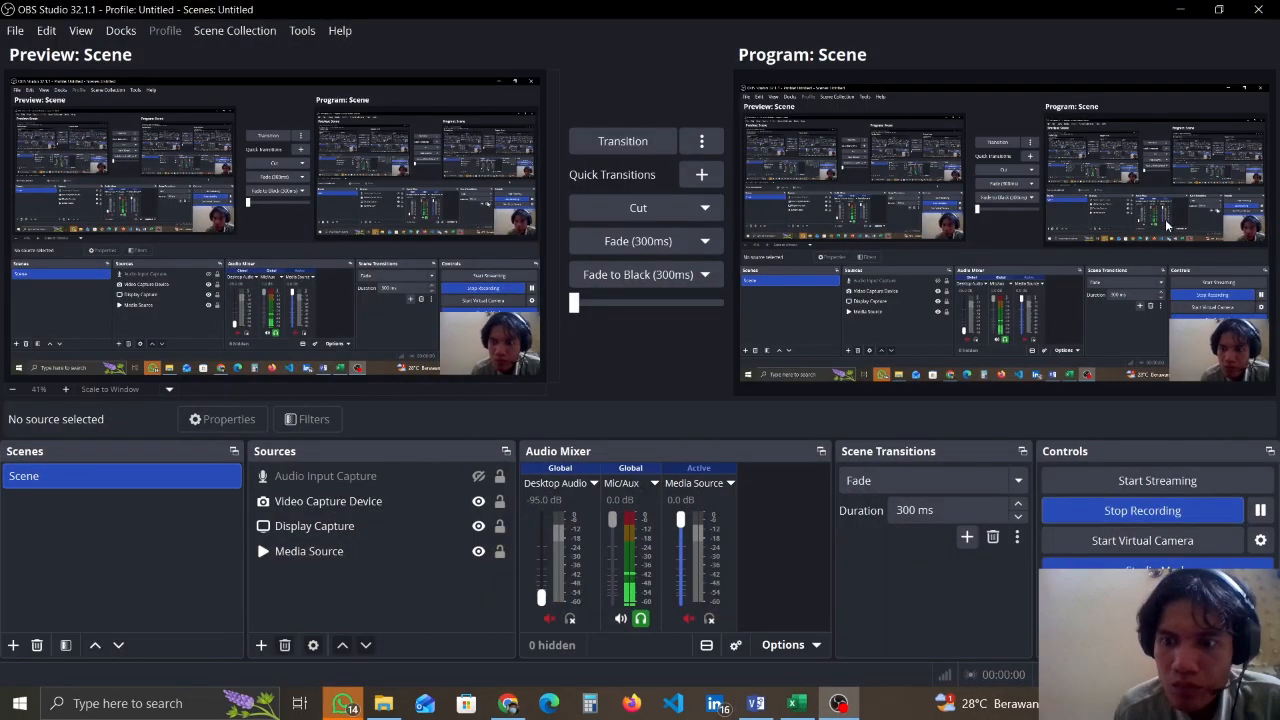
Switch to the BOM Lift Barang workbook in Excel and review its lift requirements and service cost budgets
{"action": "left_click", "coordinate": [1180, 10]}
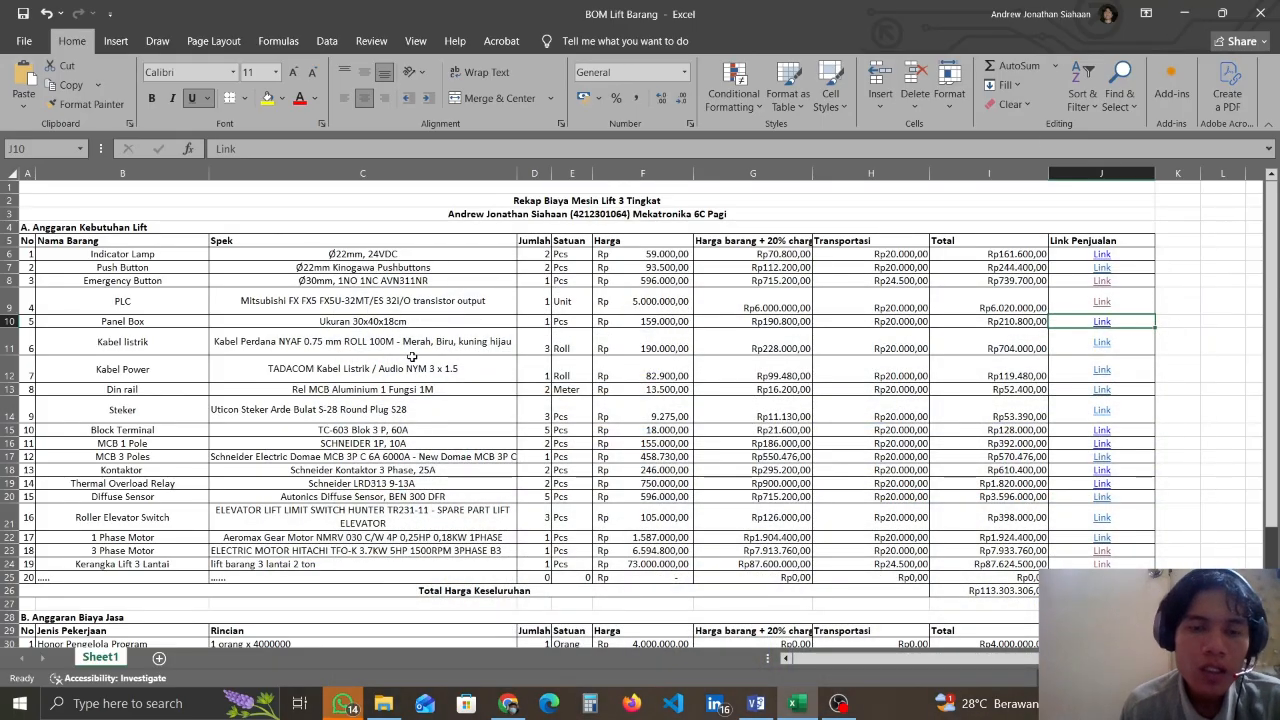
{"action": "left_click", "coordinate": [175, 226]}
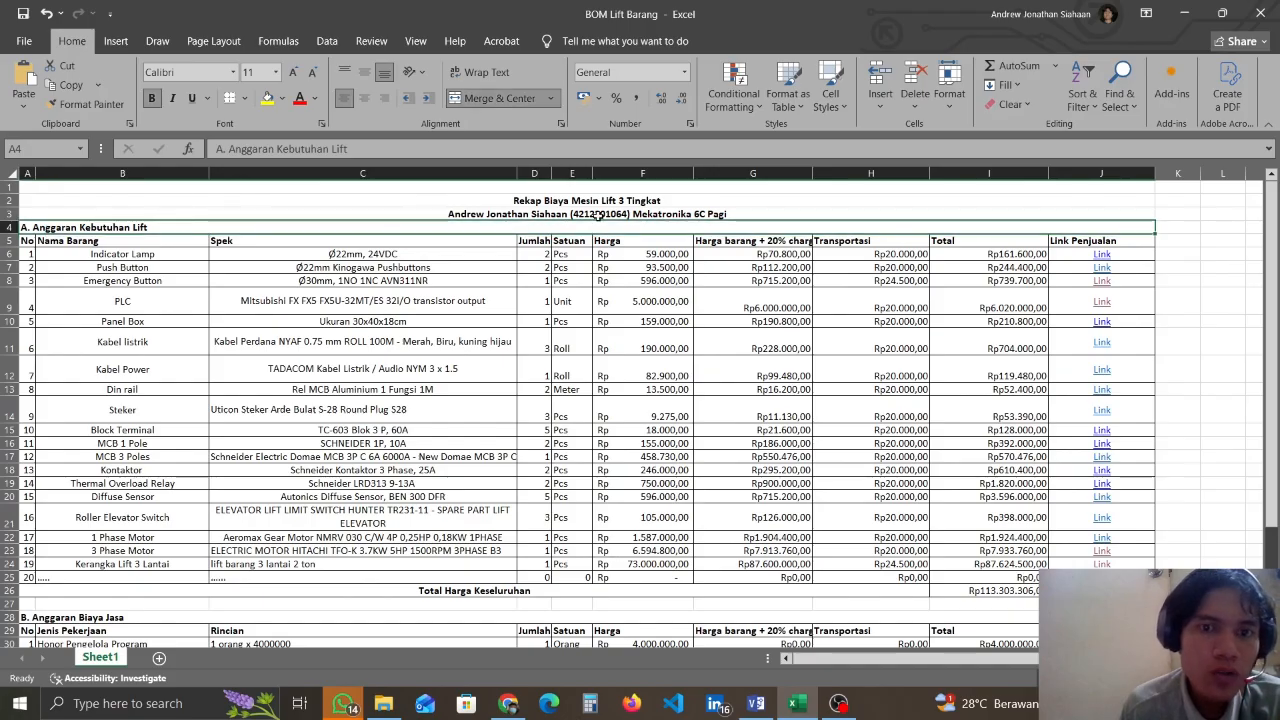
{"action": "scroll", "coordinate": [322, 240], "scroll_direction": "down", "scroll_amount": 8}
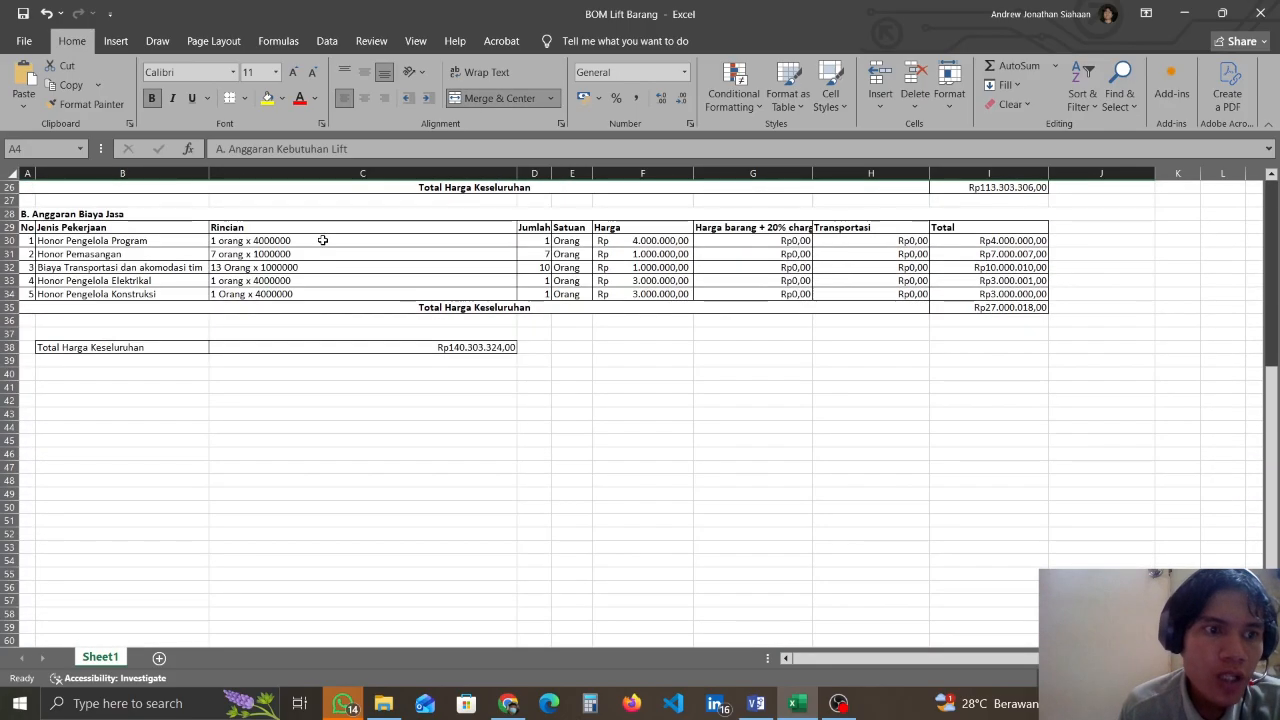
{"action": "scroll", "coordinate": [322, 240], "scroll_direction": "up", "scroll_amount": 8}
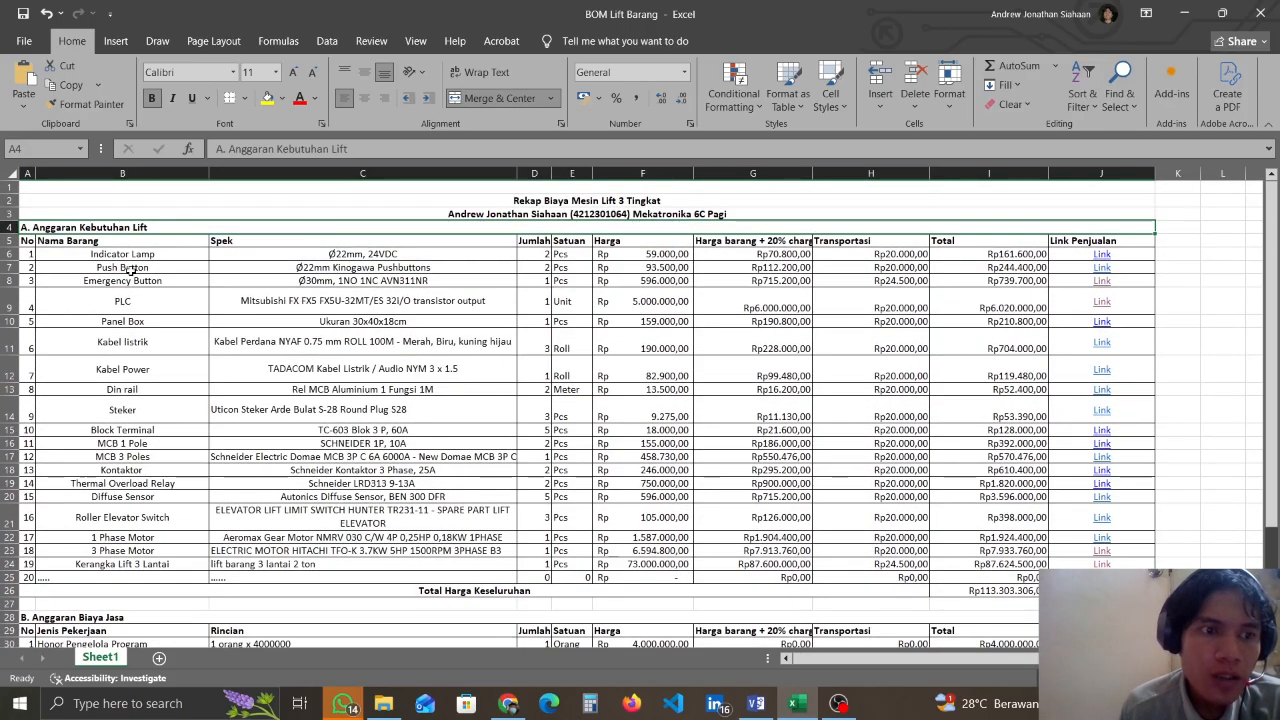
Review the Indicator Lamp row from its name and specification to its total, and open its sales link
{"action": "left_click", "coordinate": [128, 254]}
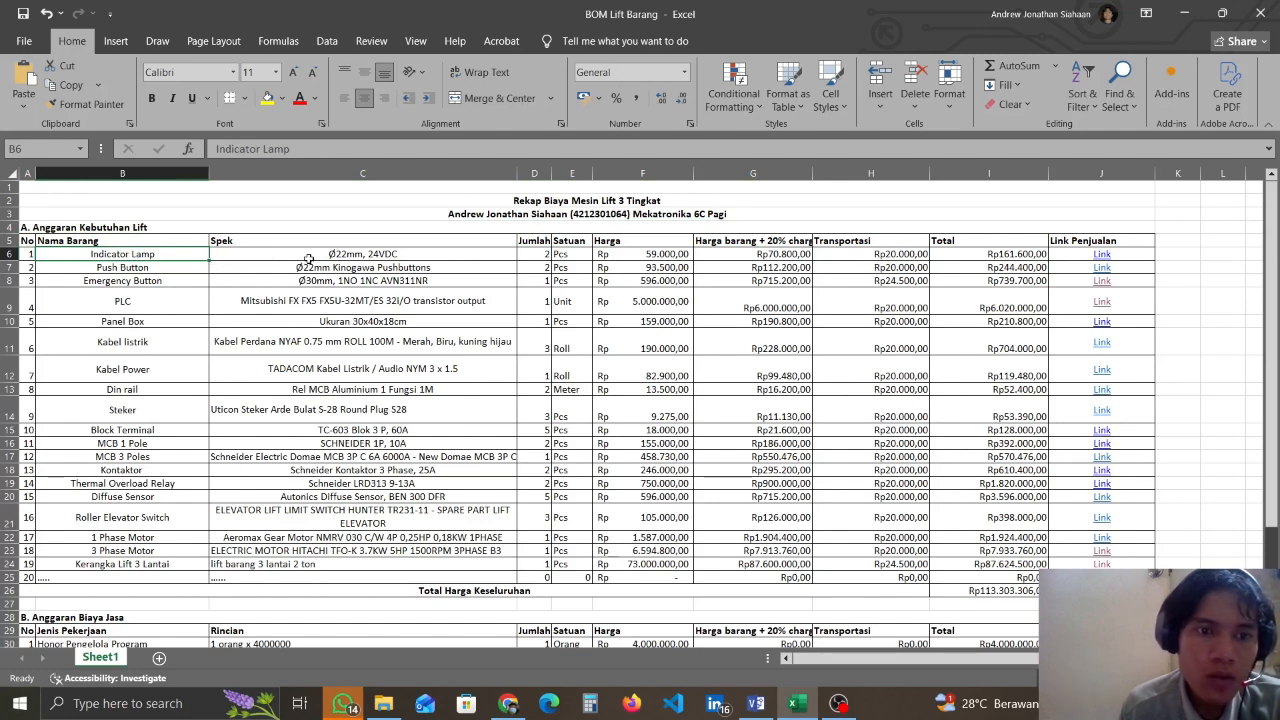
{"action": "left_click", "coordinate": [353, 255]}
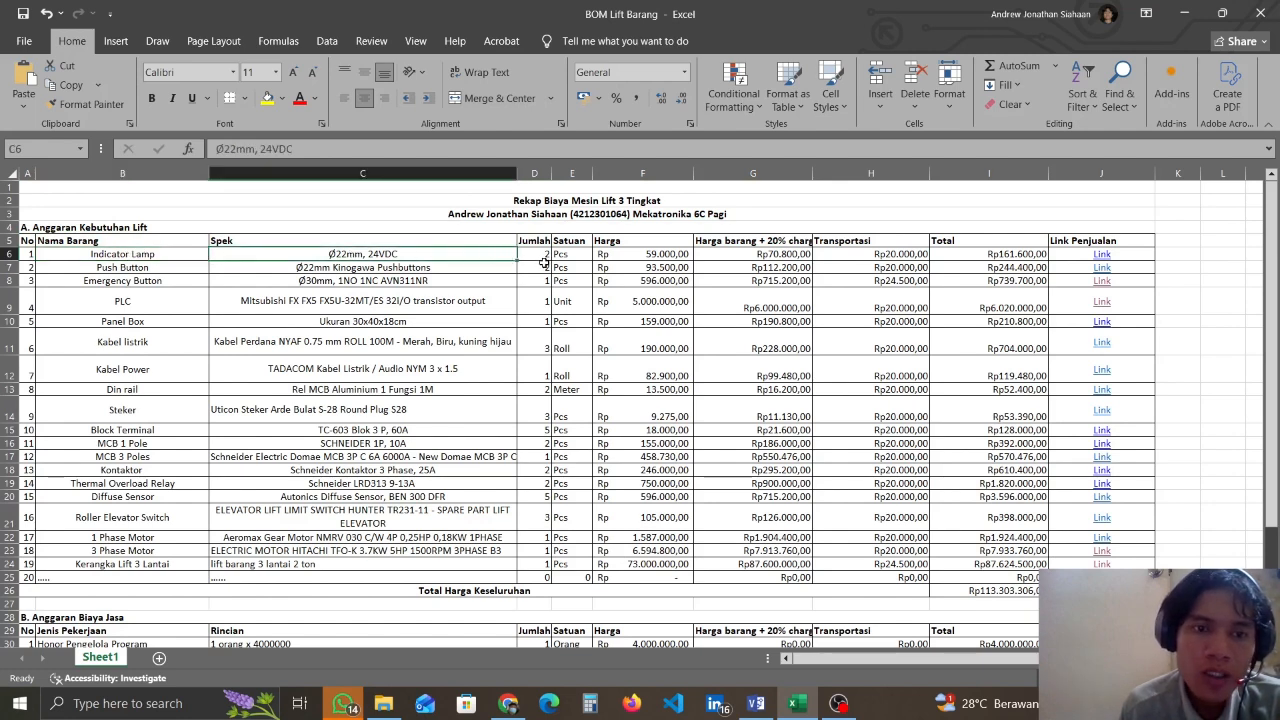
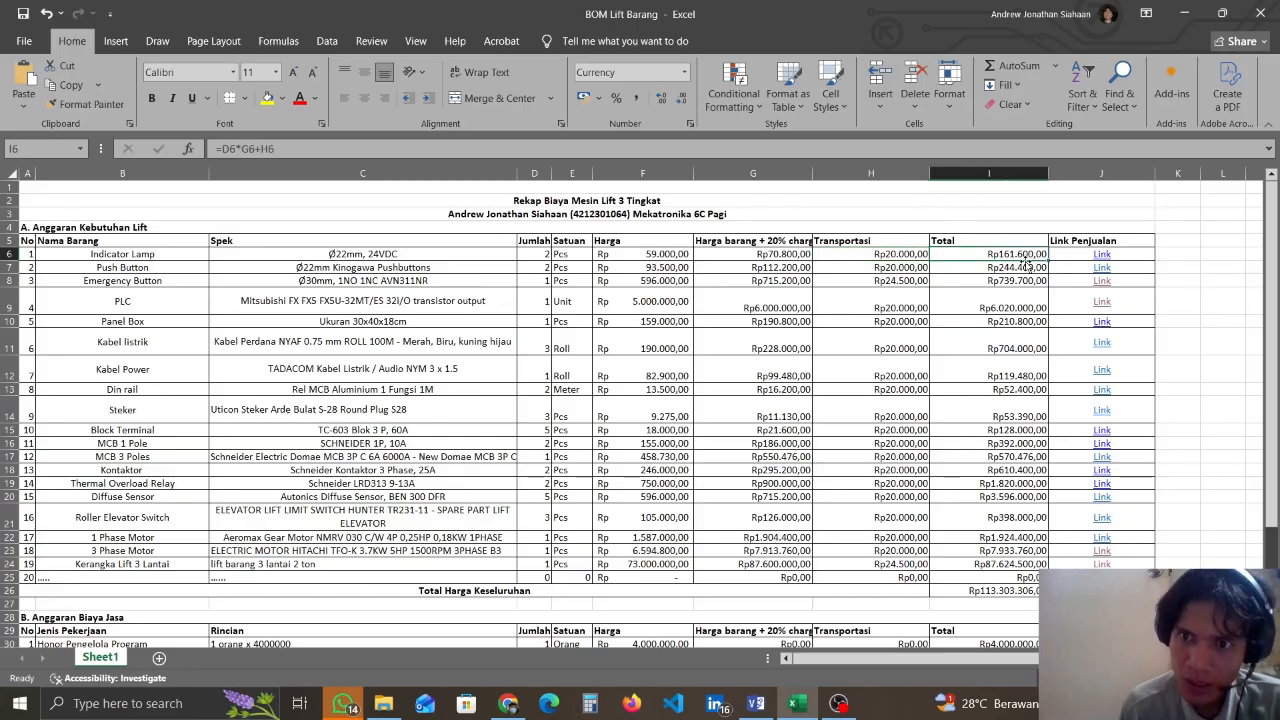
{"action": "left_click", "coordinate": [1103, 266]}
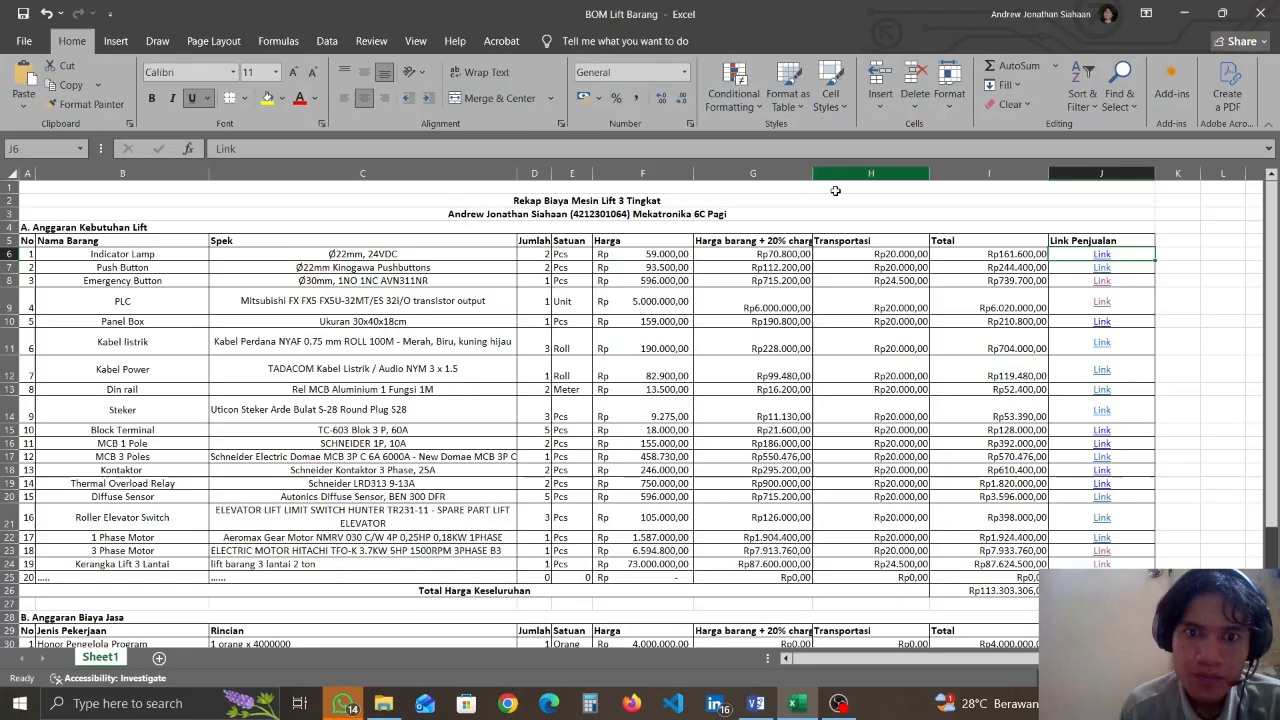
Review the Push Button row from name and specification to total, and view its sales link's product page before returning to the workbook
{"action": "left_click", "coordinate": [124, 272]}
{"action": "left_click", "coordinate": [336, 272]}
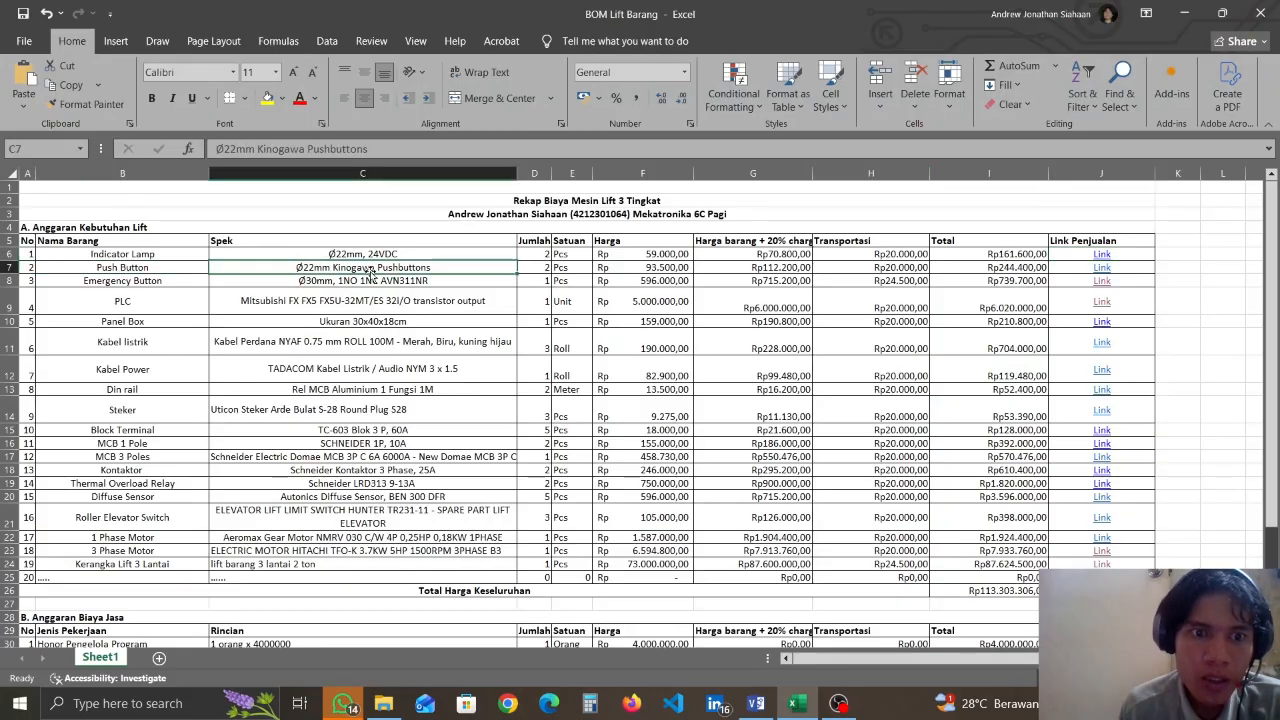
{"action": "left_click", "coordinate": [541, 268]}
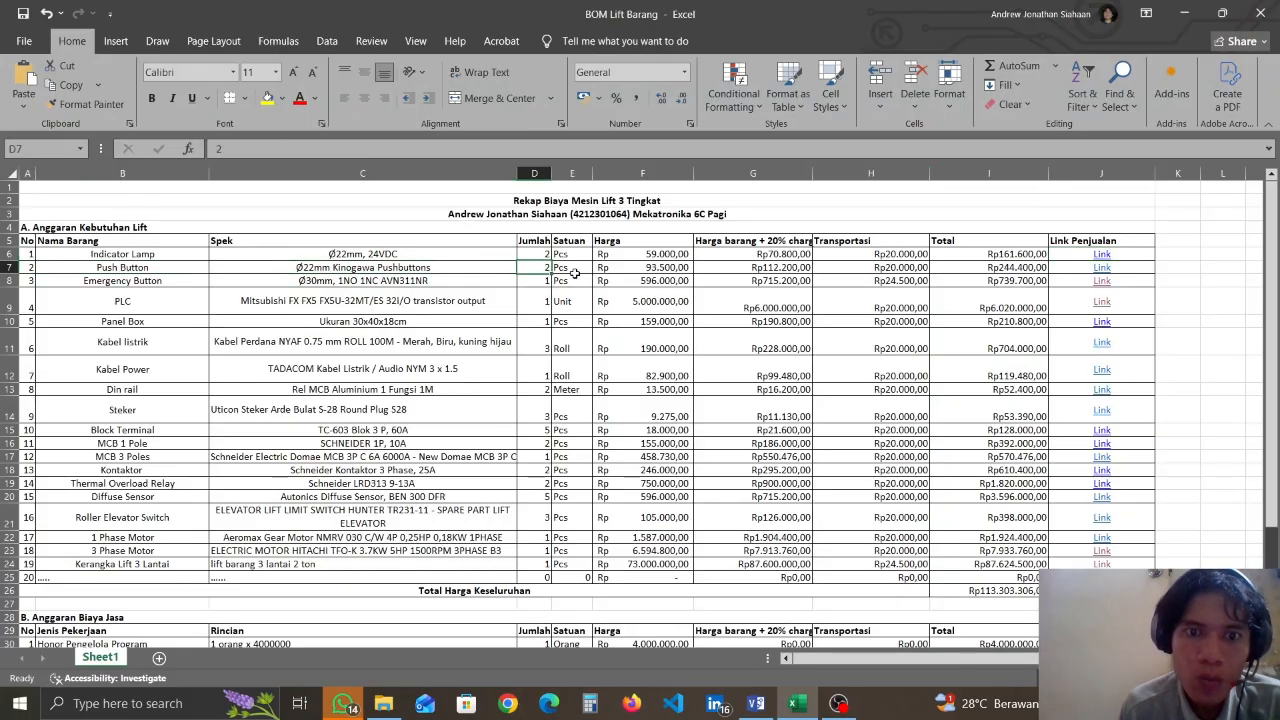
{"action": "left_click", "coordinate": [575, 272]}
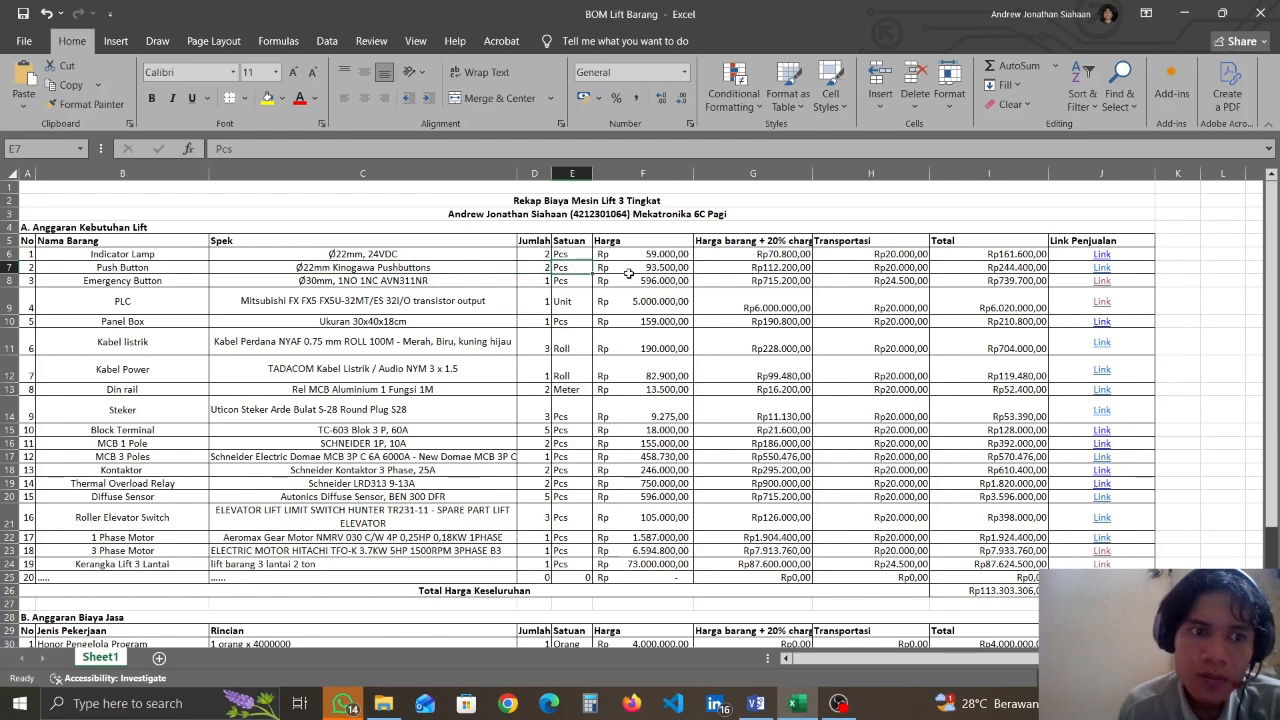
{"action": "left_click", "coordinate": [628, 273]}
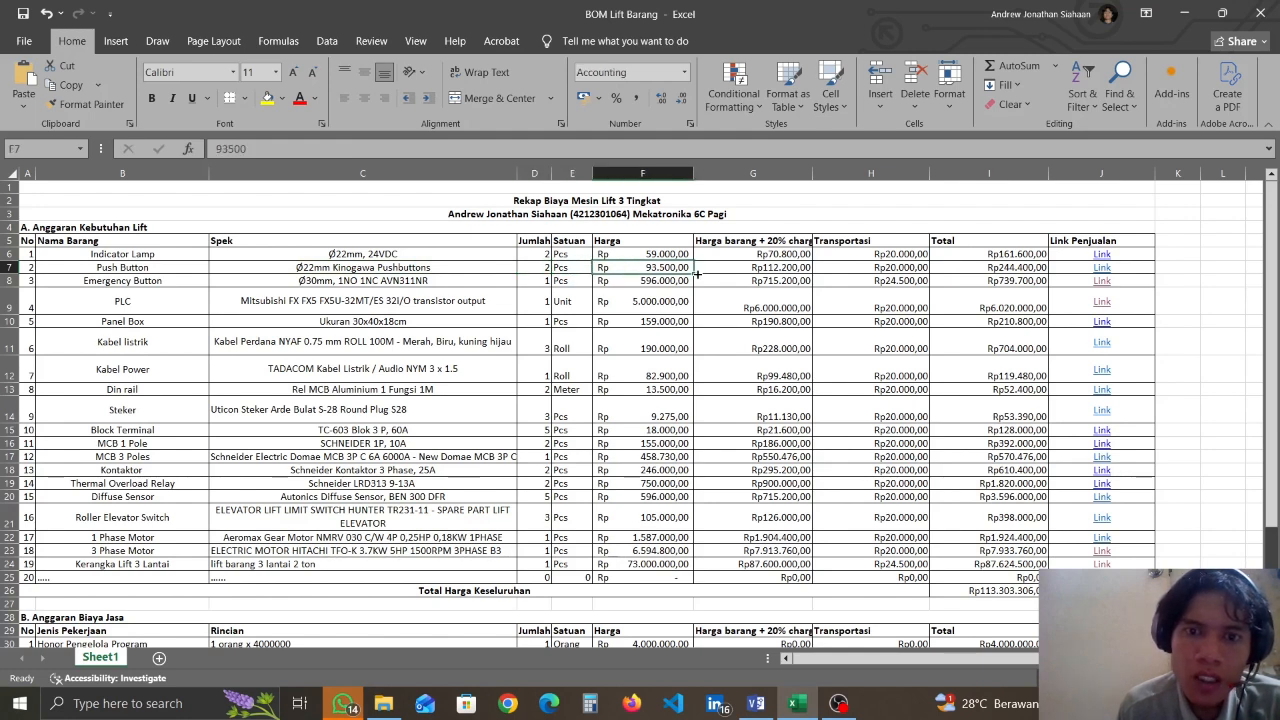
{"action": "left_click", "coordinate": [750, 268]}
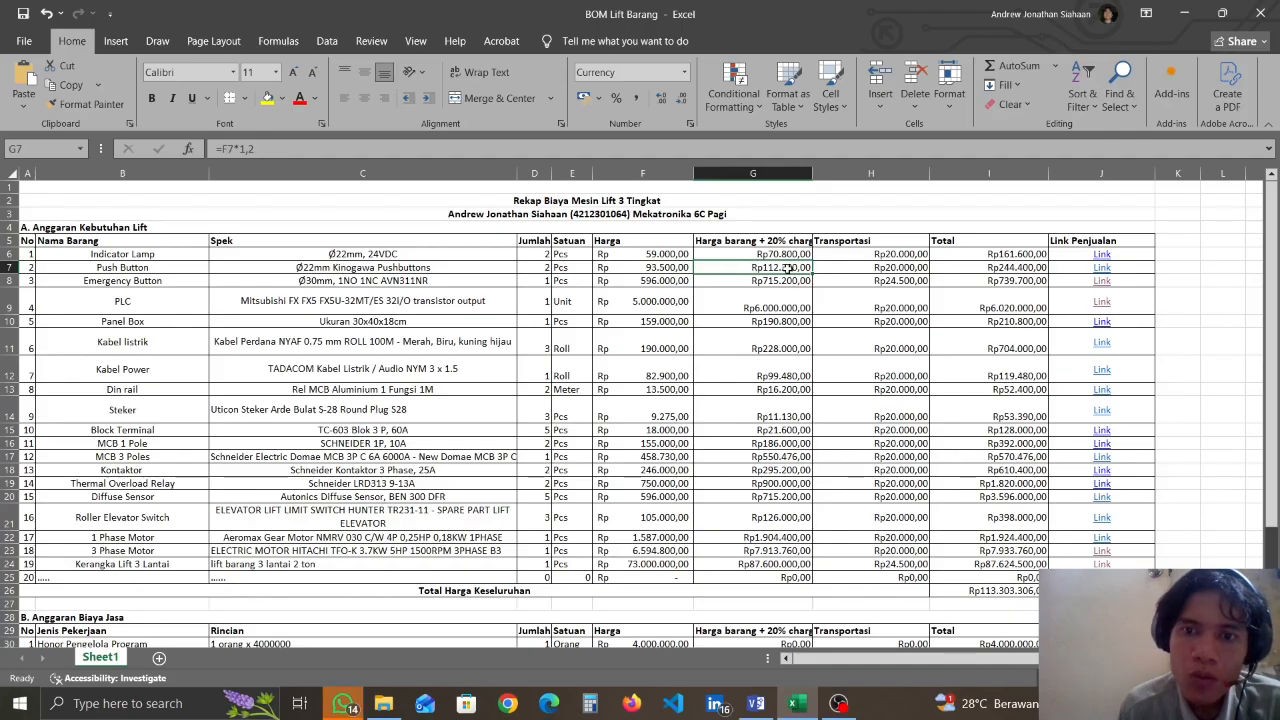
{"action": "left_click", "coordinate": [869, 269]}
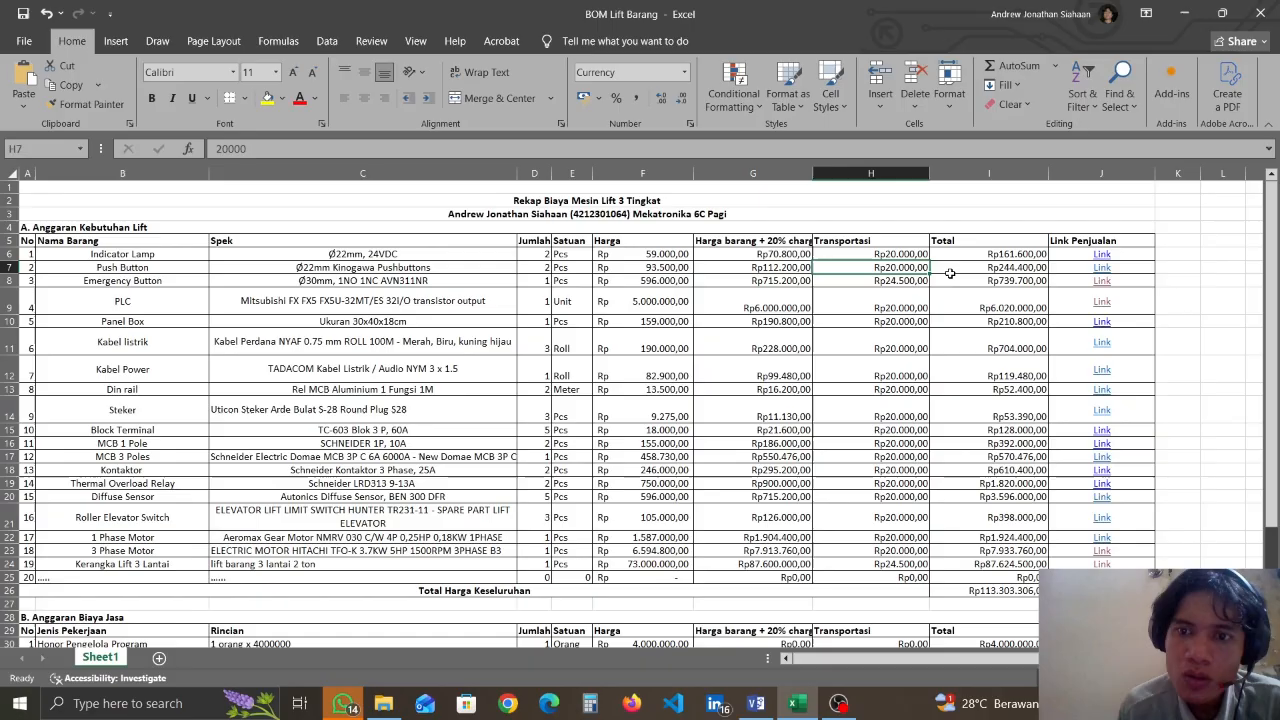
{"action": "left_click", "coordinate": [1008, 269]}
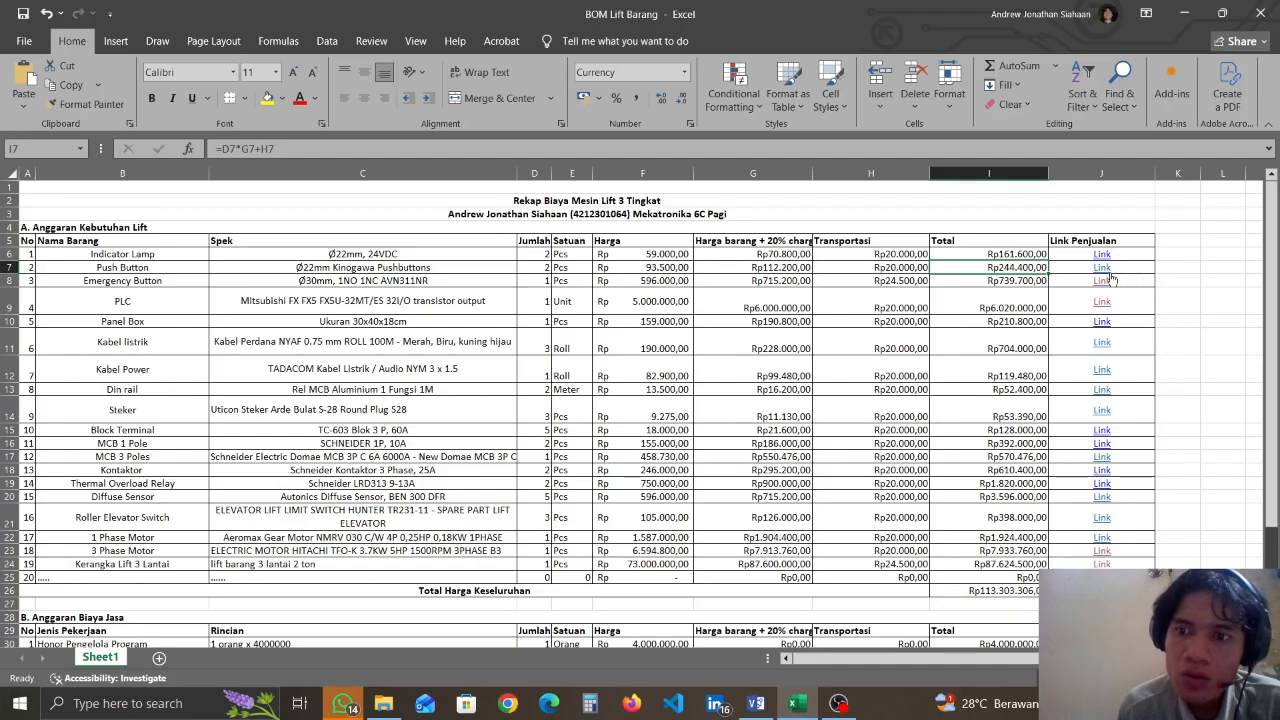
{"action": "left_click", "coordinate": [1106, 271]}
{"action": "left_click", "coordinate": [1106, 270]}
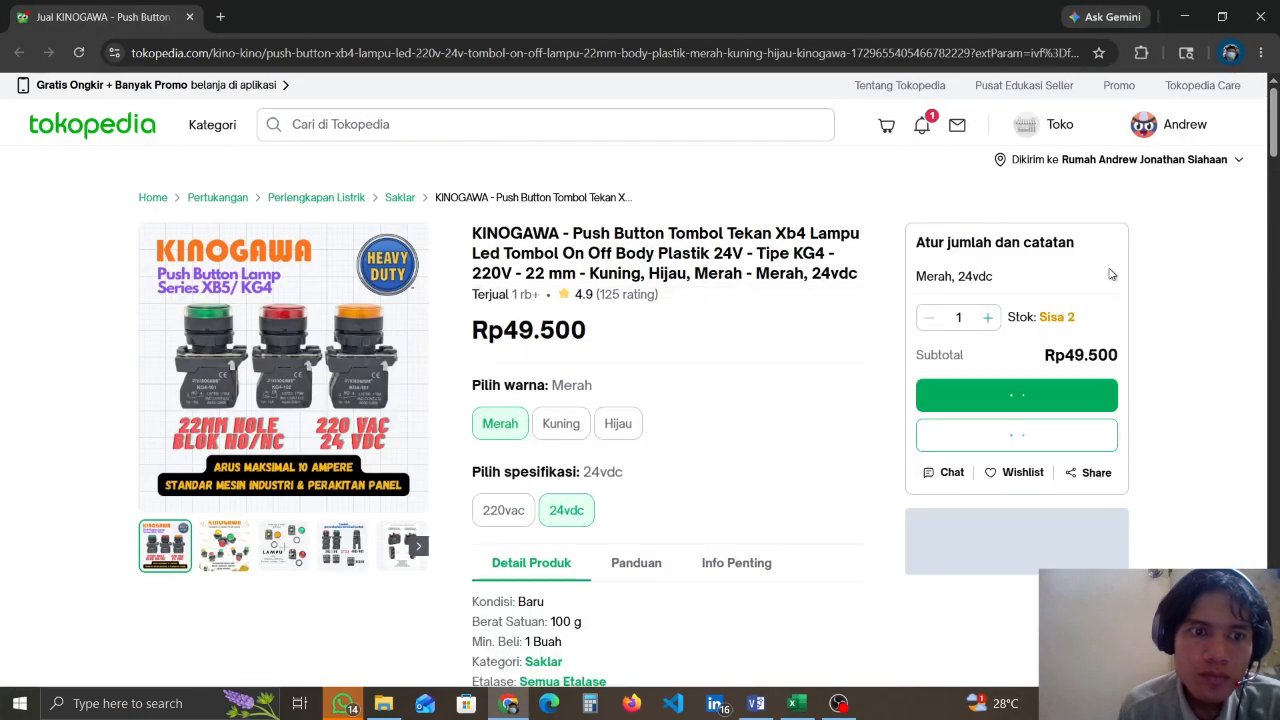
{"action": "left_click", "coordinate": [1275, 7]}
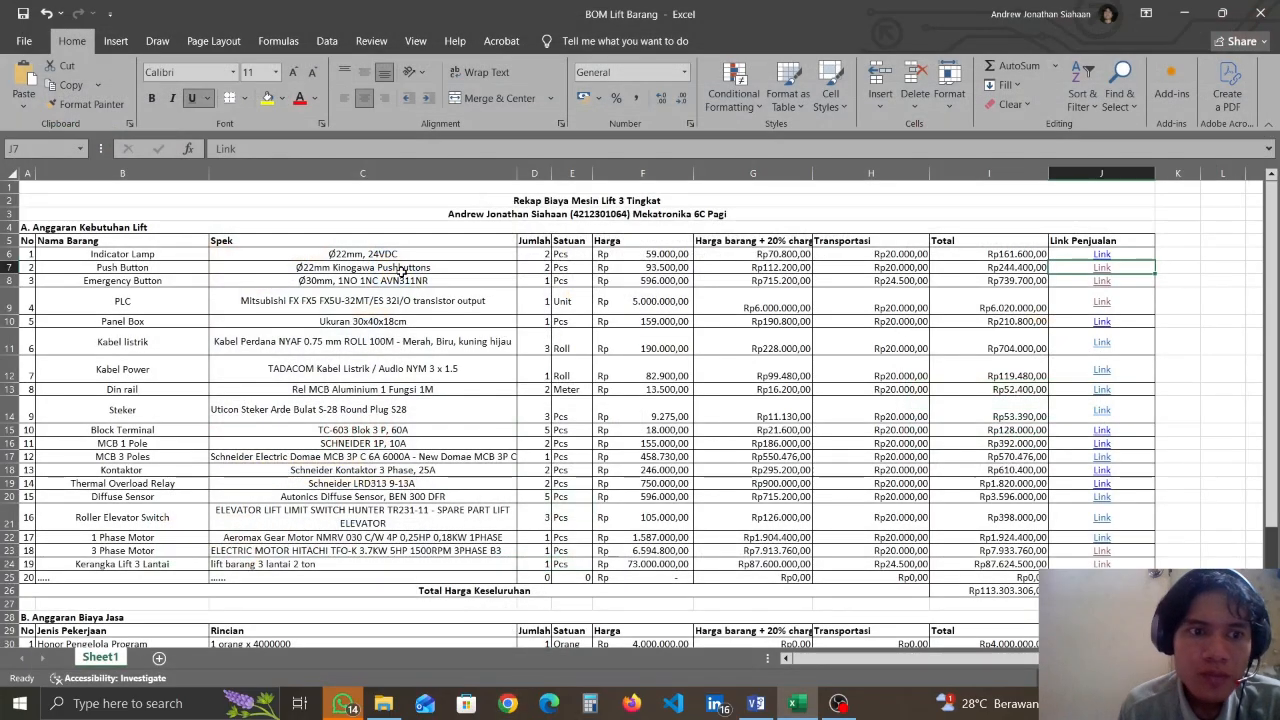
Review the Emergency Button row's specification, quantity, prices, transport and total, and check its product page through the sales link
{"action": "left_click", "coordinate": [137, 284]}
{"action": "left_click", "coordinate": [365, 285]}
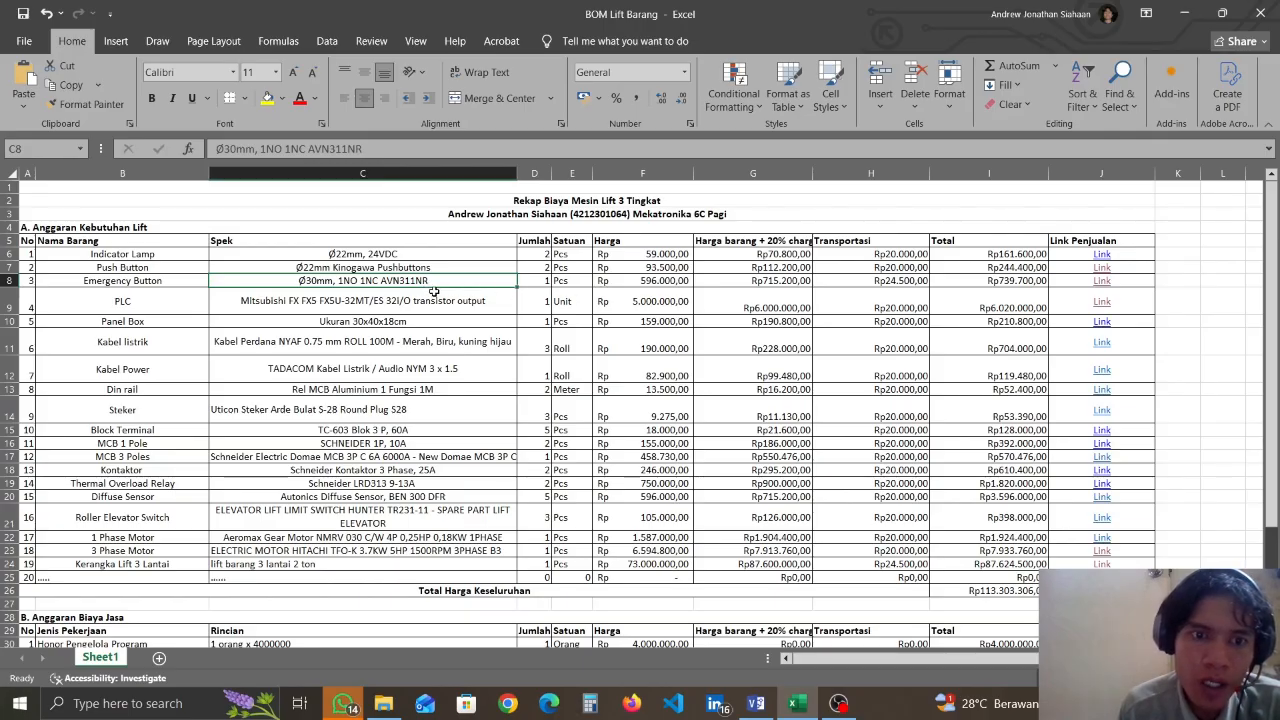
{"action": "left_click", "coordinate": [549, 282]}
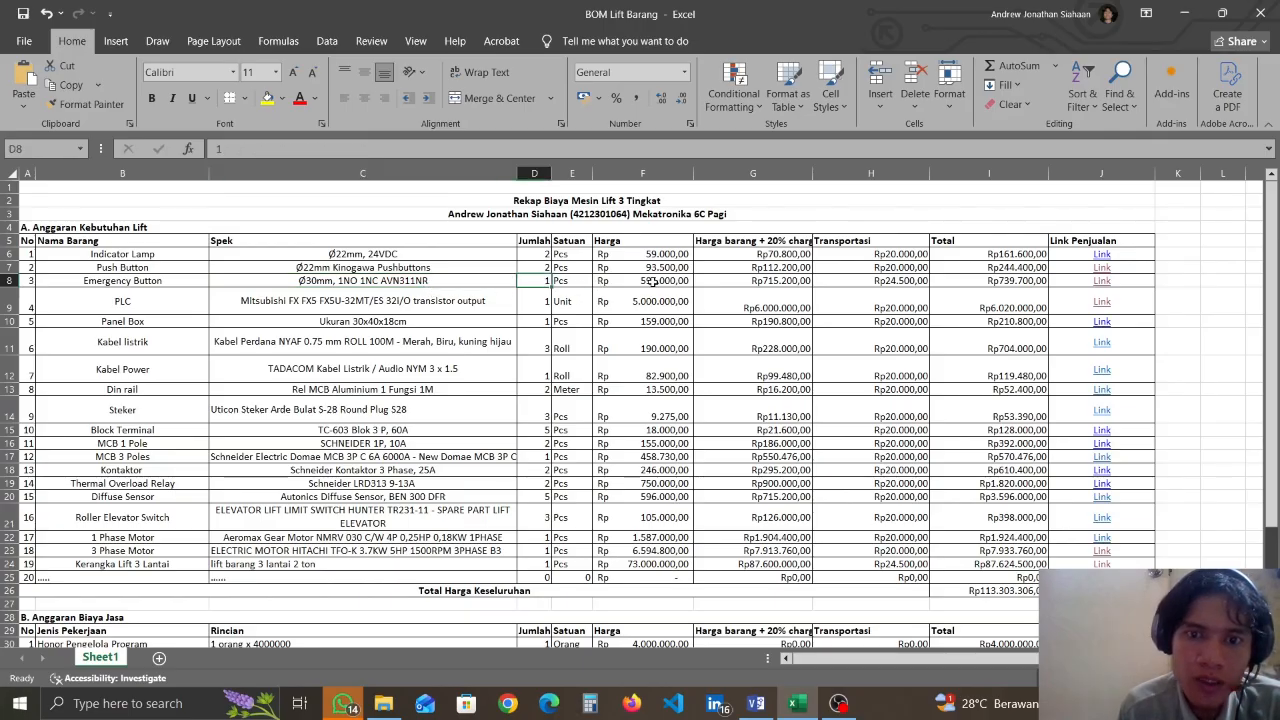
{"action": "left_click", "coordinate": [655, 281]}
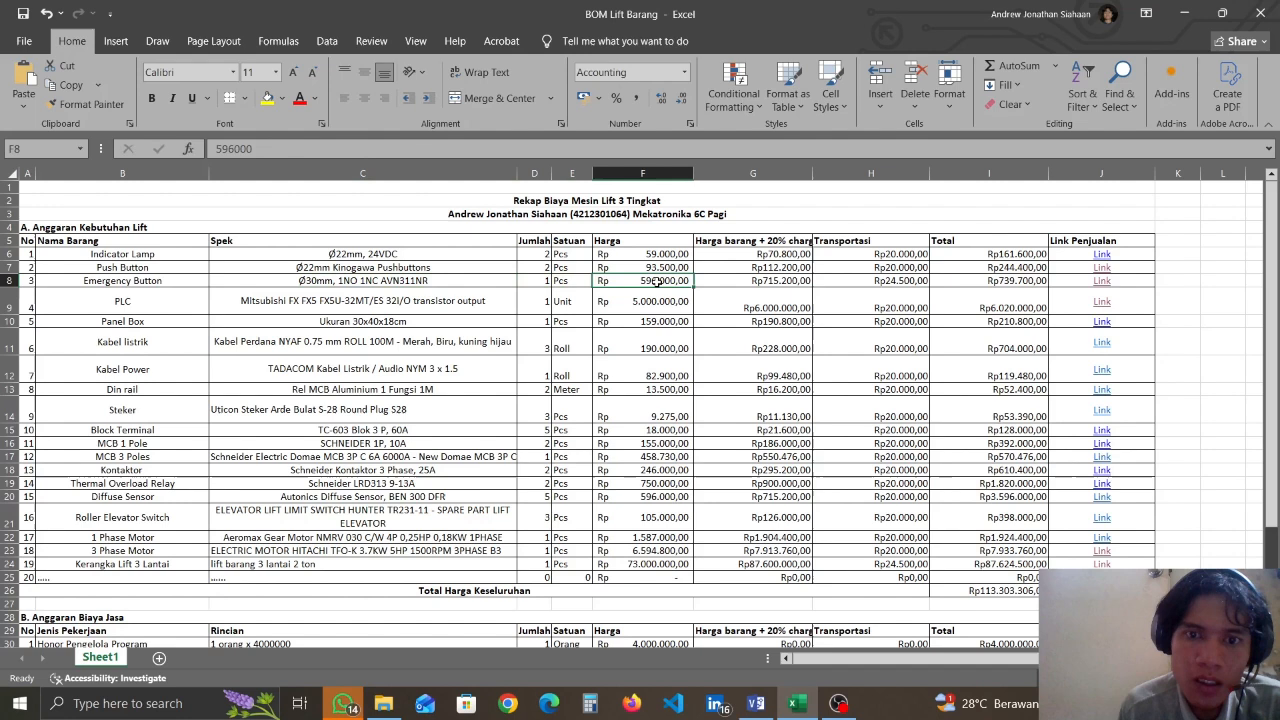
{"action": "left_click", "coordinate": [788, 282]}
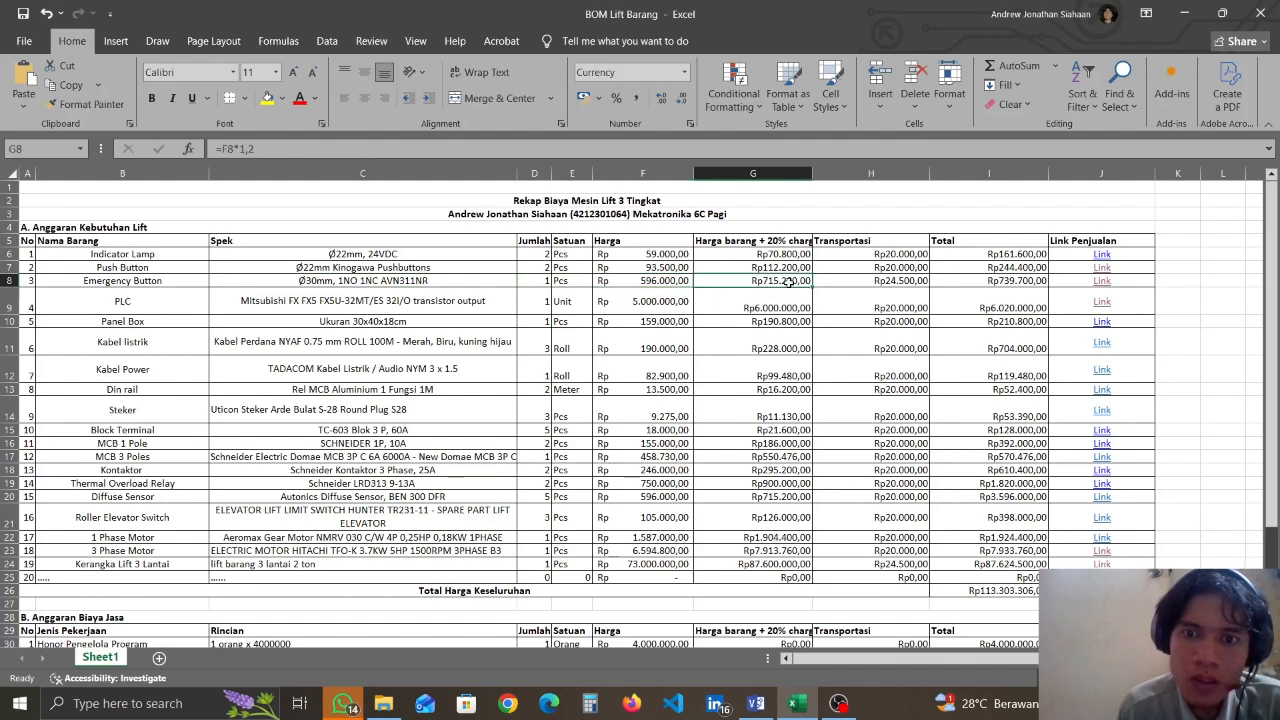
{"action": "left_click", "coordinate": [912, 282]}
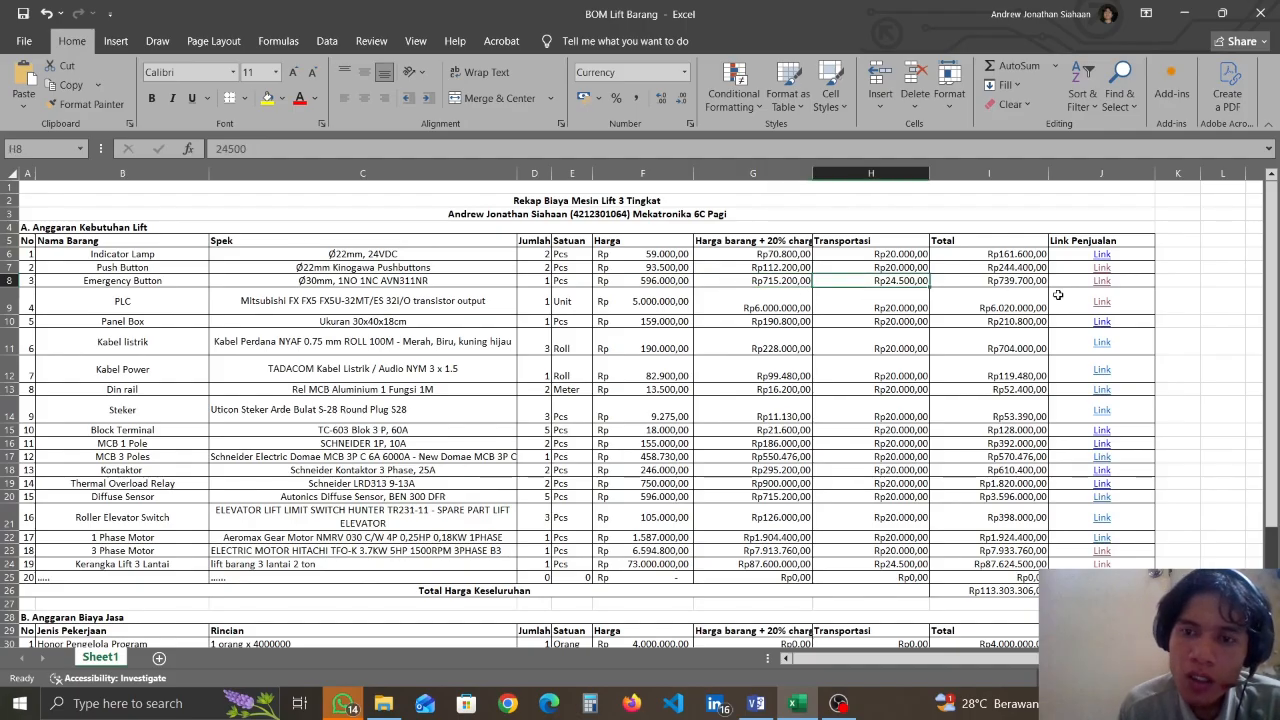
{"action": "left_click", "coordinate": [1030, 283]}
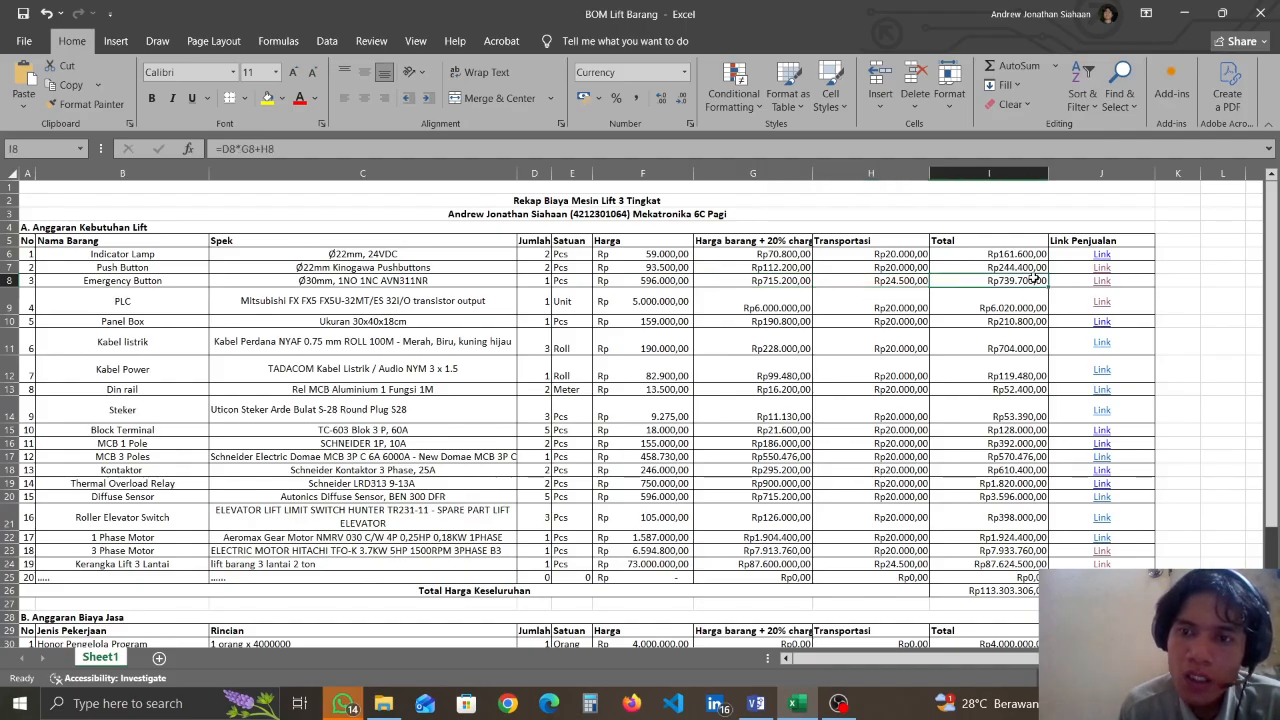
{"action": "left_click", "coordinate": [1115, 282]}
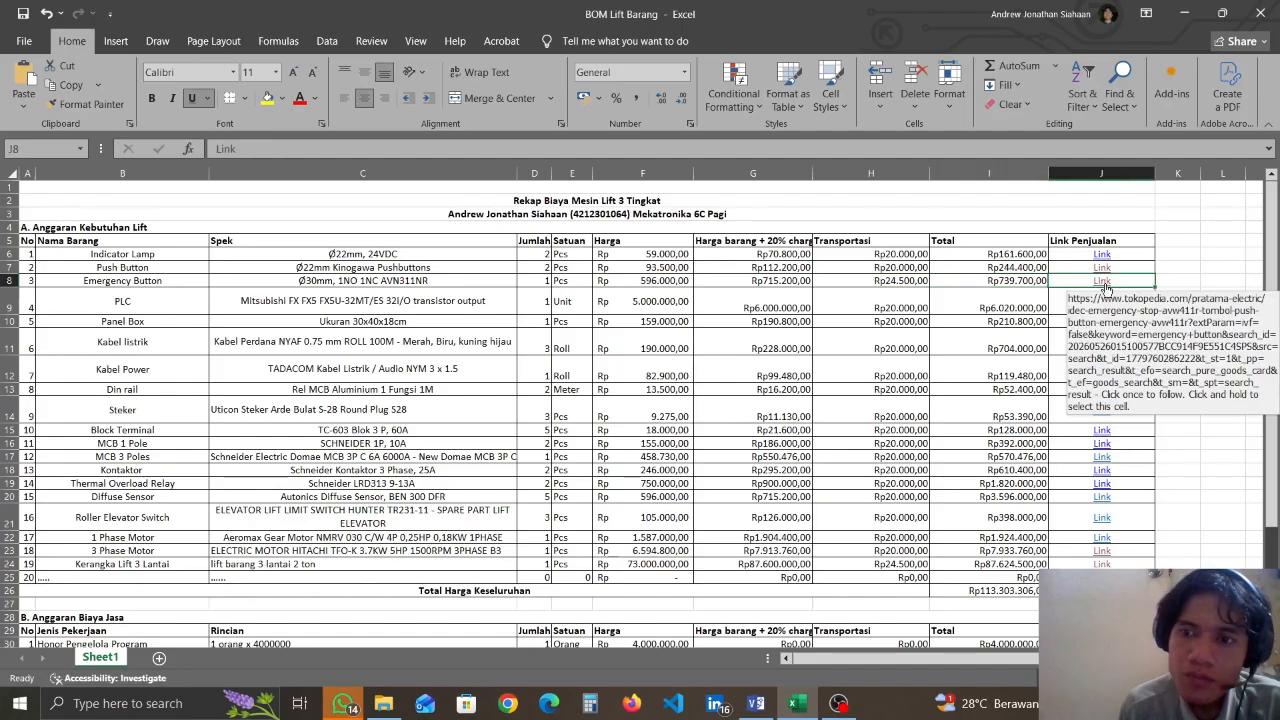
{"action": "left_click", "coordinate": [1105, 284]}
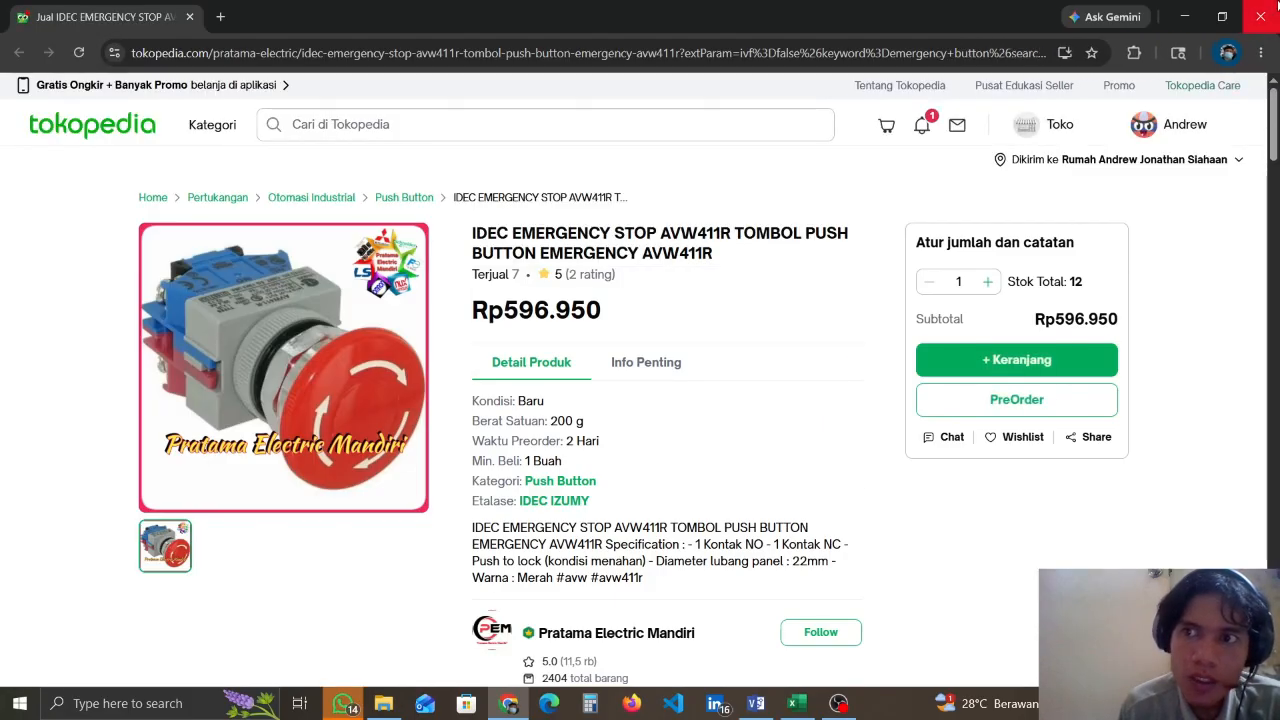
{"action": "left_click", "coordinate": [1262, 14]}
Review the PLC row's specification, quantity, prices, transport cost and total, and inspect the linked Tokopedia listing, closing it when done
{"action": "left_click", "coordinate": [149, 293]}
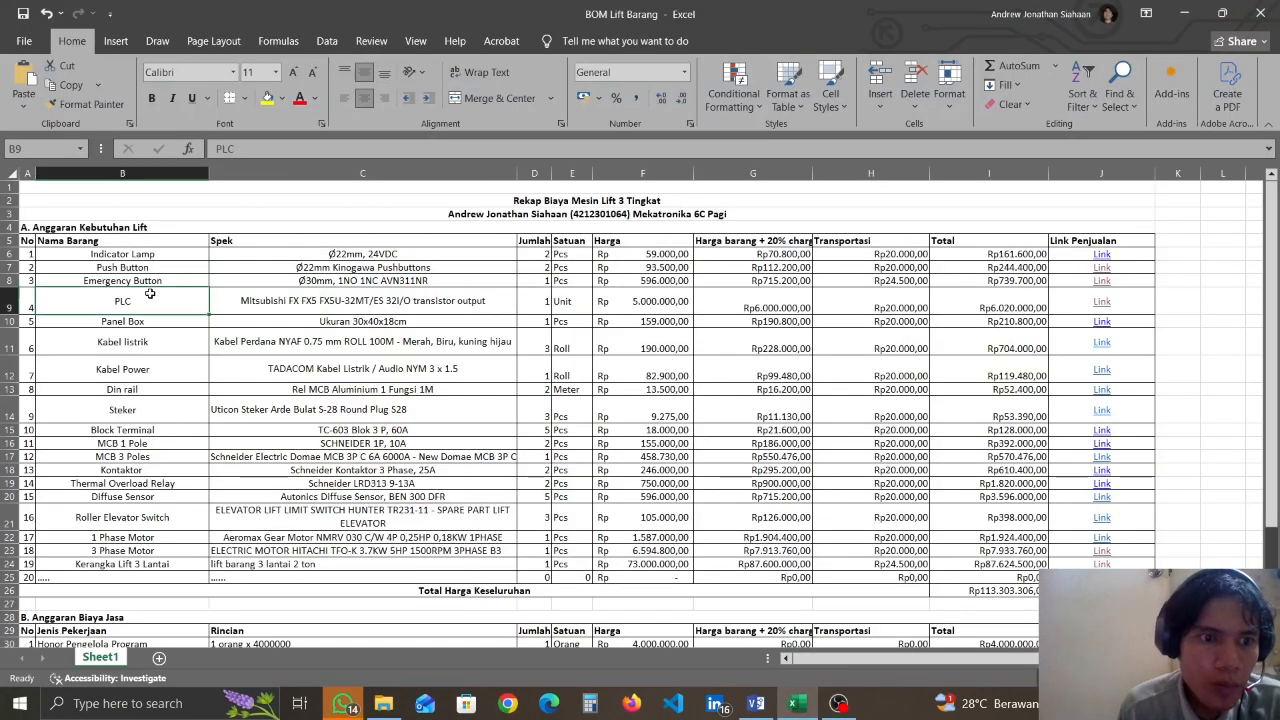
{"action": "left_click", "coordinate": [420, 300]}
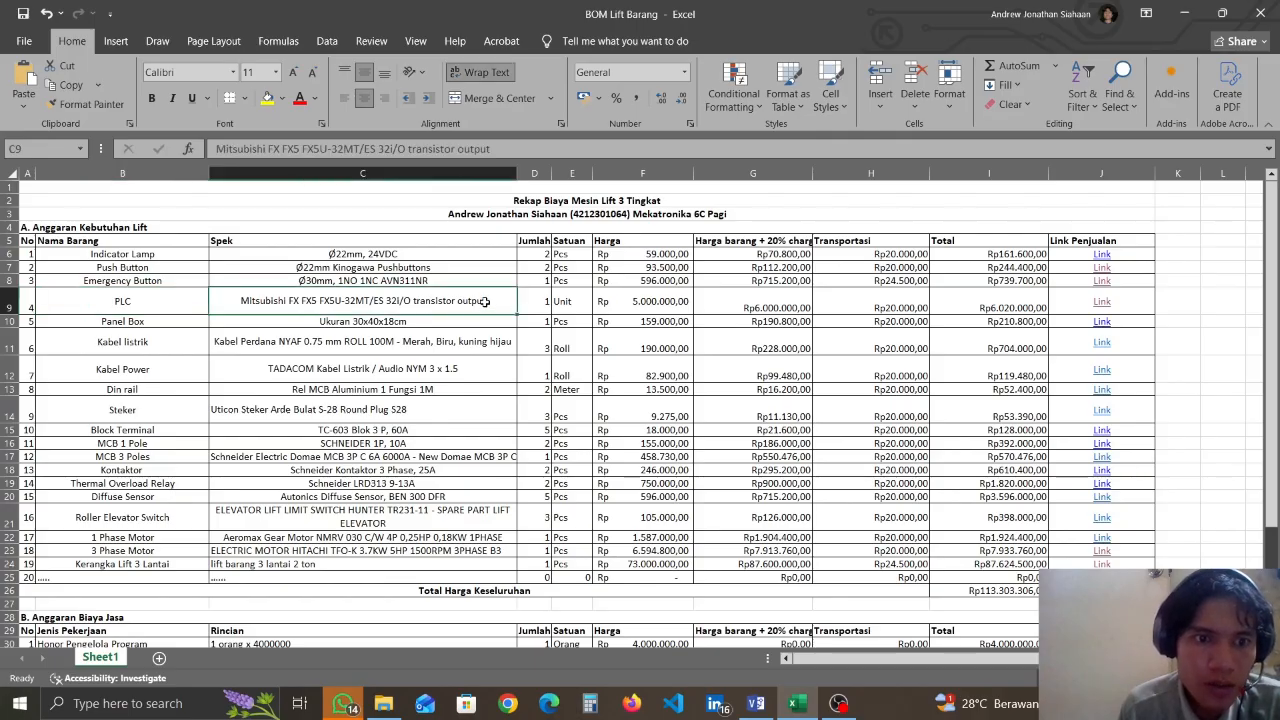
{"action": "left_click", "coordinate": [547, 309]}
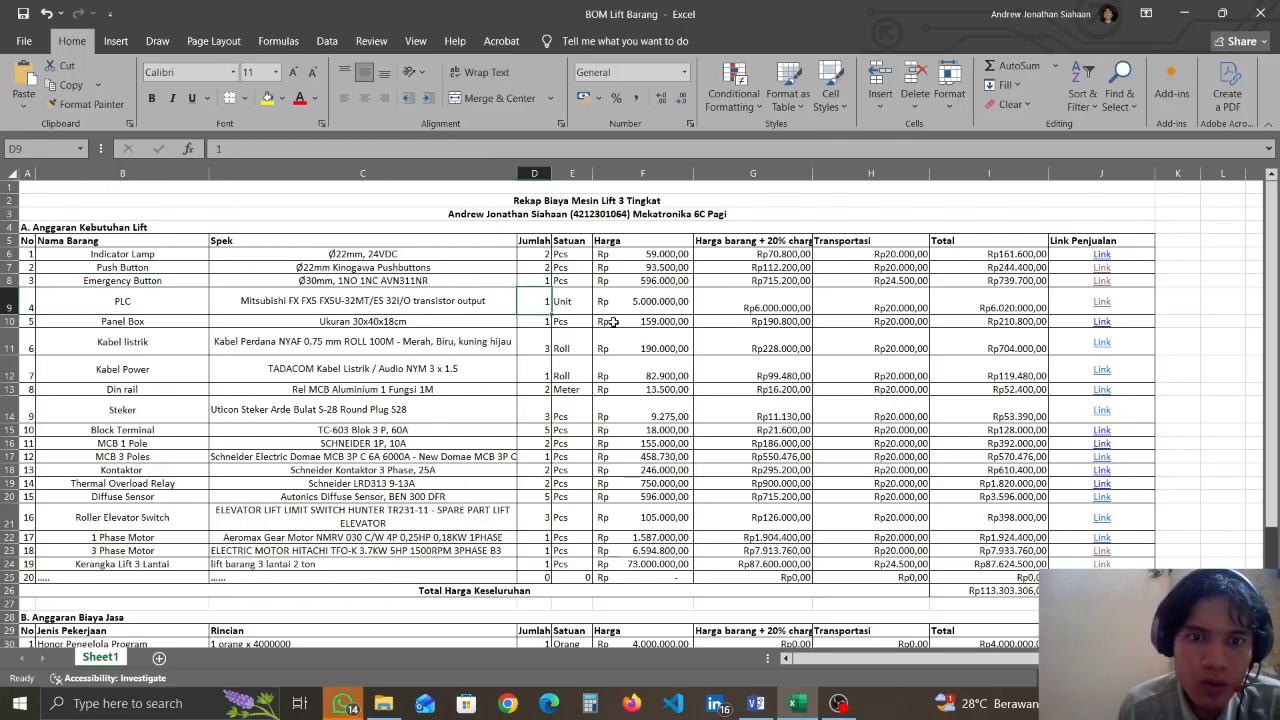
{"action": "left_click", "coordinate": [620, 302]}
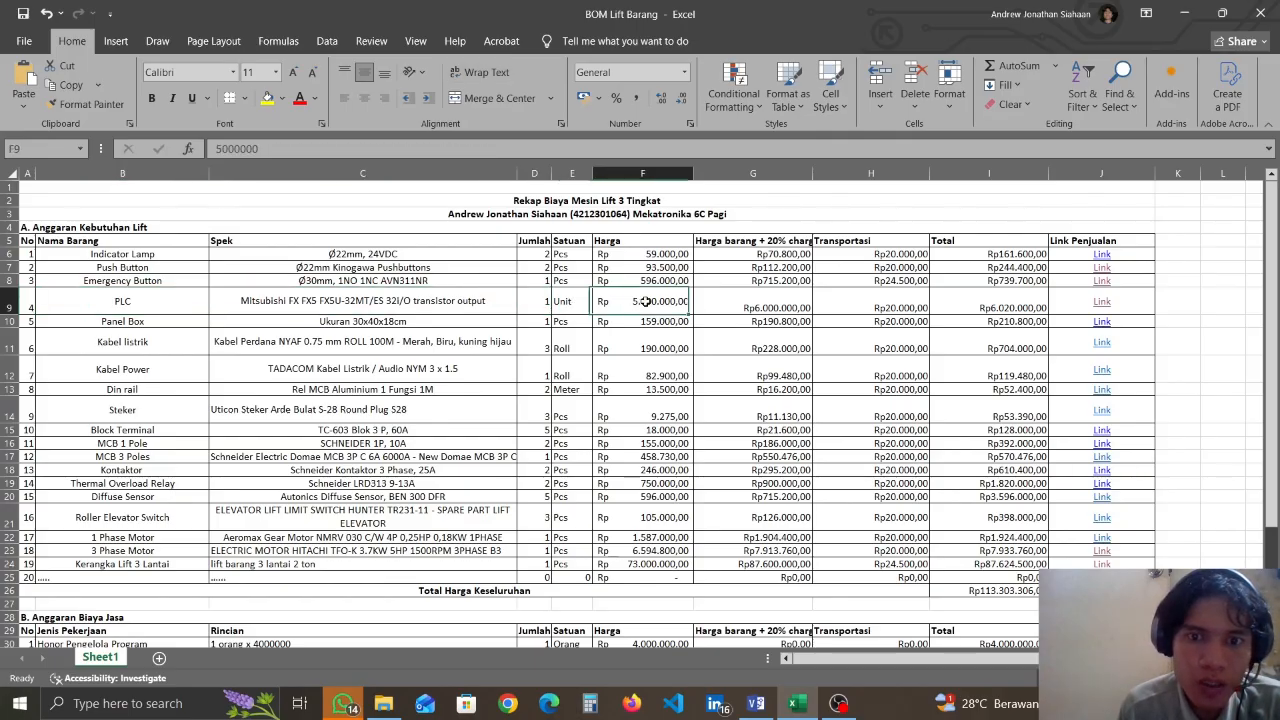
{"action": "left_click", "coordinate": [787, 310]}
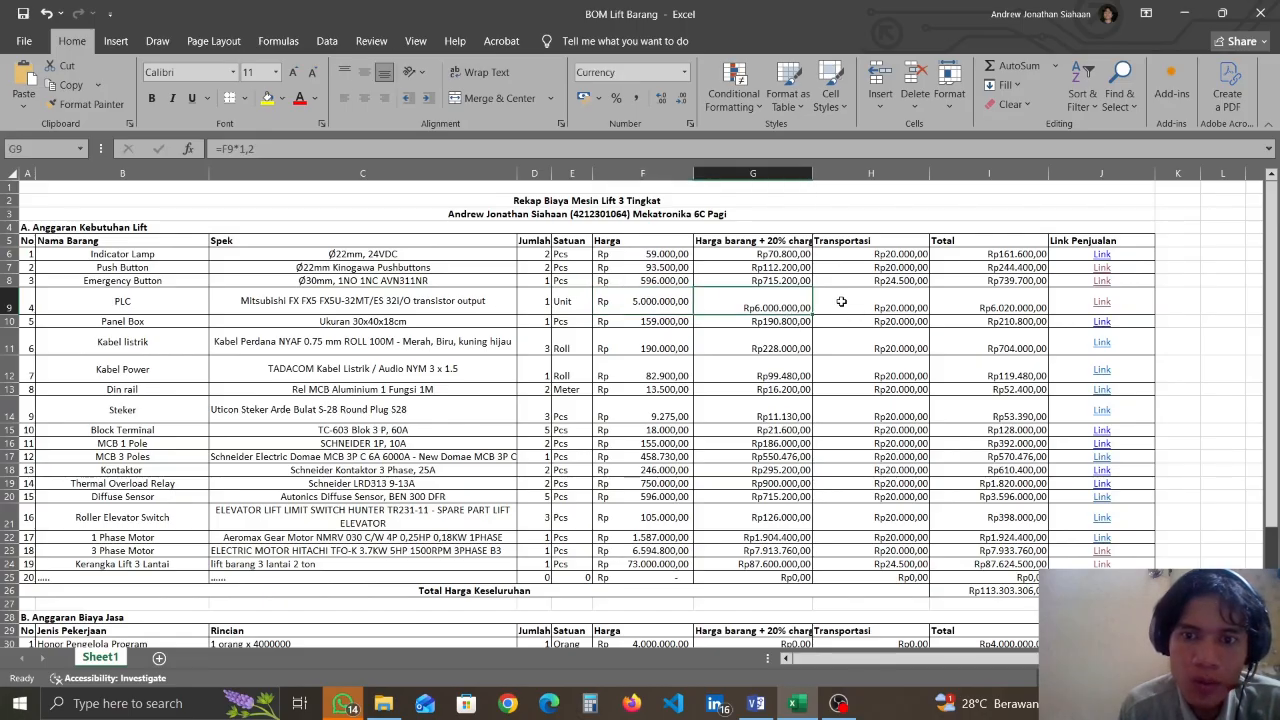
{"action": "left_click", "coordinate": [899, 302]}
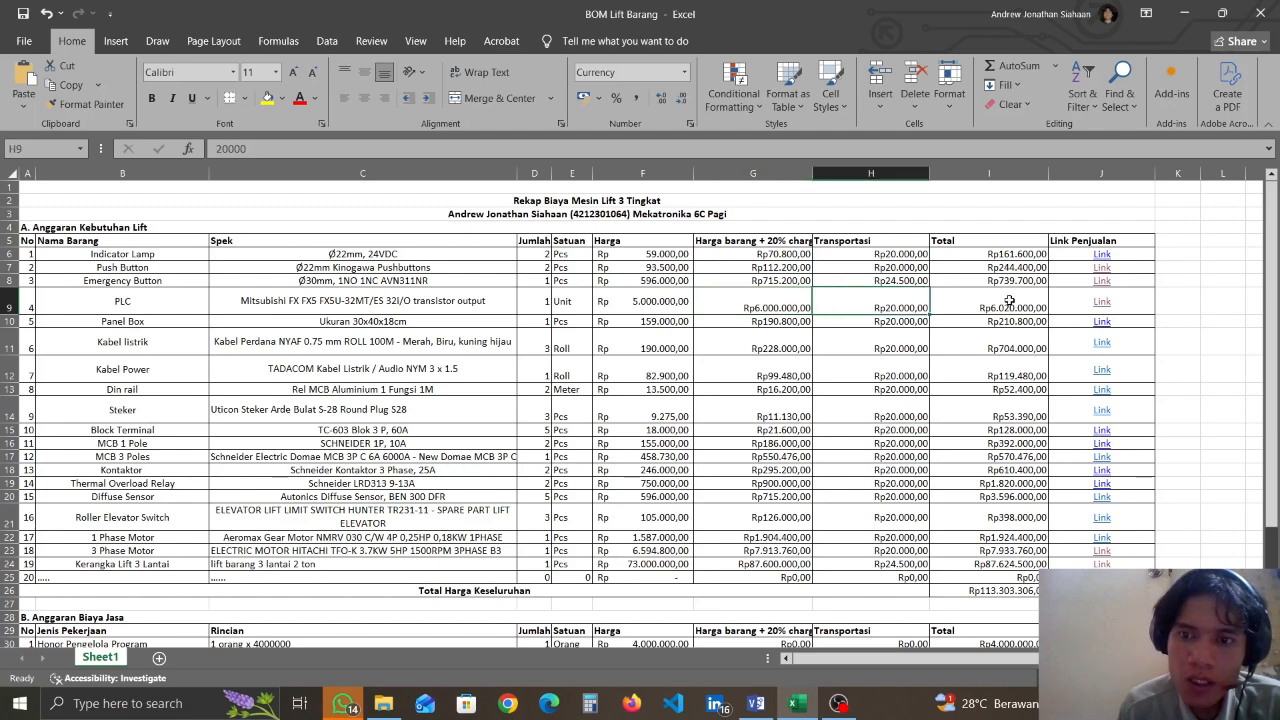
{"action": "left_click", "coordinate": [1005, 300]}
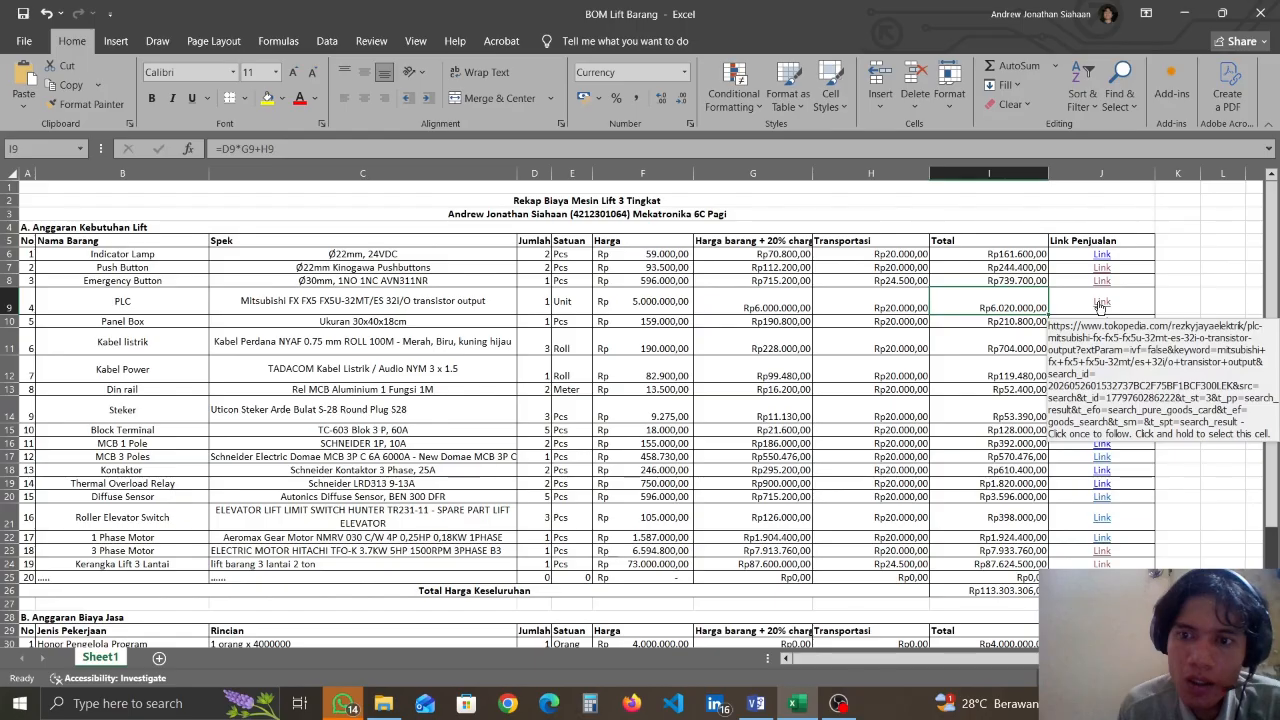
{"action": "left_click", "coordinate": [1100, 304]}
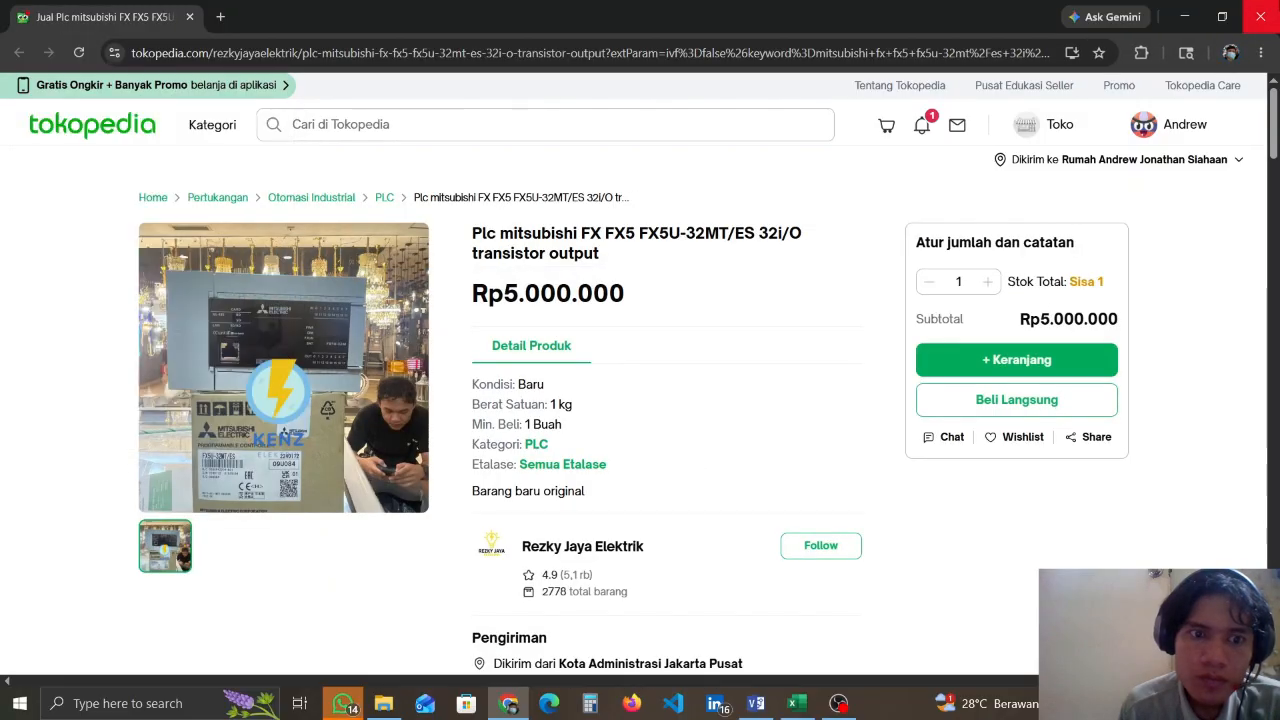
{"action": "left_click", "coordinate": [1260, 16]}
Review the Panel Box row's size, quantity, unit, price, price with 20% charge, transport cost and total
{"action": "left_click", "coordinate": [112, 320]}
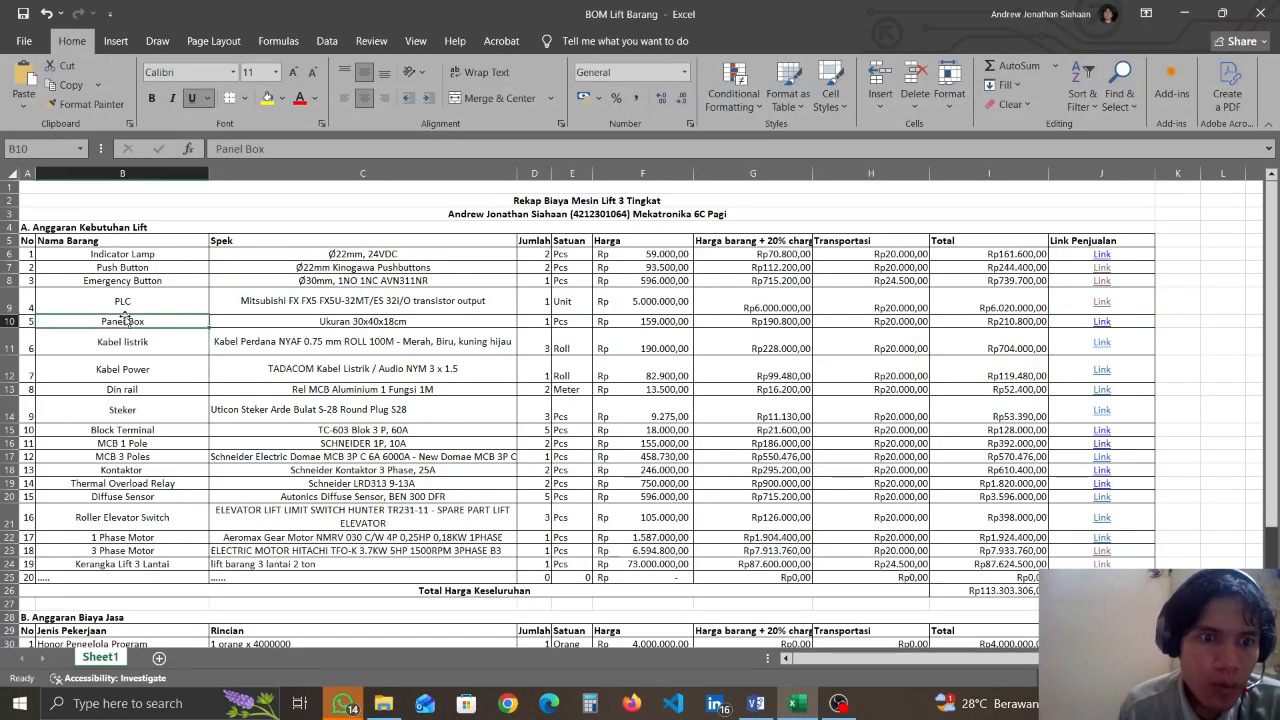
{"action": "left_click", "coordinate": [416, 328]}
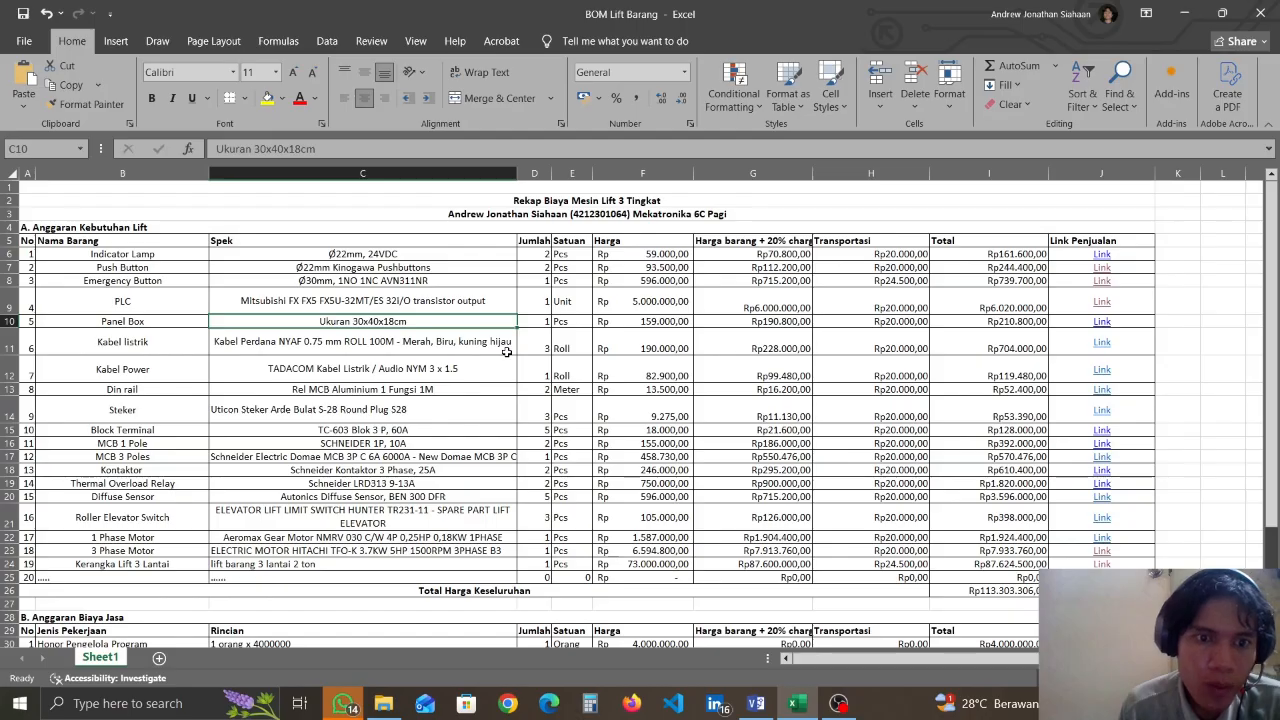
{"action": "left_click", "coordinate": [545, 321]}
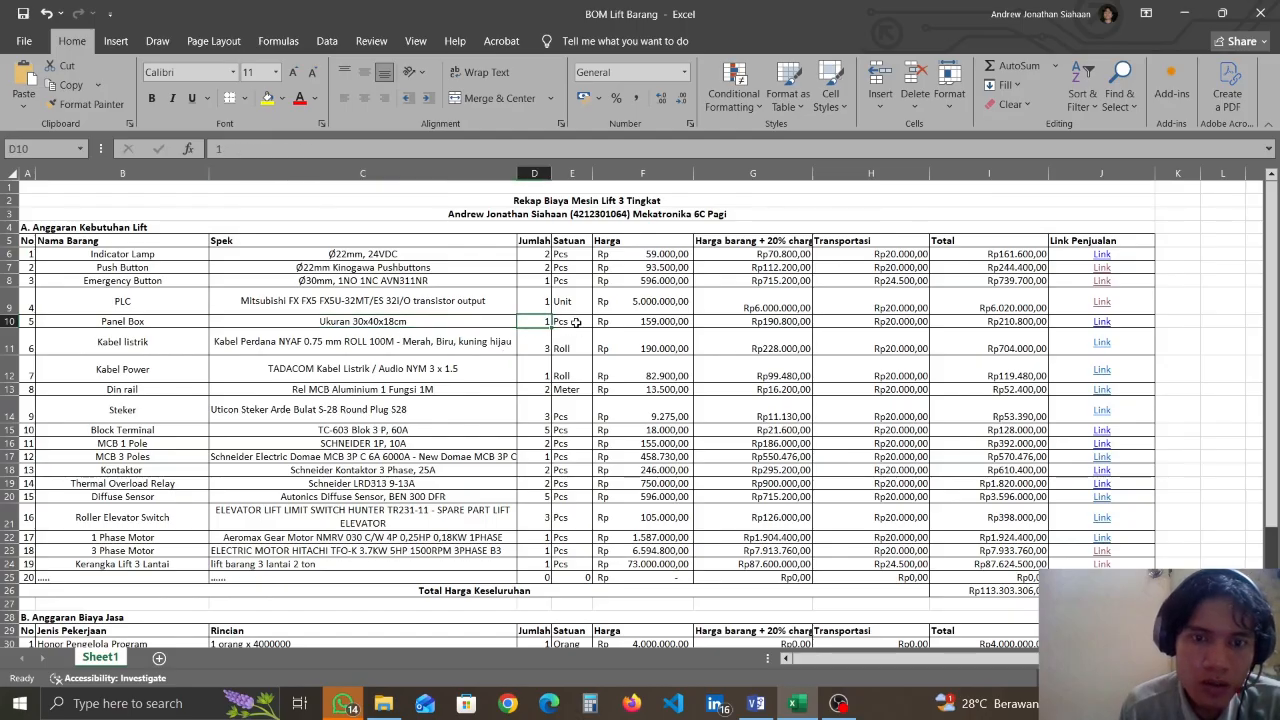
{"action": "left_click", "coordinate": [576, 323]}
{"action": "left_click", "coordinate": [640, 323]}
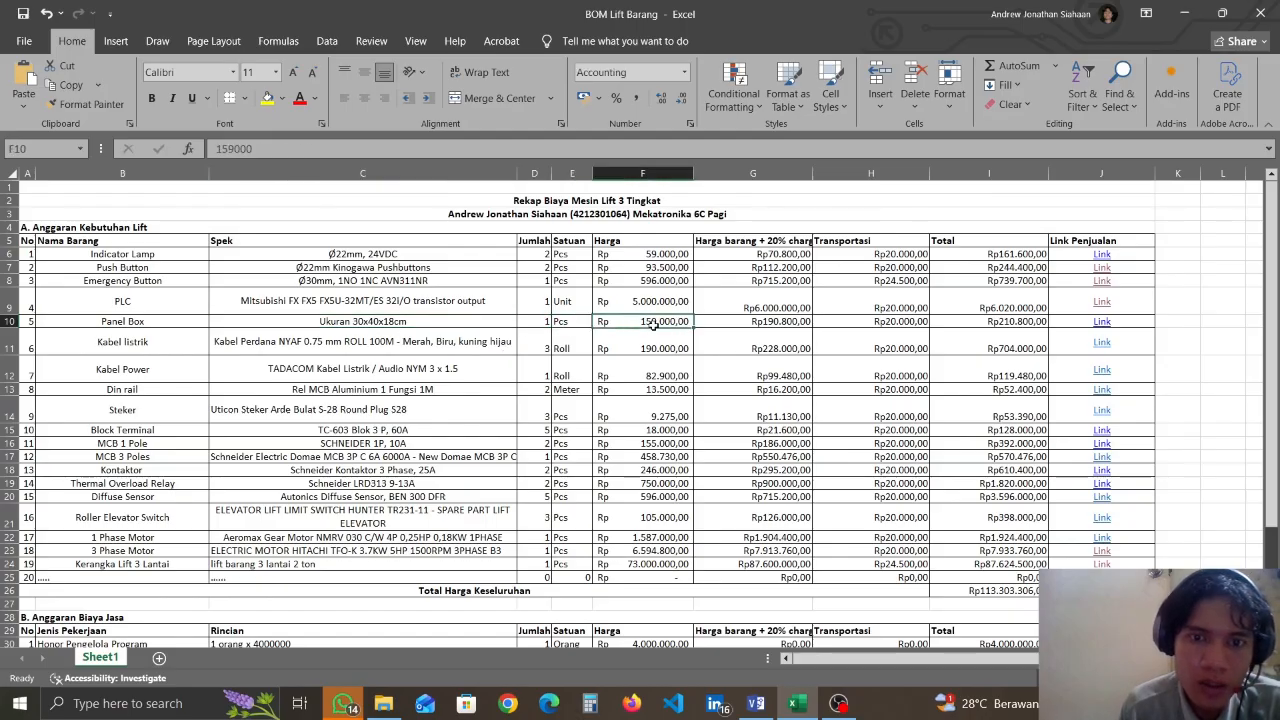
{"action": "left_click", "coordinate": [805, 321]}
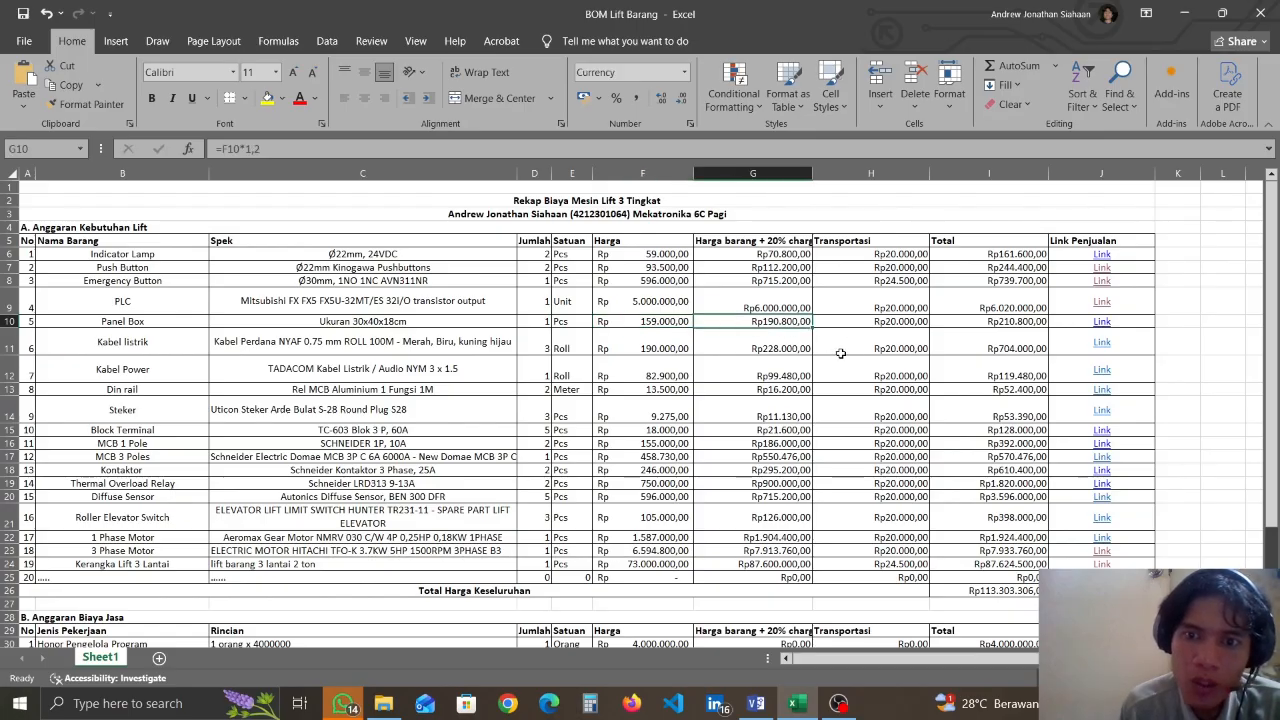
{"action": "left_click", "coordinate": [918, 321]}
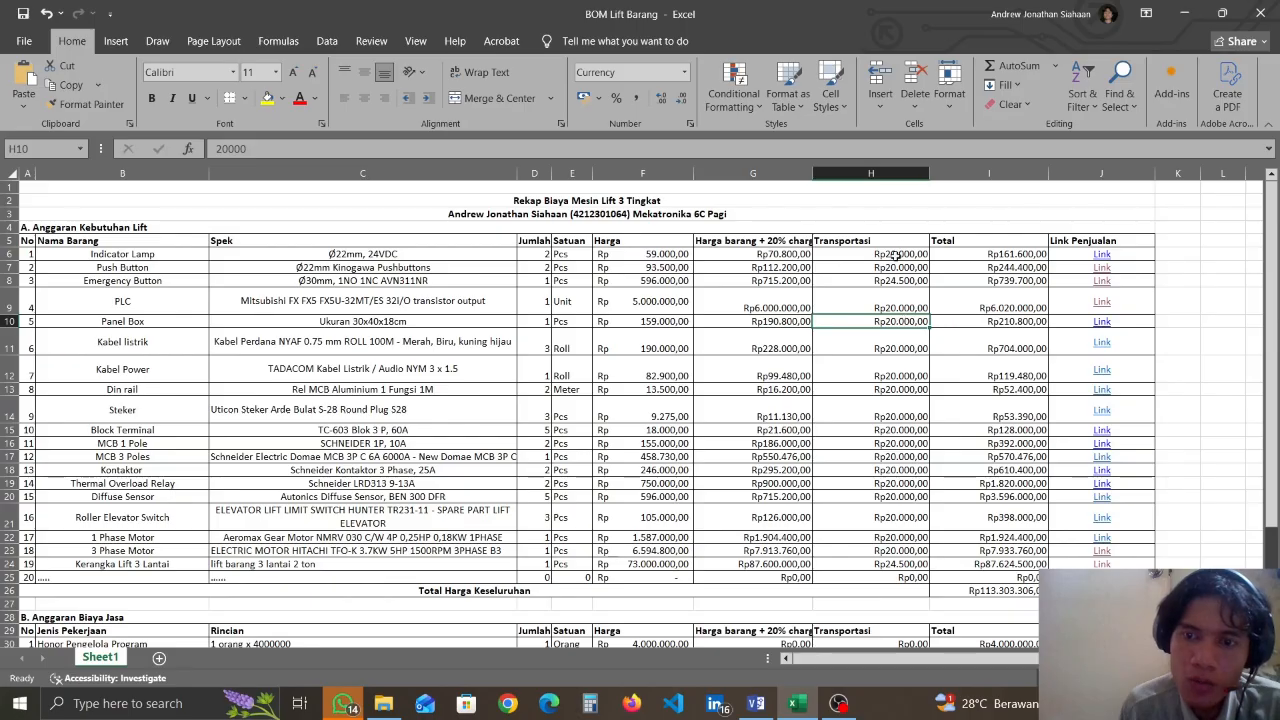
{"action": "left_click", "coordinate": [1006, 324]}
{"action": "left_click", "coordinate": [900, 323]}
{"action": "left_click", "coordinate": [983, 323]}
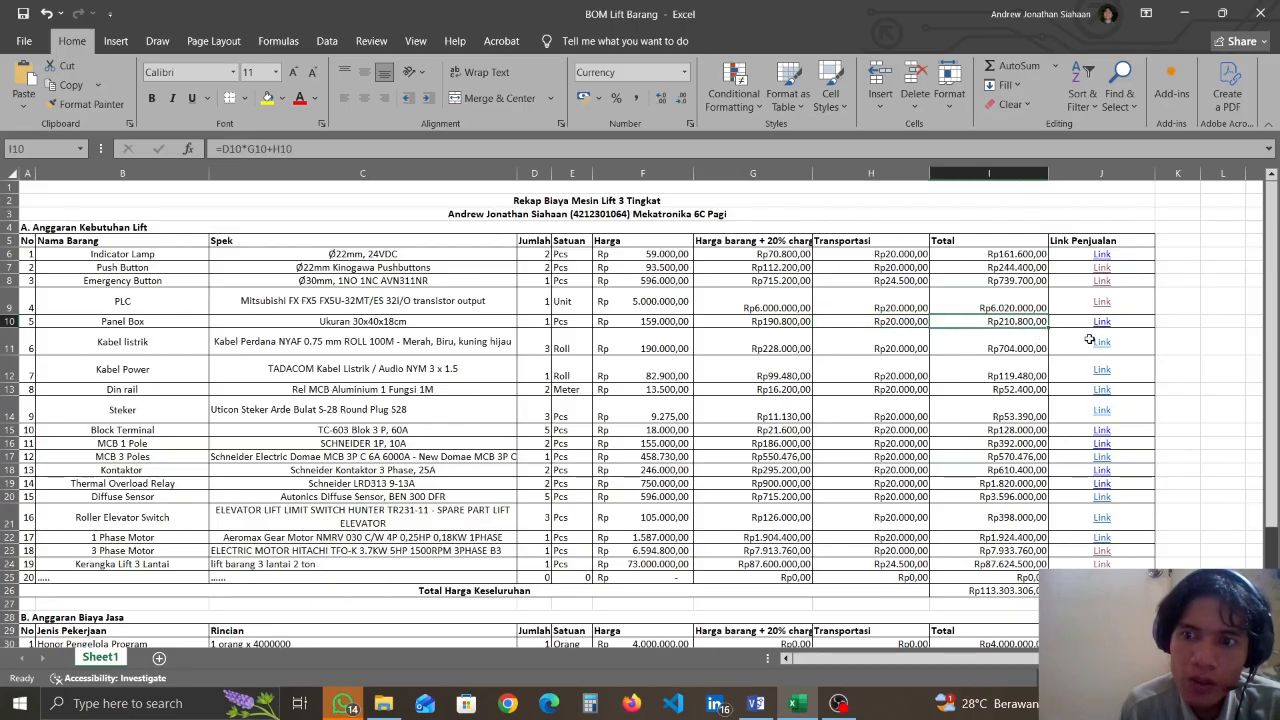
Review the Kabel listrik row's name, specification, quantity, price, price with 20% charge, transport cost and total
{"action": "left_click", "coordinate": [128, 345]}
{"action": "left_click", "coordinate": [369, 351]}
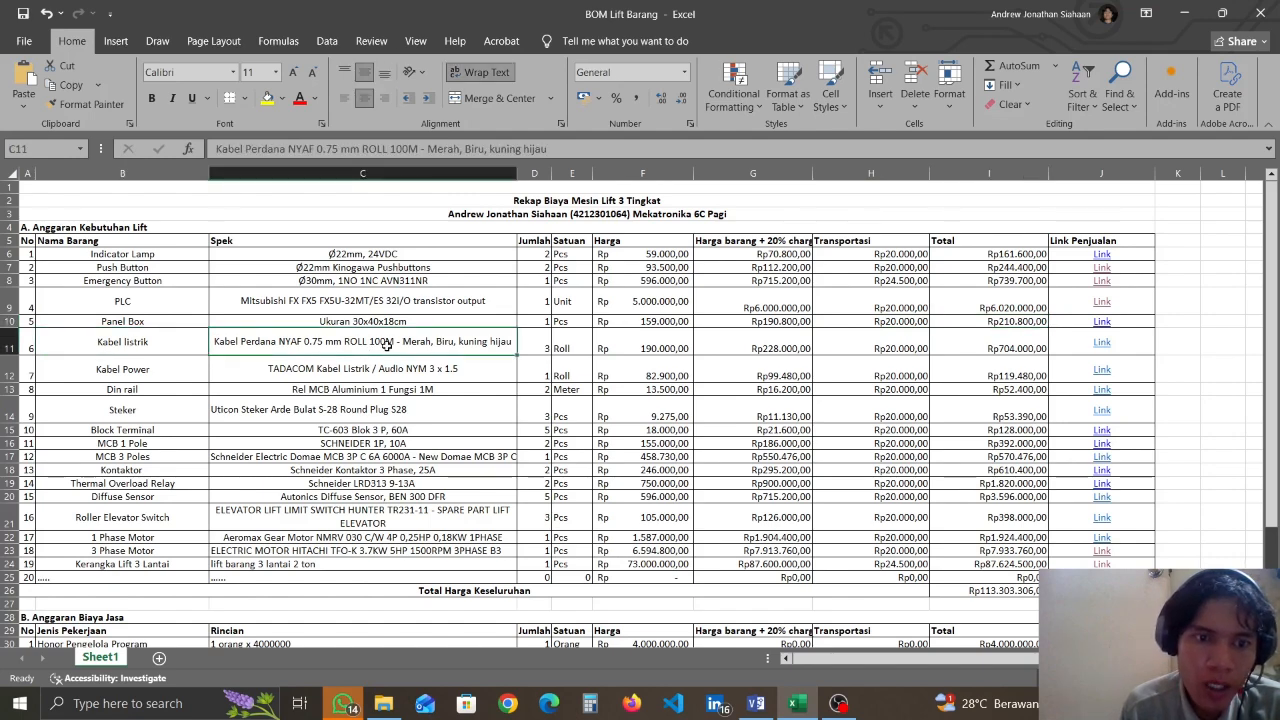
{"action": "scroll", "coordinate": [397, 340], "scroll_direction": "down", "scroll_amount": 2}
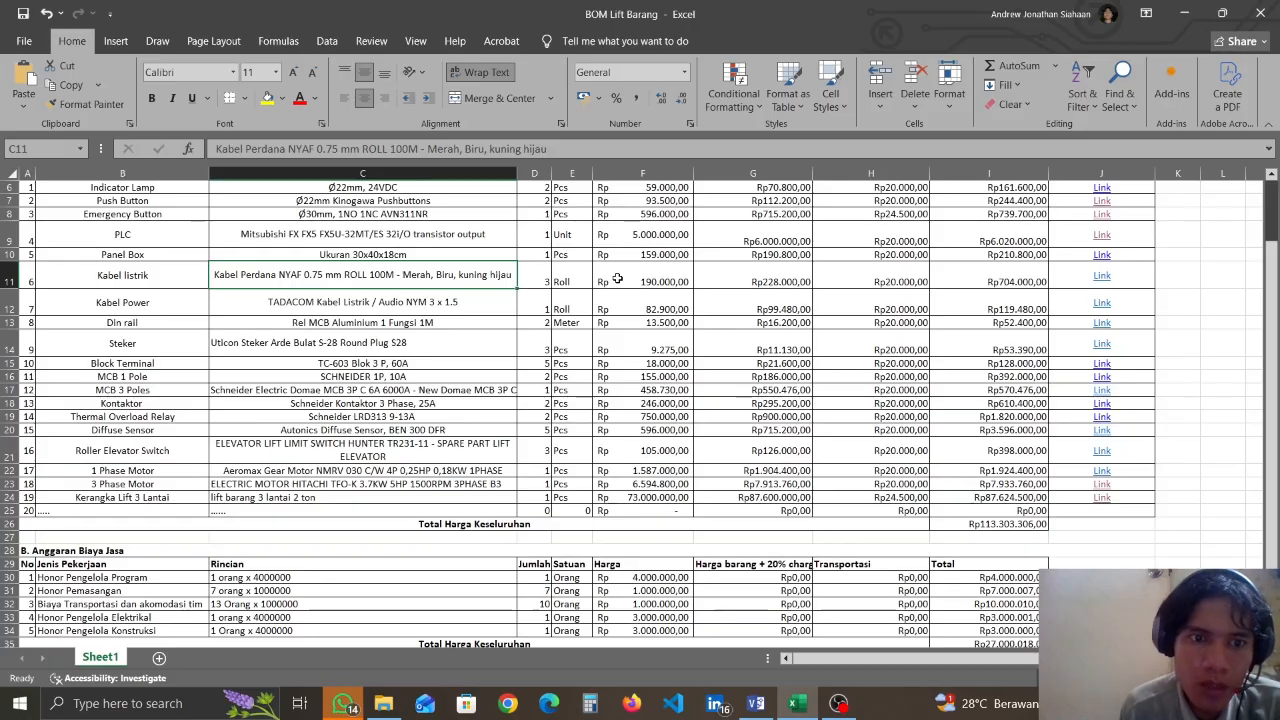
{"action": "left_click", "coordinate": [536, 279]}
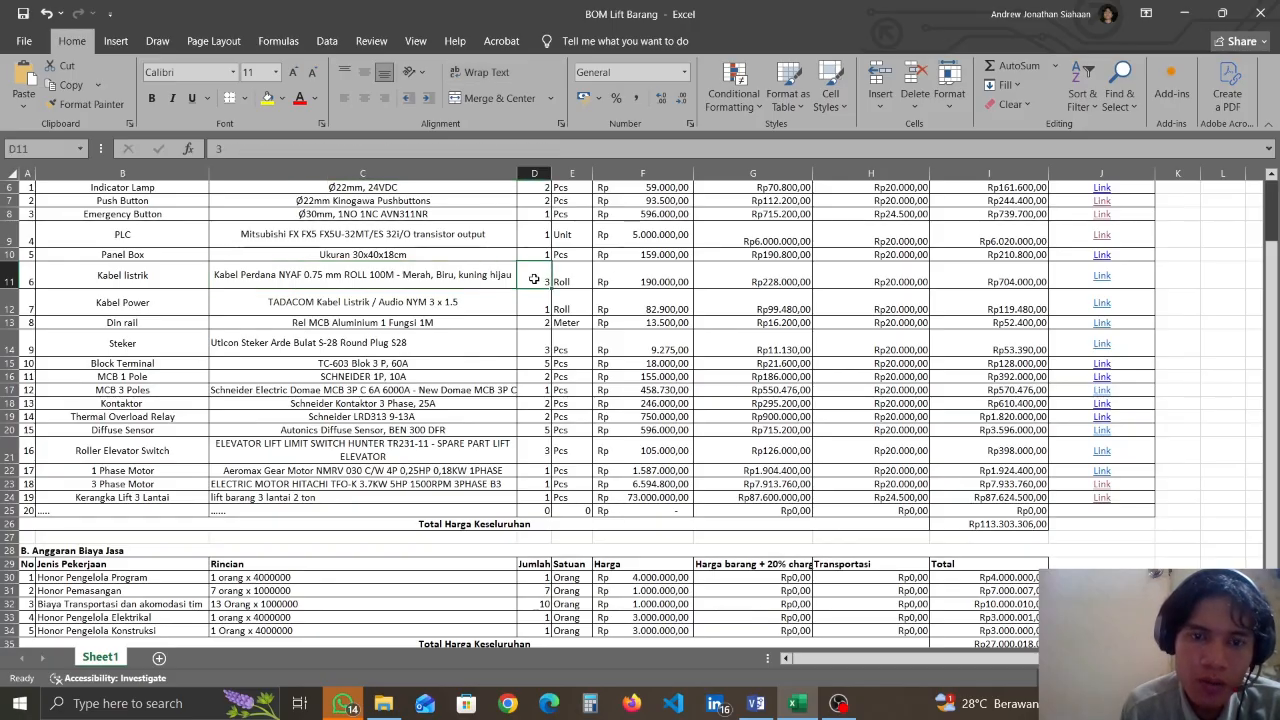
{"action": "left_click", "coordinate": [623, 282]}
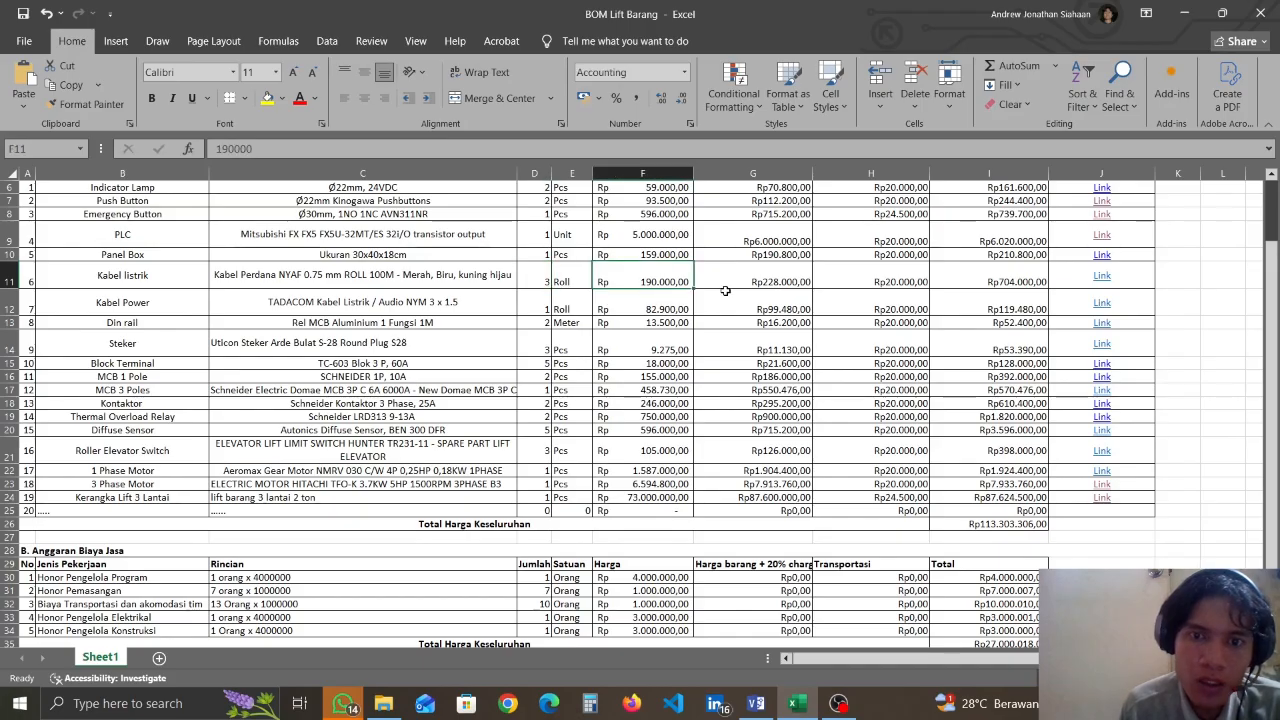
{"action": "scroll", "coordinate": [725, 290], "scroll_direction": "up", "scroll_amount": 2}
{"action": "left_click", "coordinate": [779, 350]}
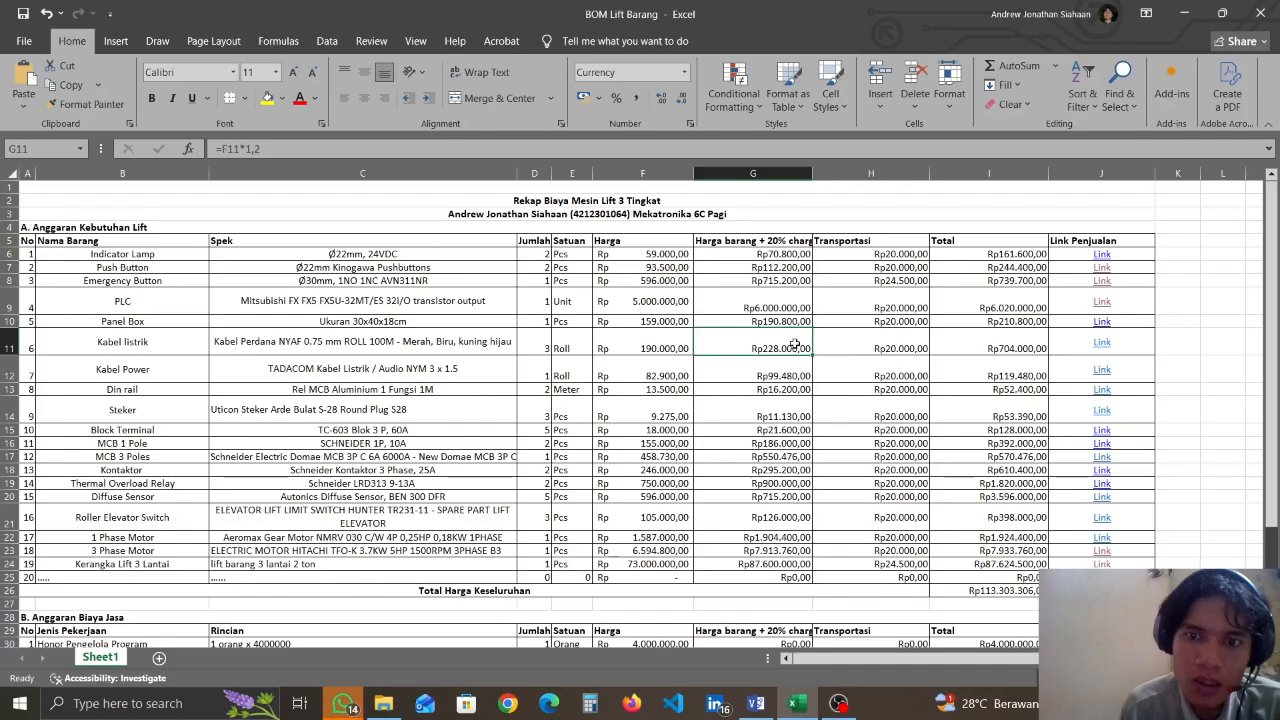
{"action": "left_click", "coordinate": [858, 344]}
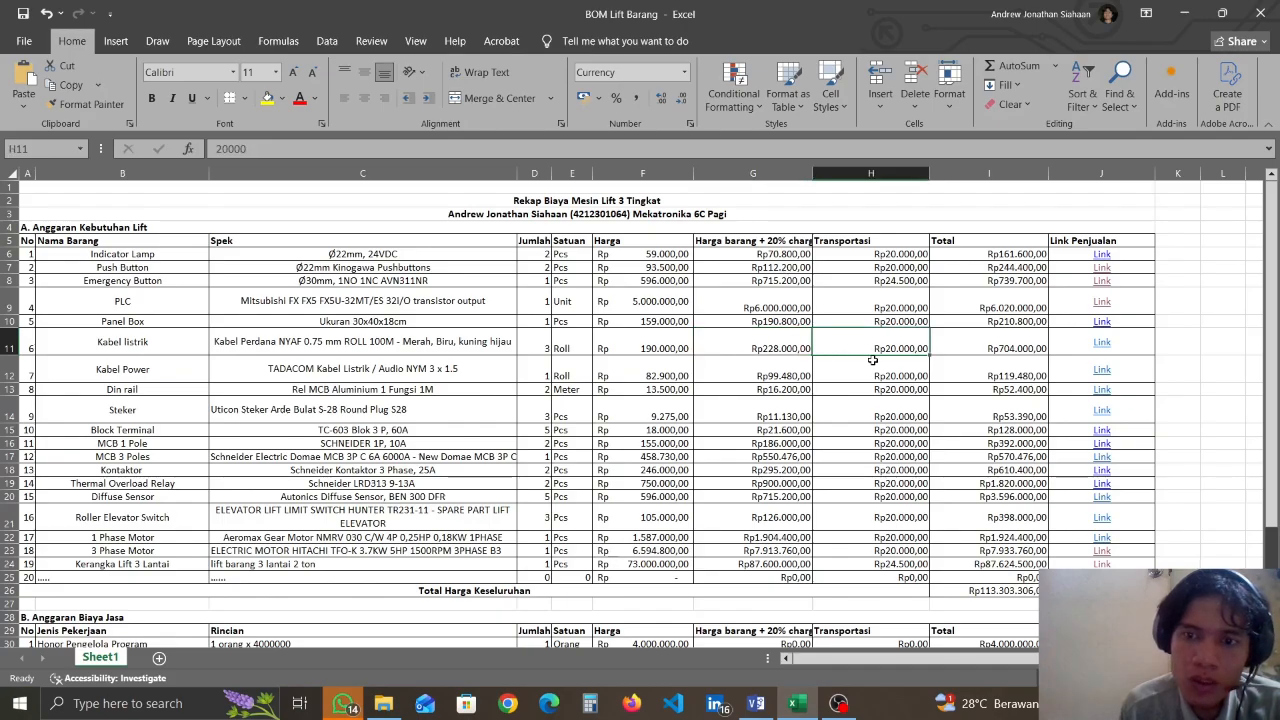
{"action": "left_click", "coordinate": [1030, 347]}
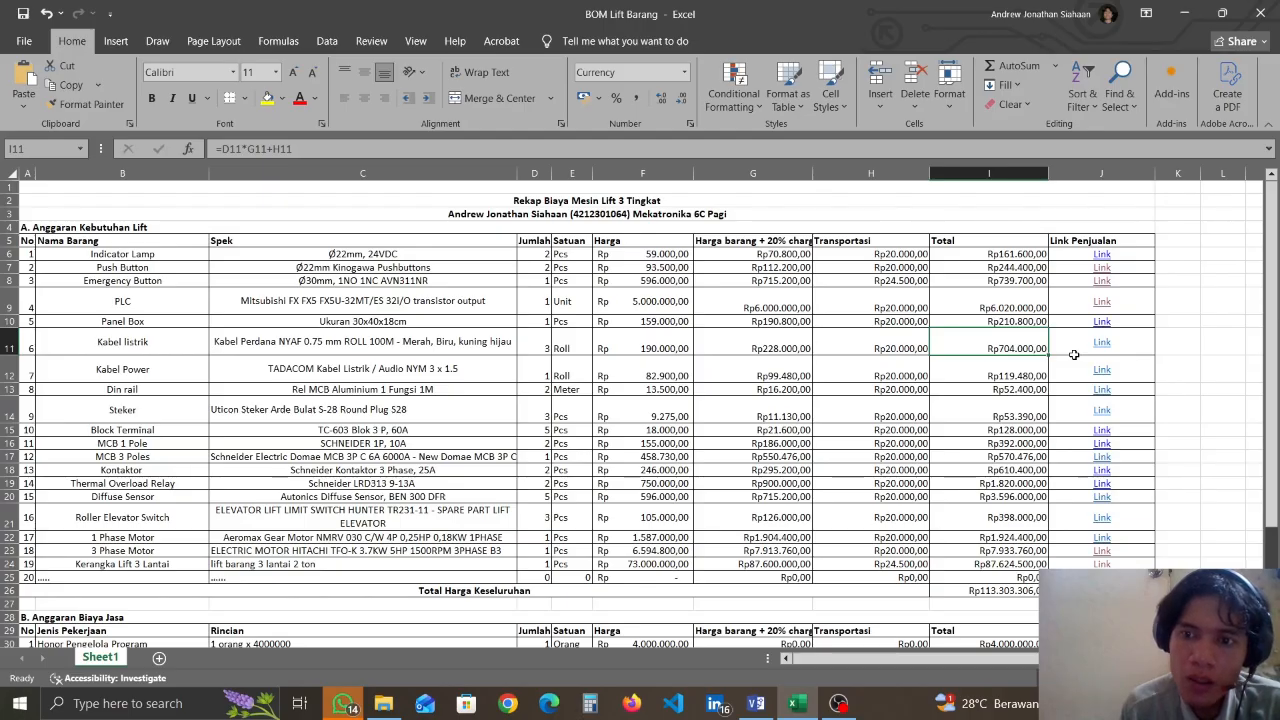
Review the Kabel Power row's specification, quantity, price, price with 20% charge, transport cost and total
{"action": "scroll", "coordinate": [1073, 354], "scroll_direction": "down", "scroll_amount": 2}
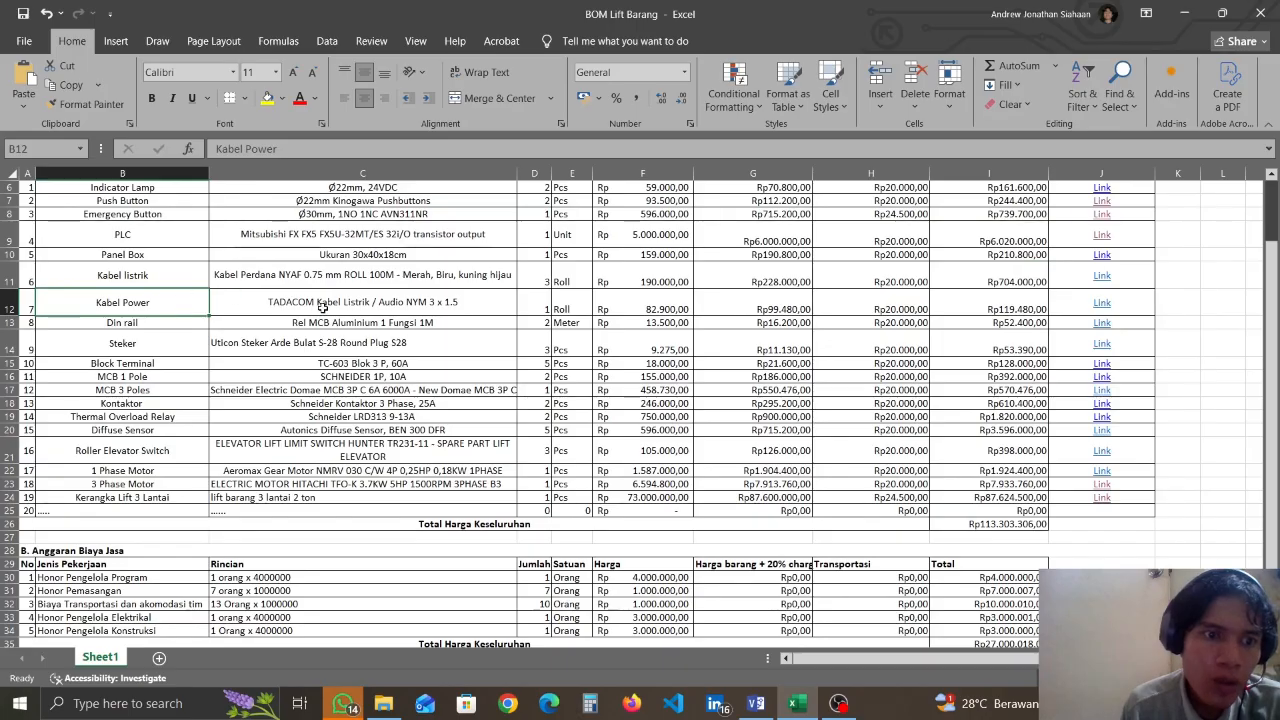
{"action": "left_click", "coordinate": [322, 305]}
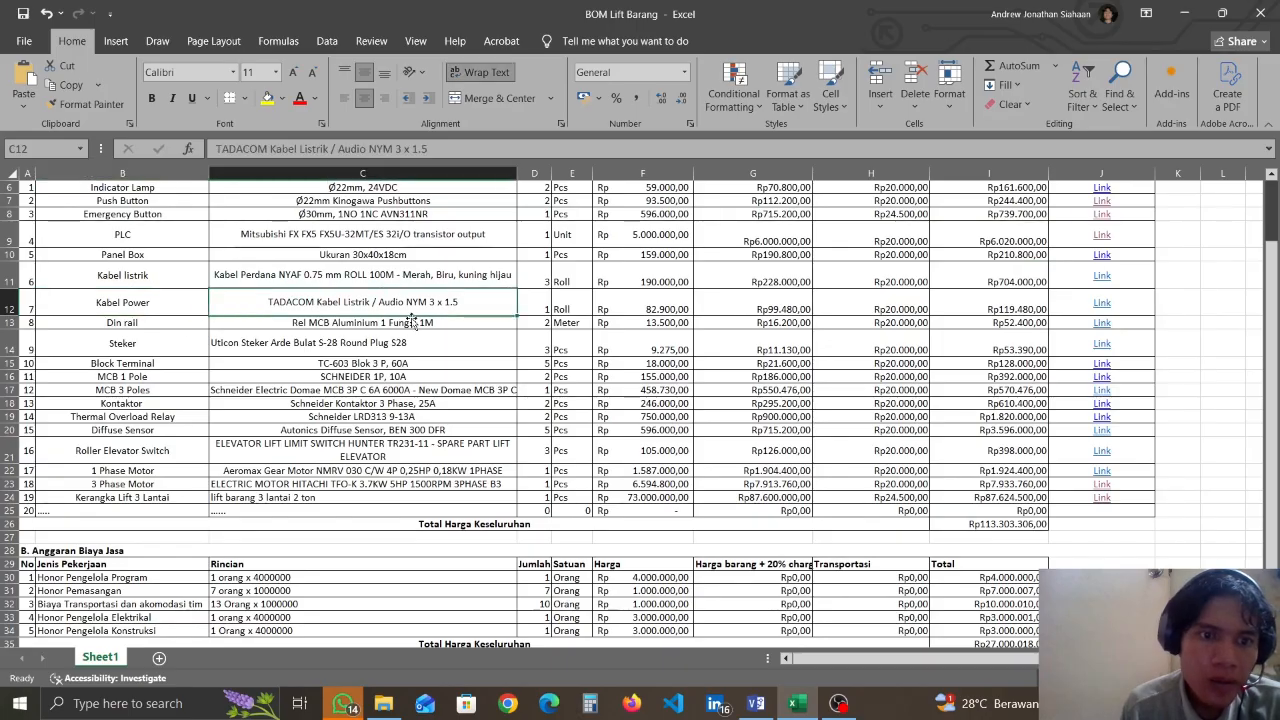
{"action": "left_click", "coordinate": [545, 309]}
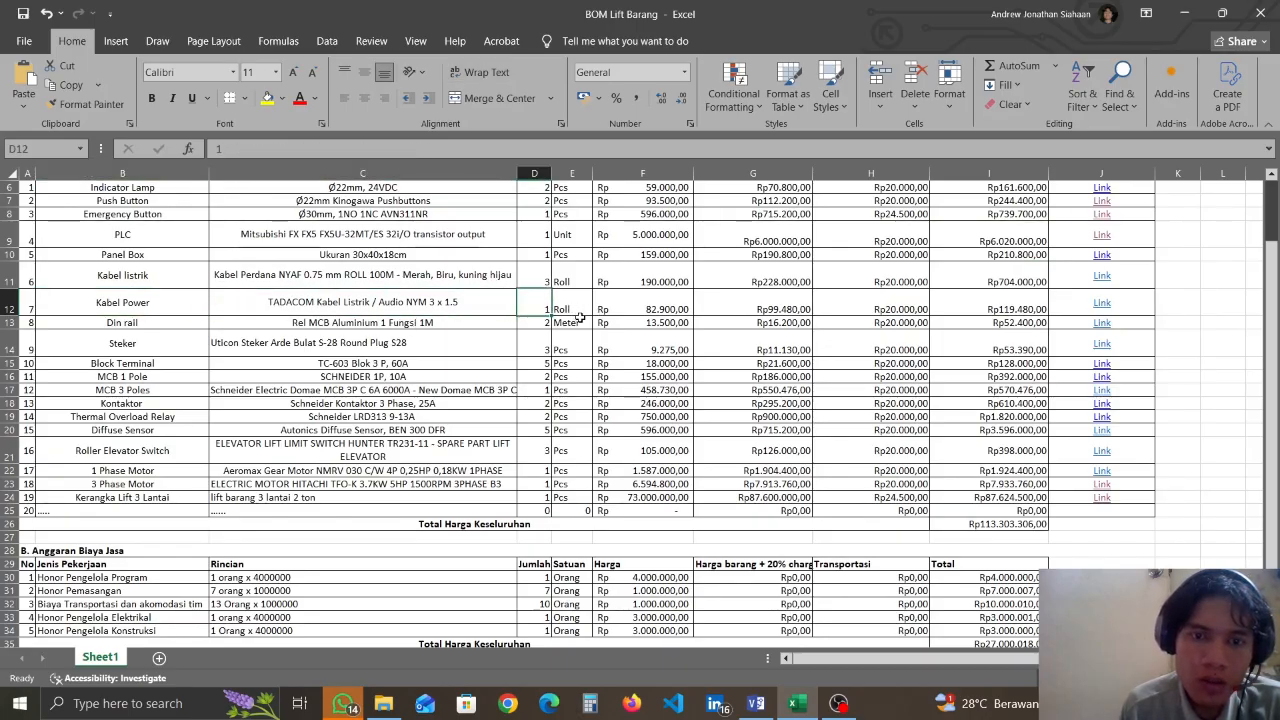
{"action": "left_click", "coordinate": [640, 307]}
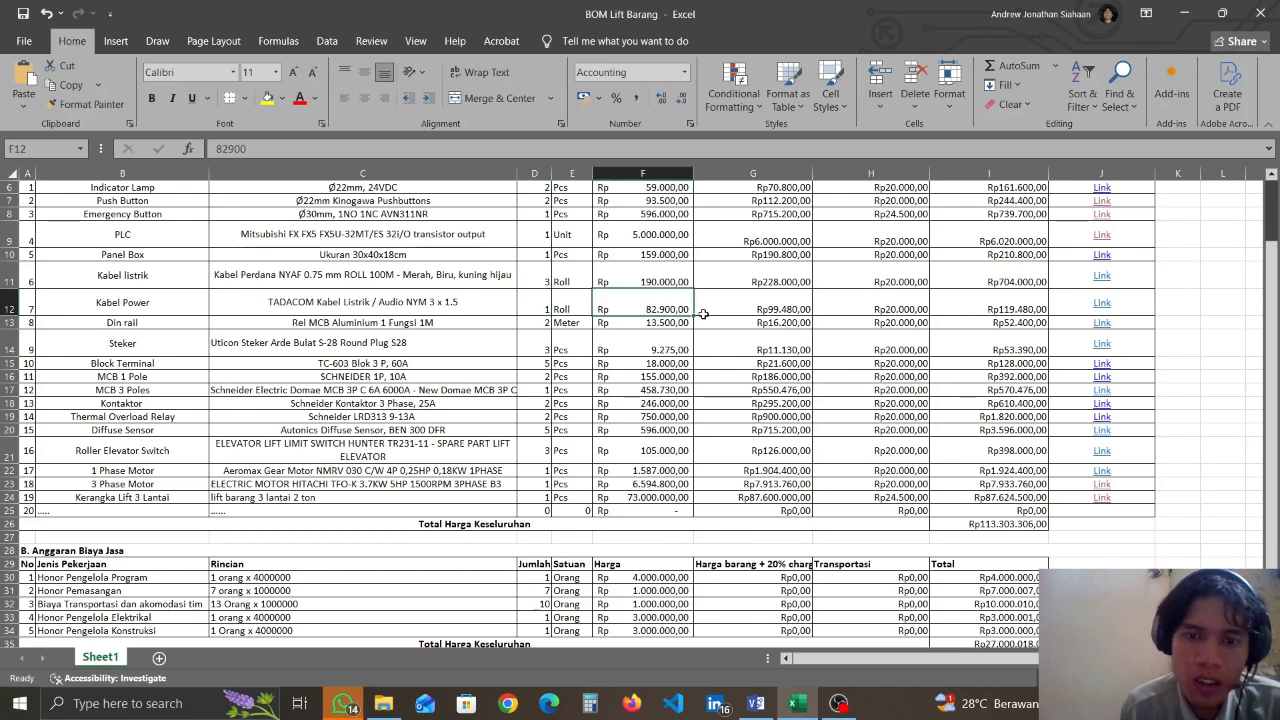
{"action": "left_click", "coordinate": [748, 311]}
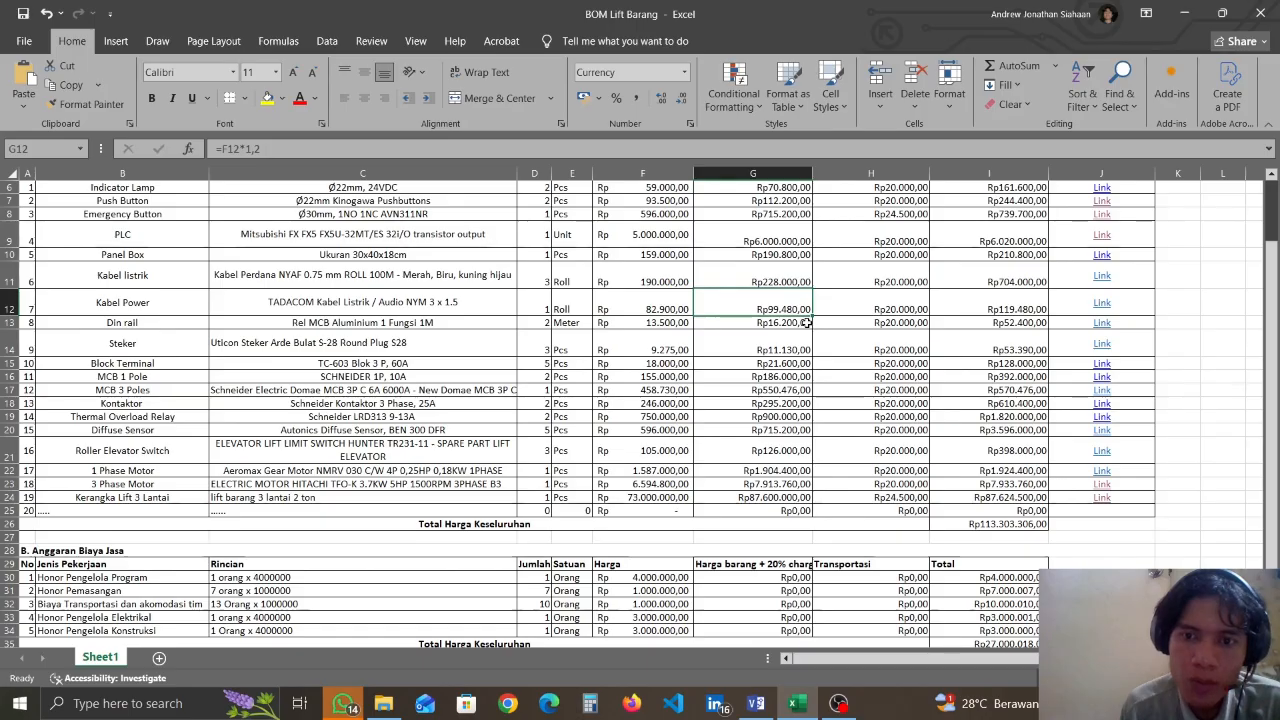
{"action": "left_click", "coordinate": [841, 312]}
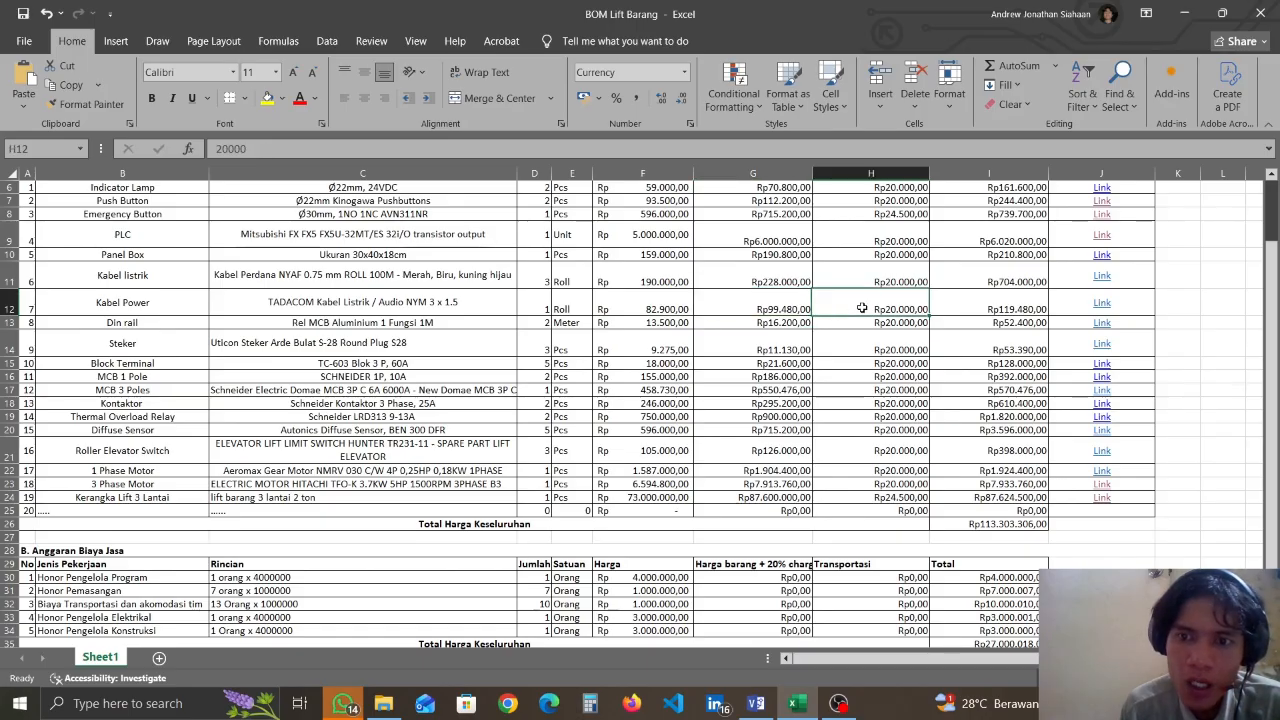
{"action": "scroll", "coordinate": [900, 320], "scroll_direction": "up", "scroll_amount": 2}
{"action": "scroll", "coordinate": [903, 327], "scroll_direction": "down", "scroll_amount": 1}
{"action": "scroll", "coordinate": [903, 327], "scroll_direction": "down", "scroll_amount": 1}
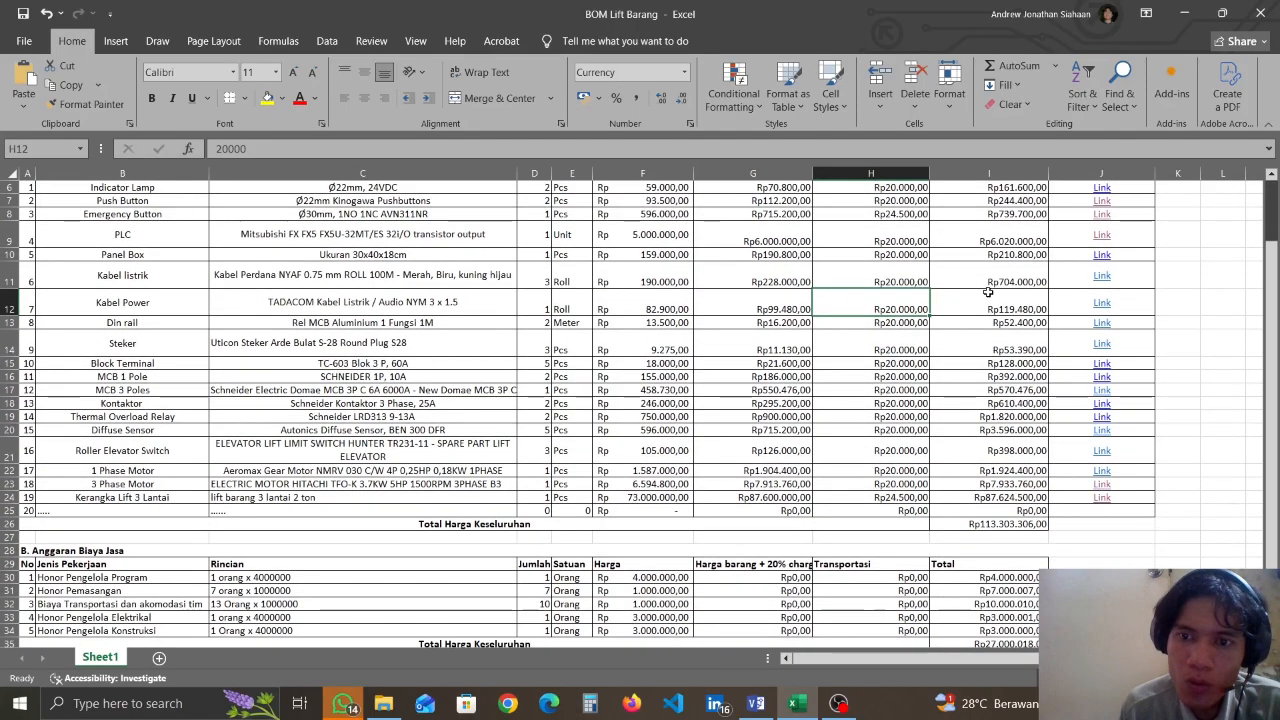
{"action": "left_click", "coordinate": [1040, 310]}
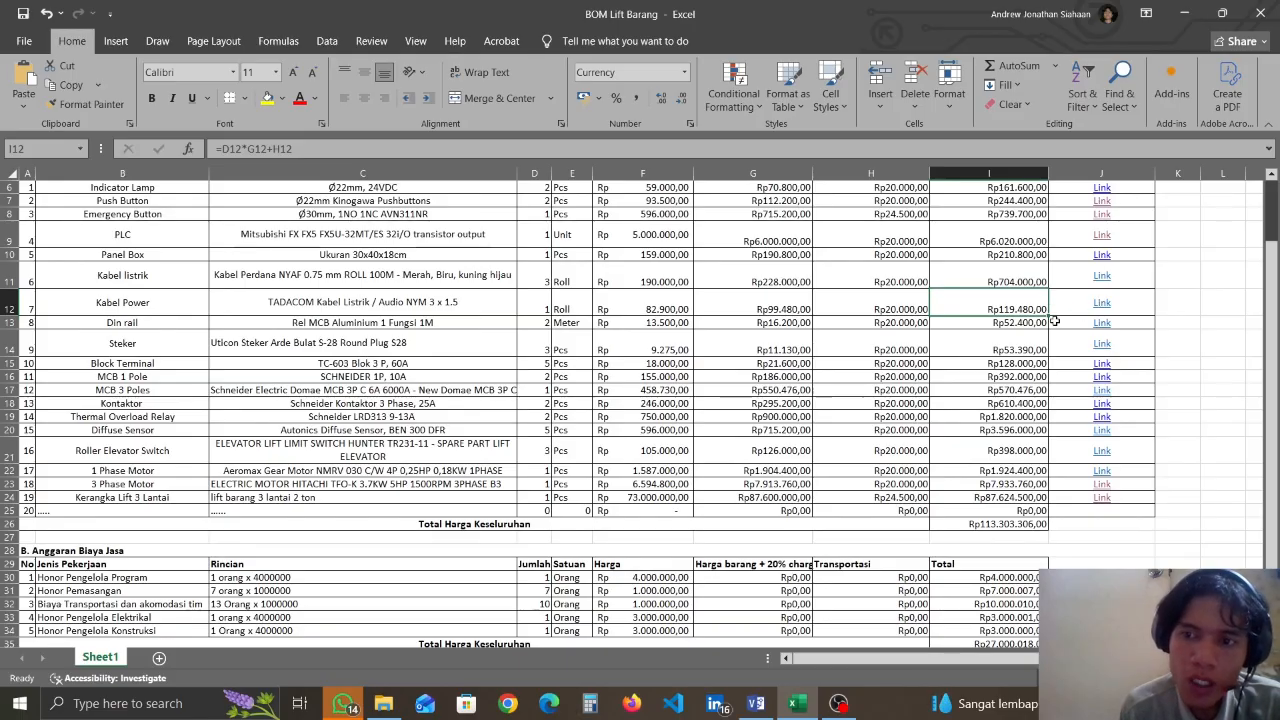
Review the Din rail row's specification, quantity, price, price with 20% charge, transport cost and total
{"action": "left_click", "coordinate": [169, 326]}
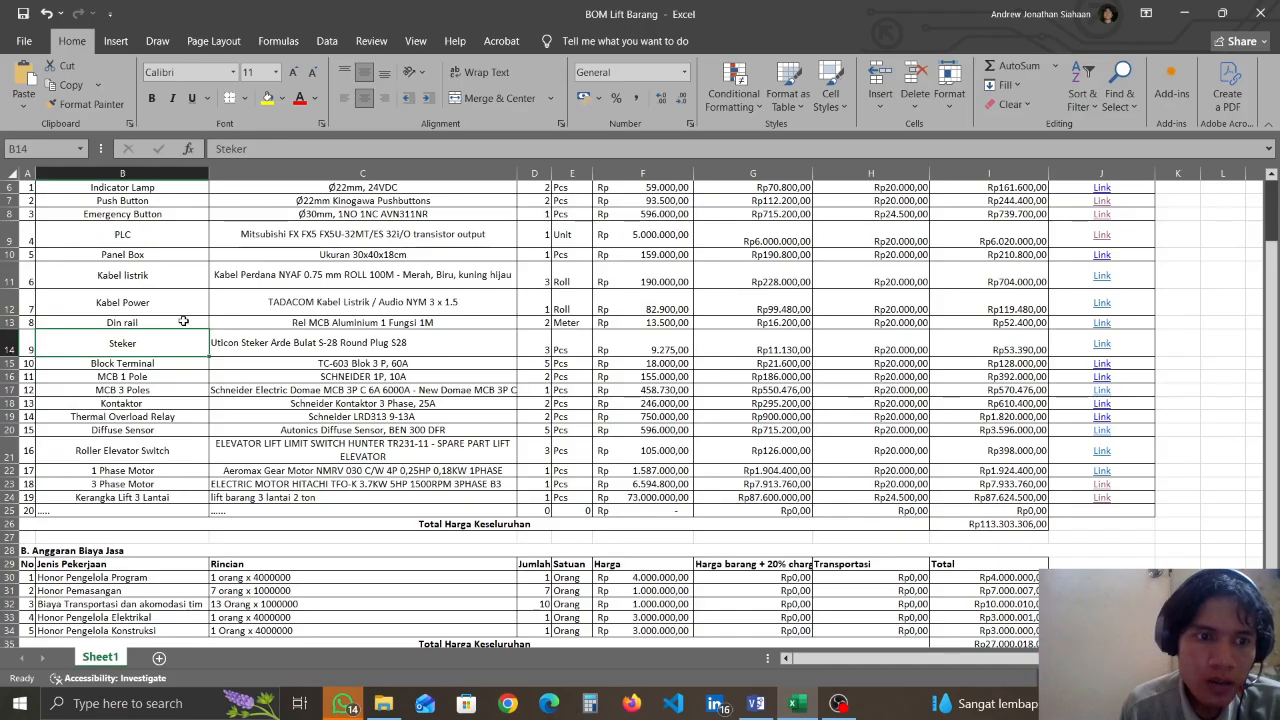
{"action": "left_click", "coordinate": [343, 321]}
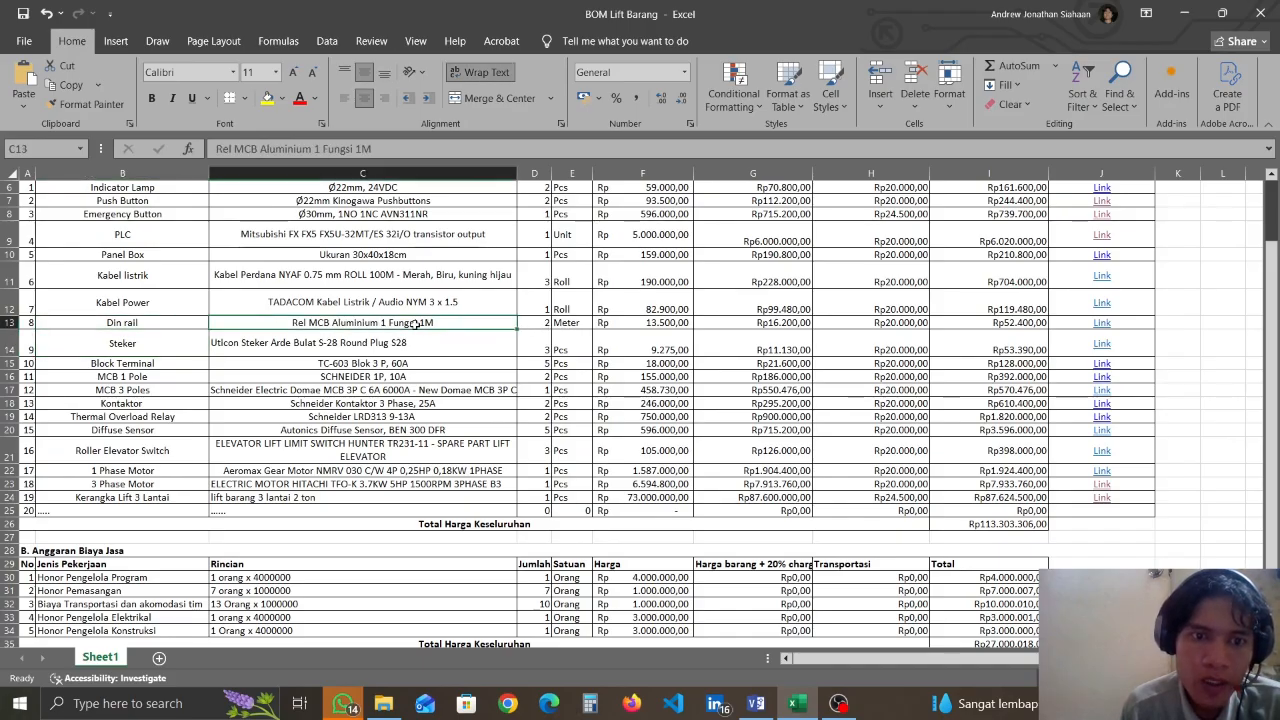
{"action": "left_click", "coordinate": [526, 323]}
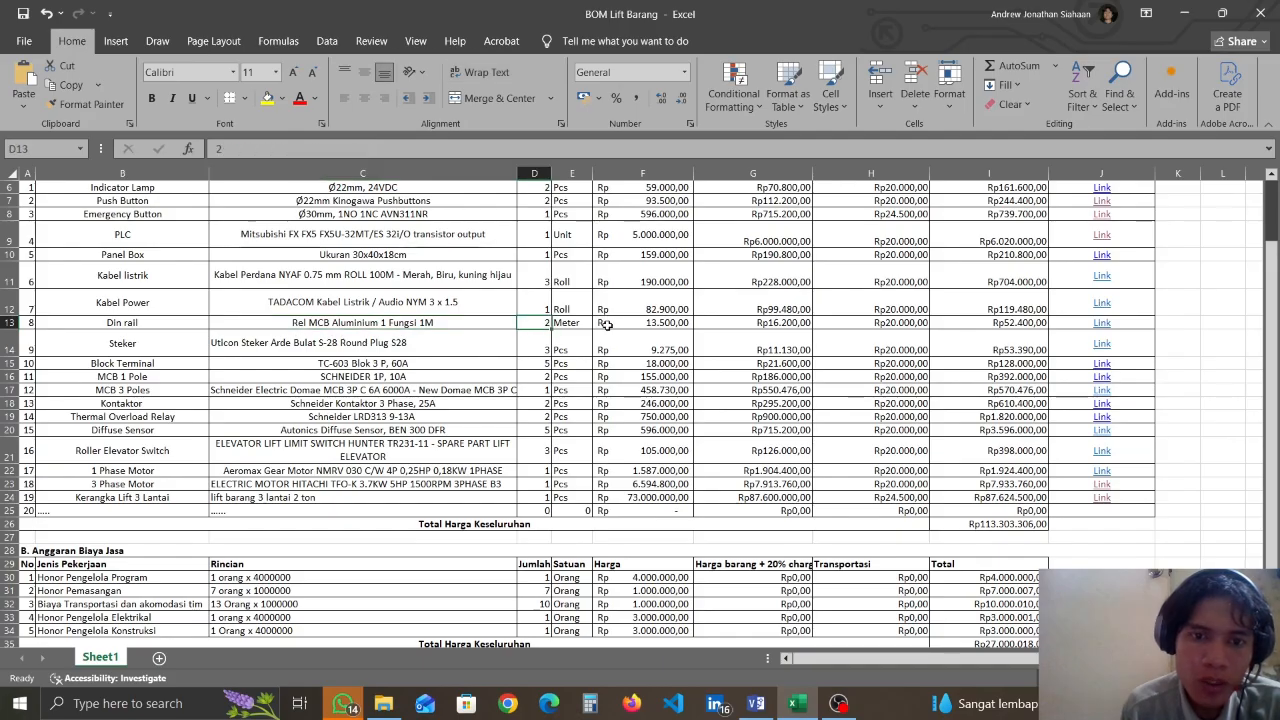
{"action": "left_click", "coordinate": [640, 325]}
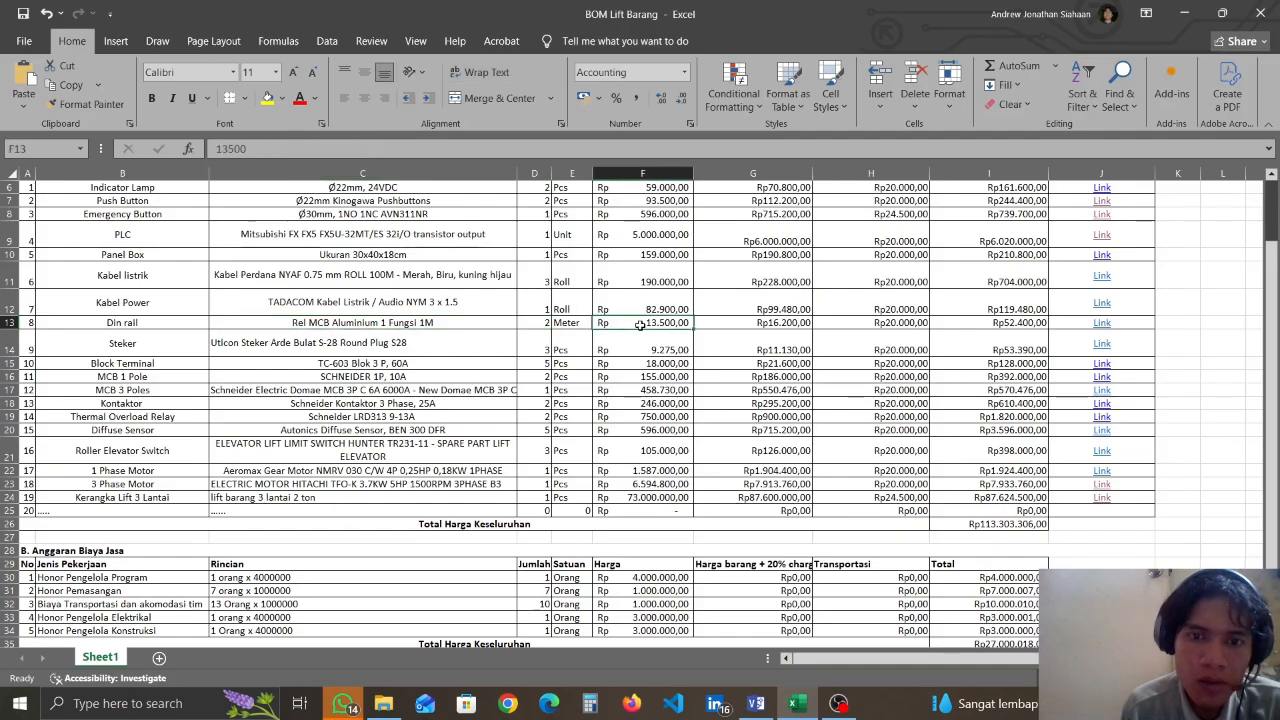
{"action": "left_click", "coordinate": [779, 326]}
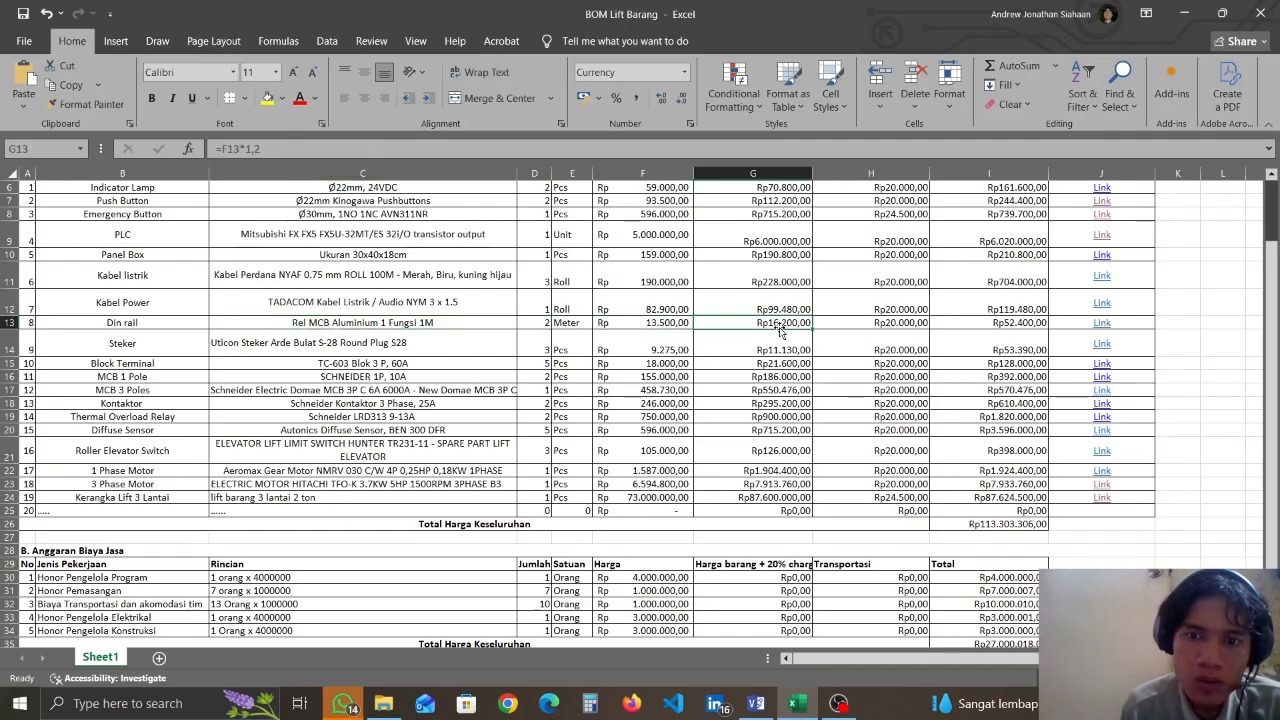
{"action": "left_click", "coordinate": [904, 326]}
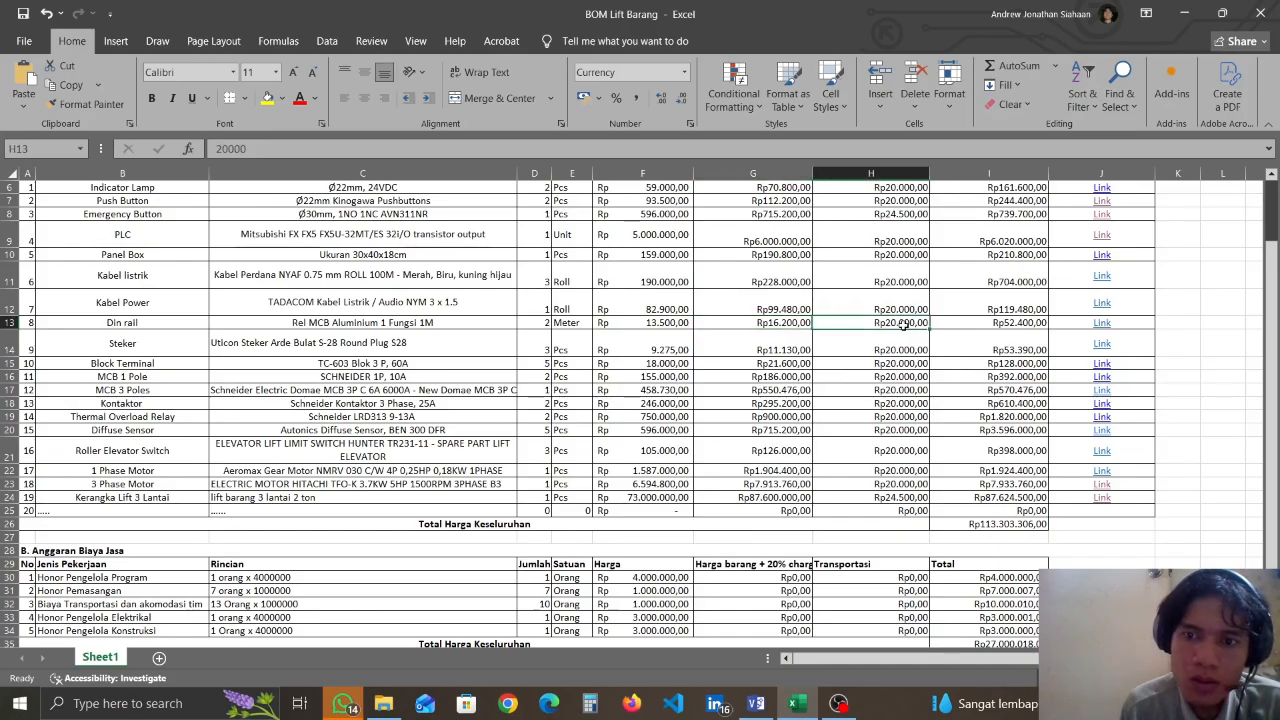
{"action": "left_click", "coordinate": [1007, 326]}
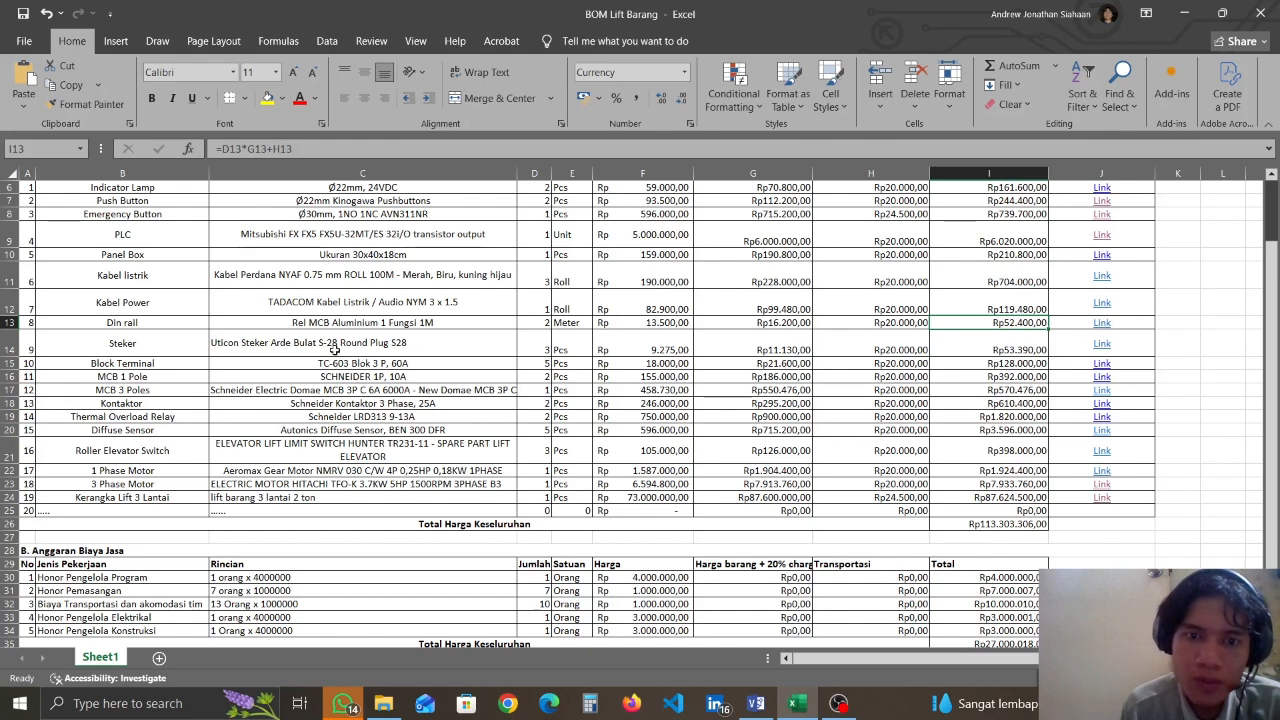
Review the Steker row from name and specification through quantity, both prices and transport cost to the total
{"action": "left_click", "coordinate": [127, 344]}
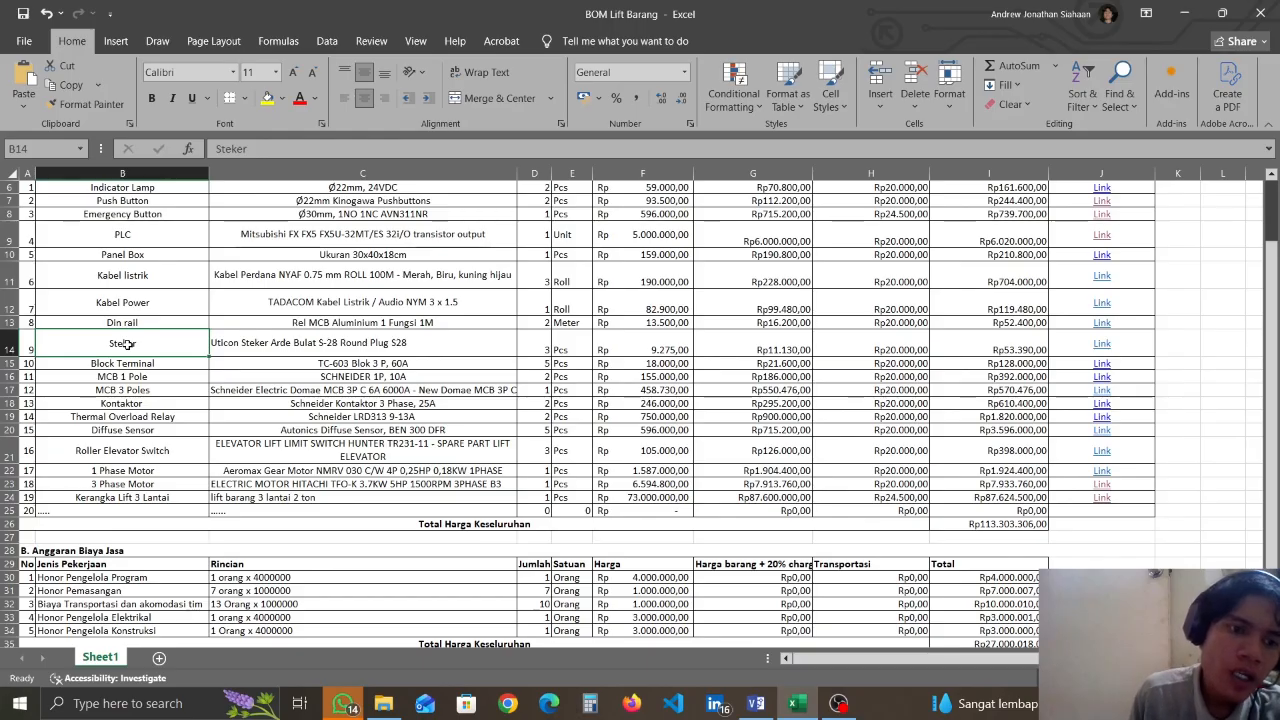
{"action": "left_click", "coordinate": [276, 343]}
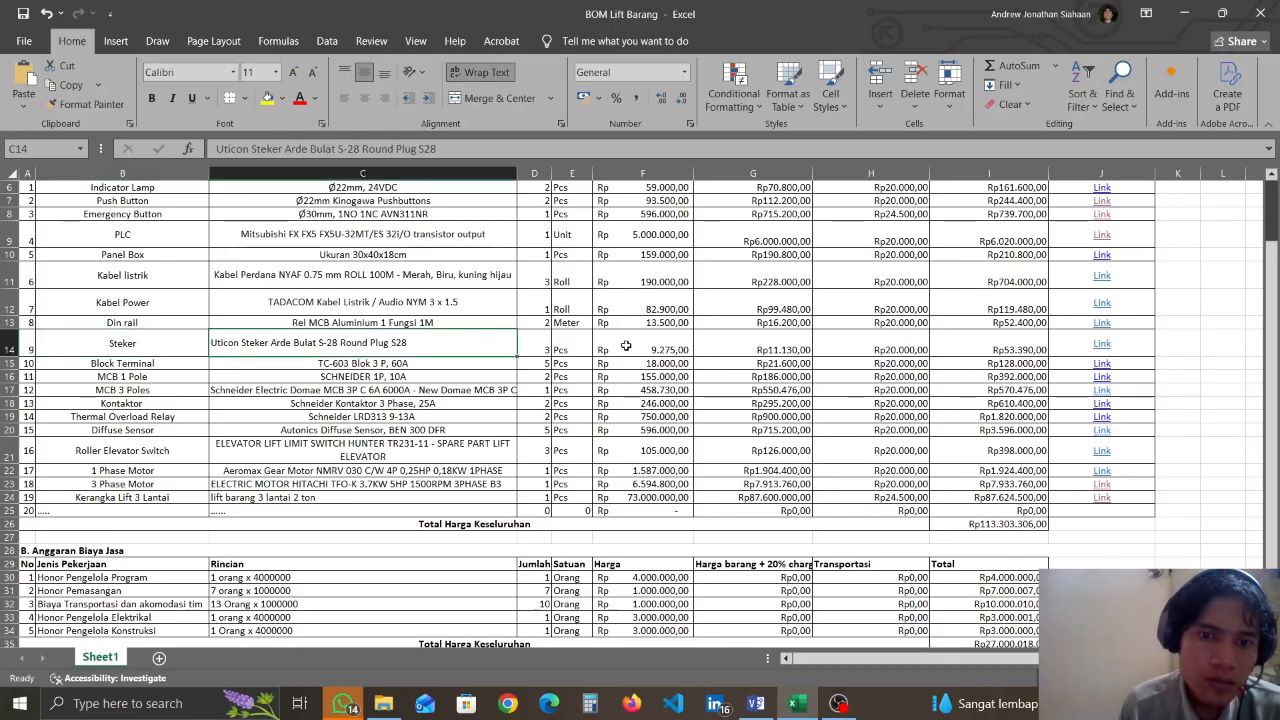
{"action": "left_click", "coordinate": [540, 349]}
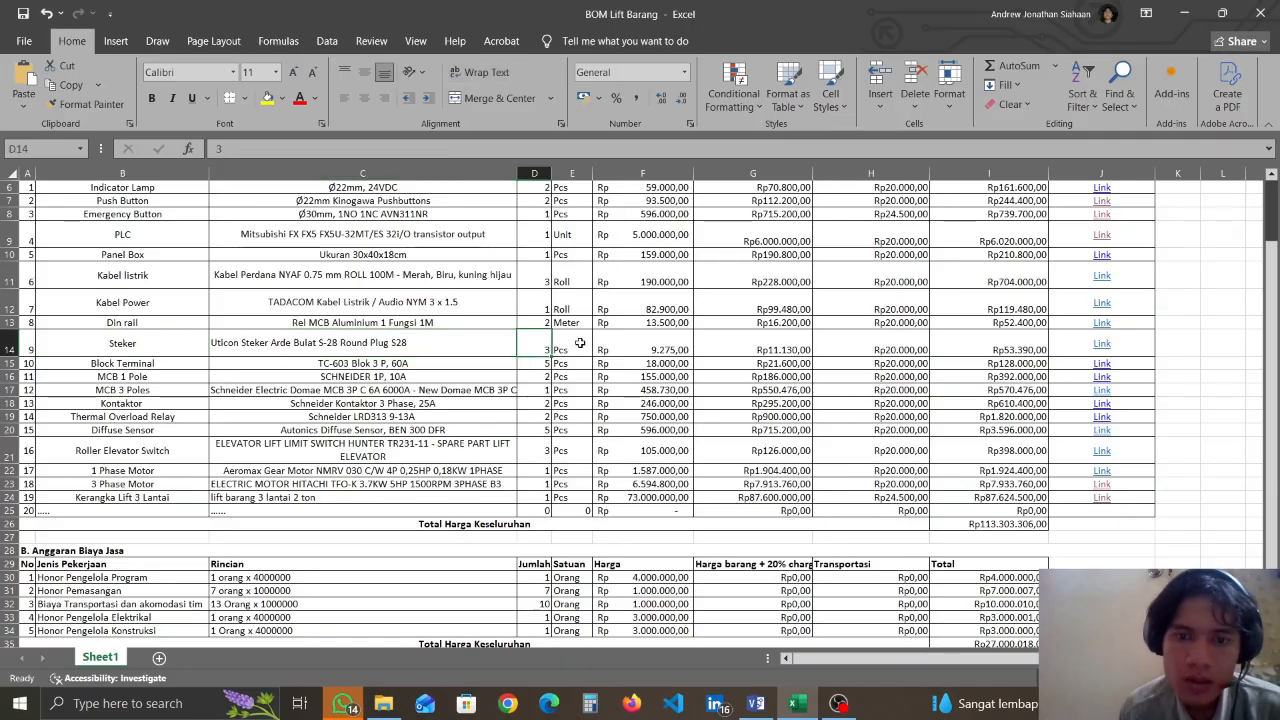
{"action": "left_click", "coordinate": [677, 349]}
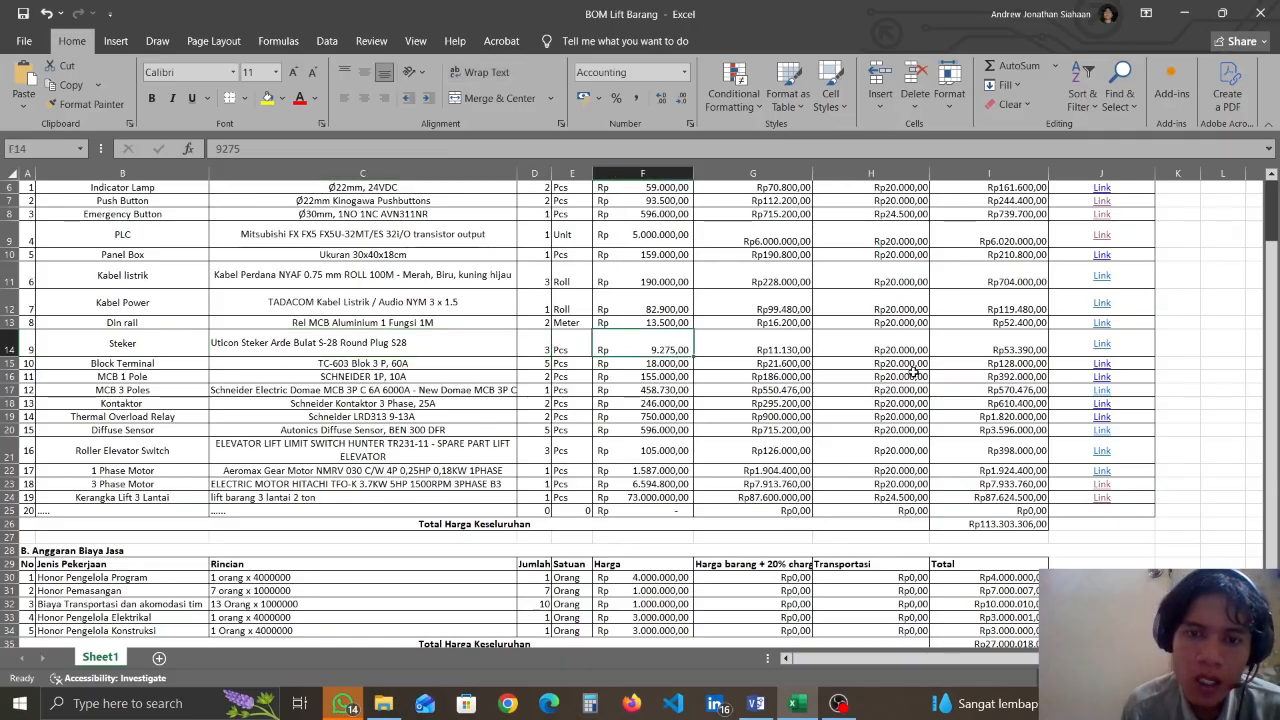
{"action": "left_click", "coordinate": [787, 349]}
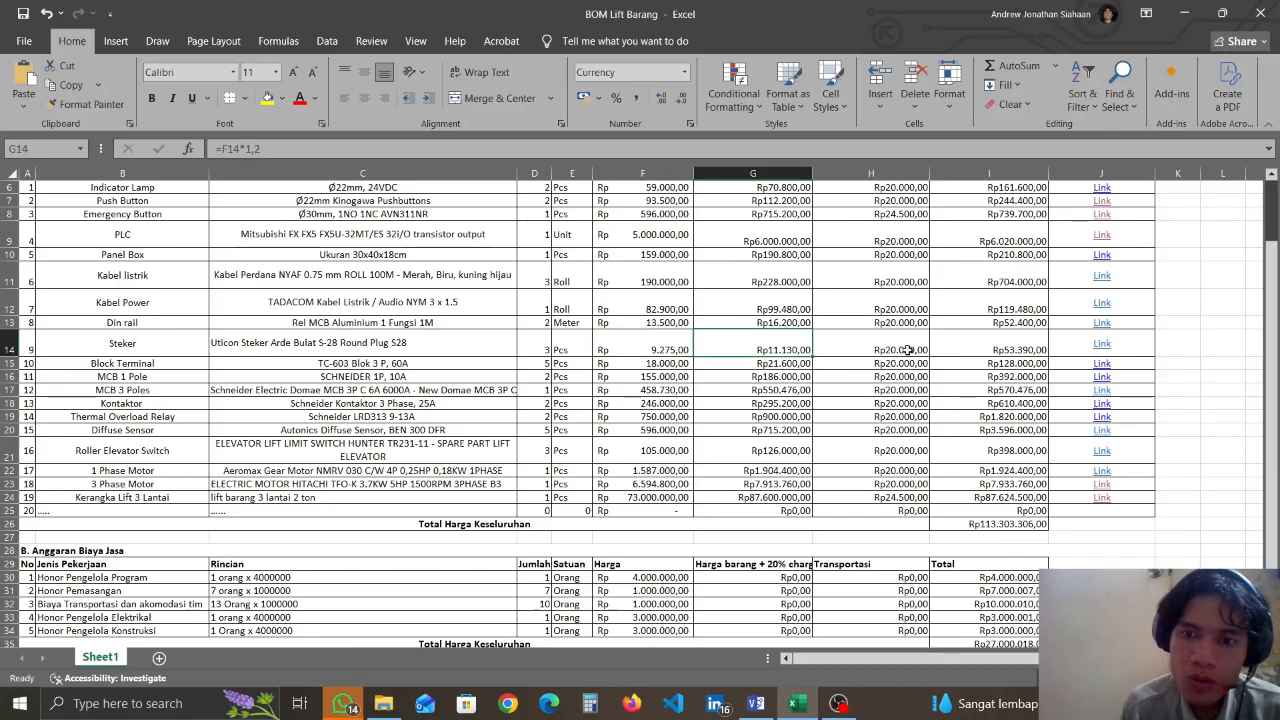
{"action": "left_click", "coordinate": [906, 350]}
{"action": "left_click", "coordinate": [983, 349]}
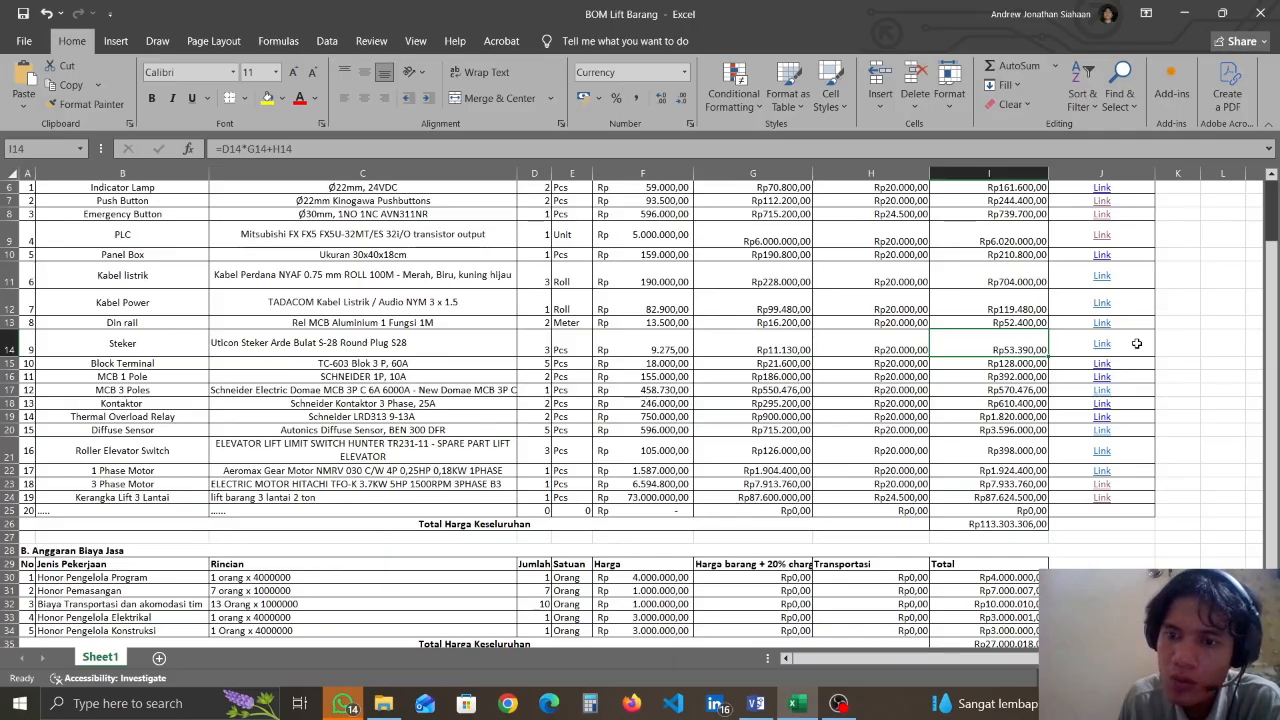
Review the Block Terminal row's name, specification, quantity, price, price with 20% charge, transport cost and total
{"action": "left_click", "coordinate": [194, 365]}
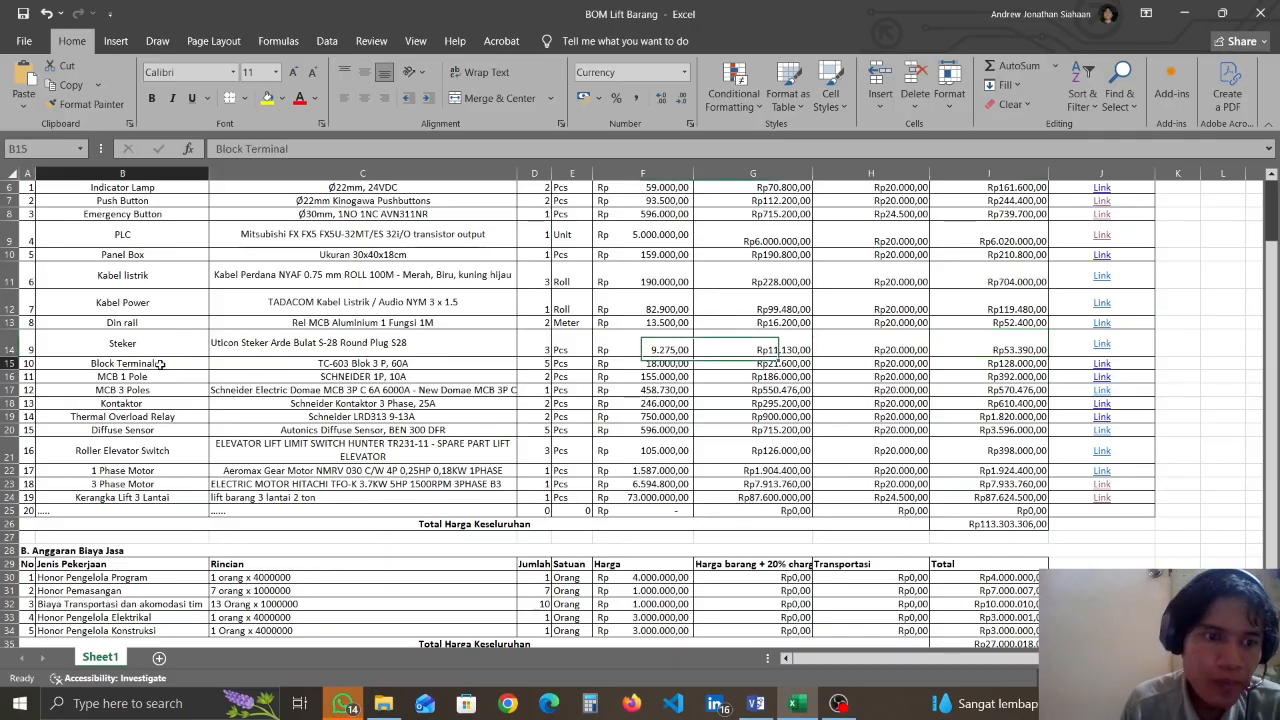
{"action": "left_click", "coordinate": [376, 366]}
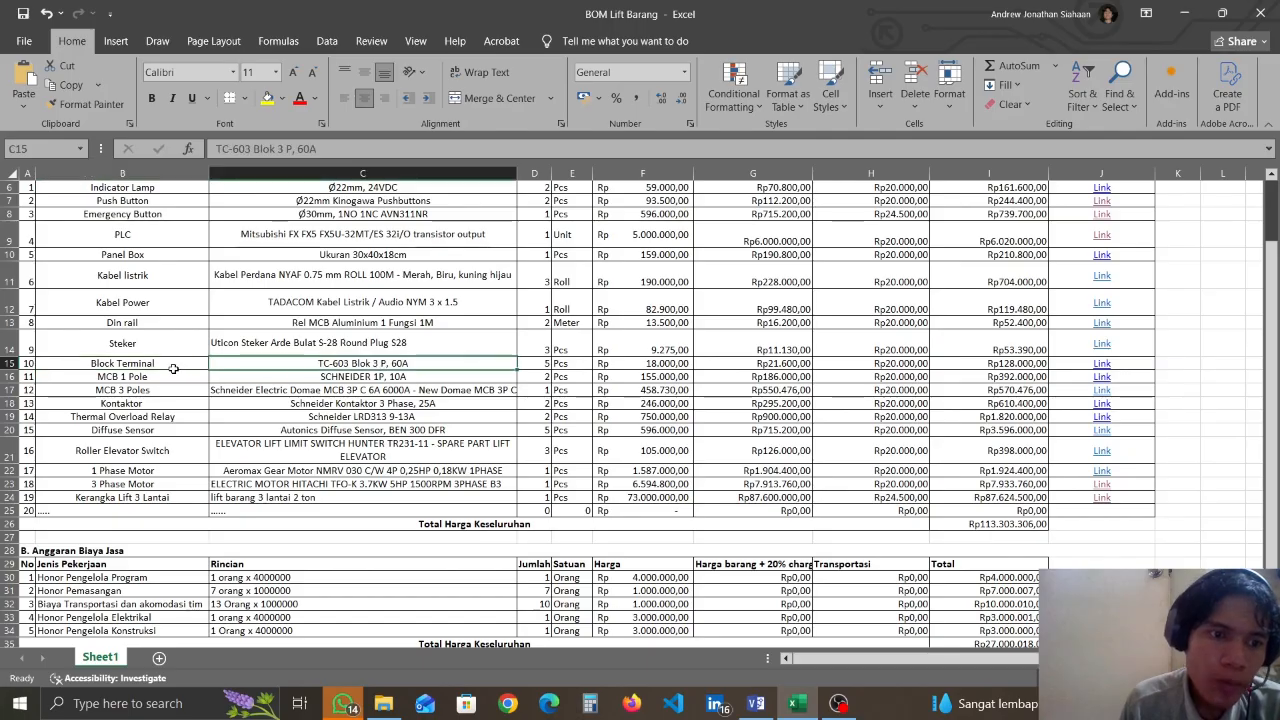
{"action": "left_click", "coordinate": [174, 369]}
{"action": "left_click", "coordinate": [289, 365]}
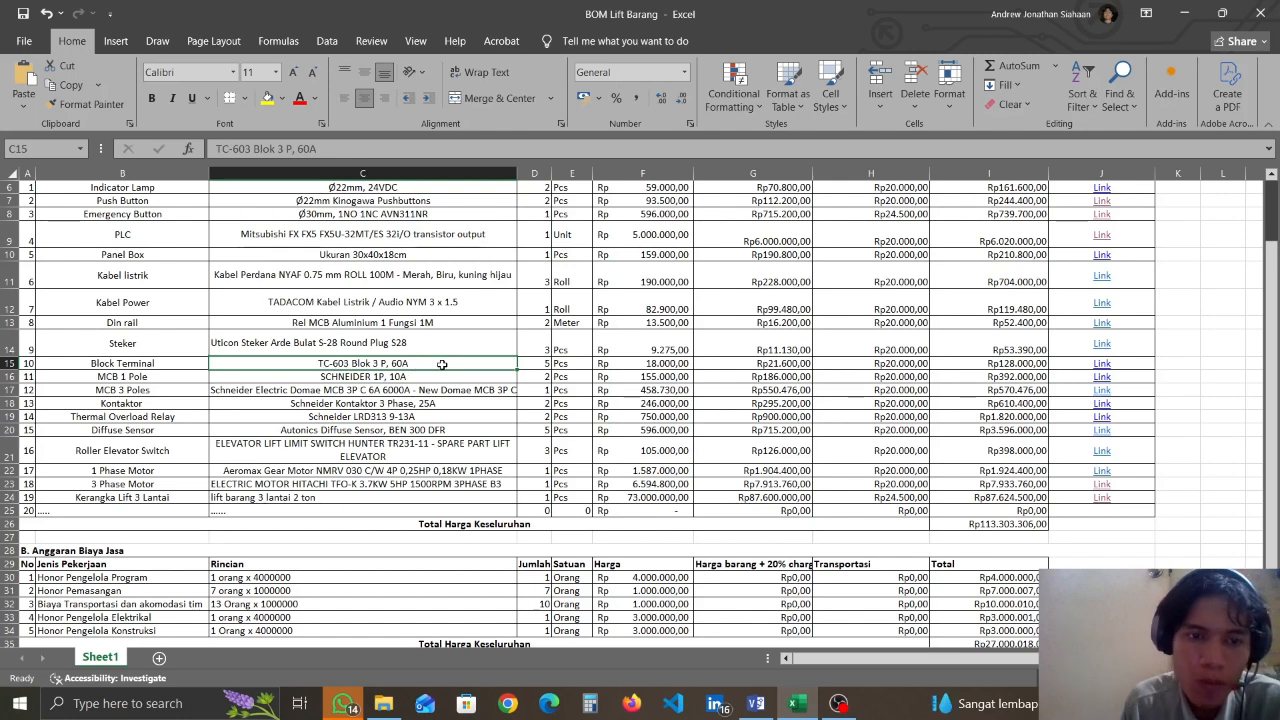
{"action": "left_click", "coordinate": [532, 364]}
{"action": "left_click", "coordinate": [598, 364]}
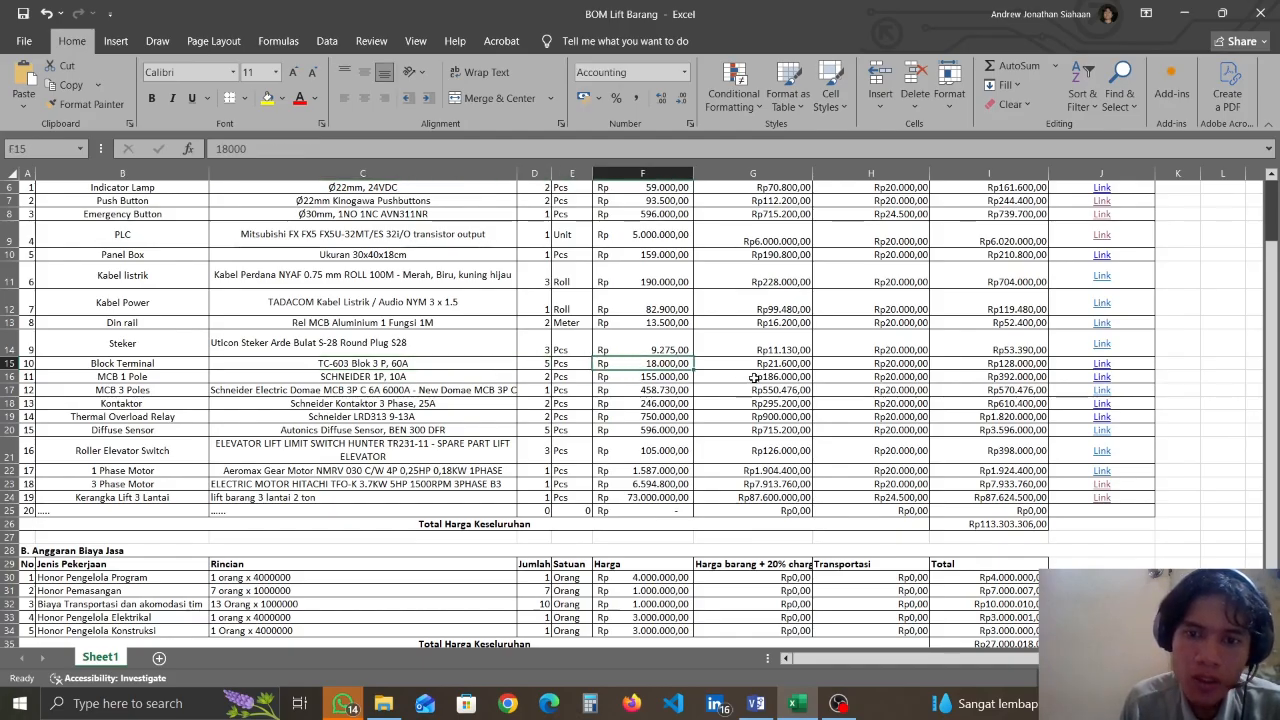
{"action": "left_click", "coordinate": [799, 364]}
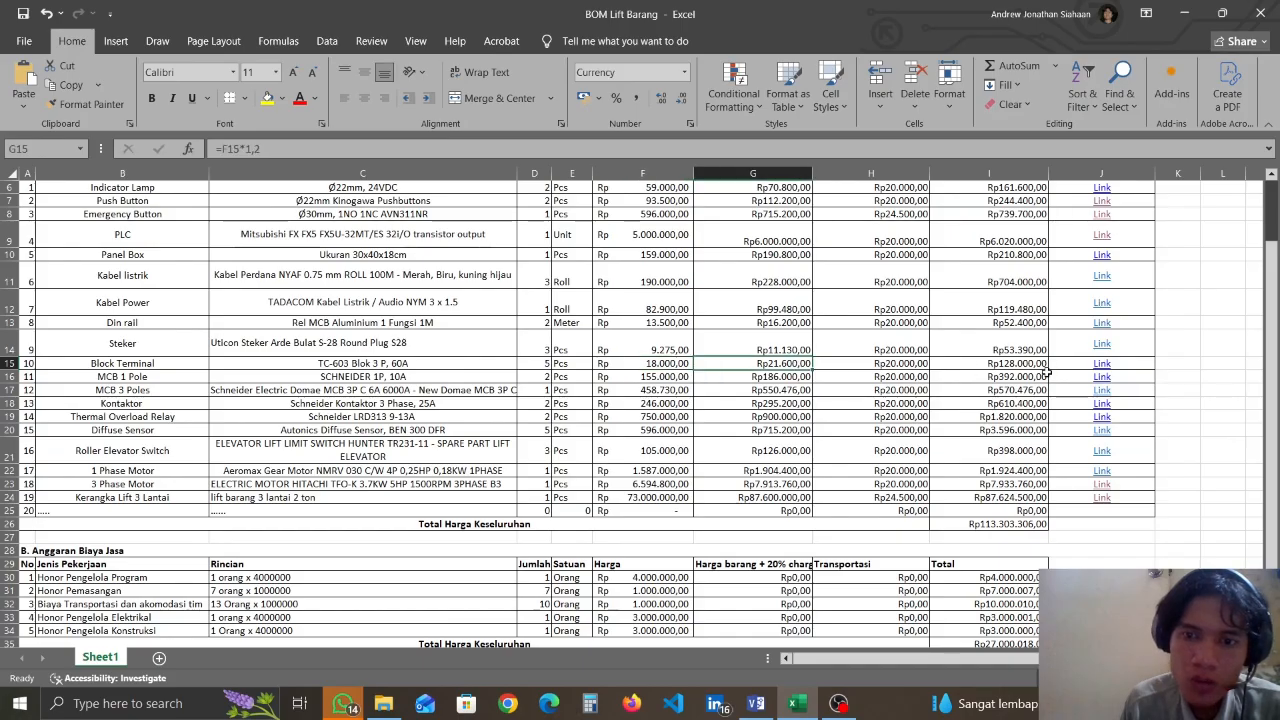
{"action": "left_click", "coordinate": [908, 362]}
{"action": "left_click", "coordinate": [1030, 364]}
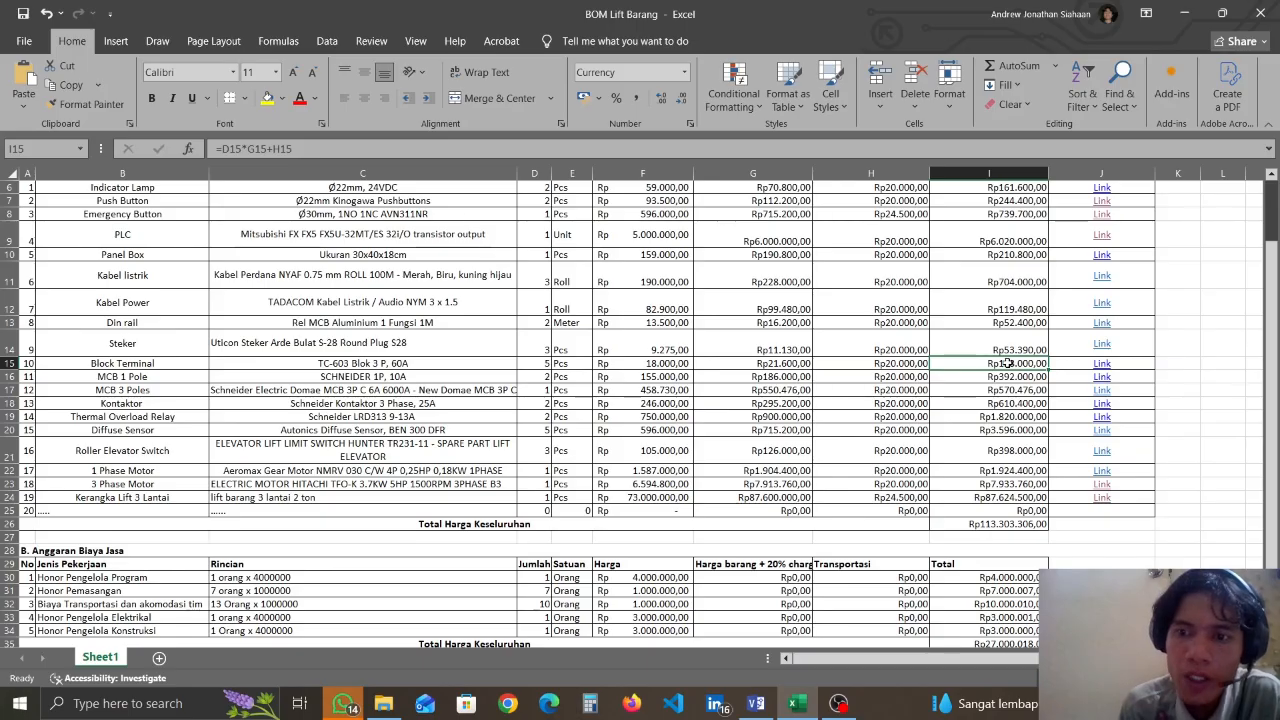
Review the MCB 1 Pole row's name, specification, quantity, unit, price, transport cost and total
{"action": "scroll", "coordinate": [1006, 366], "scroll_direction": "down", "scroll_amount": 2}
{"action": "left_click", "coordinate": [139, 296]}
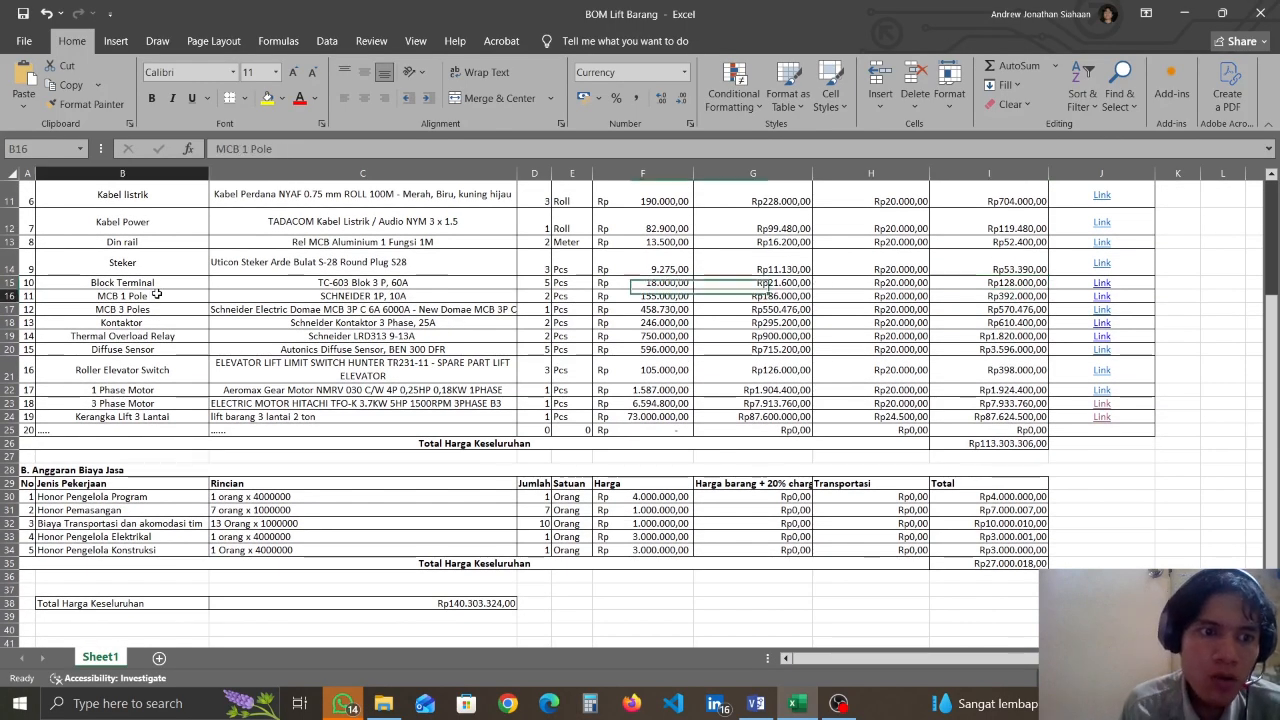
{"action": "left_click", "coordinate": [248, 299]}
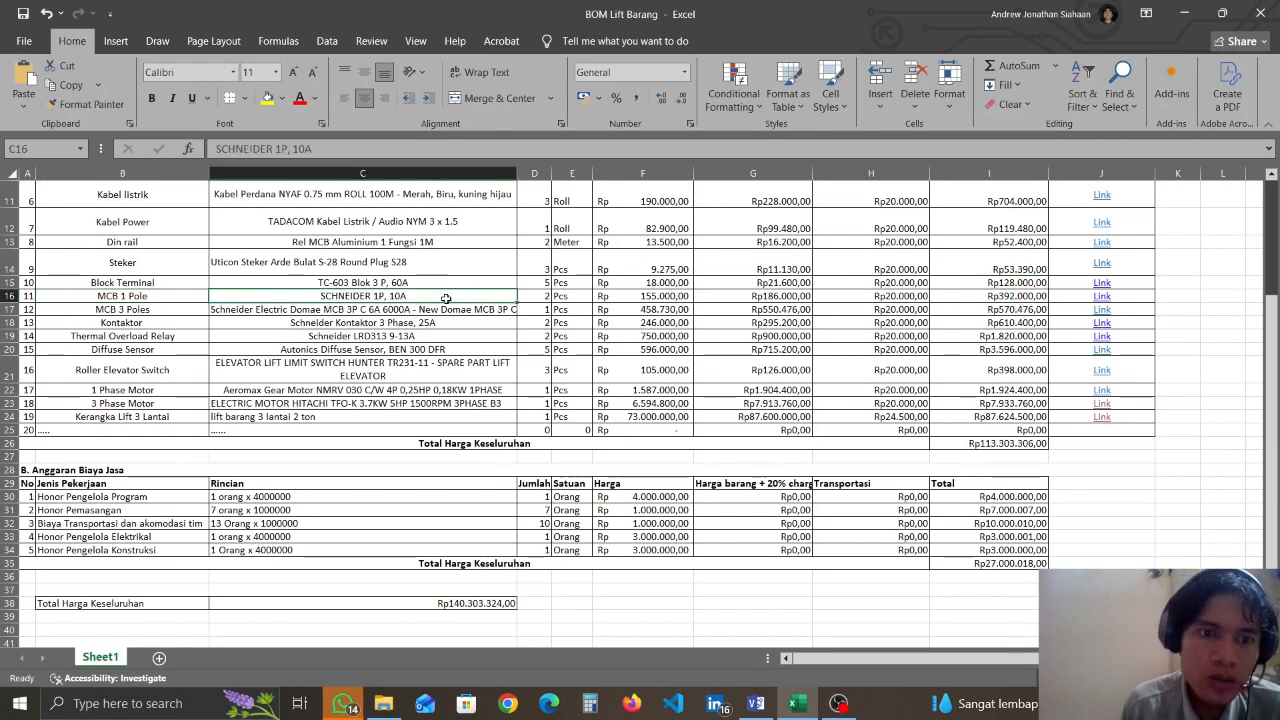
{"action": "left_click", "coordinate": [538, 297]}
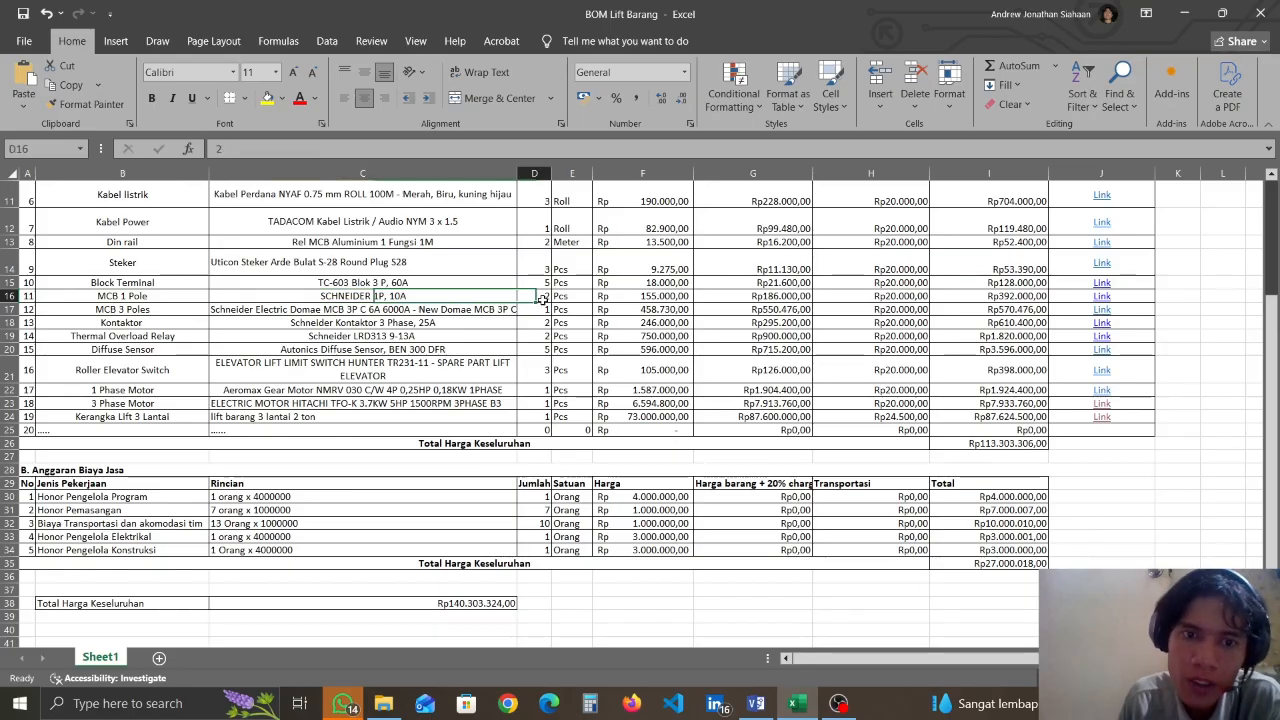
{"action": "left_click", "coordinate": [568, 297]}
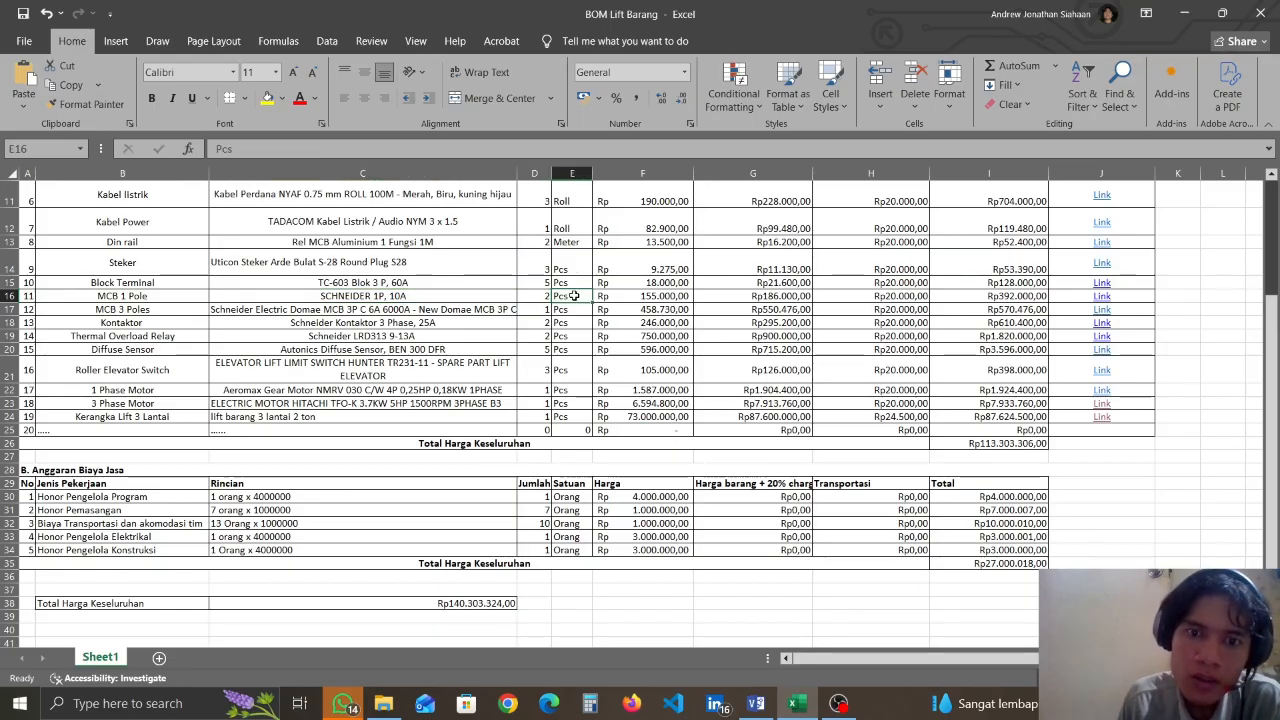
{"action": "left_click", "coordinate": [662, 299]}
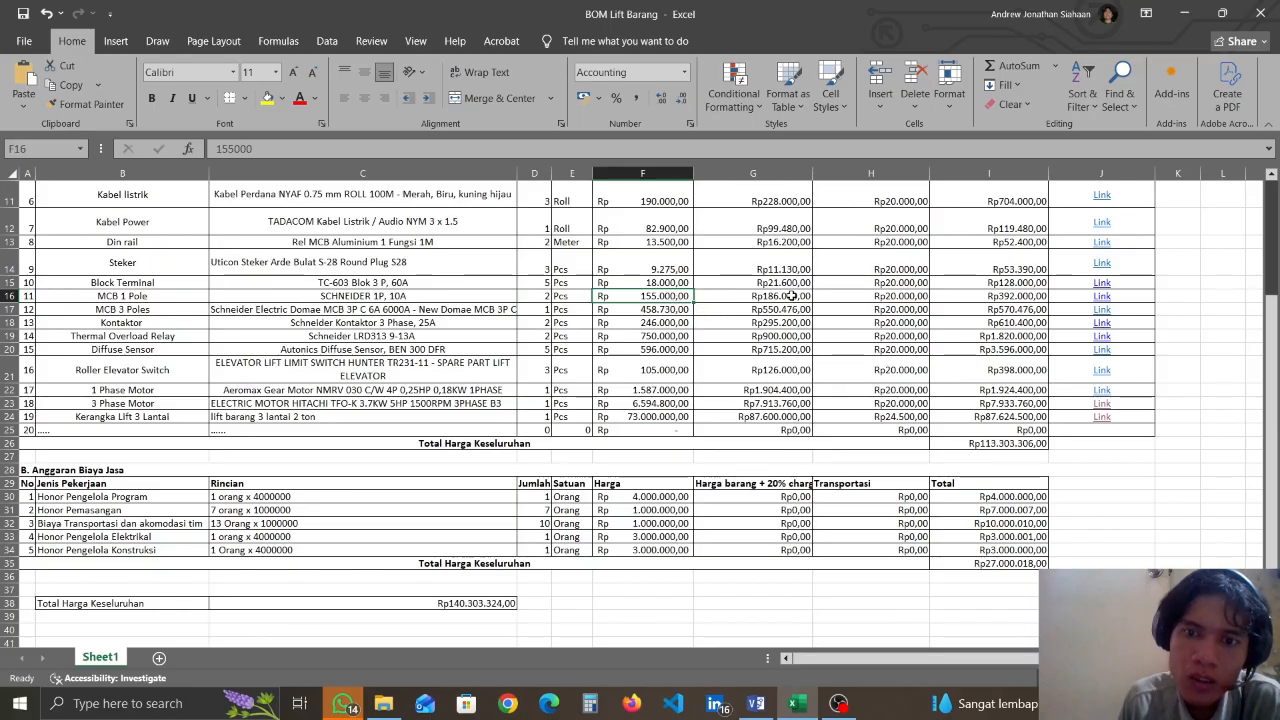
{"action": "left_click", "coordinate": [878, 299]}
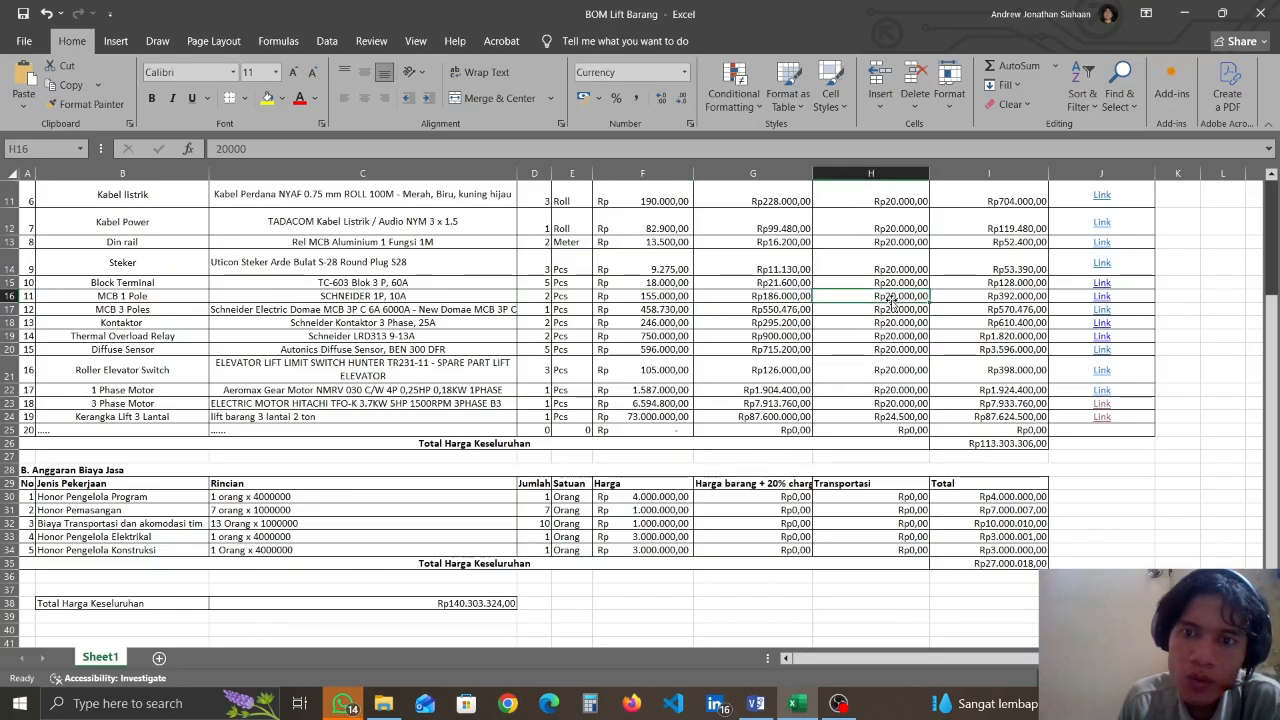
{"action": "left_click", "coordinate": [1039, 301]}
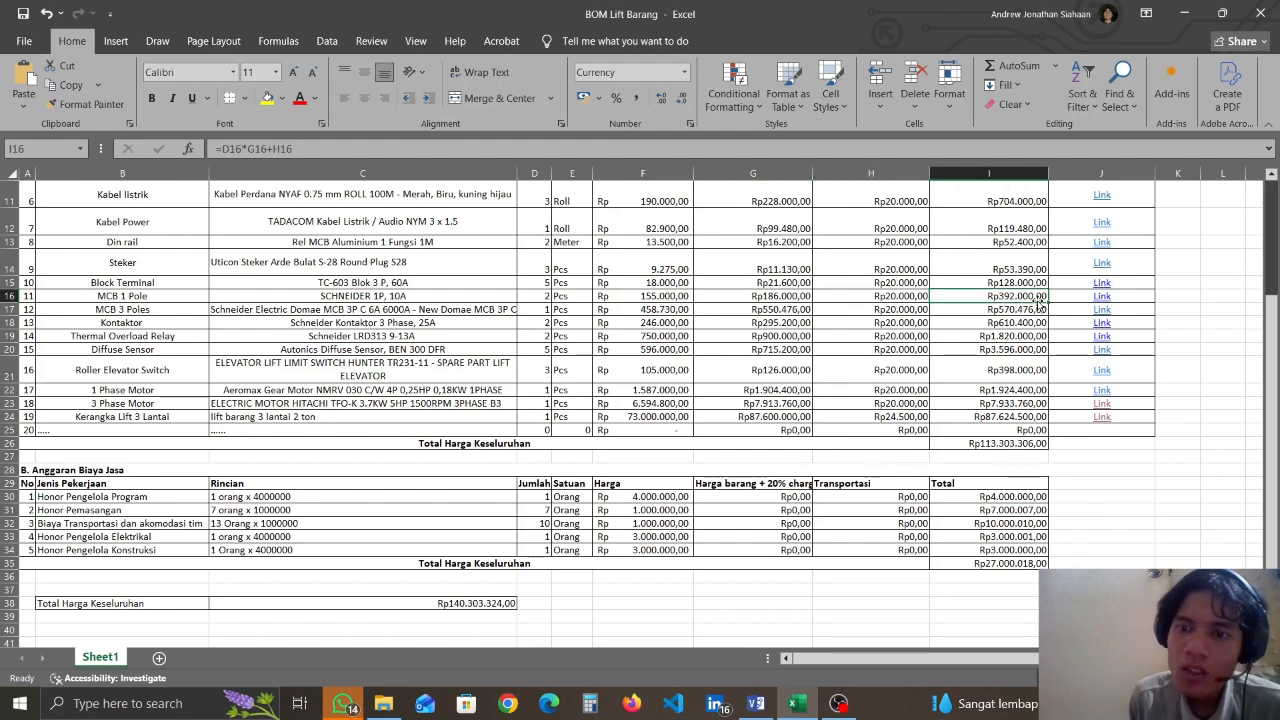
Review the MCB 3 Poles row's specification, quantity, unit, price, price with 20% charge, transport cost and total
{"action": "left_click", "coordinate": [157, 310]}
{"action": "left_click", "coordinate": [304, 311]}
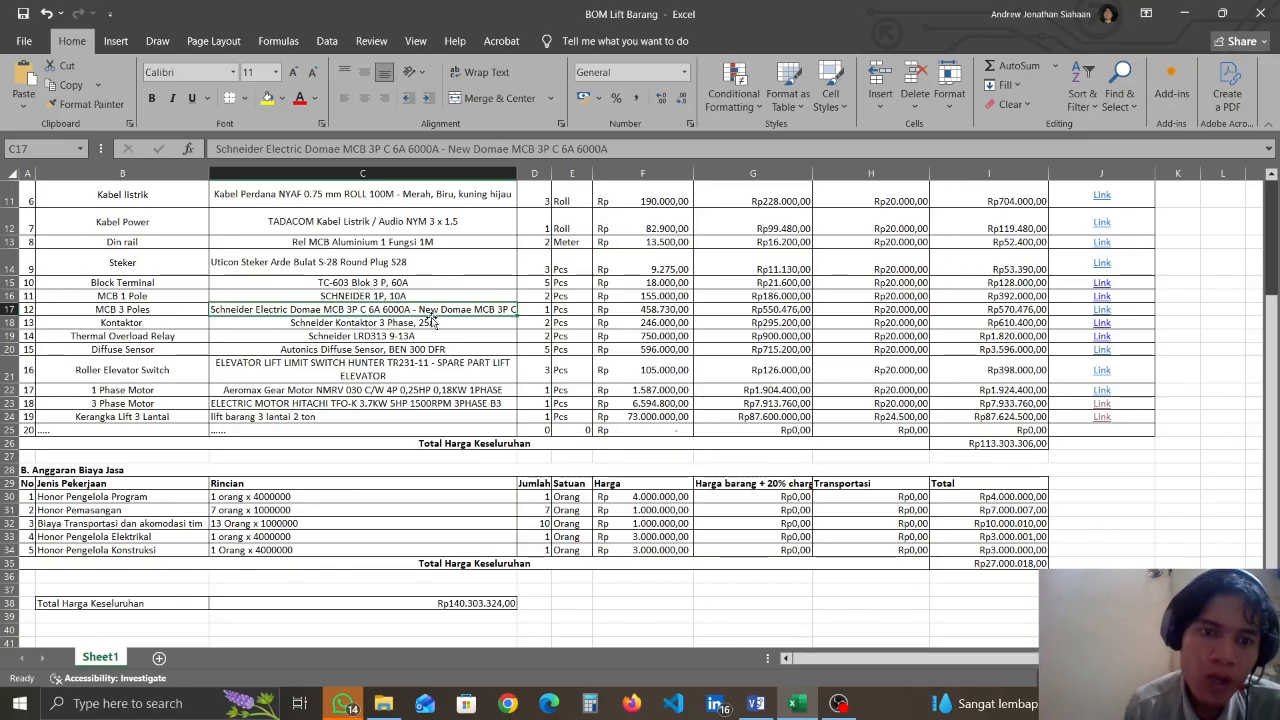
{"action": "left_click", "coordinate": [536, 313]}
{"action": "left_click", "coordinate": [575, 312]}
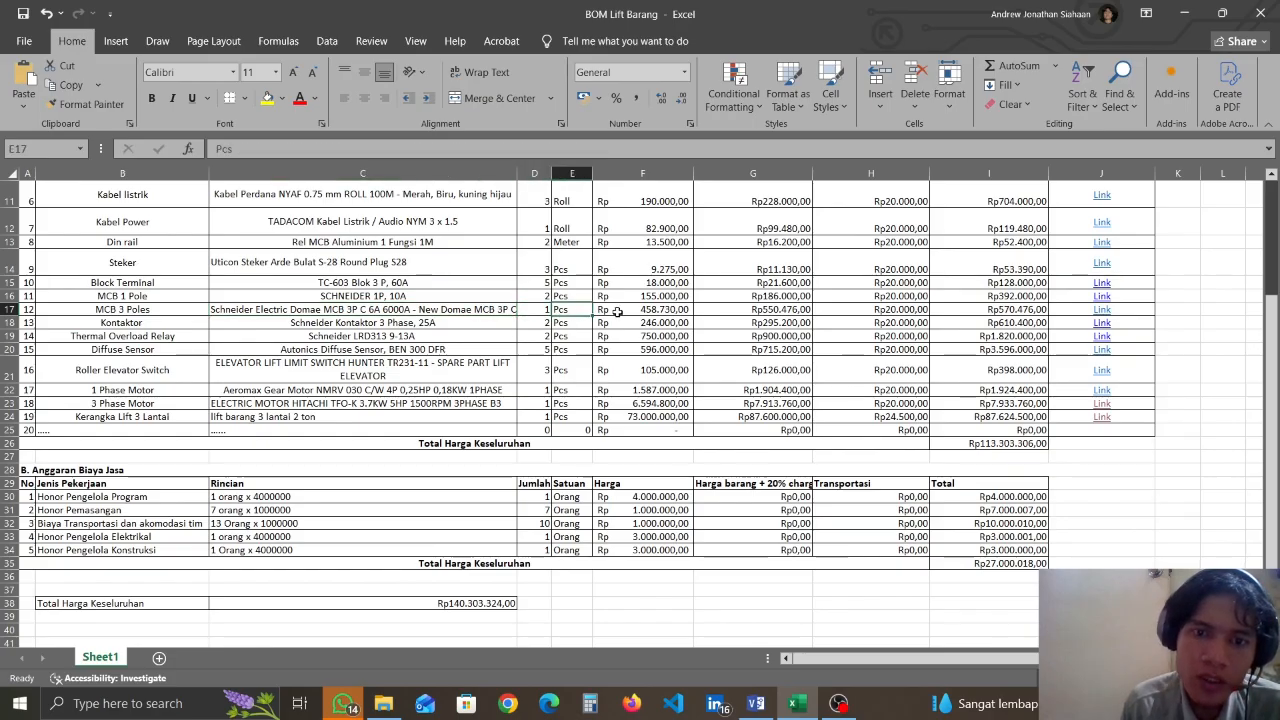
{"action": "left_click", "coordinate": [643, 311]}
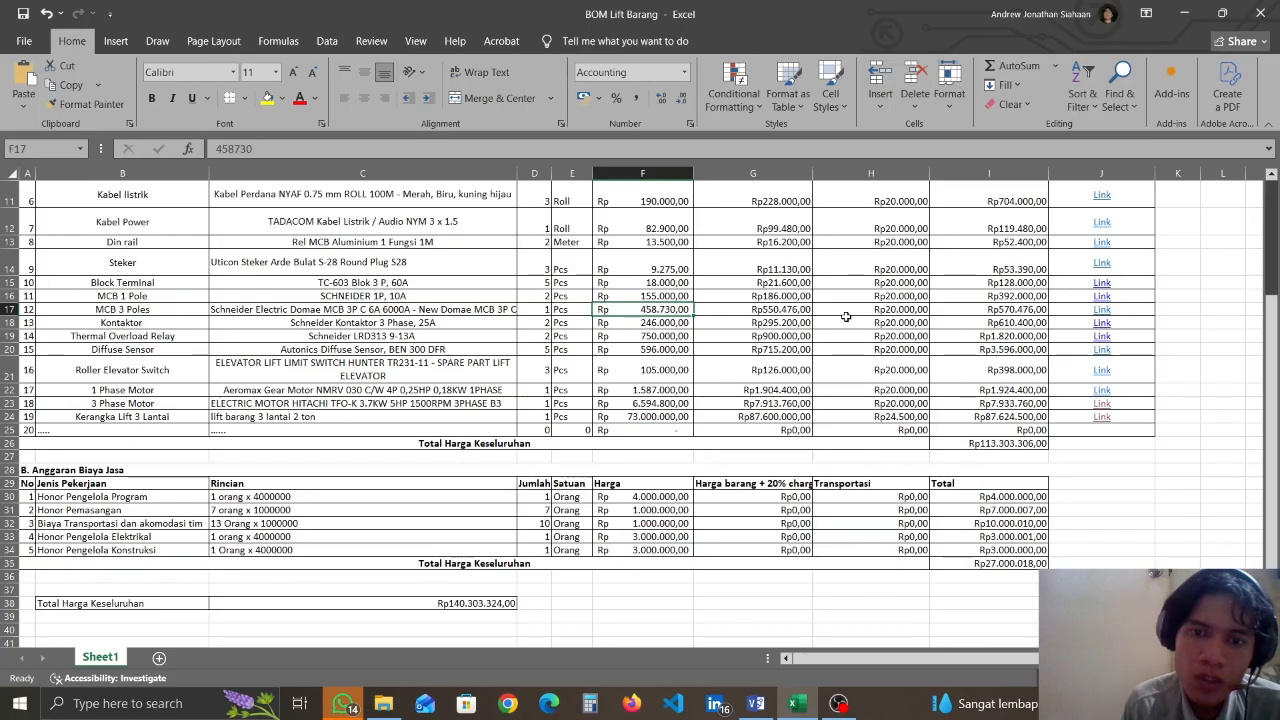
{"action": "left_click", "coordinate": [803, 313]}
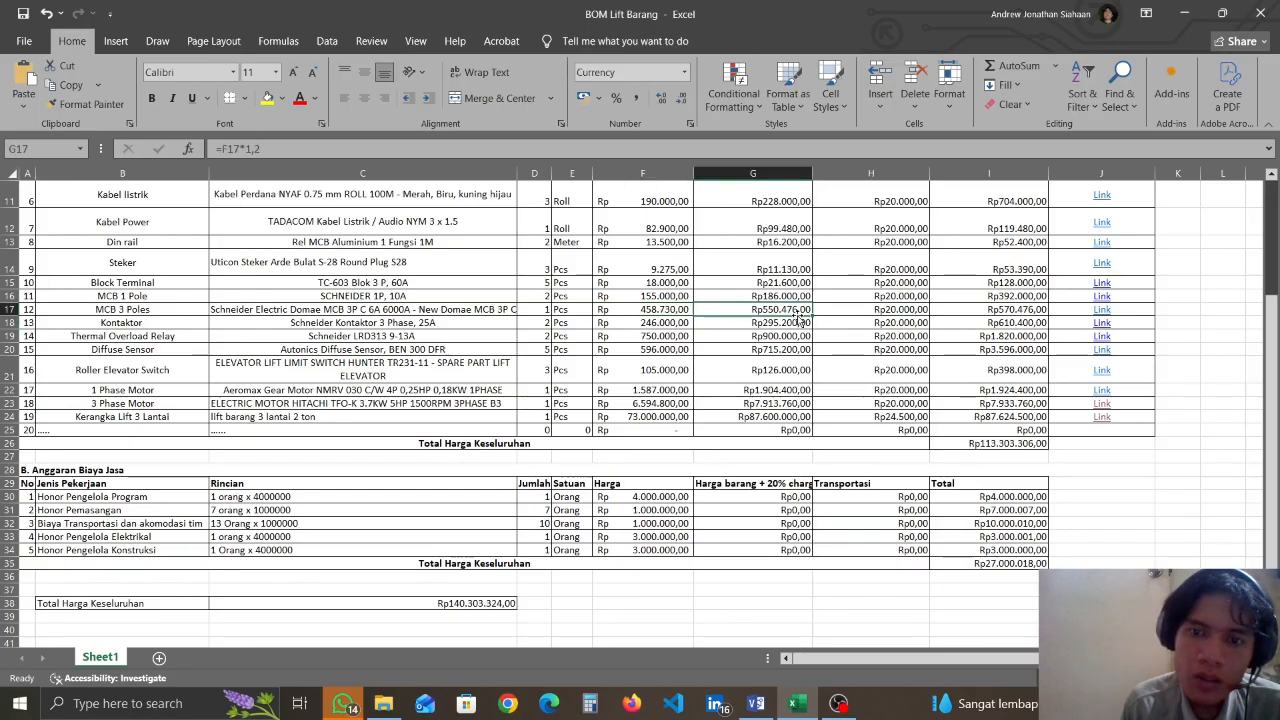
{"action": "left_click", "coordinate": [872, 311]}
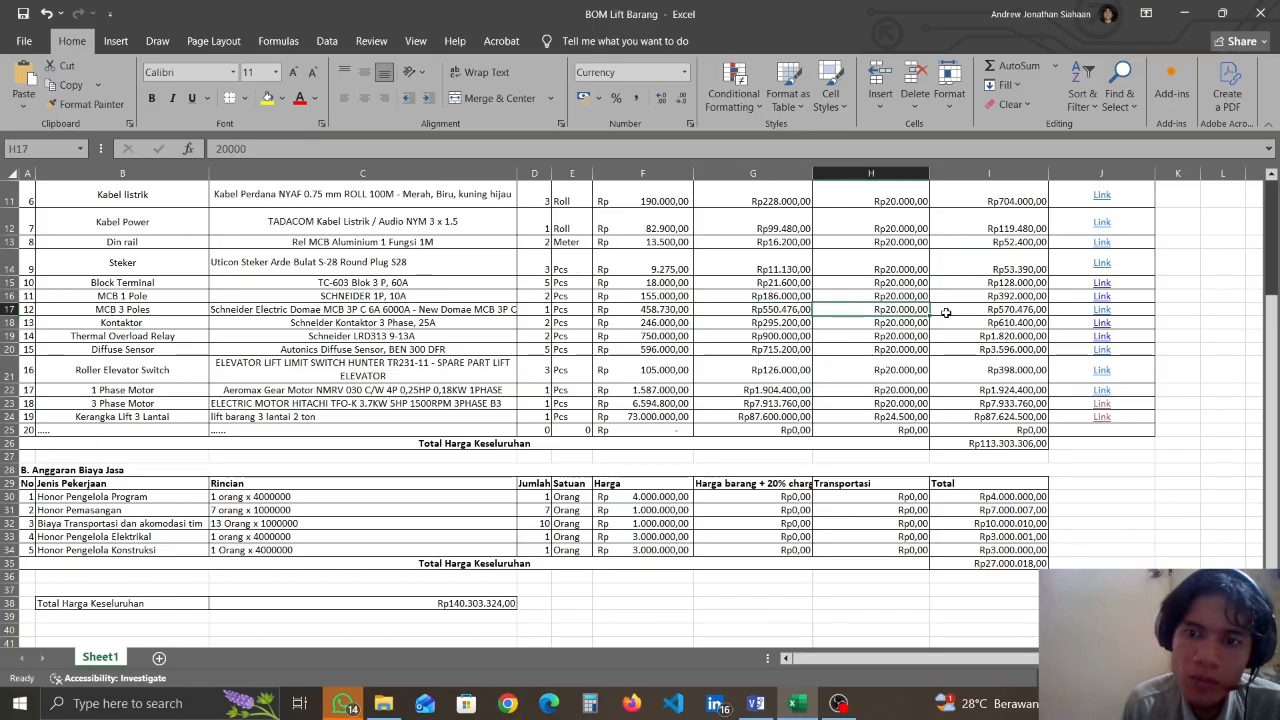
{"action": "left_click", "coordinate": [1036, 311]}
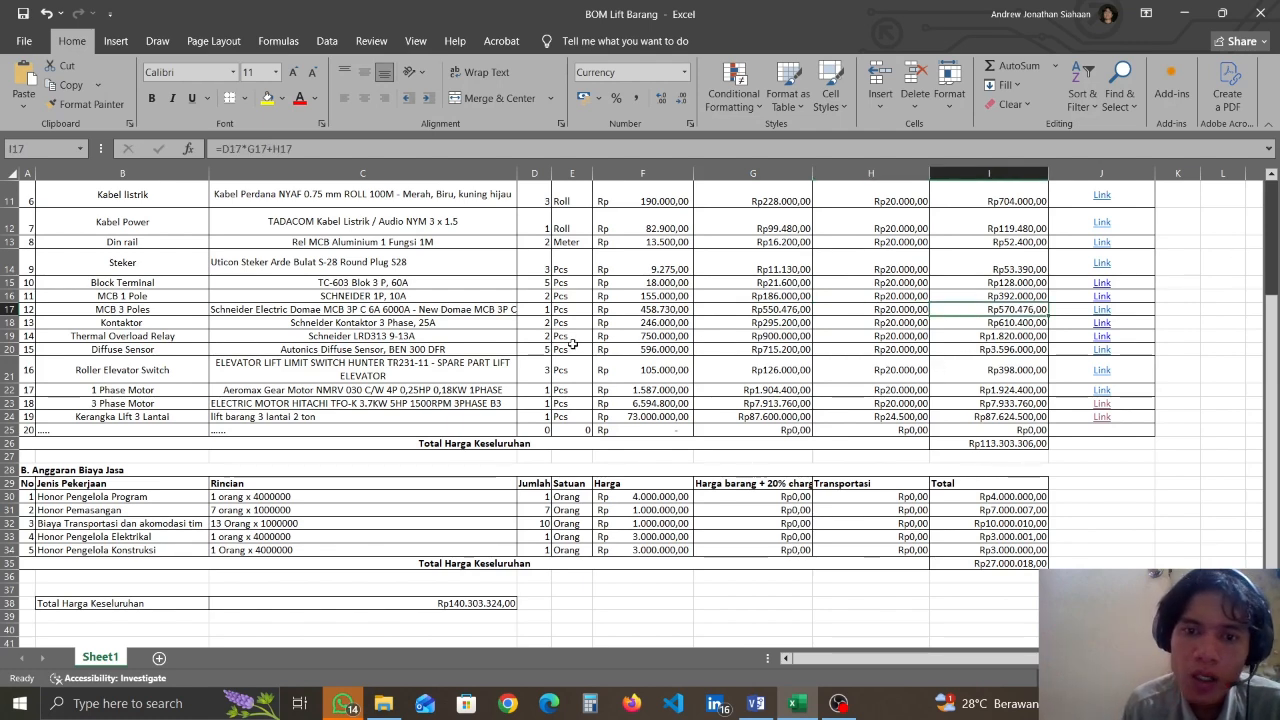
Review the Kontaktor row's name, specification, quantity, price, price with 20% charge, transport cost and total
{"action": "left_click", "coordinate": [139, 323]}
{"action": "left_click", "coordinate": [330, 325]}
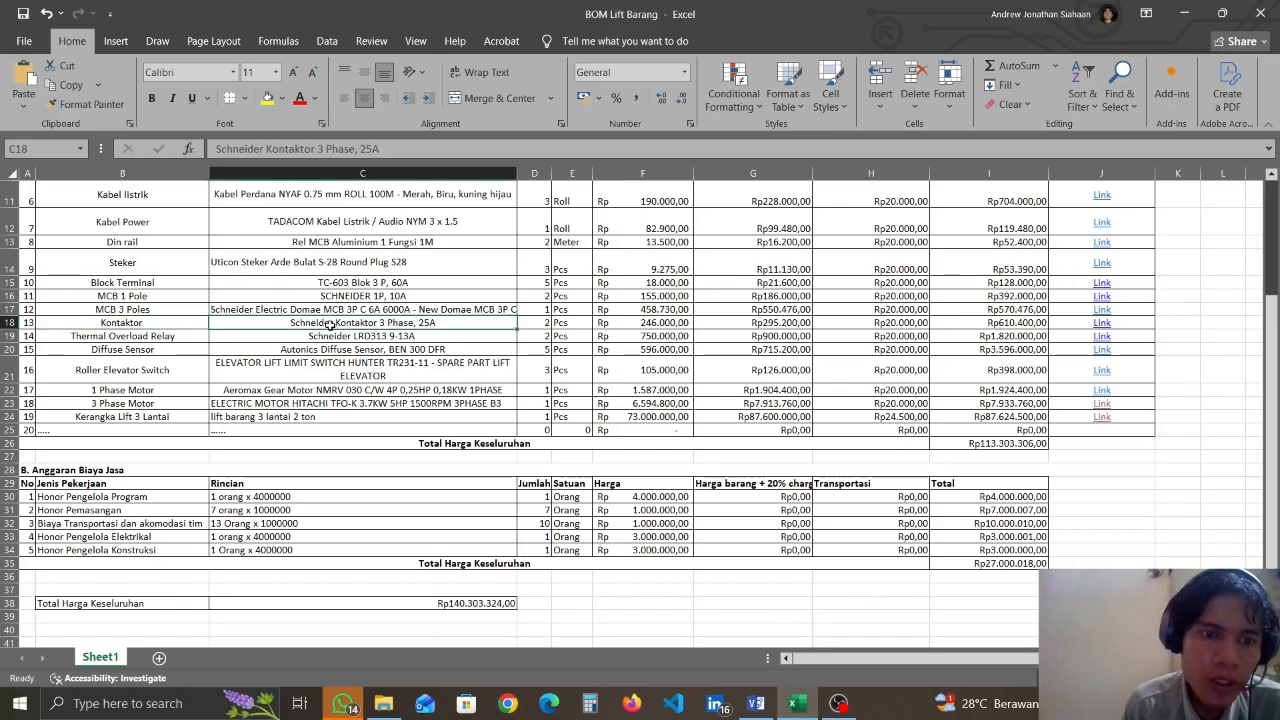
{"action": "left_click", "coordinate": [542, 323]}
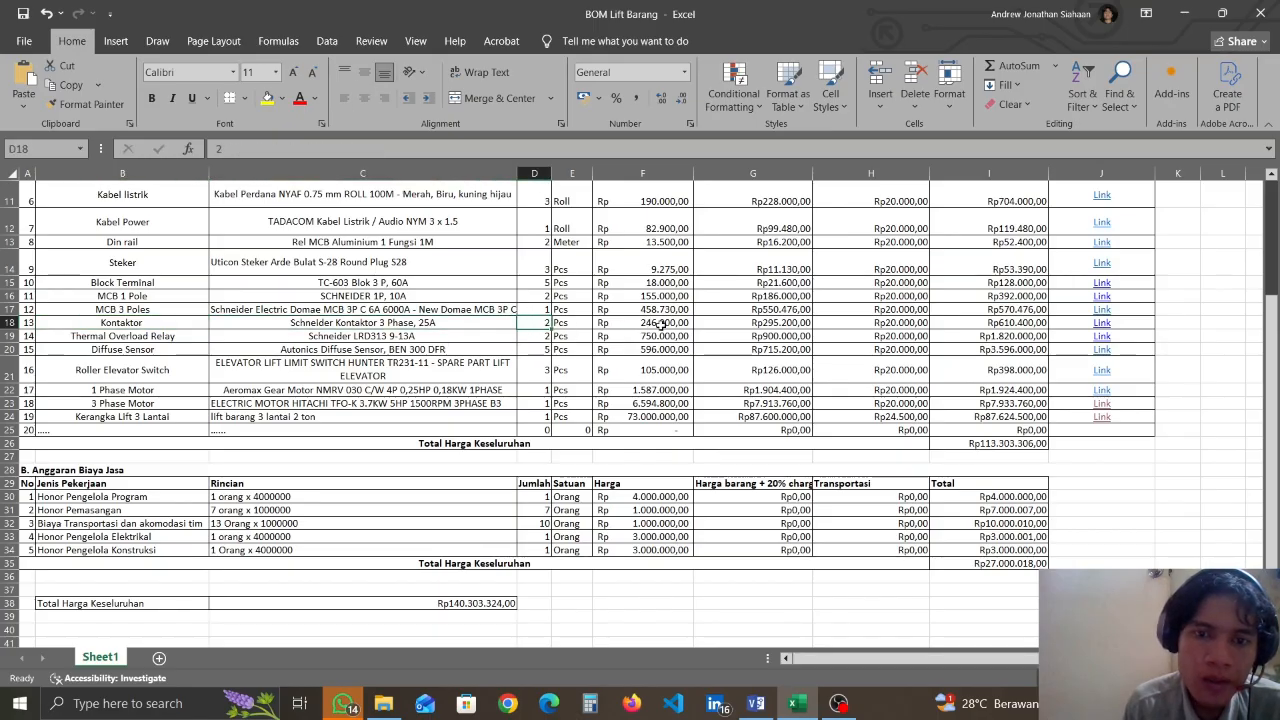
{"action": "left_click", "coordinate": [661, 324]}
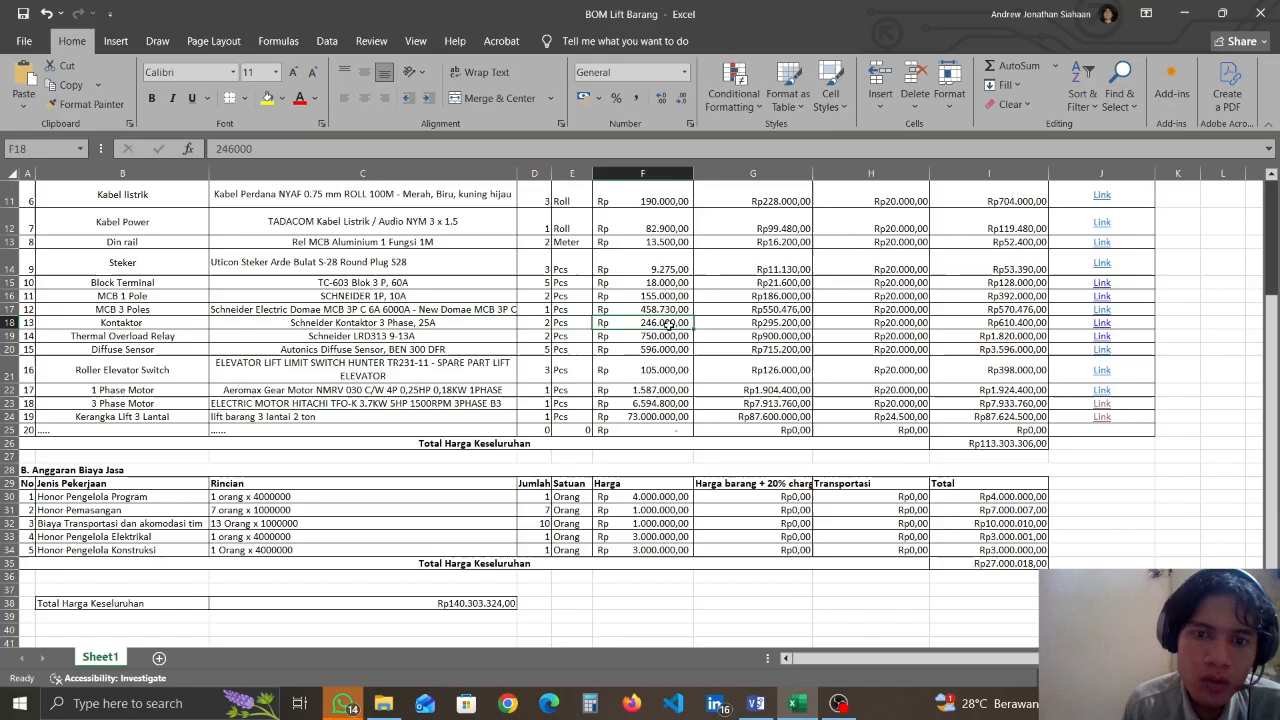
{"action": "left_click", "coordinate": [782, 325]}
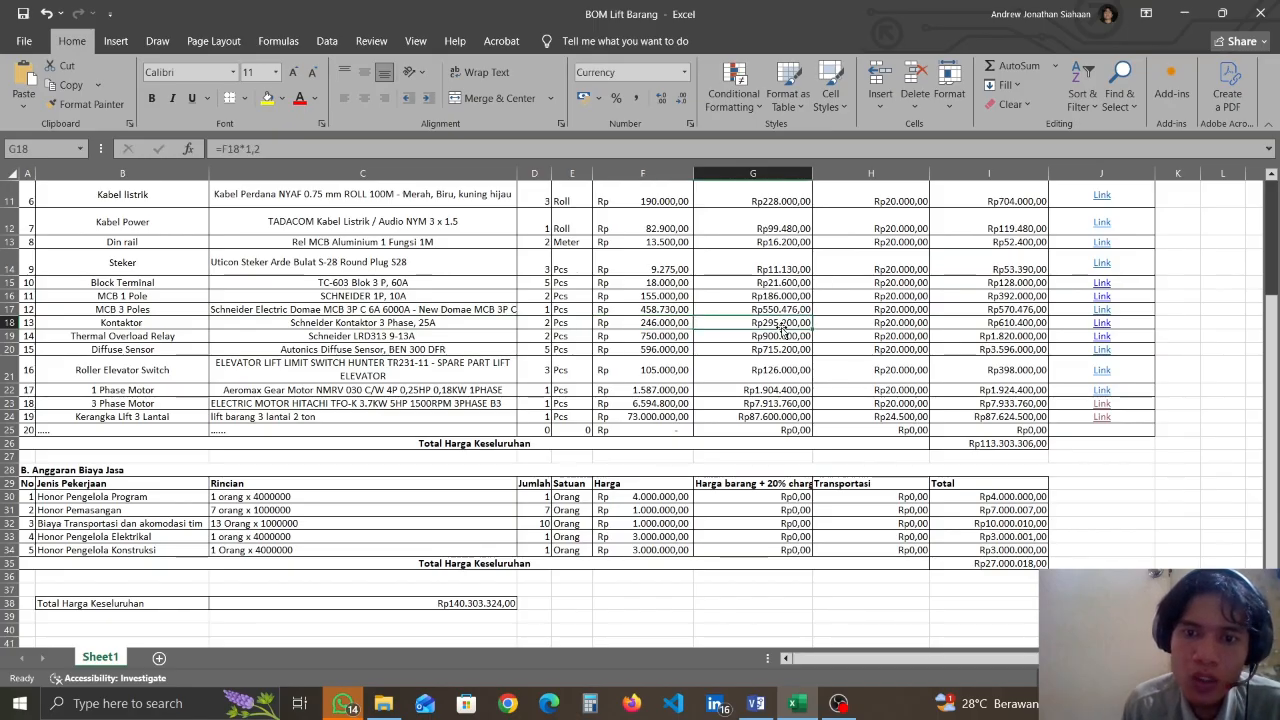
{"action": "left_click", "coordinate": [905, 321]}
{"action": "left_click", "coordinate": [1020, 325]}
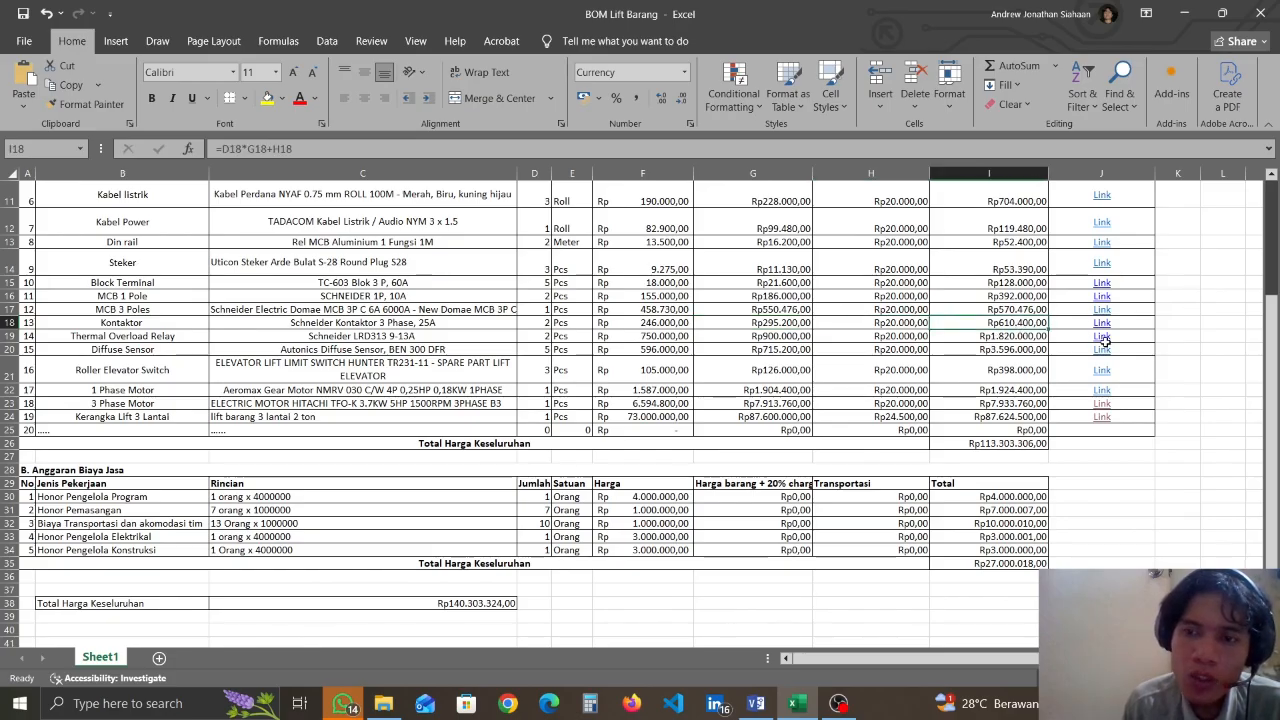
Review the Thermal Overload Relay row's name, quantity, price, price with 20% charge, transport cost and total
{"action": "left_click", "coordinate": [183, 338]}
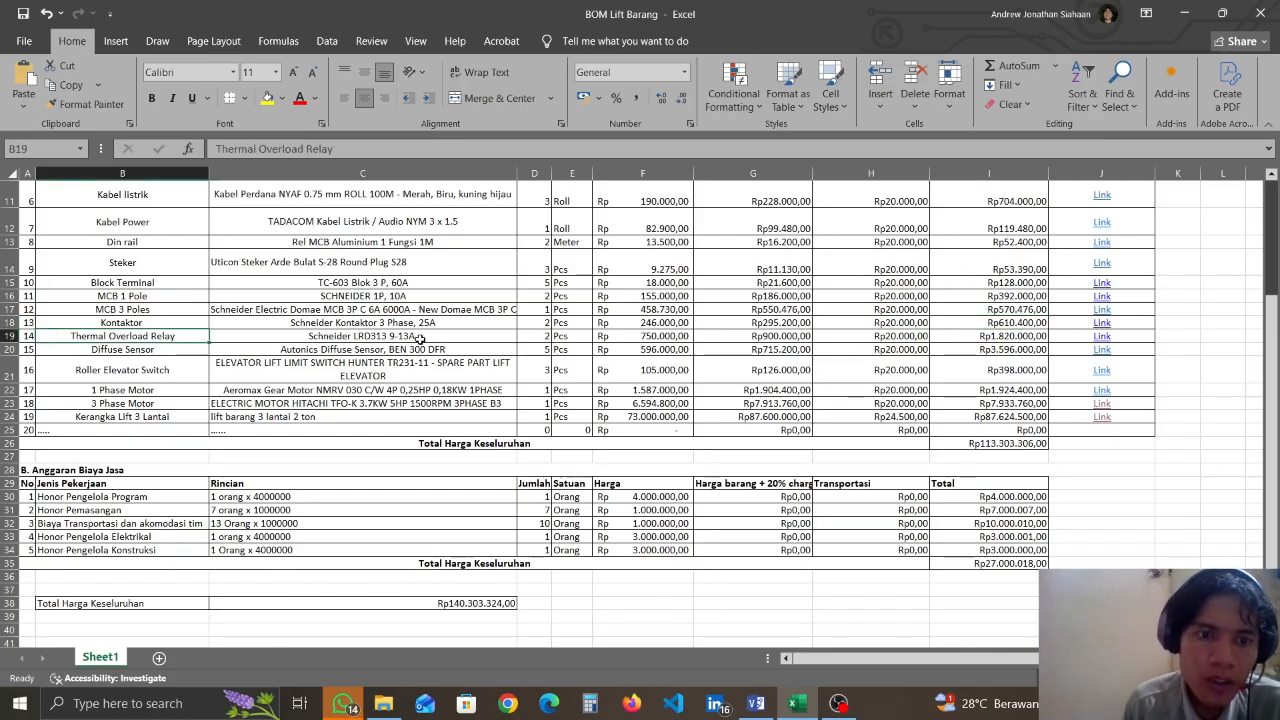
{"action": "left_click", "coordinate": [530, 338]}
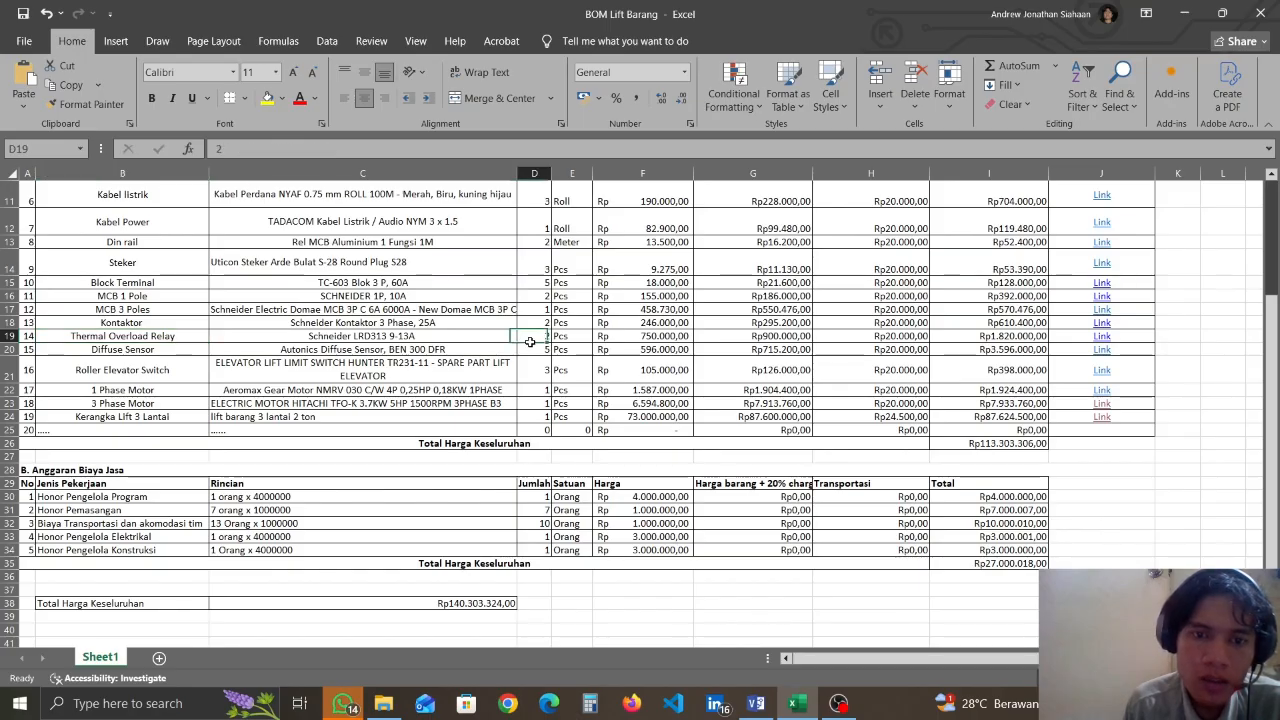
{"action": "left_click", "coordinate": [633, 338]}
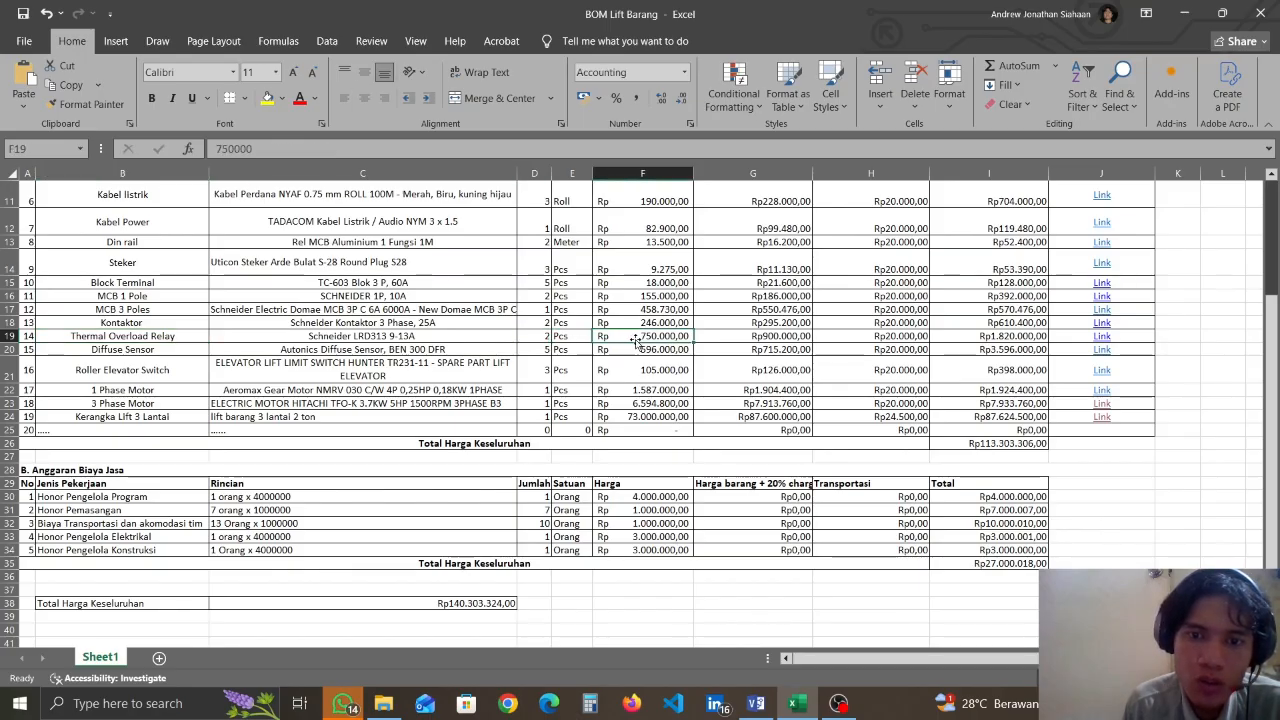
{"action": "left_click", "coordinate": [798, 337]}
{"action": "left_click", "coordinate": [905, 337]}
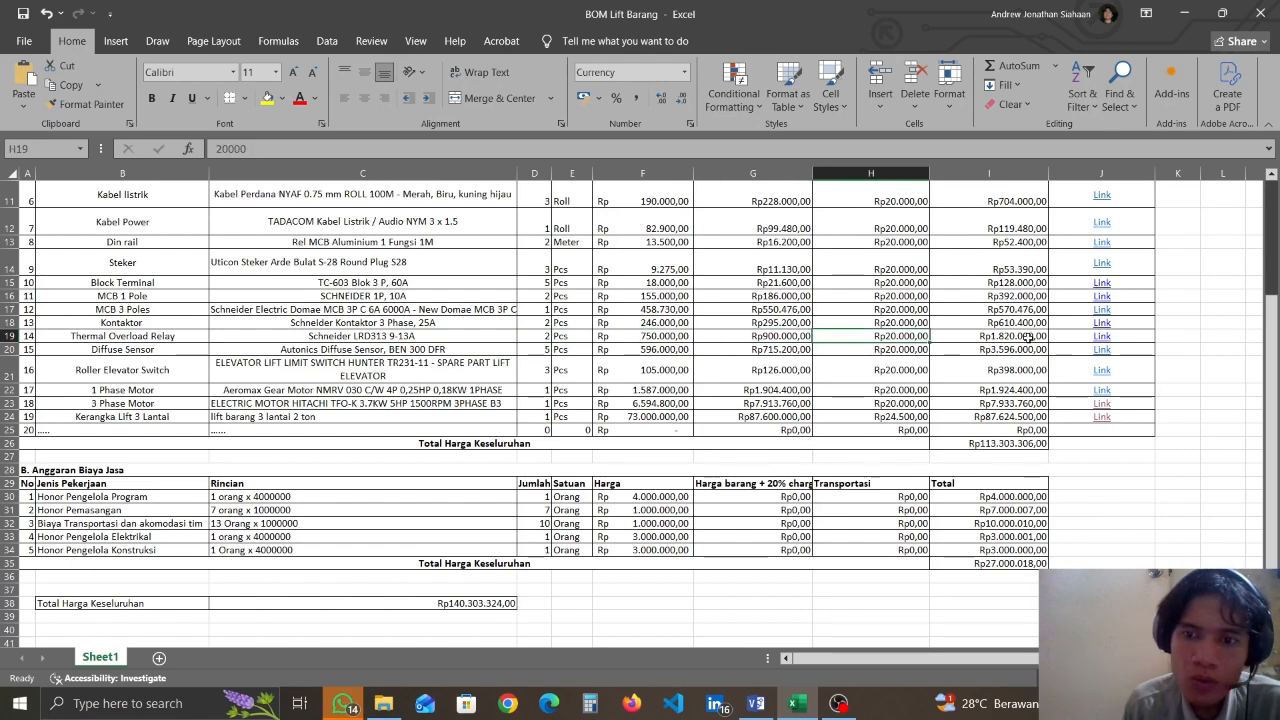
{"action": "left_click", "coordinate": [1026, 341]}
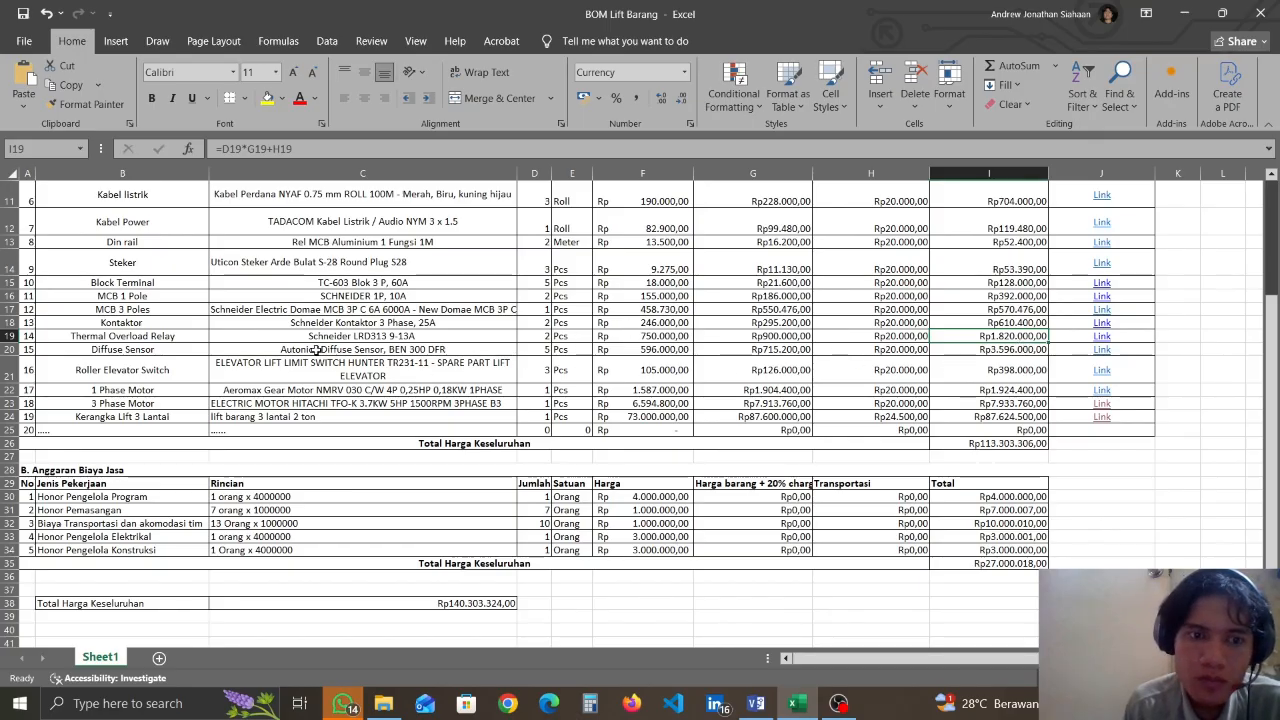
Review the Diffuse Sensor row from name and specification through quantity, both prices and transport cost to the total
{"action": "left_click", "coordinate": [152, 349]}
{"action": "left_click", "coordinate": [312, 354]}
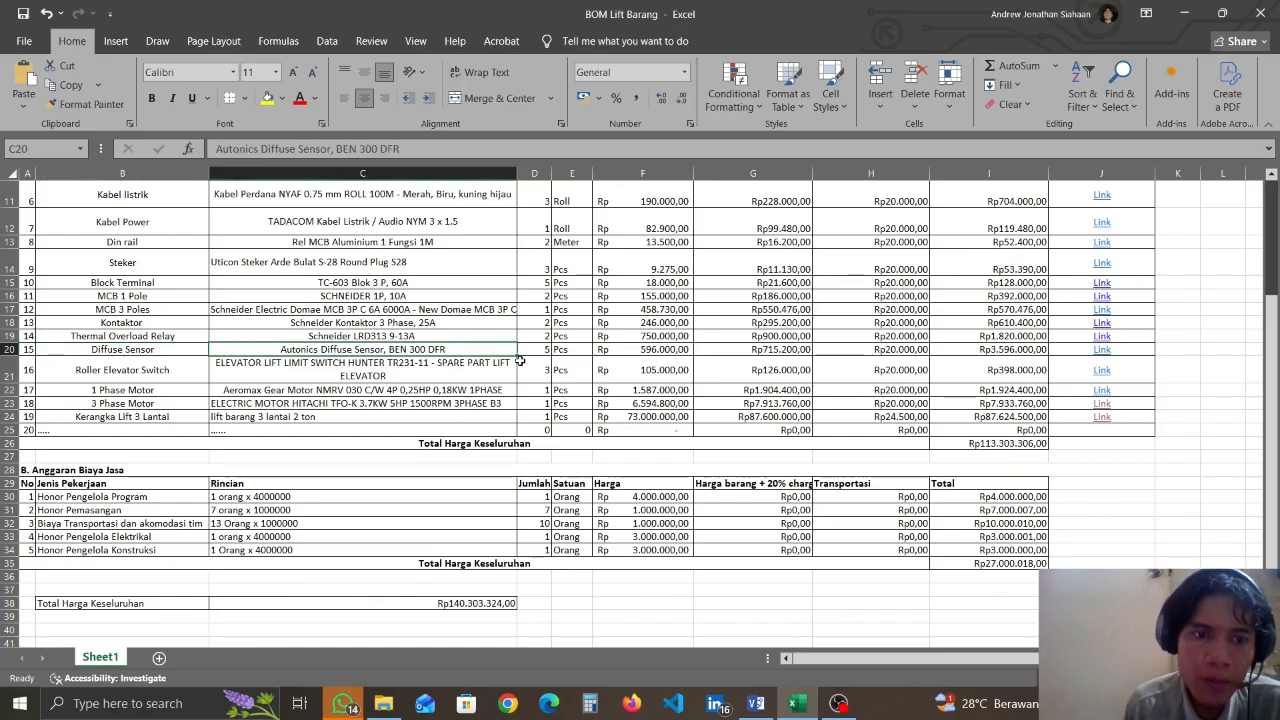
{"action": "left_click", "coordinate": [546, 350]}
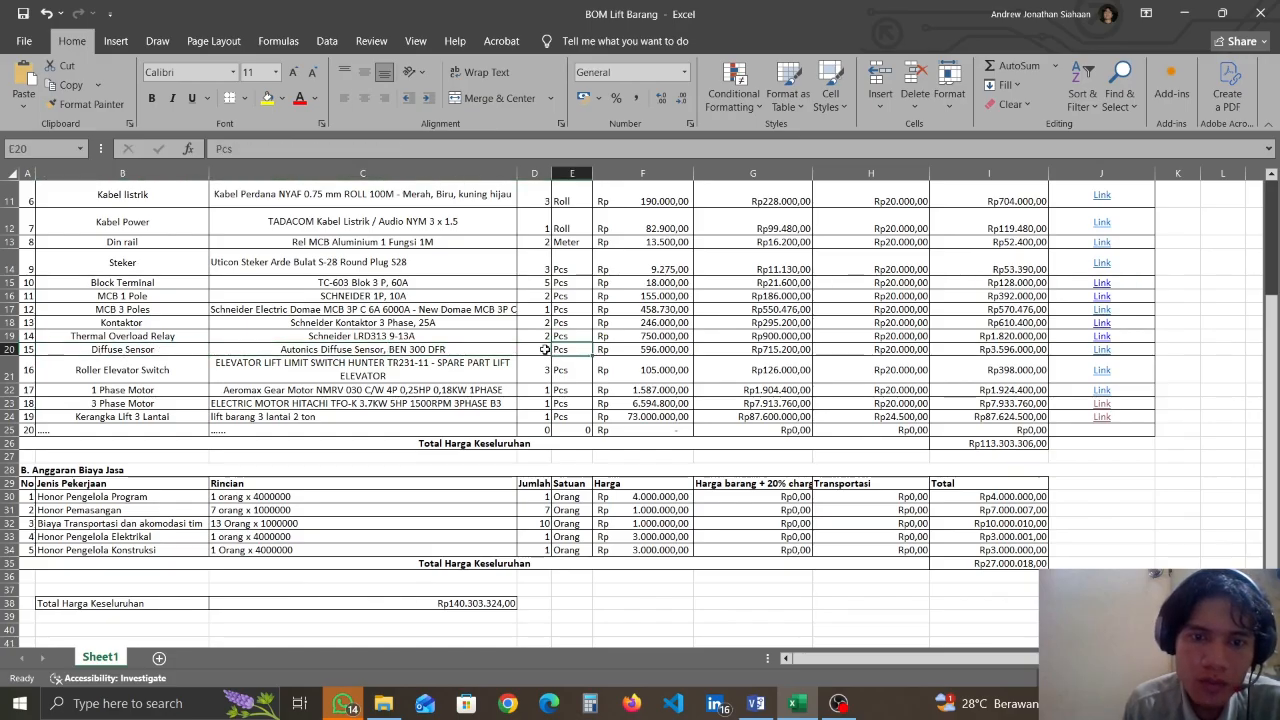
{"action": "left_click", "coordinate": [660, 351]}
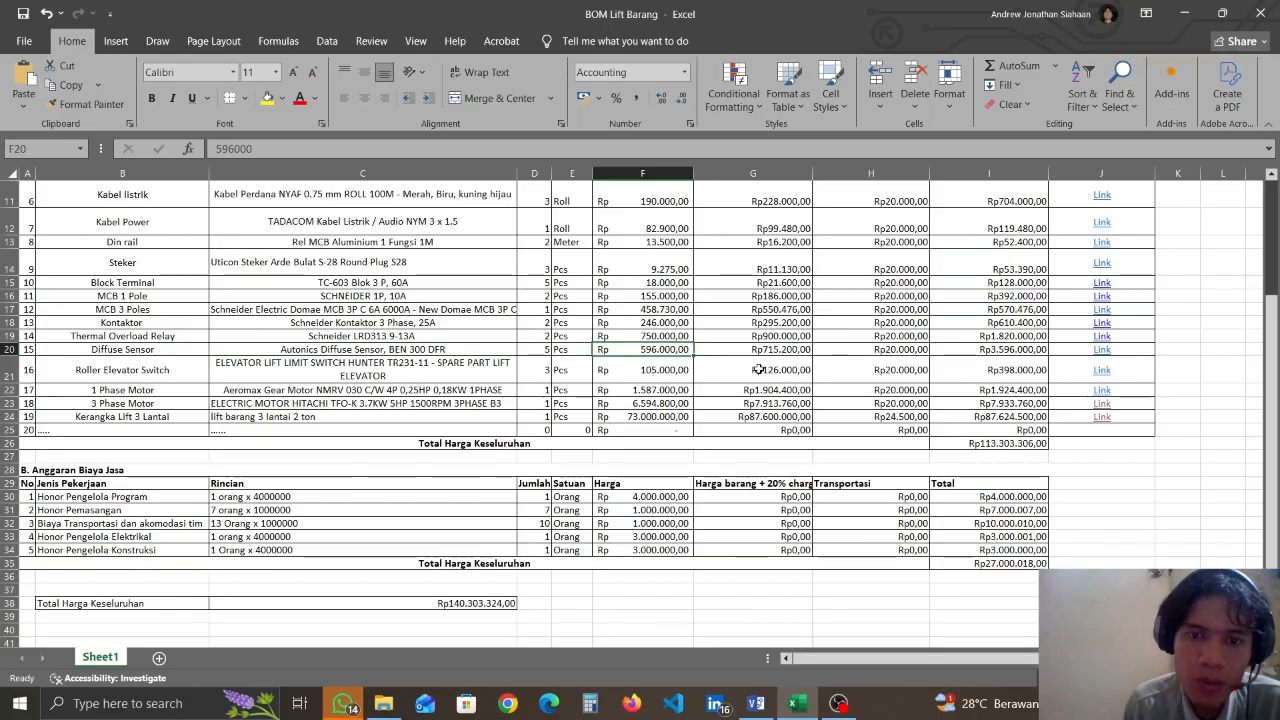
{"action": "left_click", "coordinate": [793, 353]}
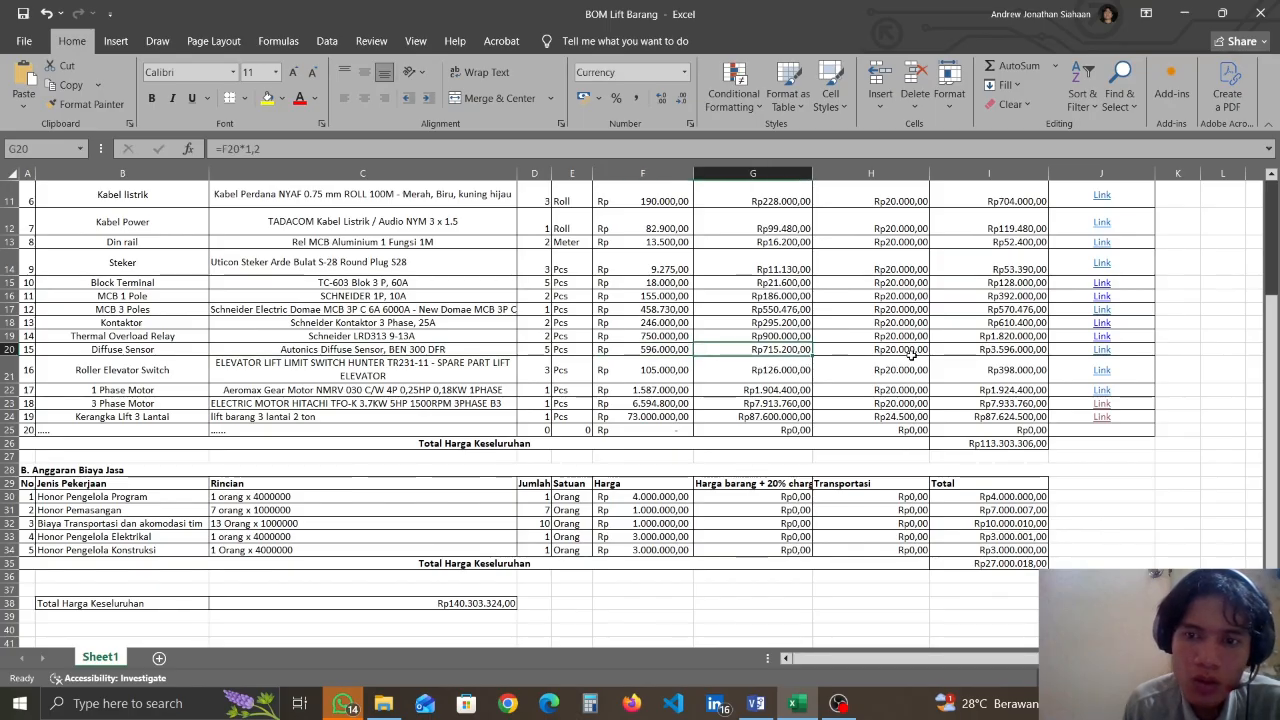
{"action": "key", "text": "Right"}
{"action": "key", "text": "Right"}
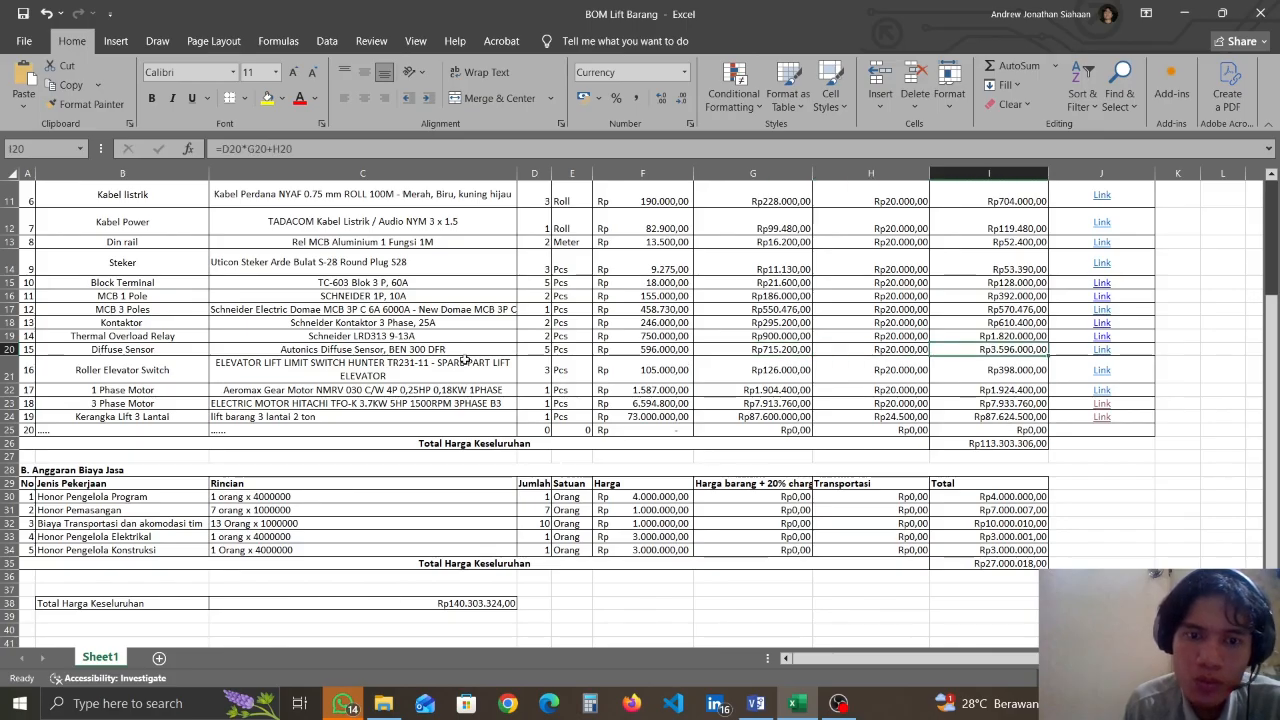
Review the Roller Elevator Switch row's specification, quantity, price, price with 20% charge, transport cost and total
{"action": "scroll", "coordinate": [462, 358], "scroll_direction": "down", "scroll_amount": 2}
{"action": "left_click", "coordinate": [127, 258]}
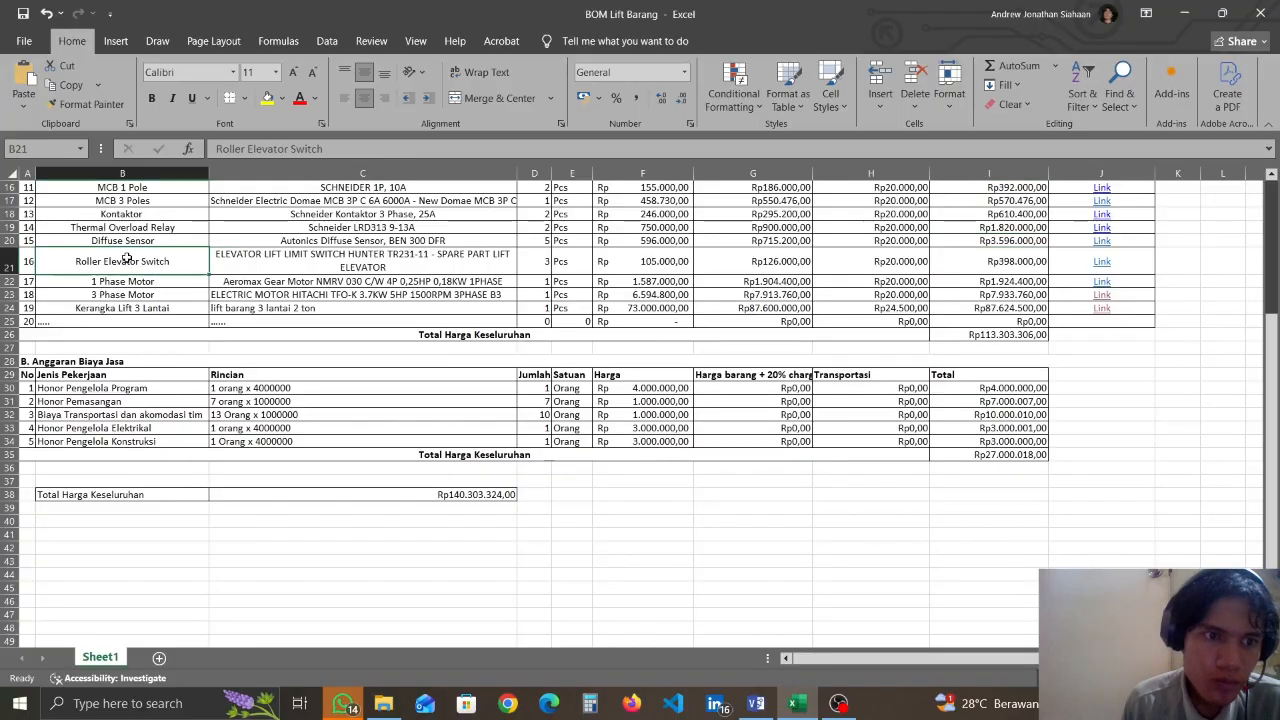
{"action": "left_click", "coordinate": [290, 265]}
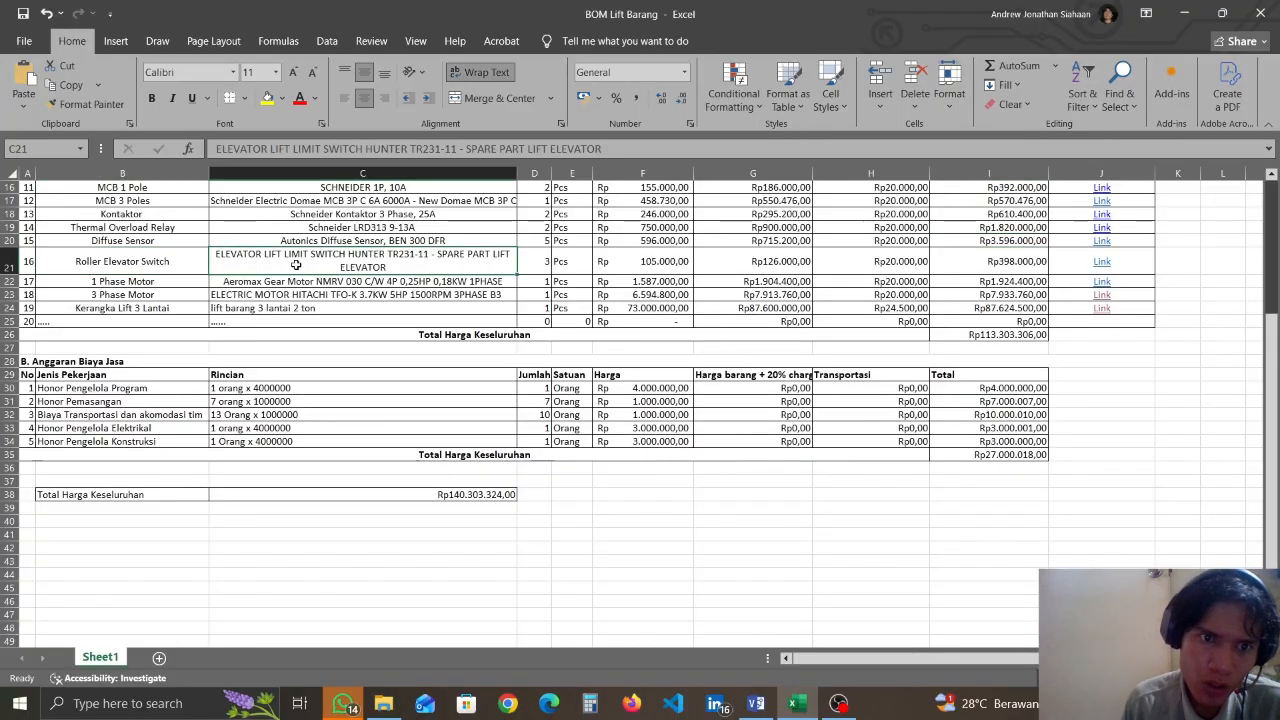
{"action": "left_click", "coordinate": [537, 265]}
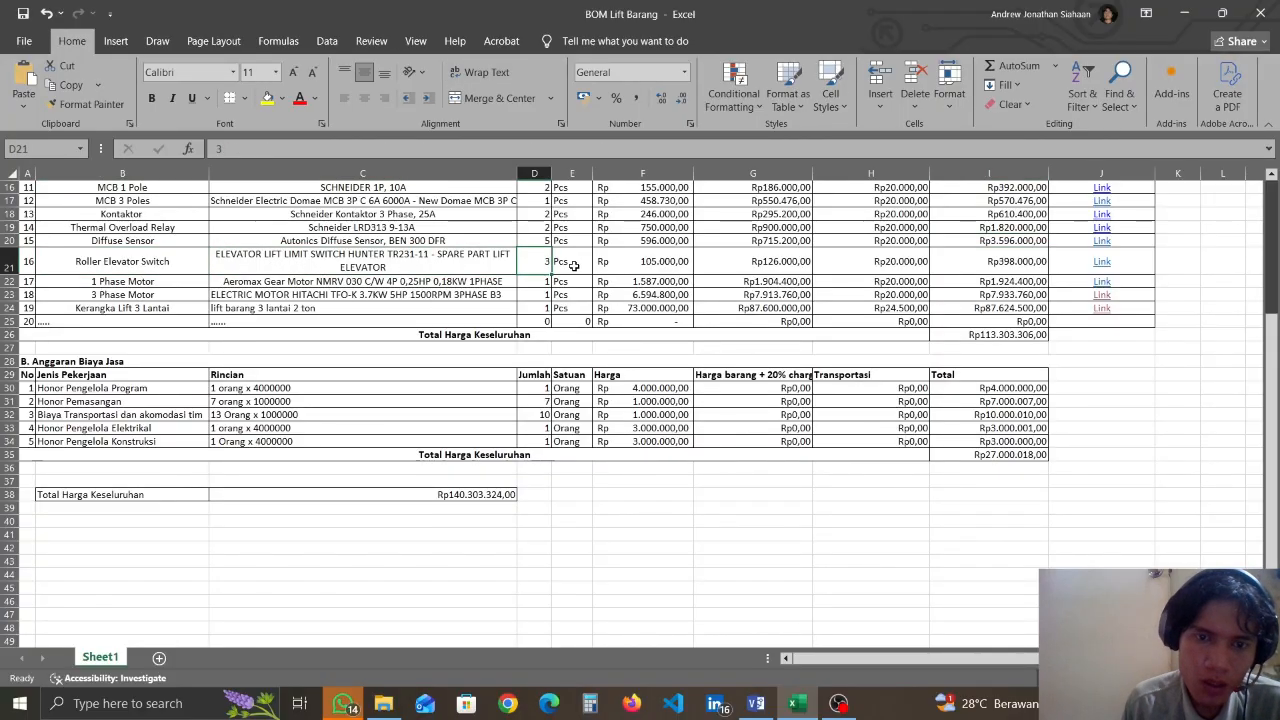
{"action": "left_click", "coordinate": [618, 265]}
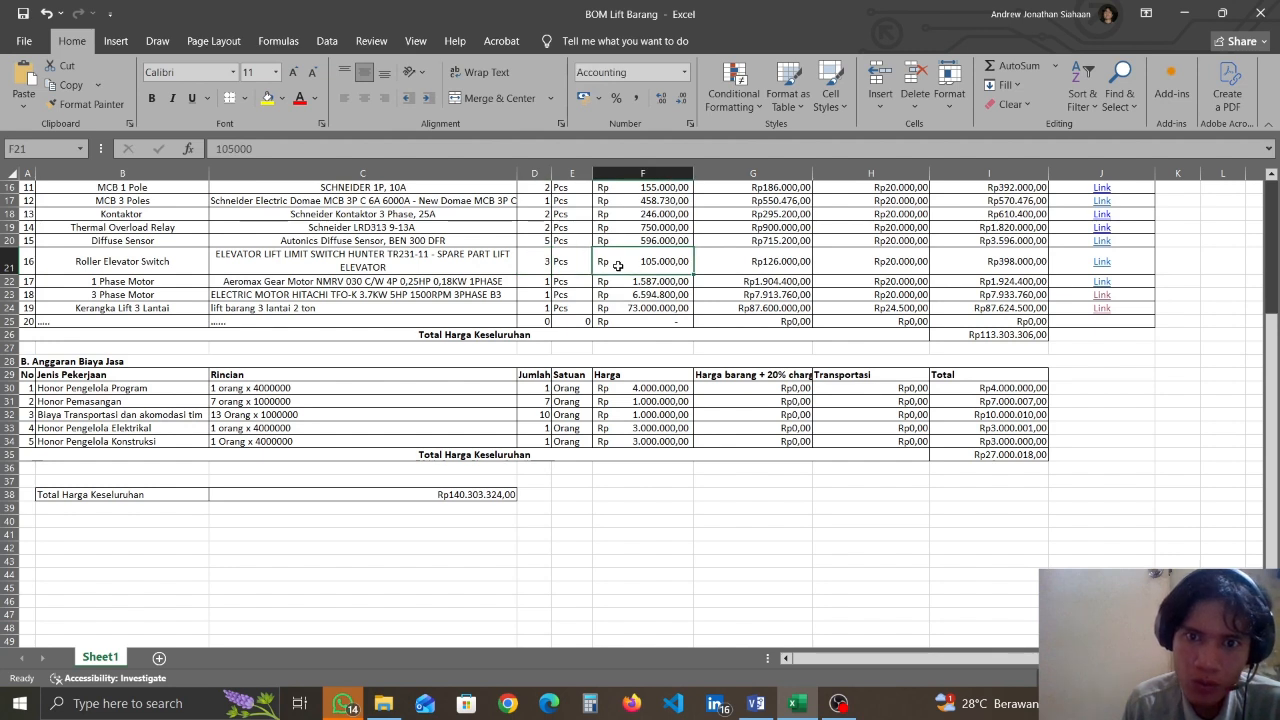
{"action": "left_click", "coordinate": [783, 265]}
{"action": "left_click", "coordinate": [915, 268]}
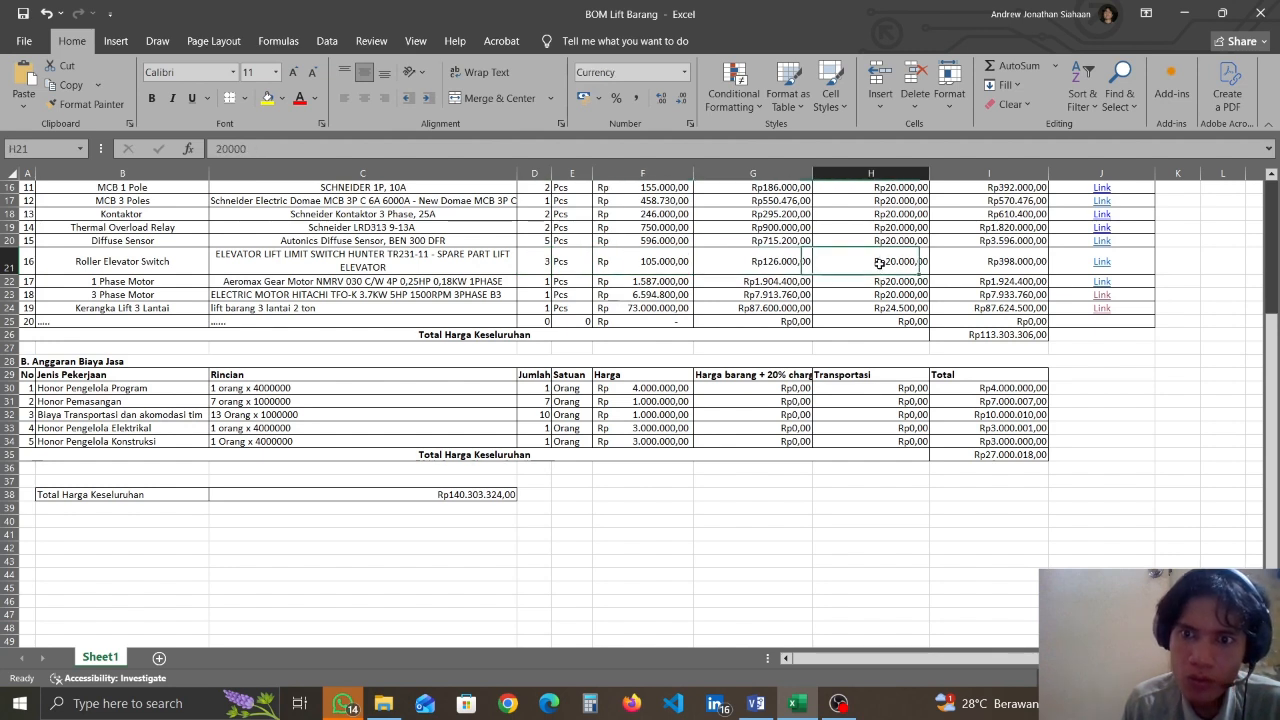
{"action": "left_click", "coordinate": [1030, 263]}
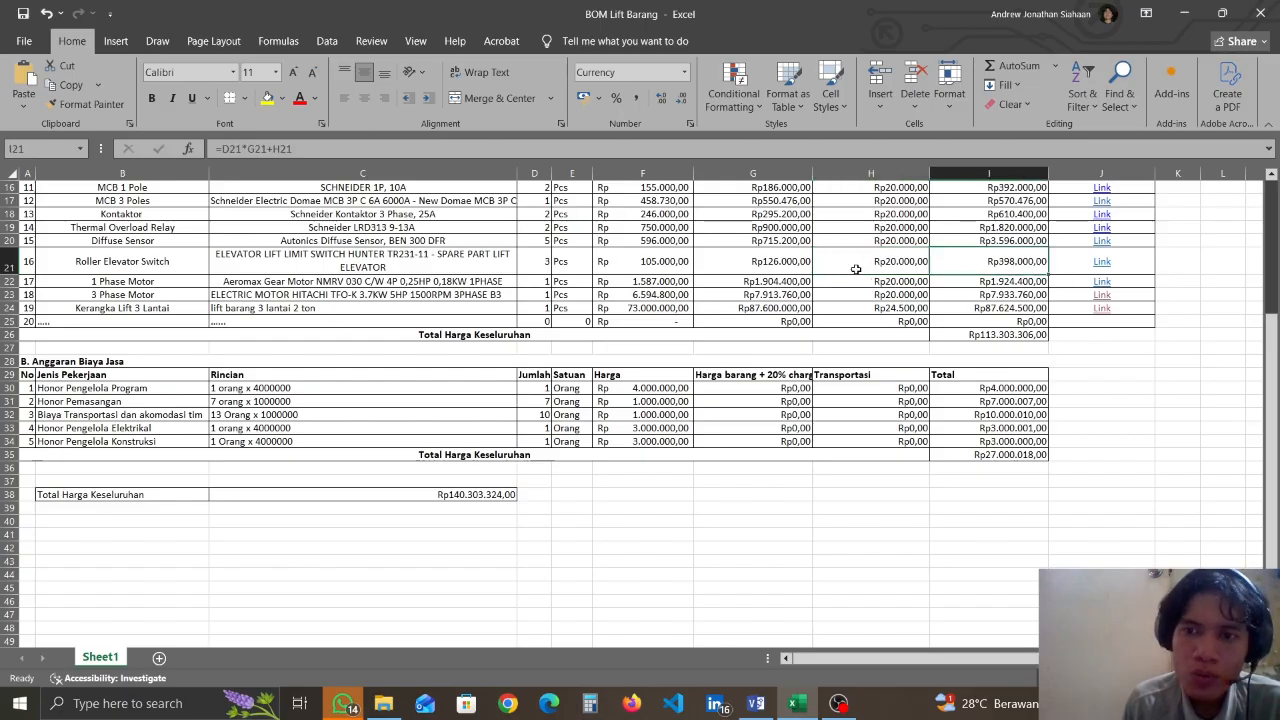
Review the 1 Phase Motor row from name and specification through unit, price with 20% charge and transport cost to the total
{"action": "left_click", "coordinate": [121, 282]}
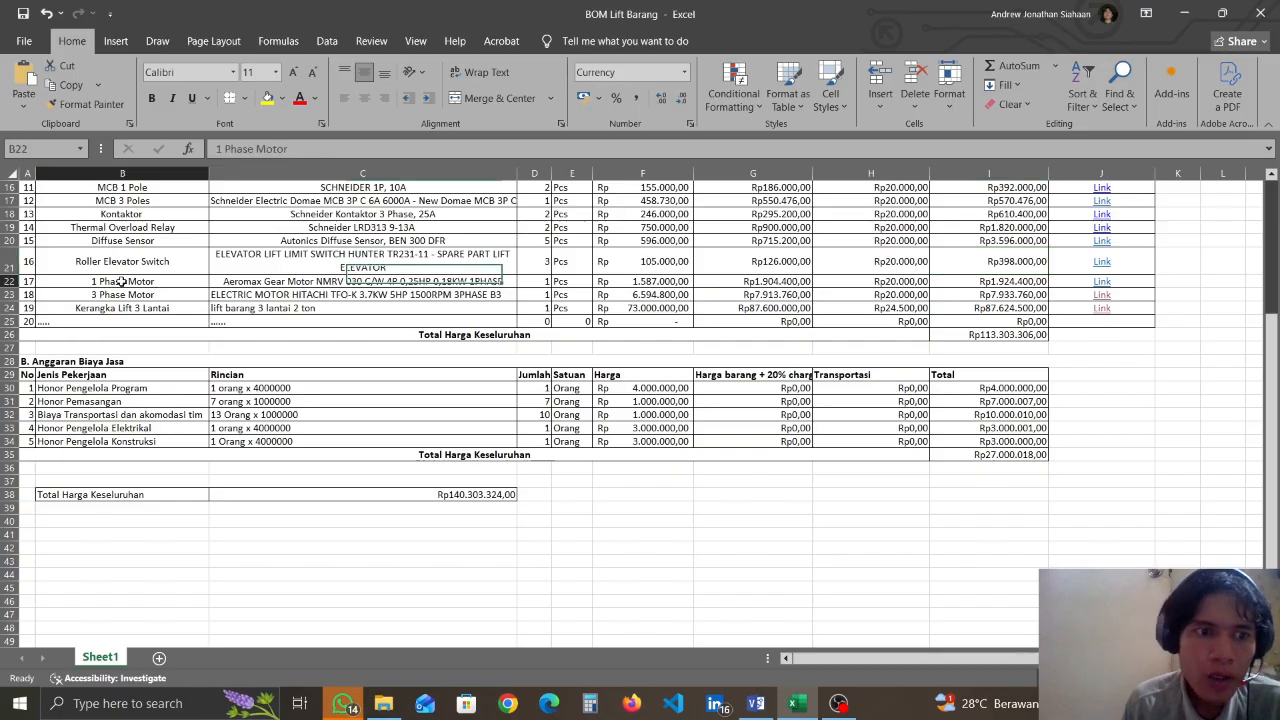
{"action": "left_click", "coordinate": [282, 282]}
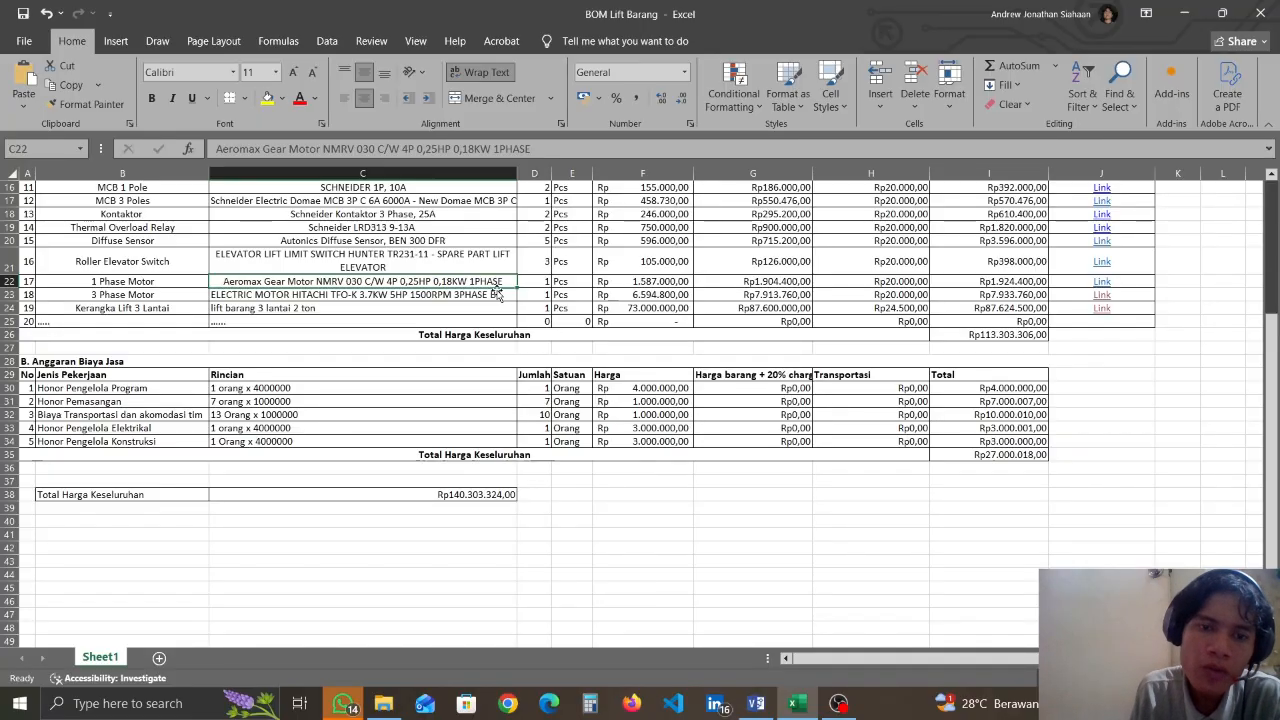
{"action": "left_click", "coordinate": [562, 283]}
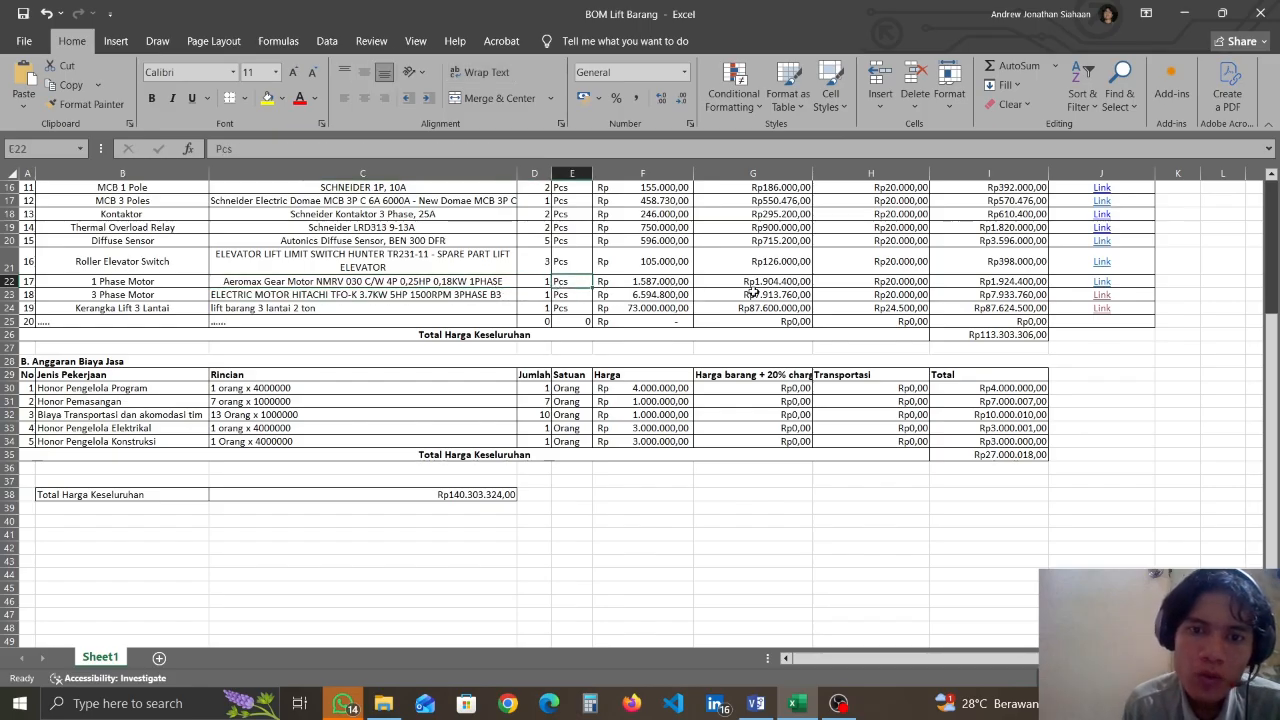
{"action": "left_click", "coordinate": [778, 283]}
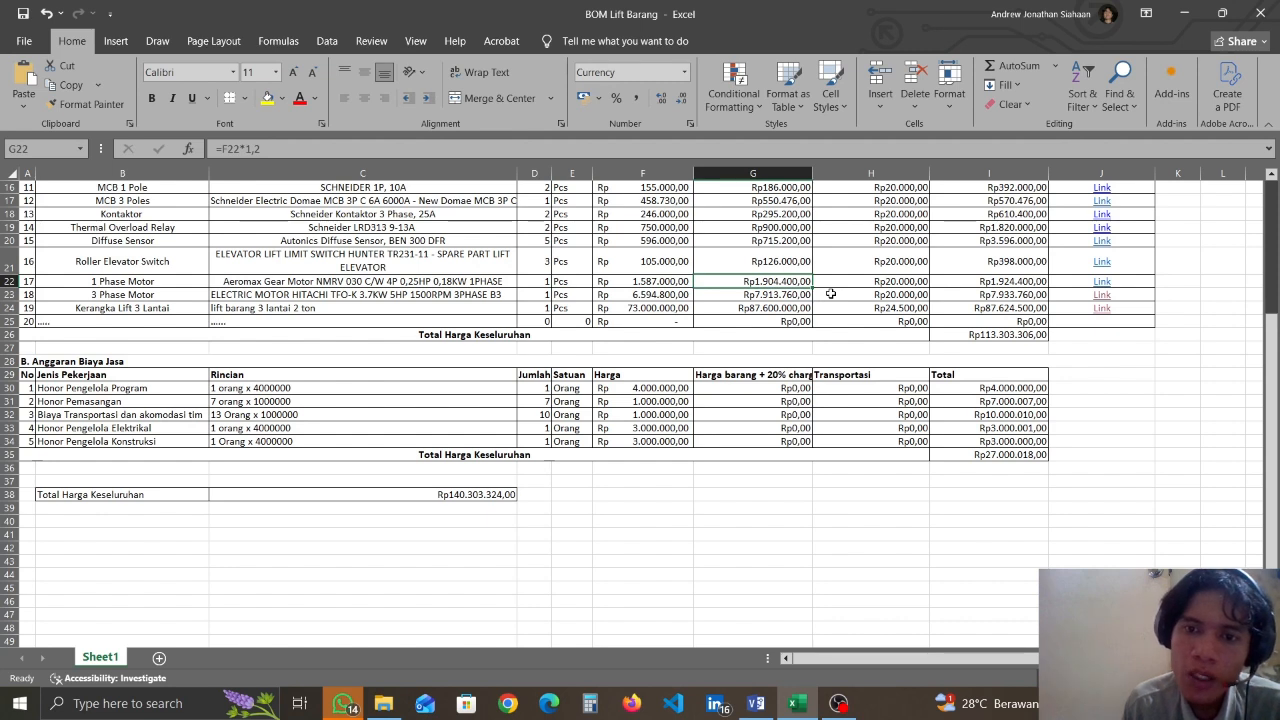
{"action": "left_click", "coordinate": [878, 284]}
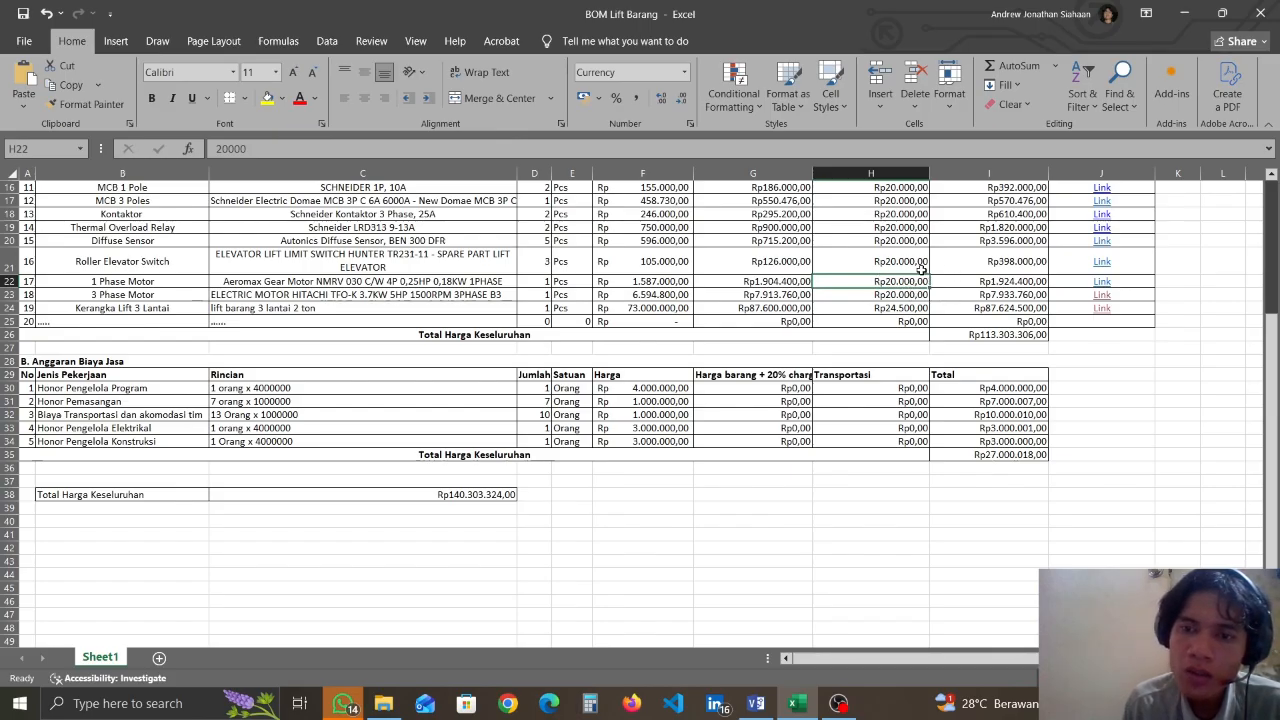
{"action": "left_click", "coordinate": [980, 283]}
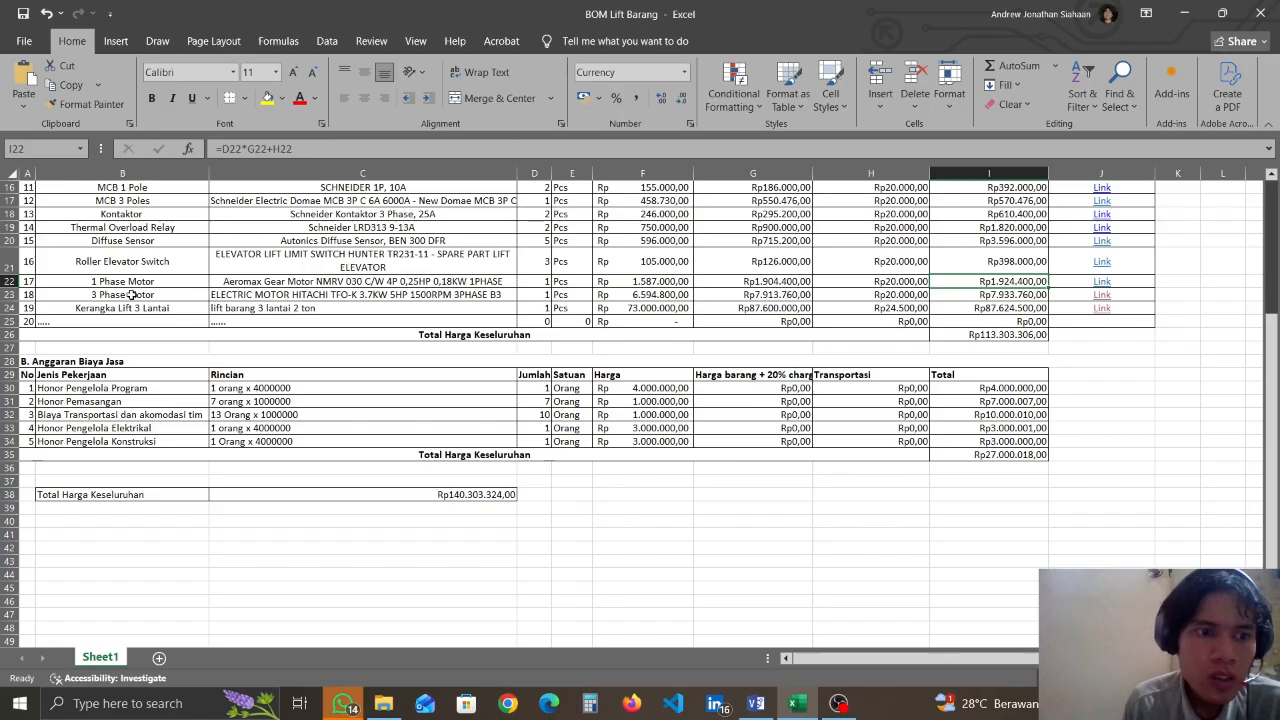
Review the 3 Phase Motor row's specification, quantity, price, price with 20% charge, transport cost and total
{"action": "left_click", "coordinate": [162, 284]}
{"action": "left_click", "coordinate": [262, 298]}
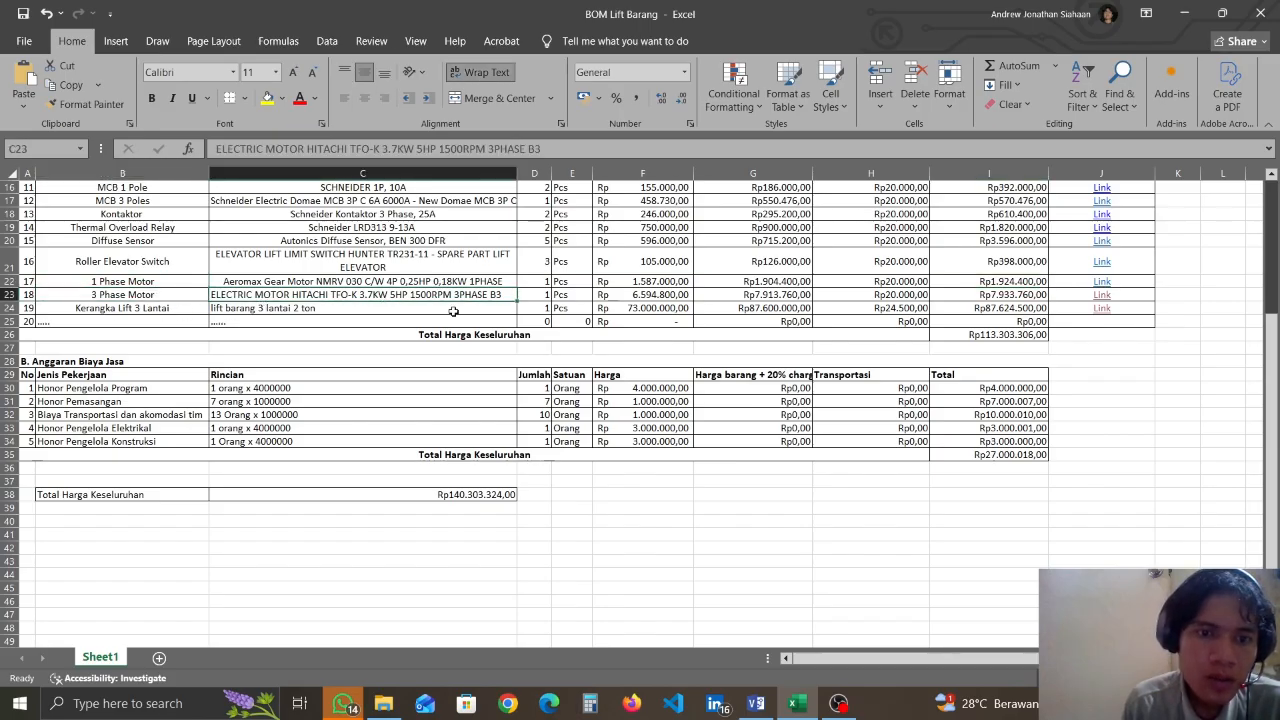
{"action": "left_click", "coordinate": [530, 295]}
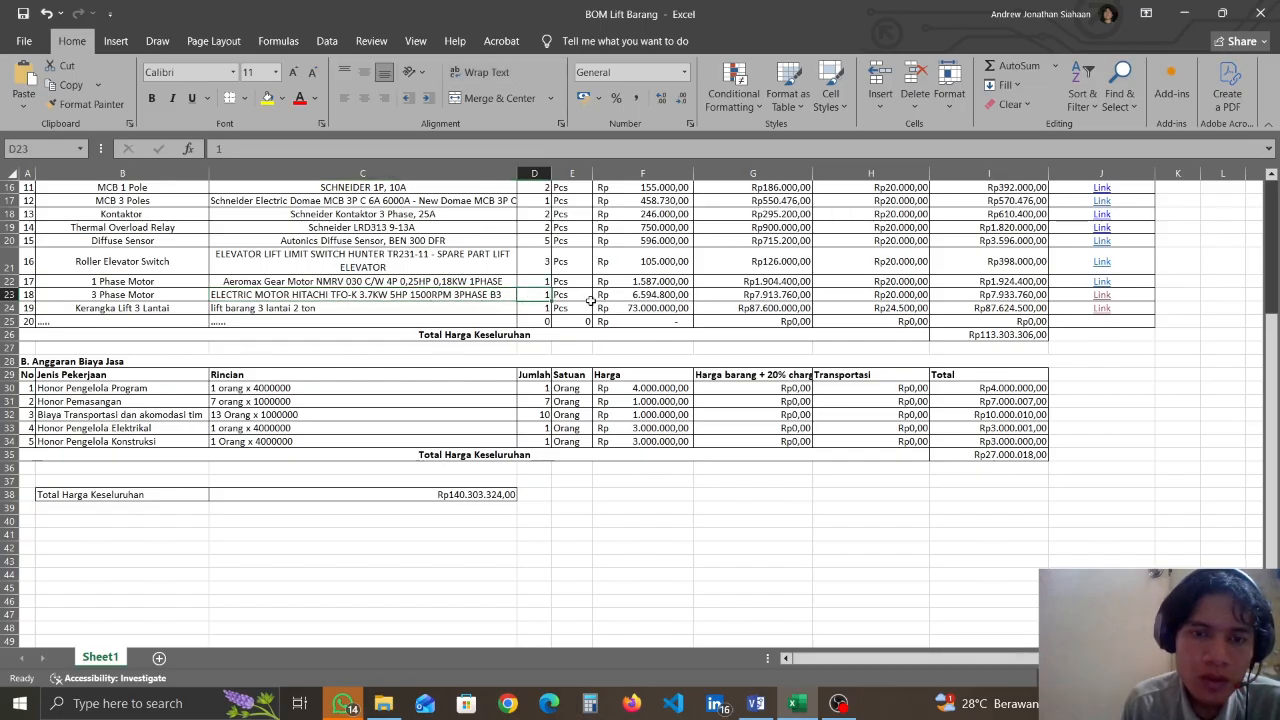
{"action": "left_click", "coordinate": [650, 296]}
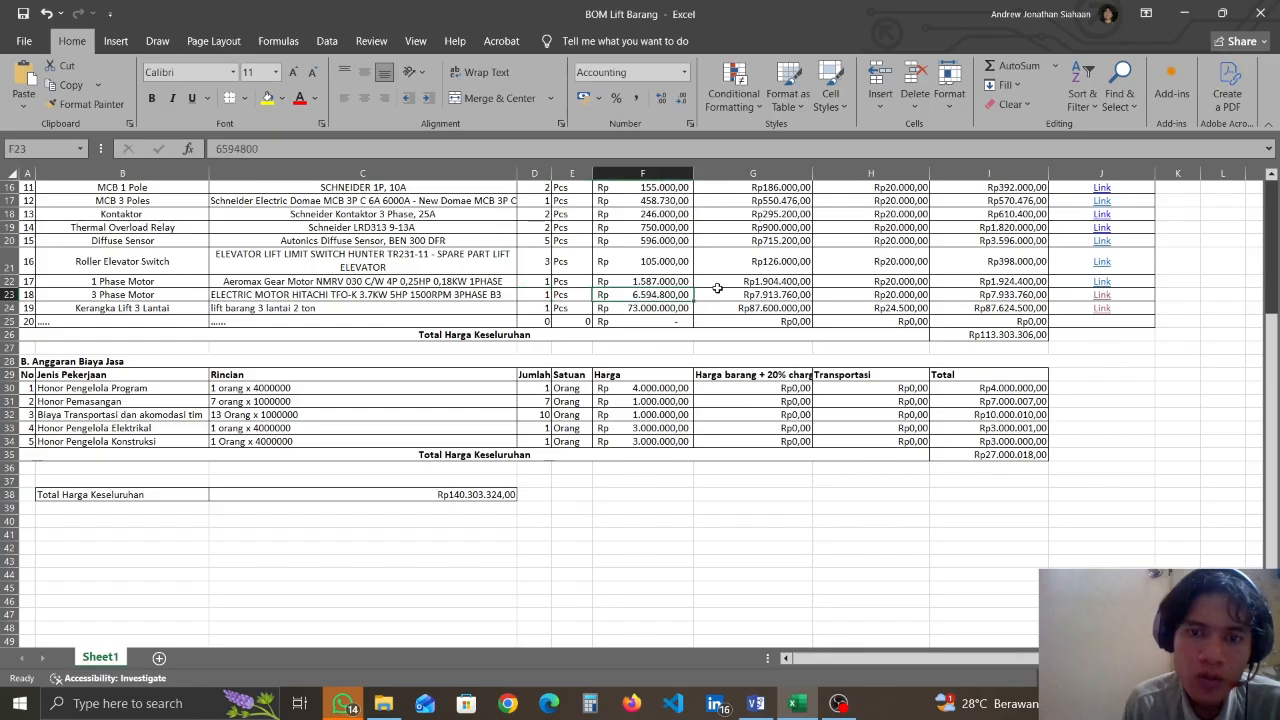
{"action": "left_click", "coordinate": [778, 295]}
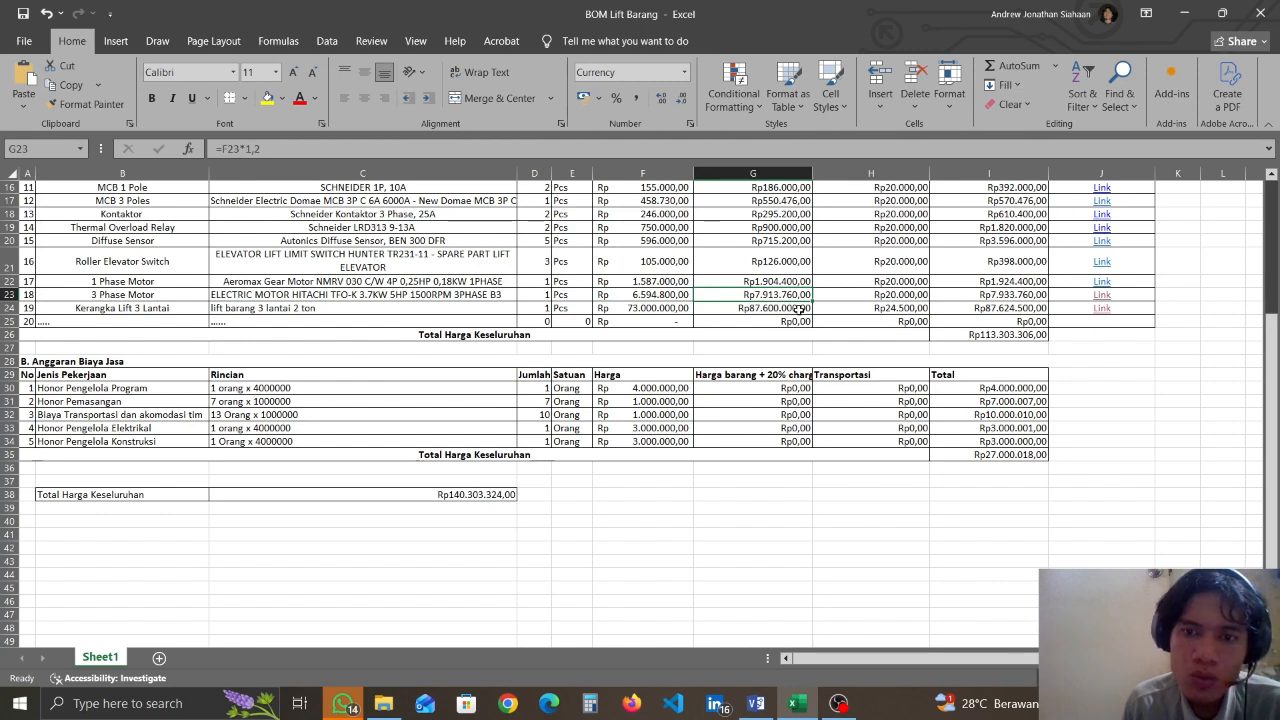
{"action": "left_click", "coordinate": [868, 297]}
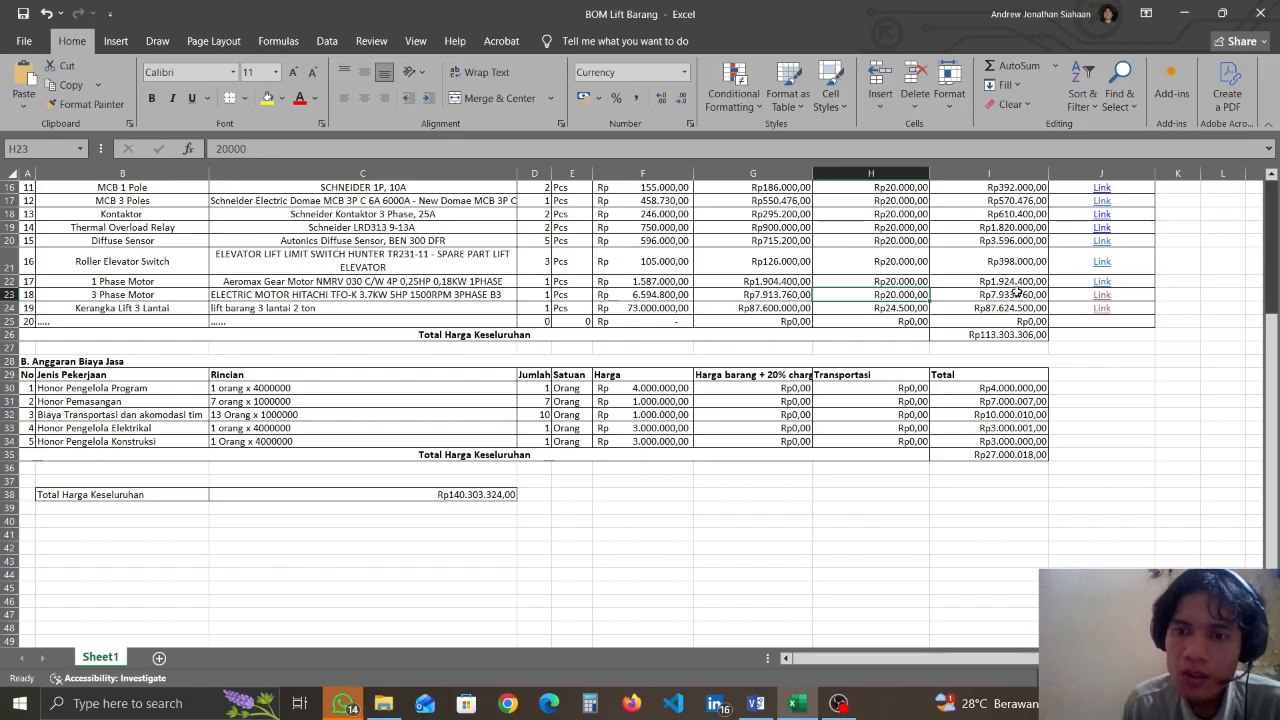
{"action": "left_click", "coordinate": [986, 296]}
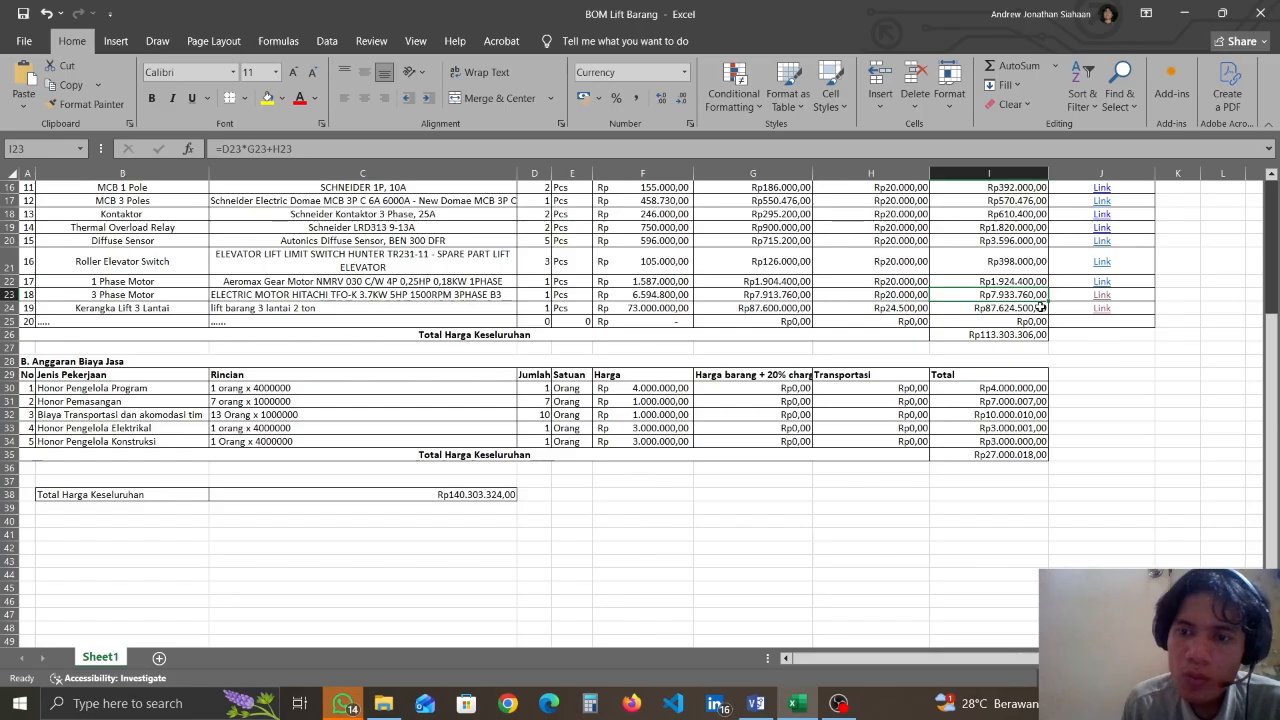
Review the Kerangka Lift 3 Lantai row's name, specification, quantity, price, price with 20% charge, transport cost and total
{"action": "left_click", "coordinate": [98, 308]}
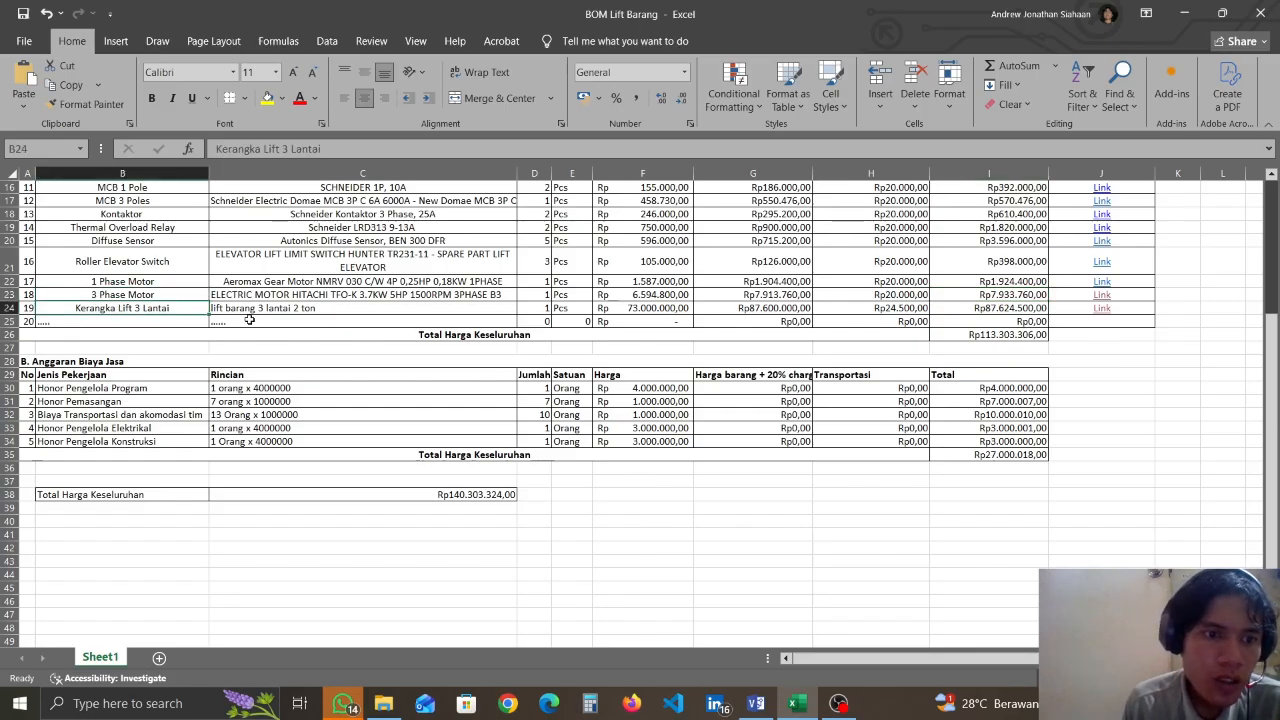
{"action": "key", "text": "Right"}
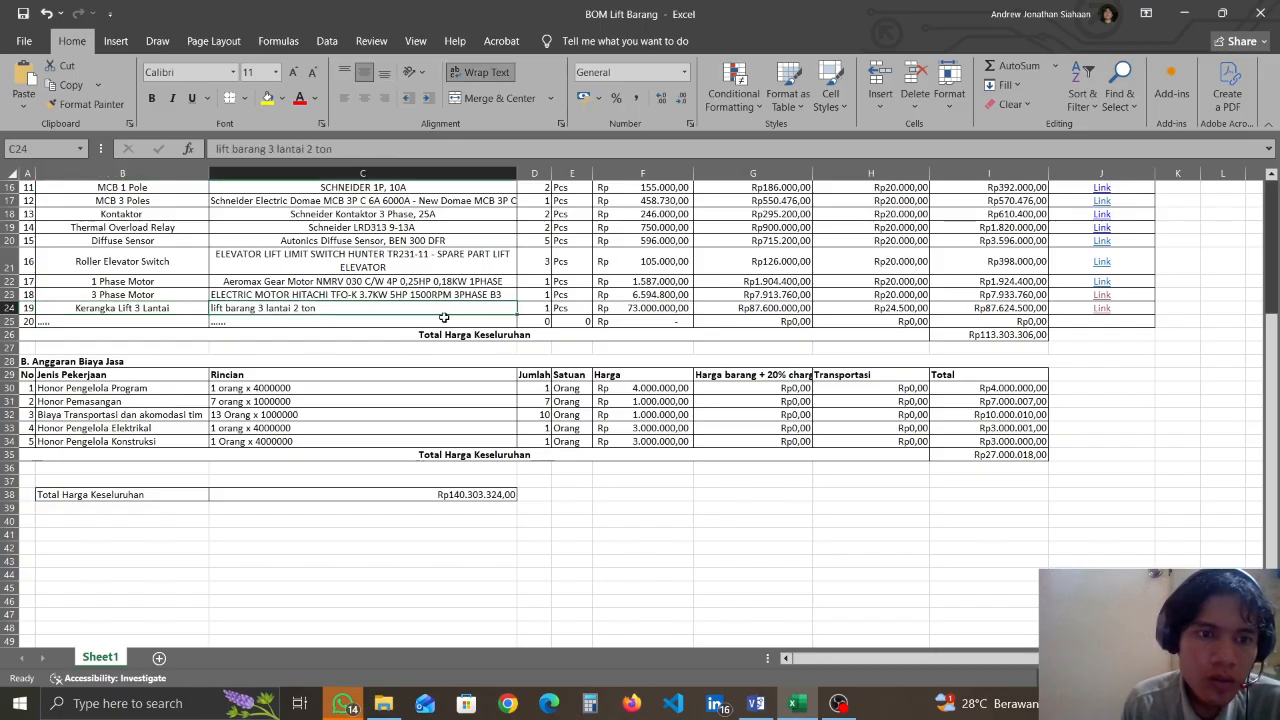
{"action": "key", "text": "Right"}
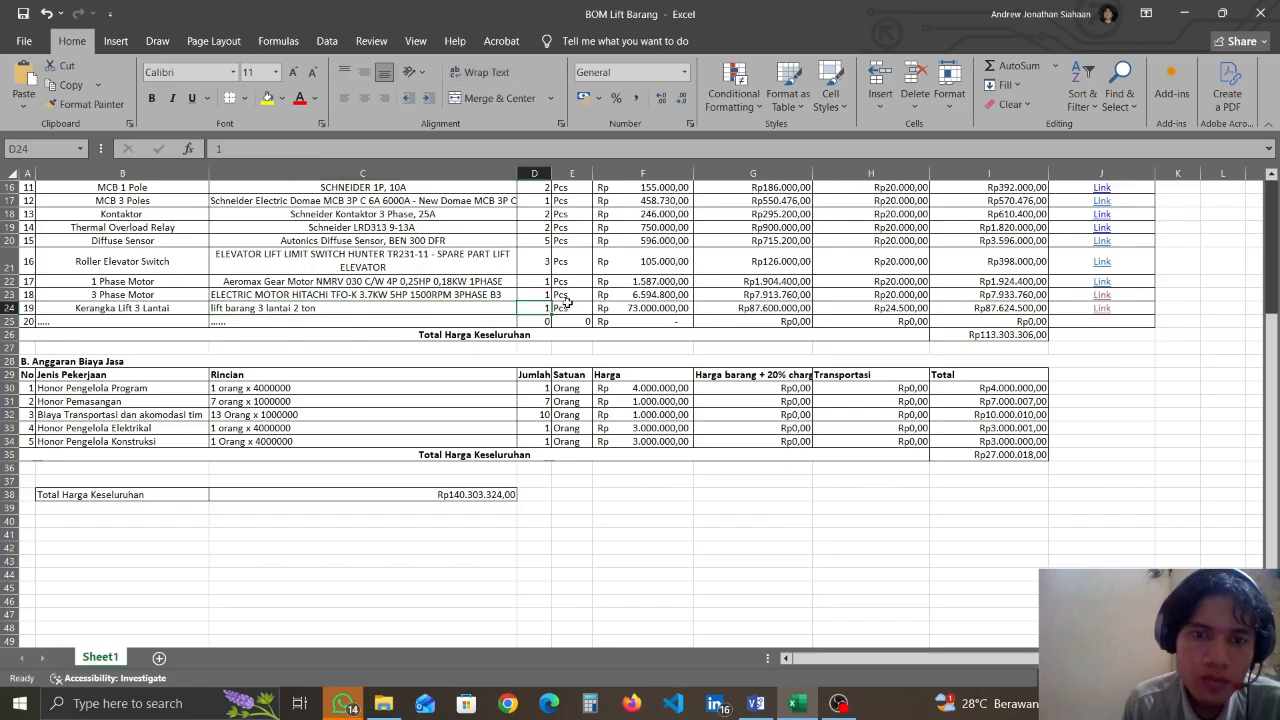
{"action": "left_click", "coordinate": [672, 309]}
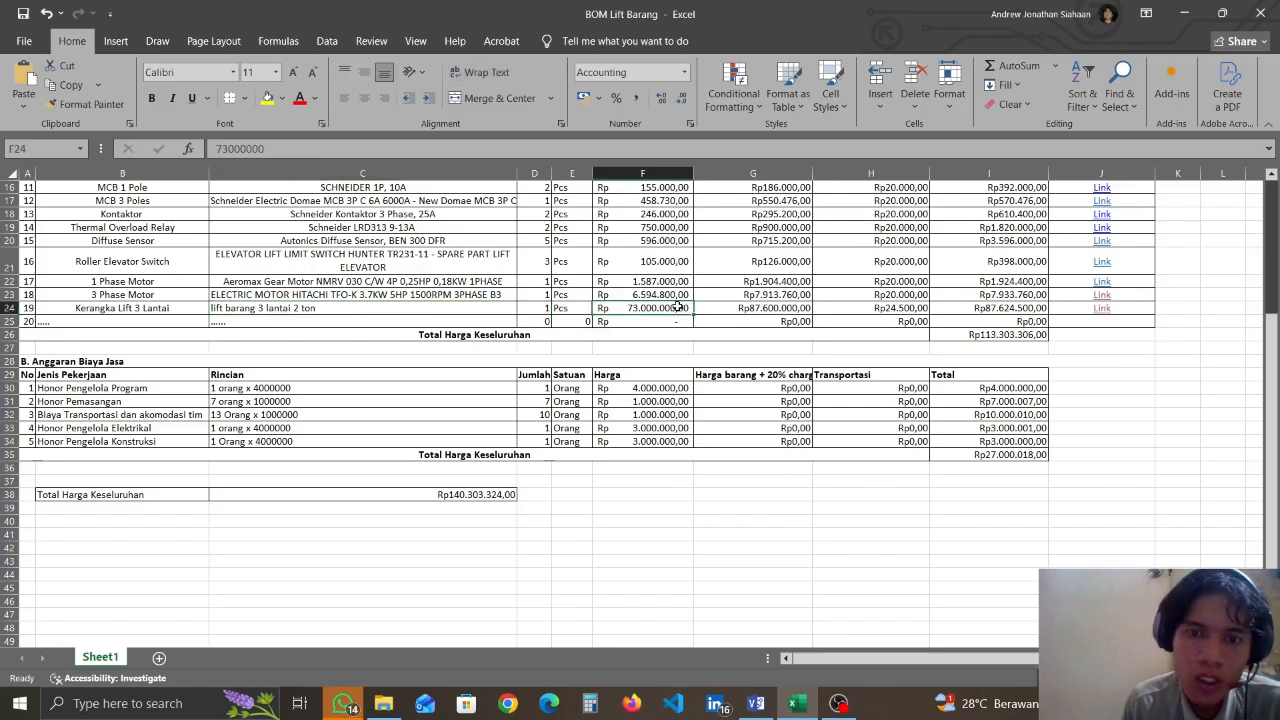
{"action": "left_click", "coordinate": [745, 311]}
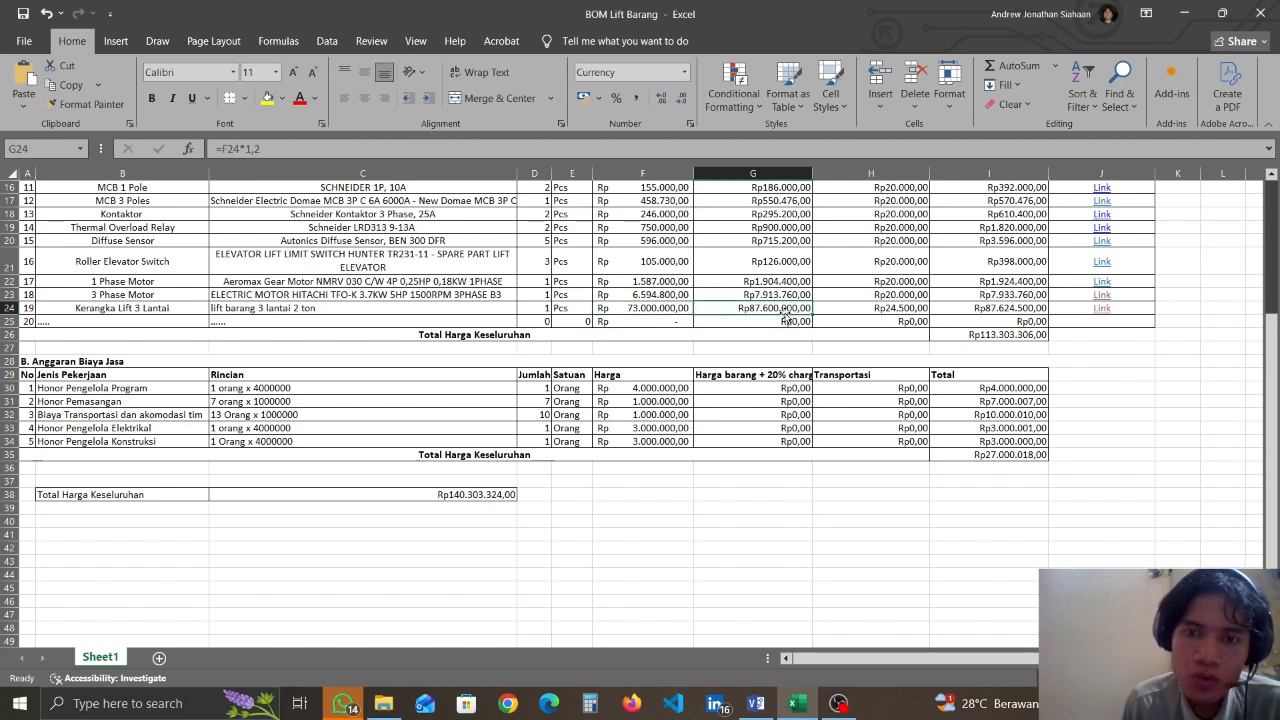
{"action": "left_click", "coordinate": [897, 312]}
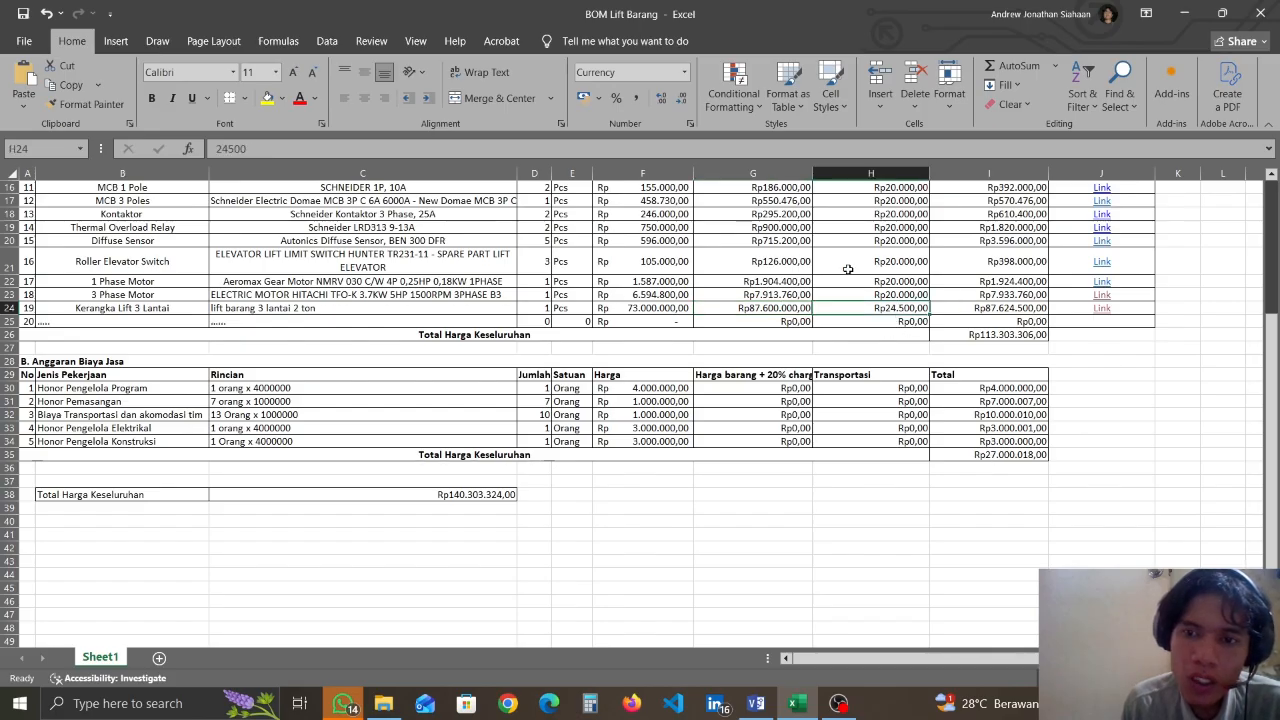
{"action": "left_click", "coordinate": [1020, 310]}
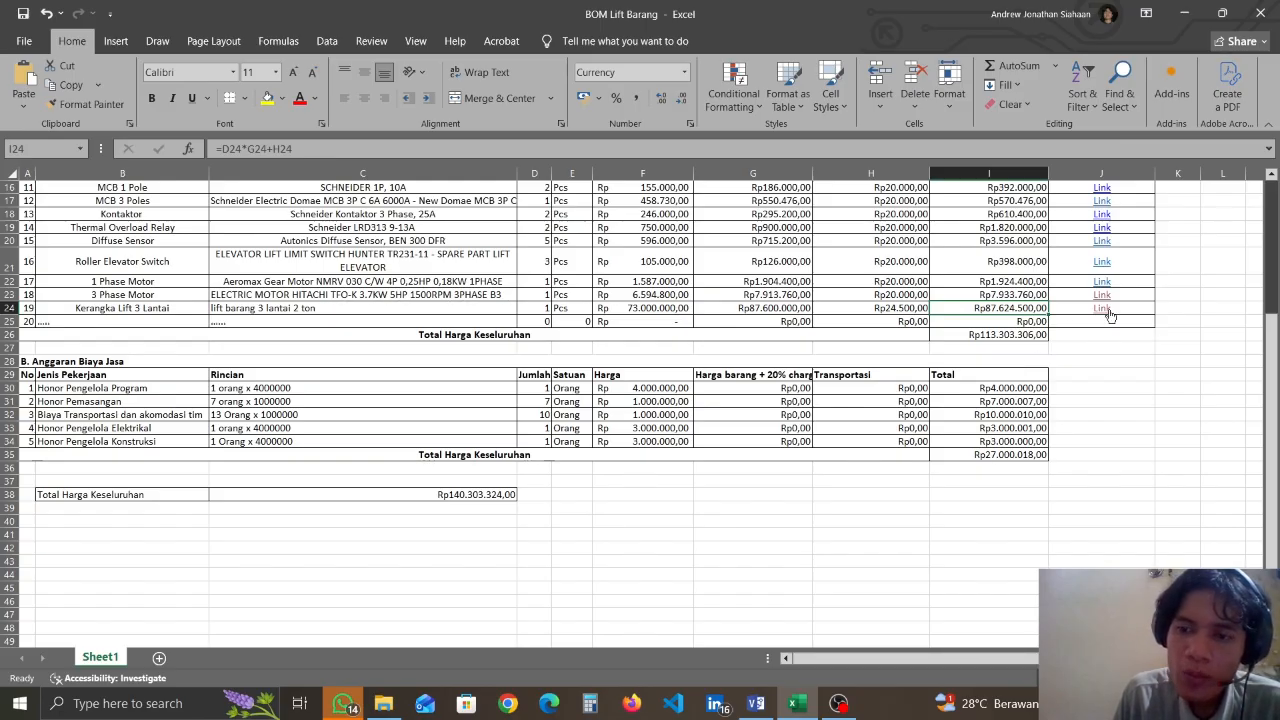
Review the Honor Pengelola Program row's details, price and total in the Anggaran Biaya Jasa section
{"action": "scroll", "coordinate": [350, 345], "scroll_direction": "down", "scroll_amount": 3}
{"action": "scroll", "coordinate": [335, 346], "scroll_direction": "down", "scroll_amount": 1}
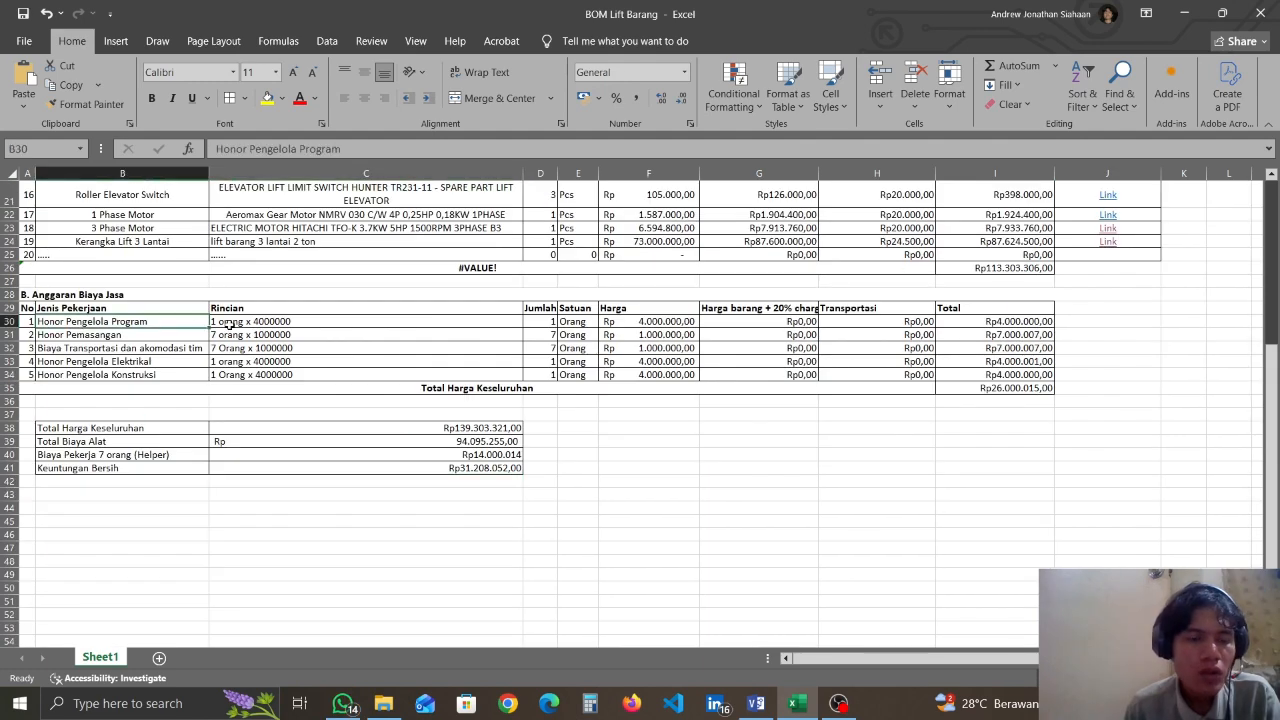
{"action": "left_click", "coordinate": [230, 324]}
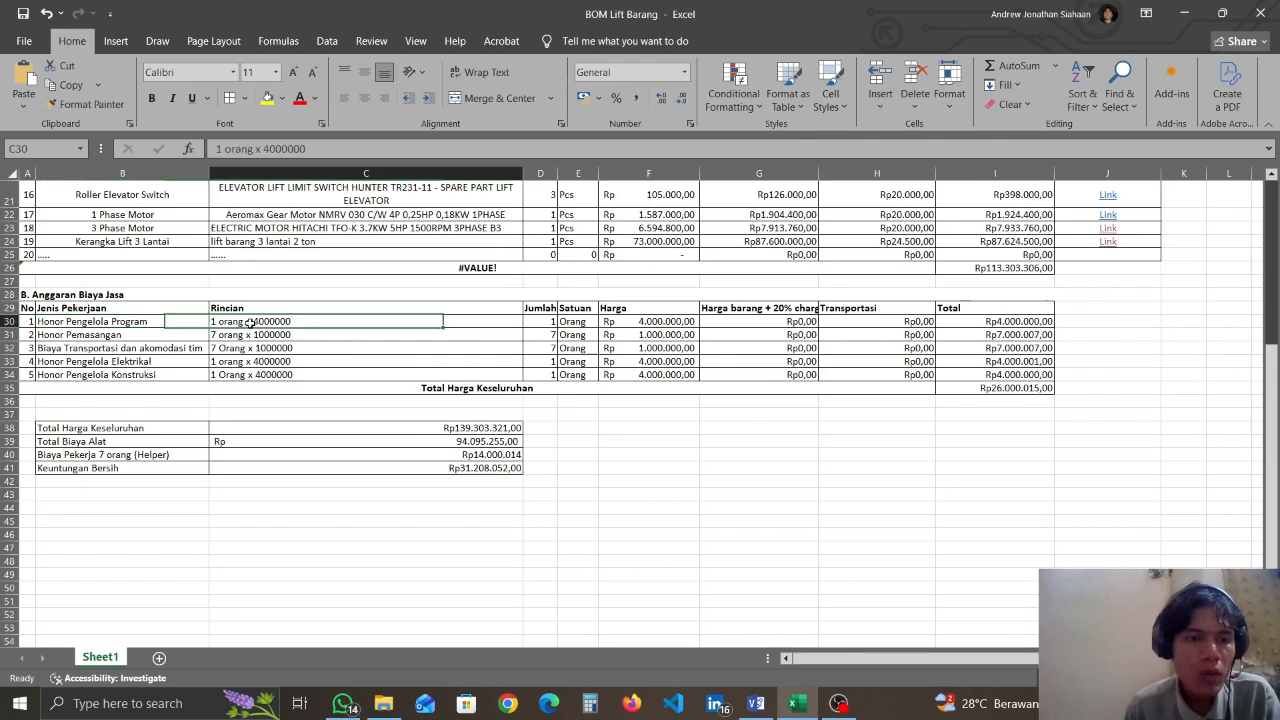
{"action": "left_click", "coordinate": [672, 320]}
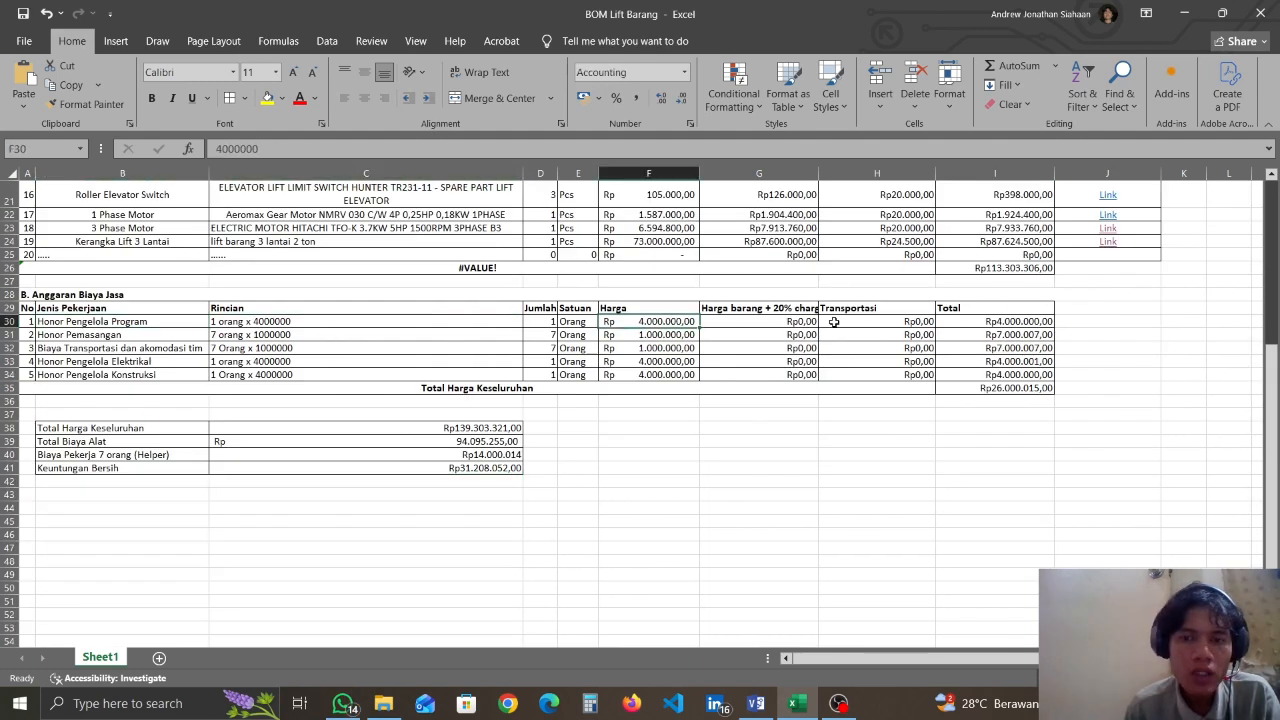
{"action": "left_click", "coordinate": [1024, 322]}
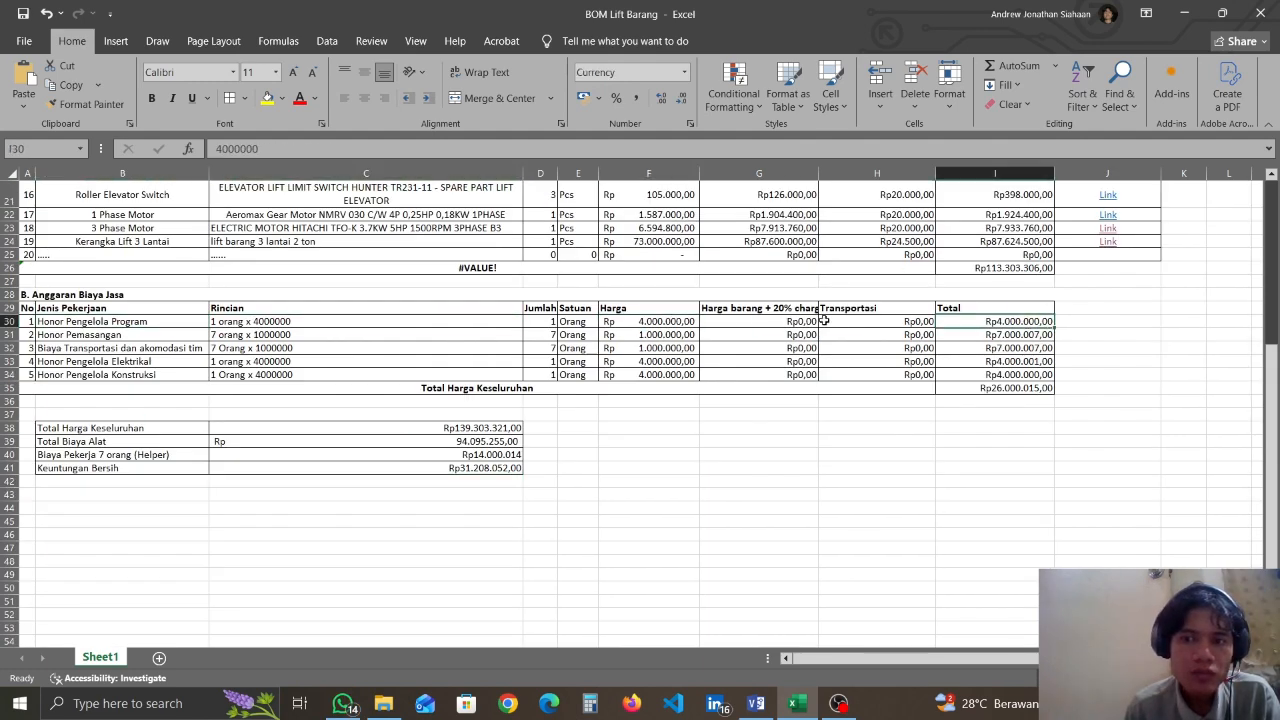
Review the Honor Pemasangan row and the details of the team transport and accommodation cost in the service budget
{"action": "left_click", "coordinate": [121, 335]}
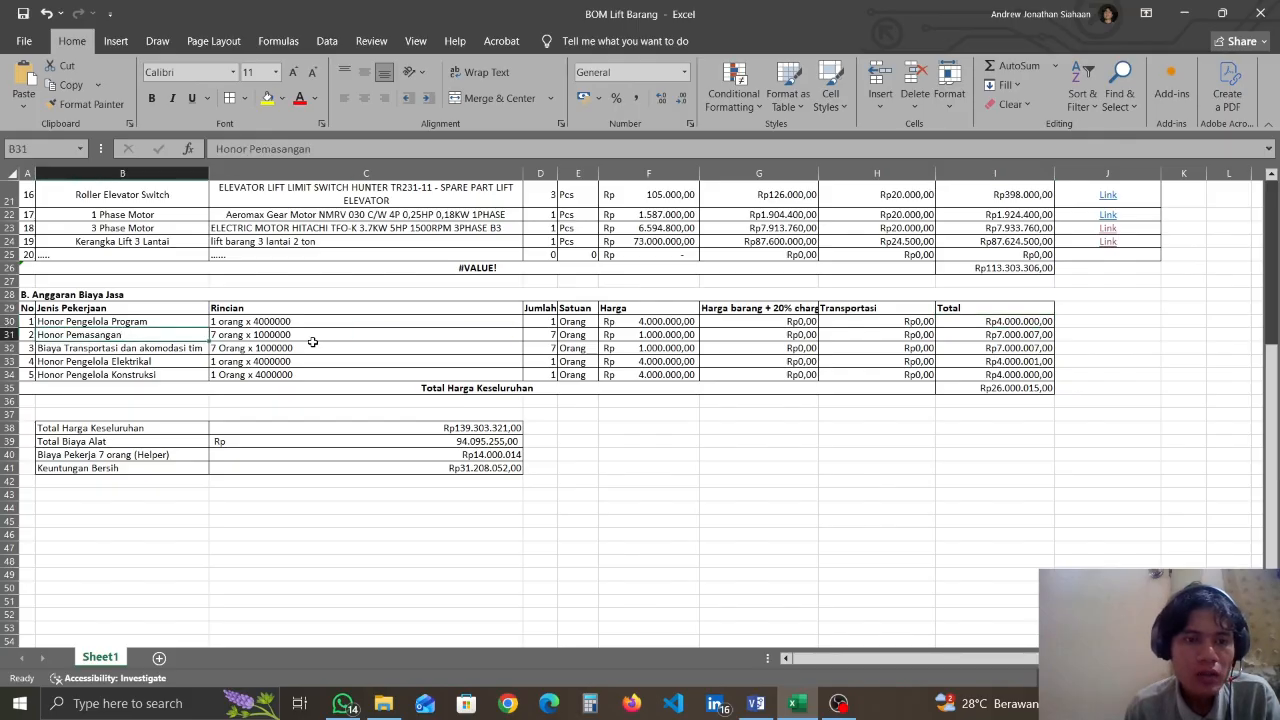
{"action": "scroll", "coordinate": [296, 335], "scroll_direction": "down", "scroll_amount": 2}
{"action": "left_click", "coordinate": [288, 254]}
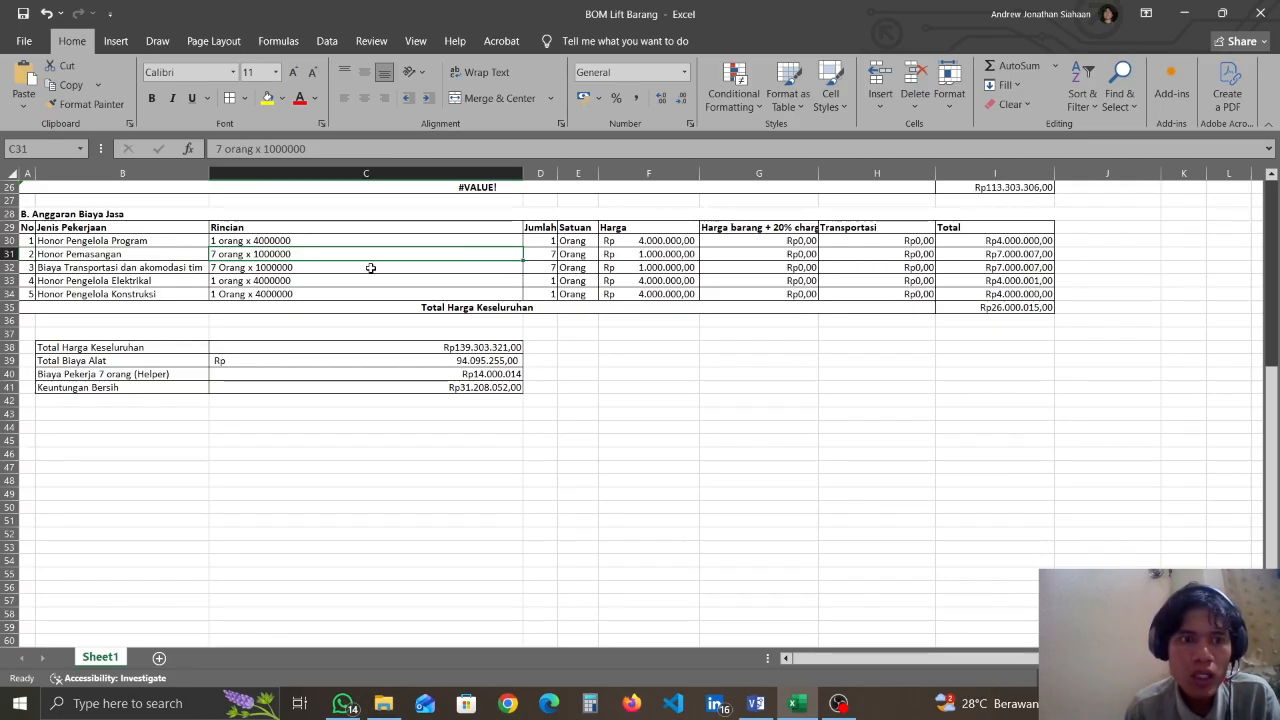
{"action": "left_click", "coordinate": [225, 270]}
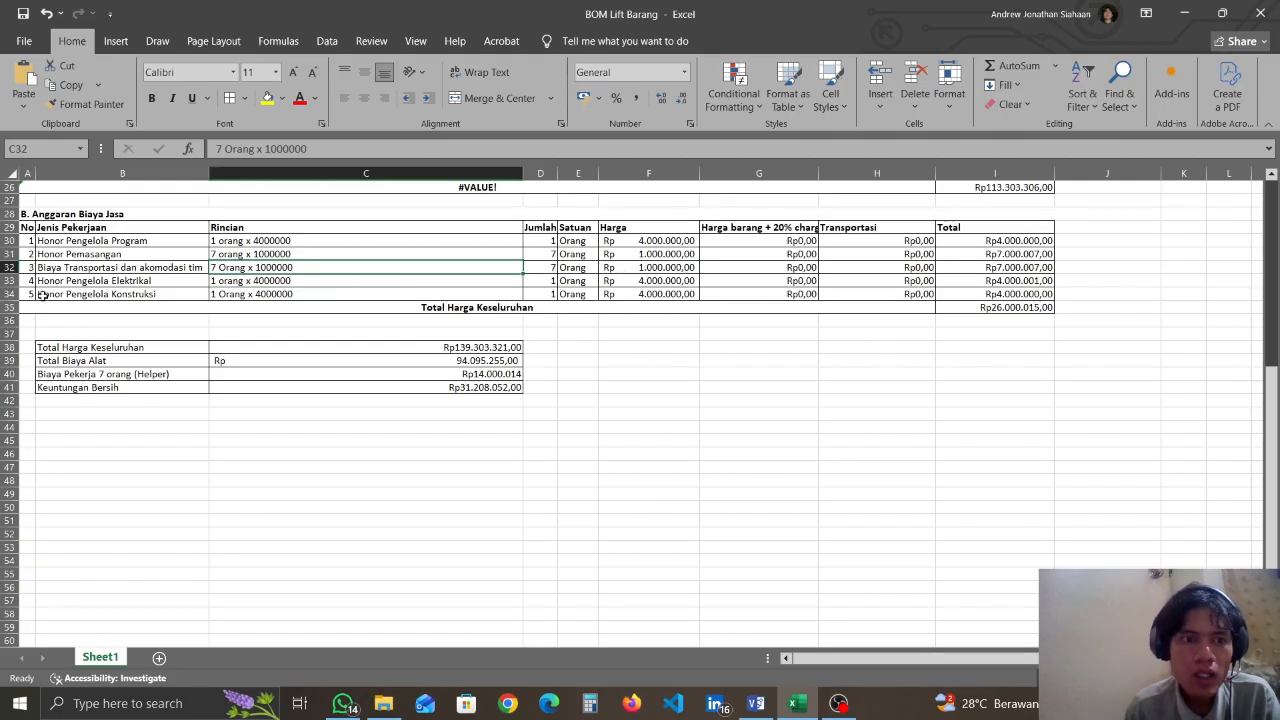
Review the details and prices of the Honor Pengelola Elektrikal and Honor Pengelola Konstruksi rows
{"action": "left_click", "coordinate": [72, 284]}
{"action": "left_click", "coordinate": [270, 284]}
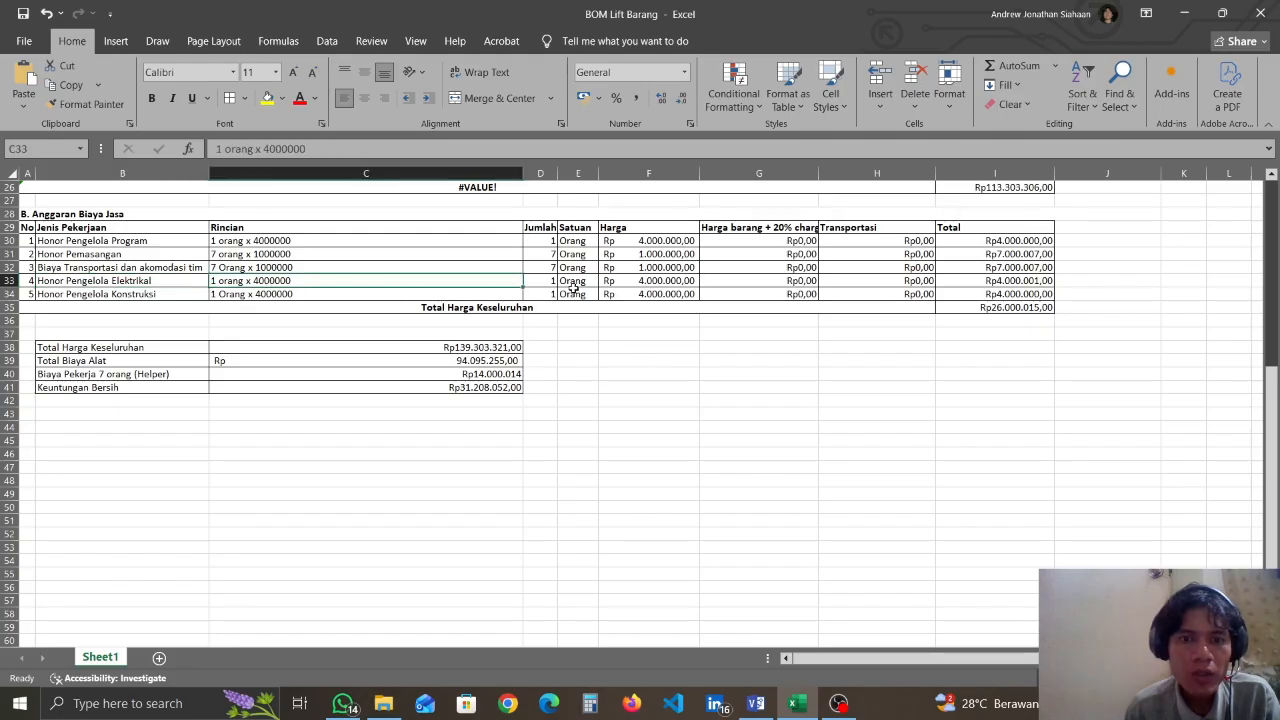
{"action": "left_click", "coordinate": [652, 283]}
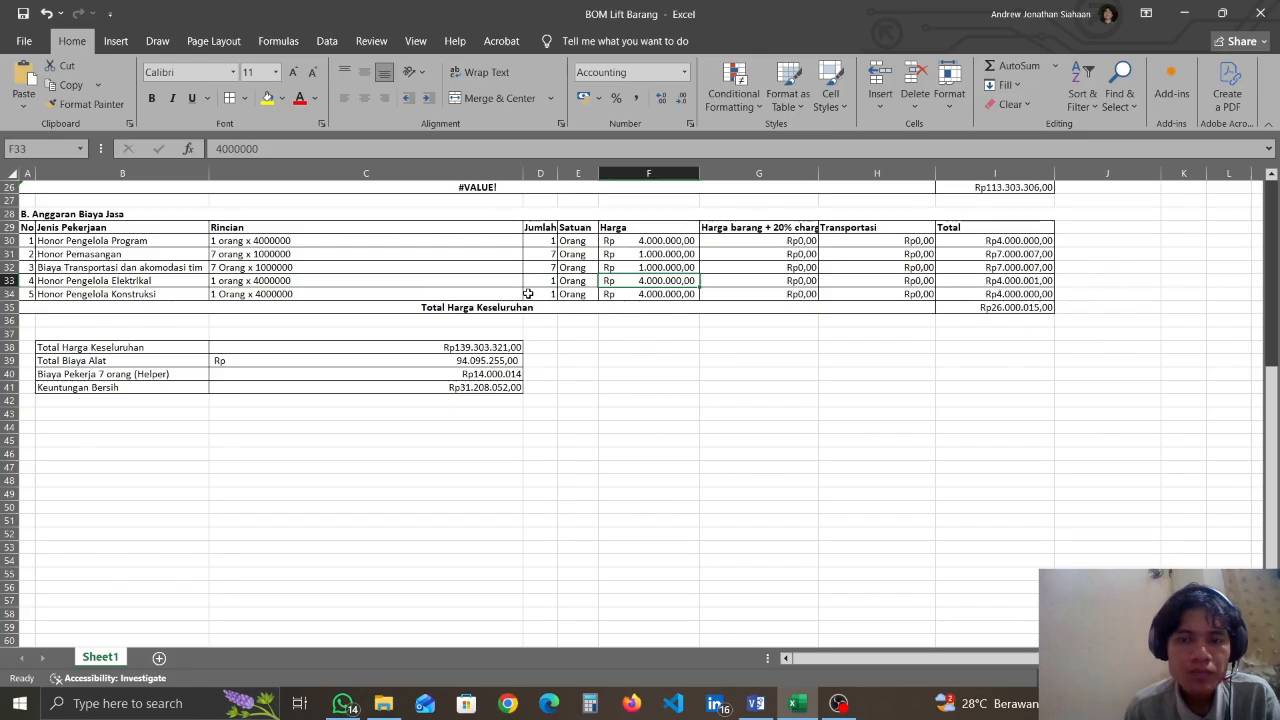
{"action": "left_click", "coordinate": [158, 306]}
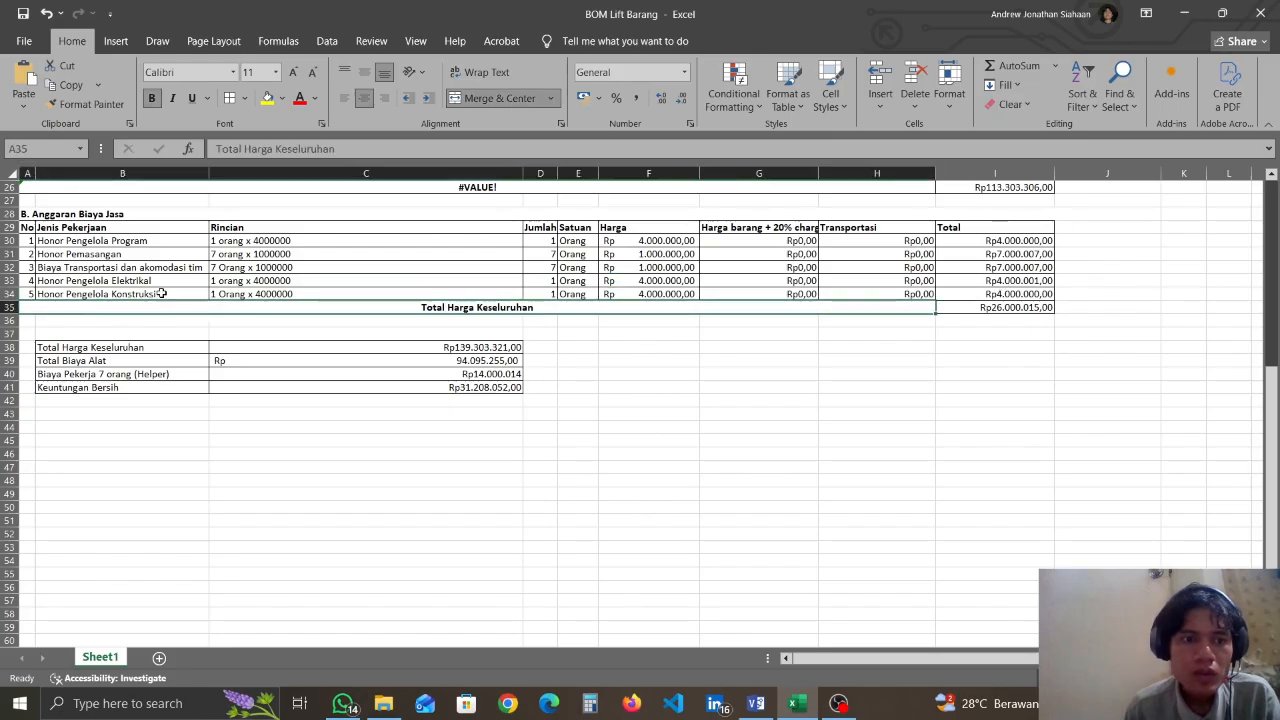
{"action": "left_click", "coordinate": [168, 293]}
{"action": "left_click", "coordinate": [277, 294]}
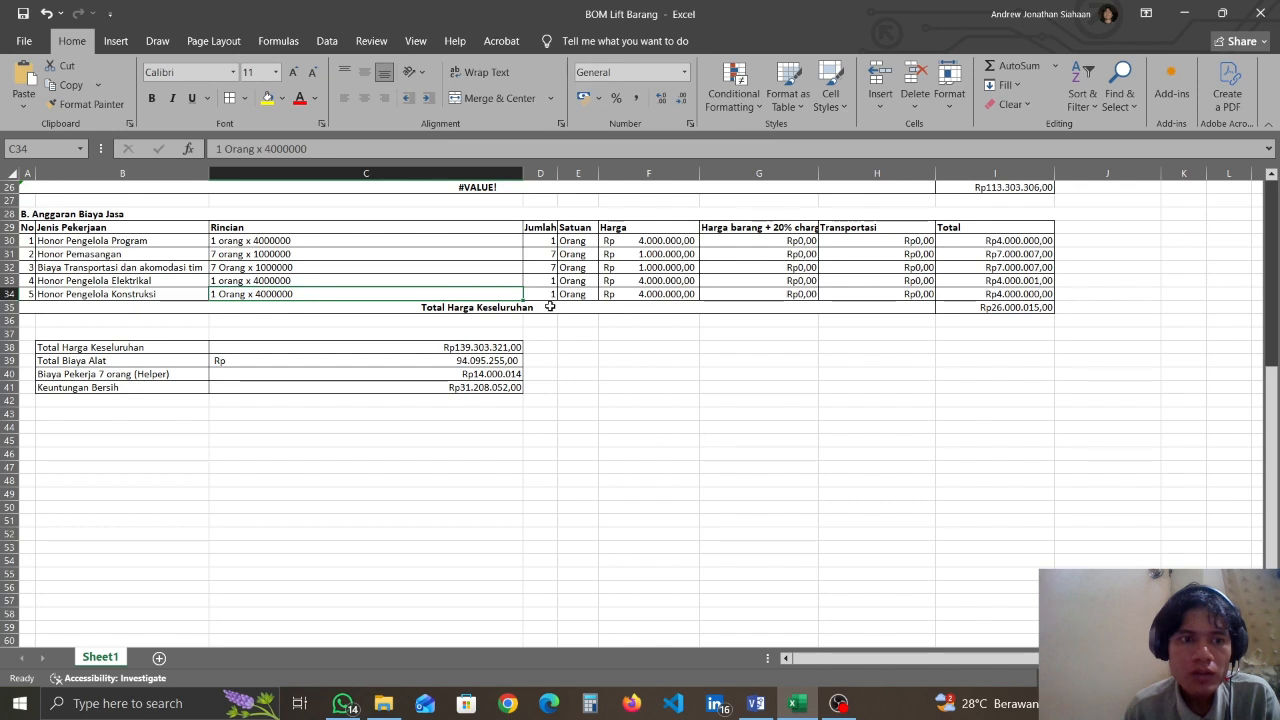
{"action": "left_click", "coordinate": [660, 295]}
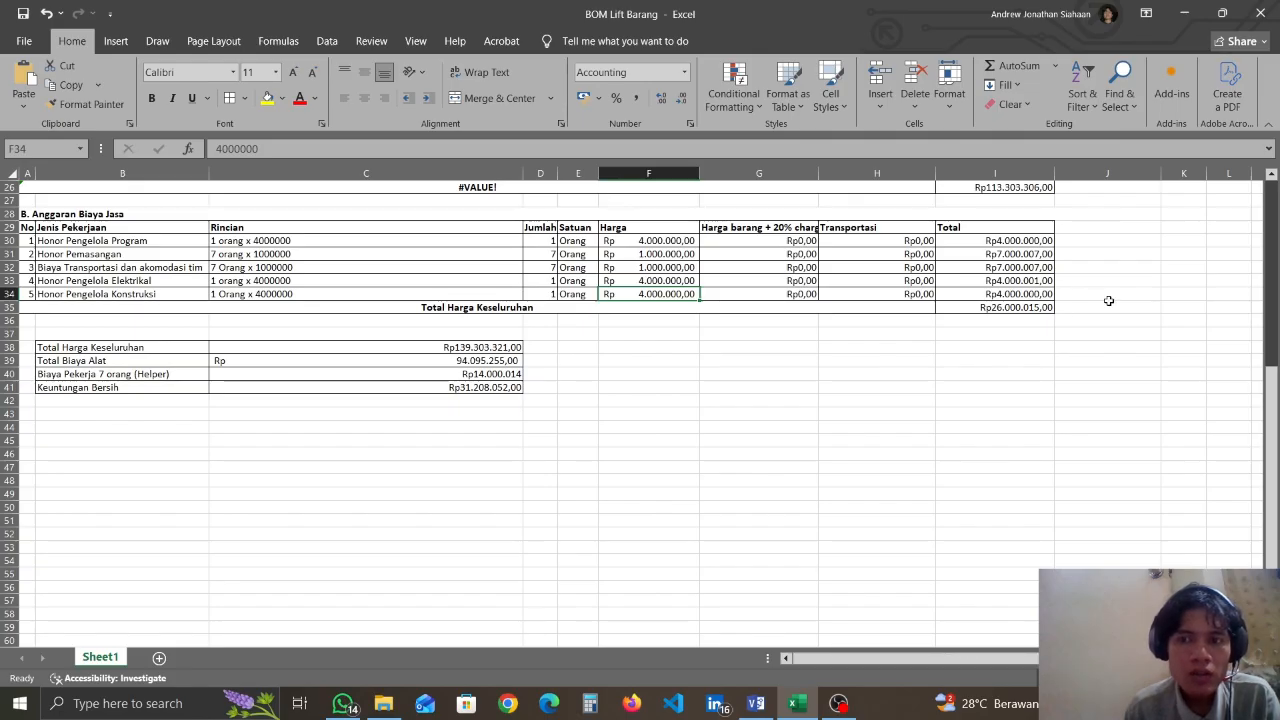
Examine the Total Harga Keseluruhan amount and its formula in the cost summary, then return to the start of the parts list
{"action": "scroll", "coordinate": [1106, 298], "scroll_direction": "down", "scroll_amount": 2}
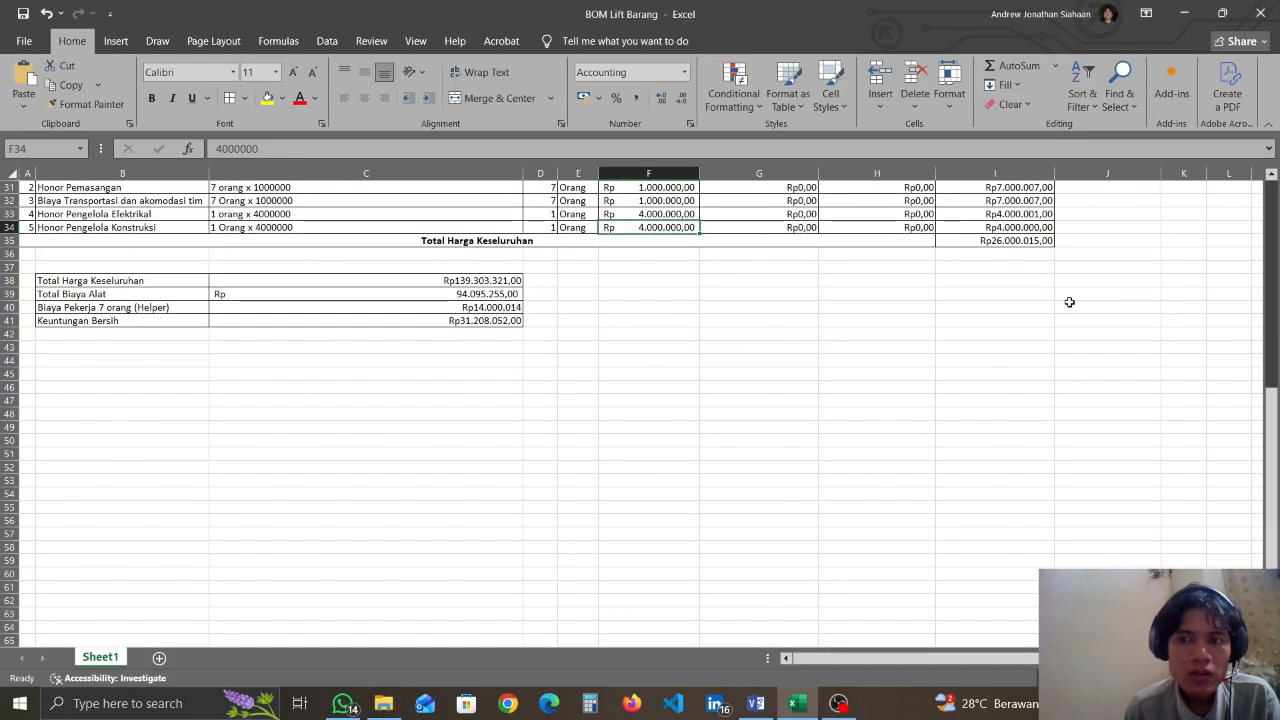
{"action": "left_click", "coordinate": [186, 279]}
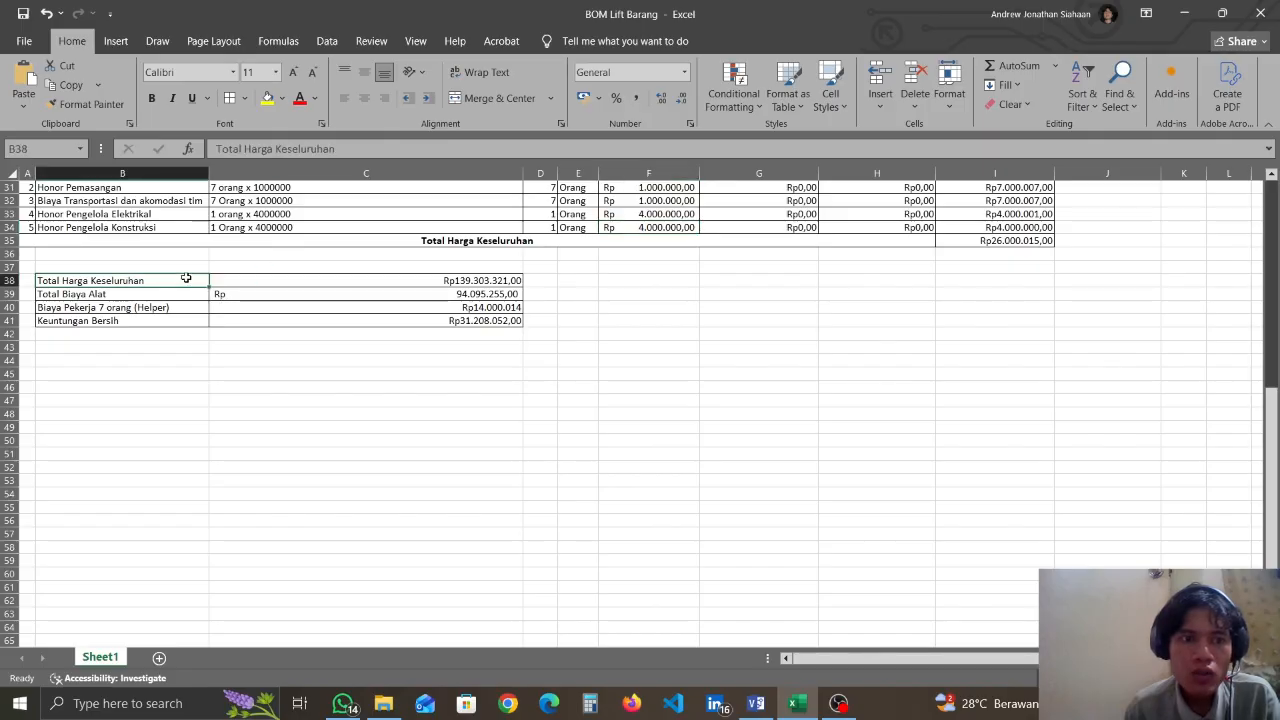
{"action": "left_click", "coordinate": [280, 279]}
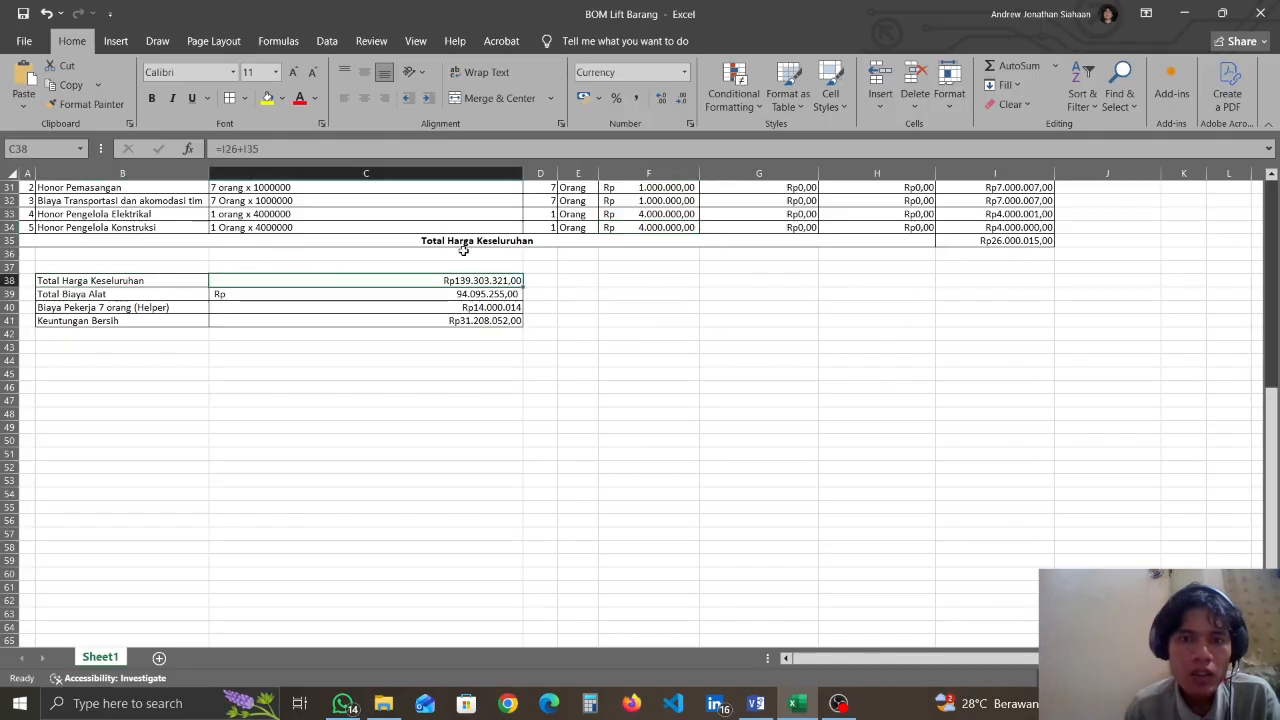
{"action": "scroll", "coordinate": [581, 350], "scroll_direction": "up", "scroll_amount": 10}
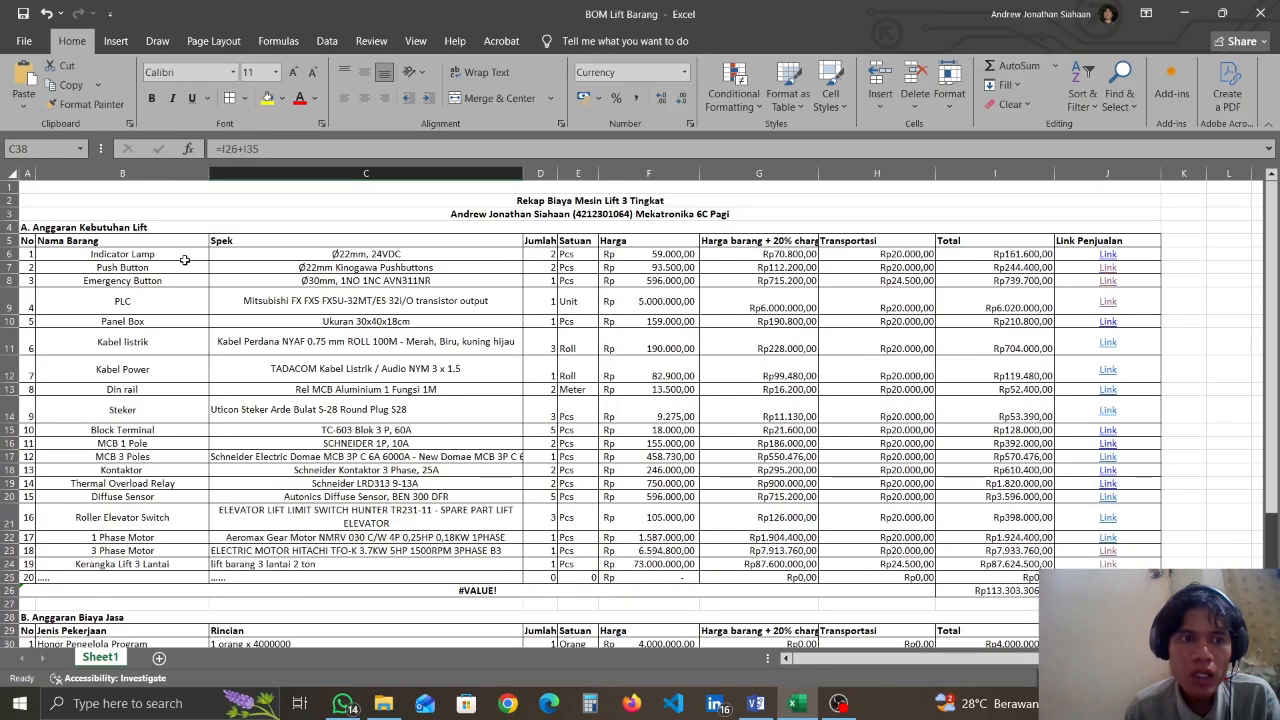
Review the Total Biaya Alat row and the formula behind its amount in the cost summary
{"action": "scroll", "coordinate": [185, 260], "scroll_direction": "down", "scroll_amount": 8}
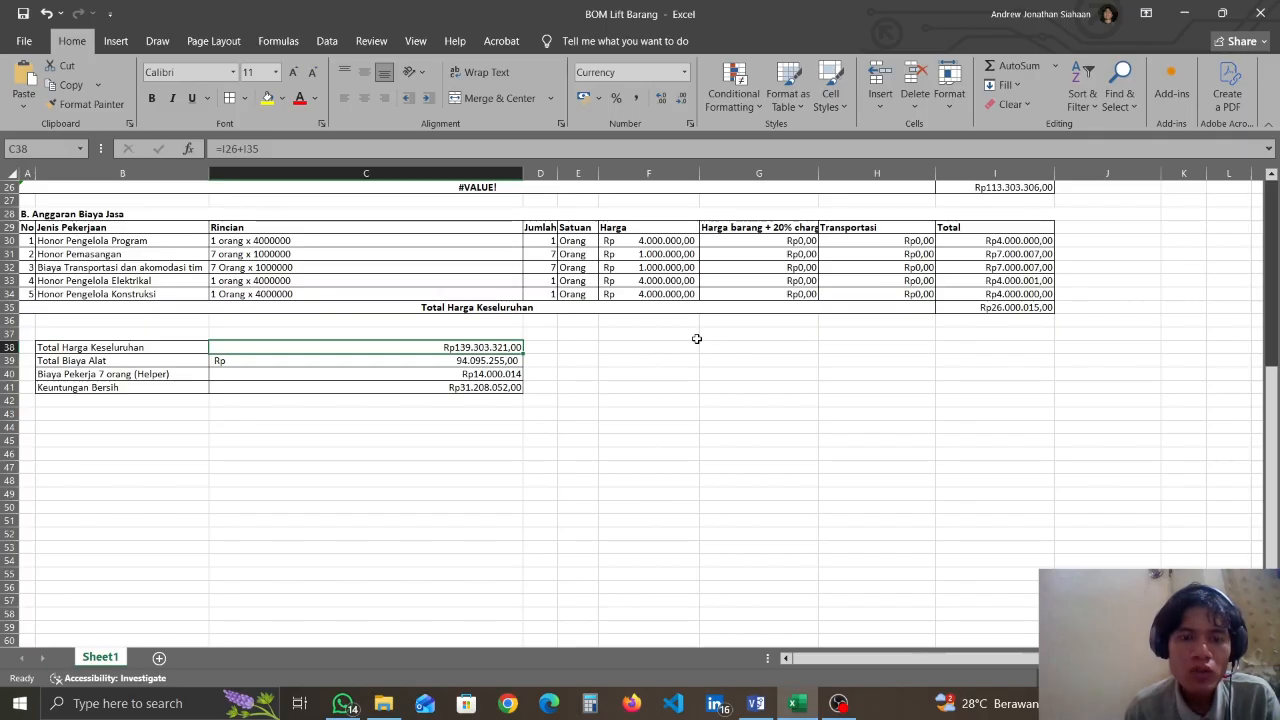
{"action": "scroll", "coordinate": [283, 341], "scroll_direction": "down", "scroll_amount": 2}
{"action": "left_click", "coordinate": [148, 294]}
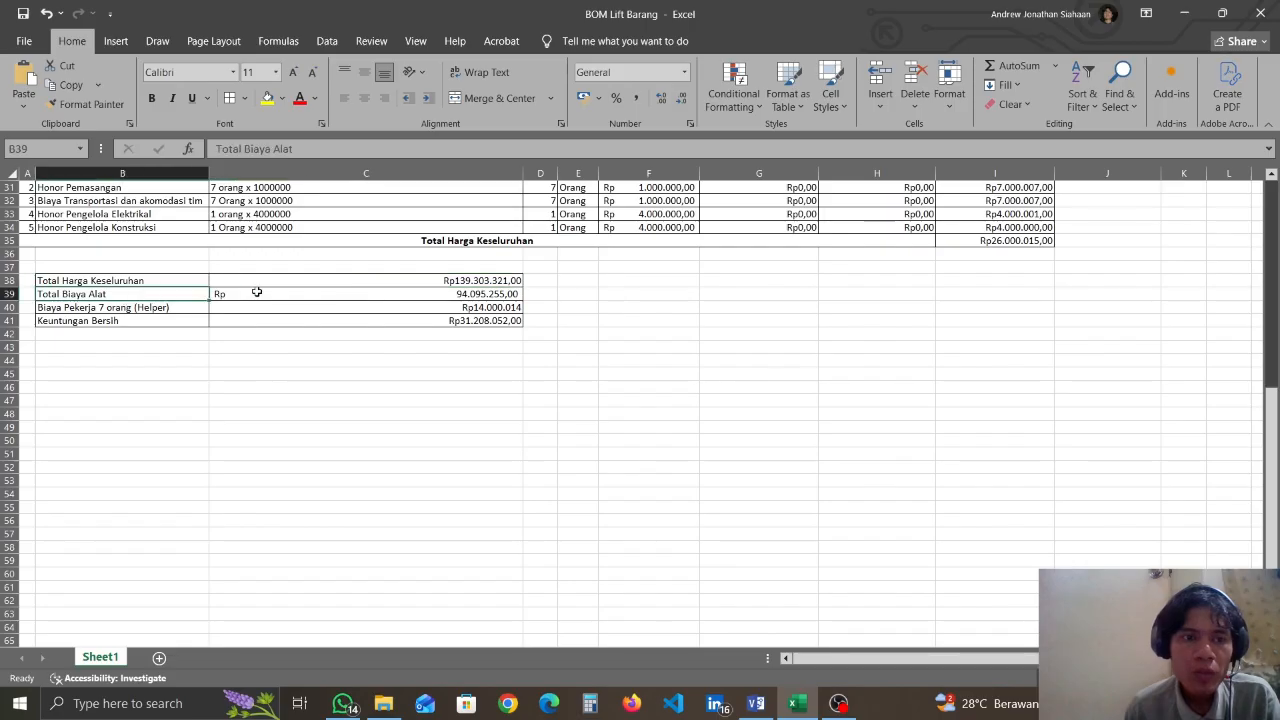
{"action": "left_click", "coordinate": [257, 292]}
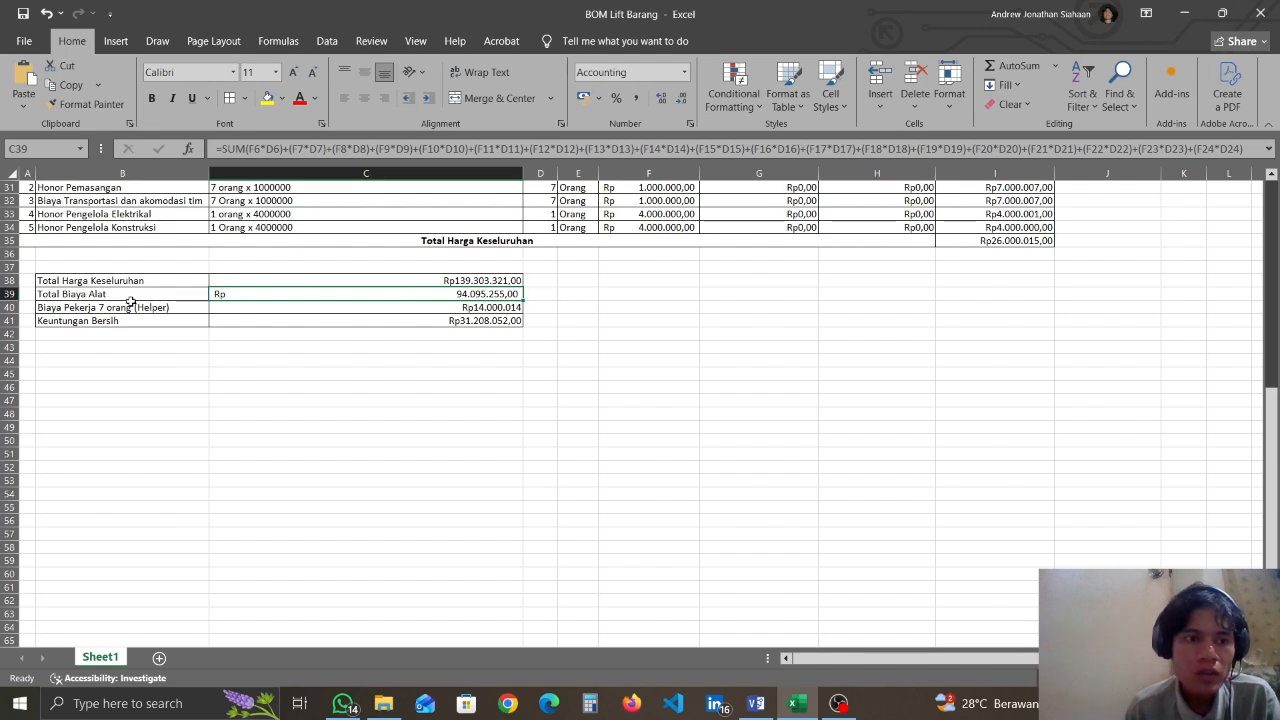
Review the Biaya Pekerja 7 orang (Helper) row and its amount against the service budget rows
{"action": "left_click", "coordinate": [176, 310]}
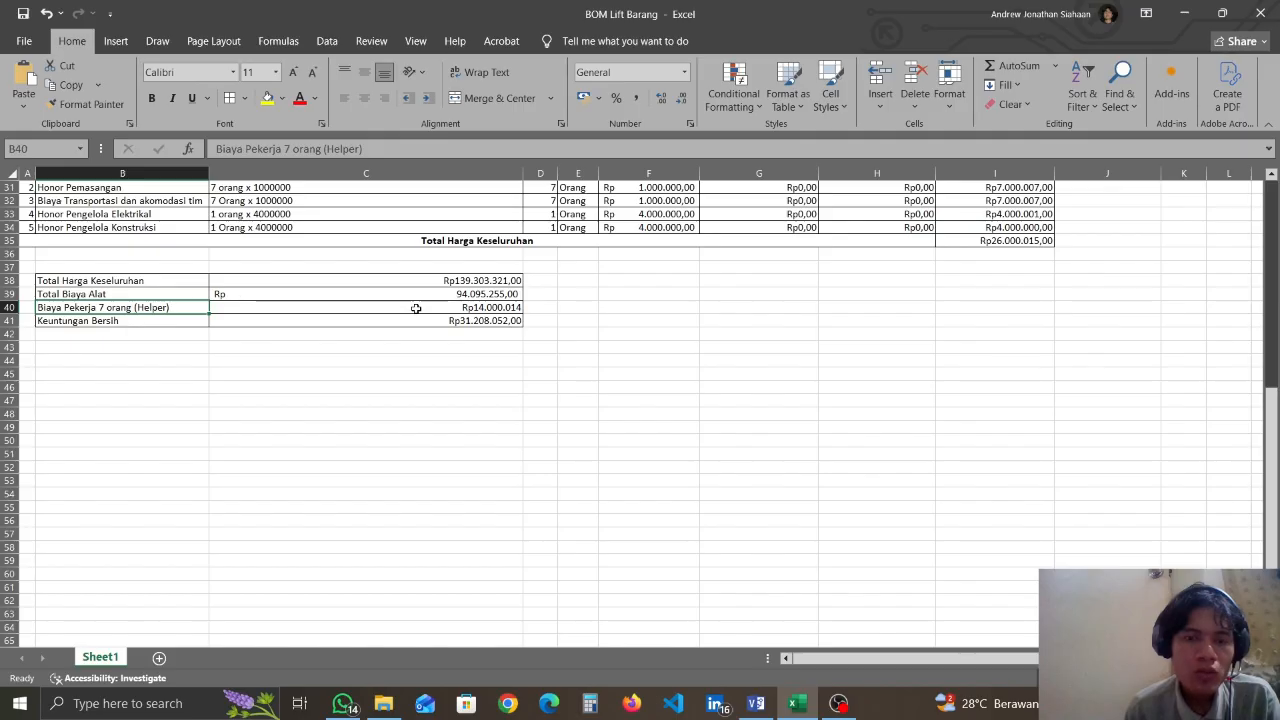
{"action": "scroll", "coordinate": [500, 310], "scroll_direction": "up", "scroll_amount": 2}
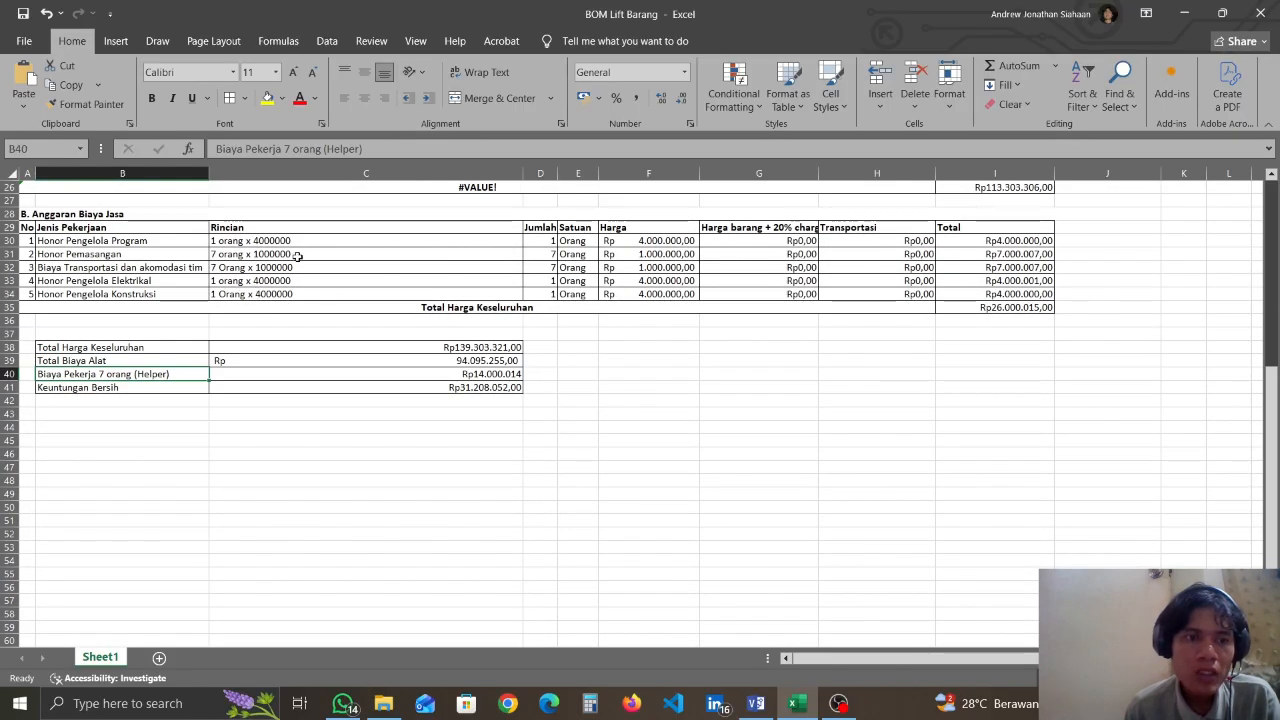
{"action": "scroll", "coordinate": [300, 256], "scroll_direction": "down", "scroll_amount": 2}
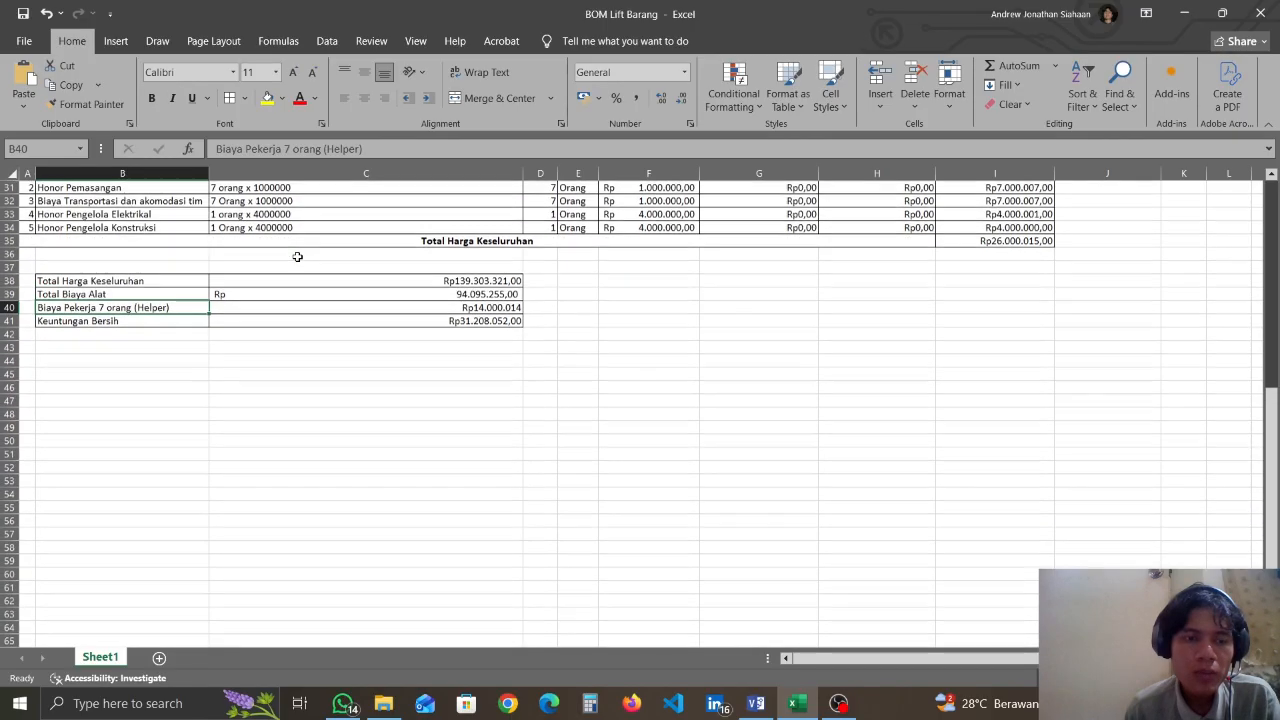
{"action": "left_click", "coordinate": [488, 308]}
Examine the Keuntungan Bersih calculation by going through the overall total, tool cost, helper cost and net profit amounts in order
{"action": "left_click", "coordinate": [479, 282]}
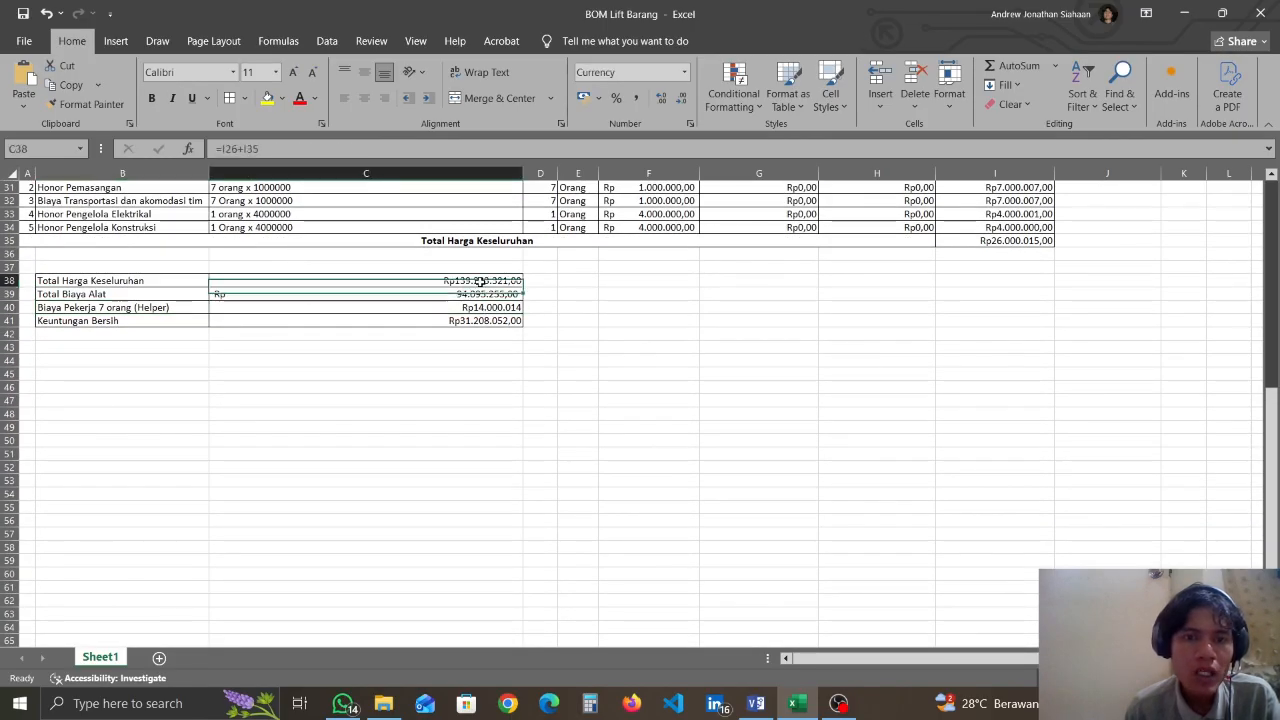
{"action": "left_click", "coordinate": [478, 295]}
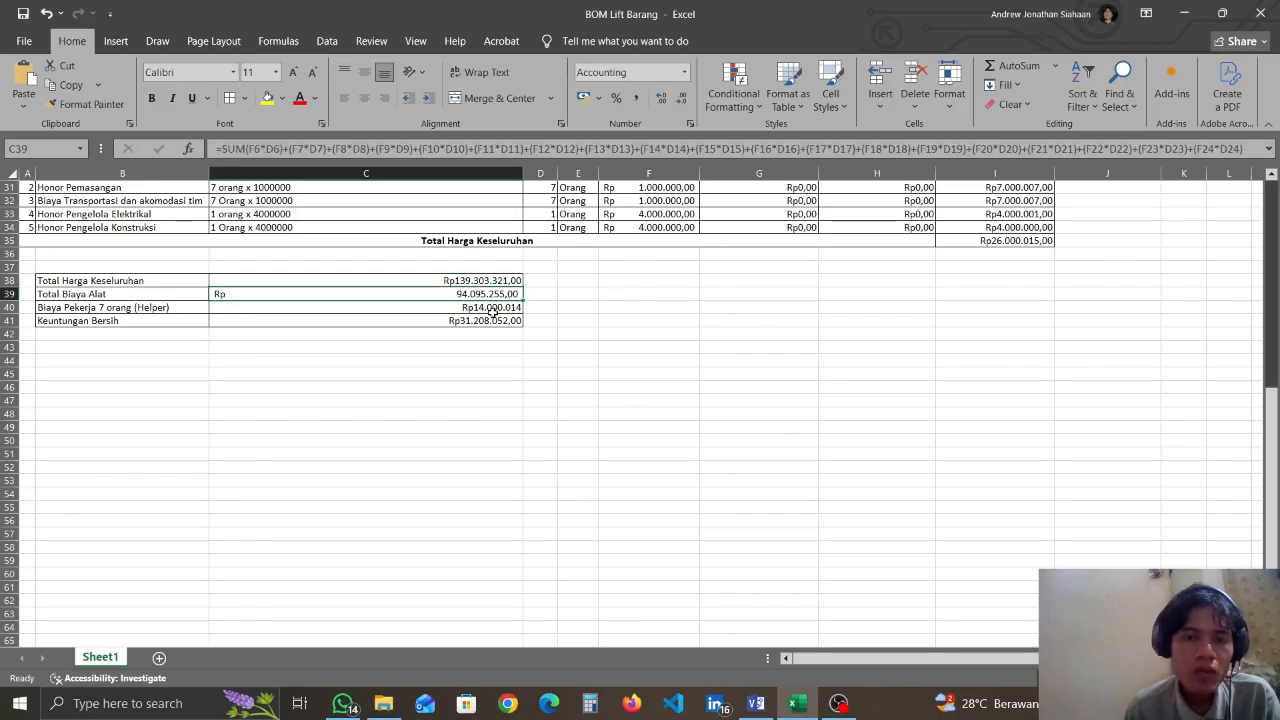
{"action": "left_click", "coordinate": [493, 311]}
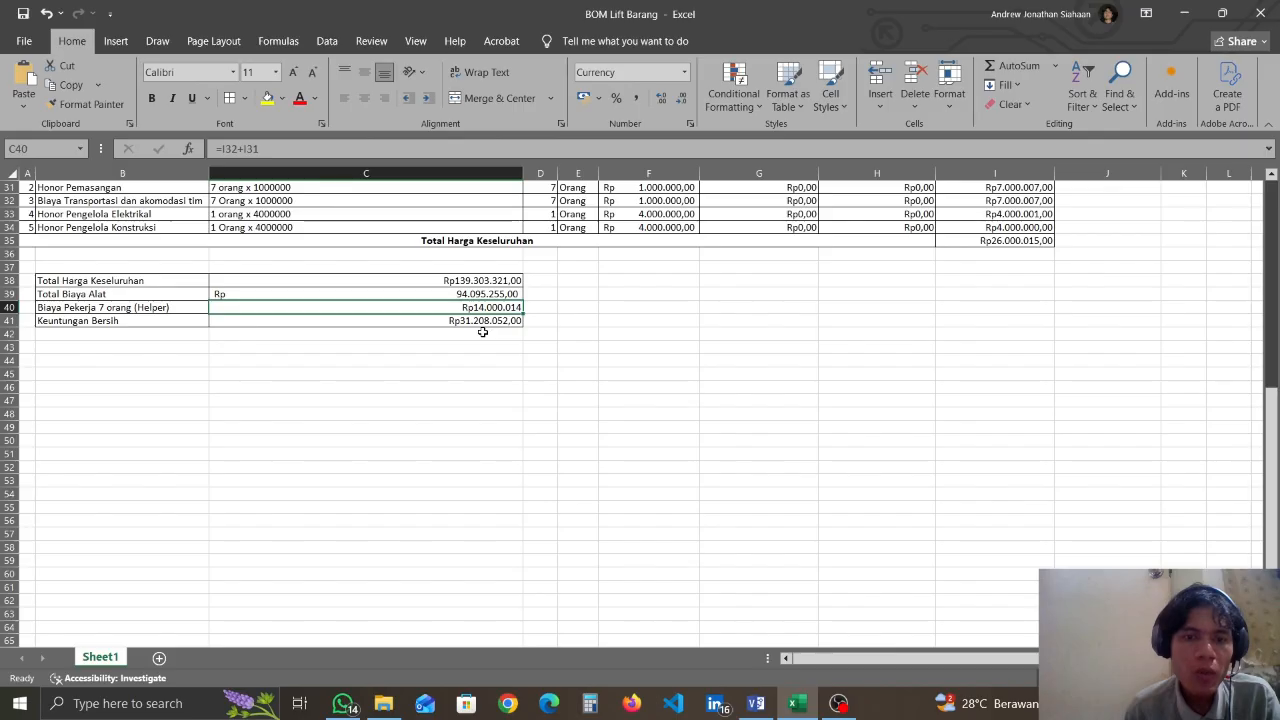
{"action": "left_click", "coordinate": [482, 322]}
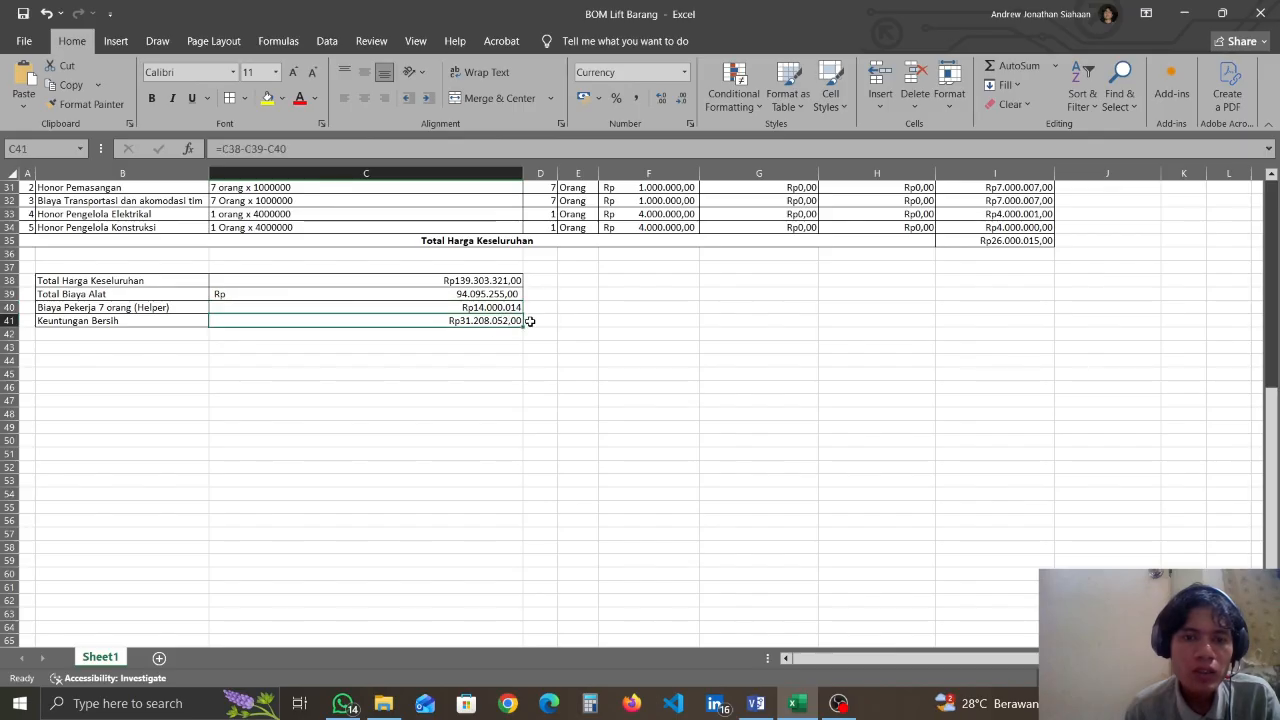